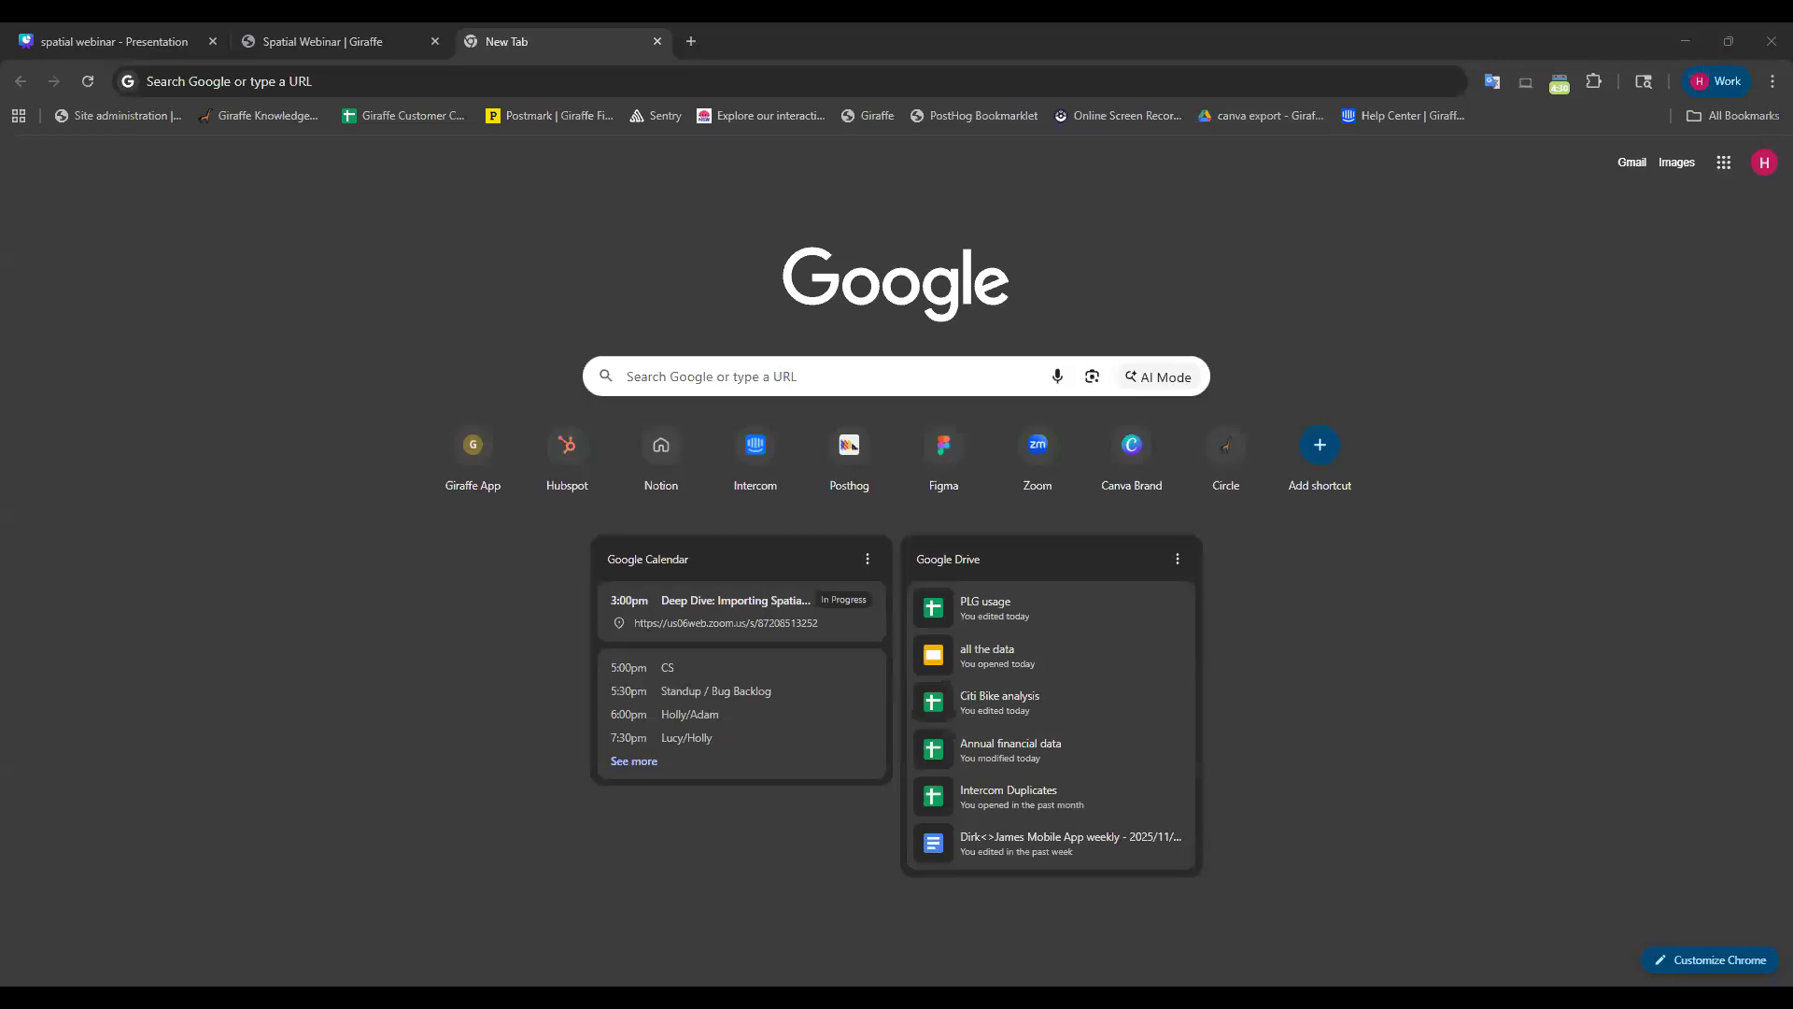
# Search Google for 'philadelphia parcels featureserver' and enlarge the results page two zoom steps.
pyautogui.click(728, 376)
pyautogui.write('philadelphia parcels featureserver')
pyautogui.press('Return')
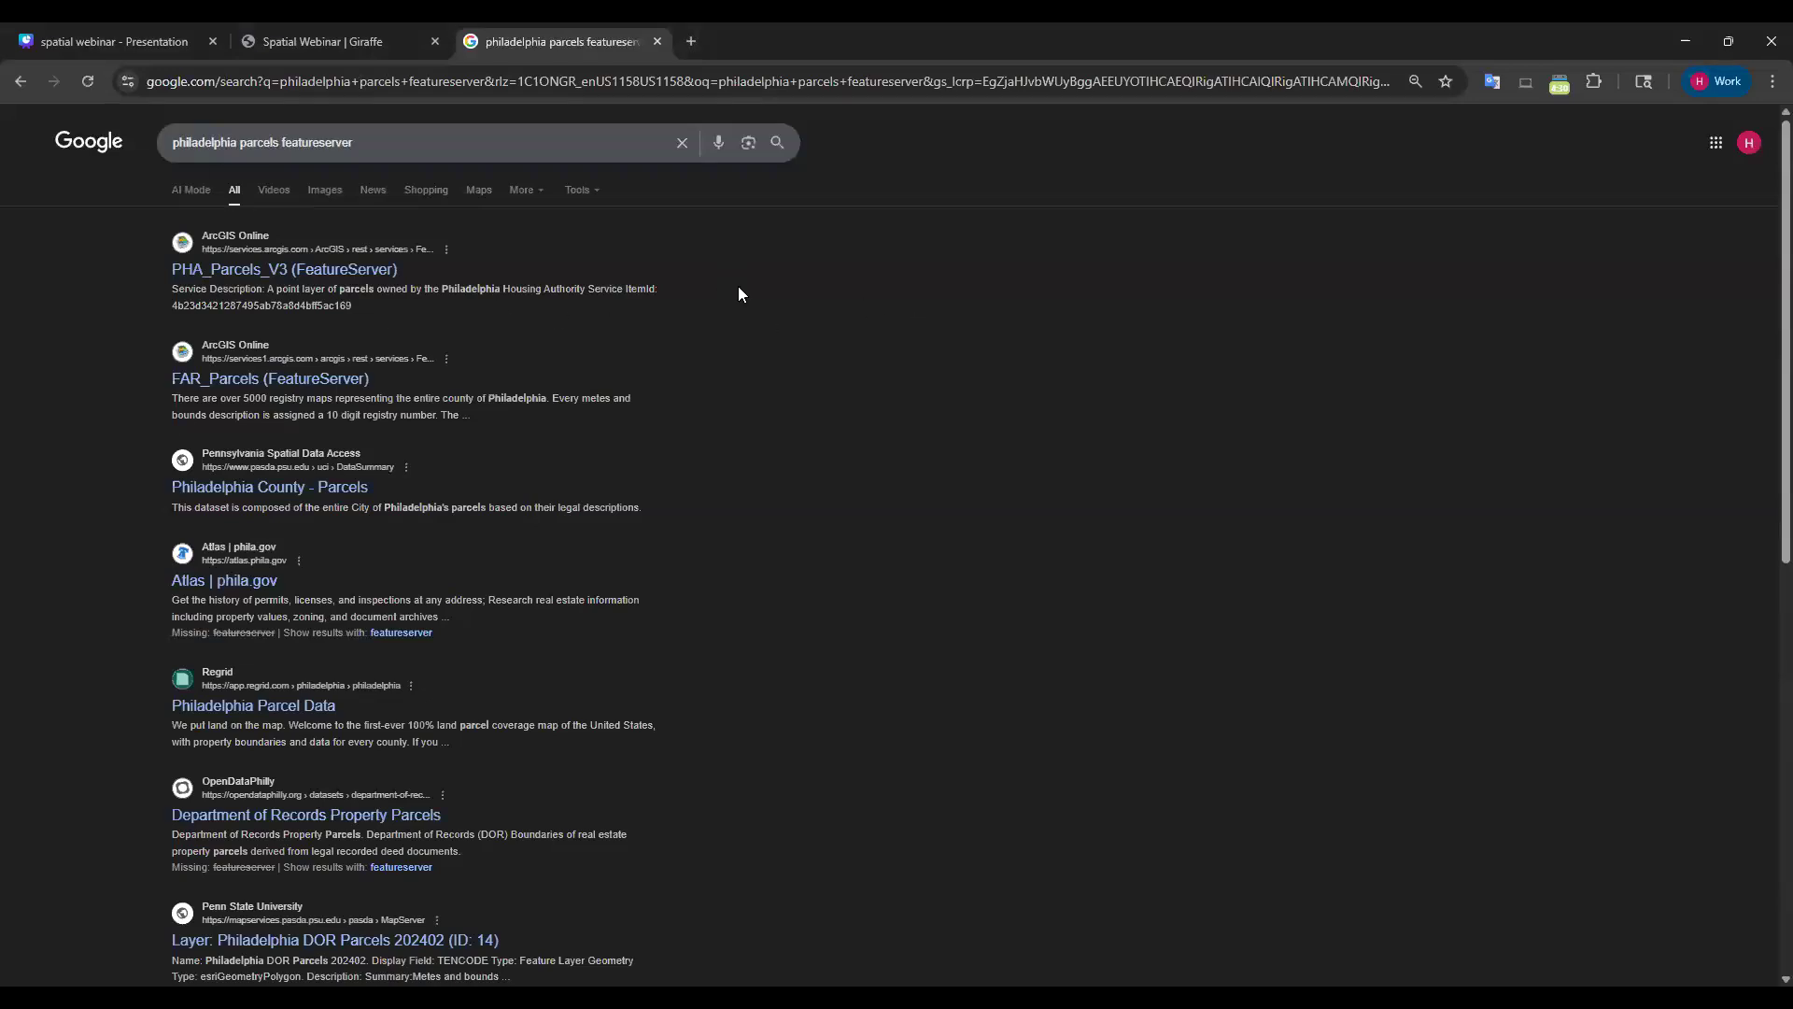
pyautogui.hotkey('ctrl', '+')
pyautogui.hotkey('ctrl', '+')
pyautogui.hotkey('ctrl', '+')
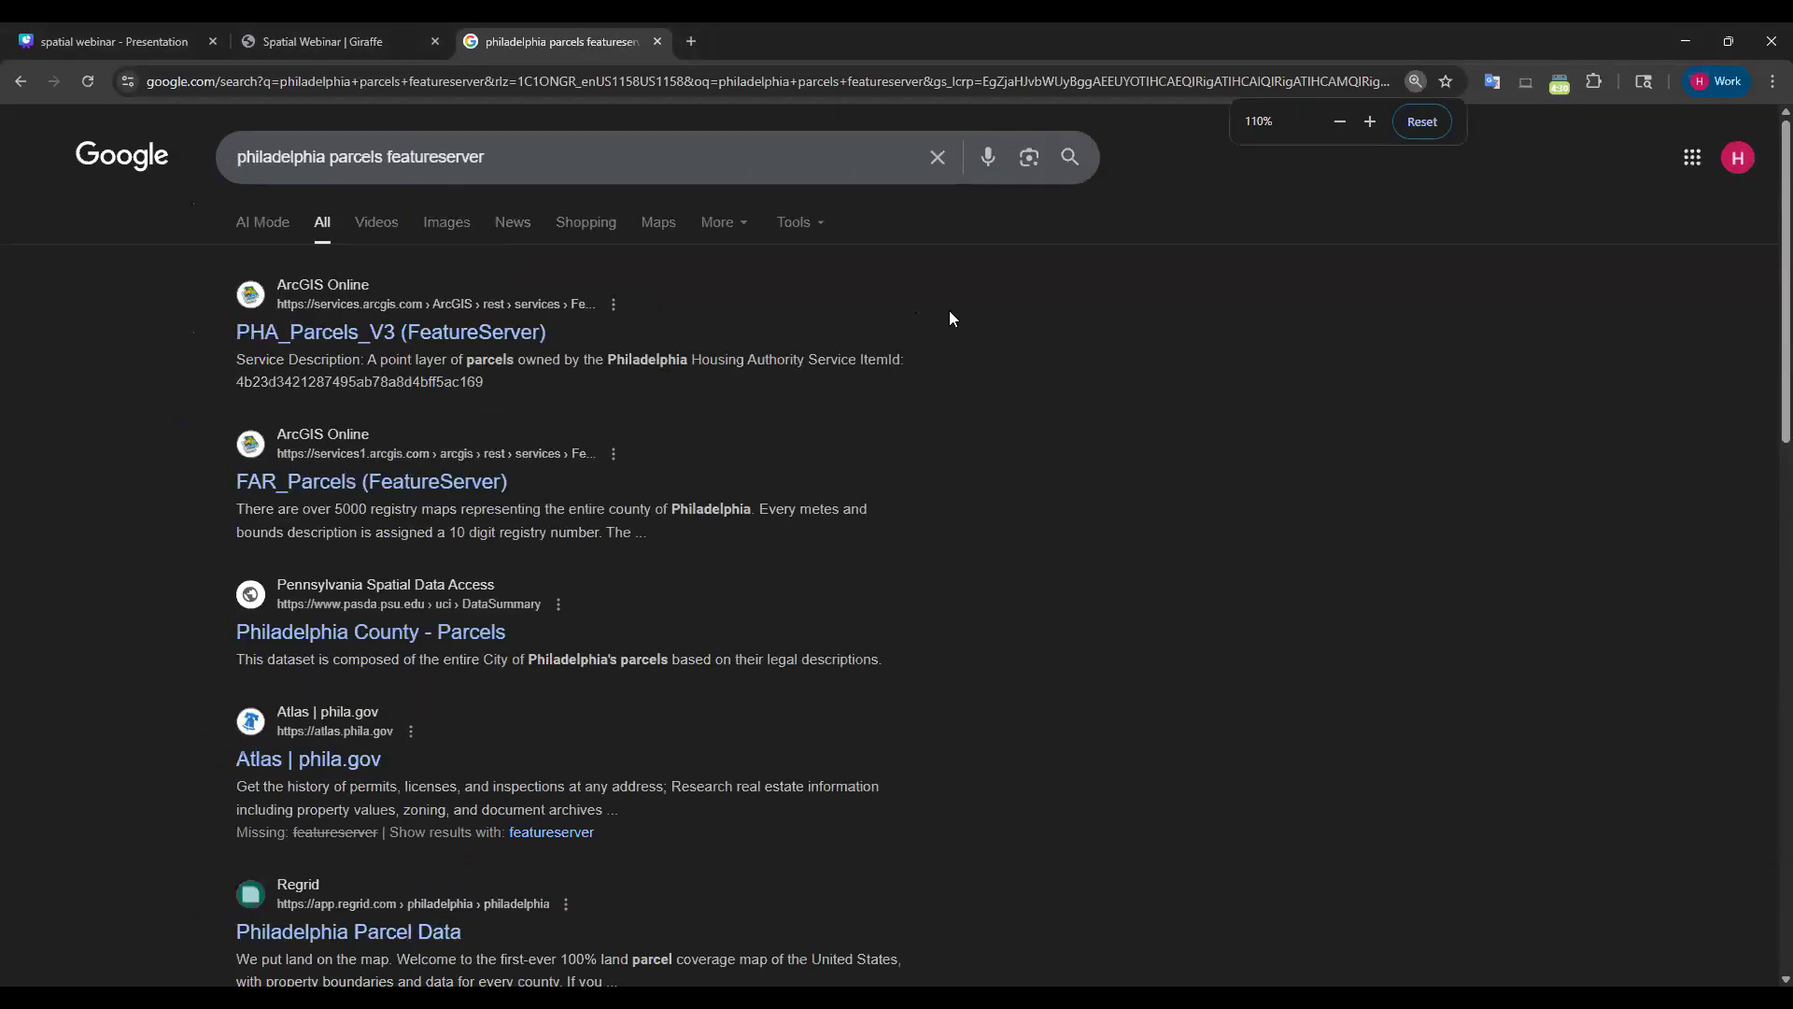
pyautogui.hotkey('ctrl', '+')
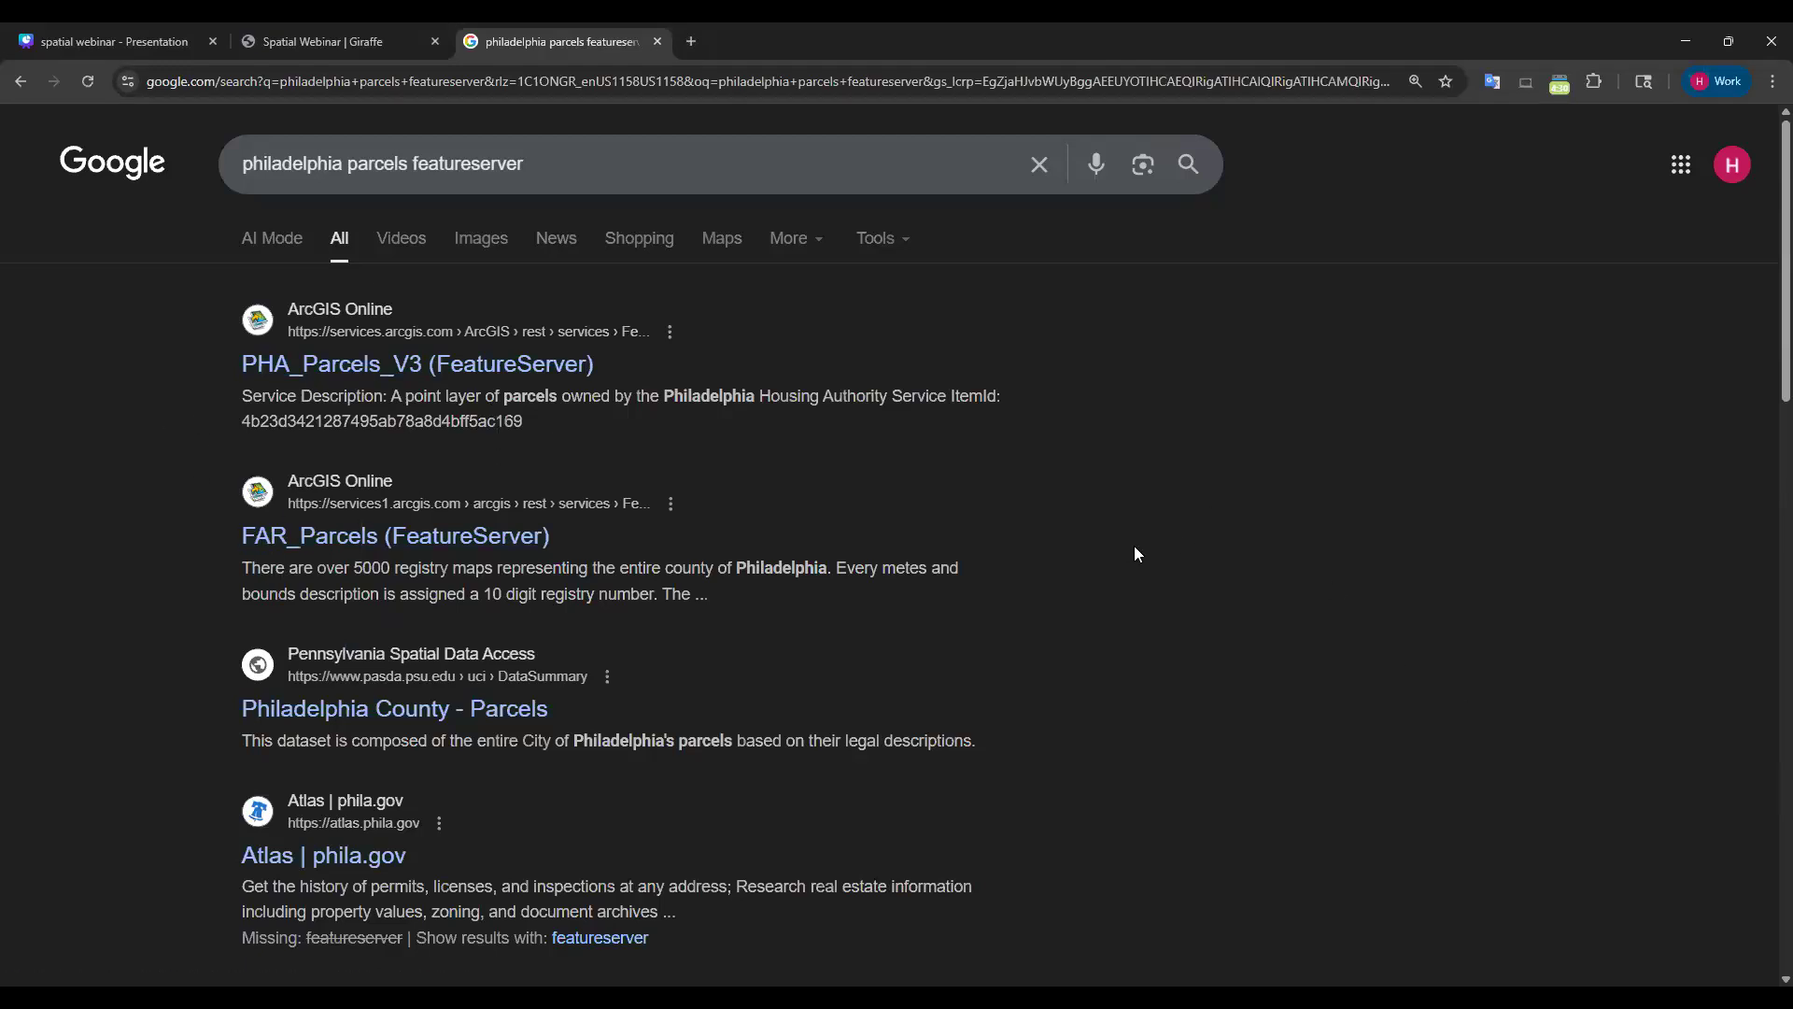
pyautogui.scroll(-3, 1113, 556)
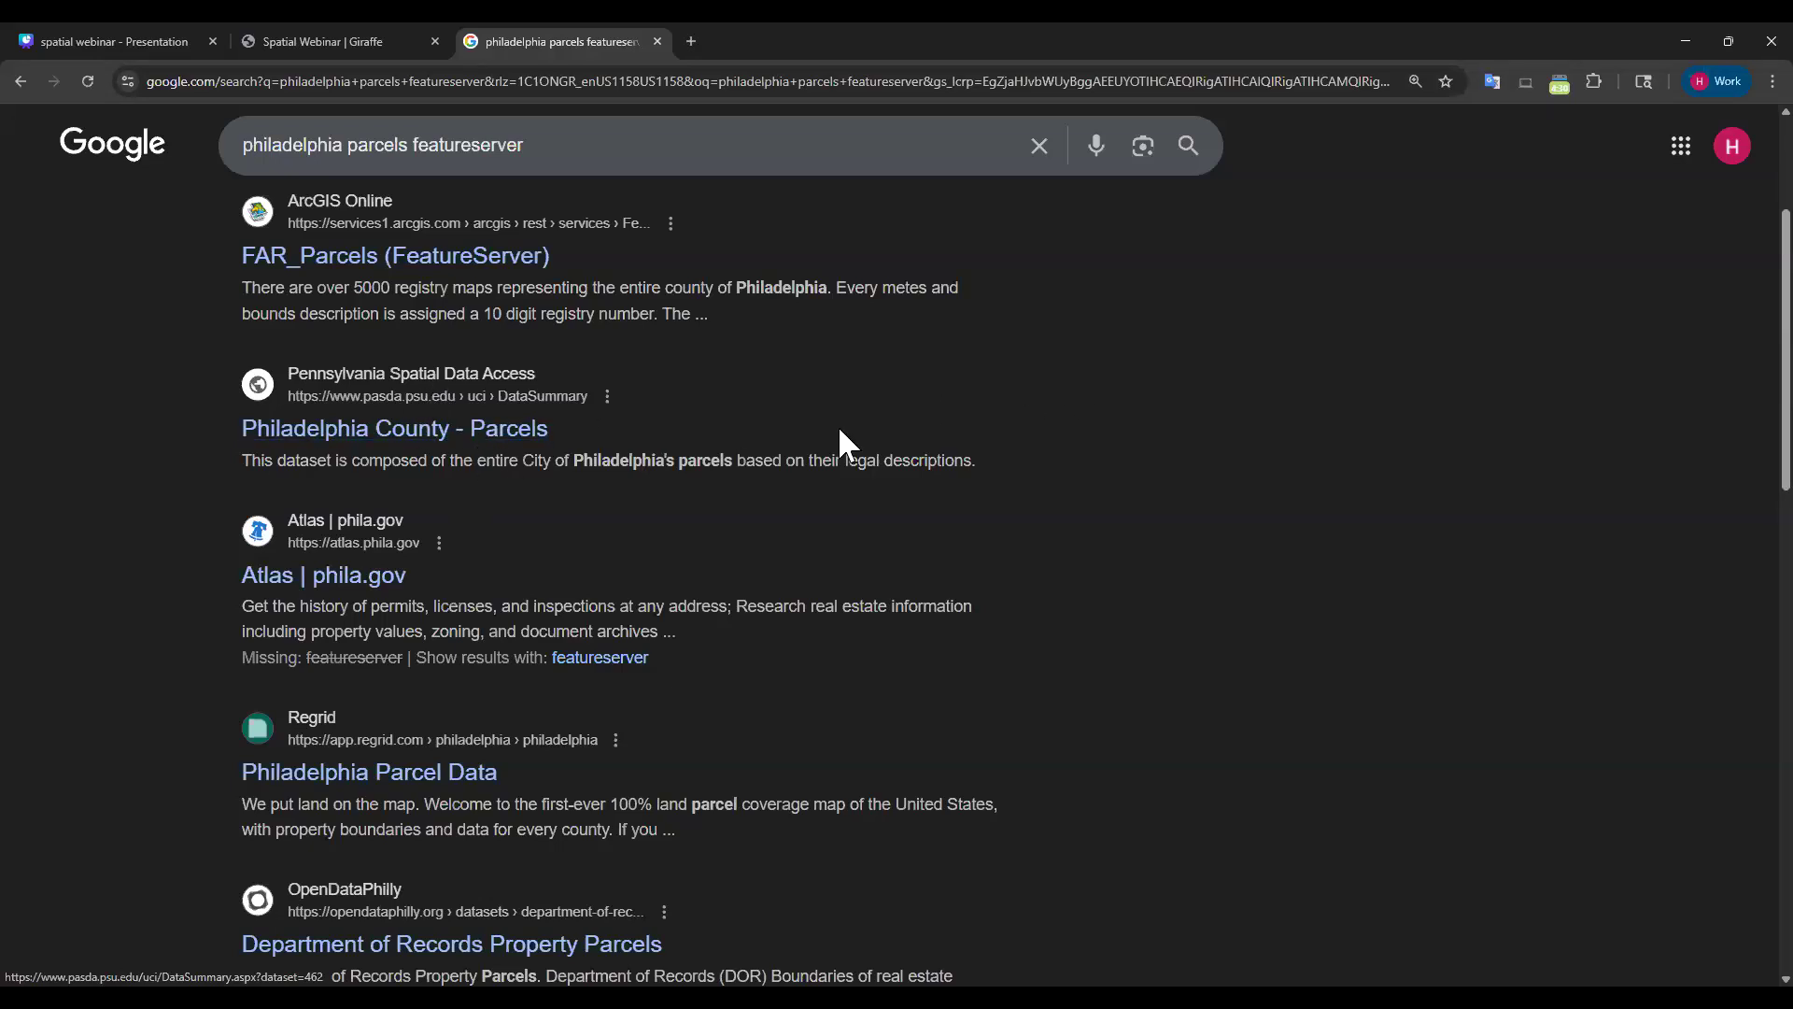
pyautogui.scroll(3, 623, 486)
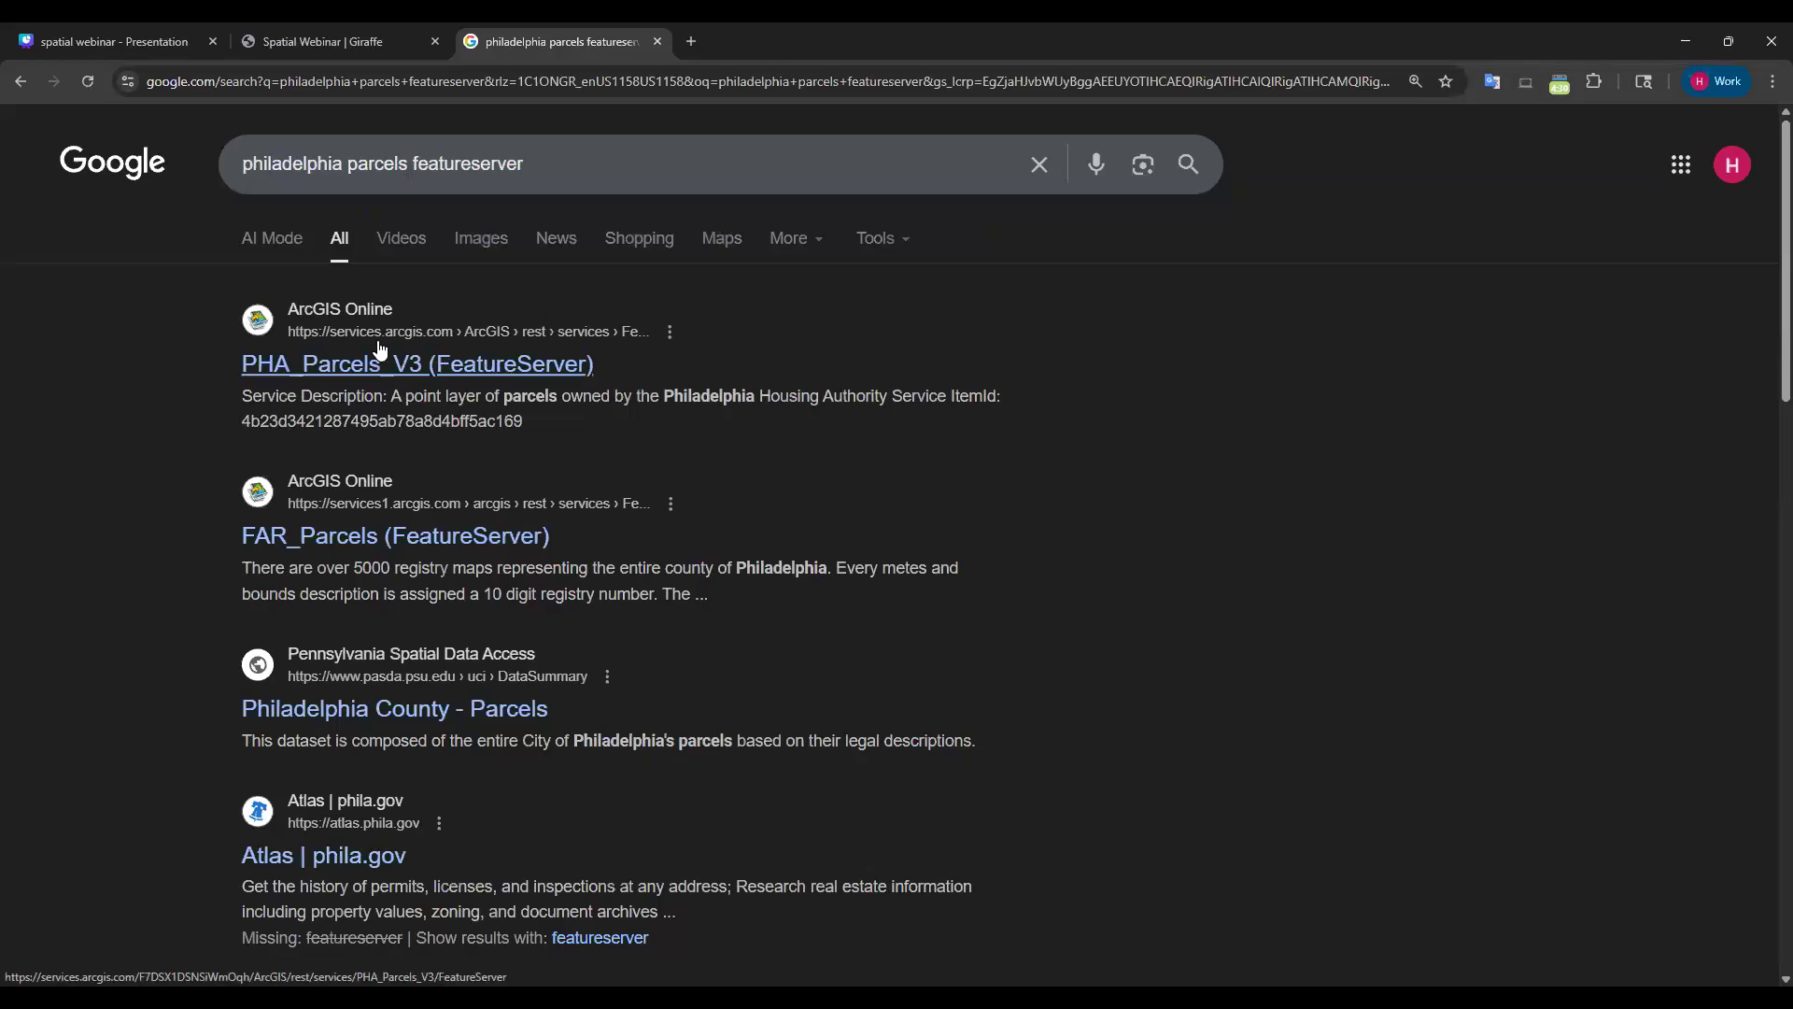
# Open the PHA_Parcels_V3 (FeatureServer) result to view its REST service page.
pyautogui.click(322, 369)
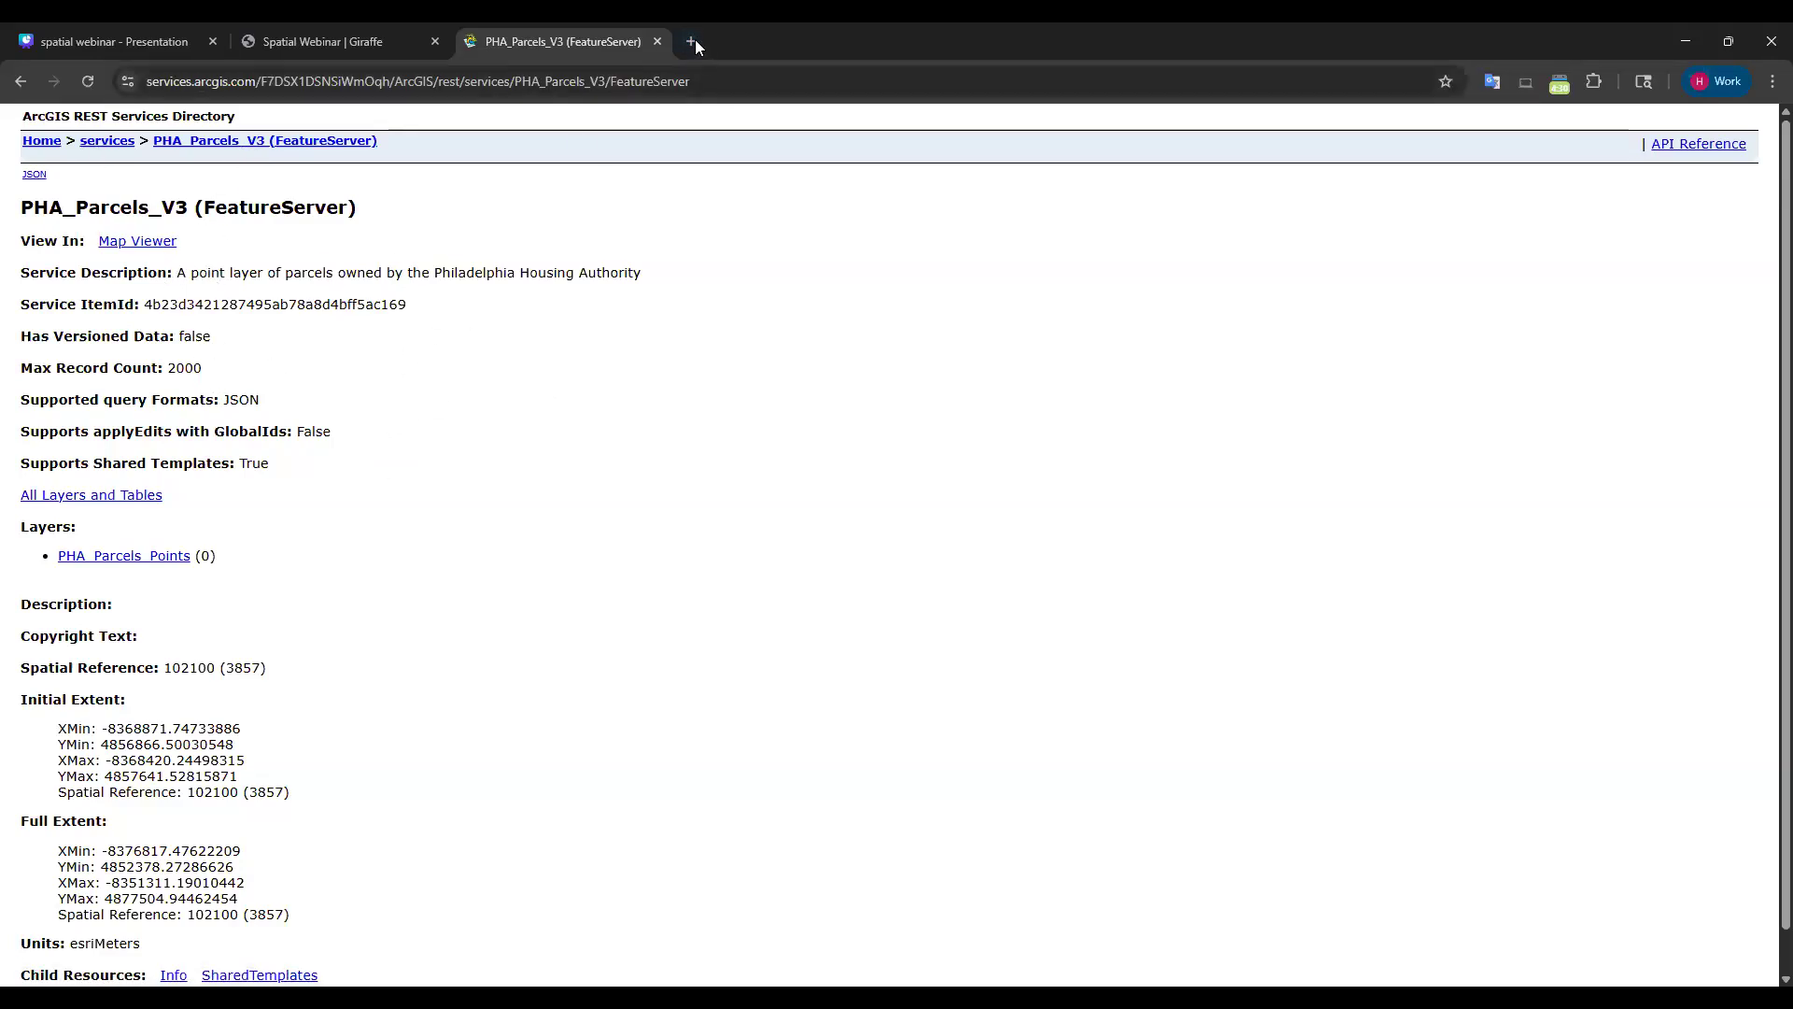
# In a new tab, search 'philadelphia open data arcgis' and open the Open Data PHLmaps result.
pyautogui.hotkey('ctrl', 't')
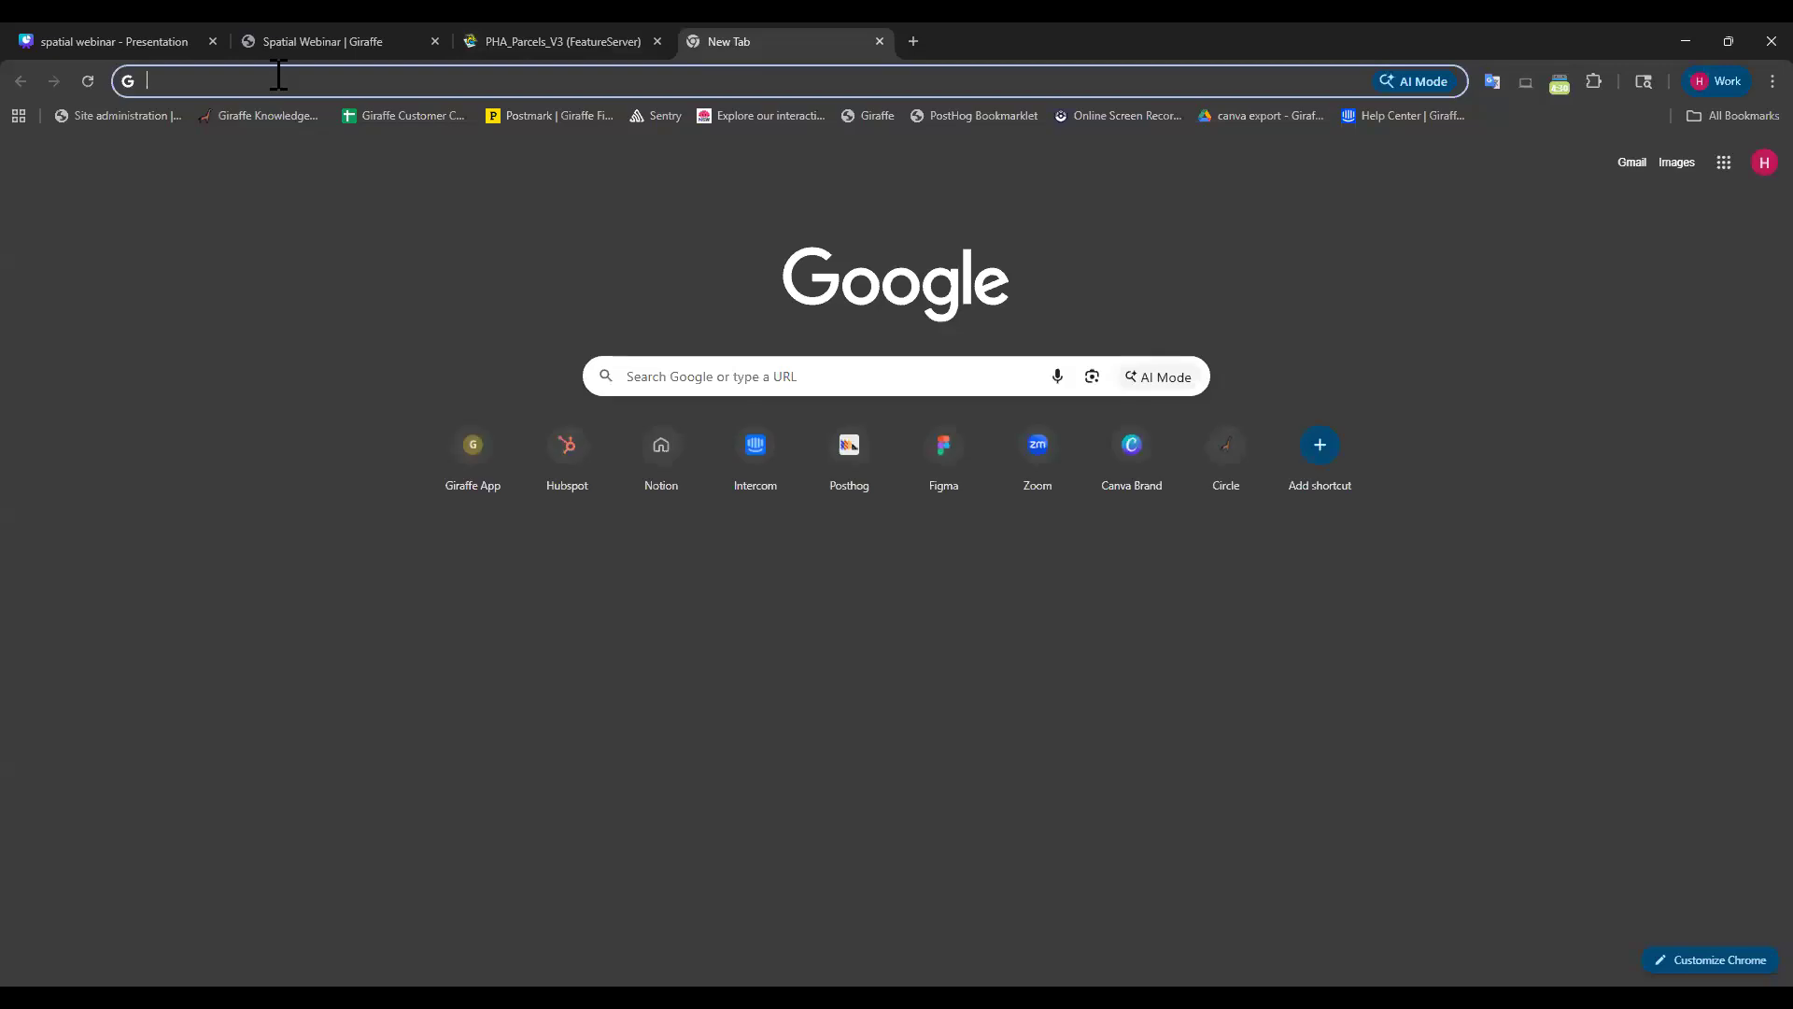
pyautogui.write('philadelph')
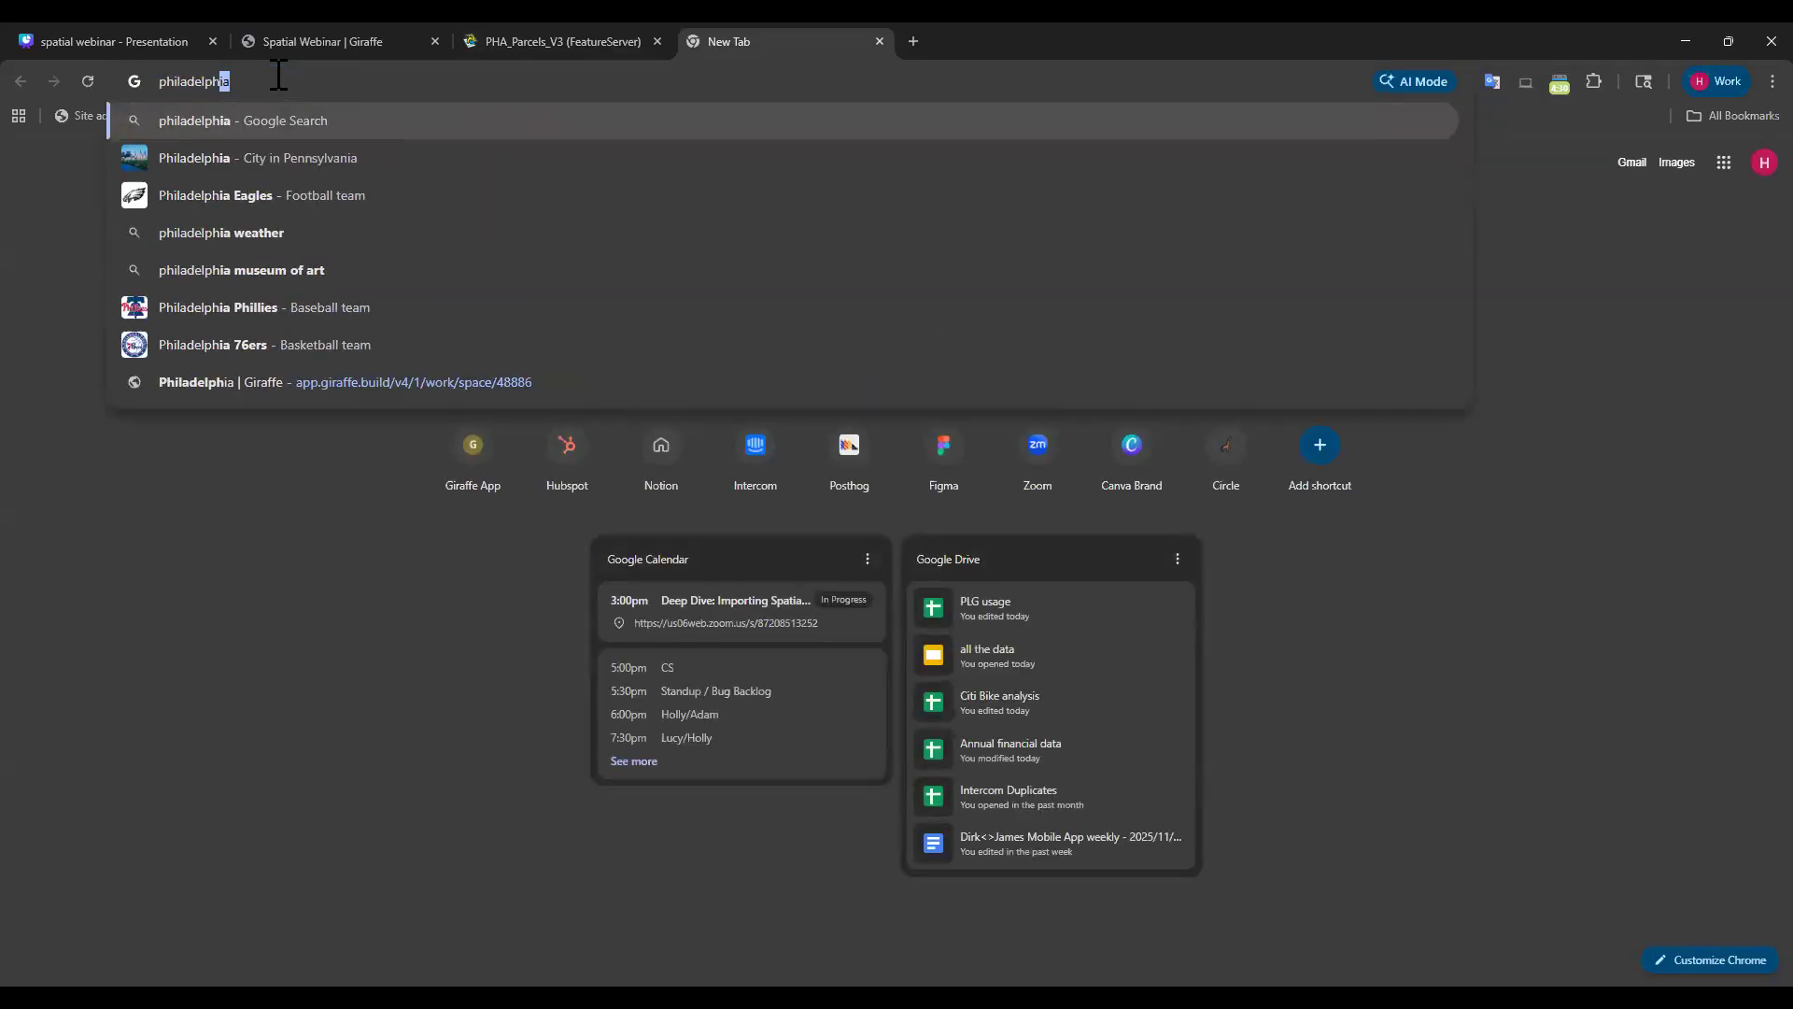
pyautogui.write('ia open data ')
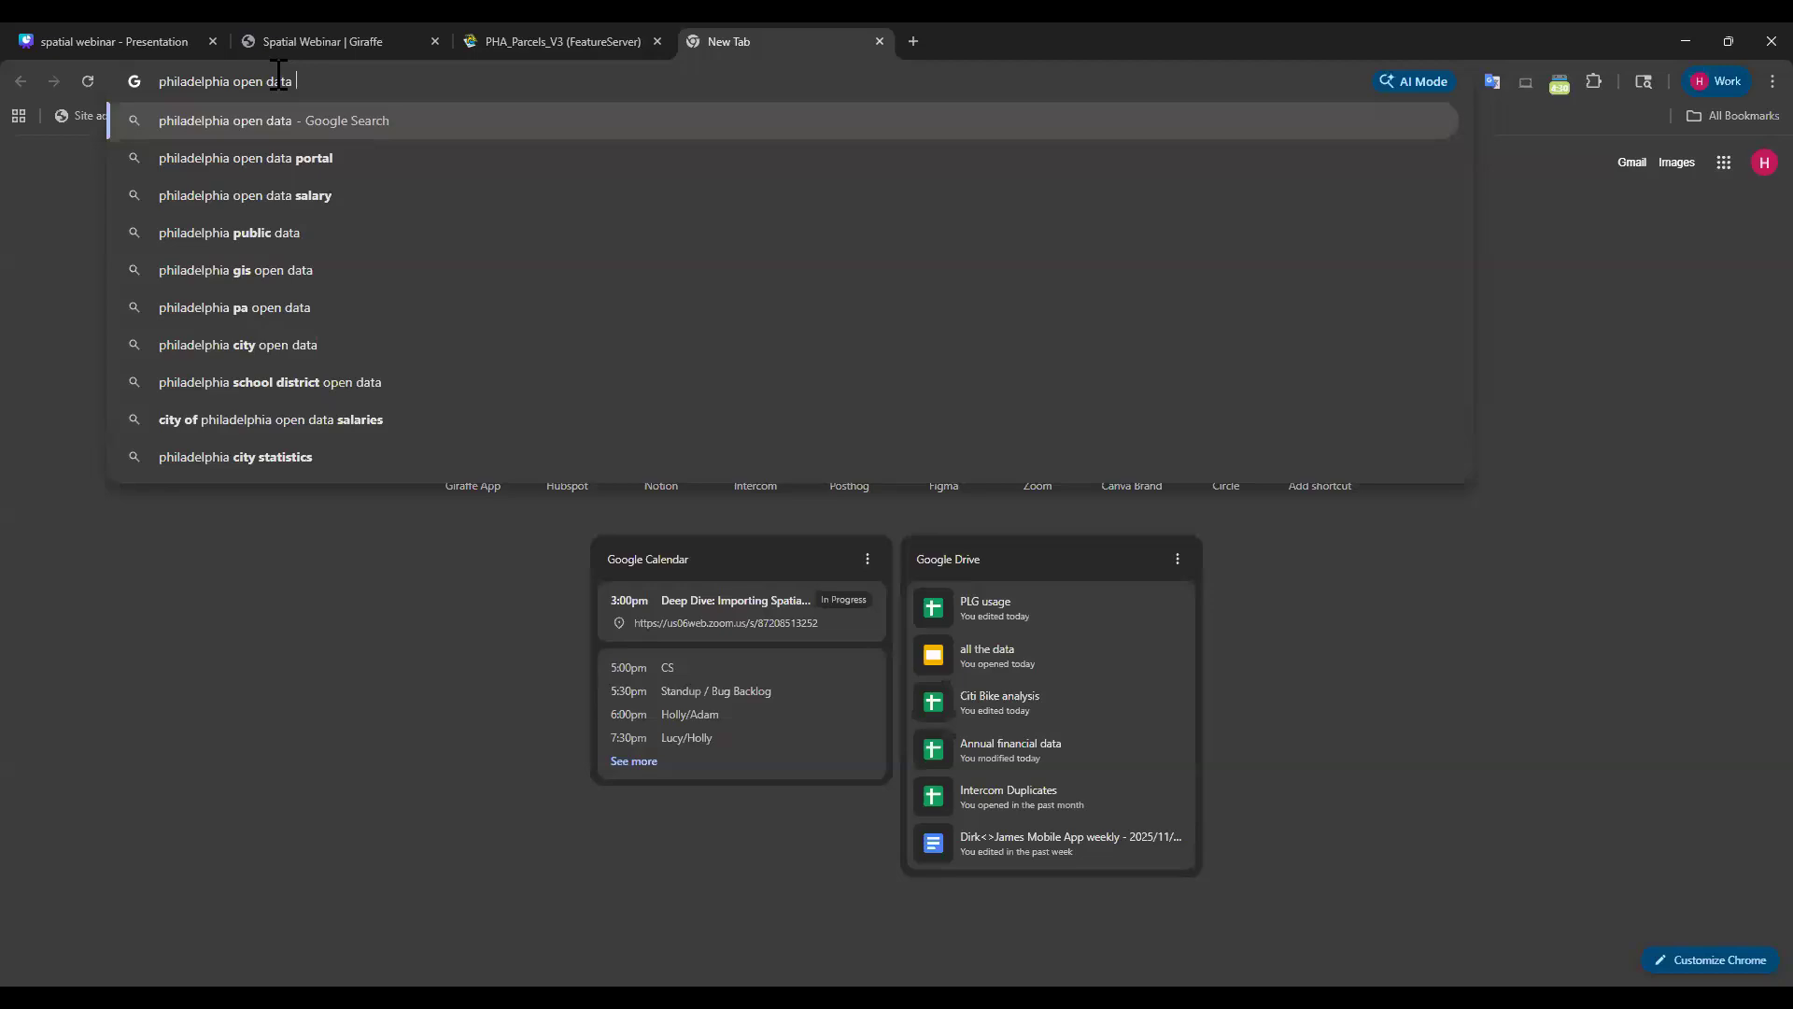
pyautogui.write('arcgis')
pyautogui.press('Return')
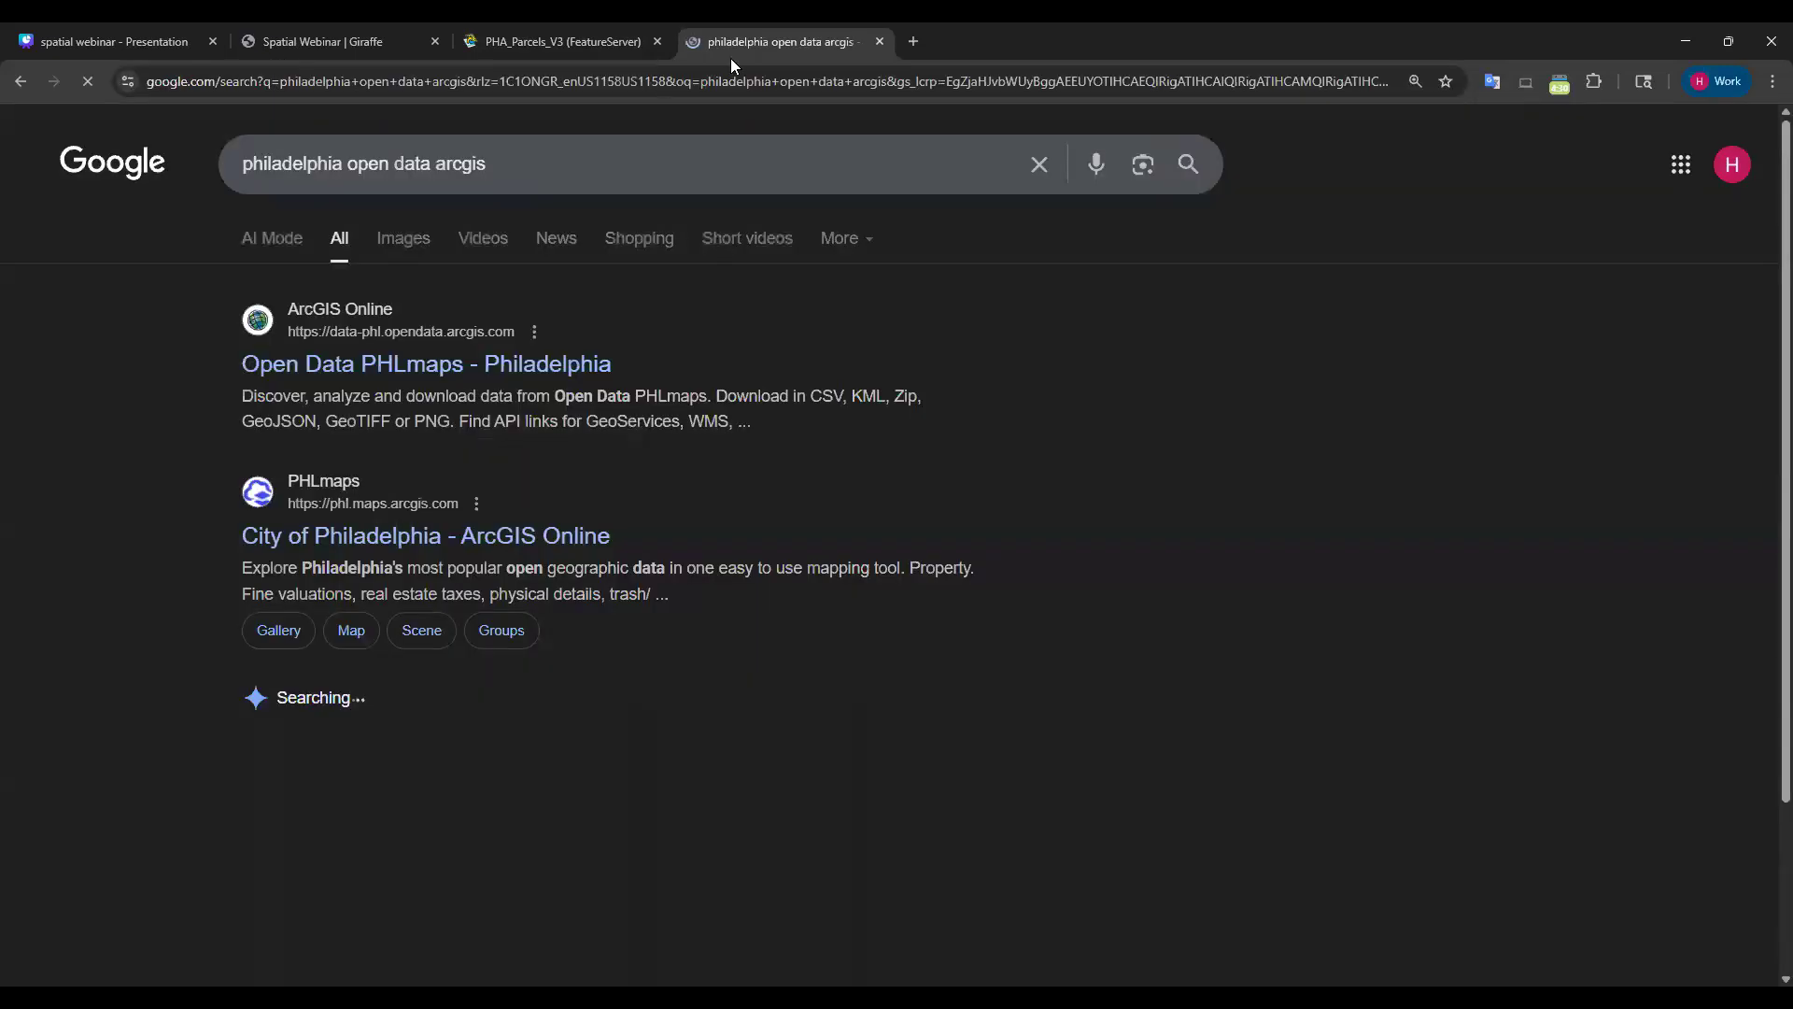
pyautogui.click(402, 364)
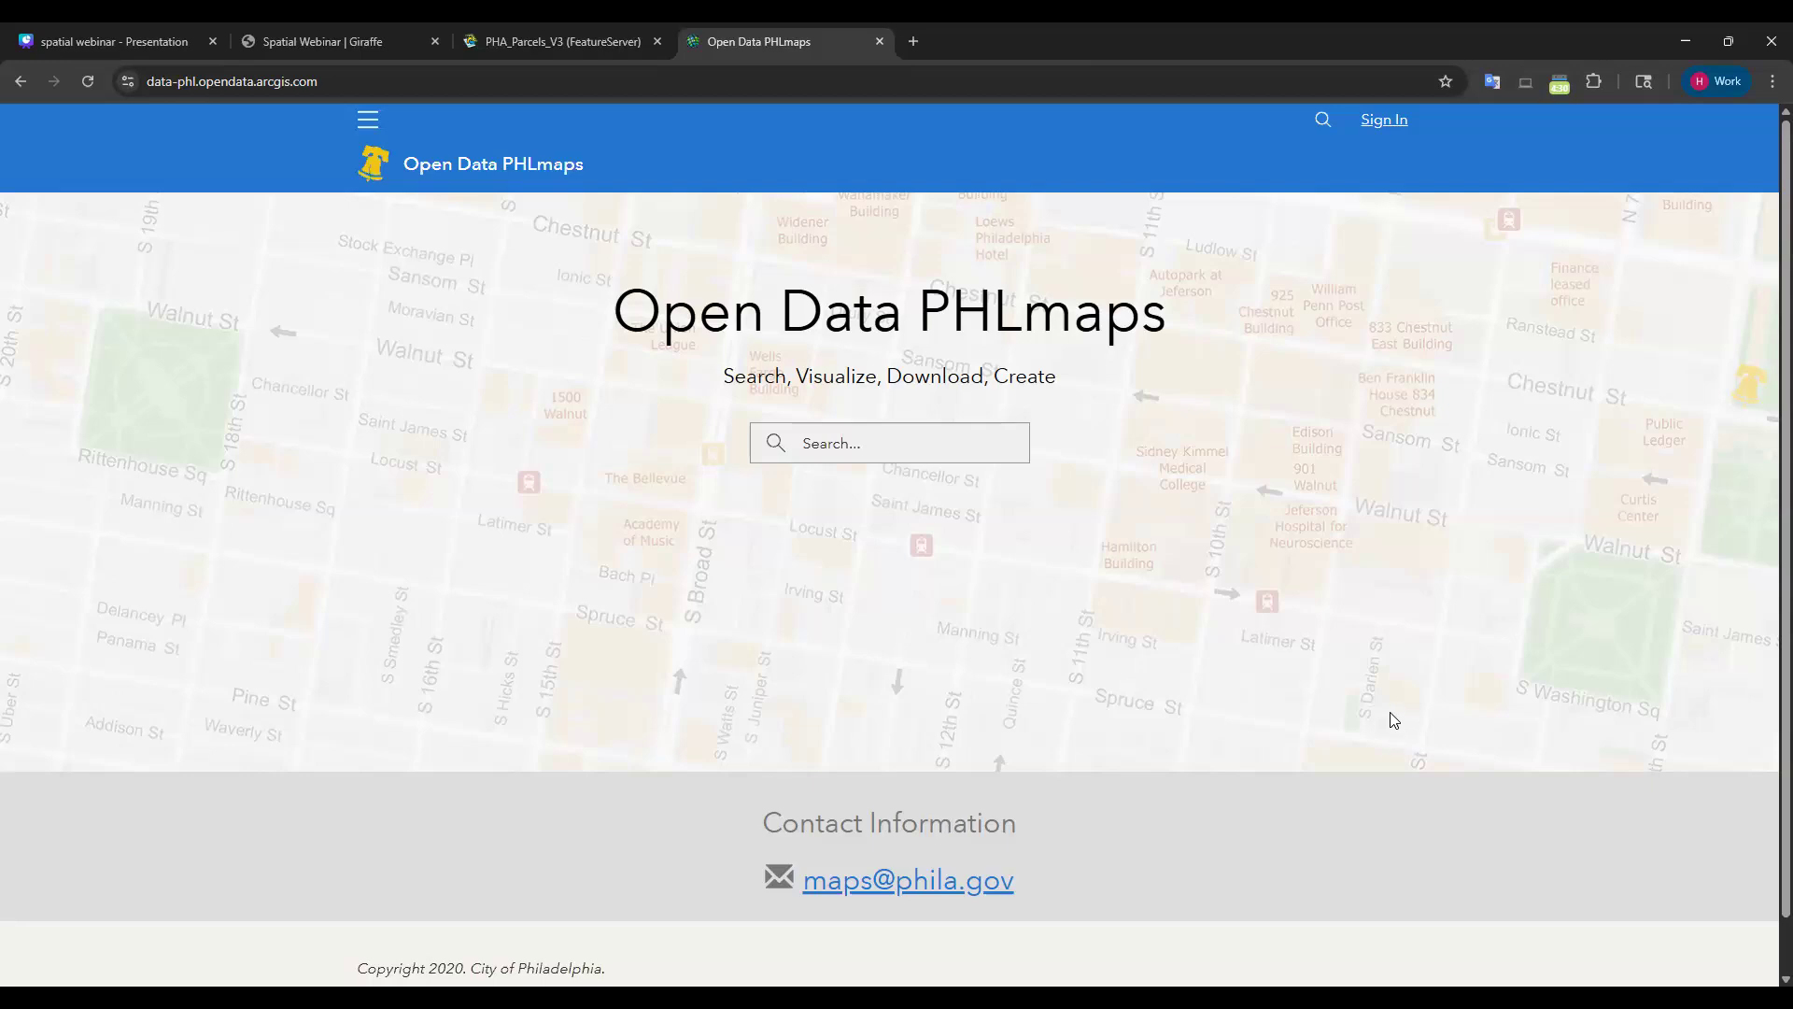
# Browse the portal's Data collection from the site navigation menu.
pyautogui.scroll(-2, 500, 297)
pyautogui.scroll(2, 432, 240)
pyautogui.click(369, 119)
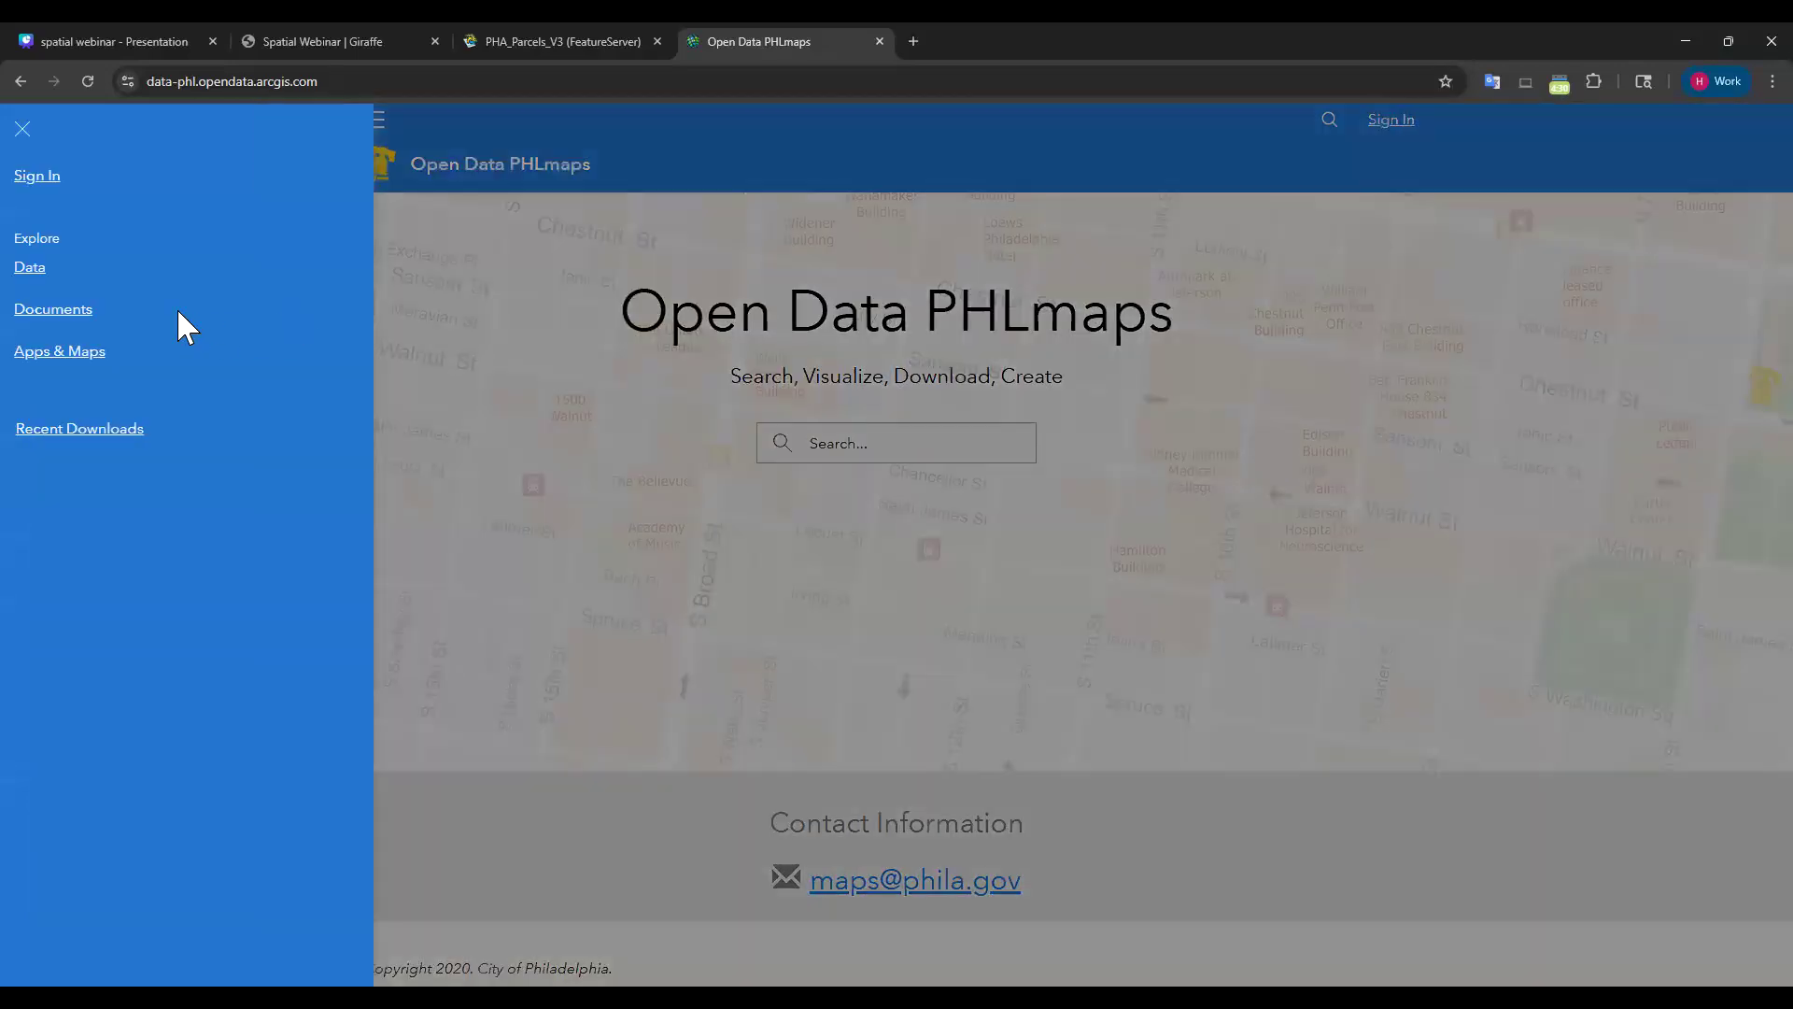
pyautogui.click(29, 271)
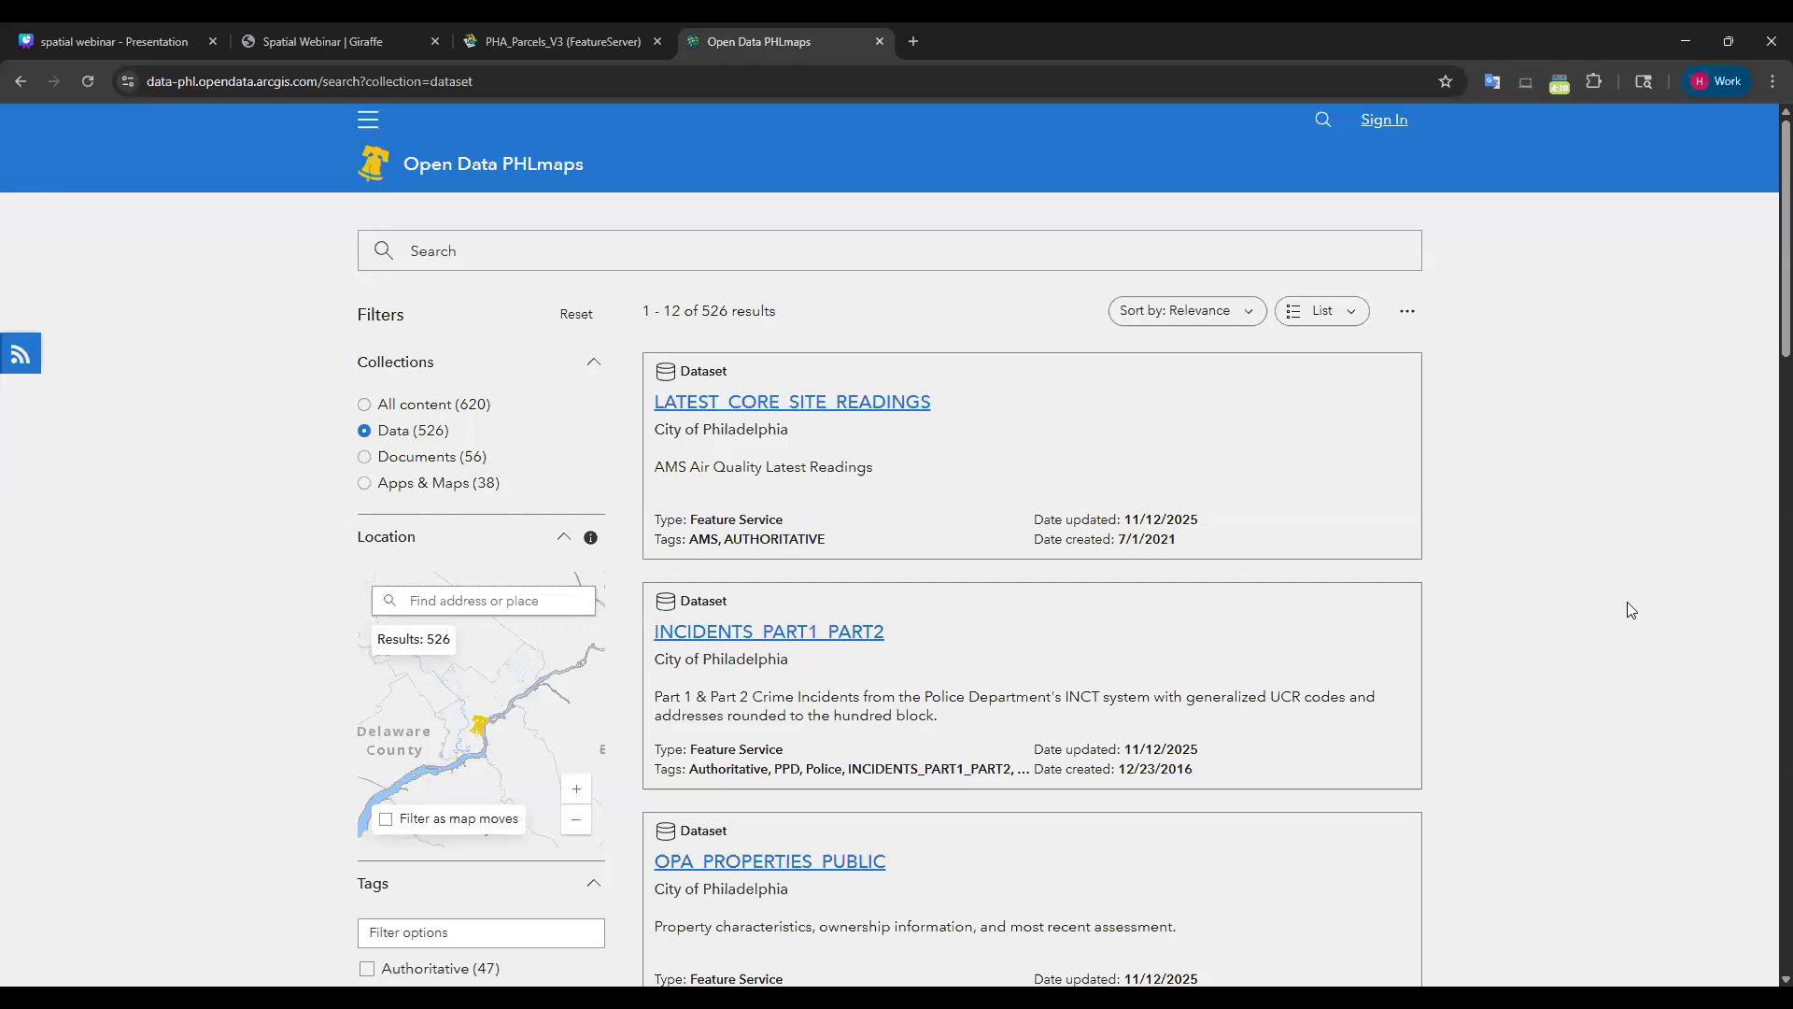
# Search the datasets for 'par' to list the parcels datasets.
pyautogui.scroll(-1, 1513, 653)
pyautogui.scroll(1, 1465, 628)
pyautogui.click(477, 257)
pyautogui.write('parcels')
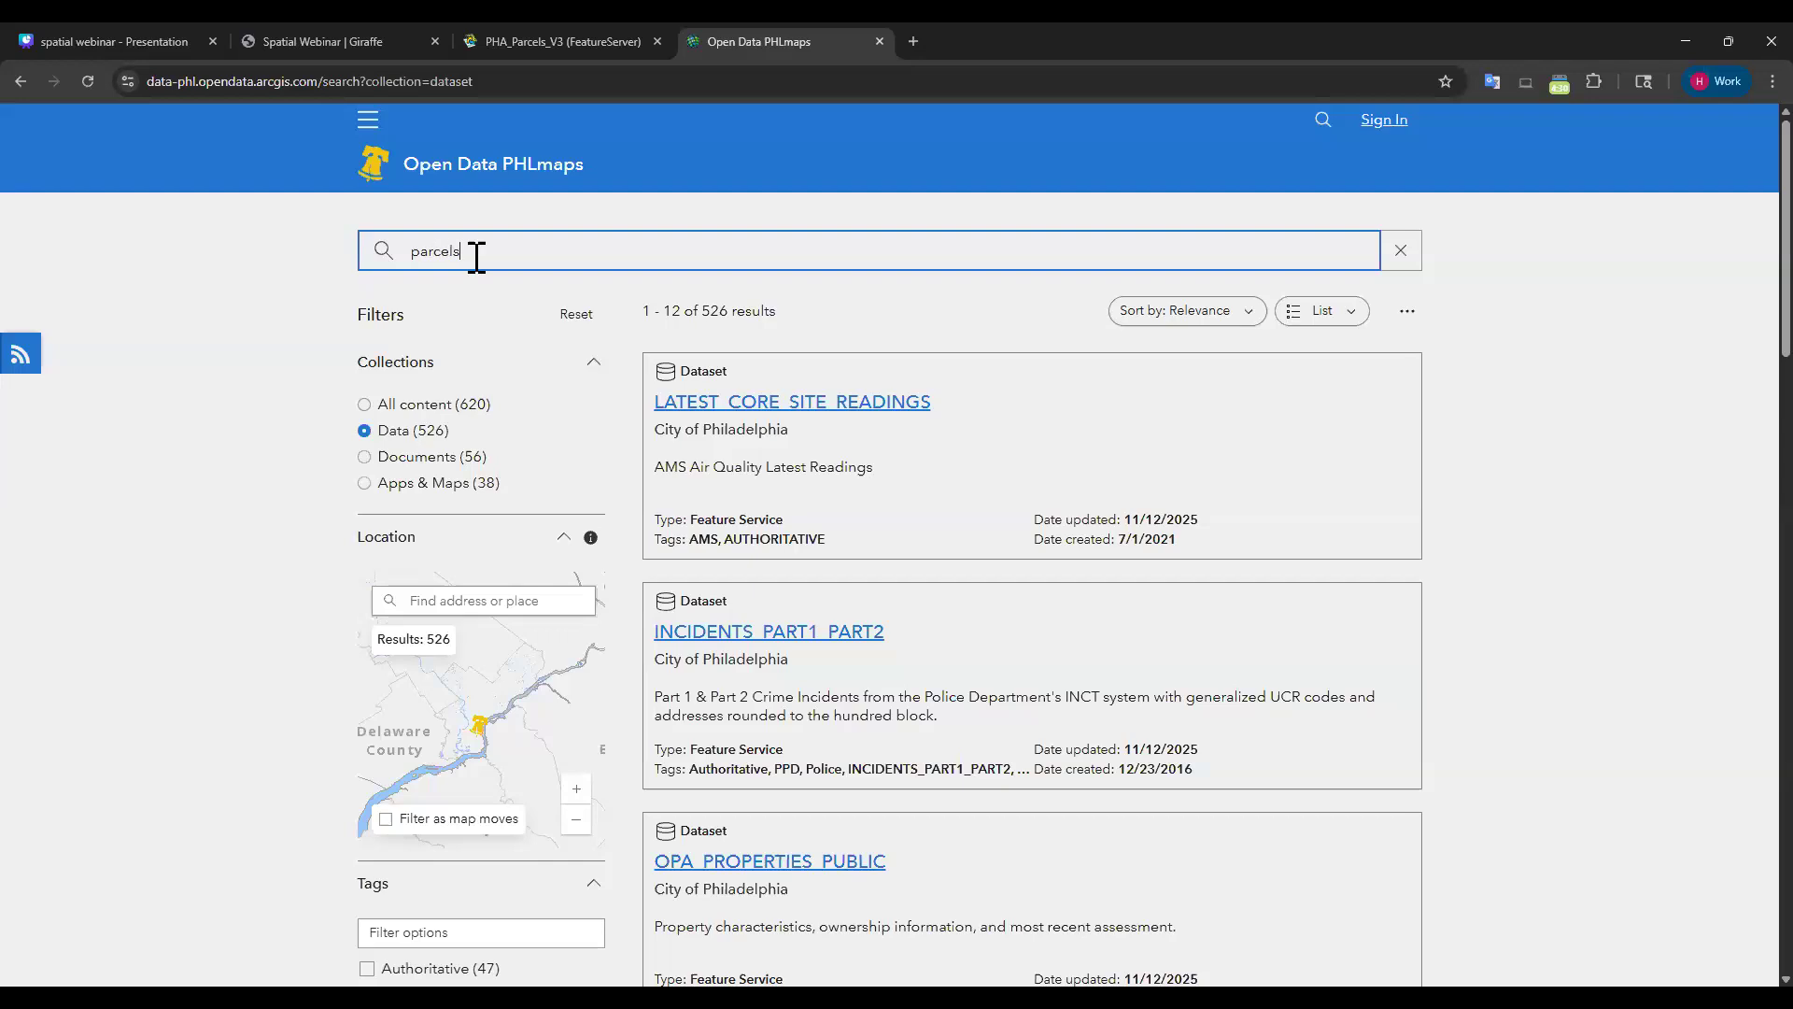
pyautogui.press('Return')
pyautogui.click(205, 330)
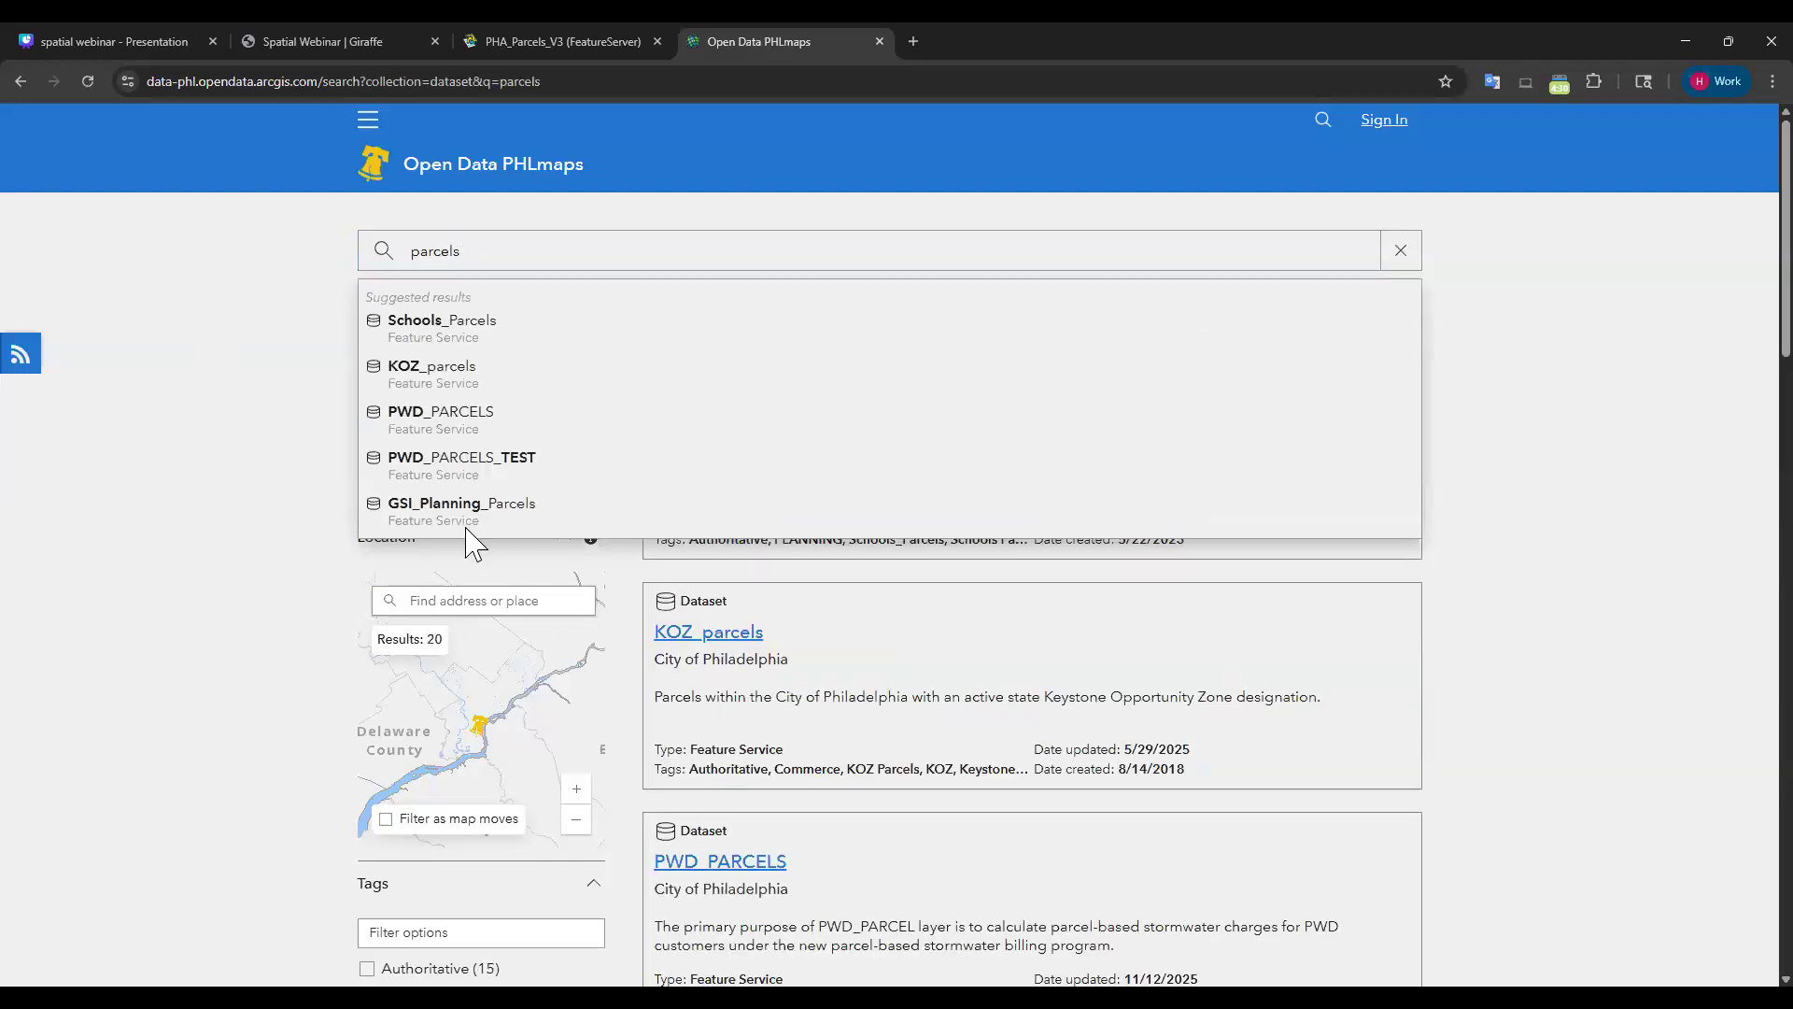
# Look through the parcels results and open the KOZ_parcels dataset.
pyautogui.scroll(-10, 1048, 568)
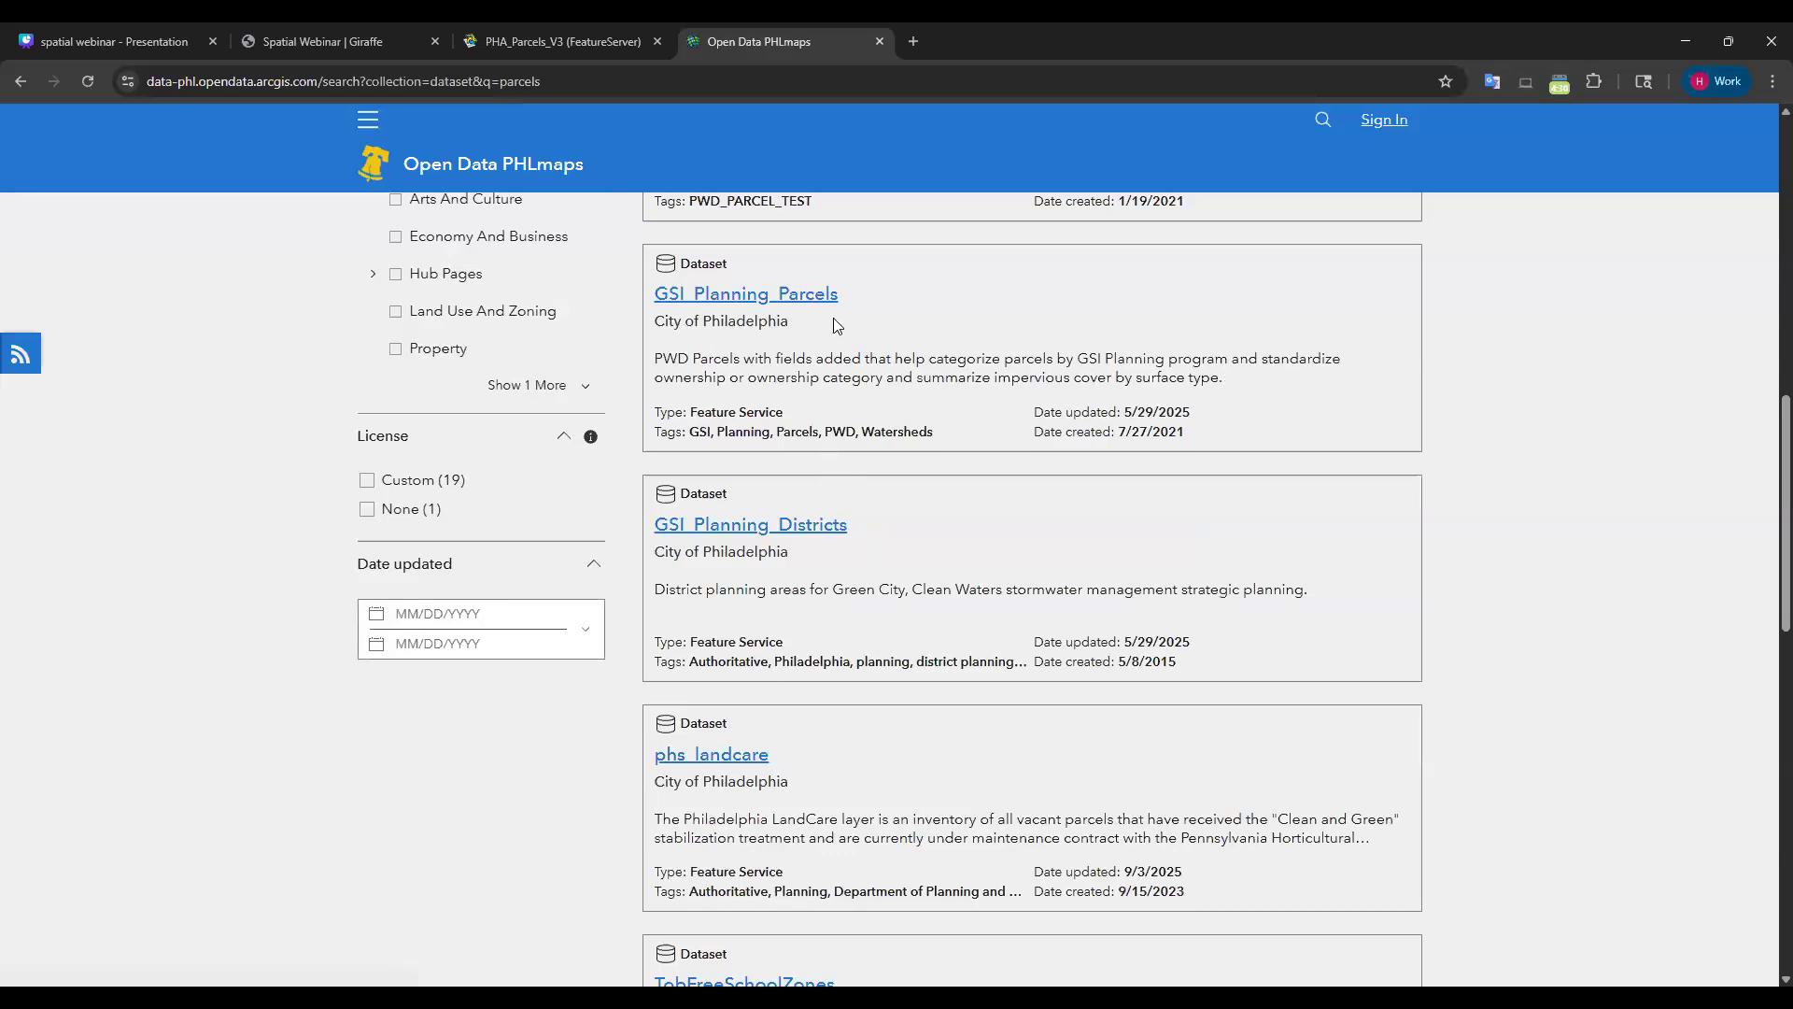
pyautogui.scroll(-8, 895, 429)
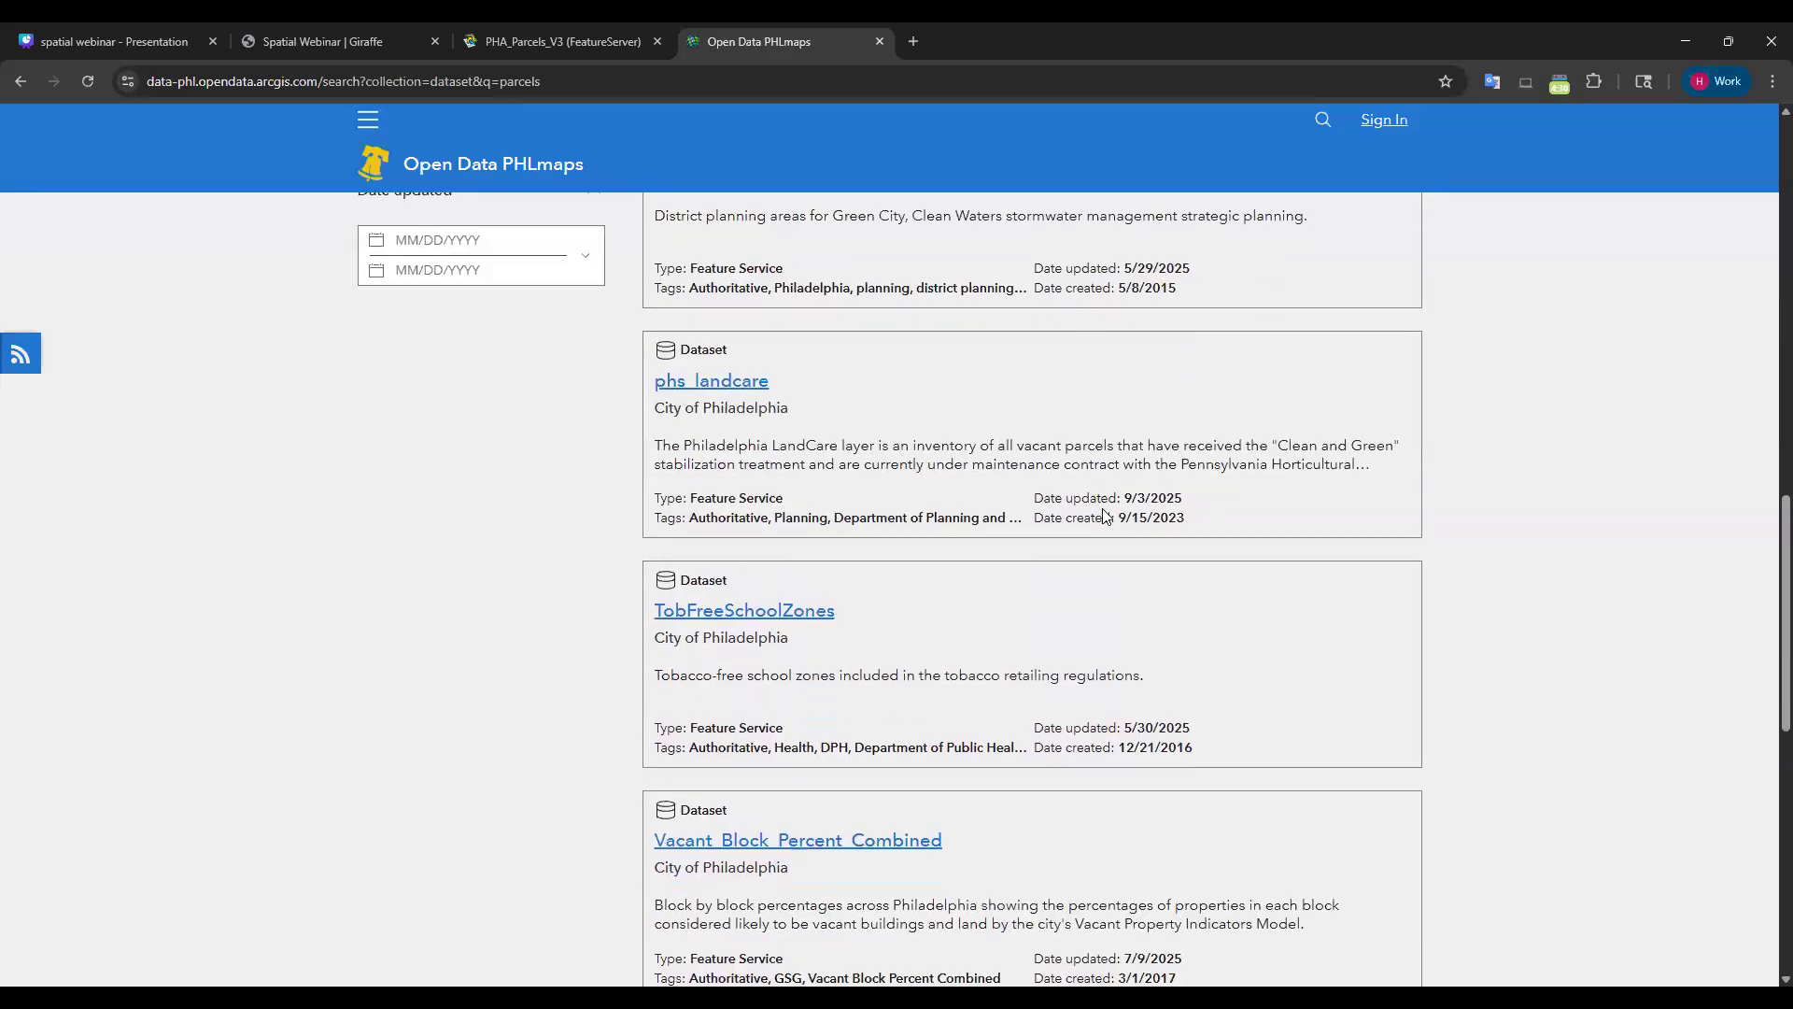
pyautogui.scroll(-6, 1073, 542)
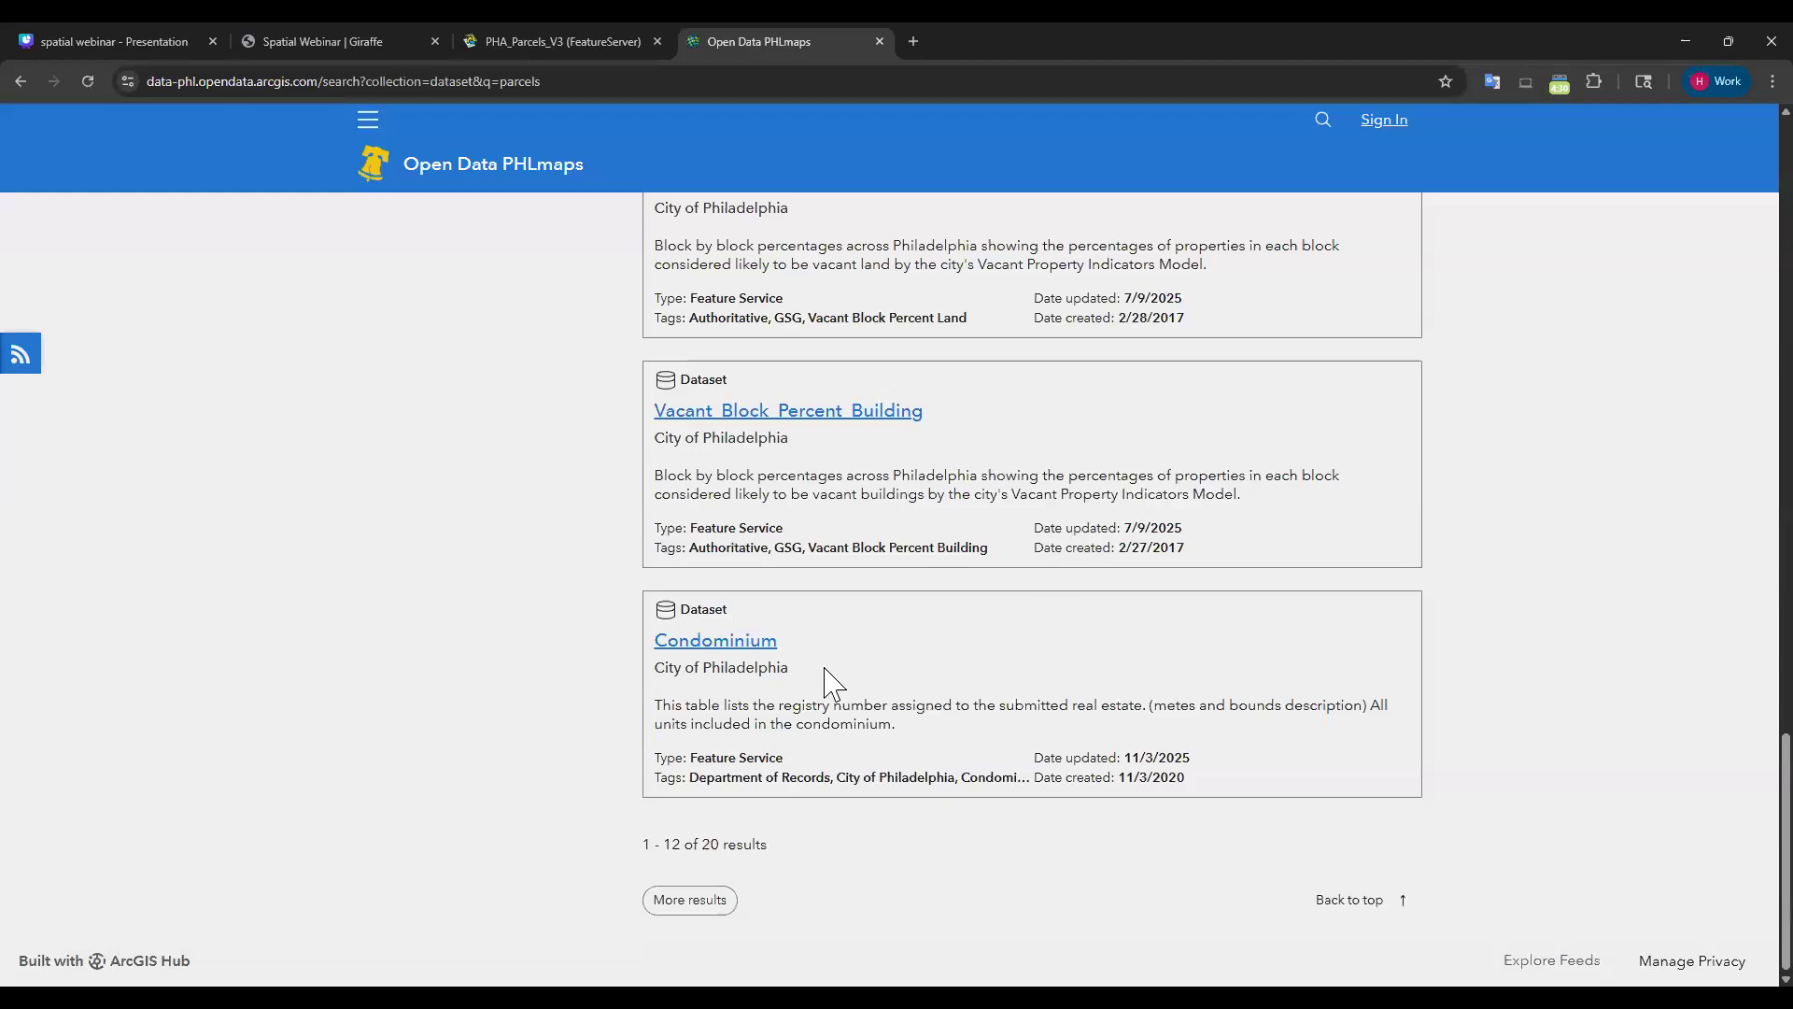
pyautogui.press('Home')
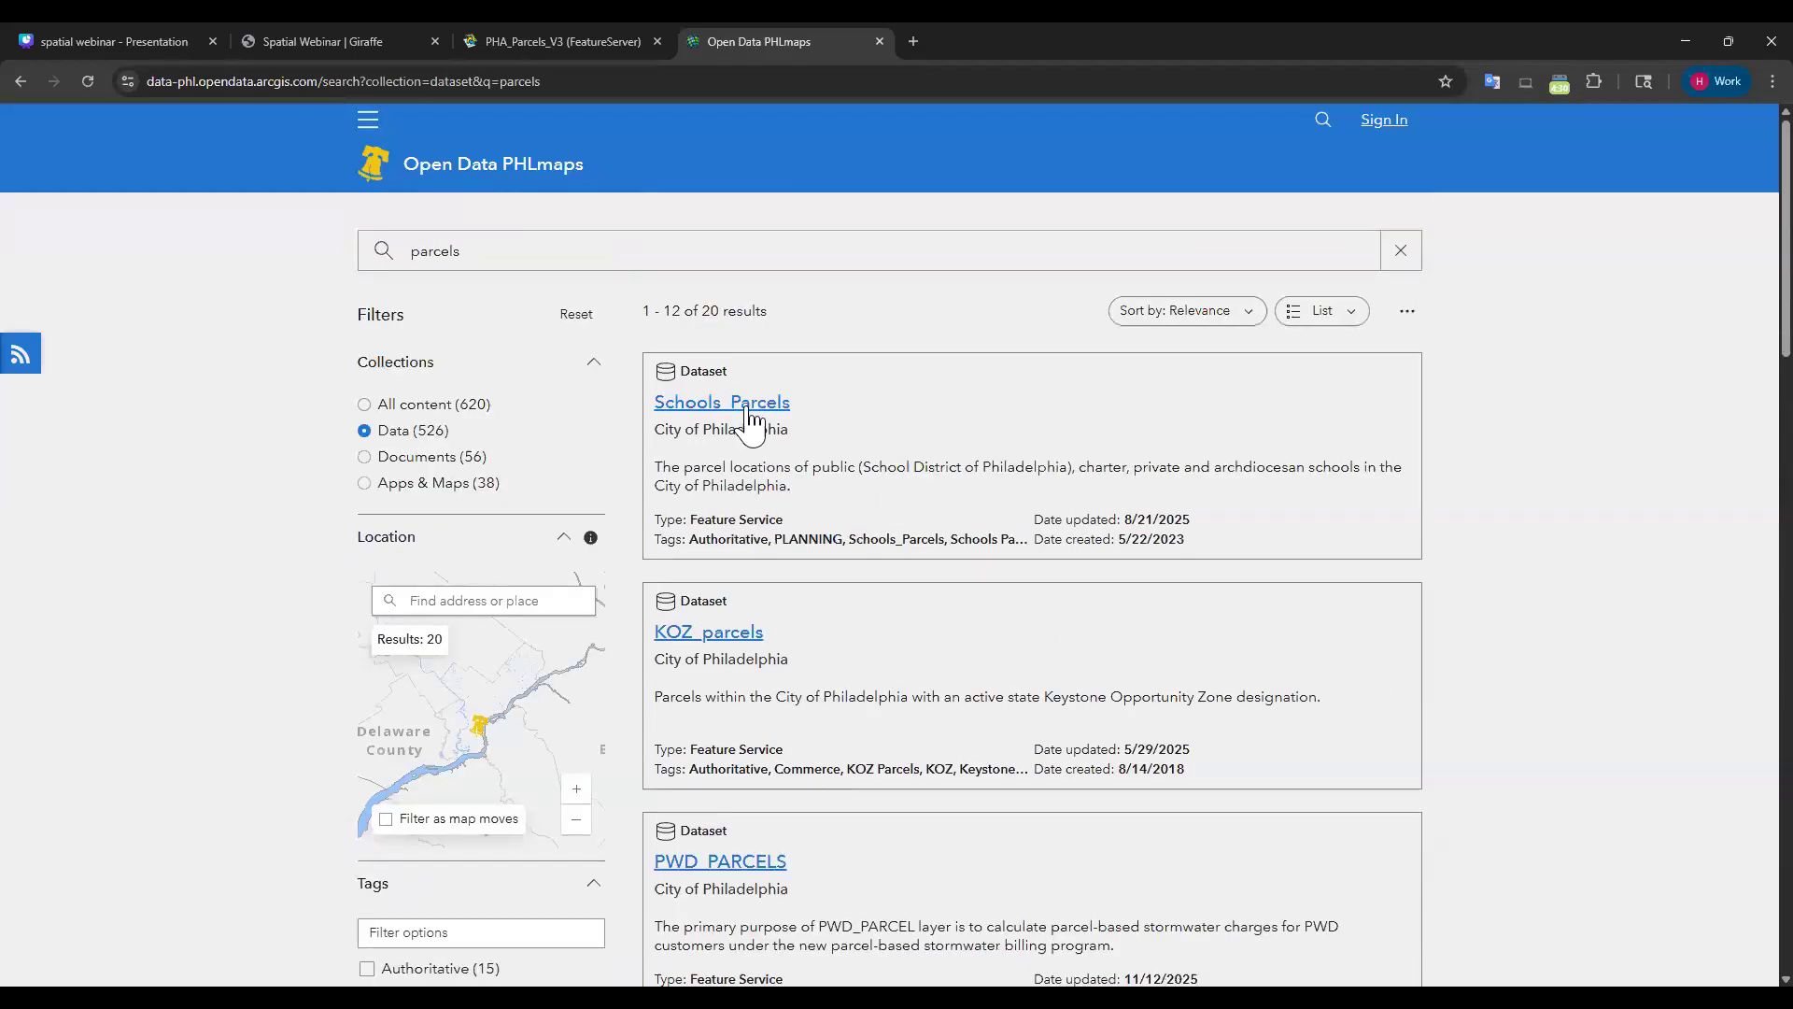
pyautogui.click(717, 635)
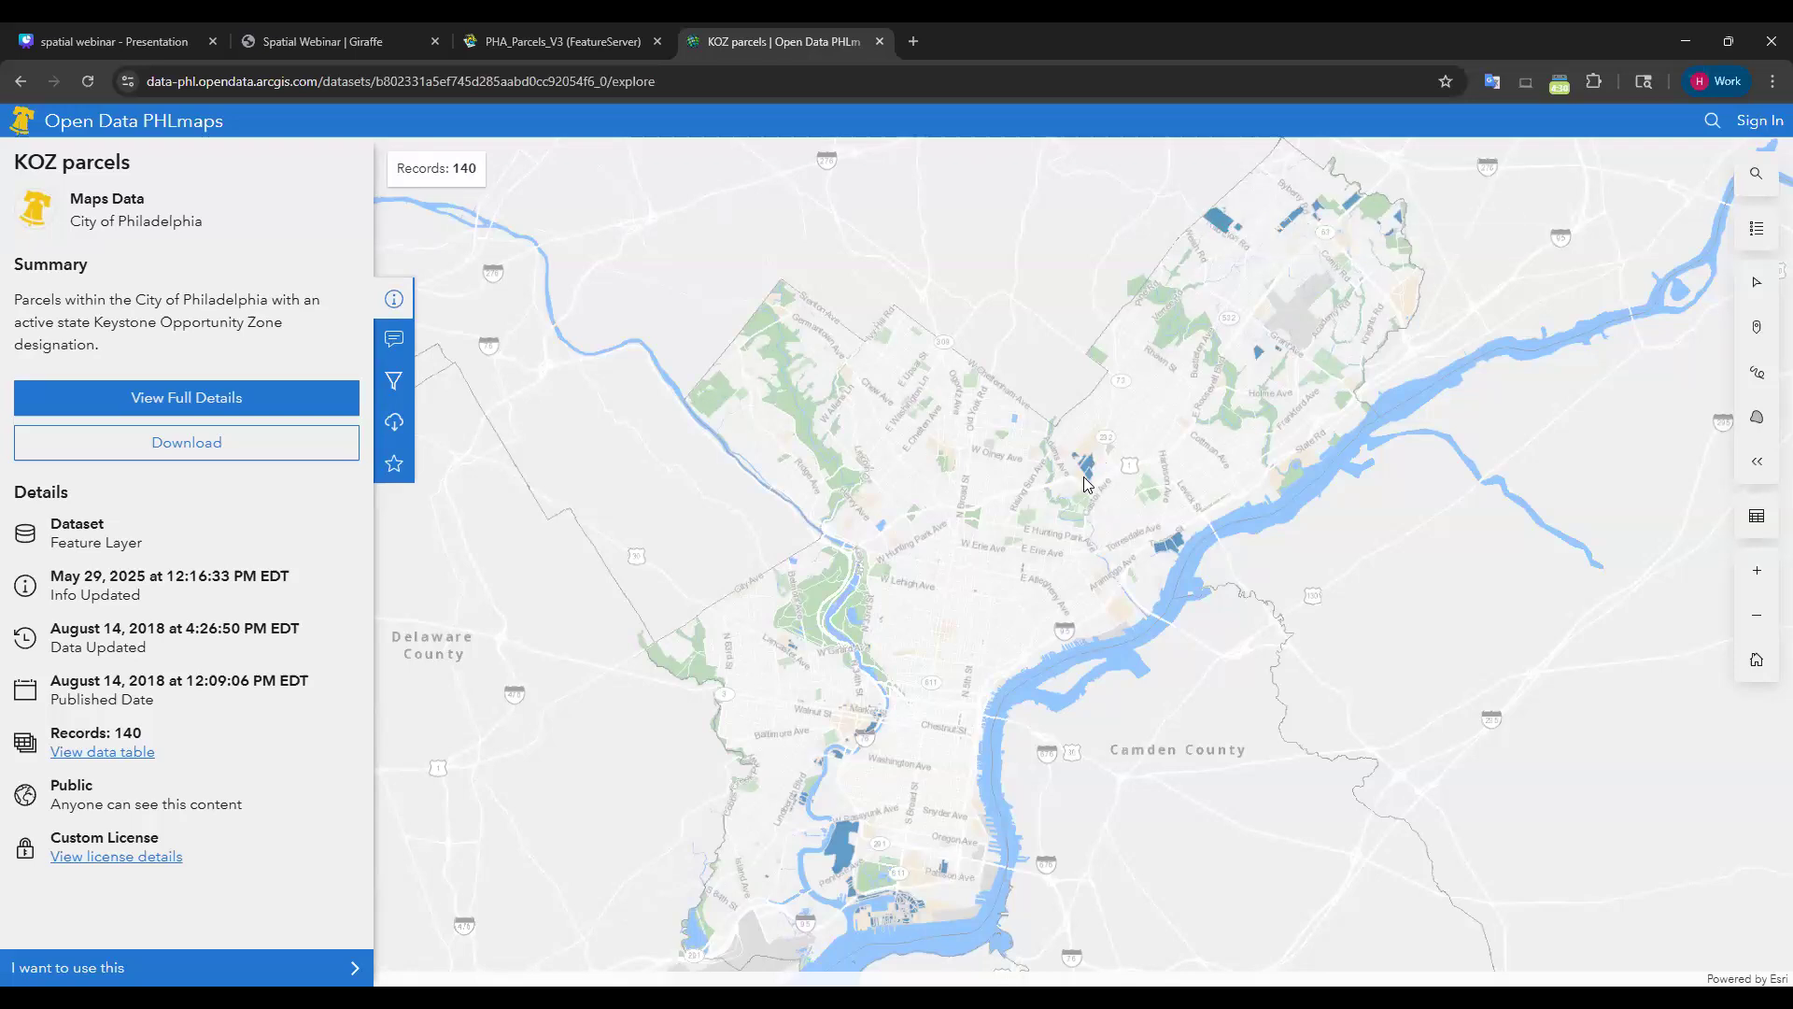
# Open the KOZ parcels full details and view its source REST layer page via View Data Source.
pyautogui.click(174, 404)
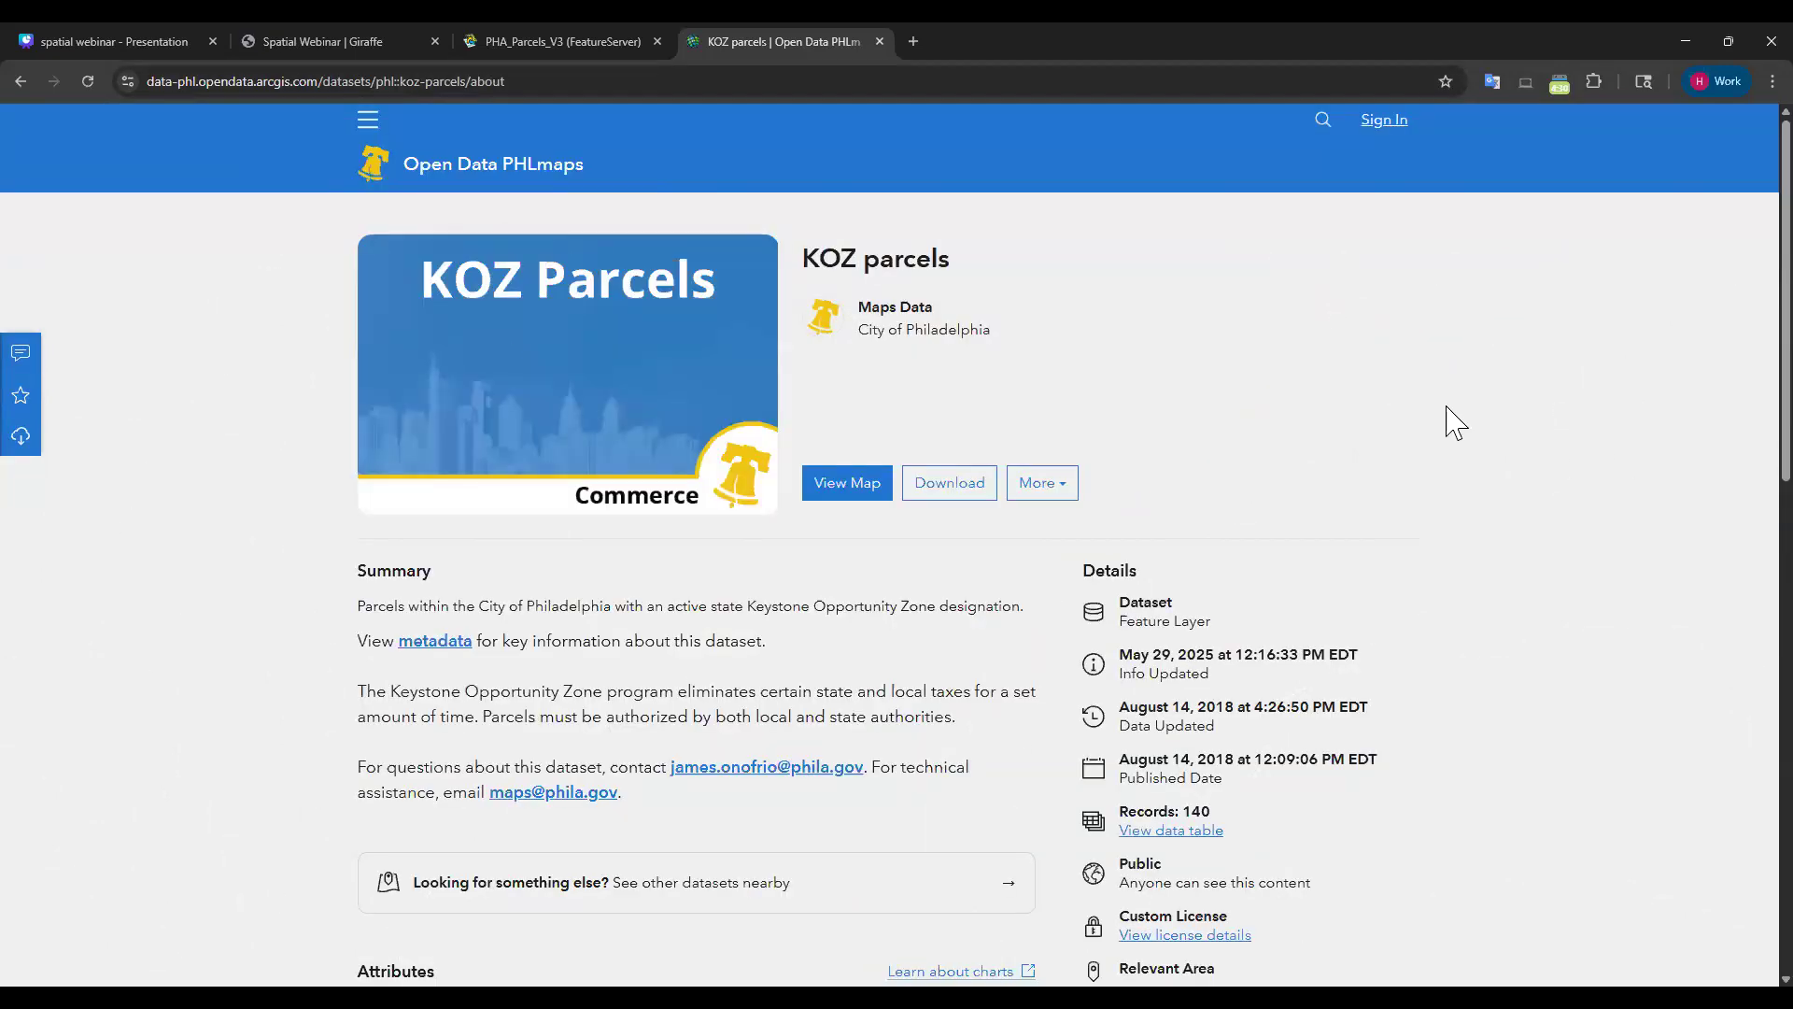
pyautogui.scroll(-3, 1382, 467)
pyautogui.scroll(-8, 1522, 443)
pyautogui.scroll(-2, 1522, 505)
pyautogui.scroll(2, 1489, 608)
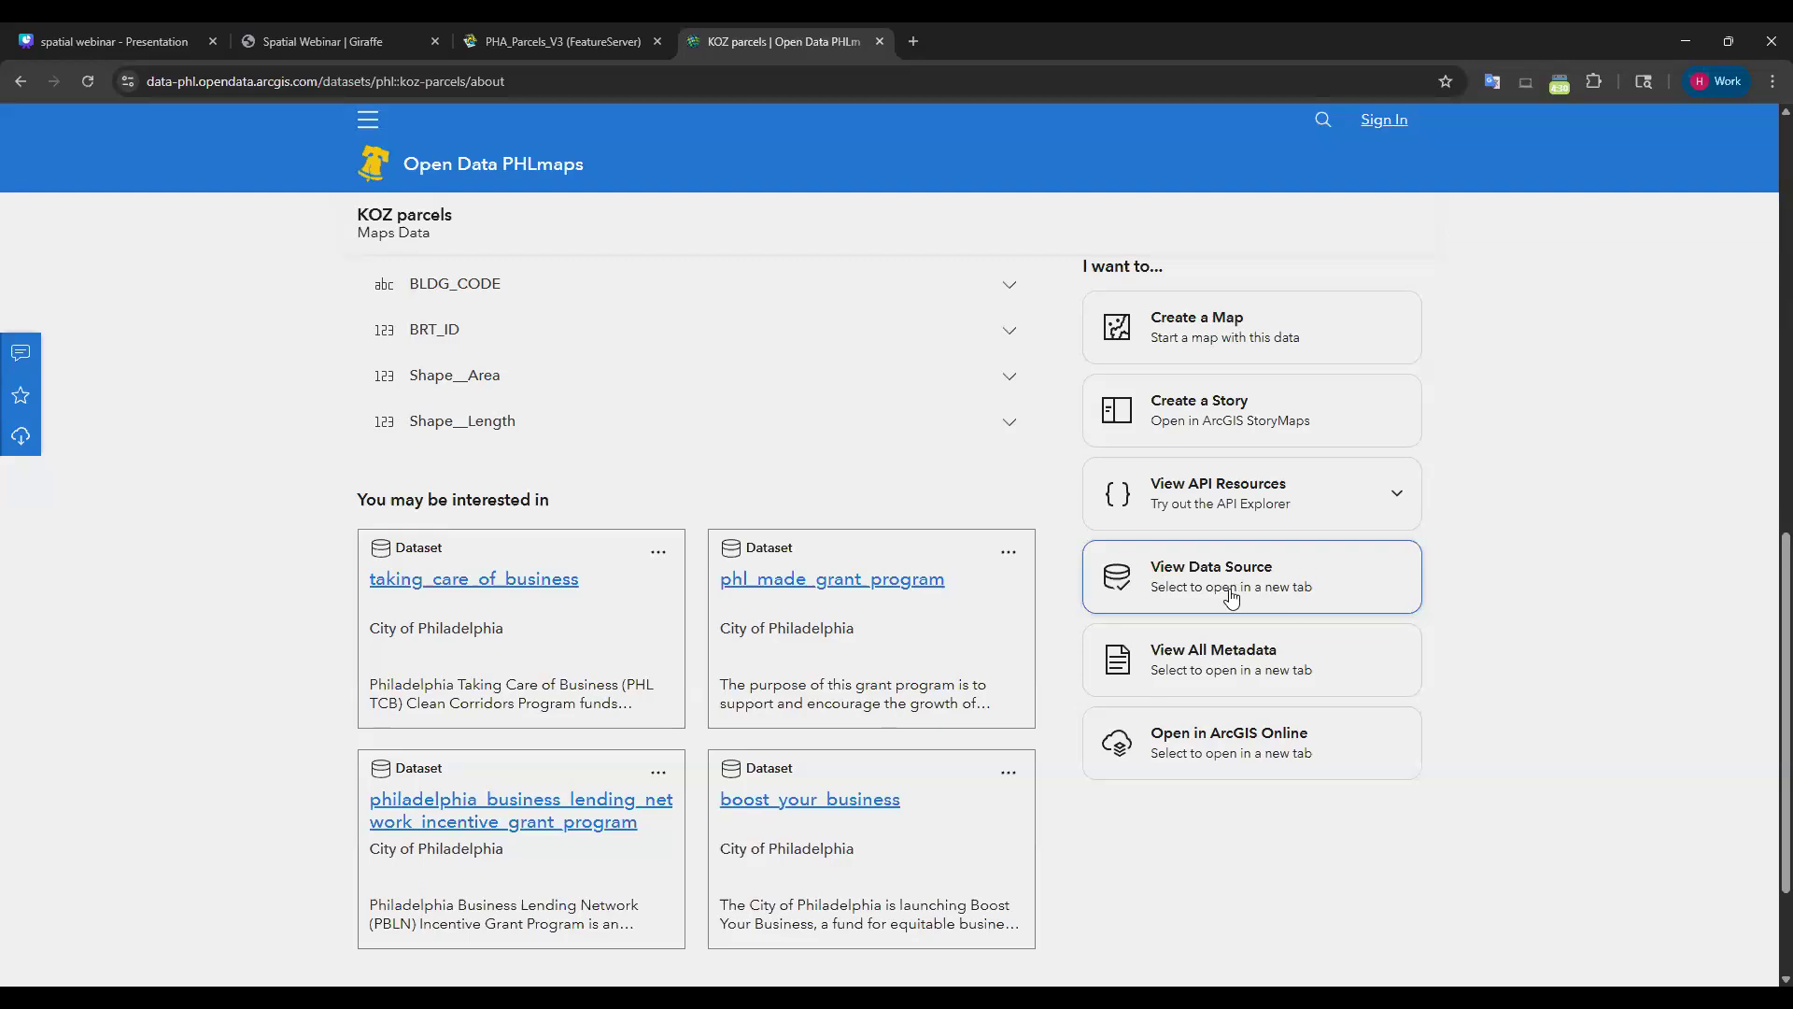
pyautogui.scroll(2, 1593, 605)
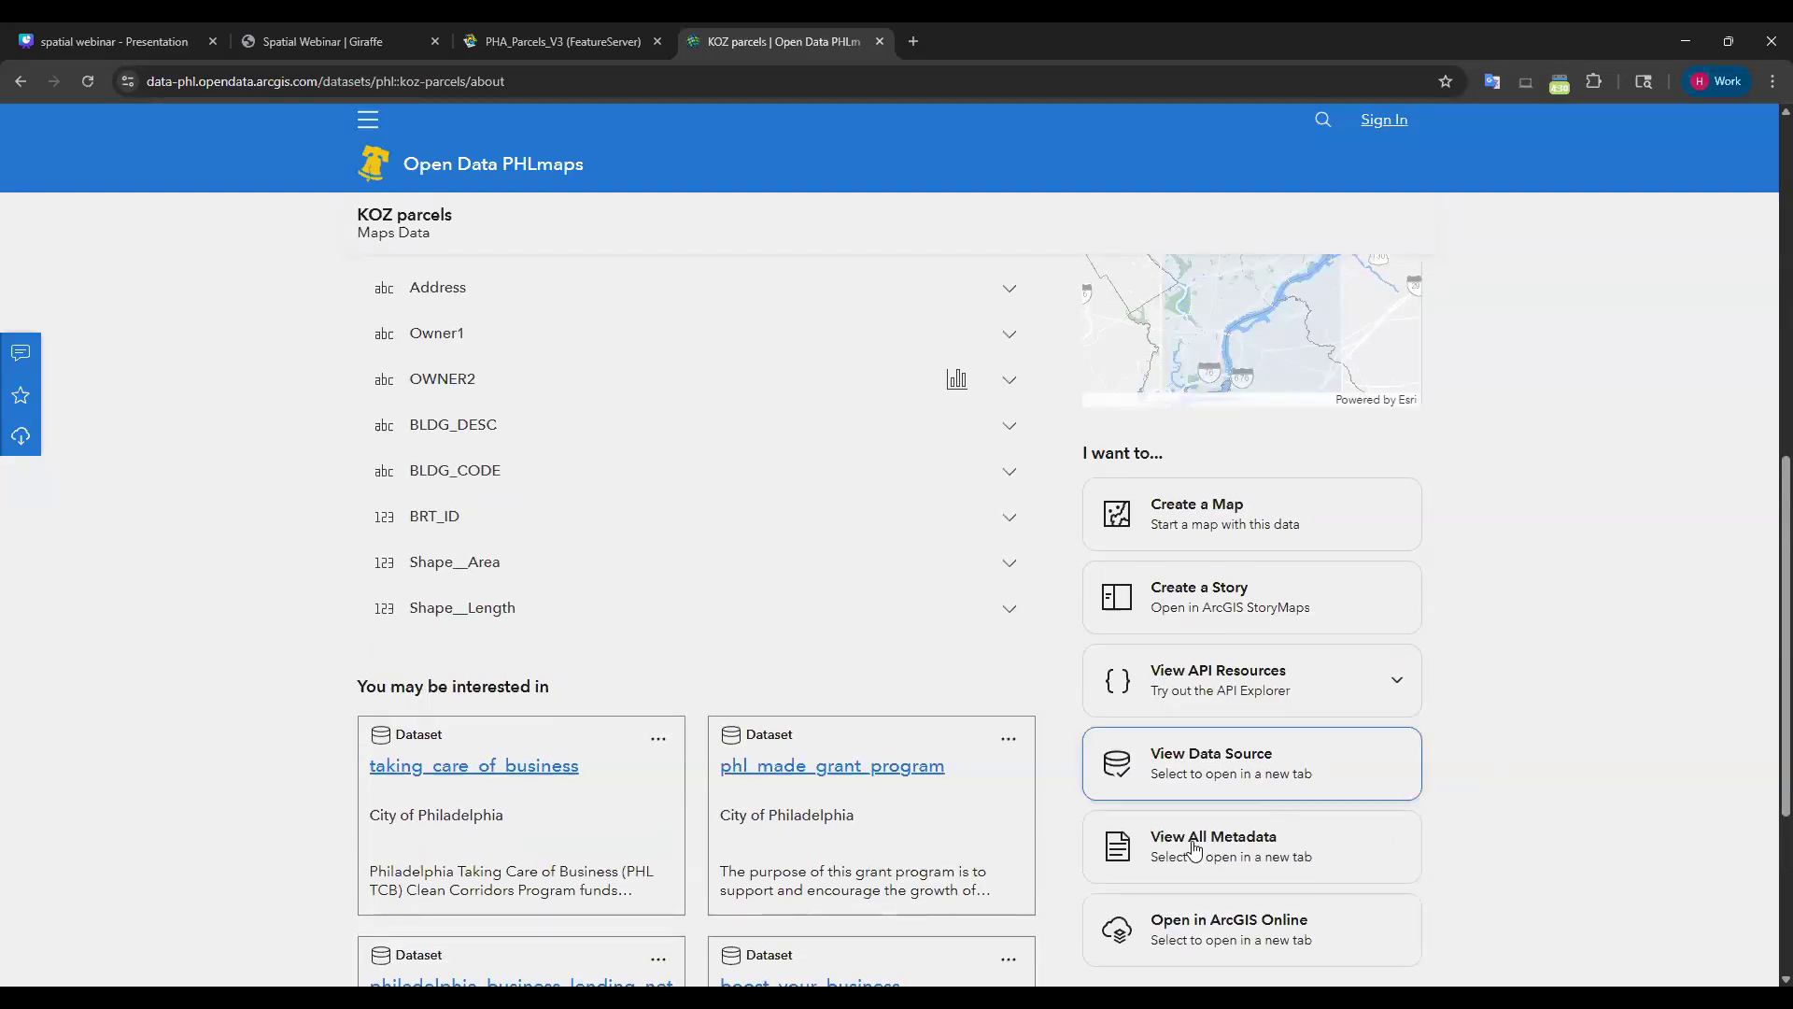
pyautogui.click(1362, 772)
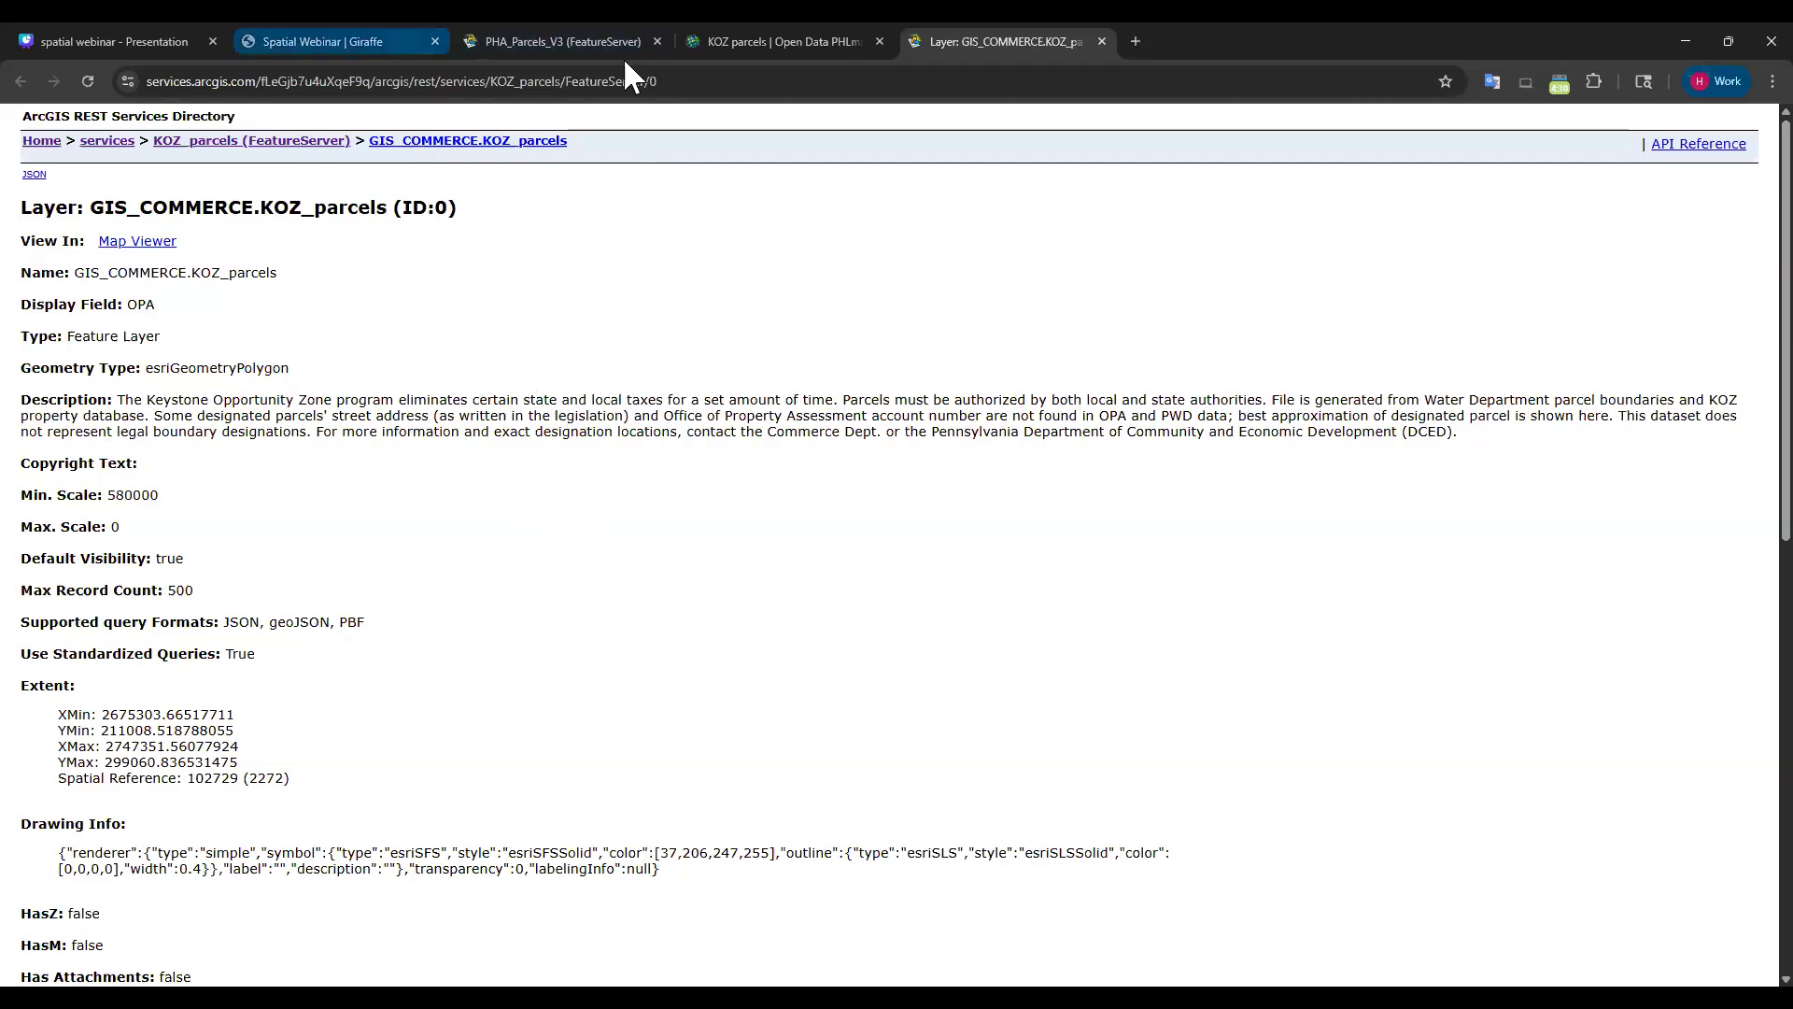
# Go back to the PHA_Parcels_V3 (FeatureServer) tab and select its service URL.
pyautogui.click(602, 37)
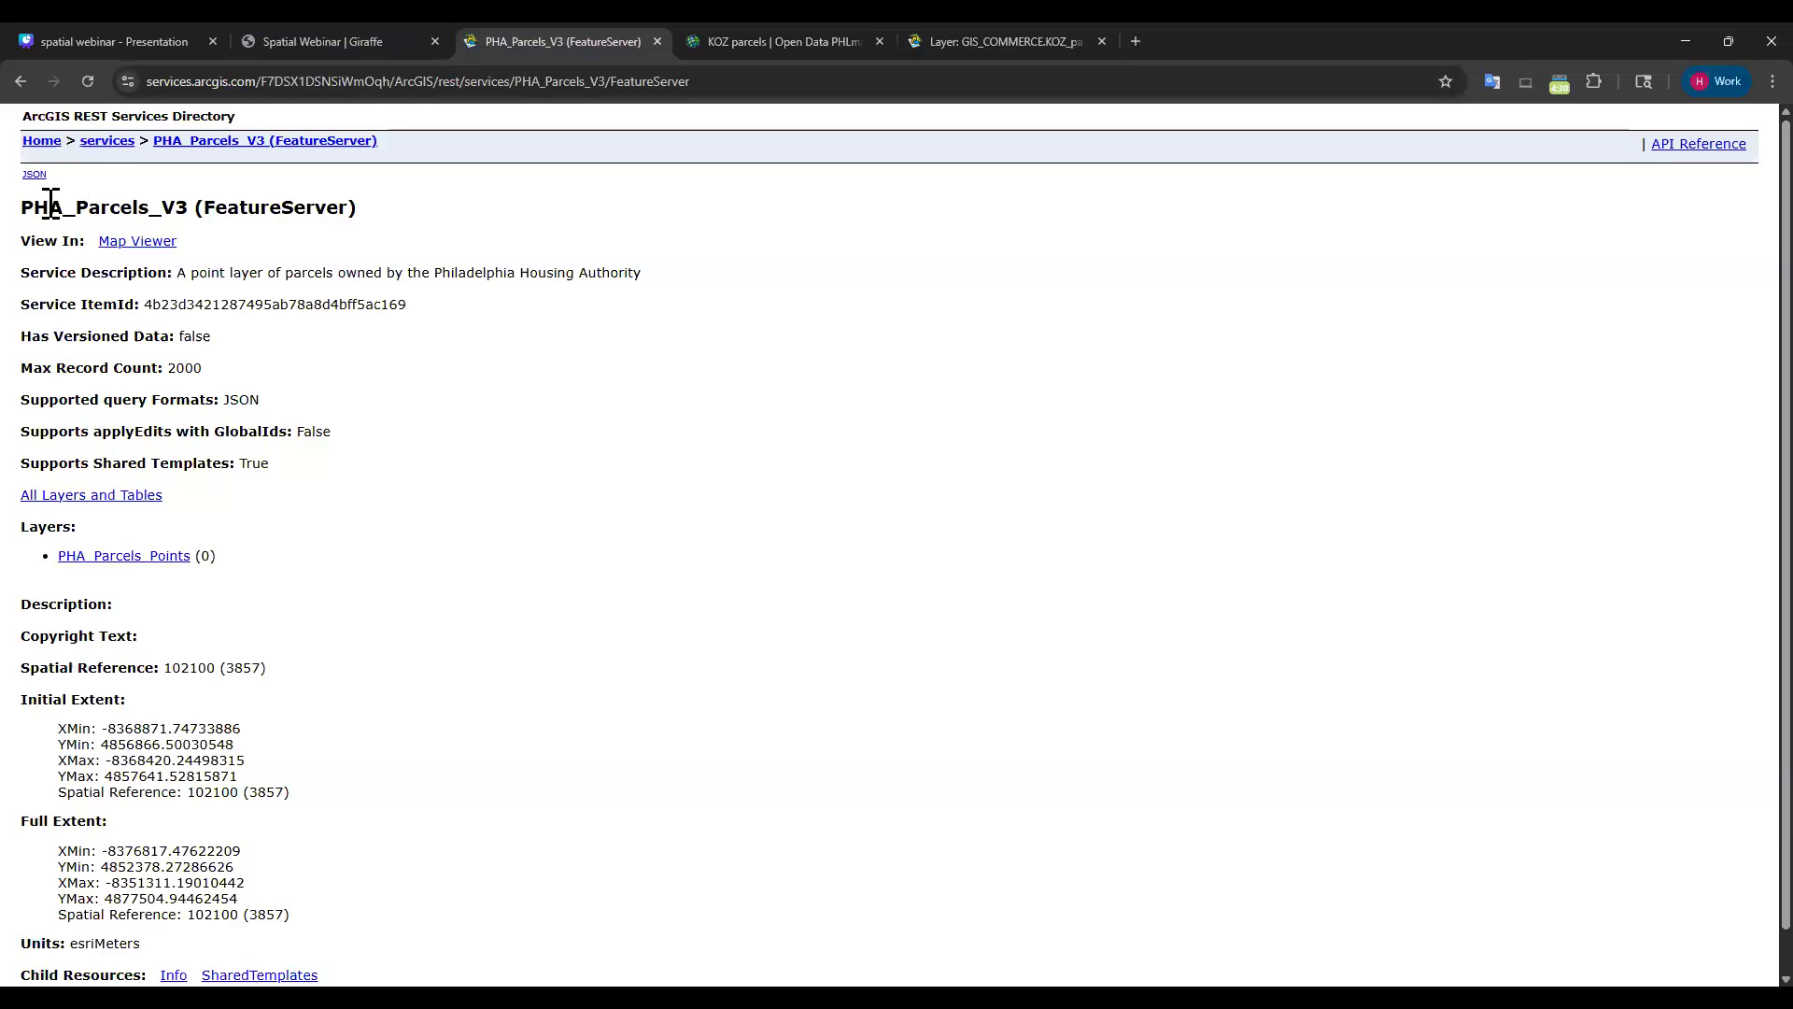
pyautogui.click(532, 84)
pyautogui.click(436, 422)
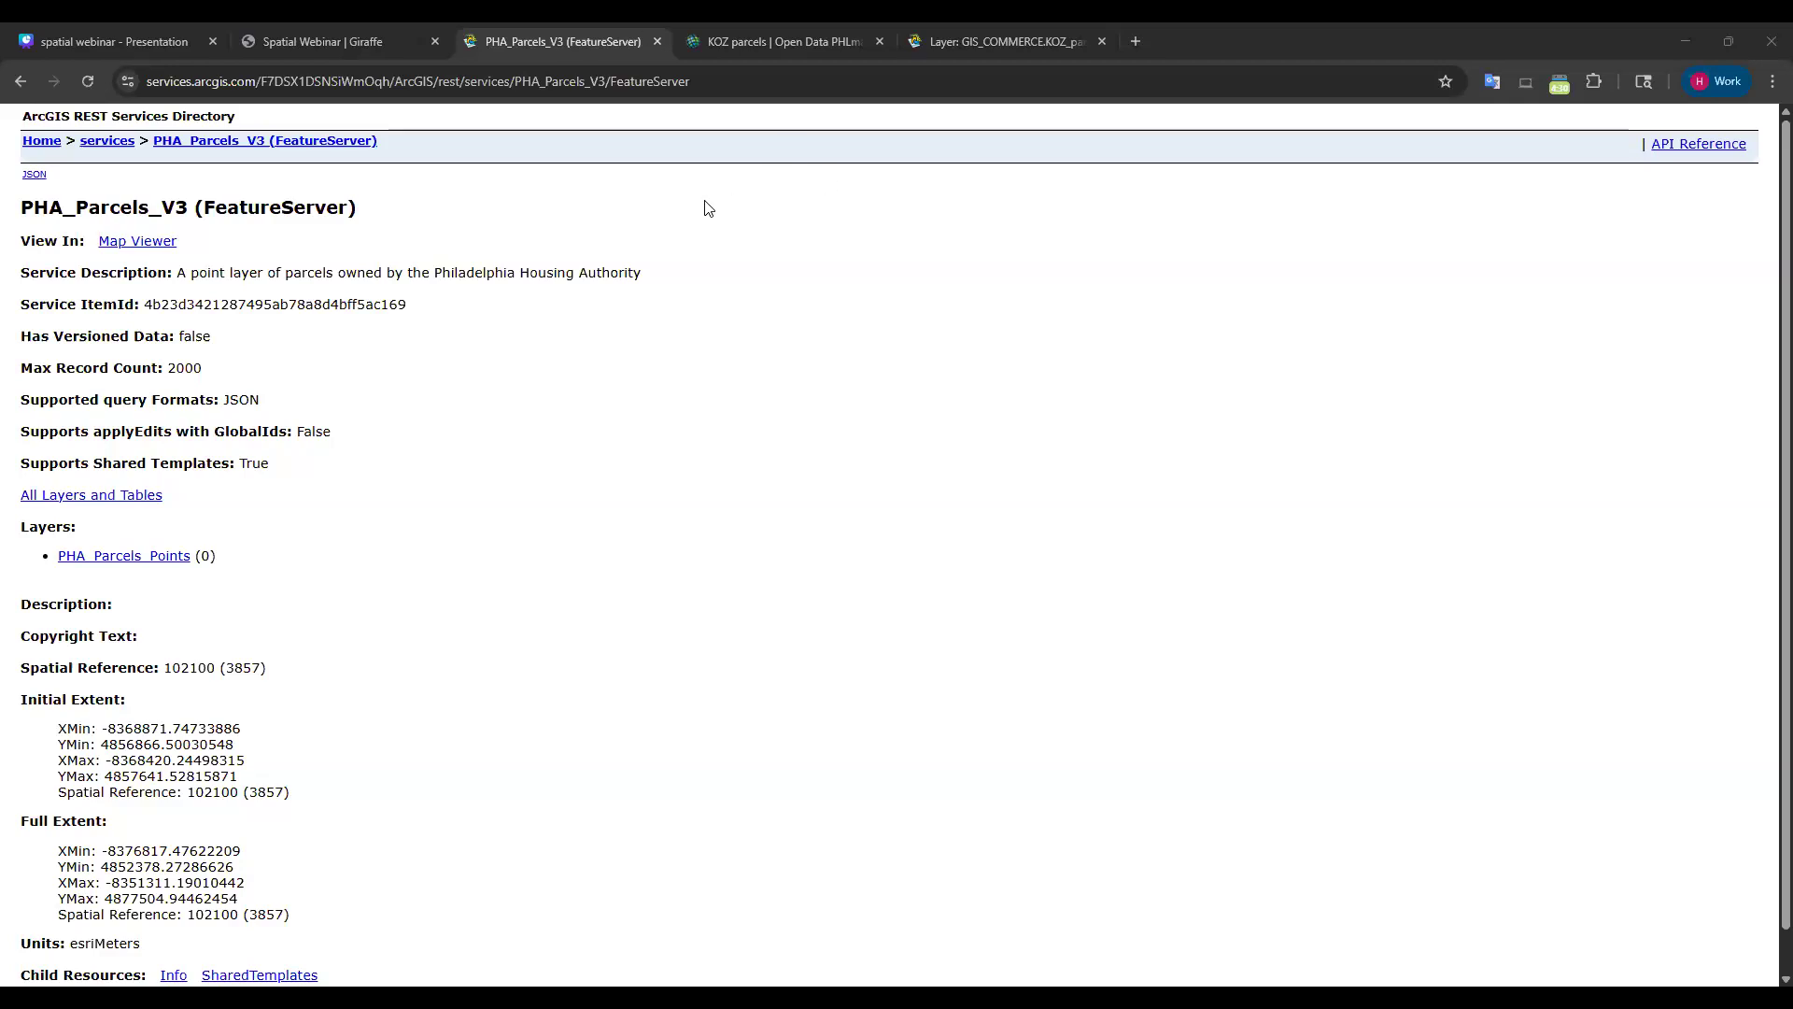
pyautogui.hotkey('ctrl', 'l')
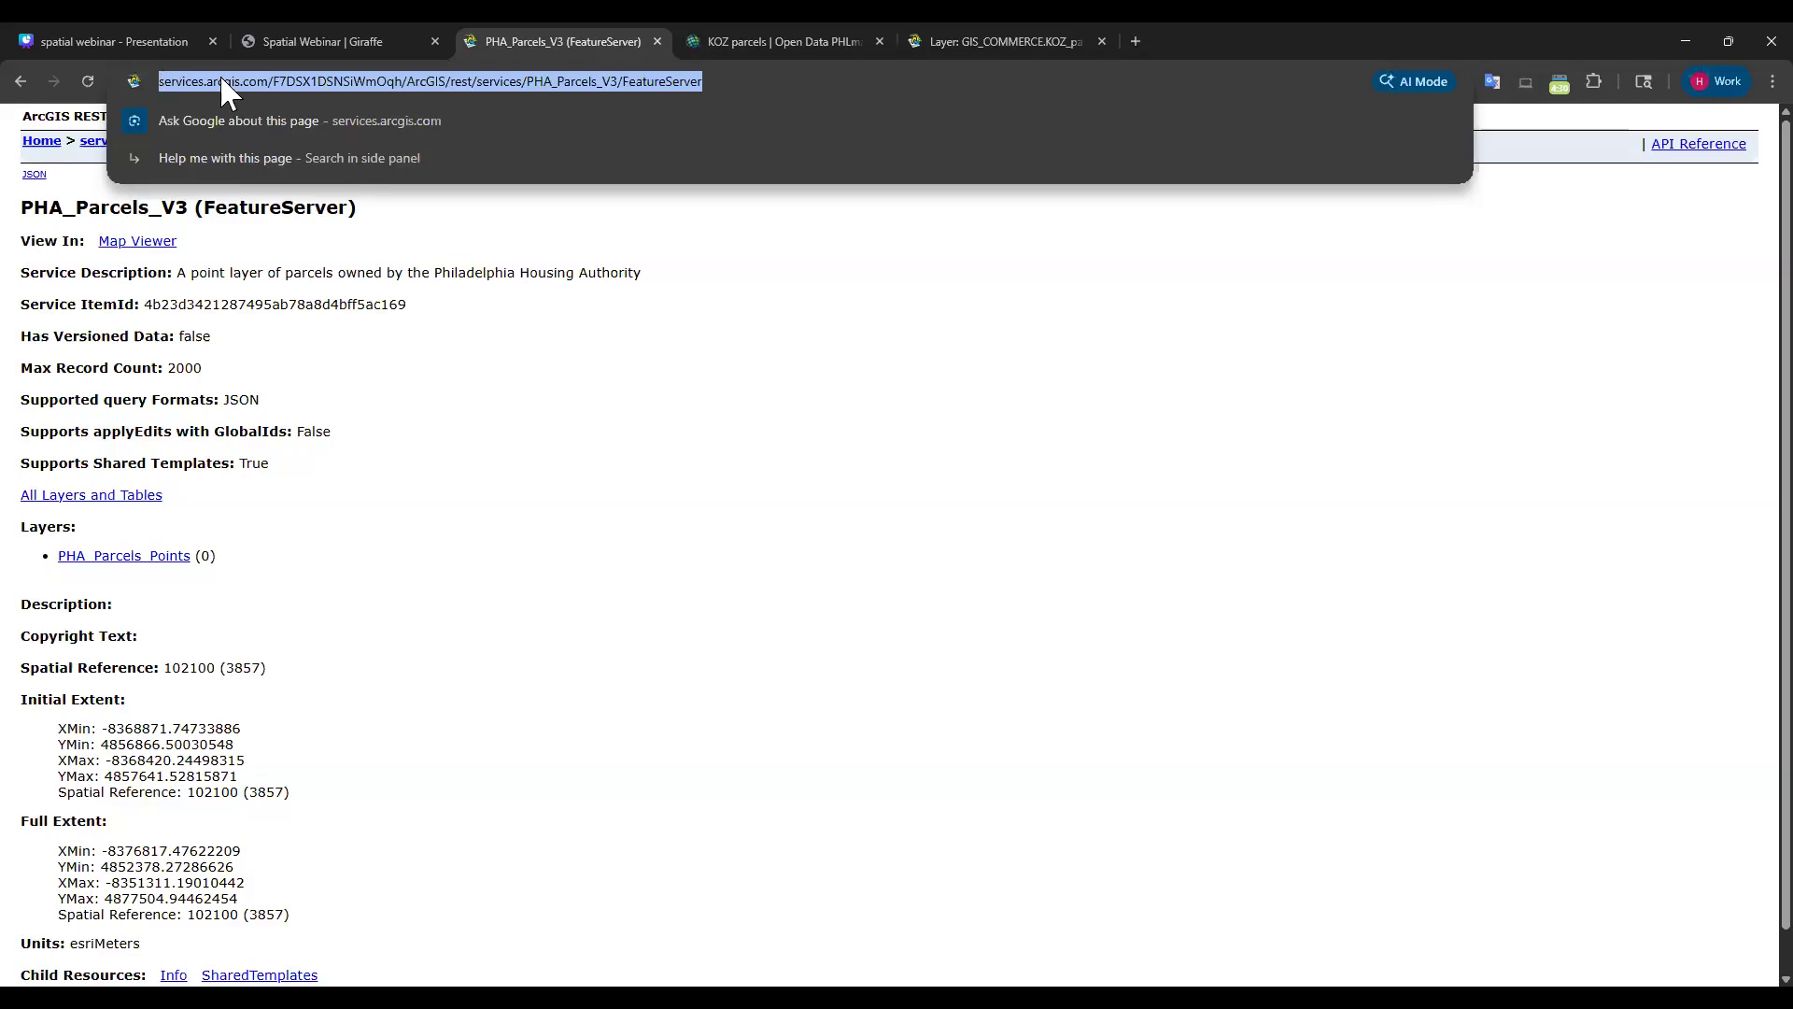
# Return to the Giraffe Spatial Webinar map, show its layers list, and zoom the page to 150%.
pyautogui.click(339, 34)
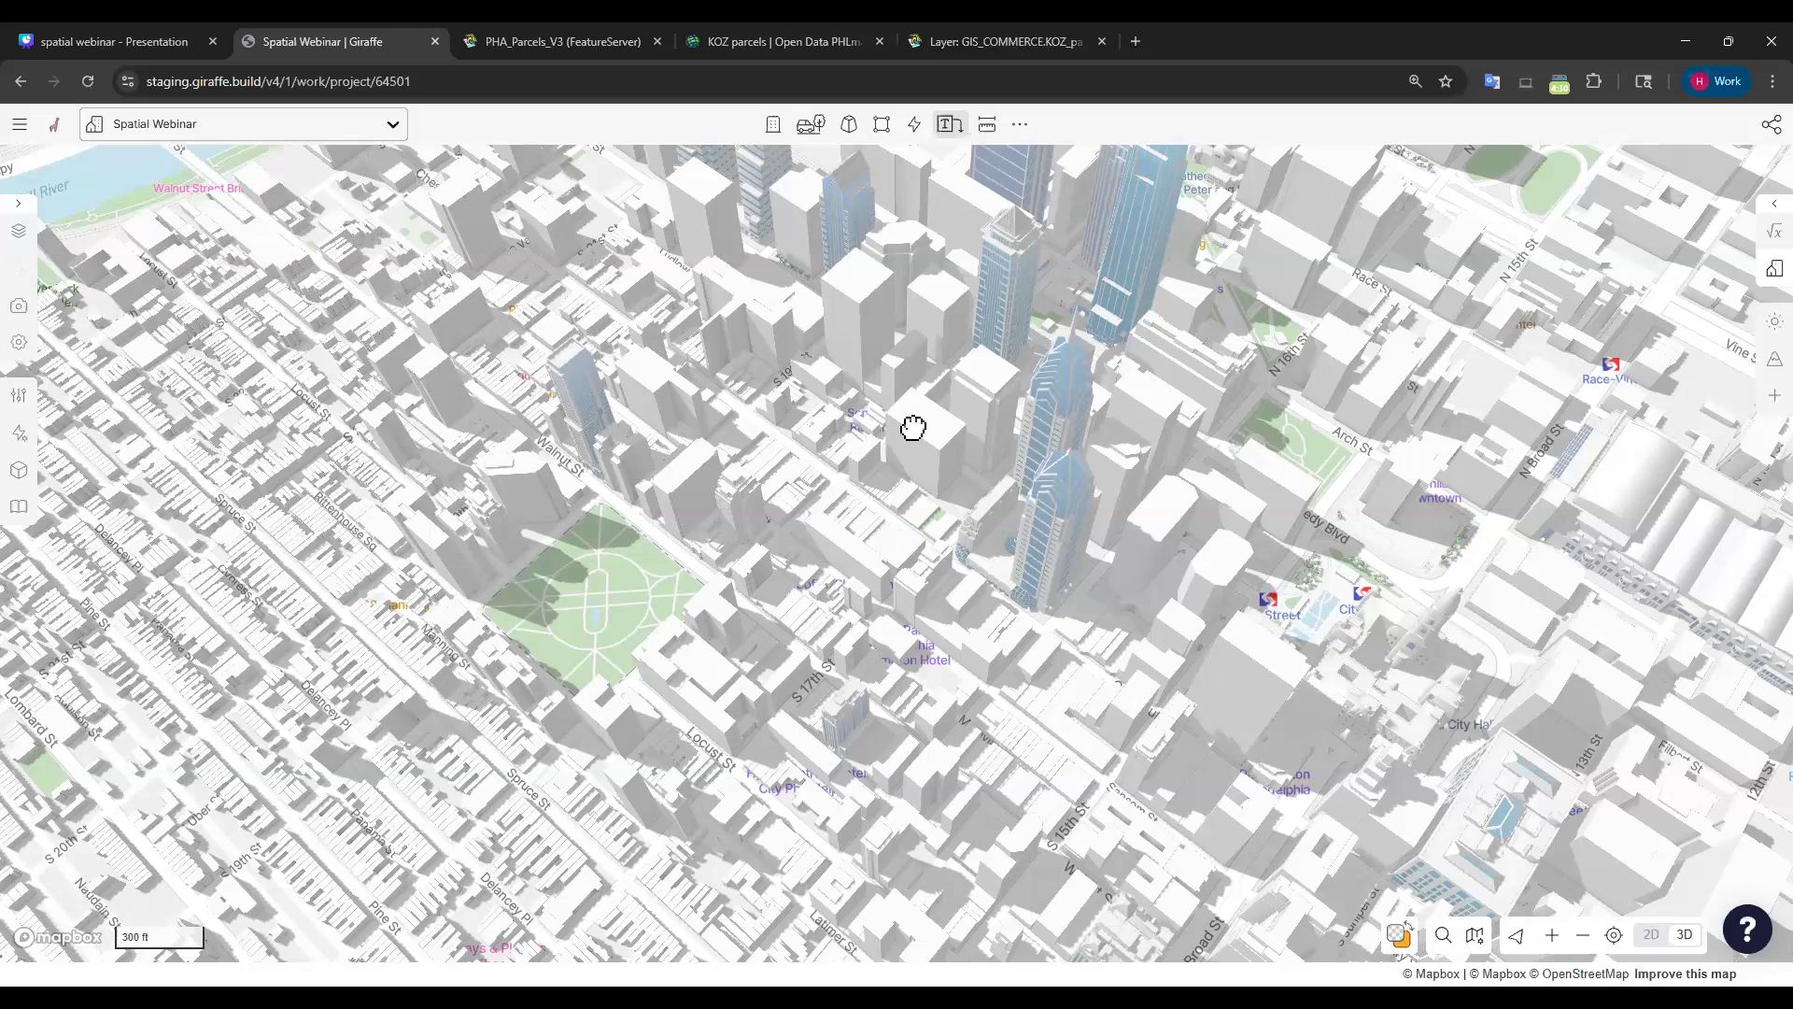
pyautogui.moveTo(951, 478); pyautogui.dragTo(896, 581)
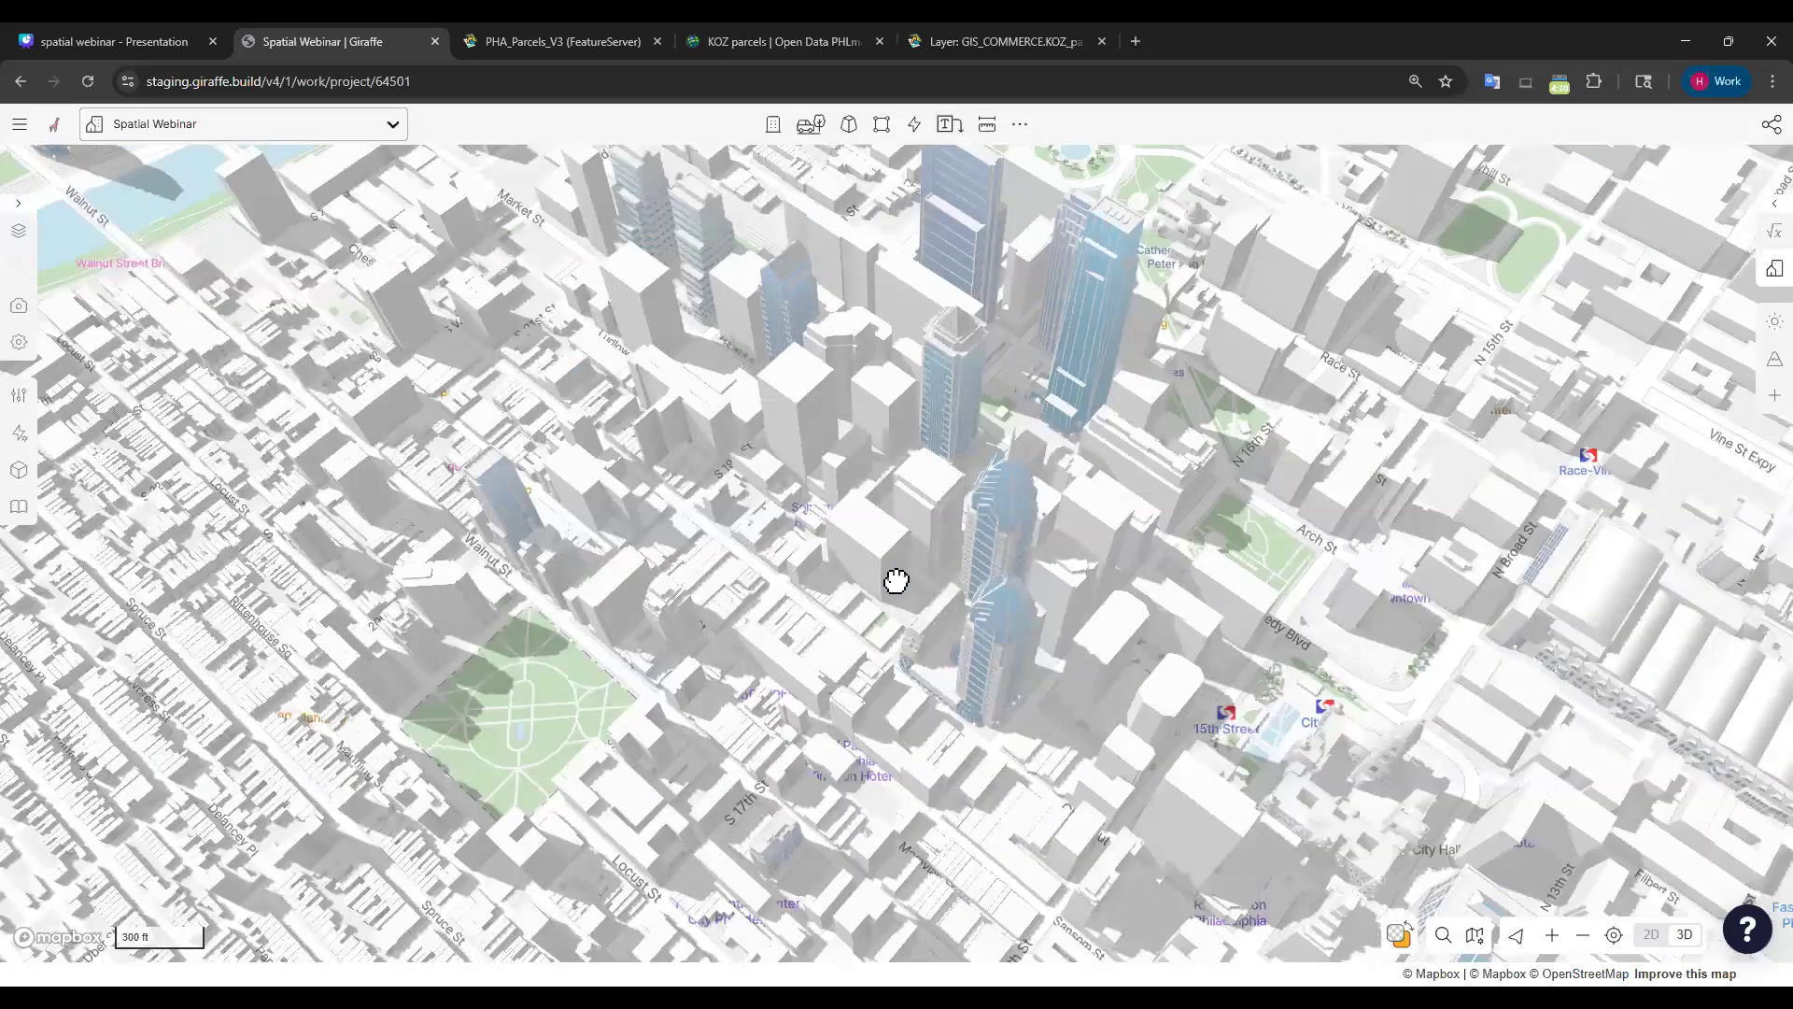
pyautogui.moveTo(362, 863); pyautogui.dragTo(432, 773)
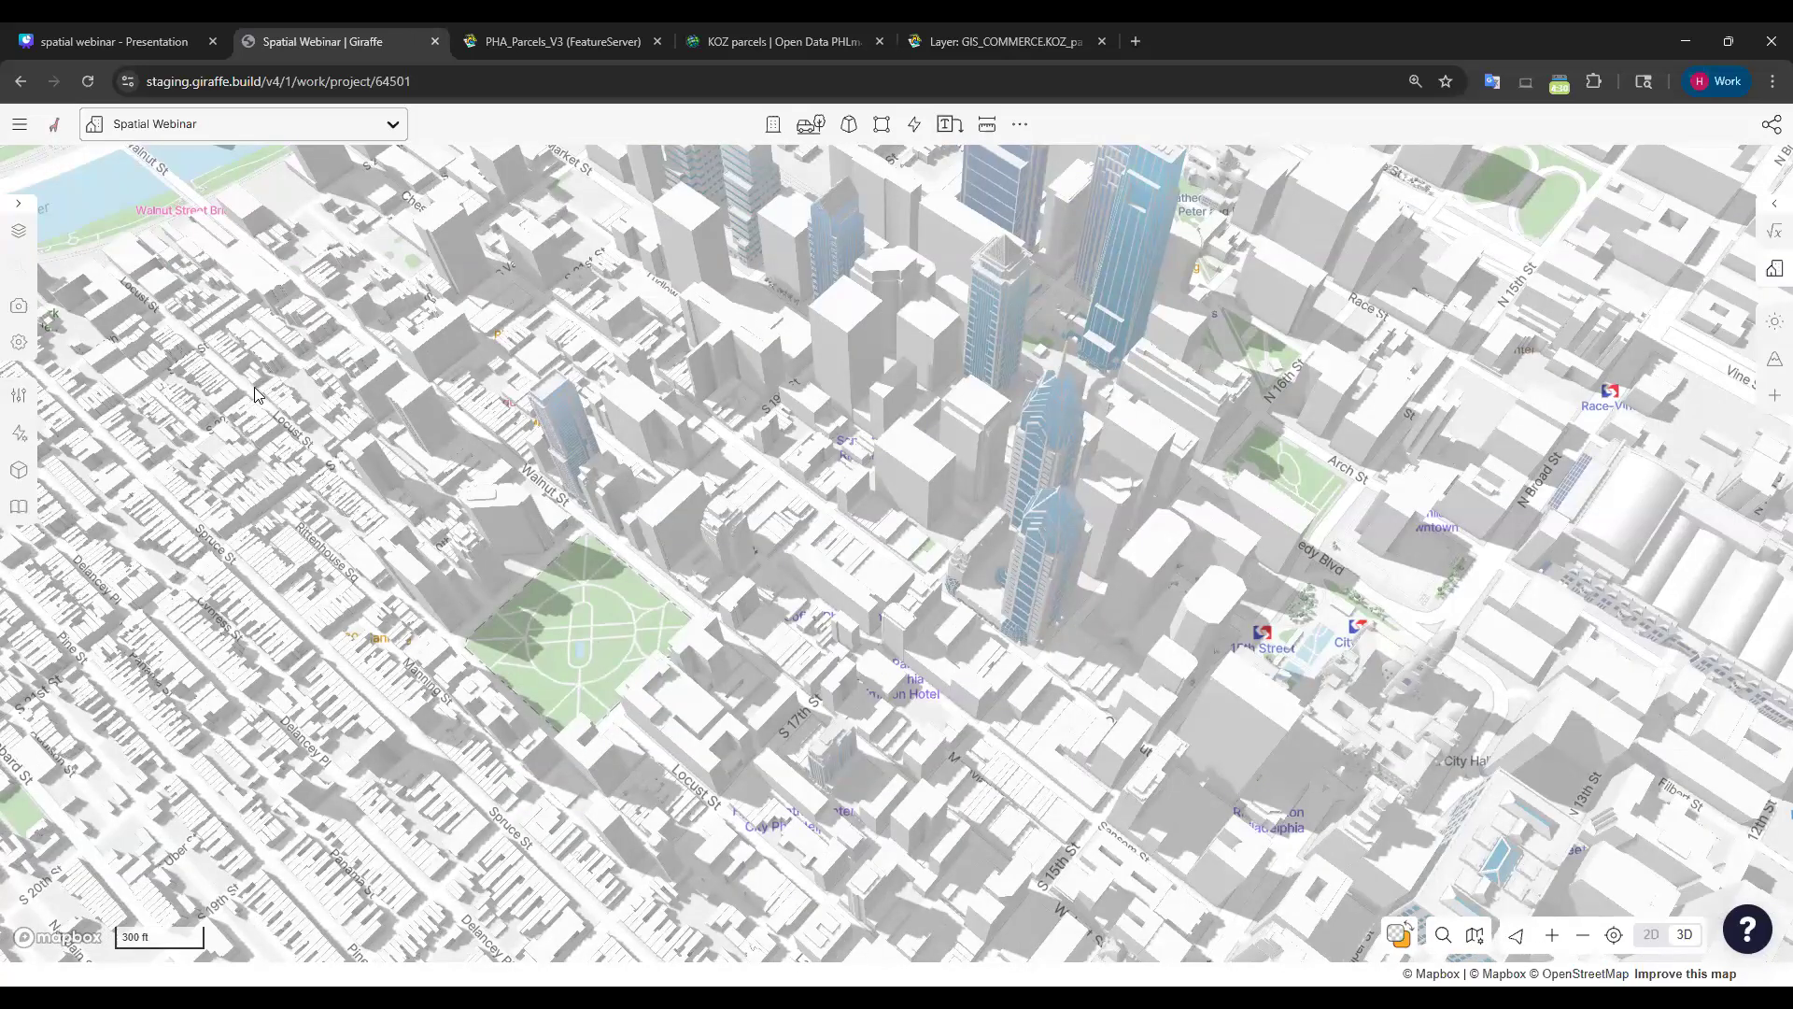
pyautogui.click(20, 234)
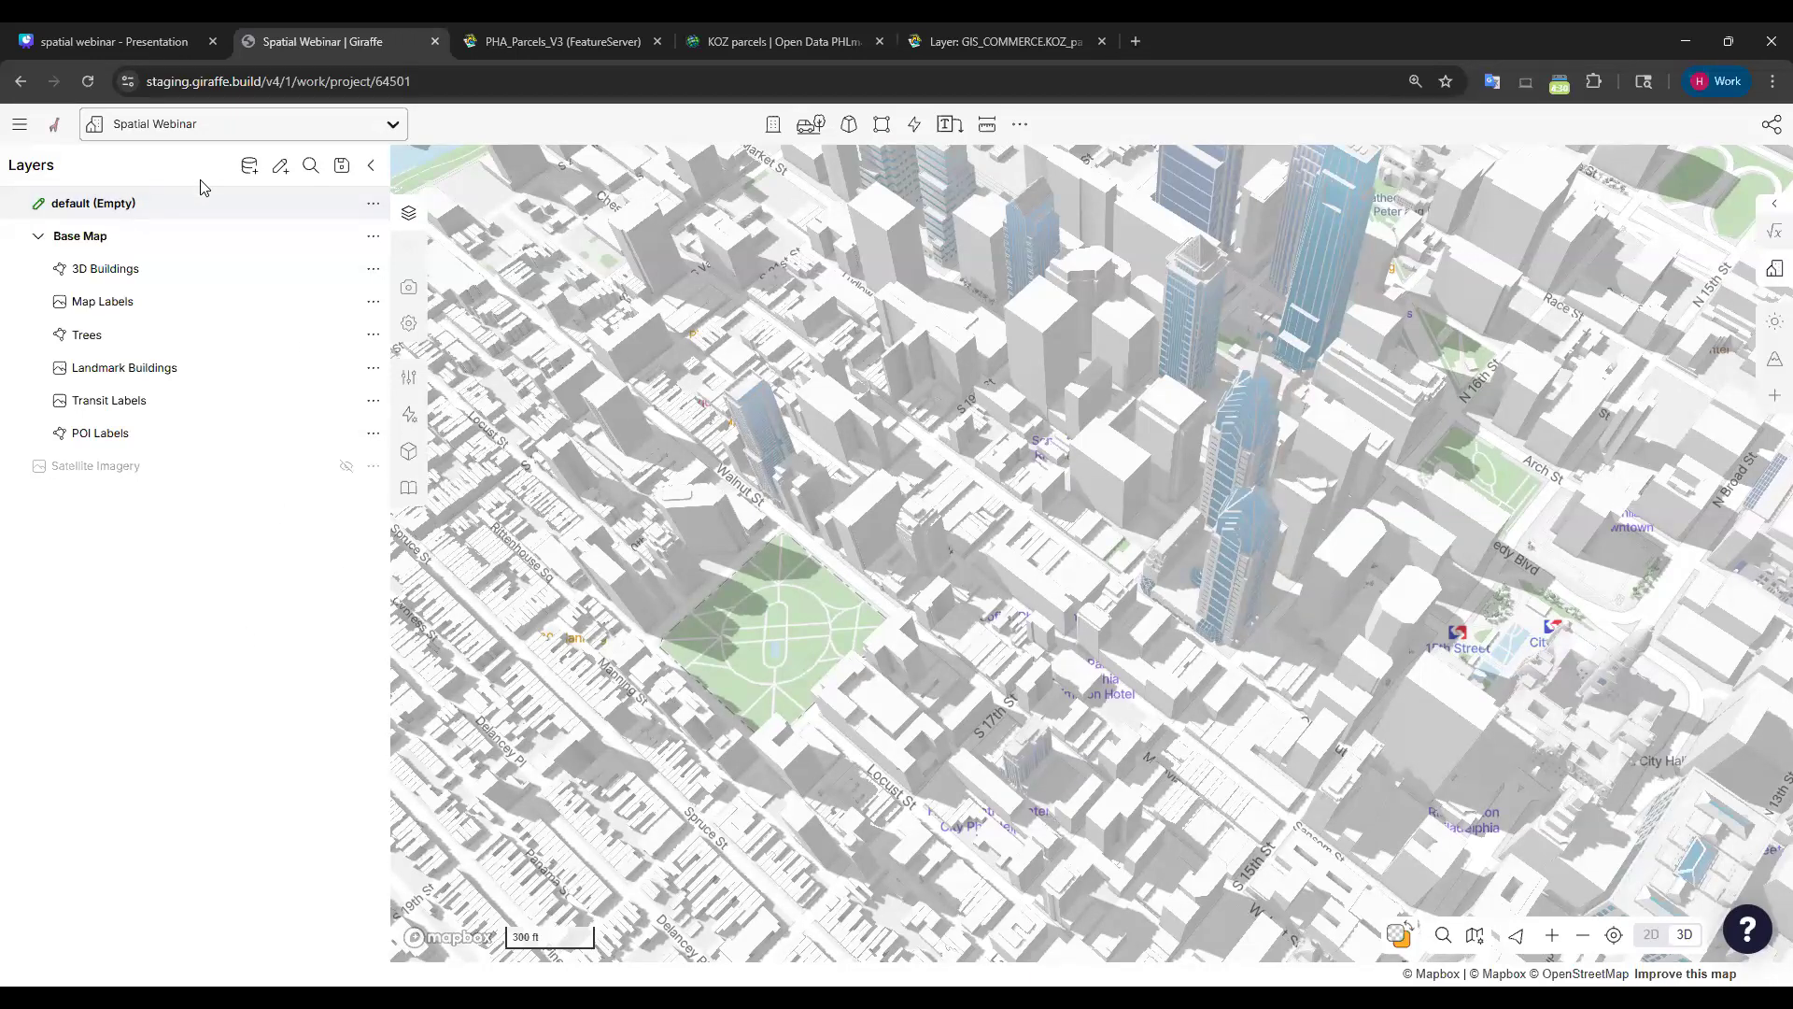
pyautogui.hotkey('ctrl', '+')
pyautogui.hotkey('ctrl', '+')
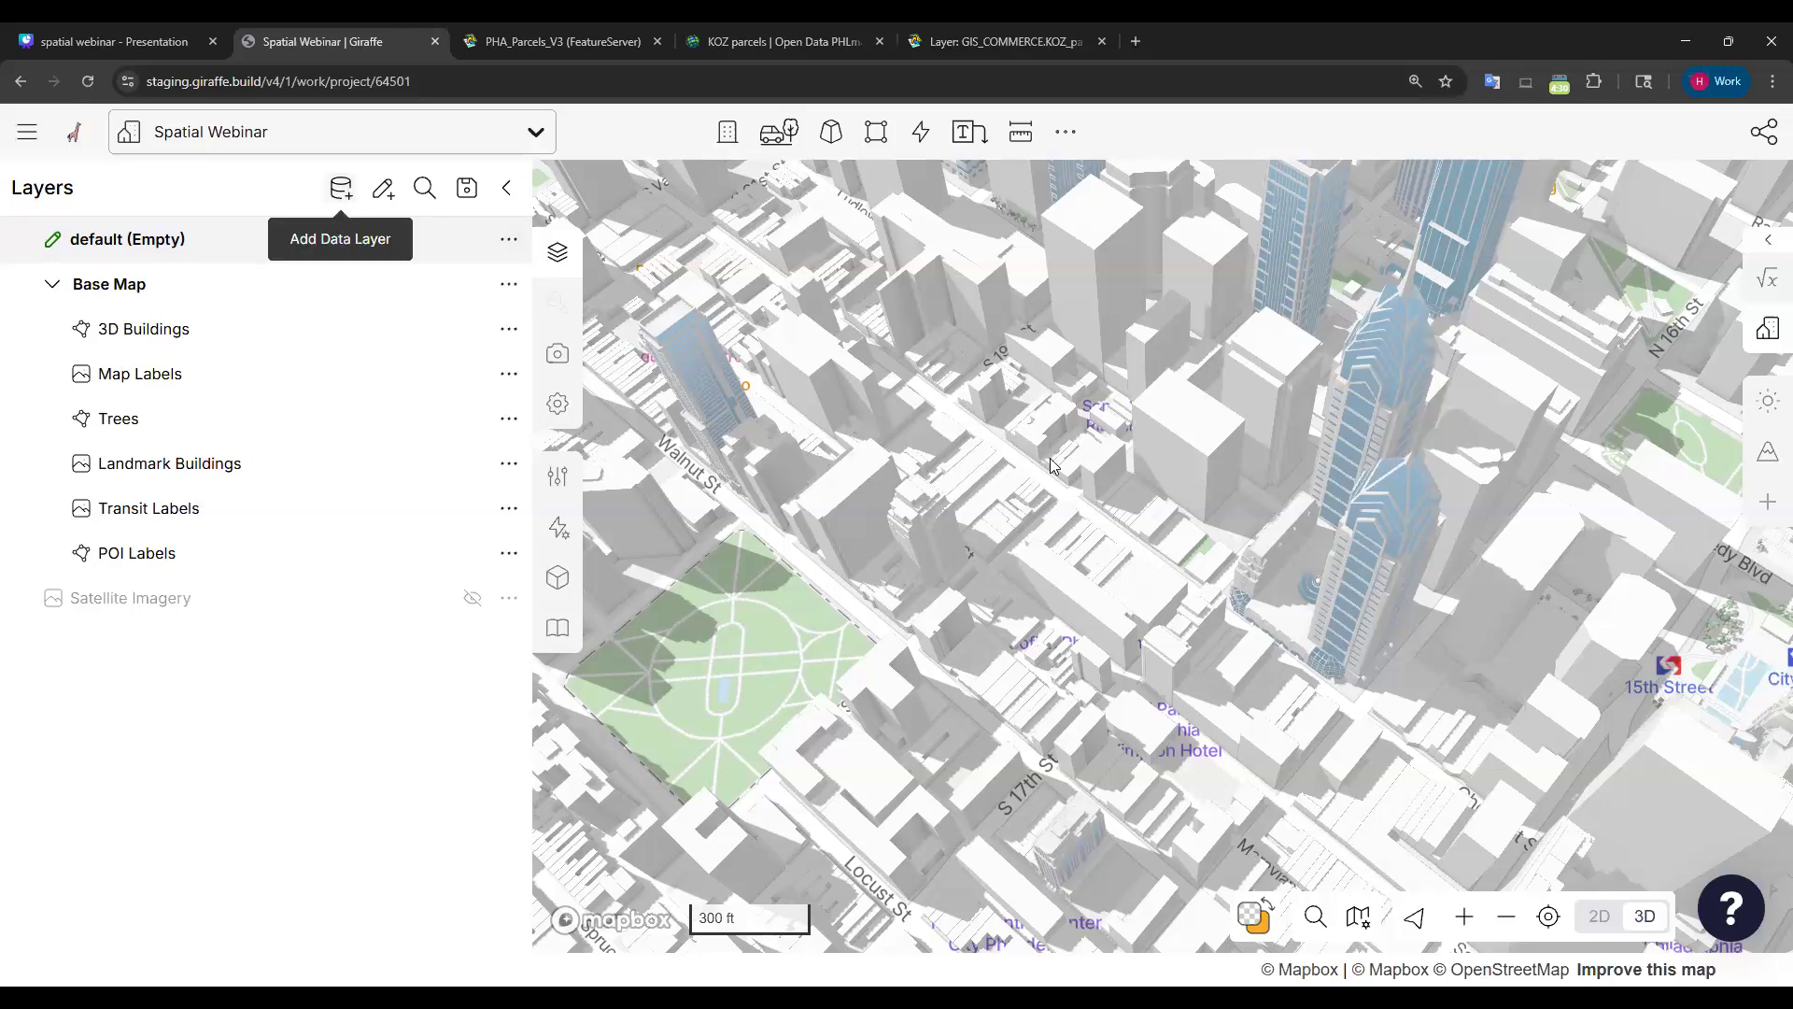
# Search the Add Data Layer catalogue for 'parcels', then clear the search to list all layers.
pyautogui.click(342, 190)
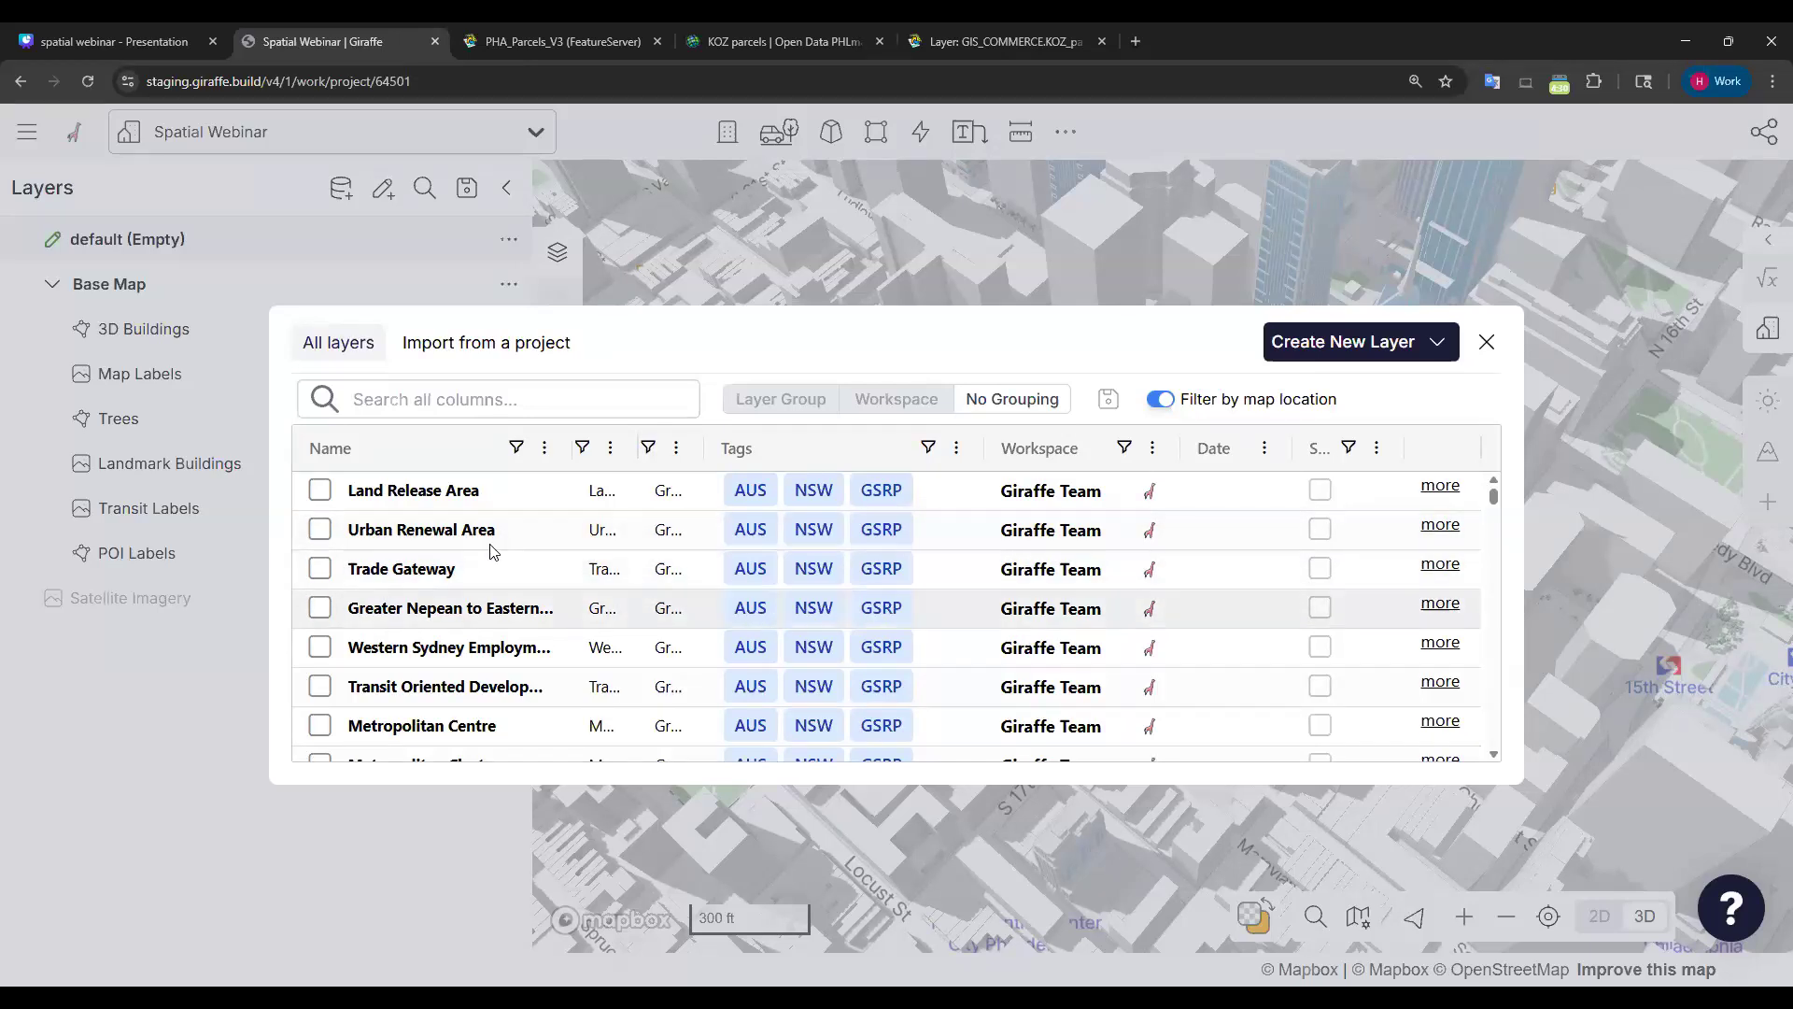
pyautogui.scroll(-8, 490, 560)
pyautogui.scroll(10, 495, 597)
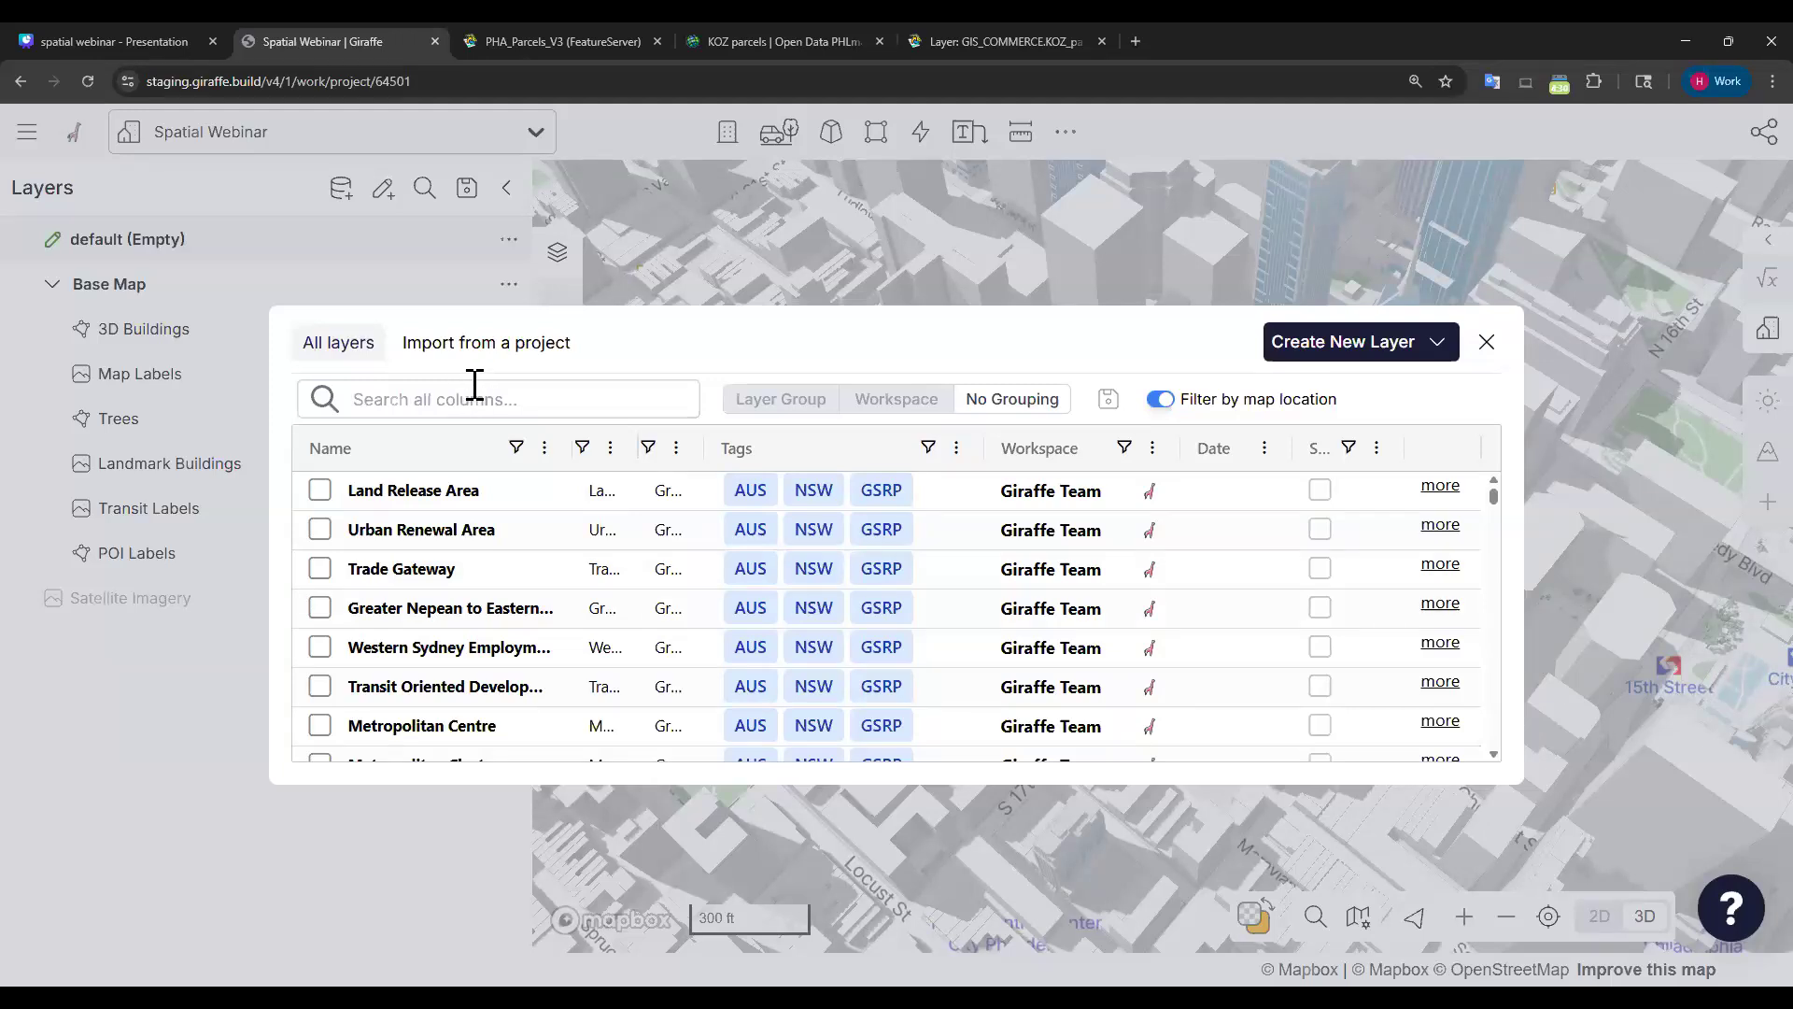
pyautogui.click(512, 399)
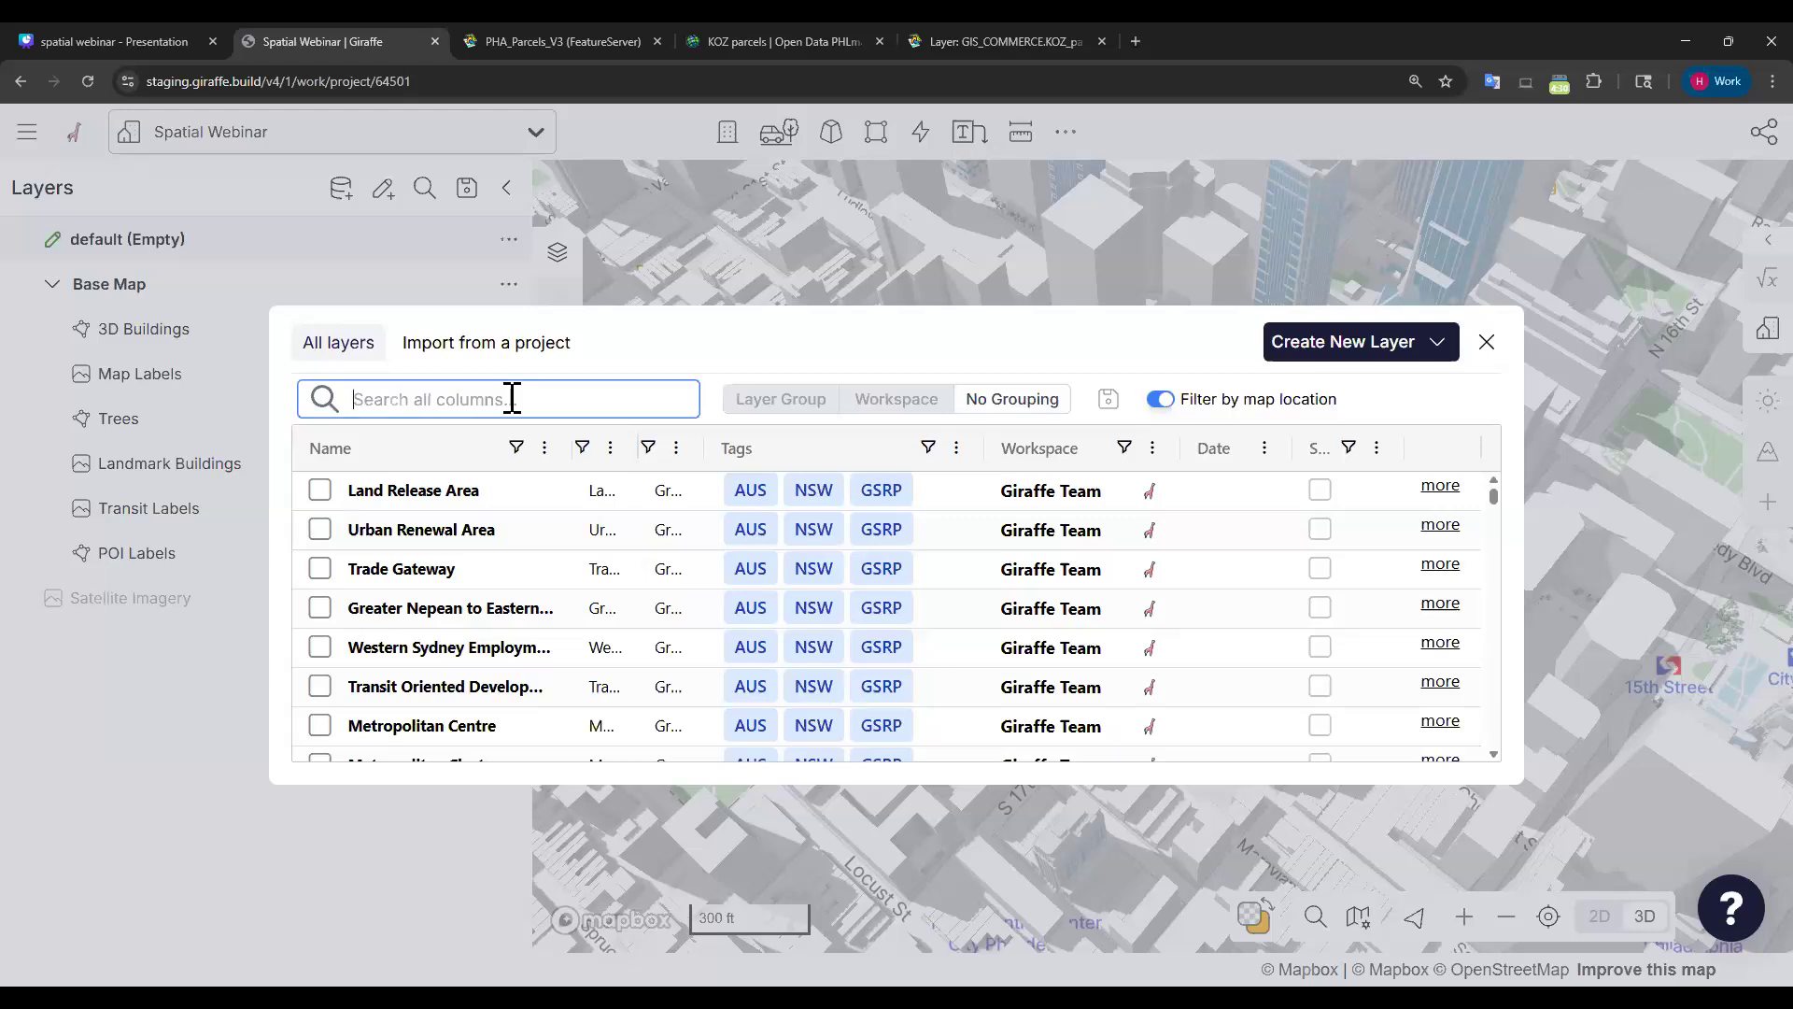
pyautogui.write('parcels')
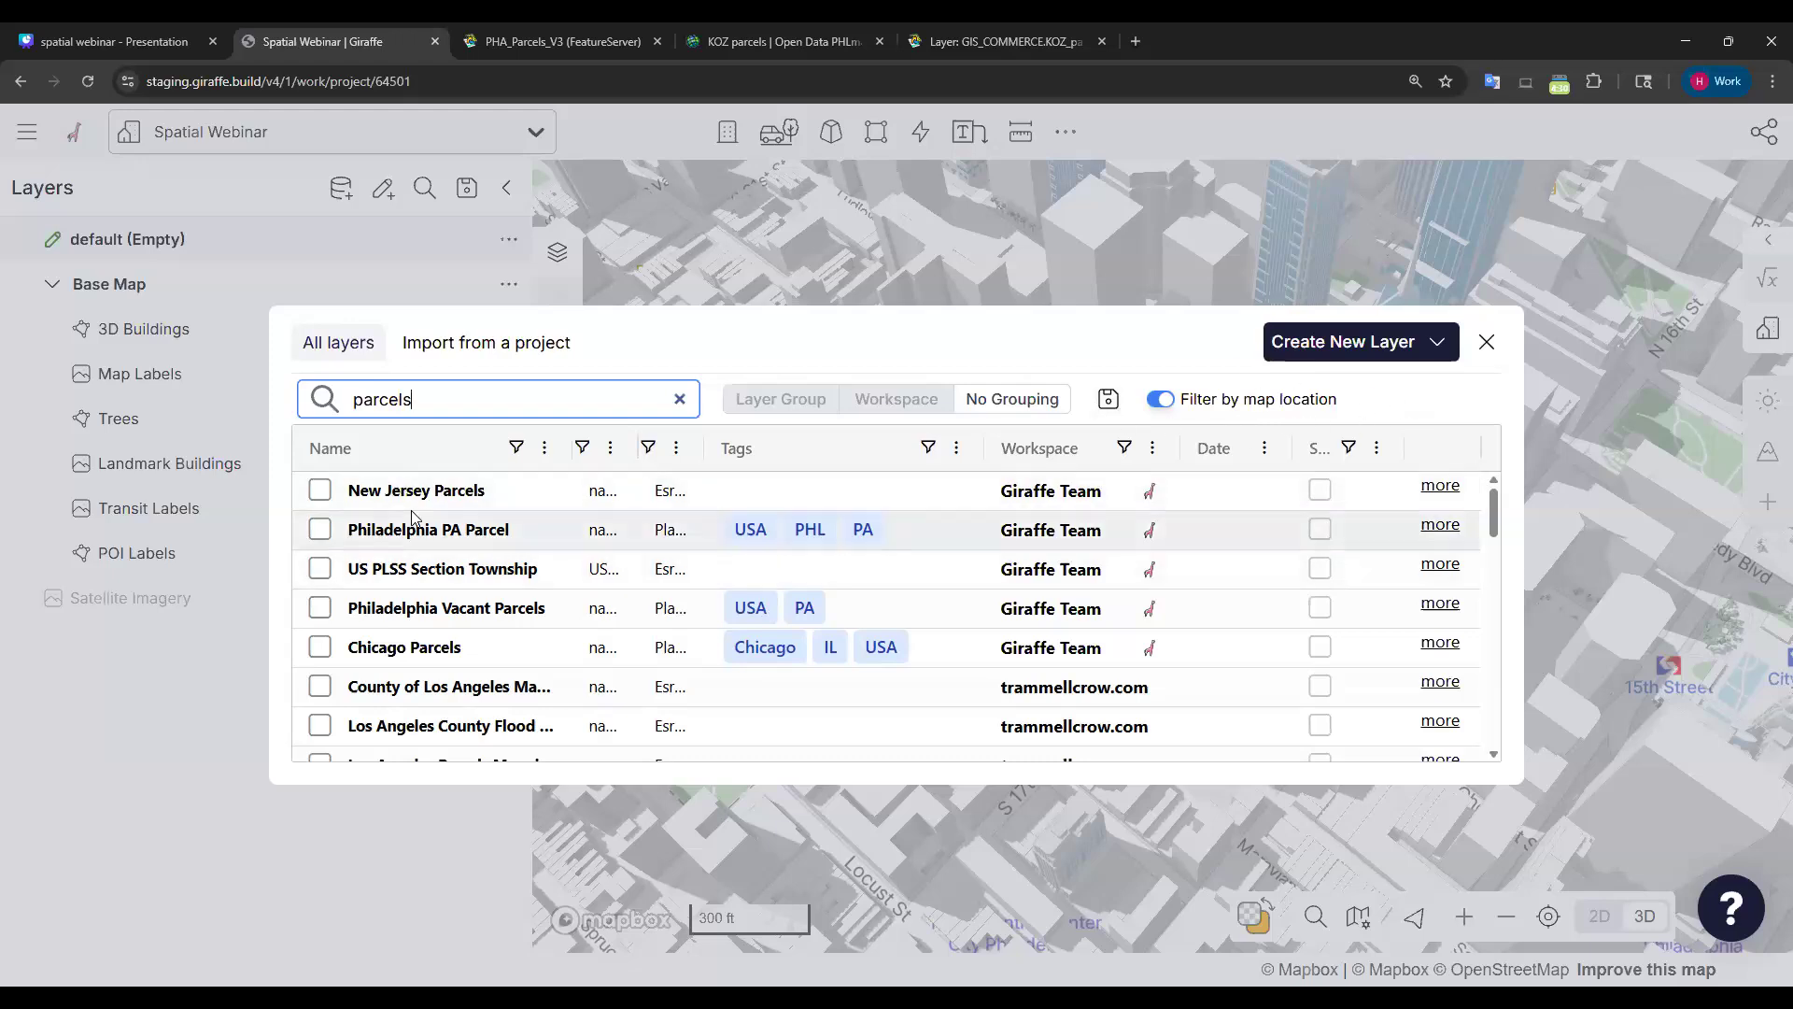
pyautogui.scroll(-8, 411, 523)
pyautogui.scroll(8, 413, 535)
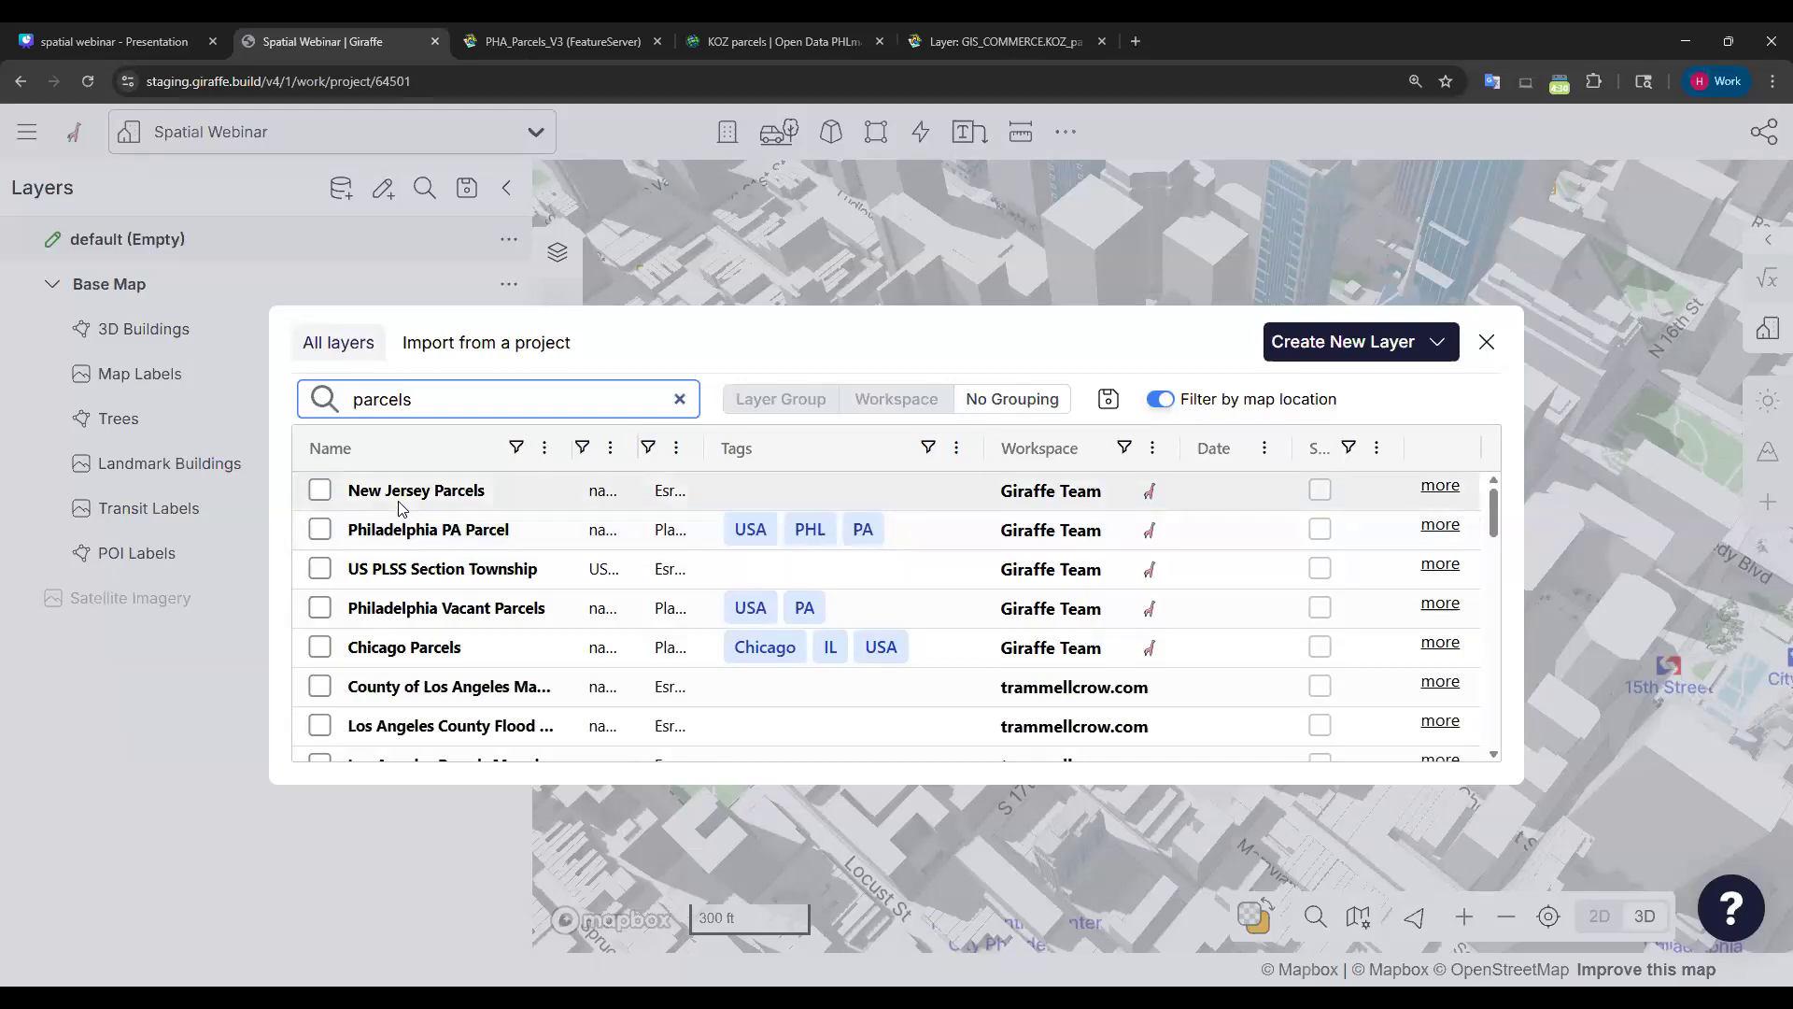
pyautogui.click(681, 400)
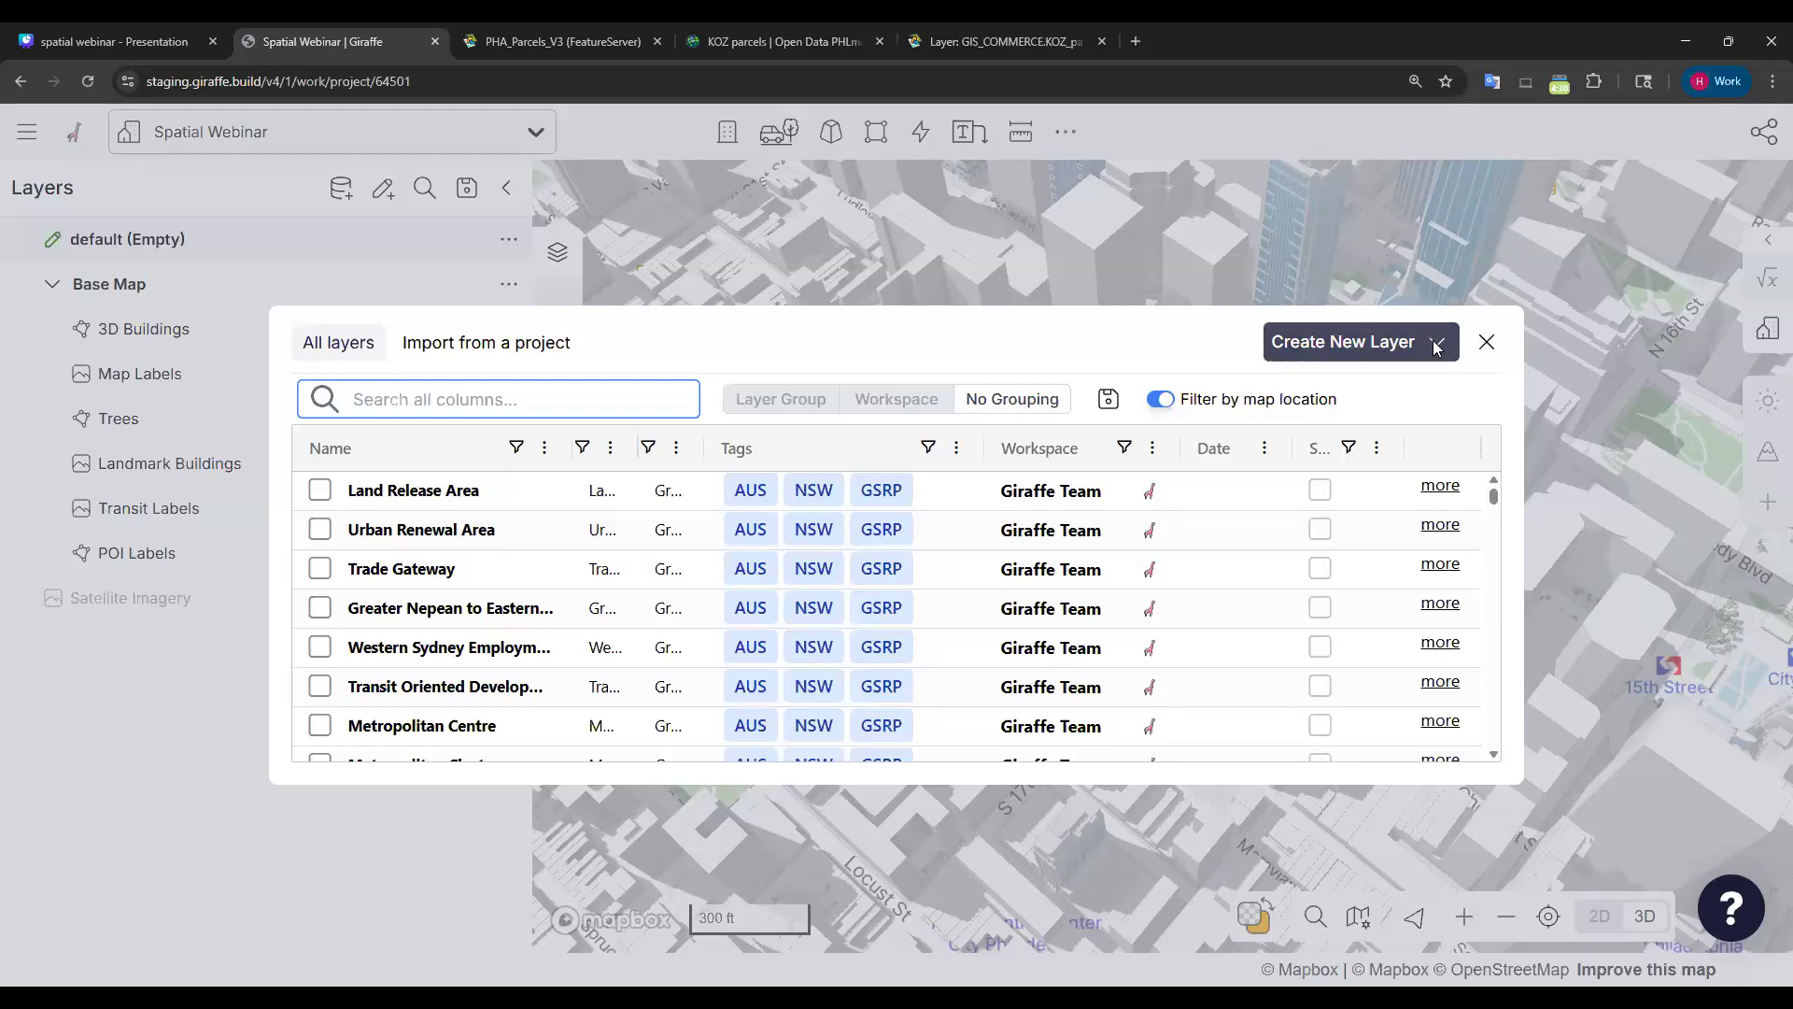
# Create an Esri FeatureServer layer from the pasted PHA_Parcels_V3 URL, fetching PHA_Parcels_Points.
pyautogui.click(1359, 343)
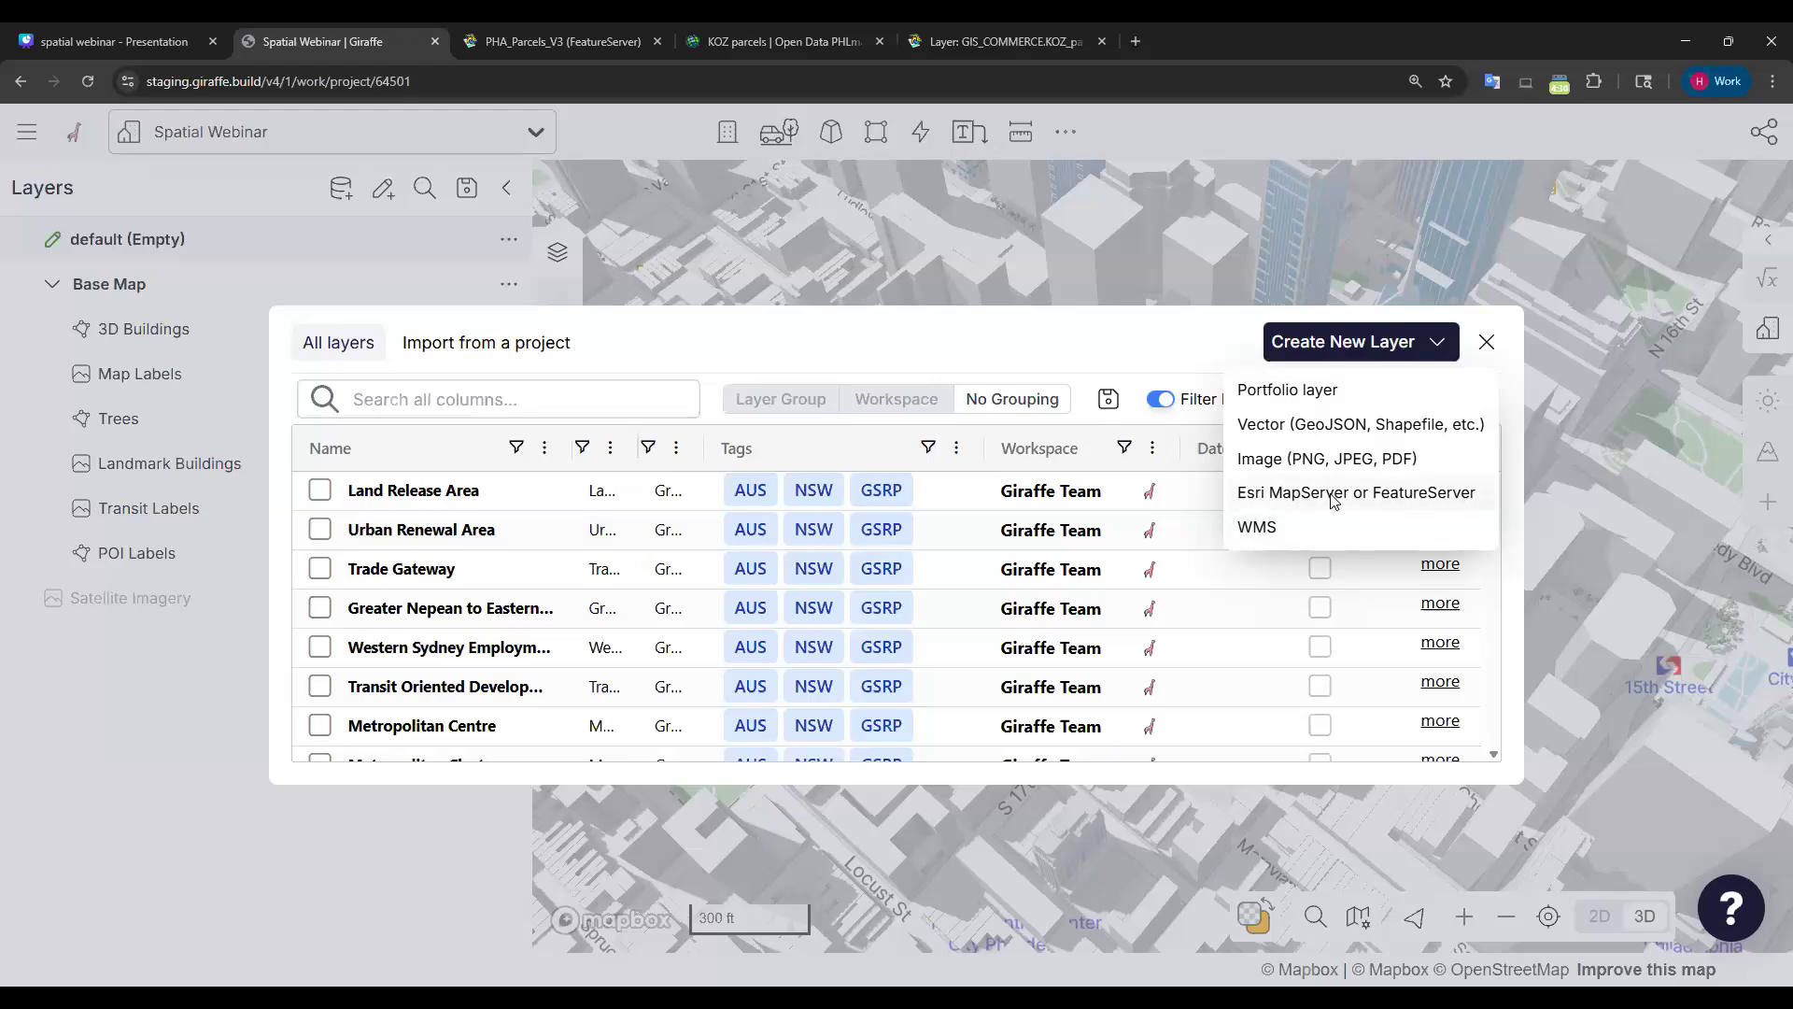
pyautogui.click(1415, 495)
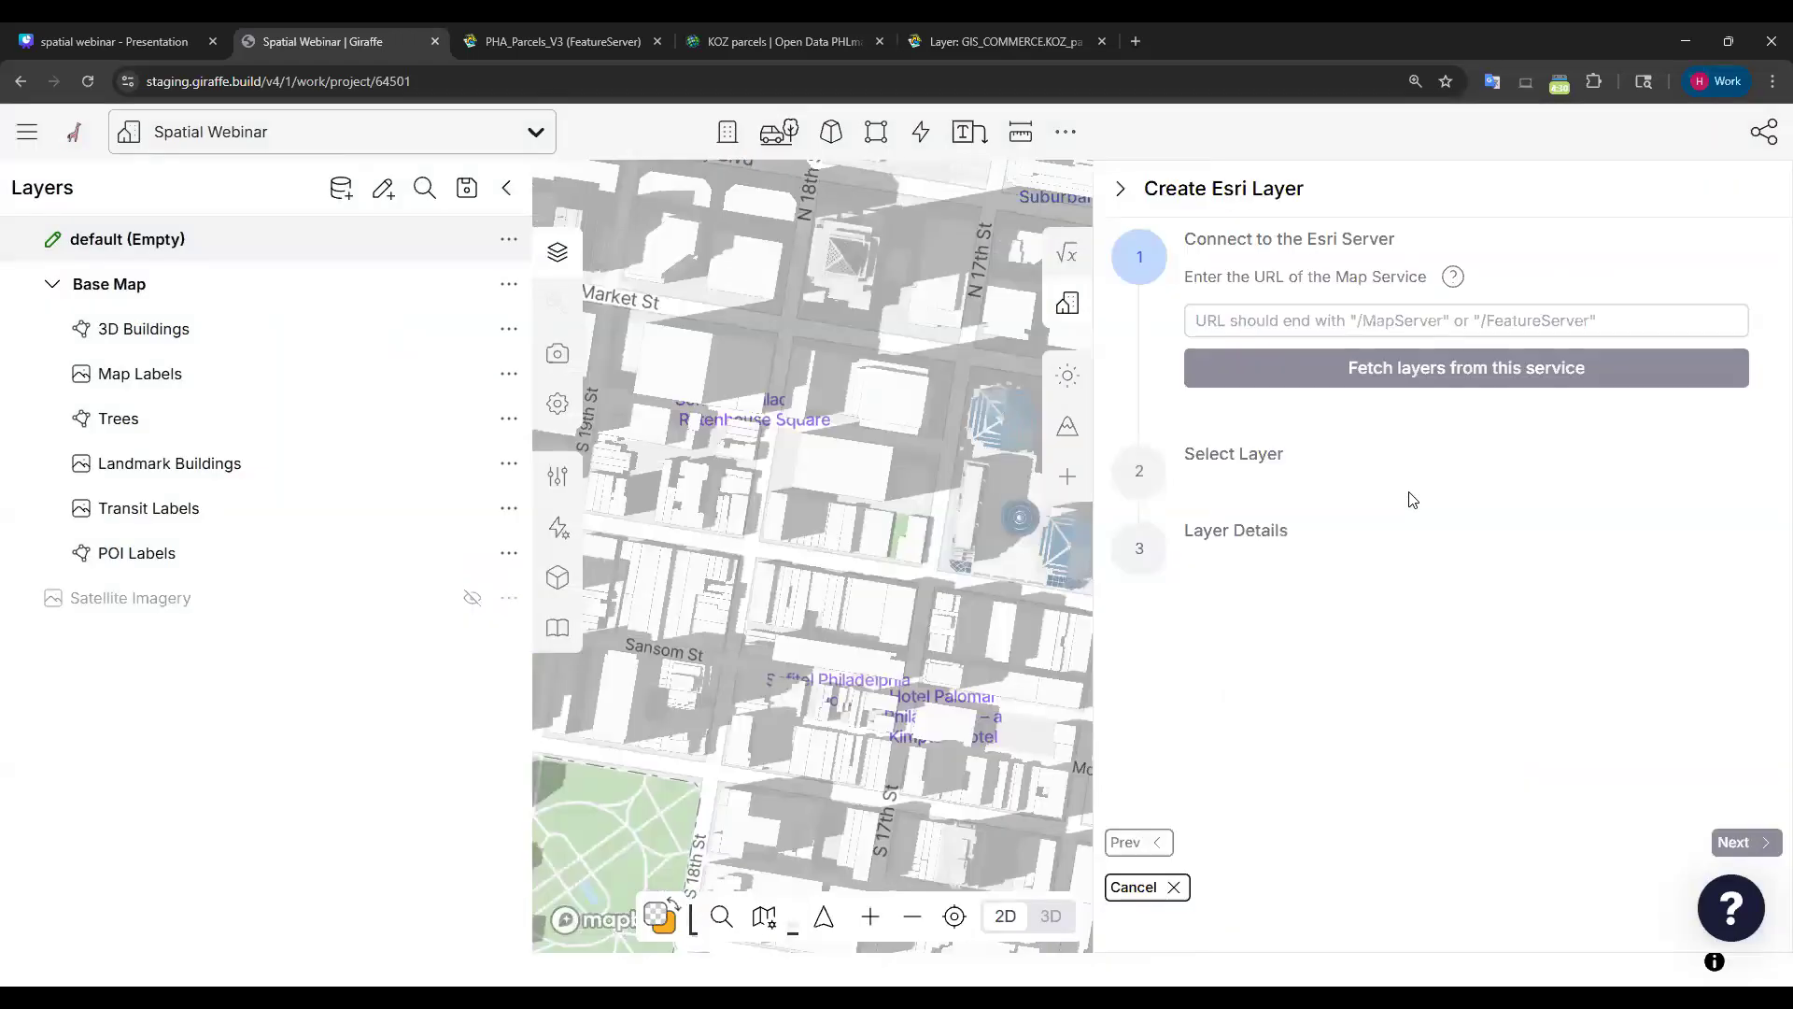
pyautogui.click(1364, 321)
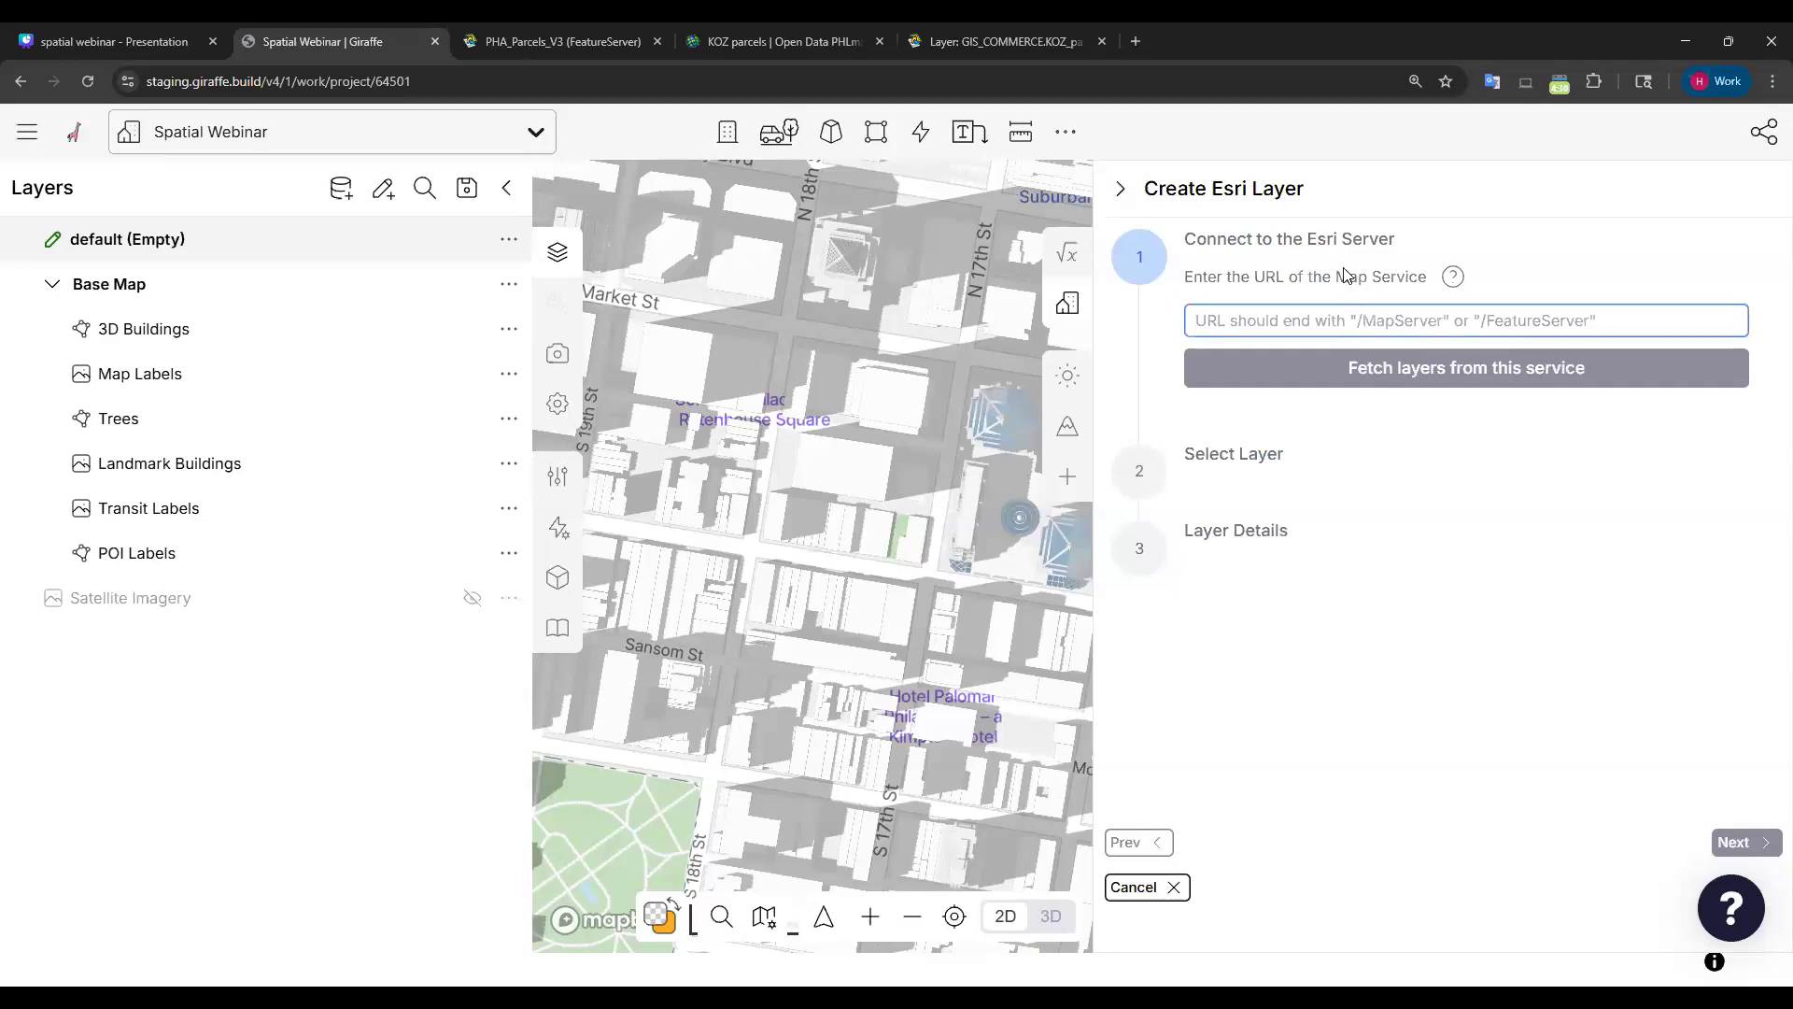
pyautogui.write('https://services.arcgis.com/F7DSX1DSNSiWmOqh/ArcGIS/rest/services/PHA_Parcels_V3/FeatureServer')
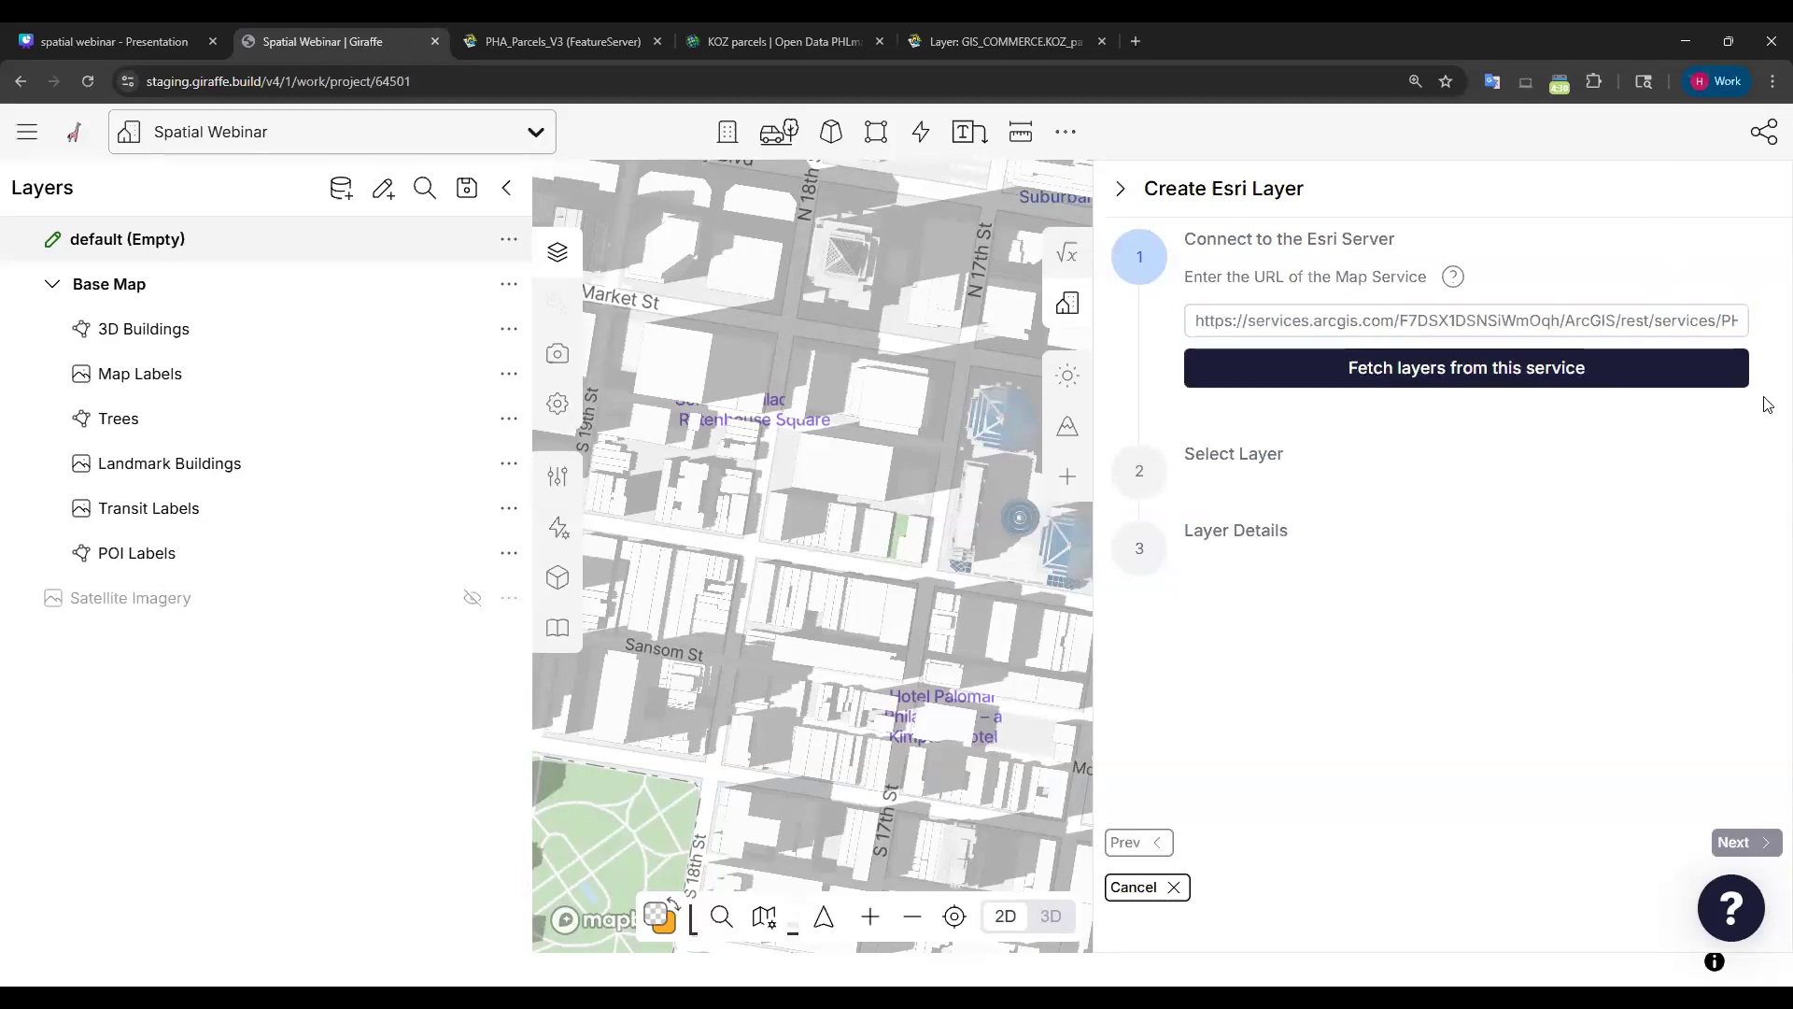
pyautogui.click(1417, 372)
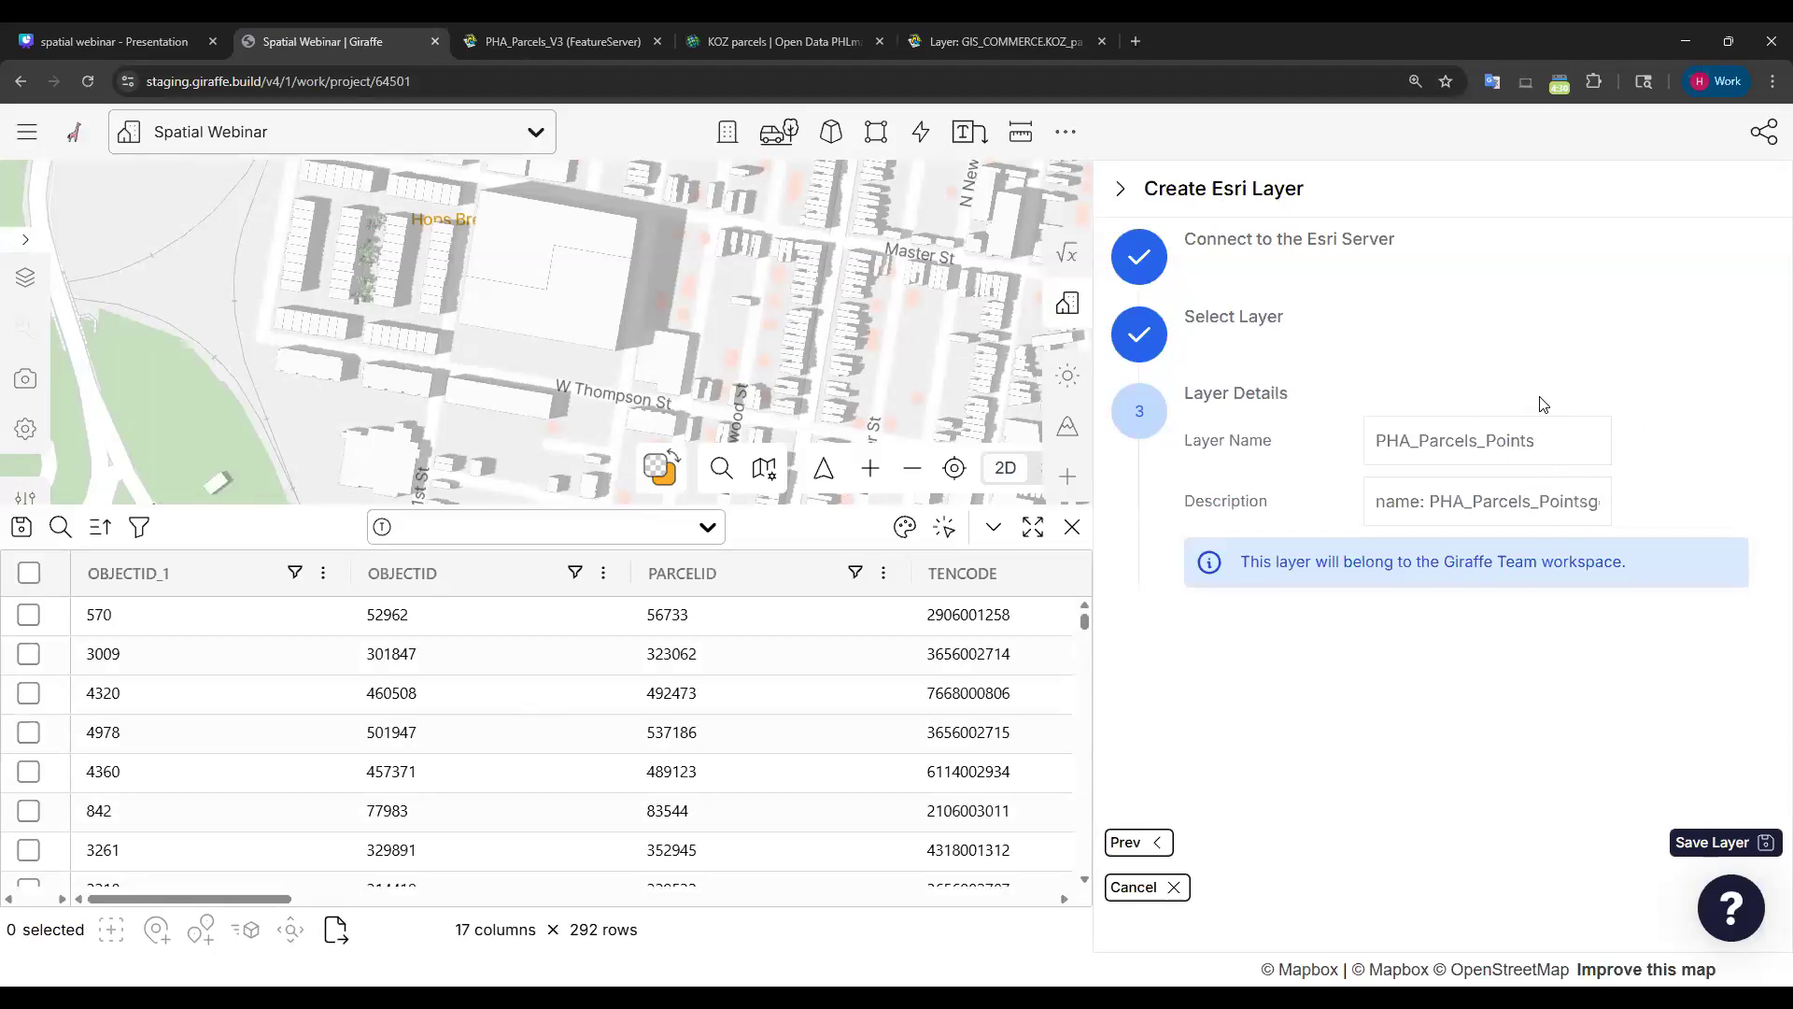
pyautogui.click(1577, 442)
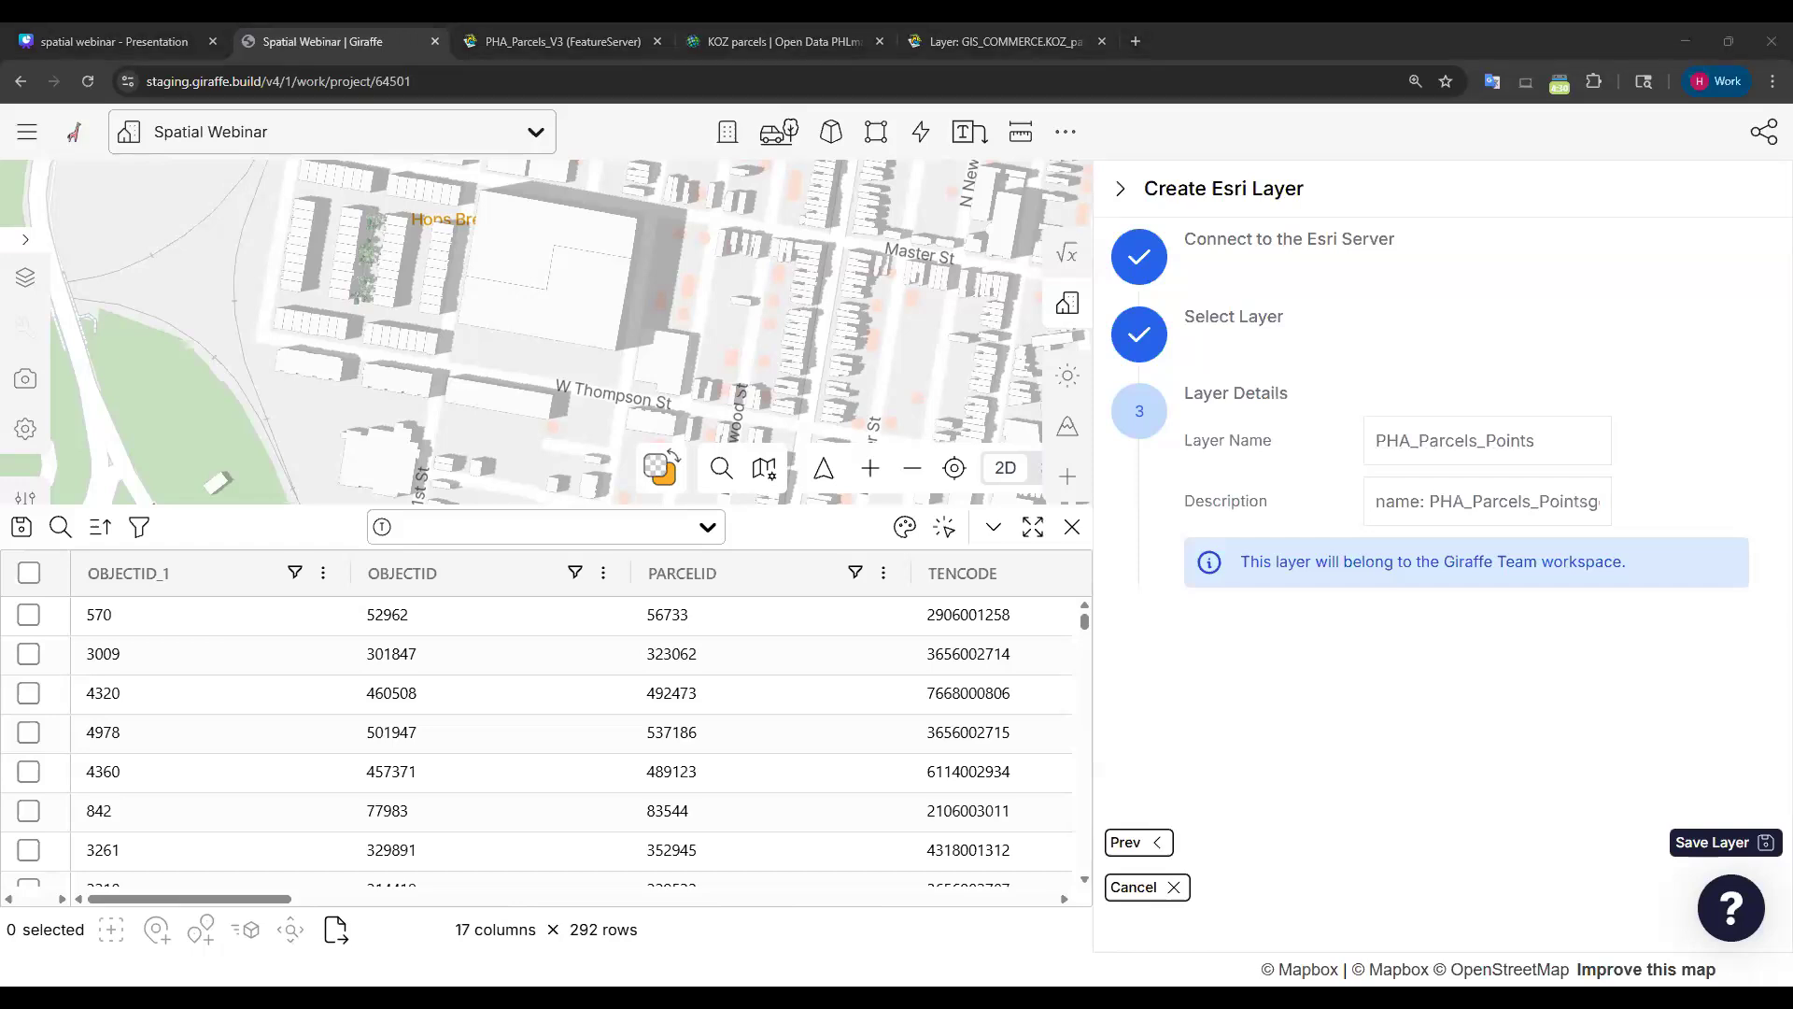
pyautogui.click(1562, 452)
# Pan and zoom the preview map west over Brewerytown to inspect the parcels.
pyautogui.moveTo(536, 347); pyautogui.dragTo(475, 360)
pyautogui.scroll(-3, 542, 341)
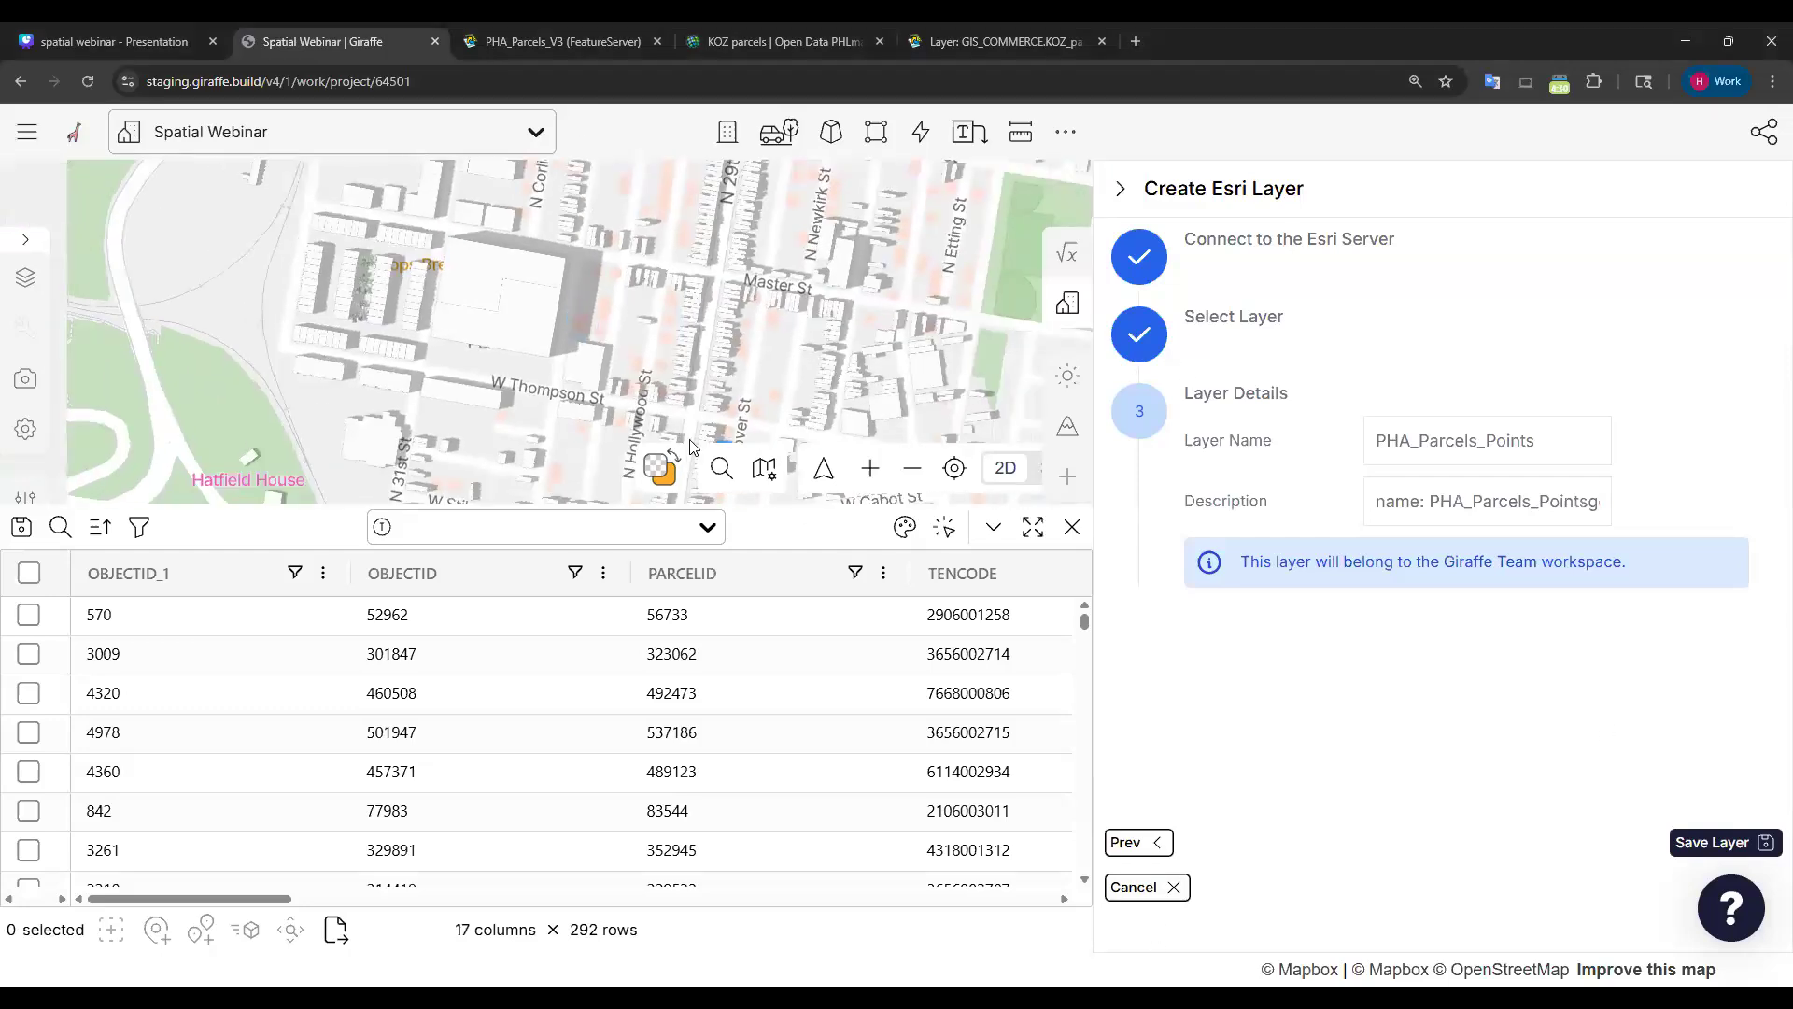
pyautogui.moveTo(748, 289); pyautogui.dragTo(598, 282)
pyautogui.scroll(-3, 738, 345)
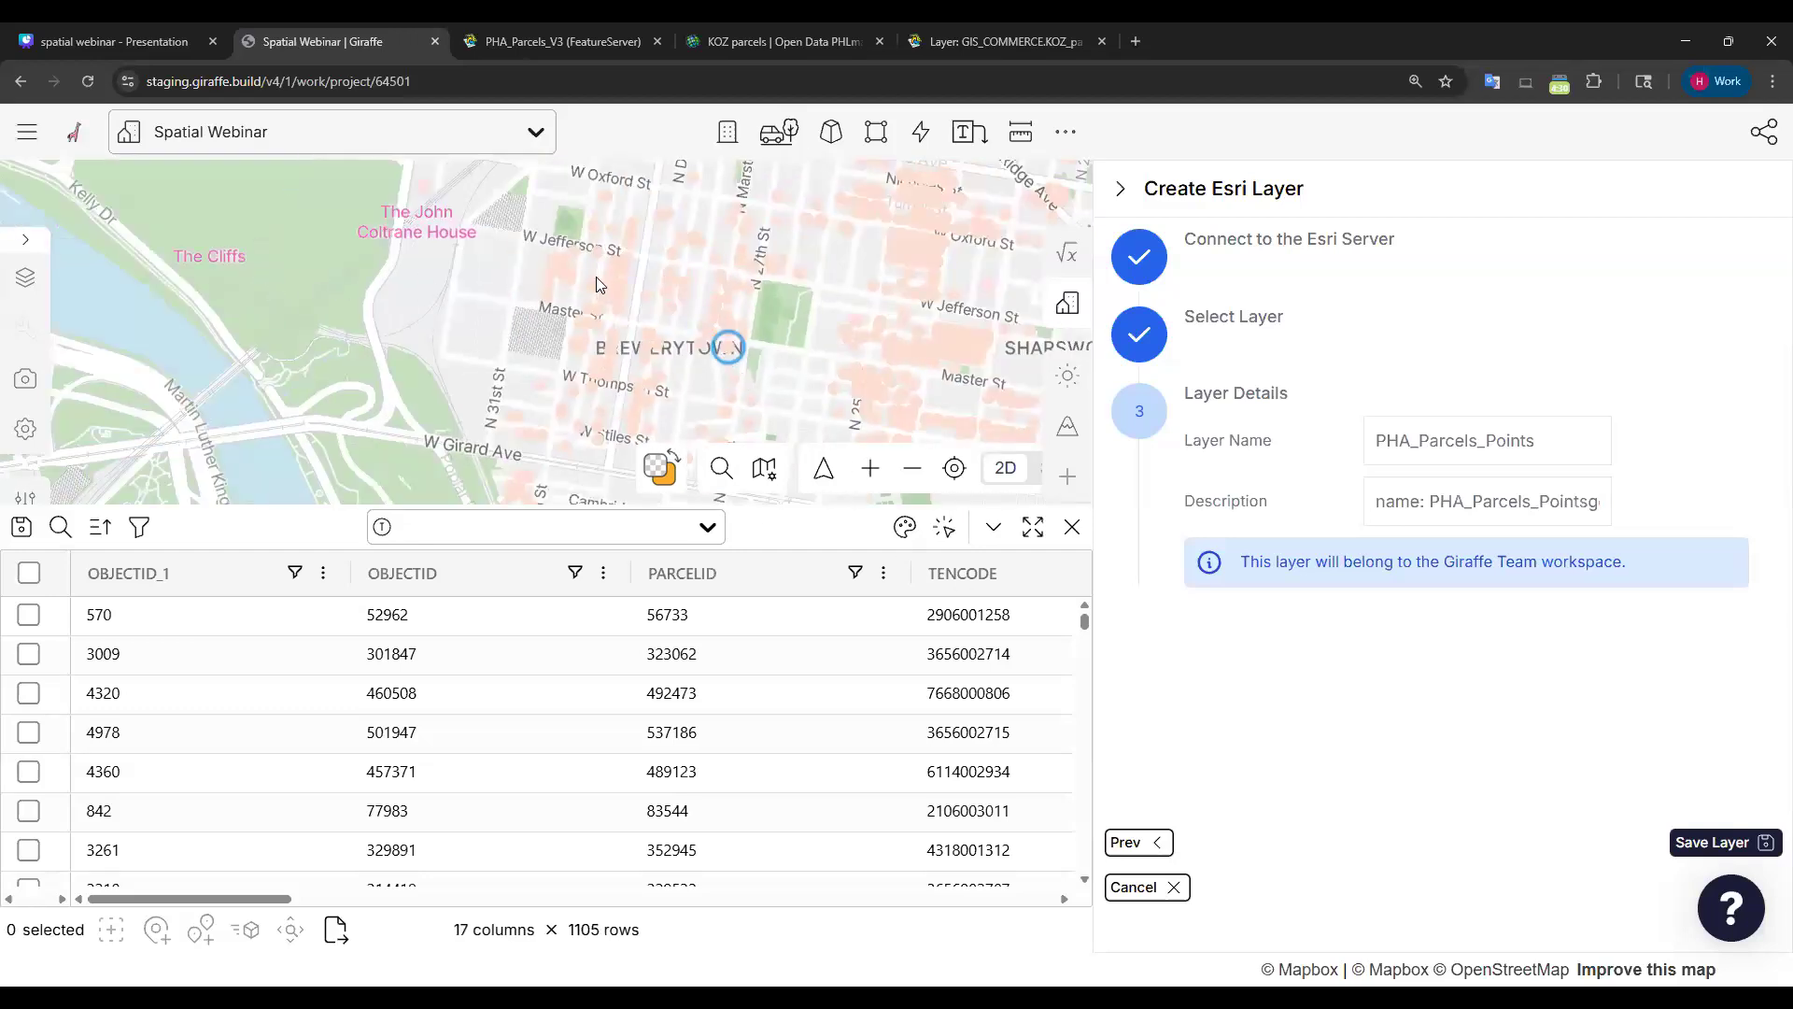
pyautogui.scroll(-3, 657, 285)
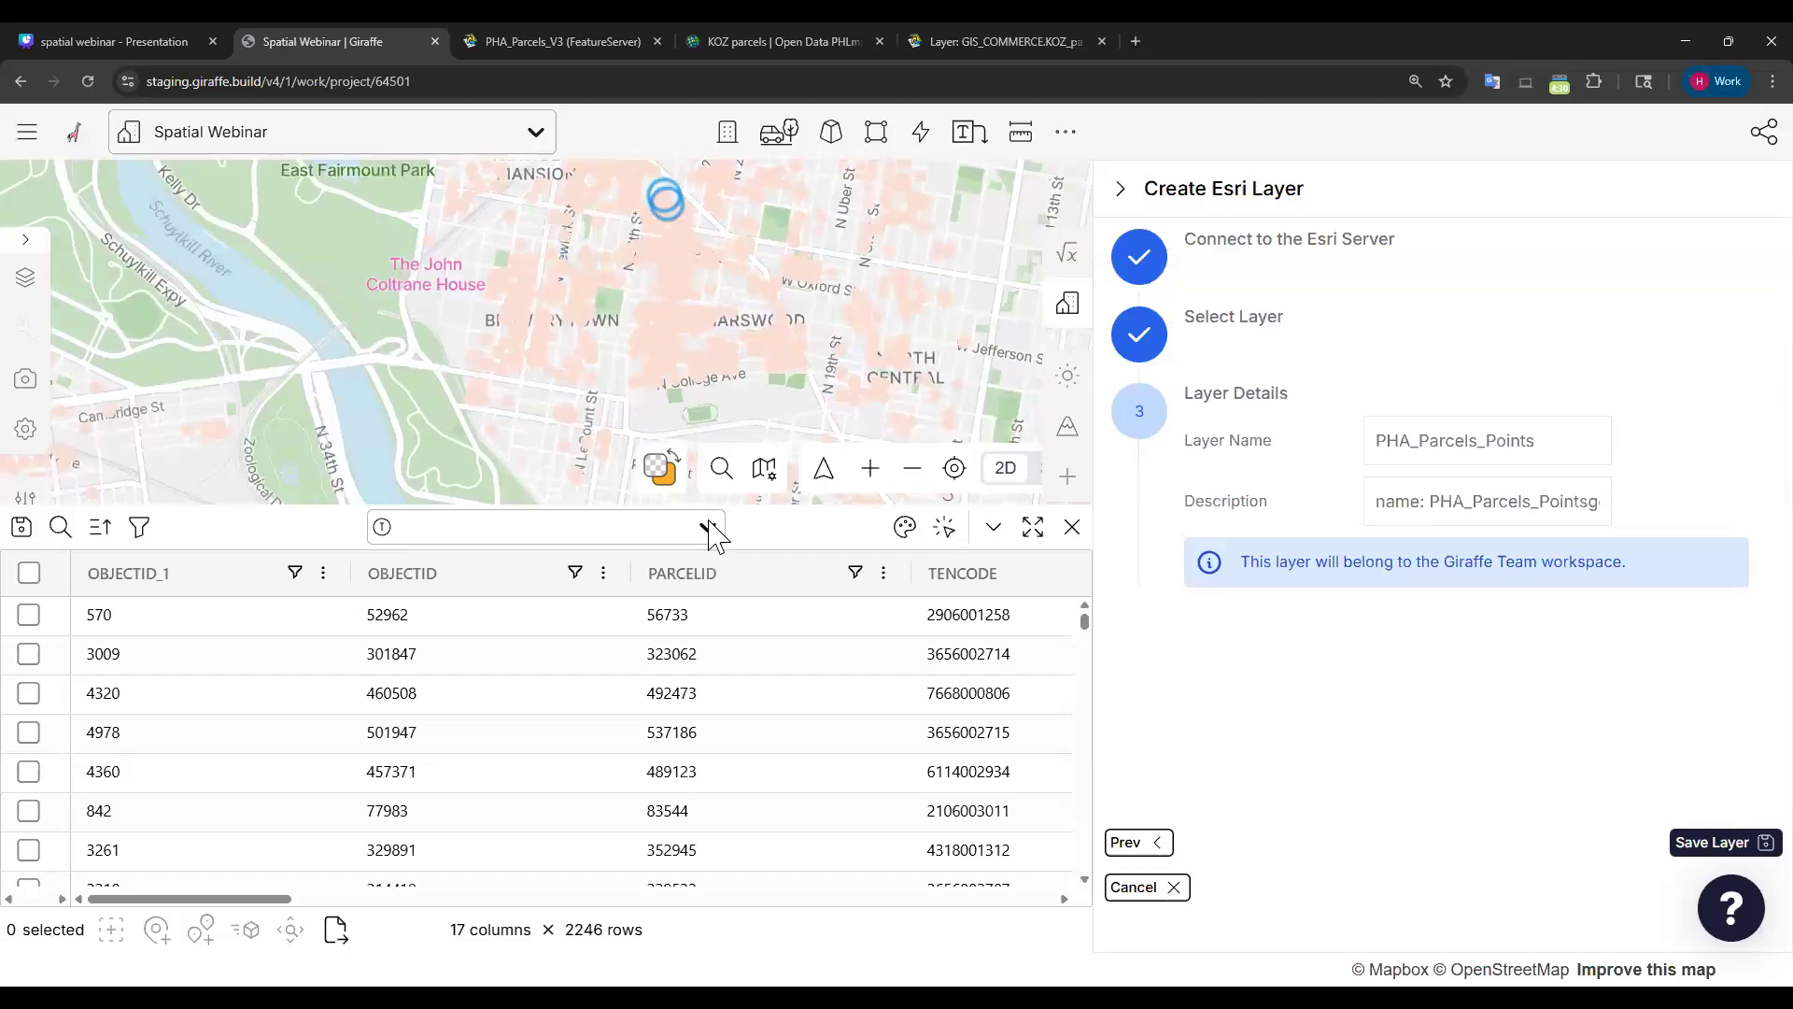
# Shrink the page back to normal size so the preview shows more parcel rows.
pyautogui.hotkey('ctrl', '-')
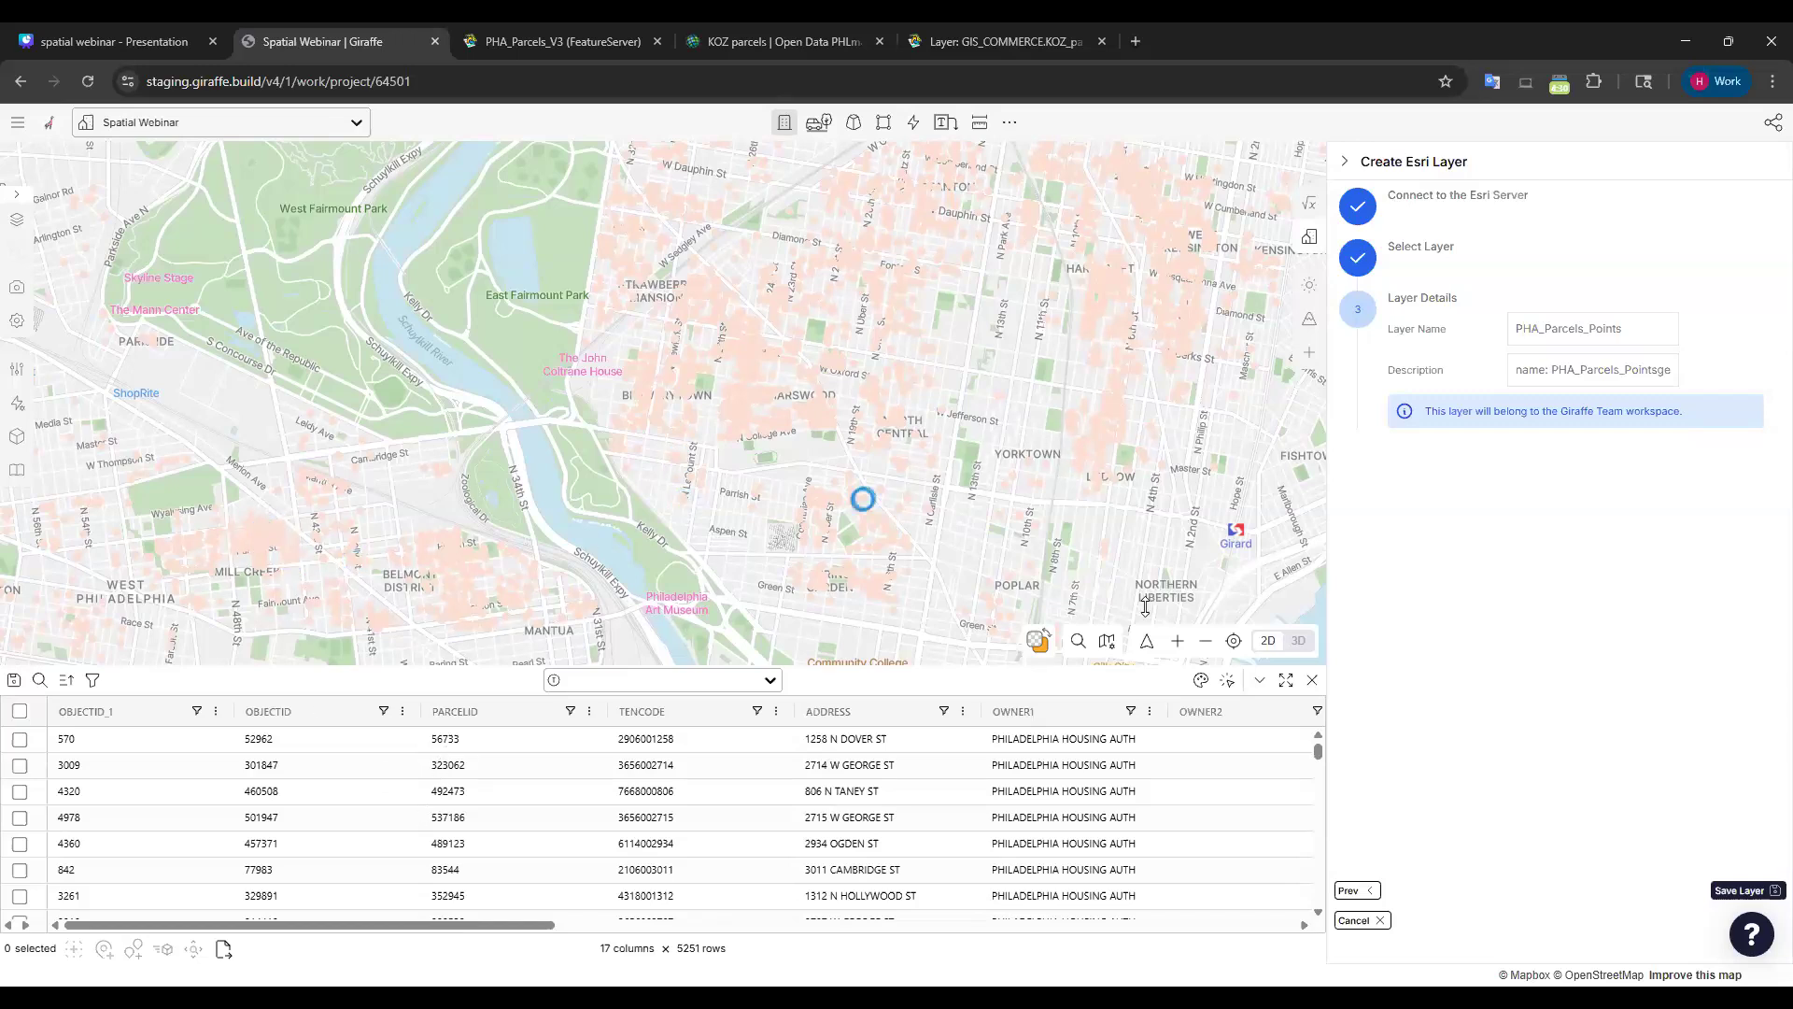
# Remove the fixed point colour and colour the parcel points by BLDG_DESC.
pyautogui.click(1202, 680)
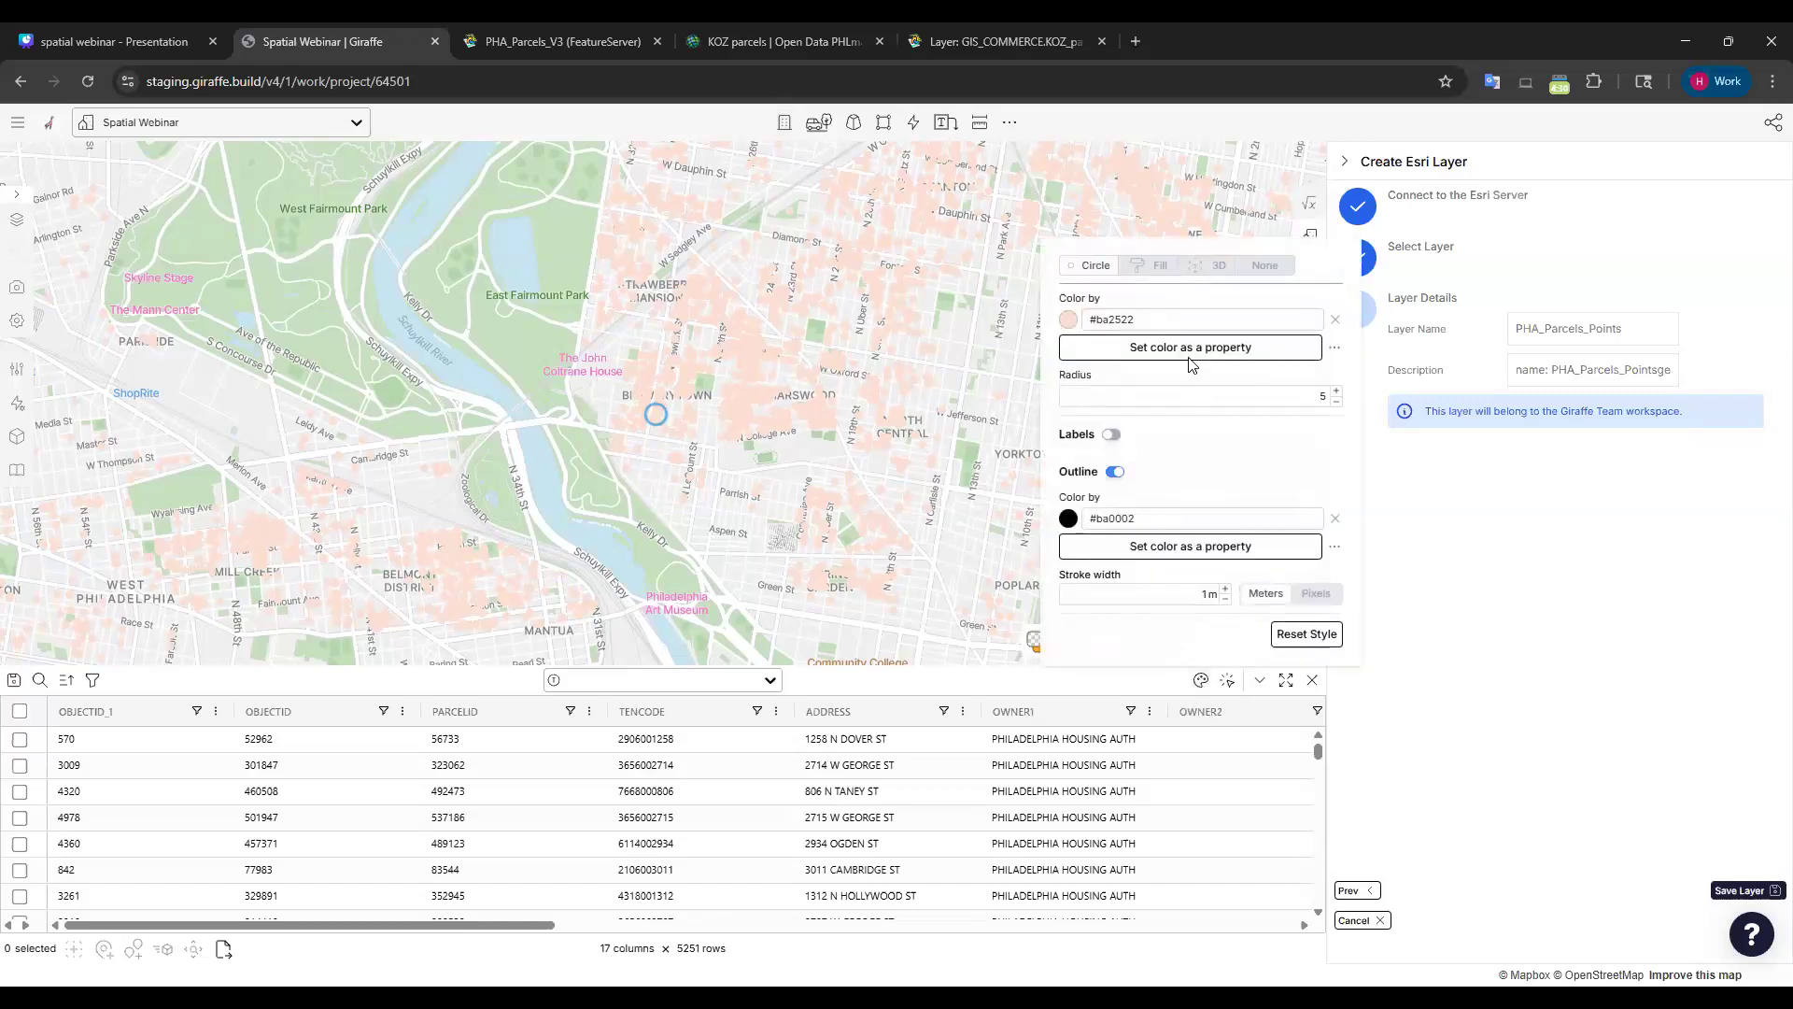
pyautogui.click(1335, 319)
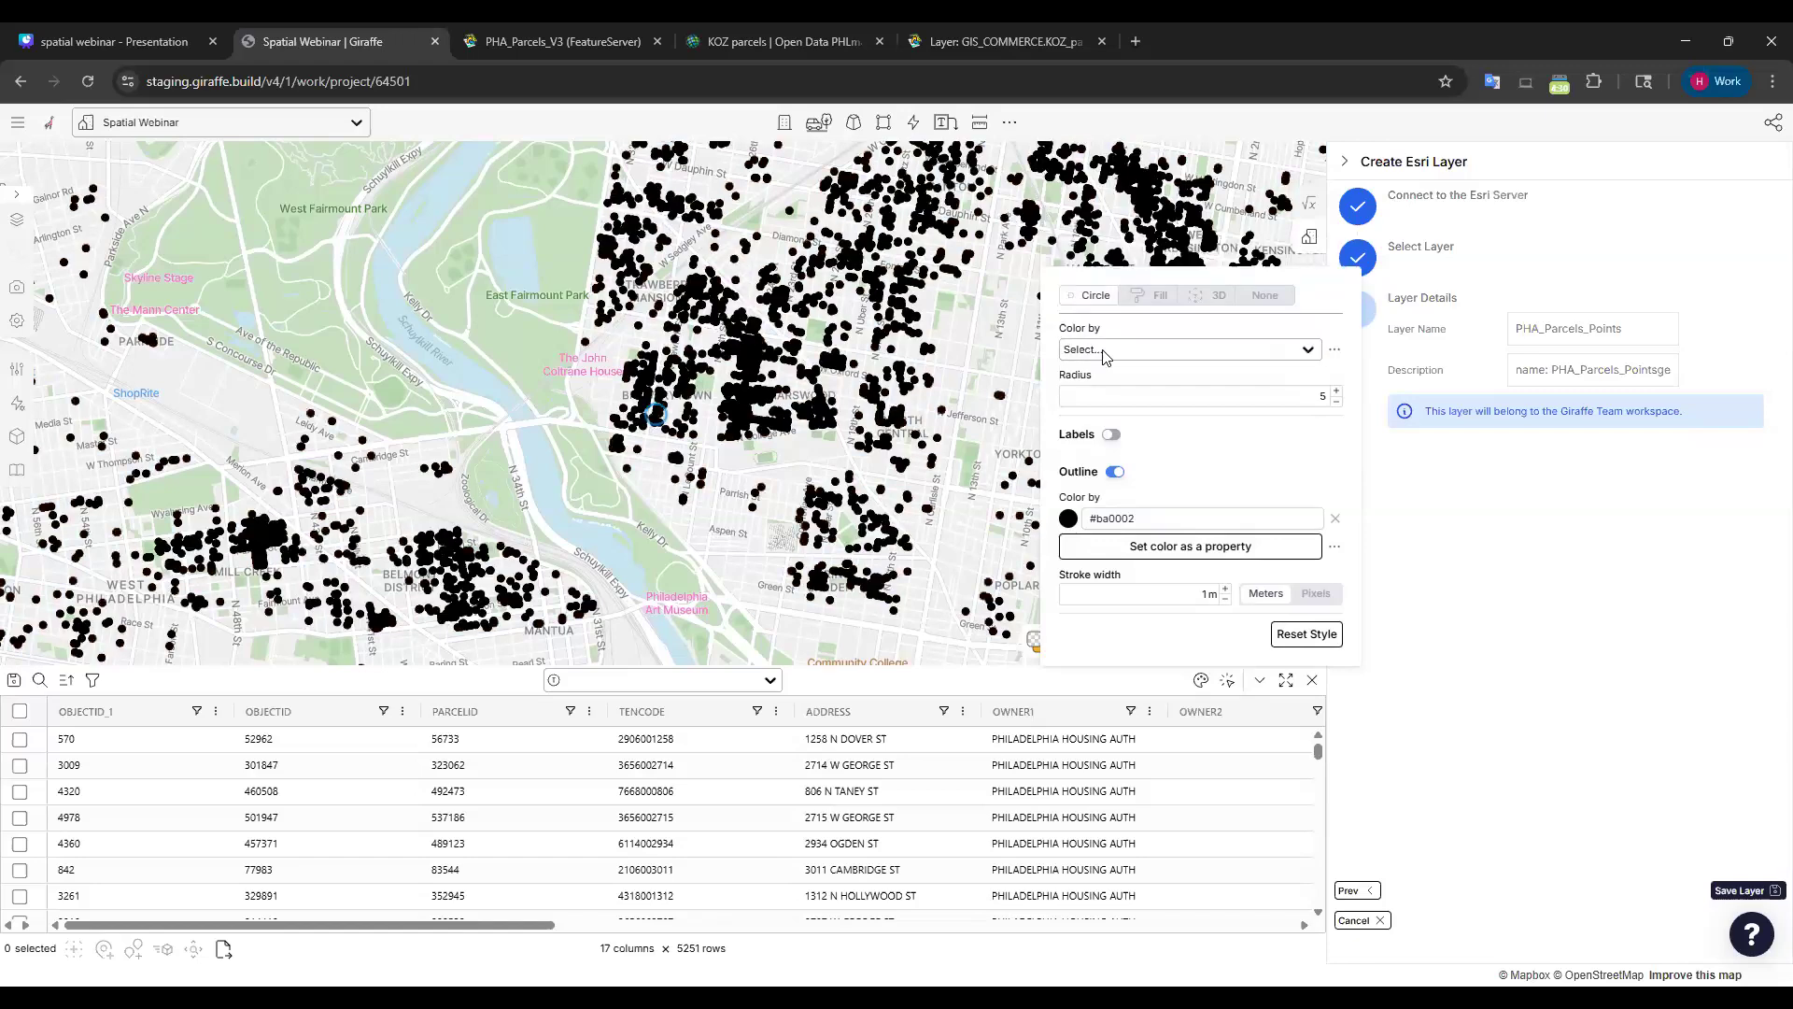
pyautogui.click(1102, 352)
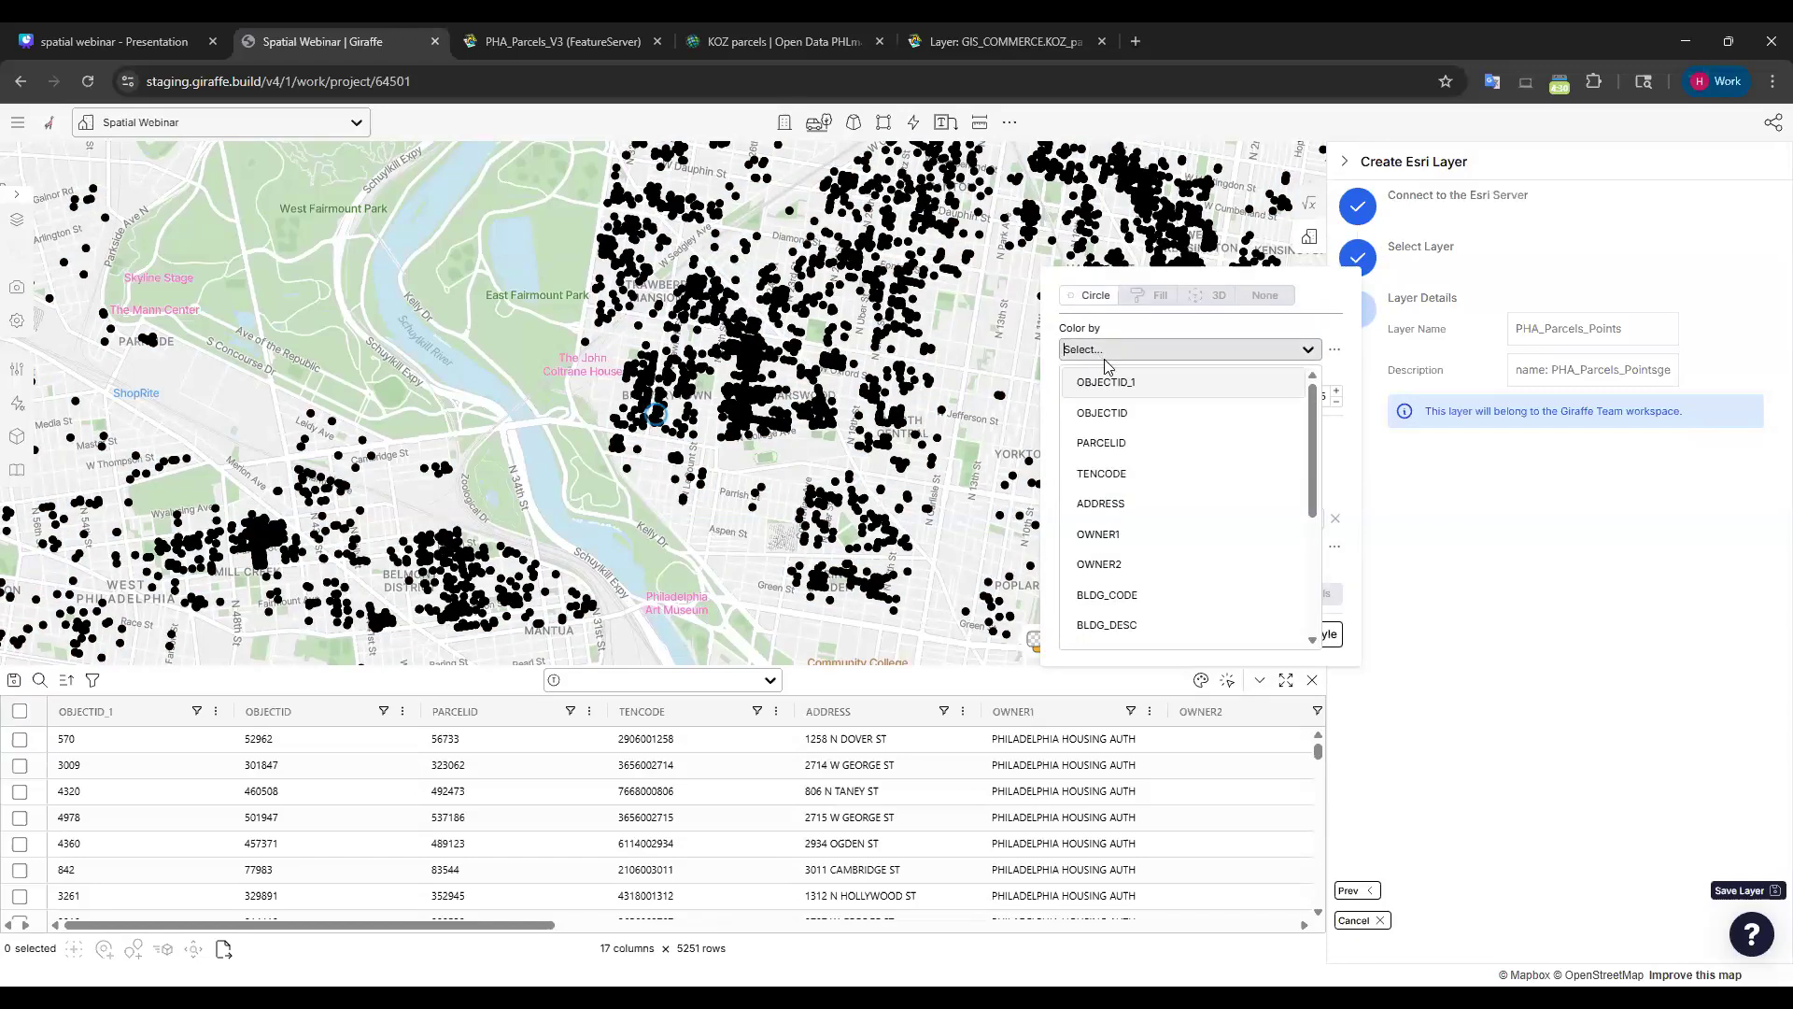
pyautogui.scroll(-2, 1161, 524)
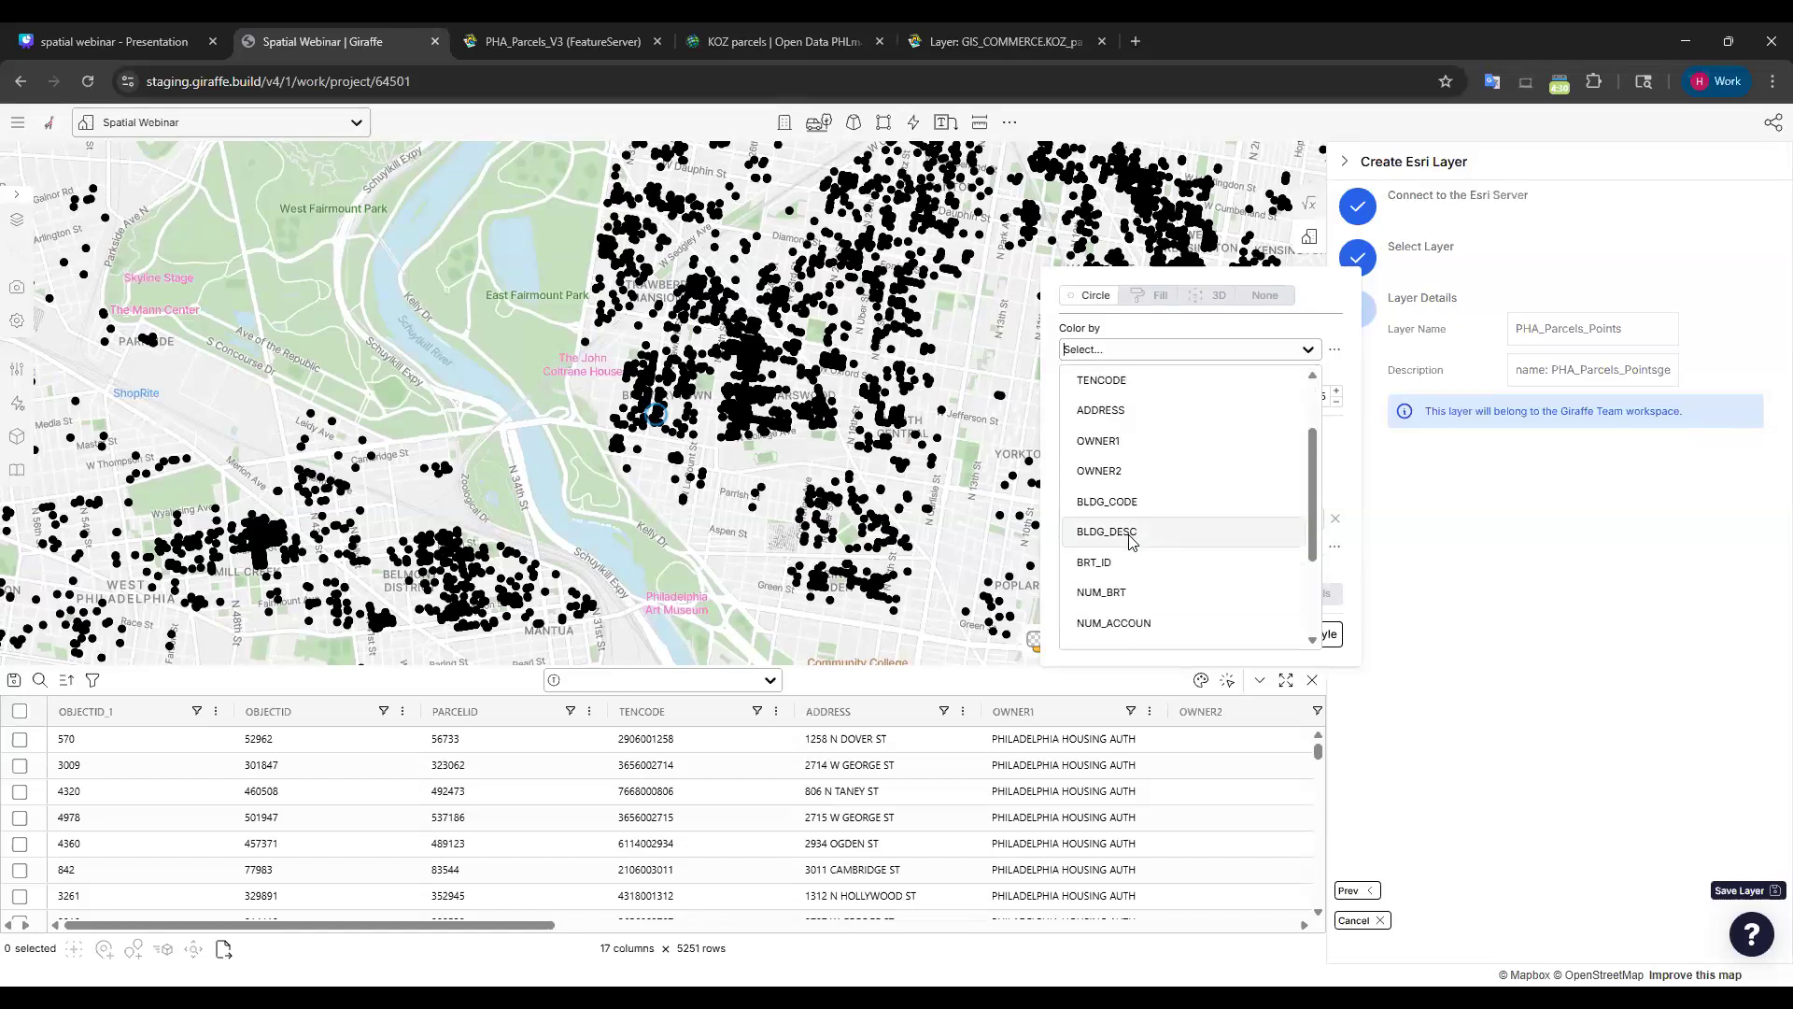
pyautogui.click(1125, 533)
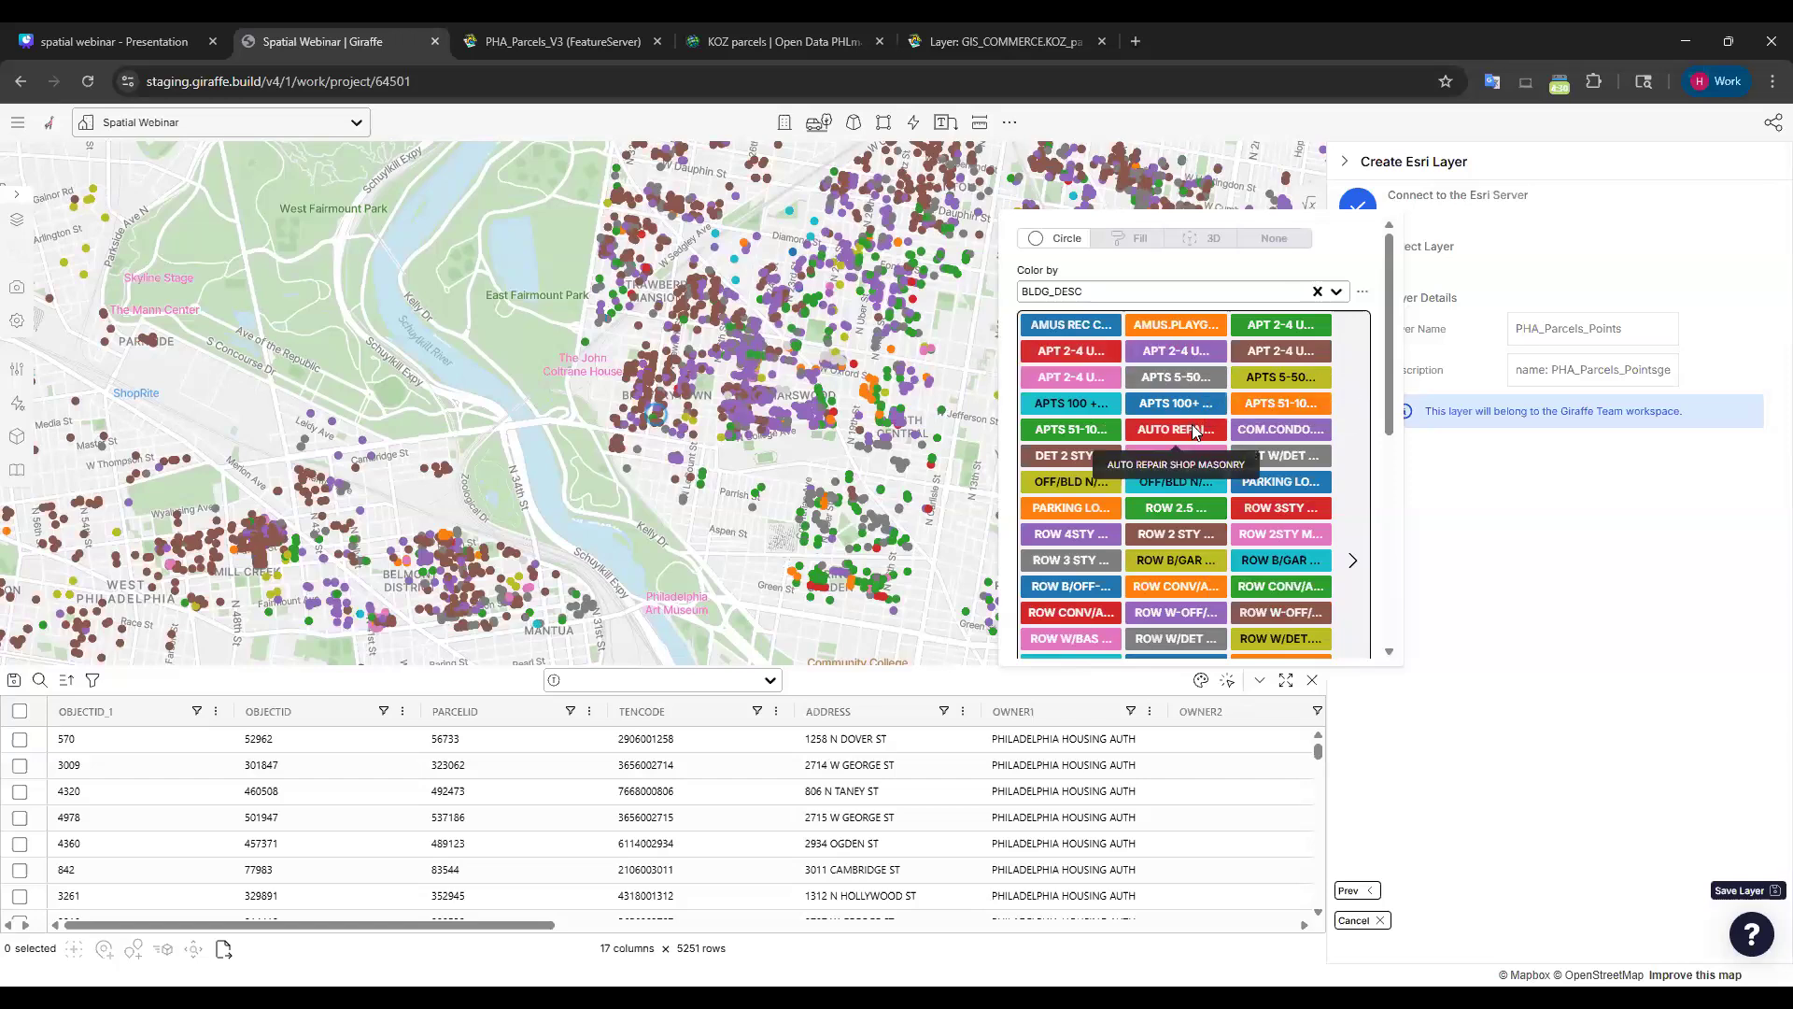
pyautogui.scroll(-5, 1218, 466)
pyautogui.scroll(6, 1222, 430)
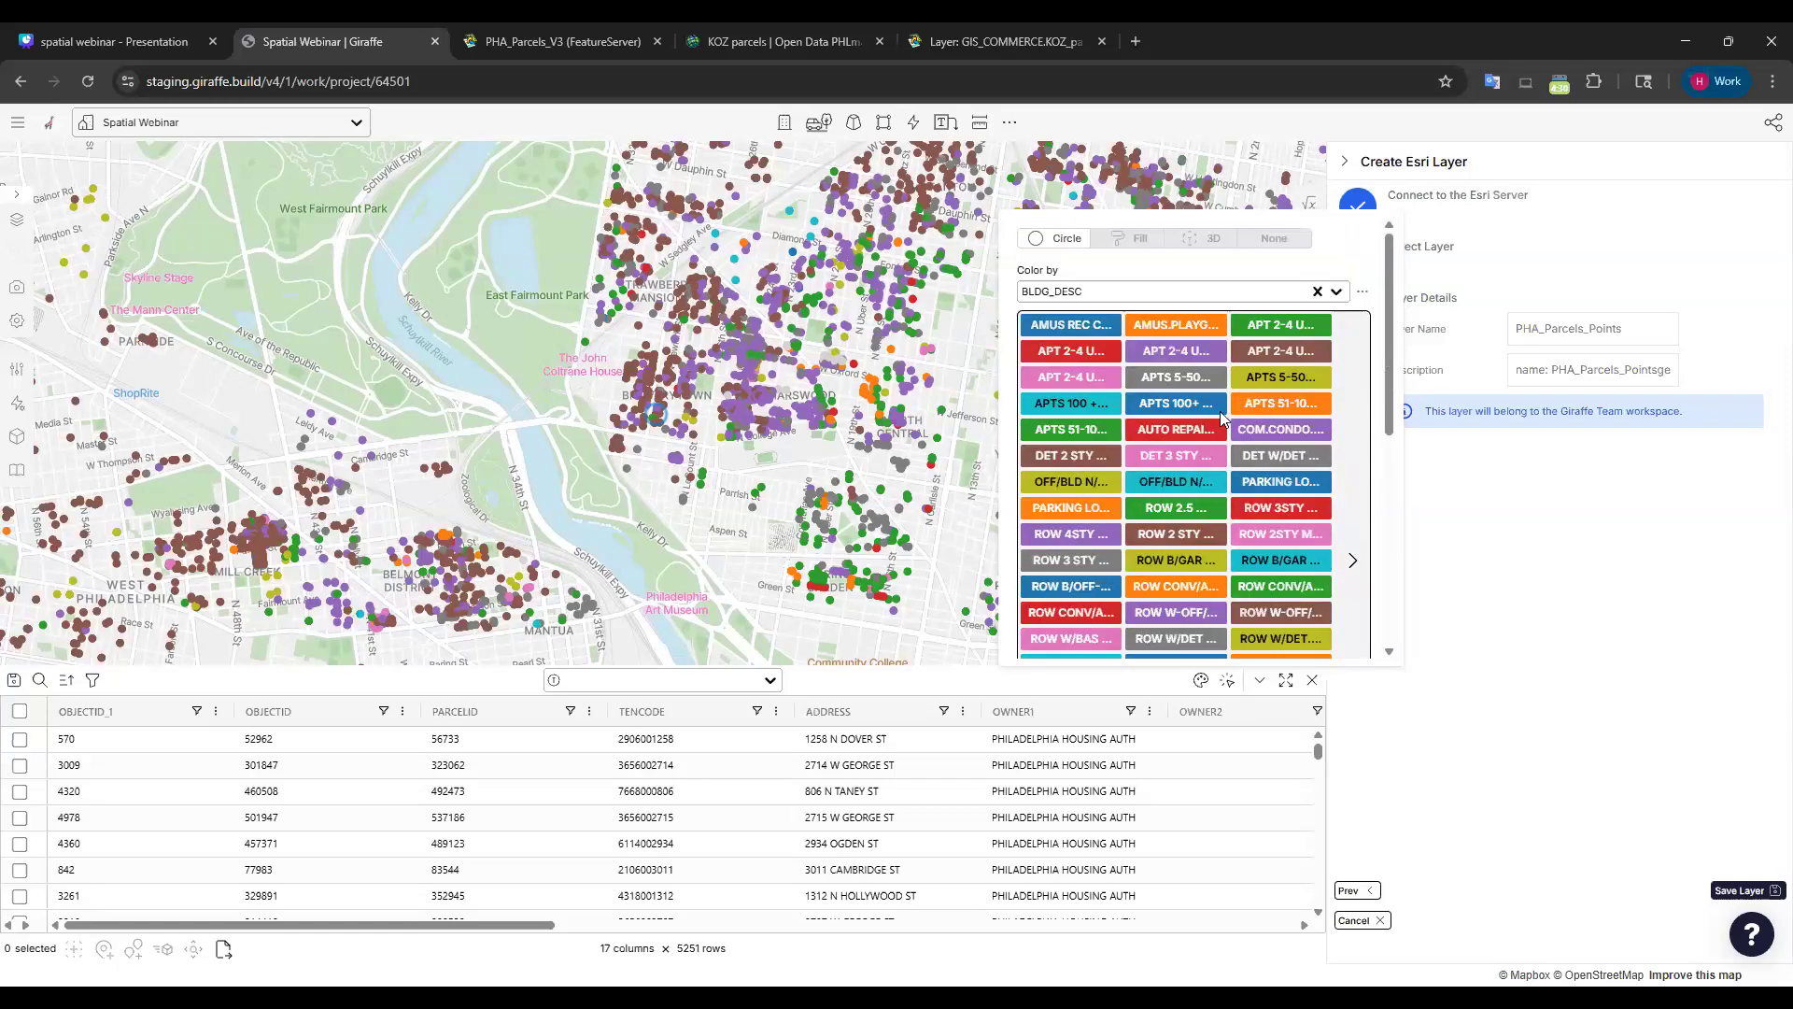
# Try BLDG_CODE as the colour field, then switch the colouring back to BLDG_DESC.
pyautogui.click(1117, 292)
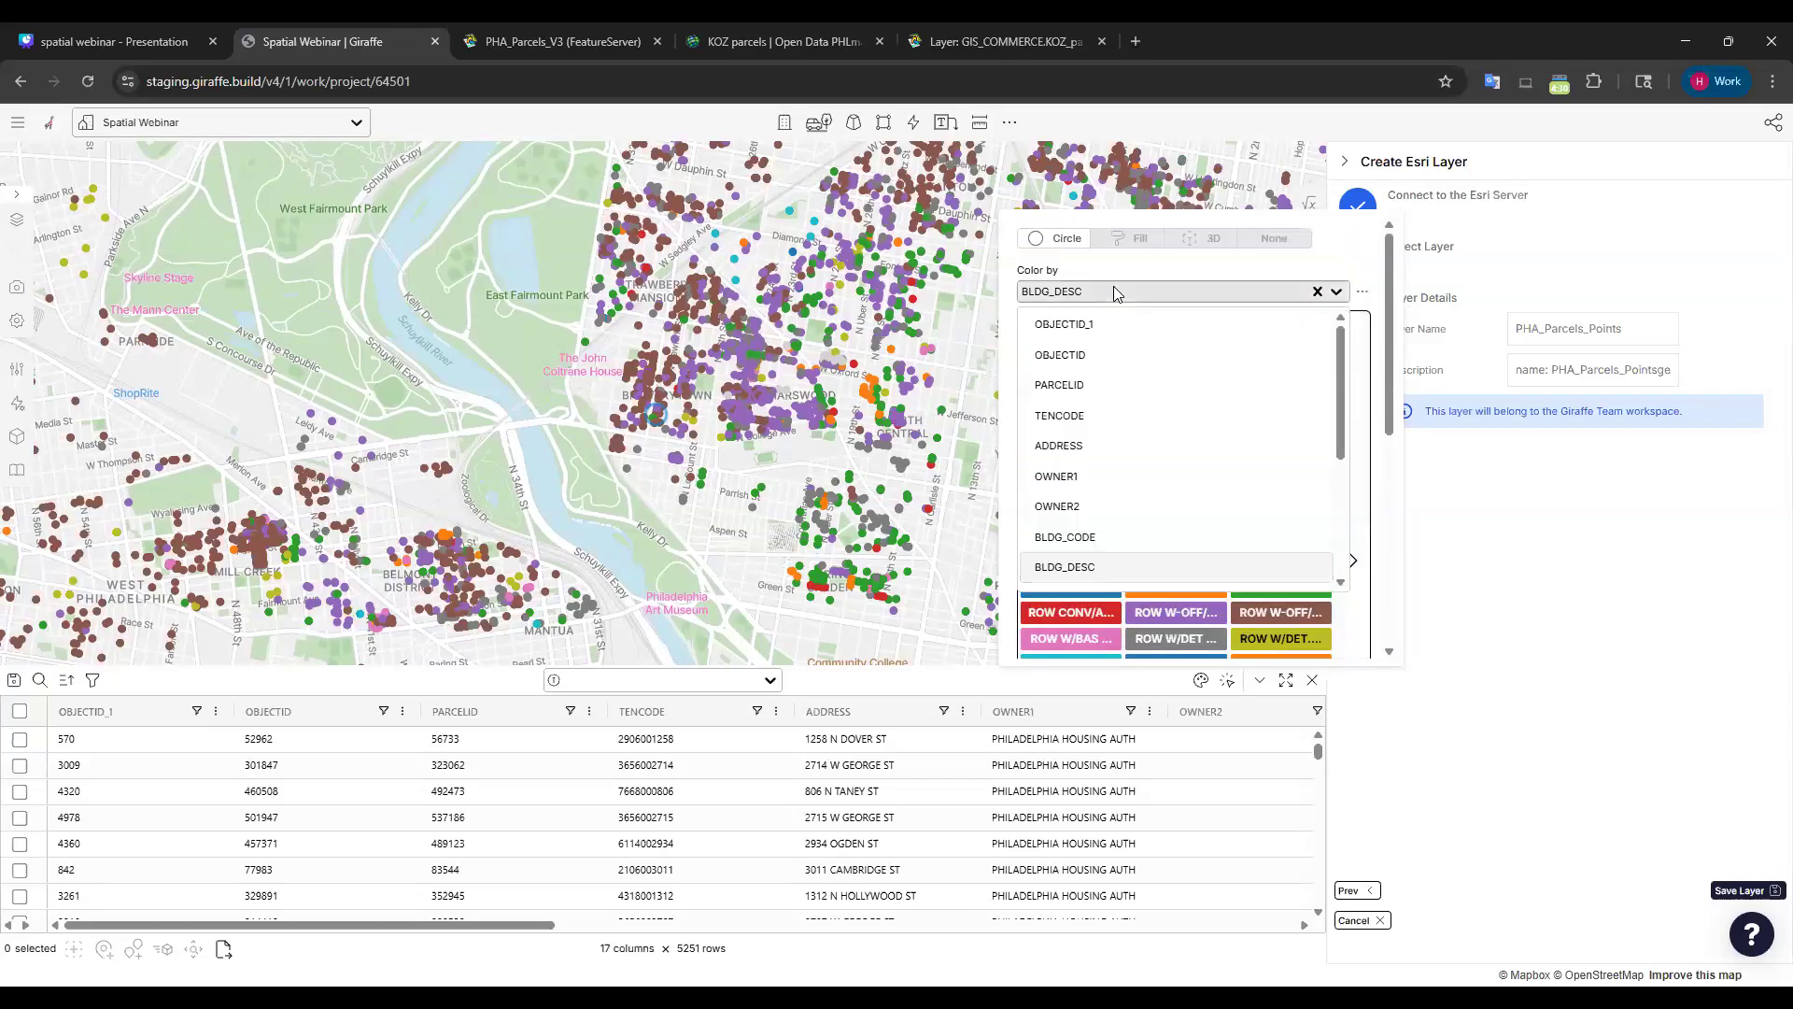
pyautogui.click(1076, 539)
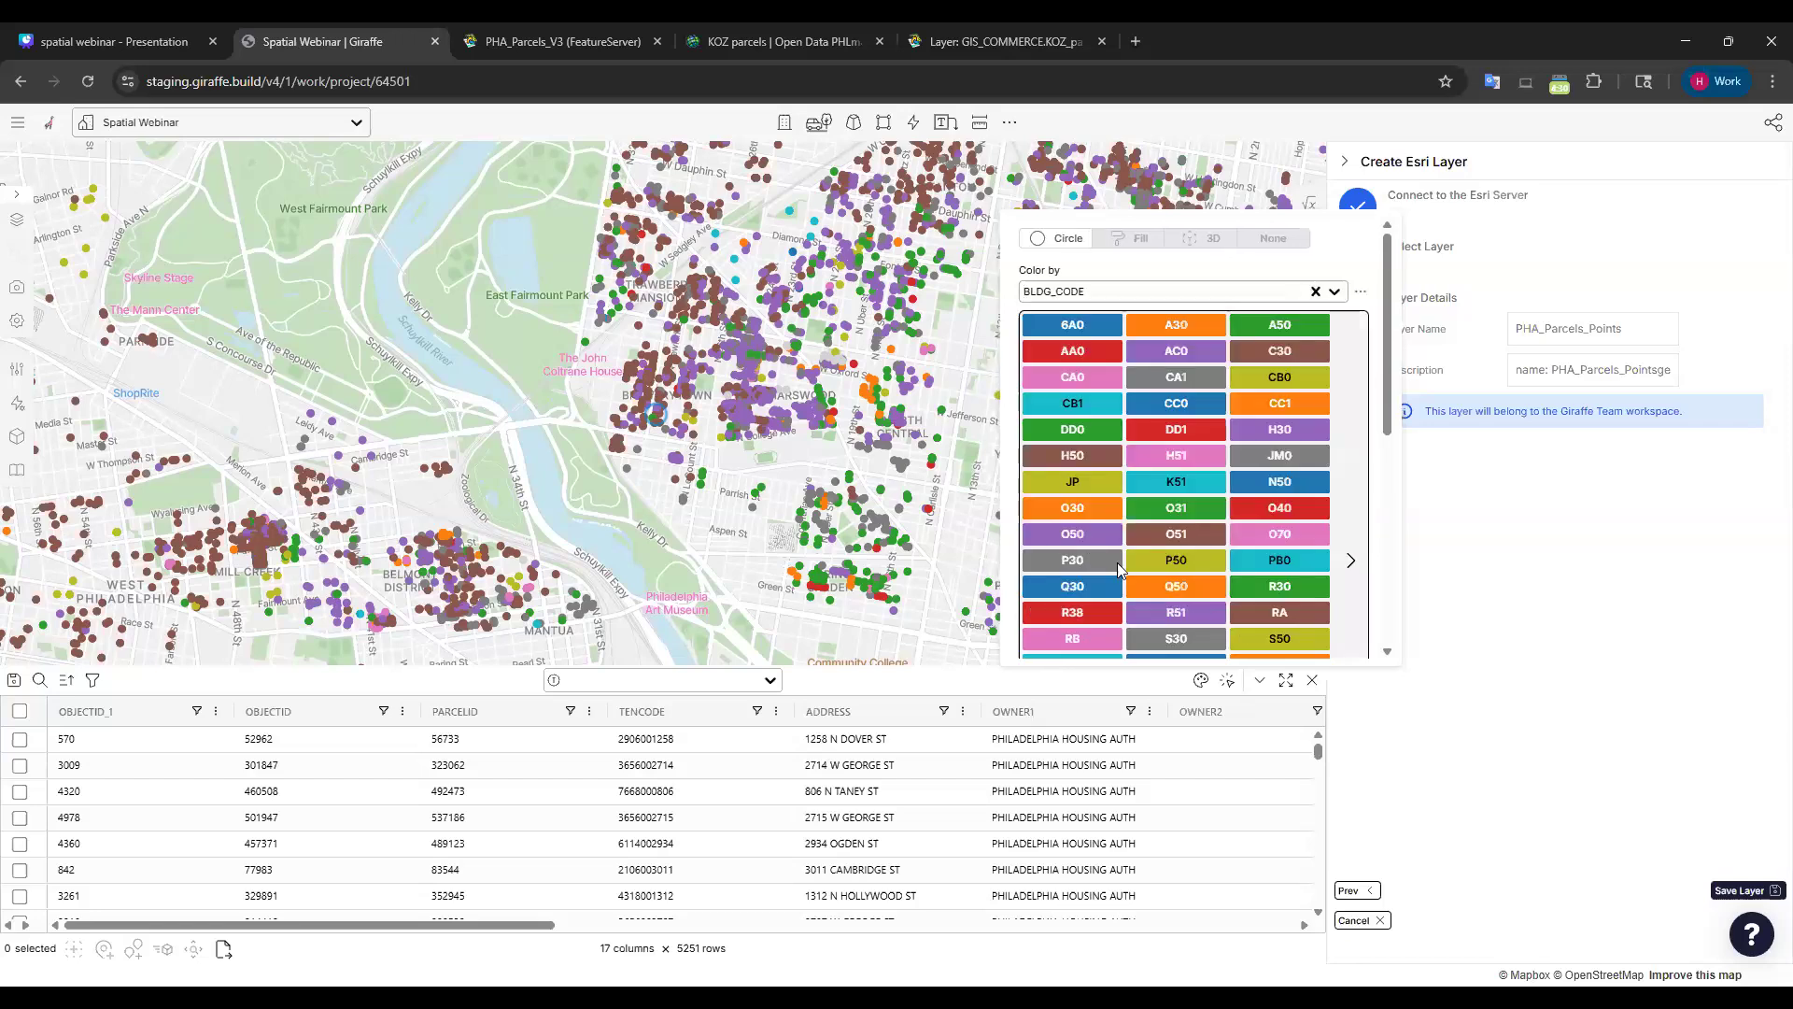
pyautogui.click(1128, 295)
pyautogui.scroll(-3, 1121, 421)
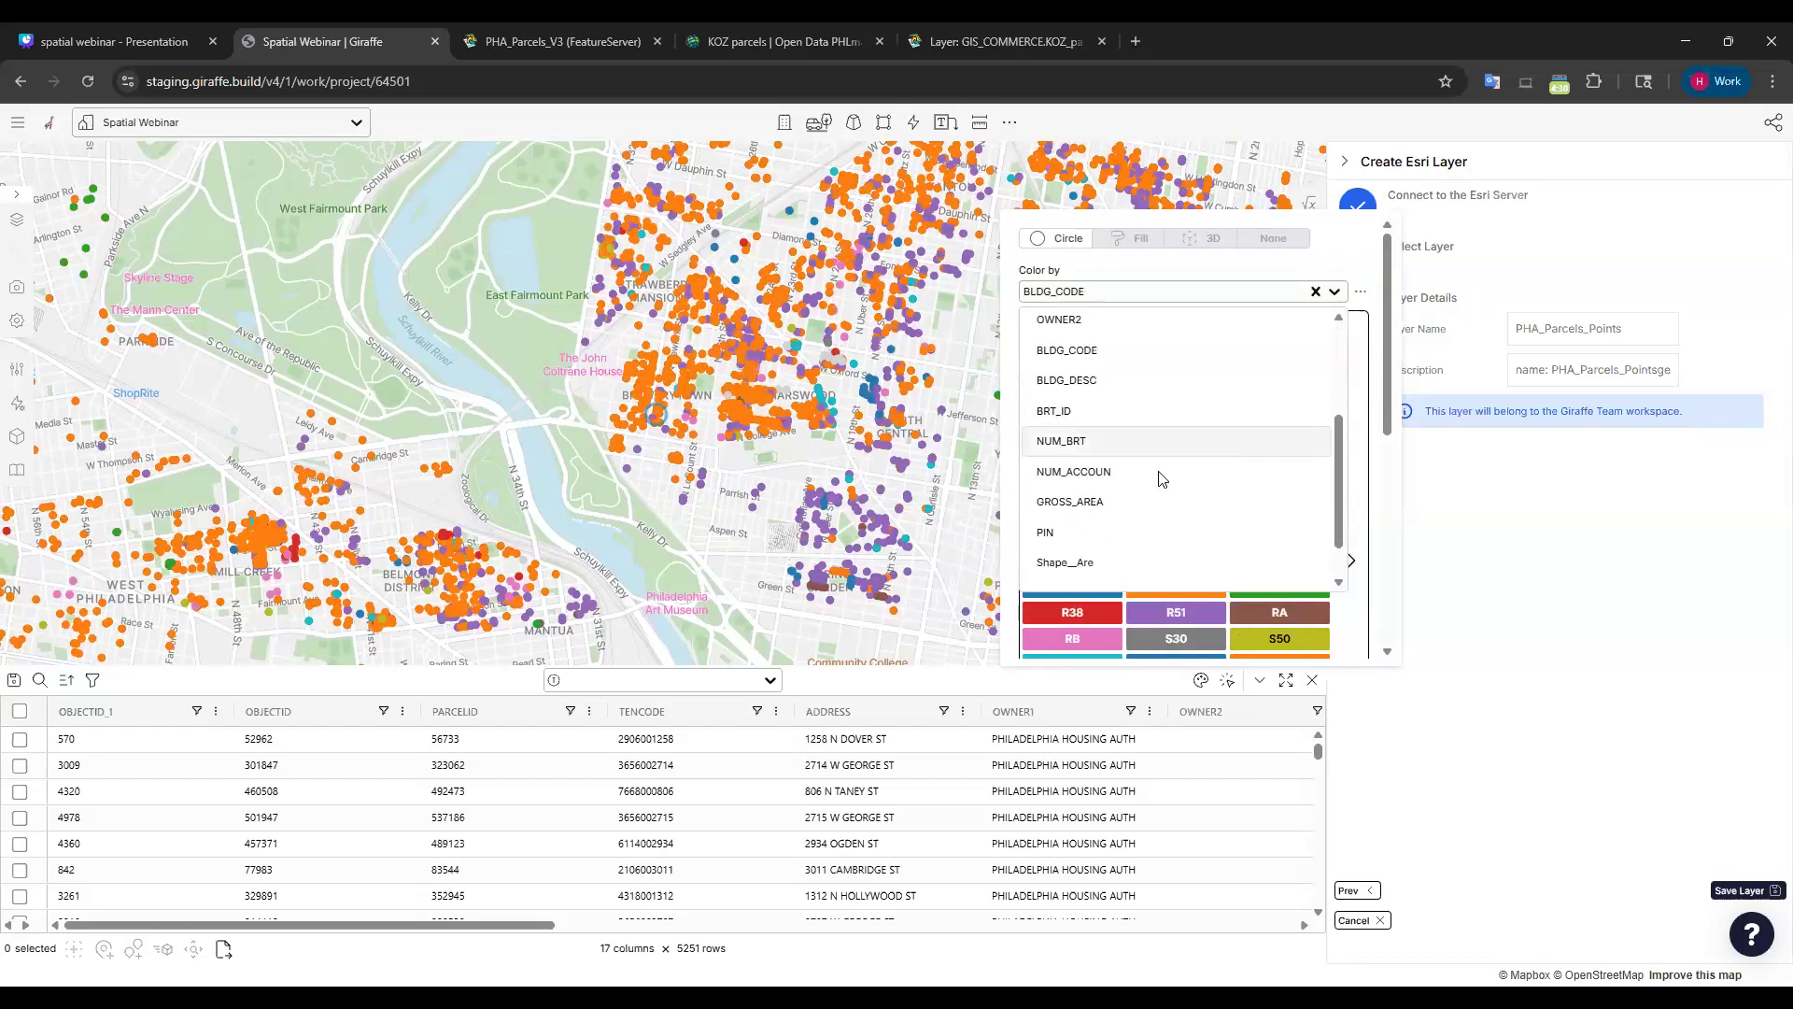
pyautogui.scroll(-1, 1156, 434)
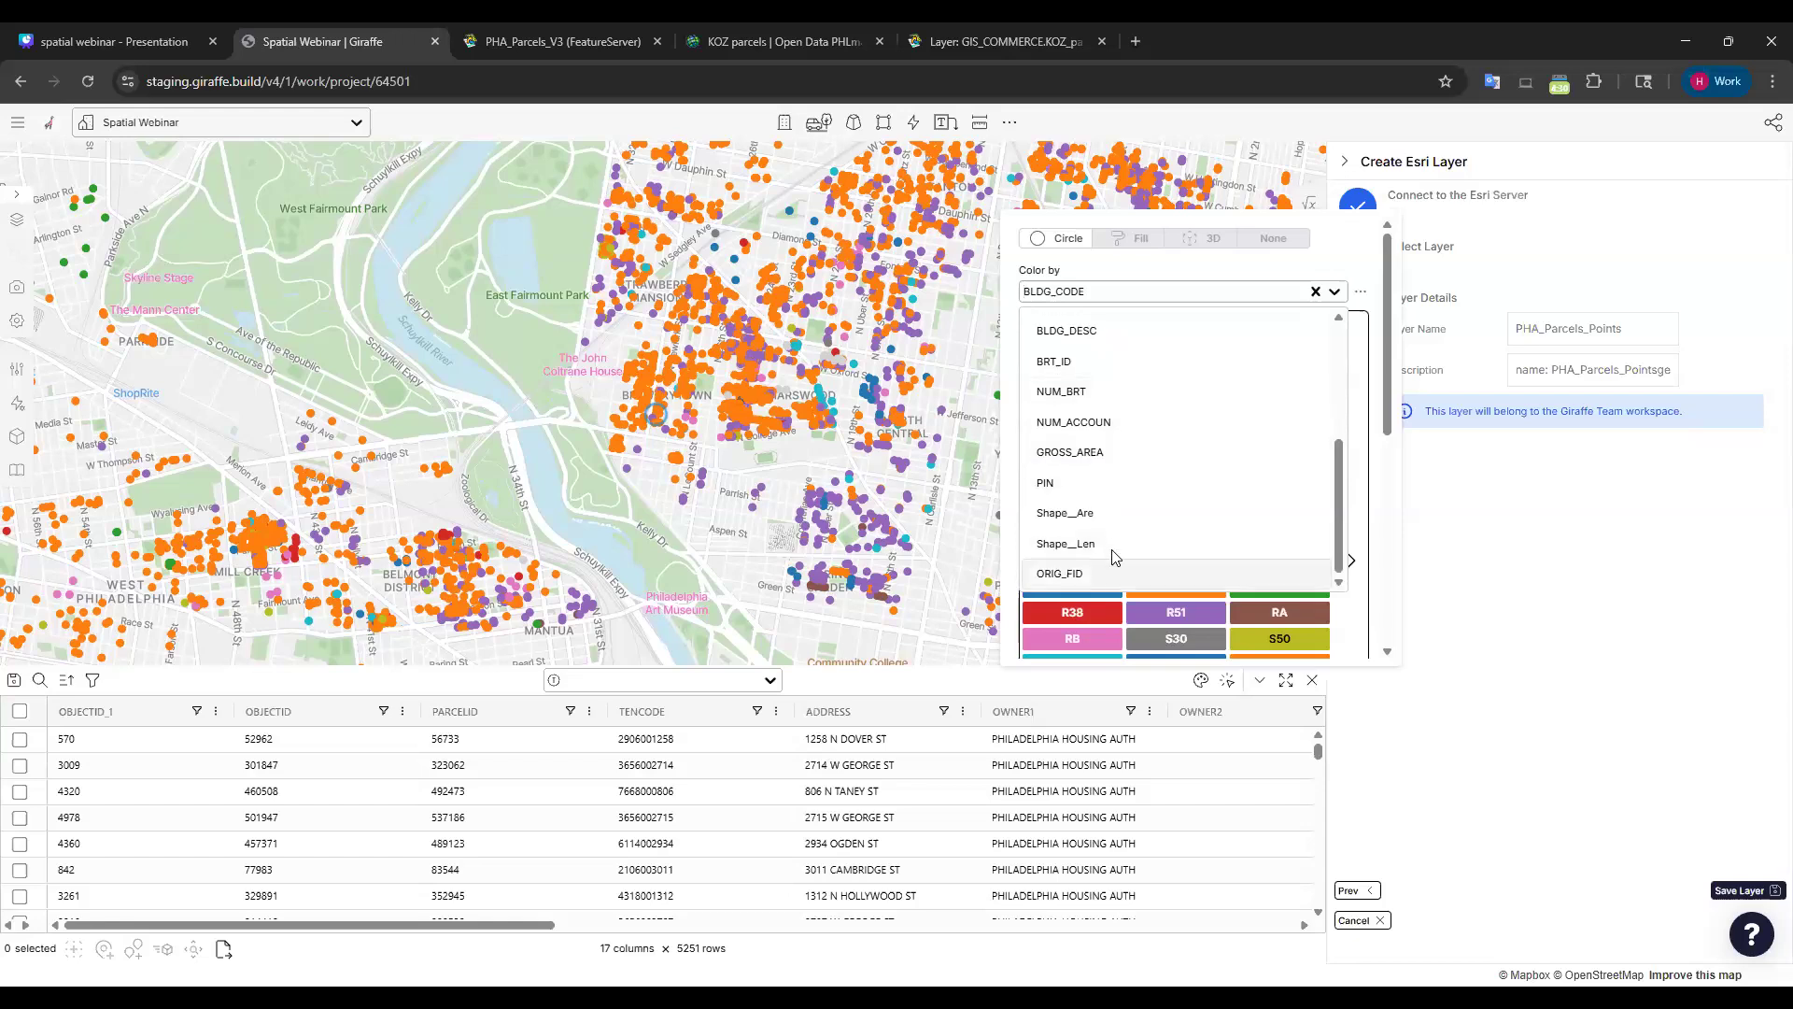
pyautogui.scroll(5, 1120, 456)
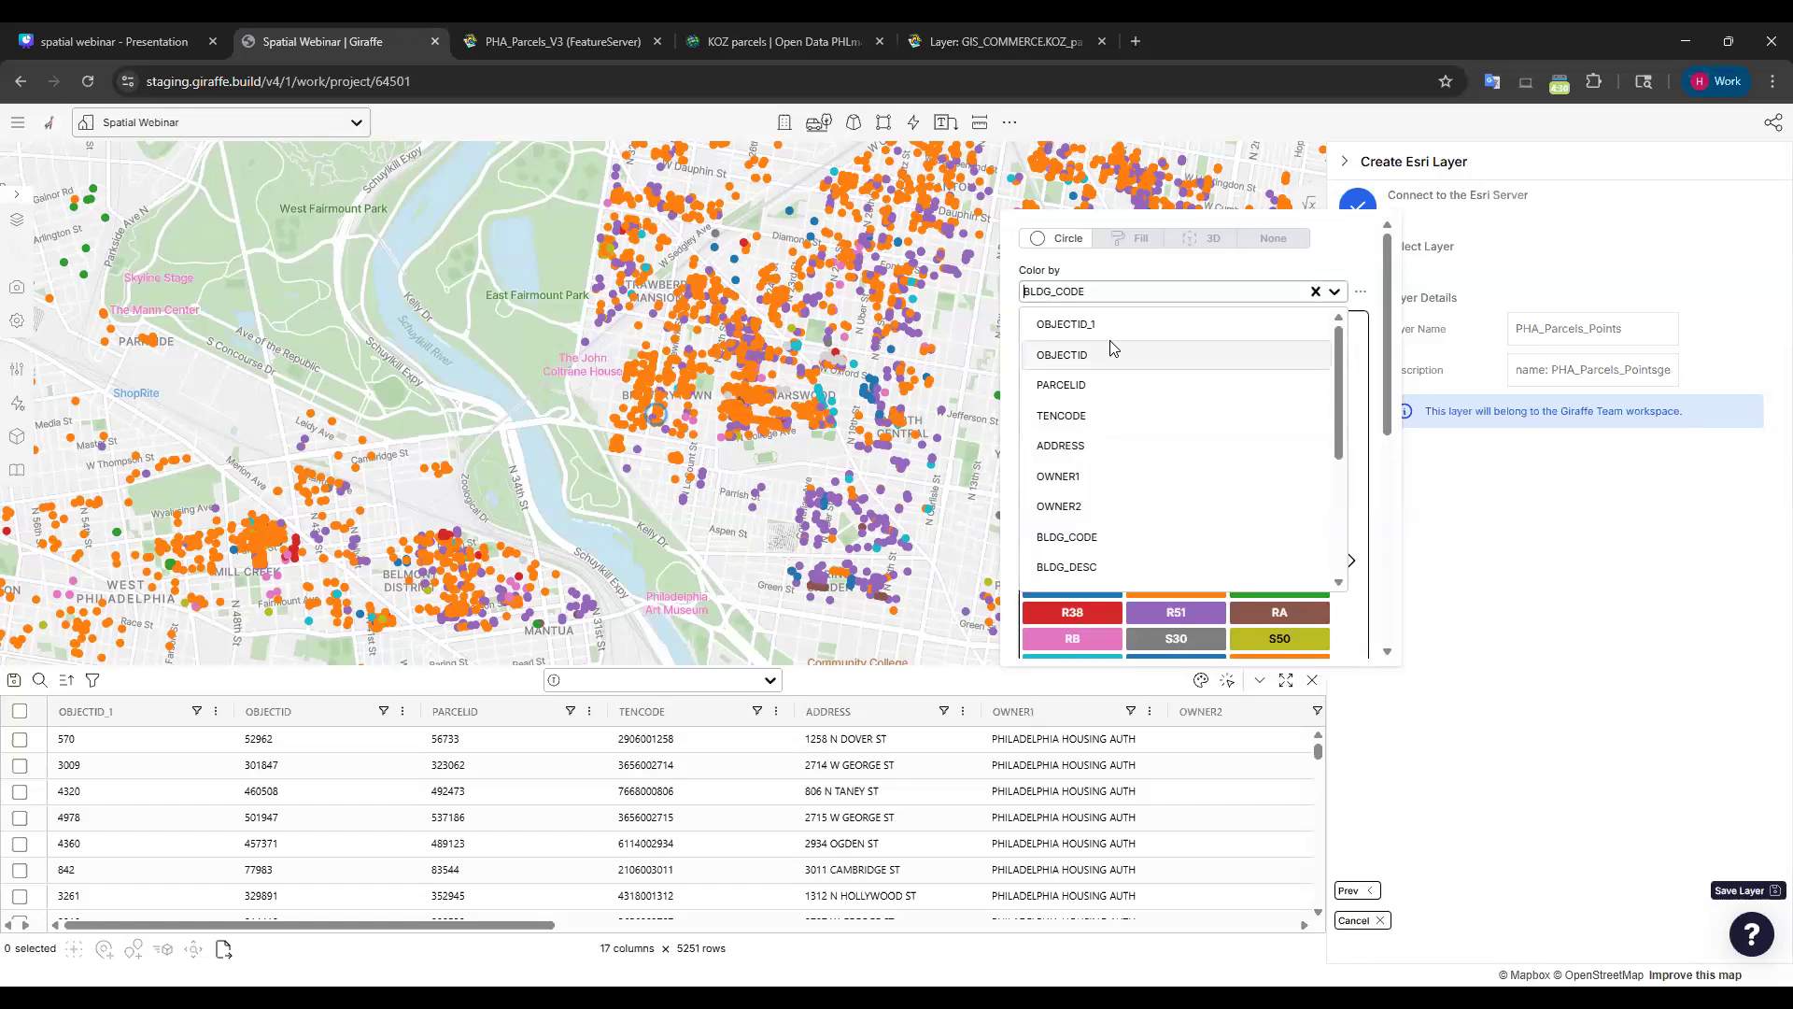
pyautogui.click(1088, 569)
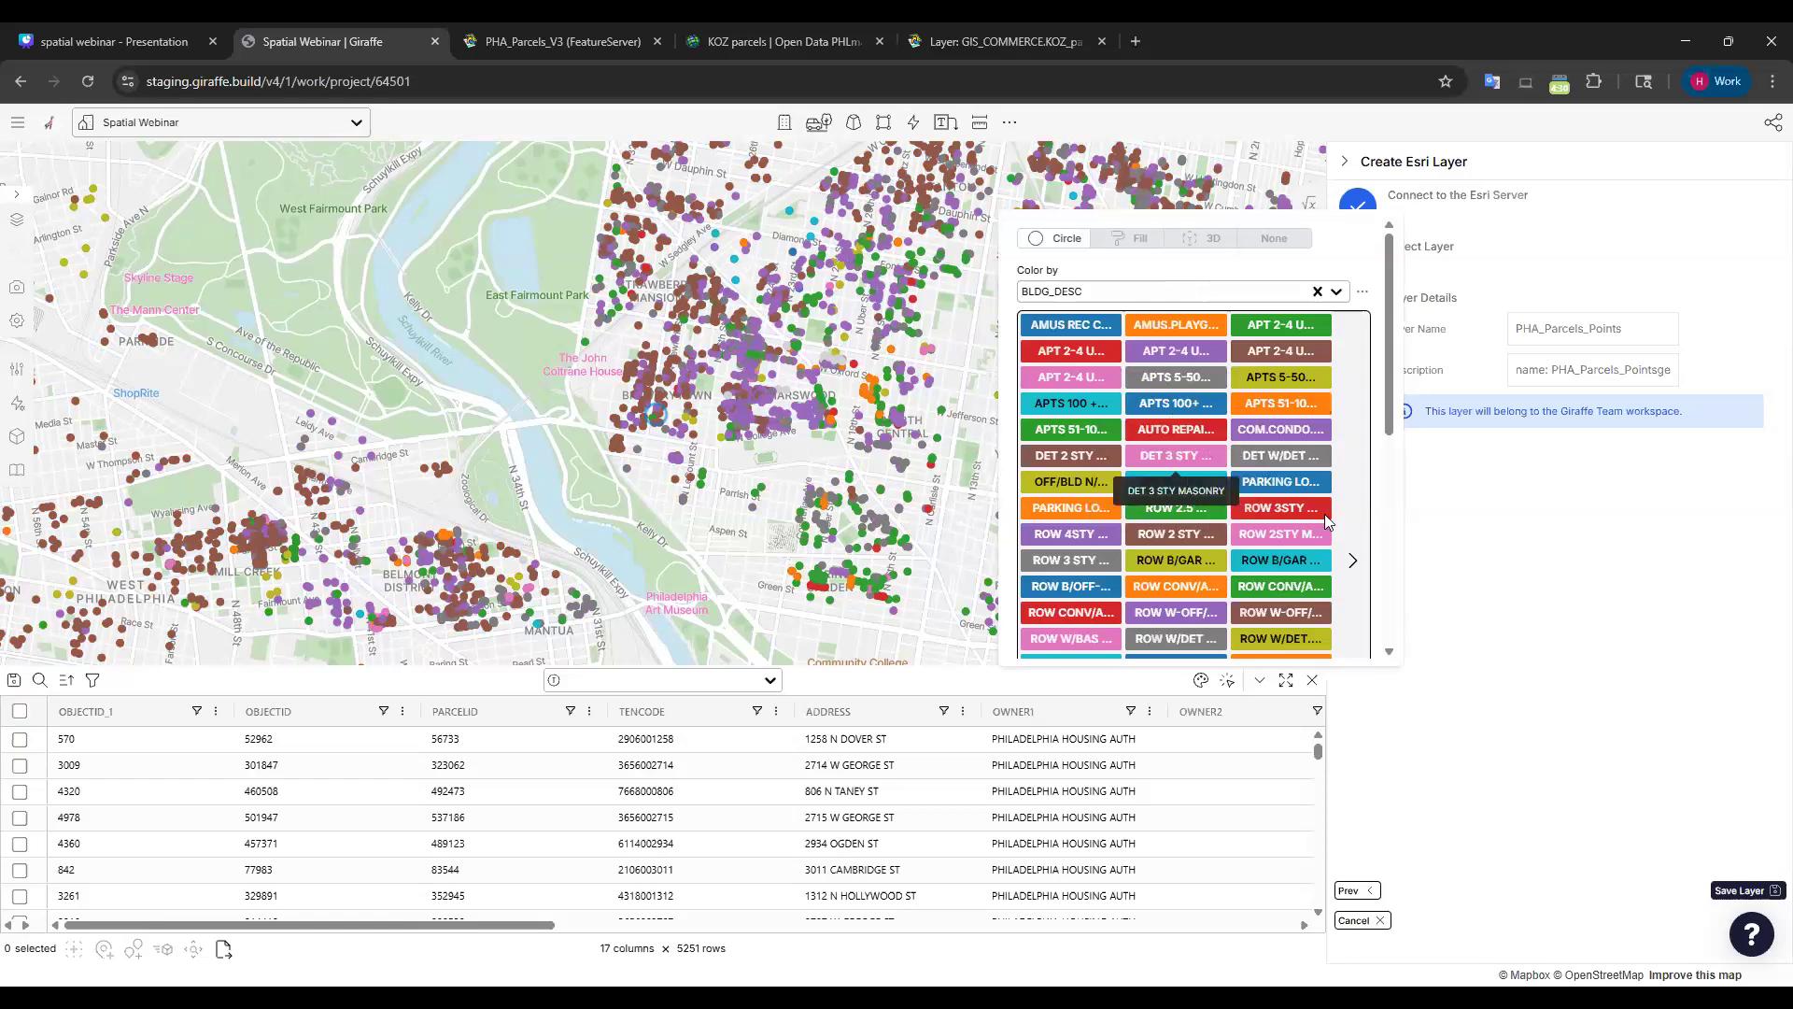
pyautogui.scroll(-5, 1254, 591)
pyautogui.scroll(6, 1254, 590)
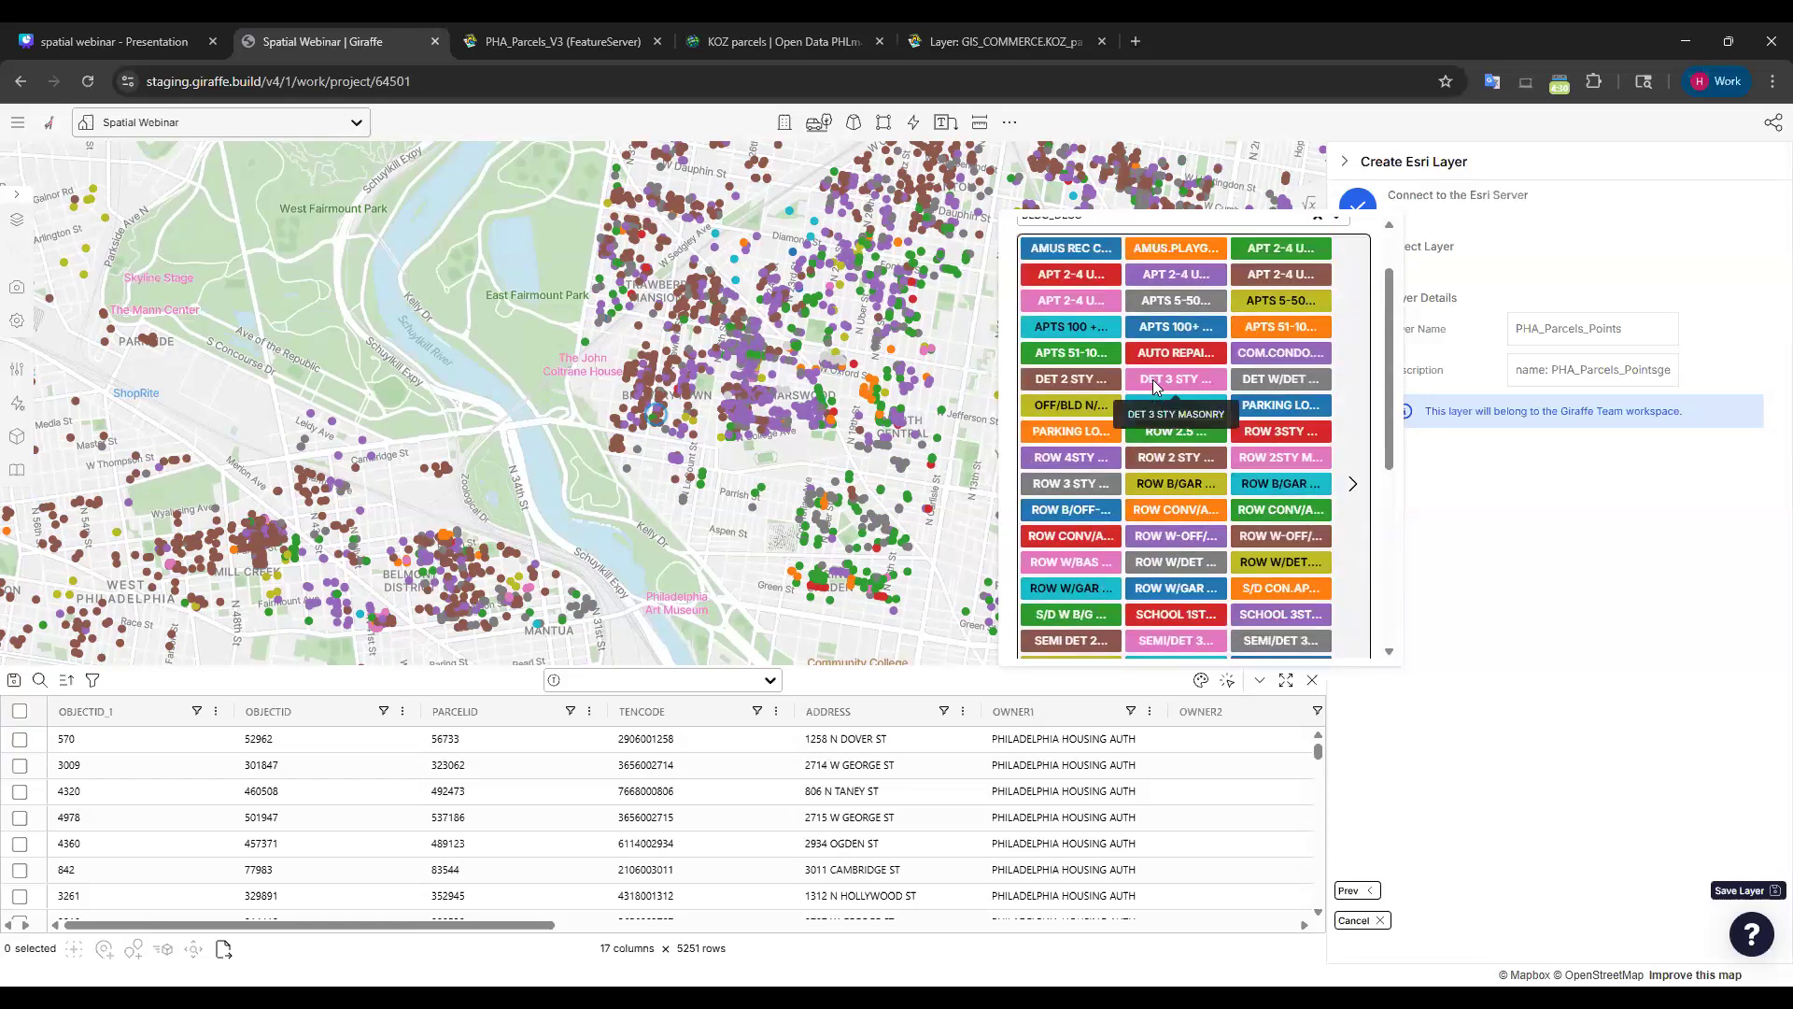
# Try the Pastel1 and then Pastel2 palettes on the BLDG_DESC colour map.
pyautogui.click(1113, 480)
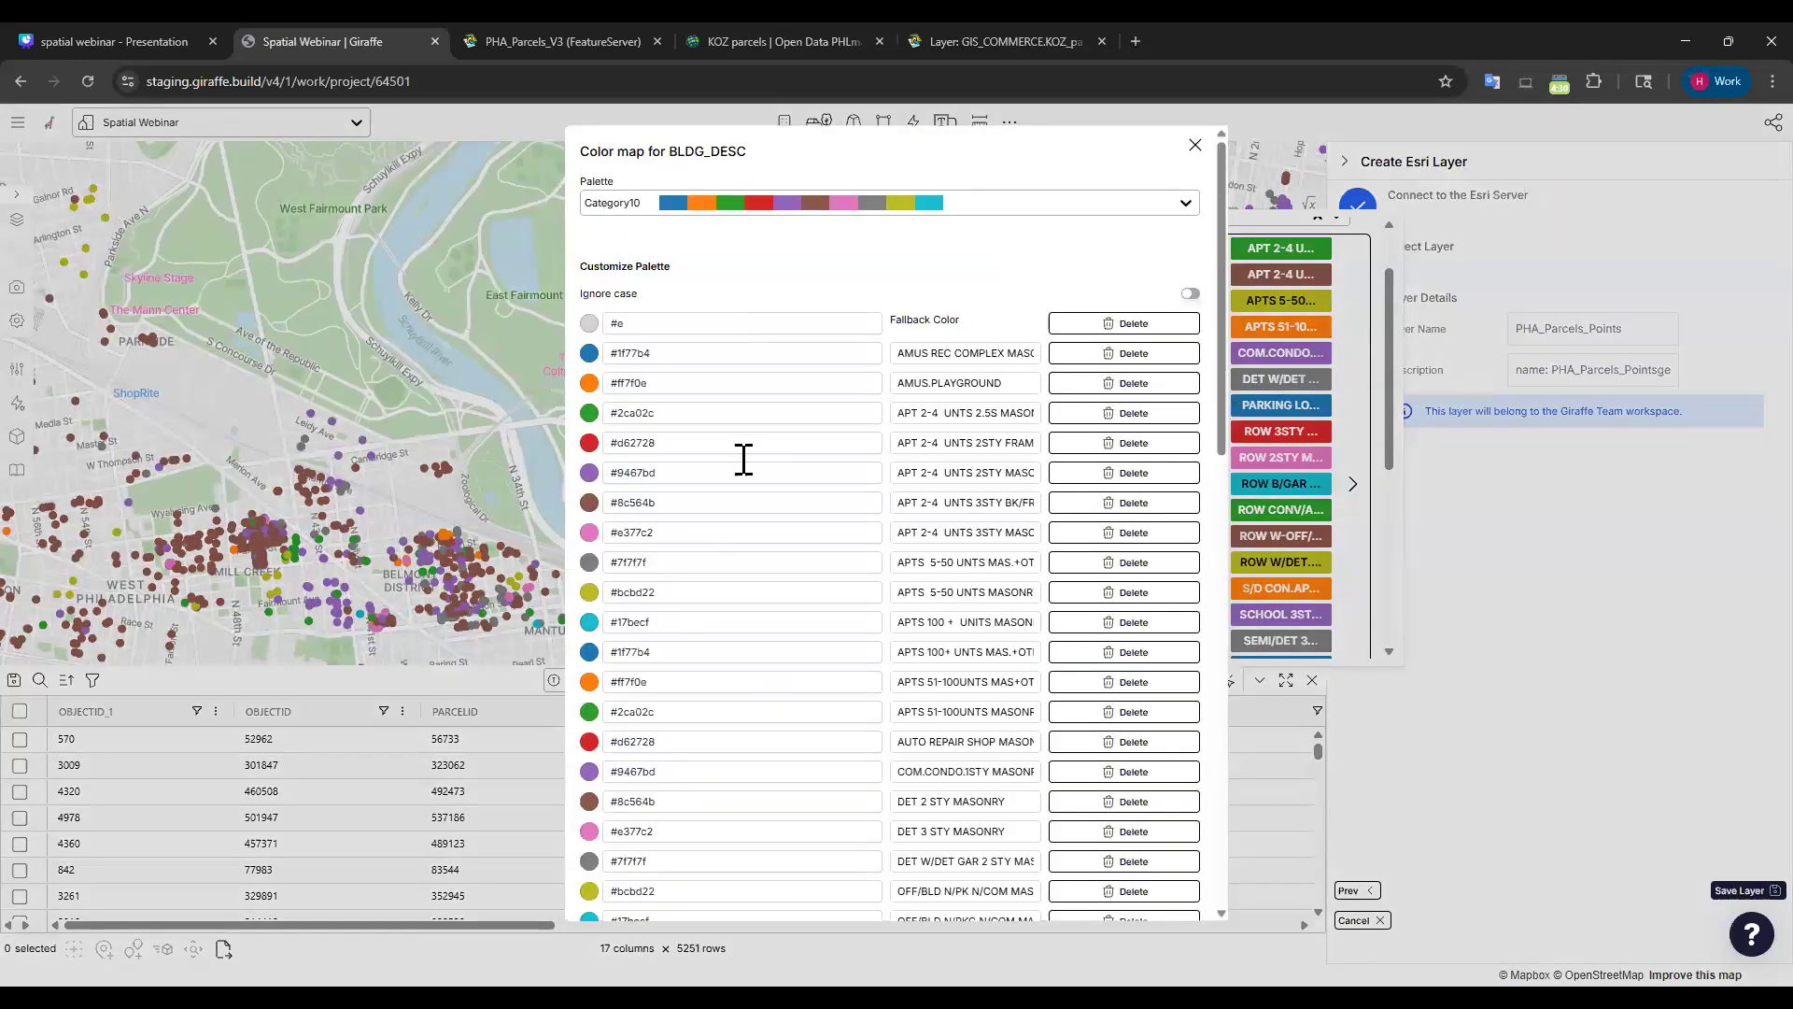
pyautogui.scroll(-5, 724, 408)
pyautogui.scroll(-8, 760, 480)
pyautogui.scroll(15, 821, 793)
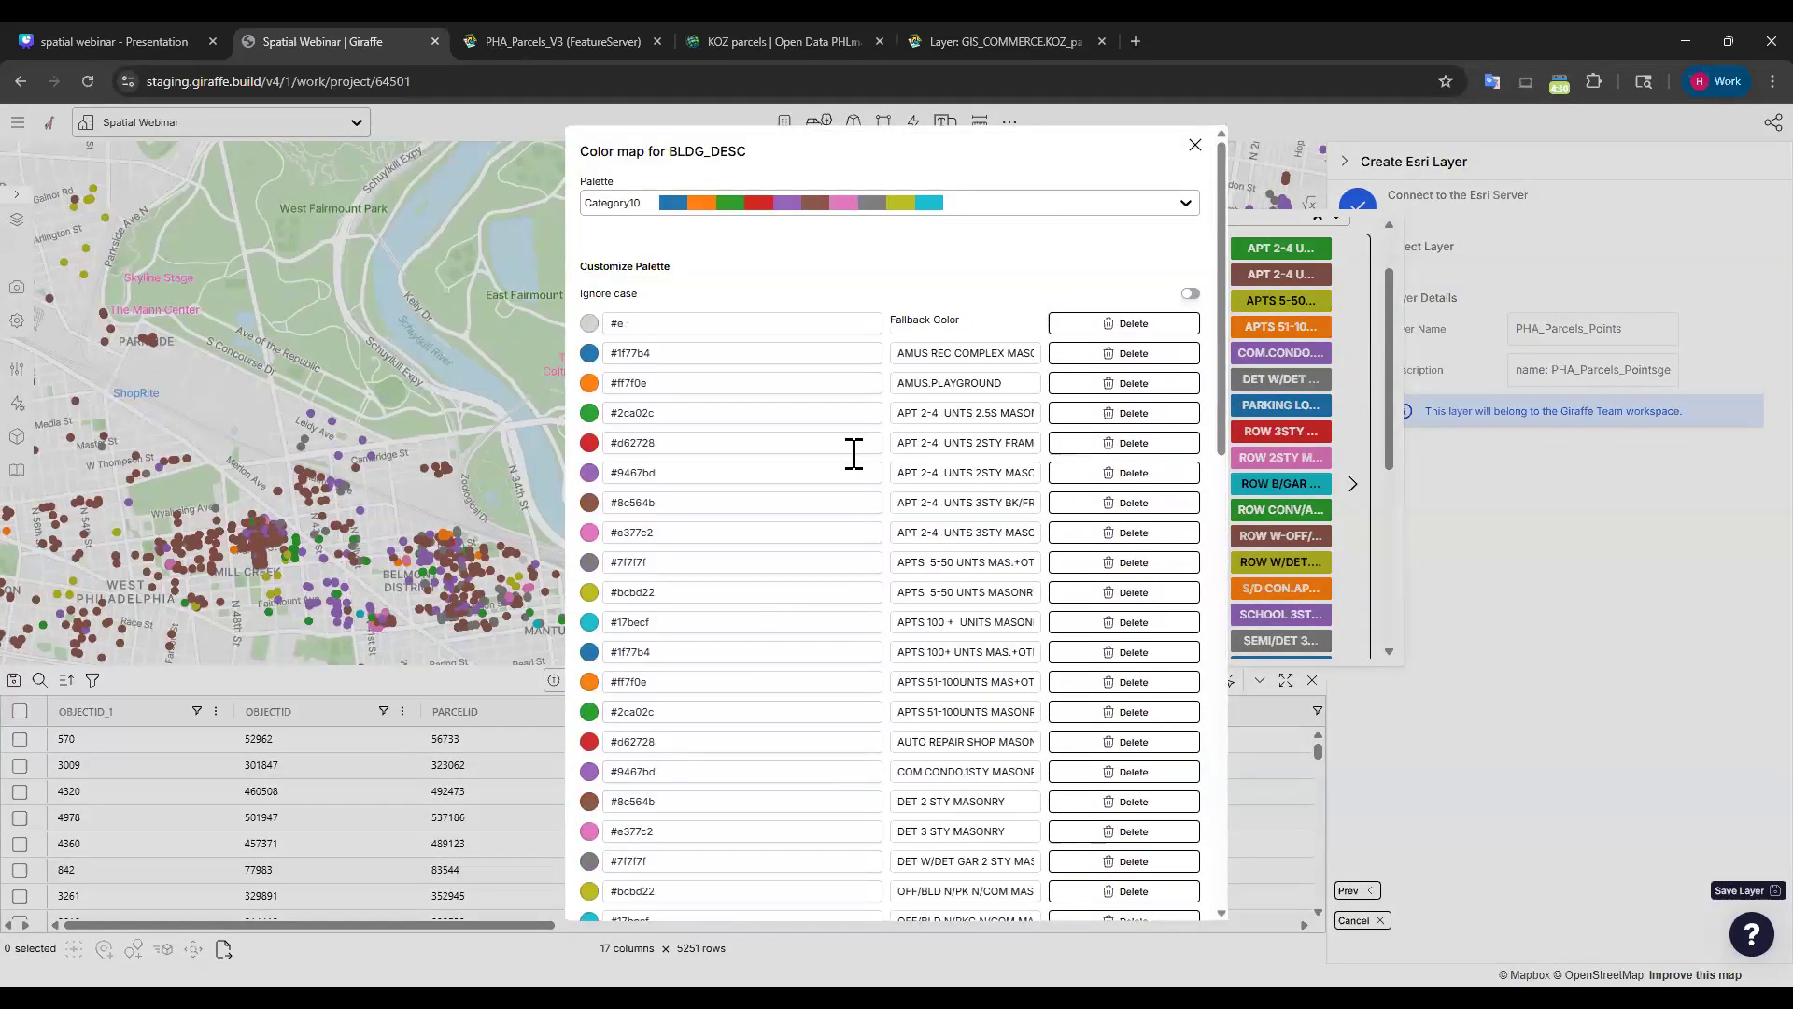
pyautogui.click(966, 203)
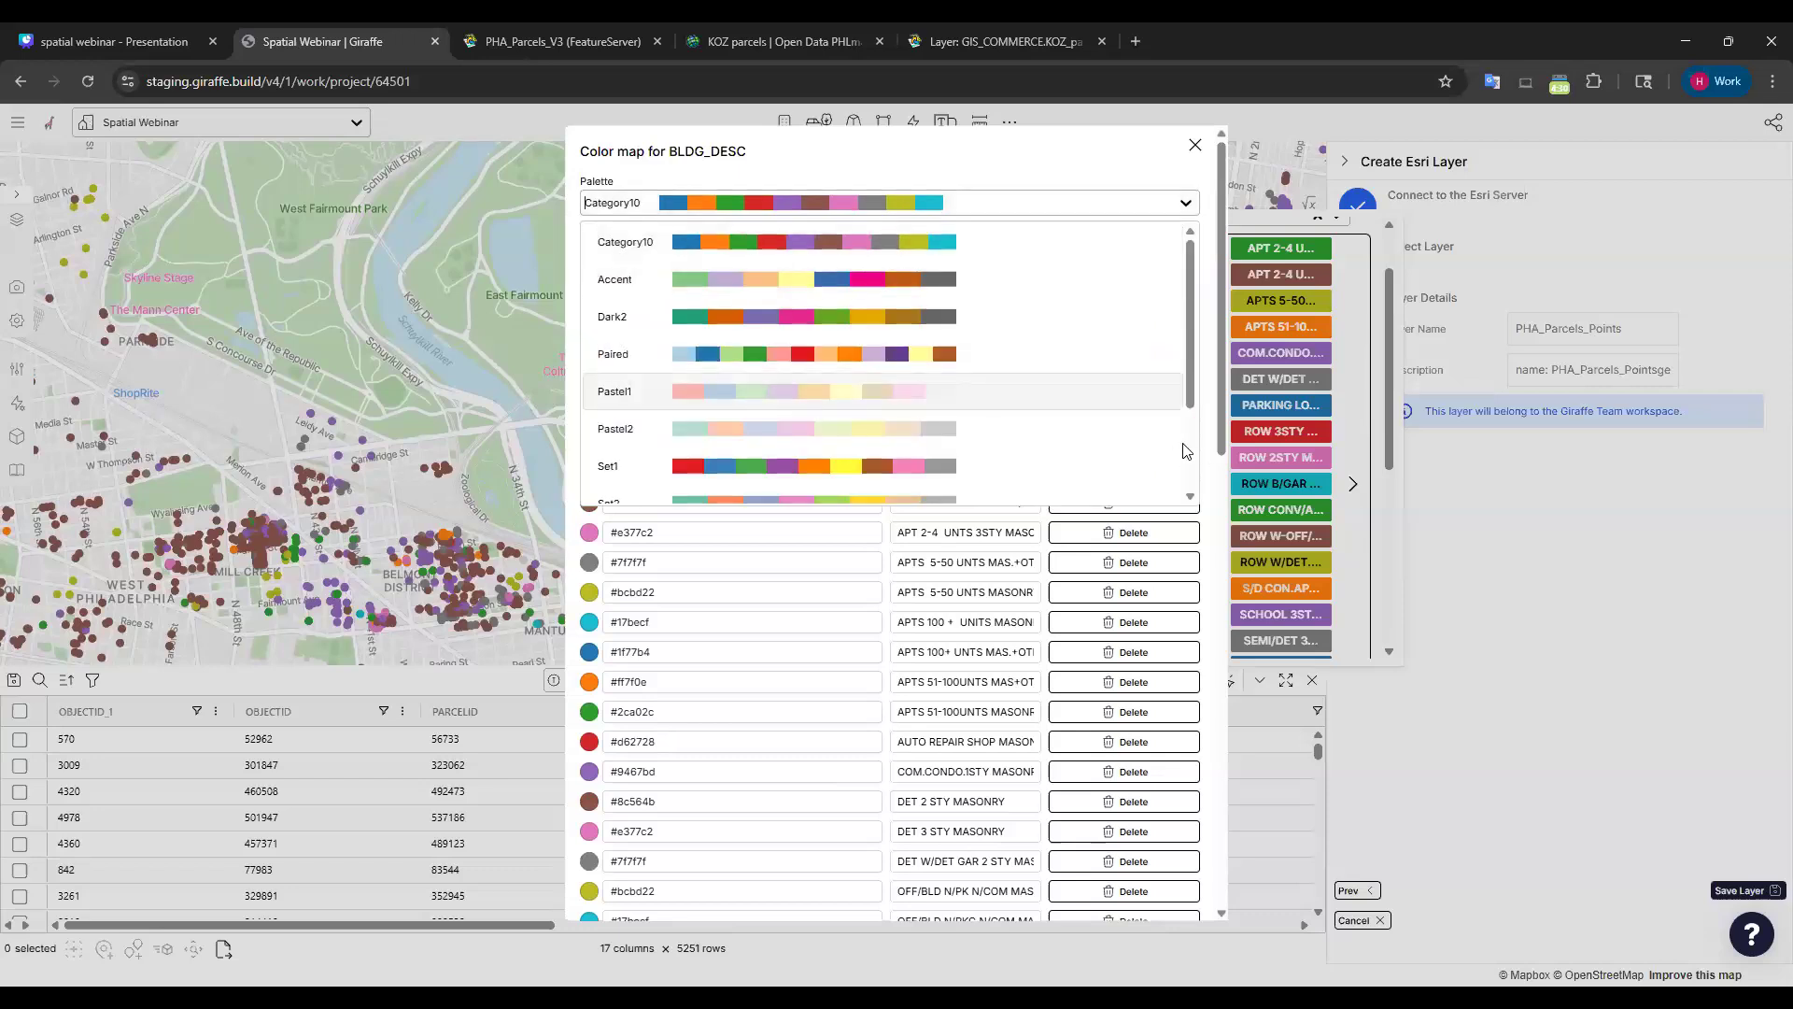
pyautogui.press('Return')
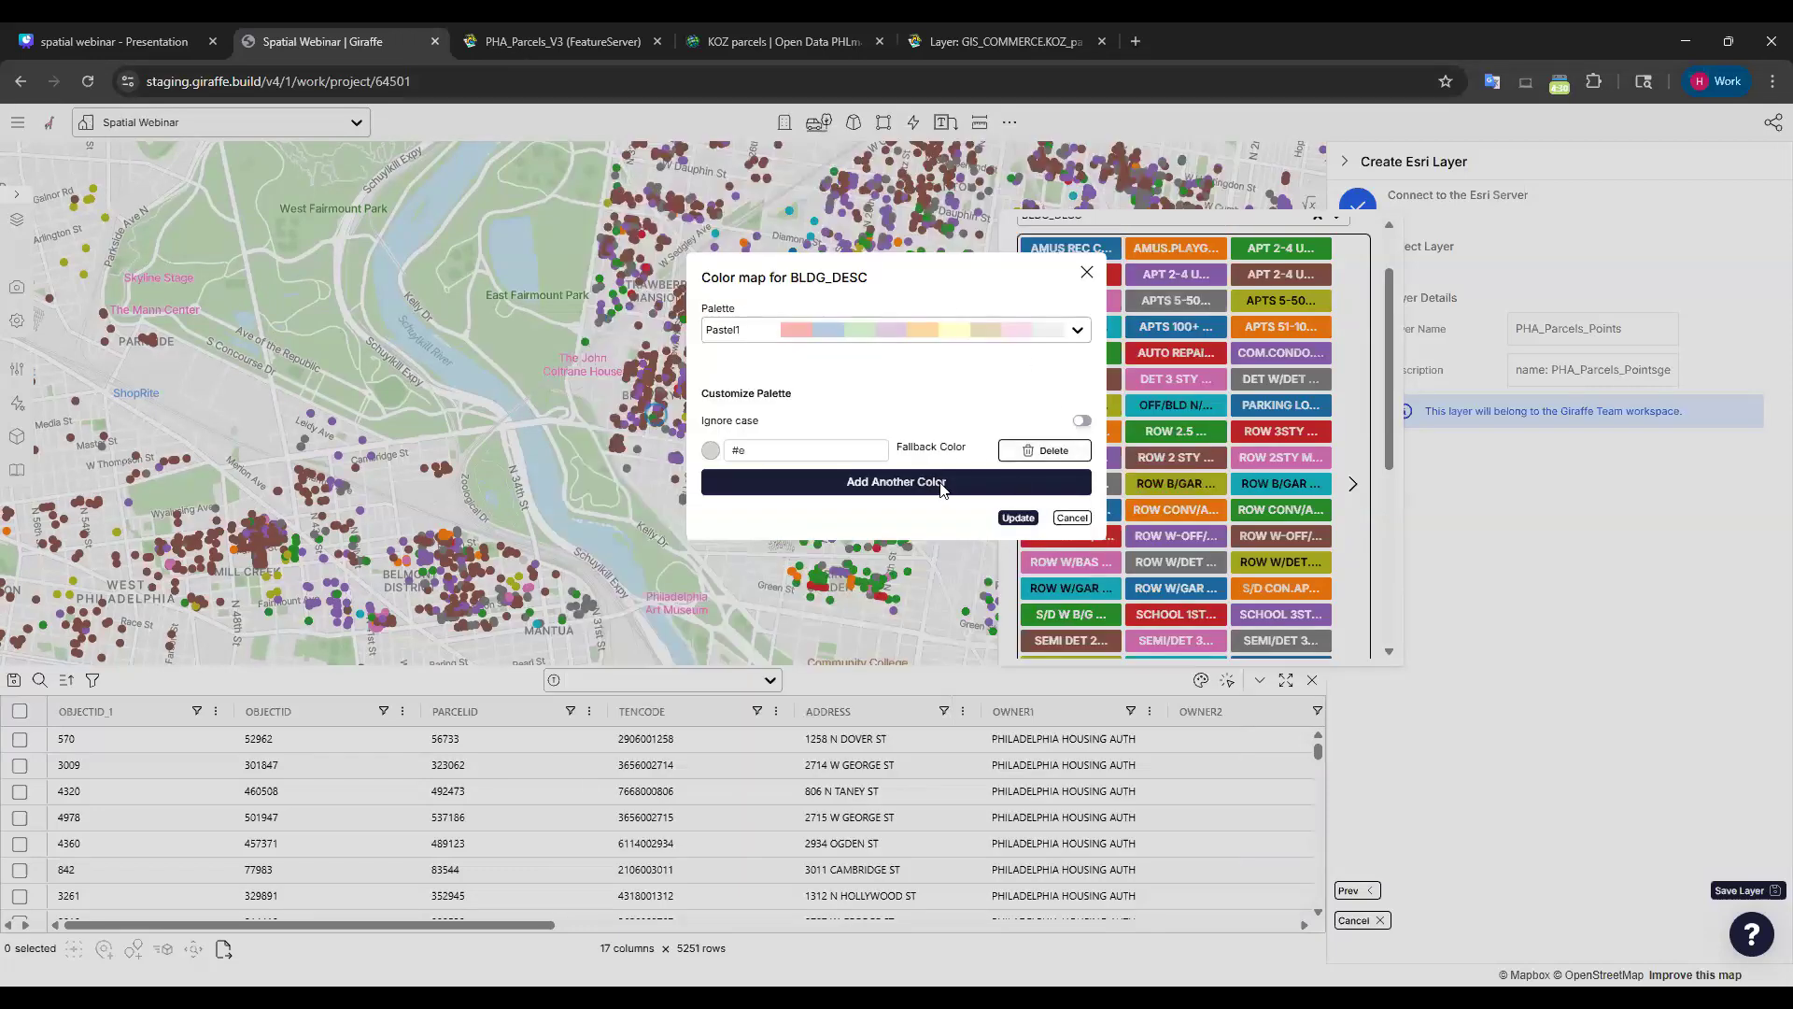
pyautogui.click(913, 320)
pyautogui.click(891, 557)
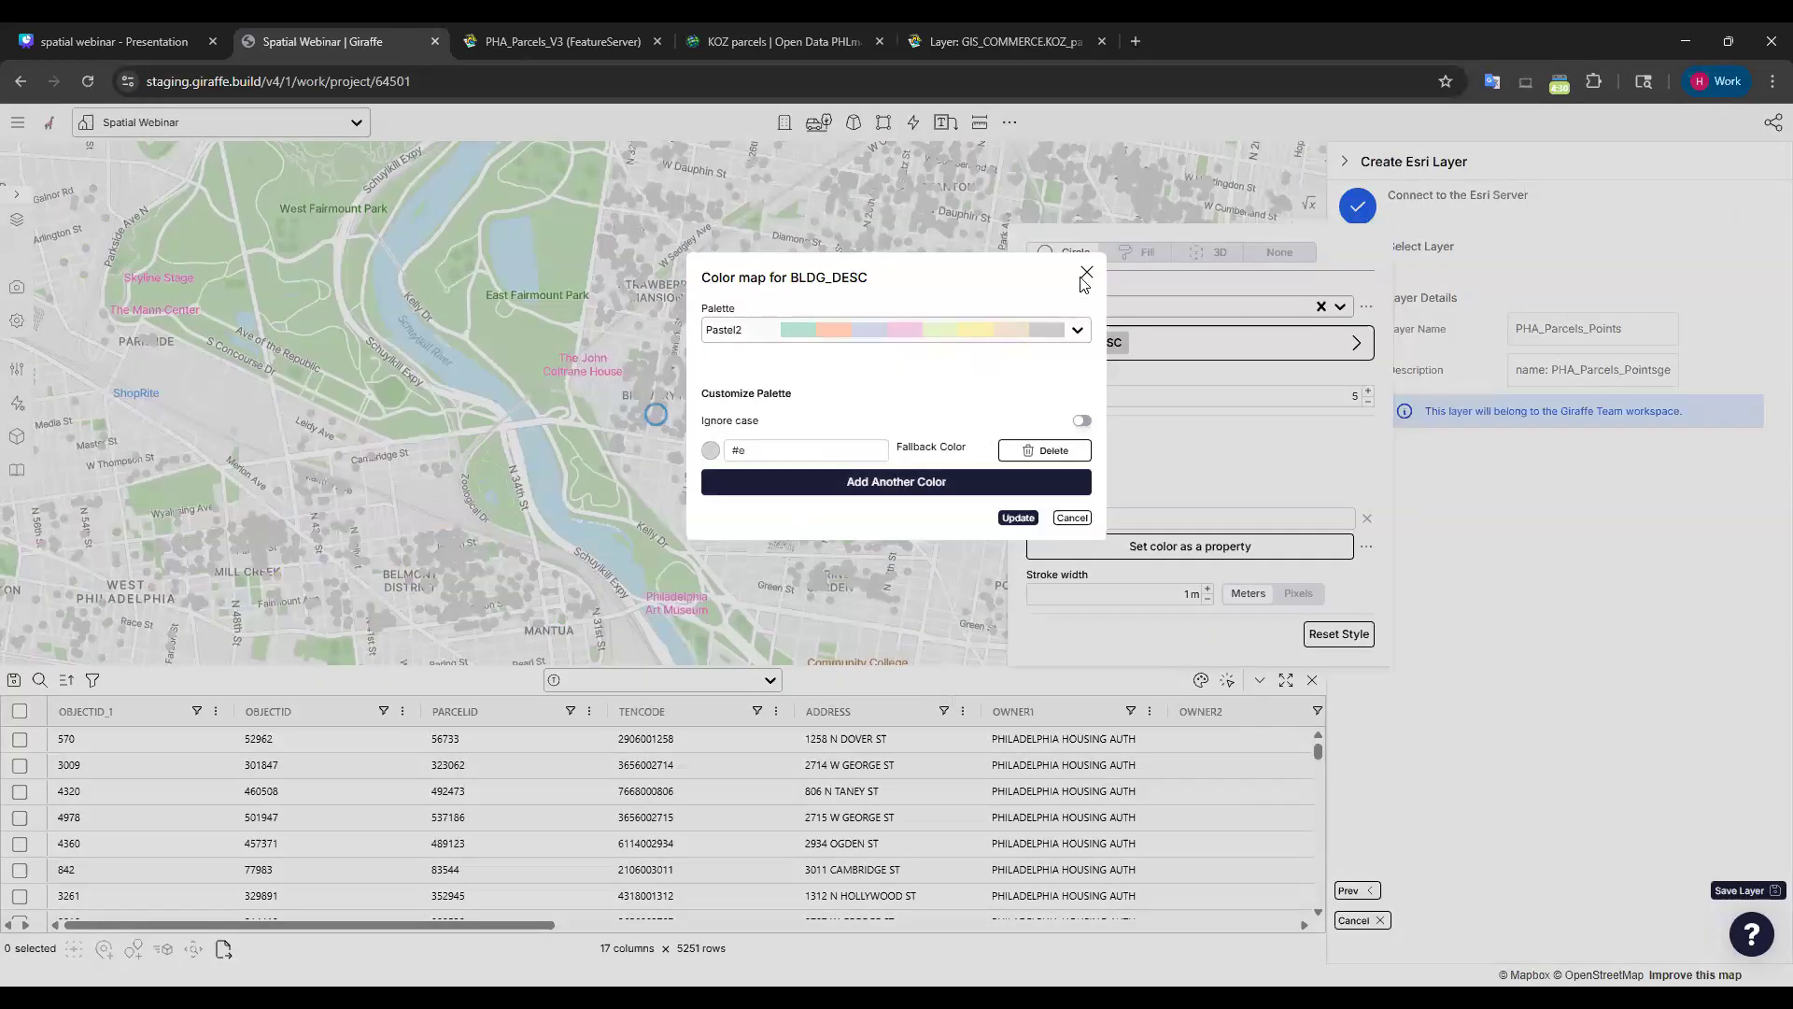
pyautogui.click(1086, 272)
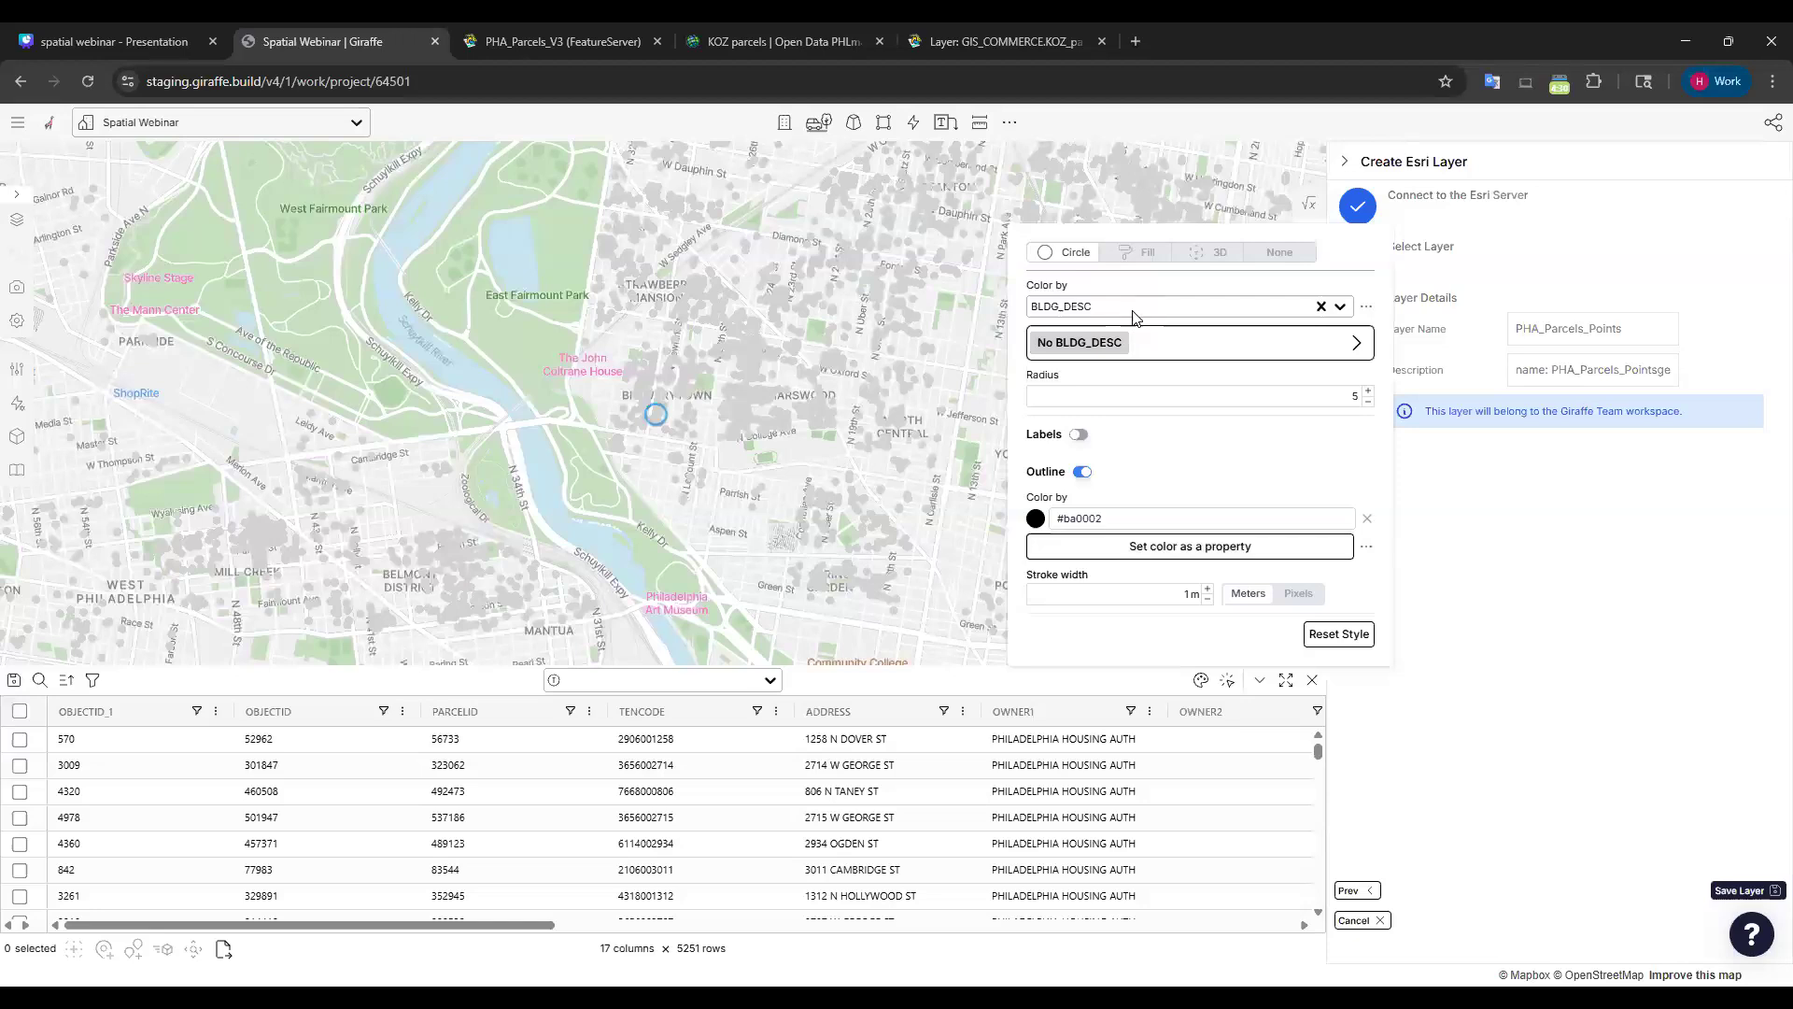
# Re-pick BLDG_DESC, change the first category's colour to teal-green #1fb57a, and apply the update.
pyautogui.click(1133, 311)
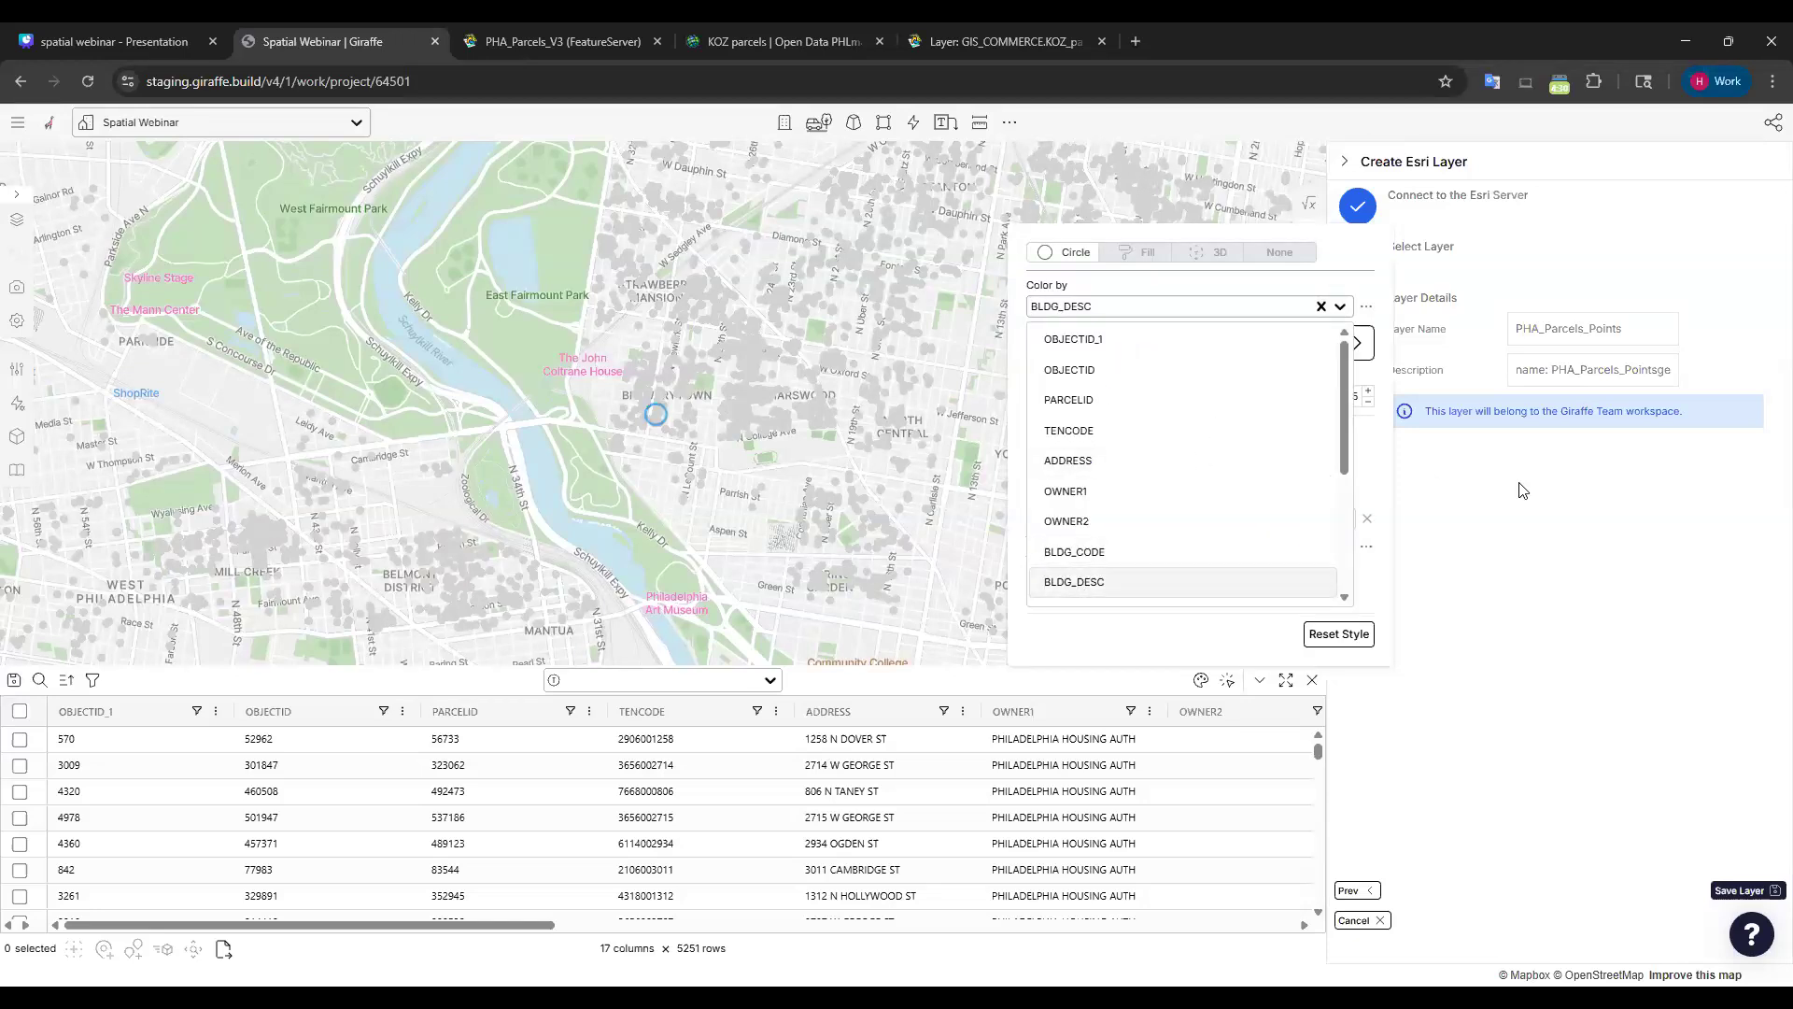
pyautogui.scroll(-5, 1162, 418)
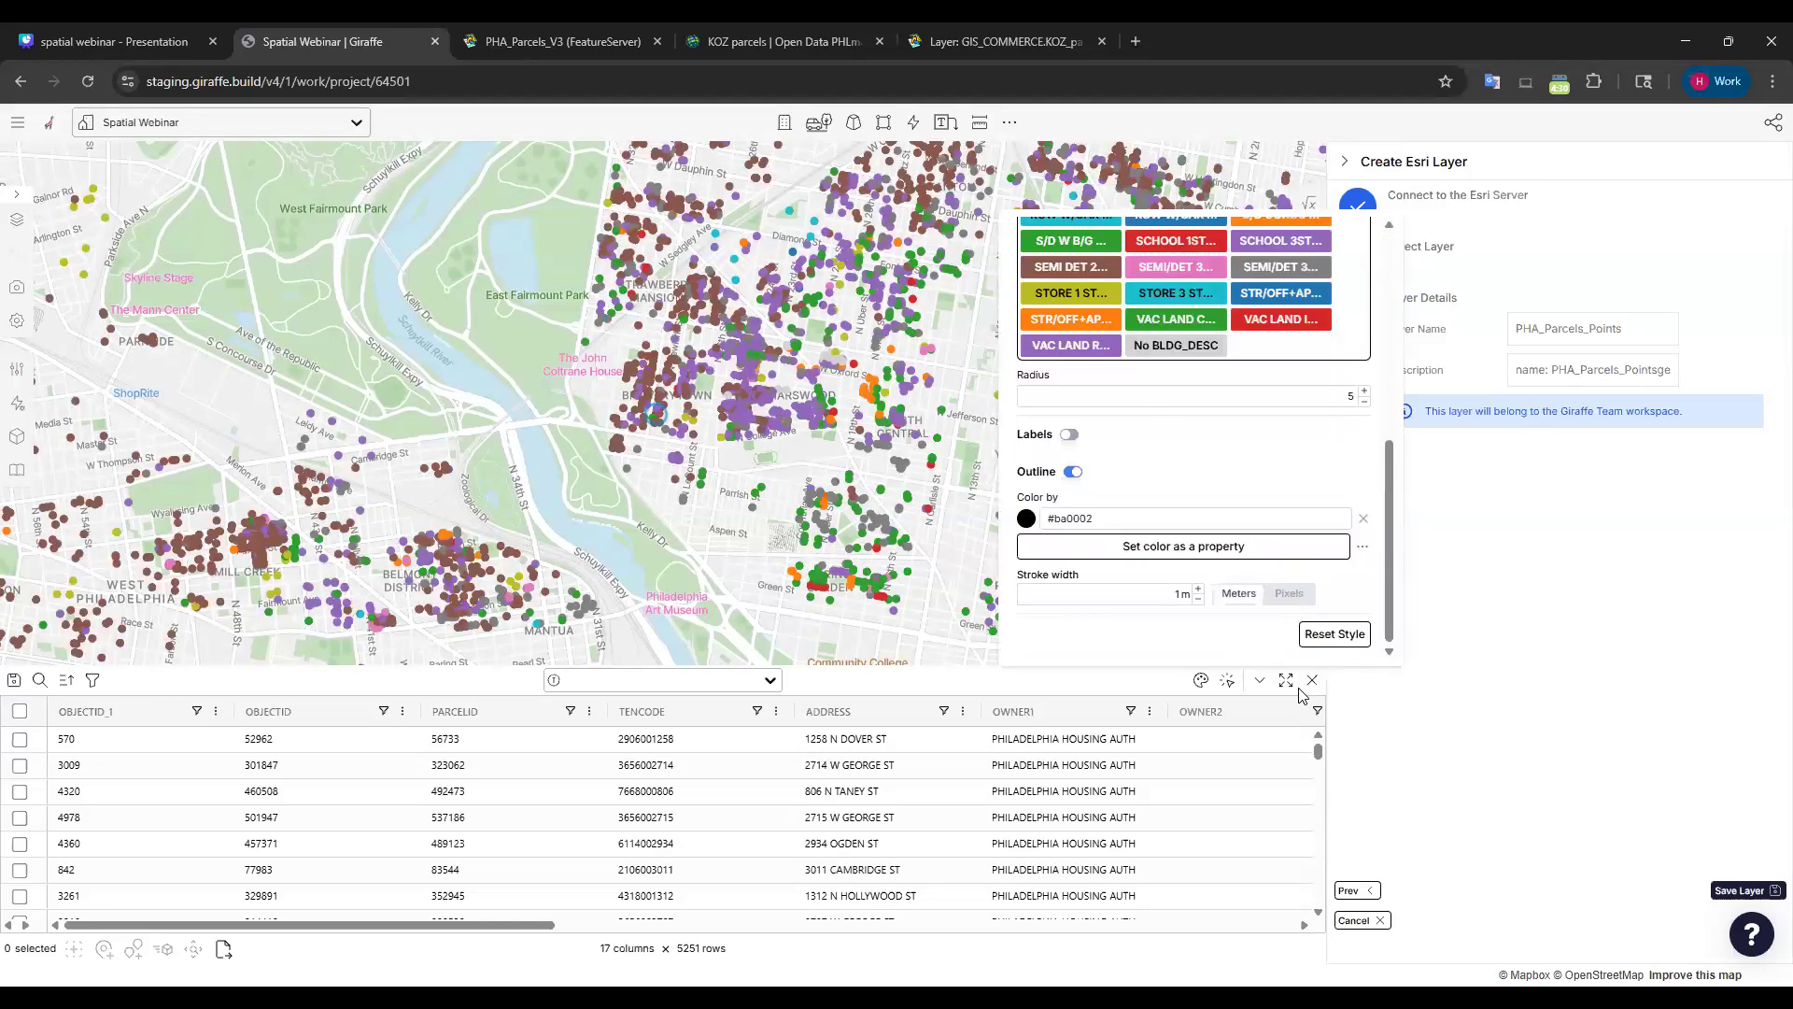
pyautogui.click(1128, 305)
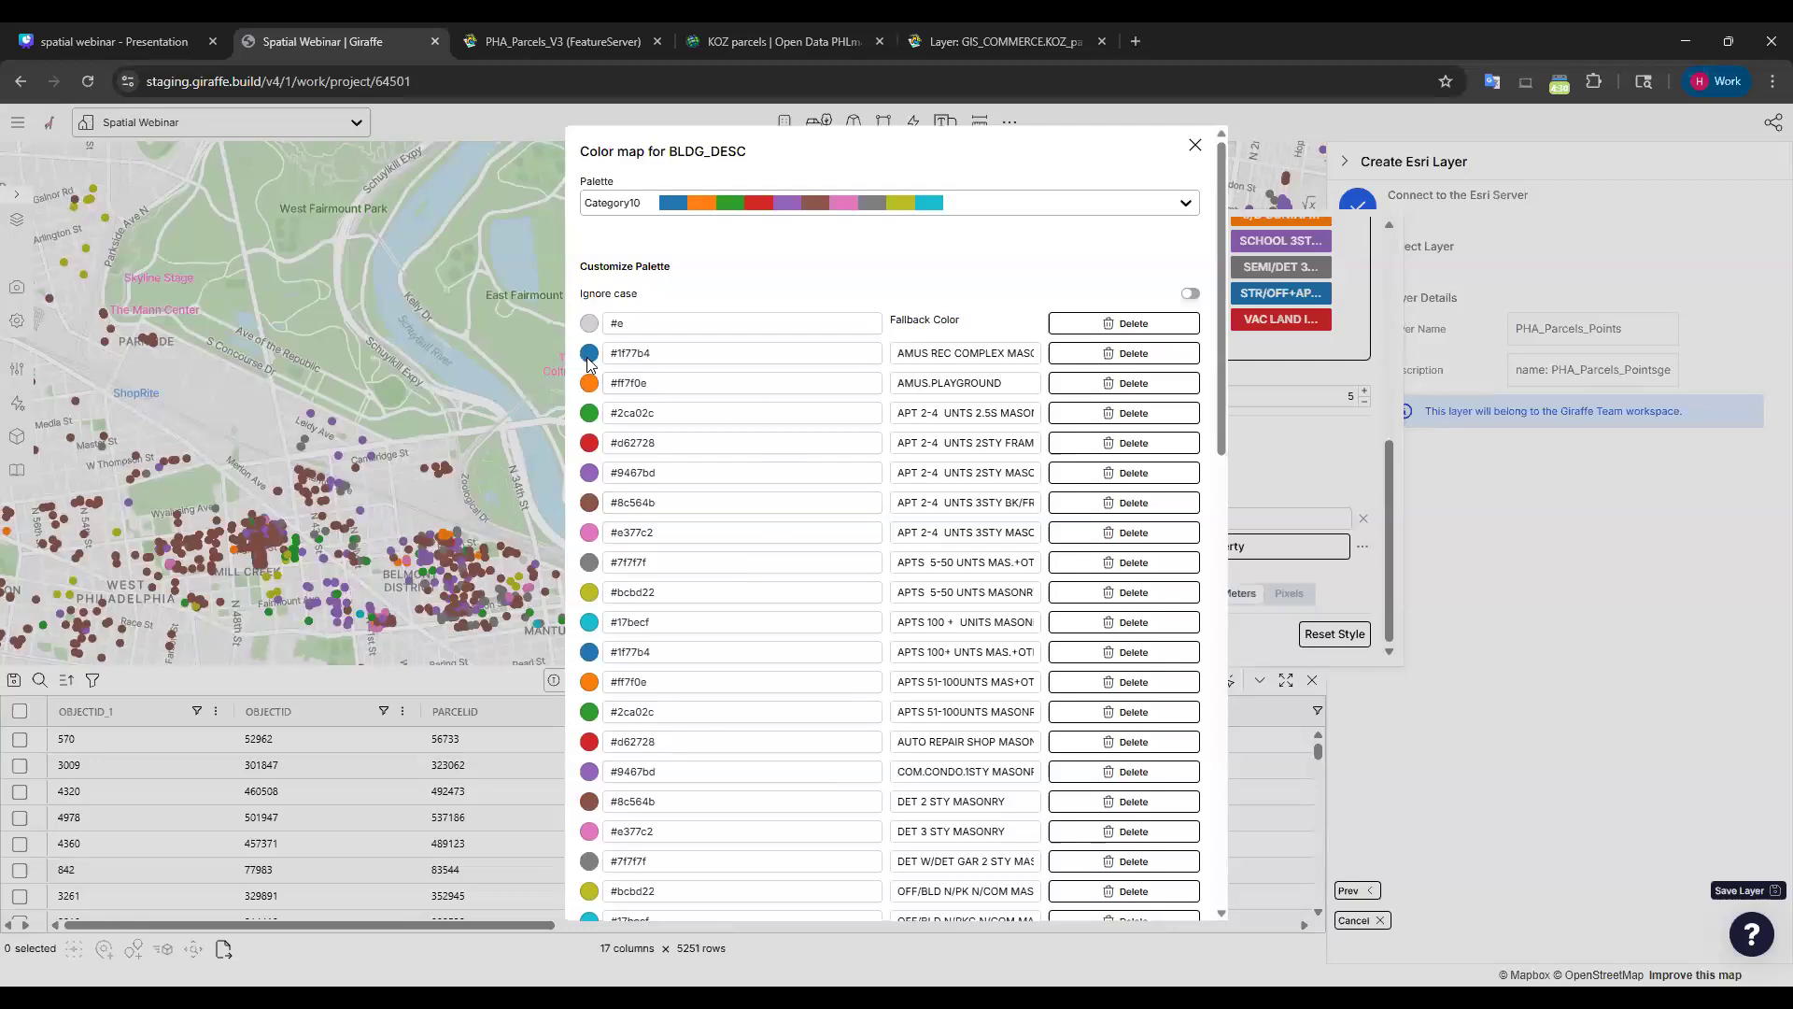
pyautogui.click(589, 353)
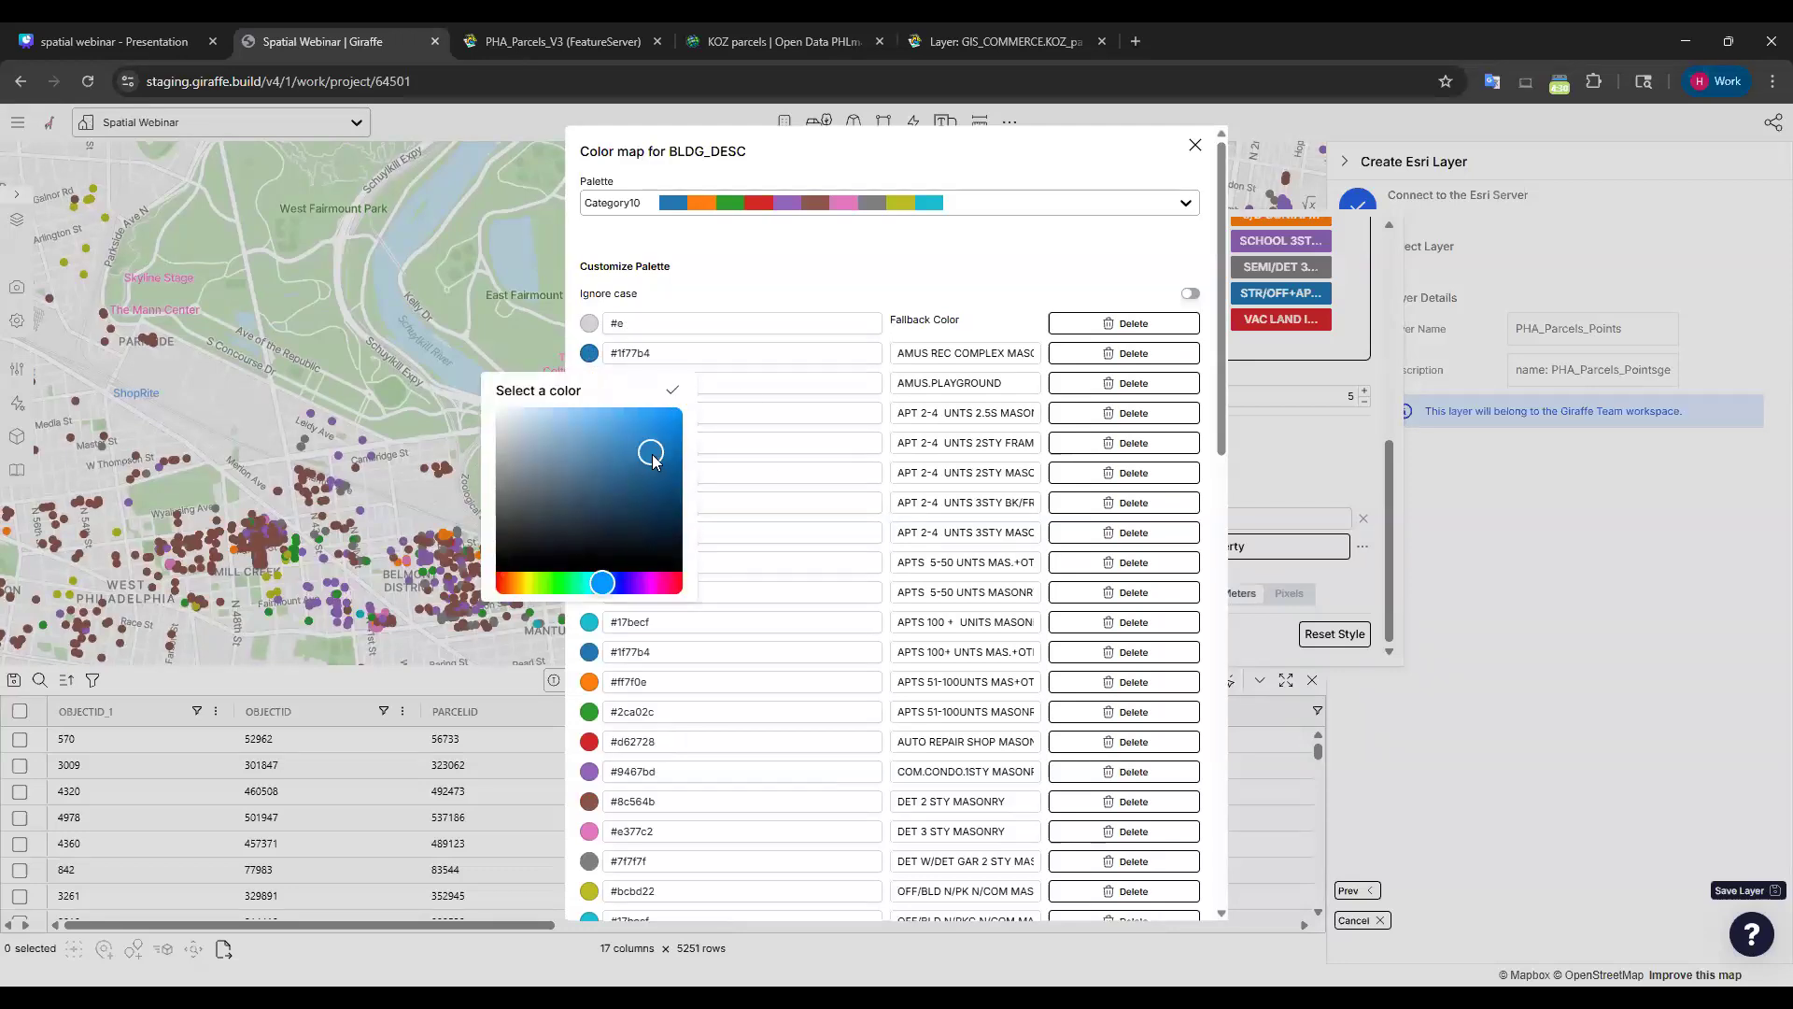
pyautogui.click(579, 589)
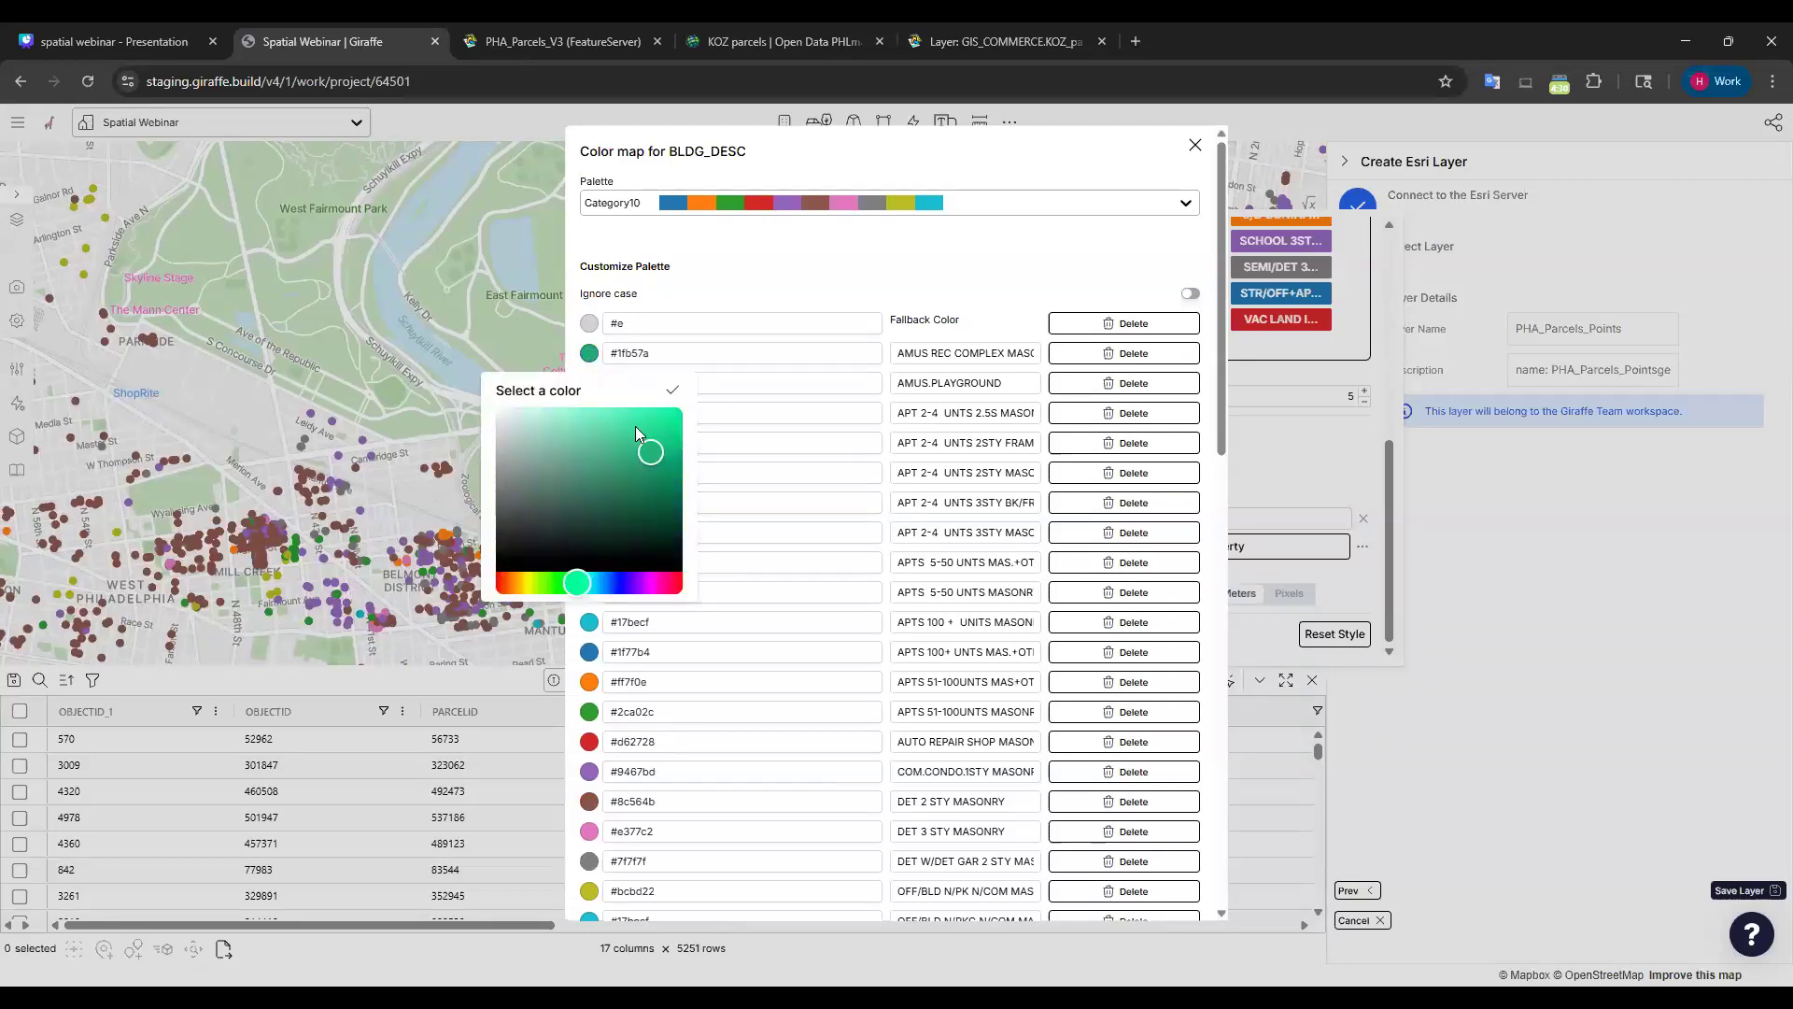
pyautogui.click(670, 392)
pyautogui.scroll(-10, 996, 664)
pyautogui.click(1126, 897)
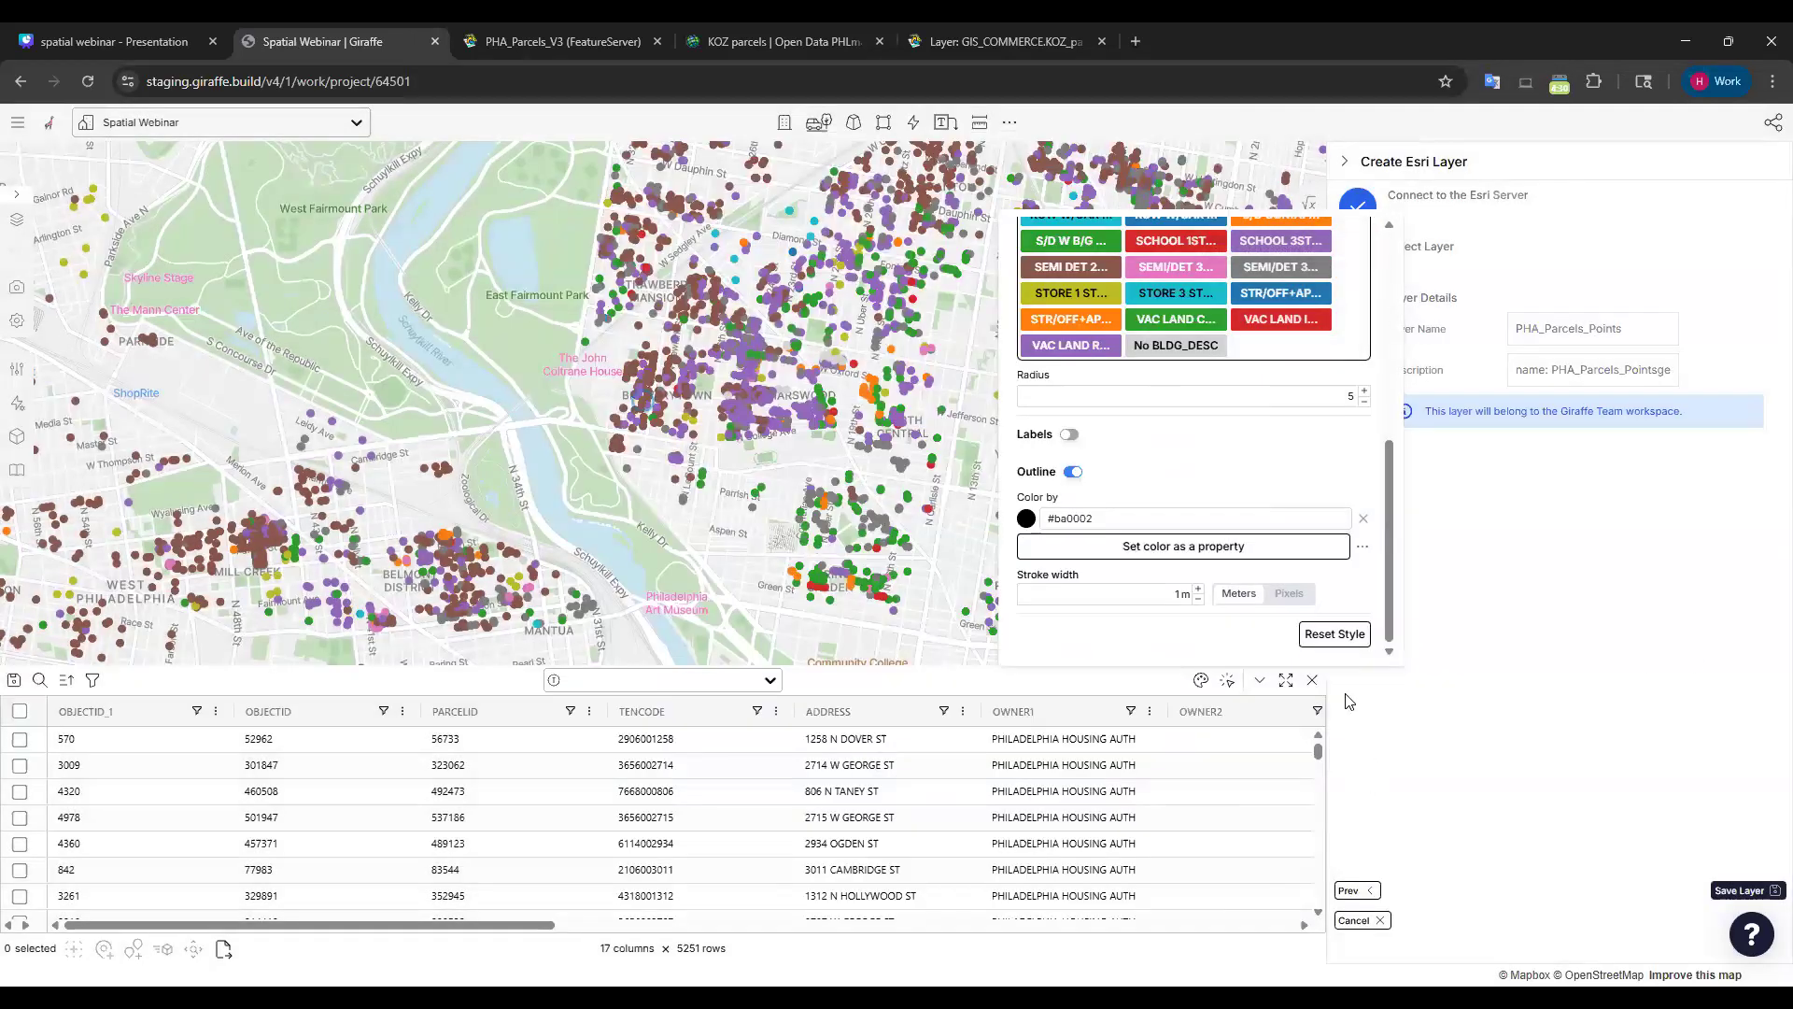
pyautogui.click(1483, 552)
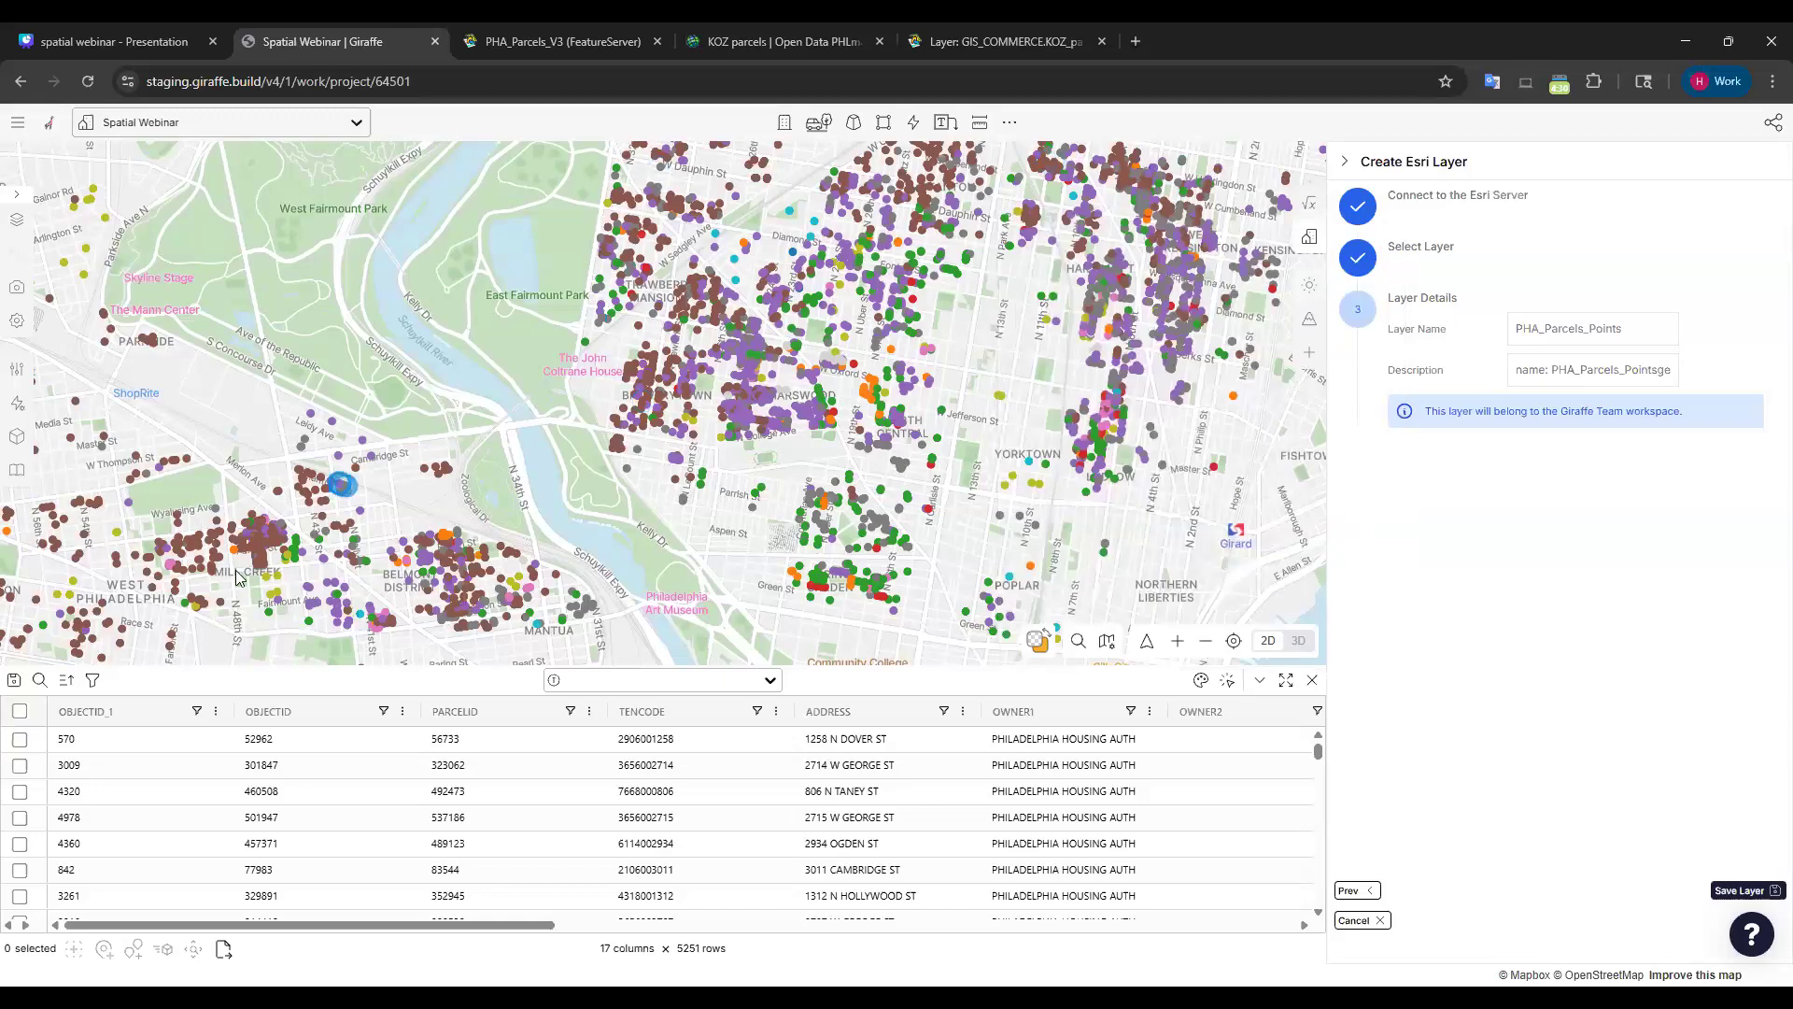
# Save the parcels layer, drag PHA_Parcels_Points above Base Map, and collapse the Base Map group.
pyautogui.click(1743, 891)
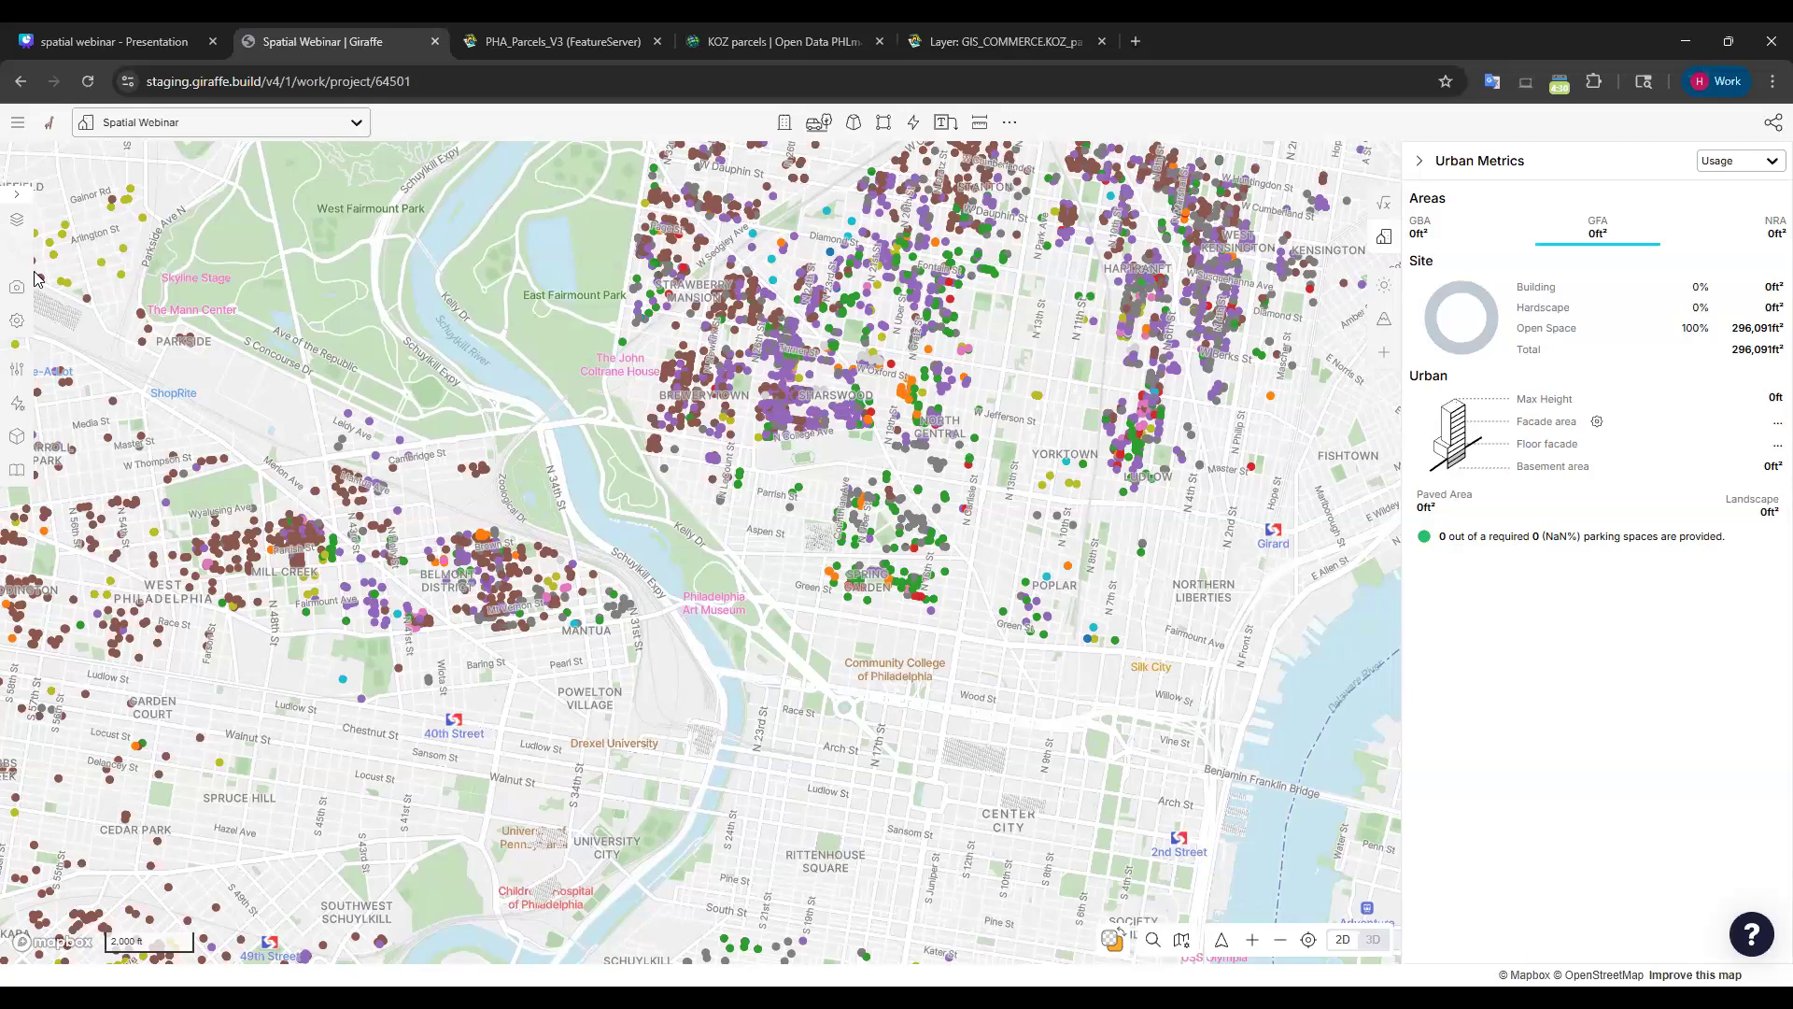
pyautogui.click(16, 218)
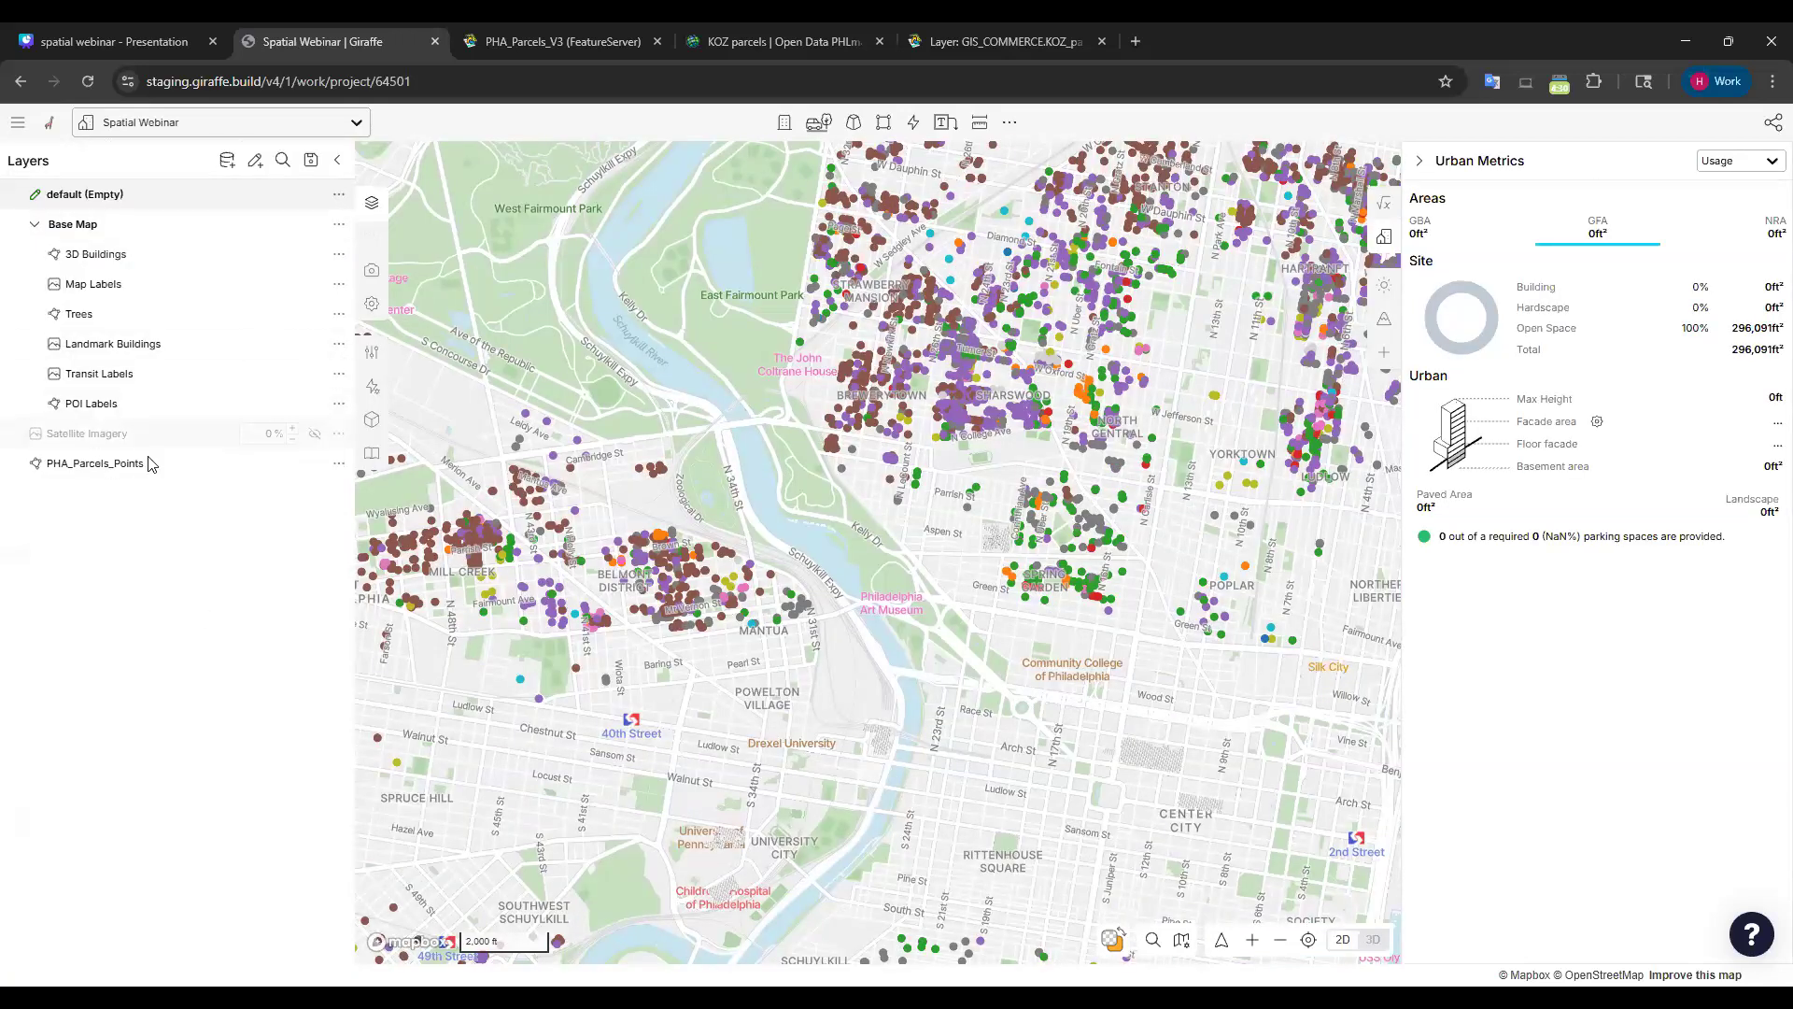
pyautogui.moveTo(23, 459); pyautogui.dragTo(70, 213)
pyautogui.click(35, 254)
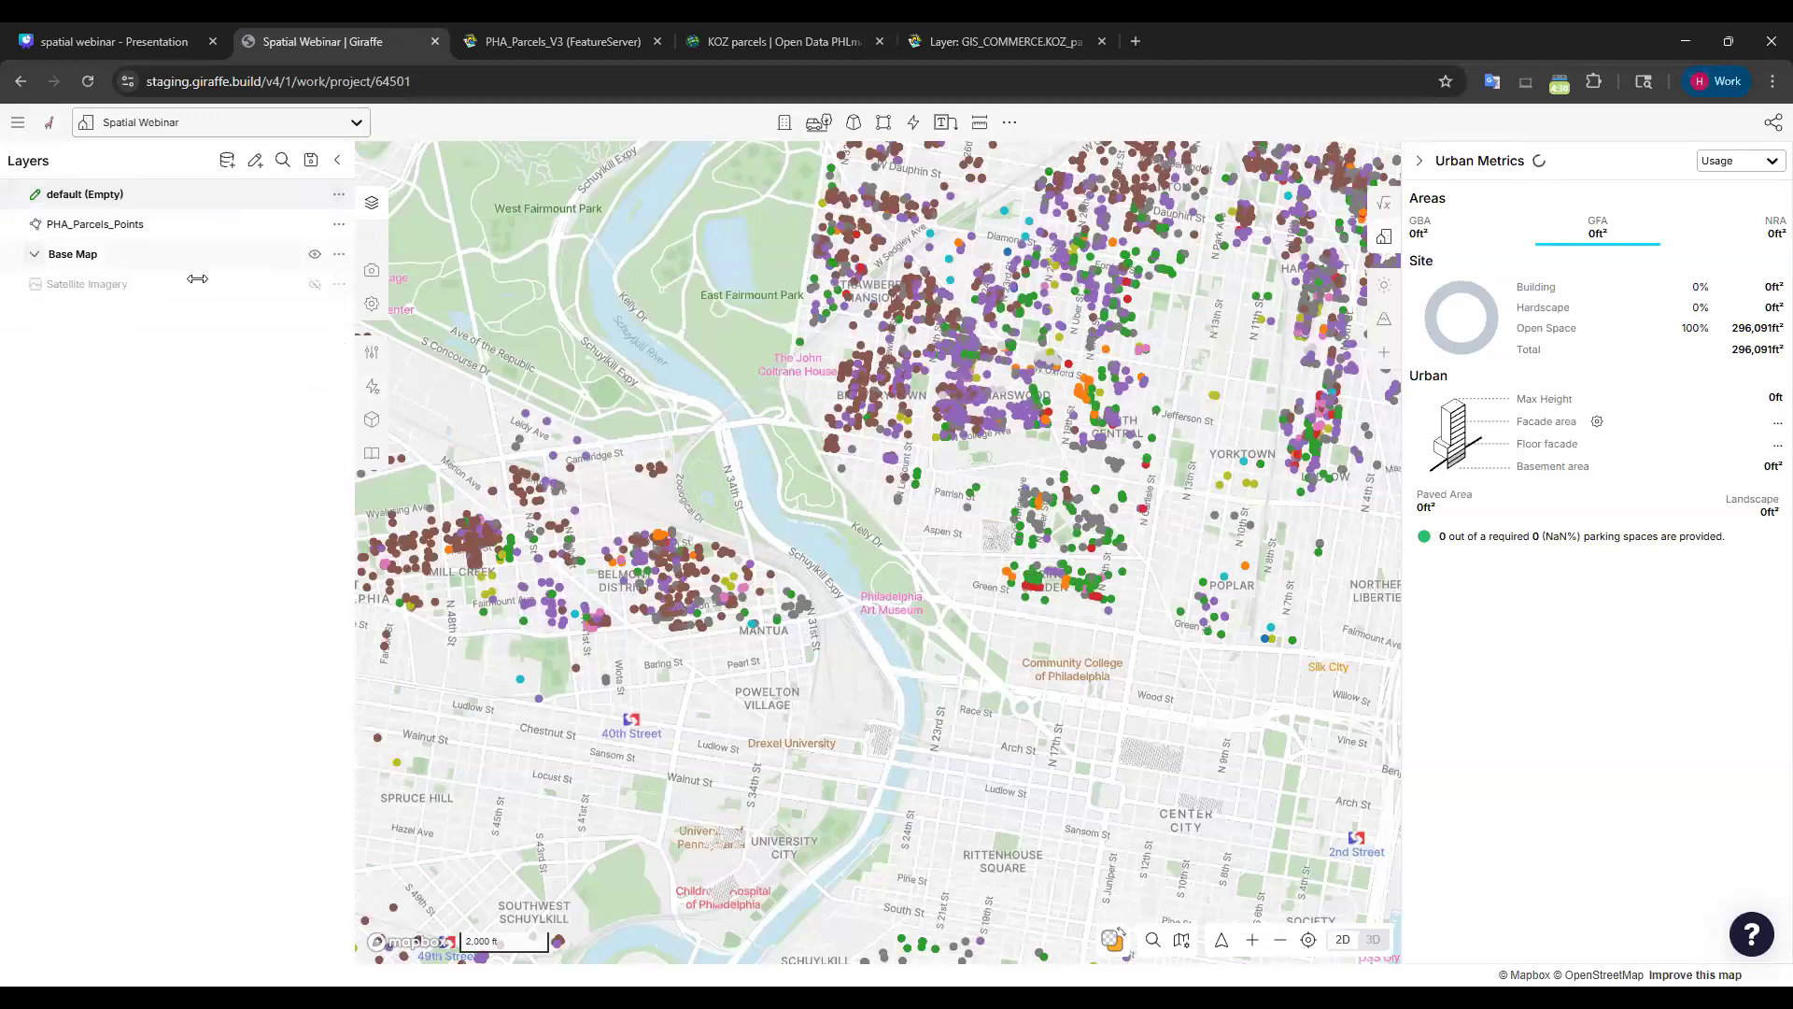
pyautogui.click(227, 159)
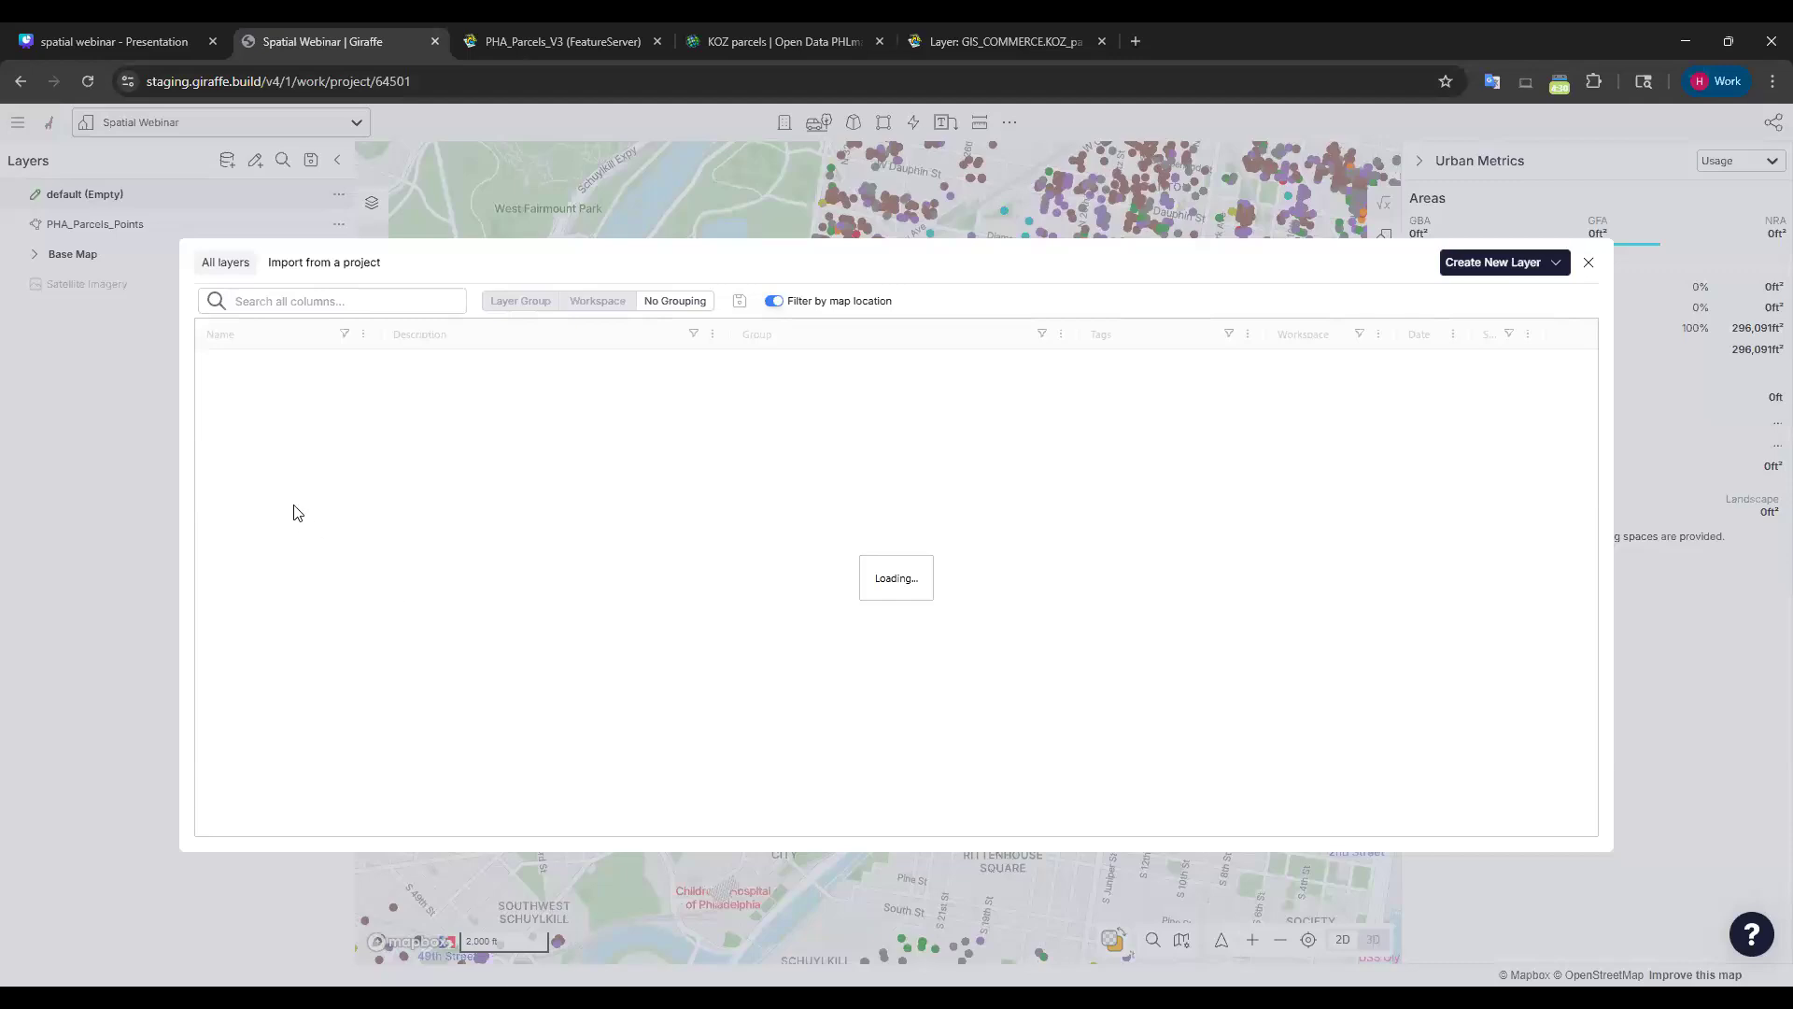
pyautogui.write('pha_pa')
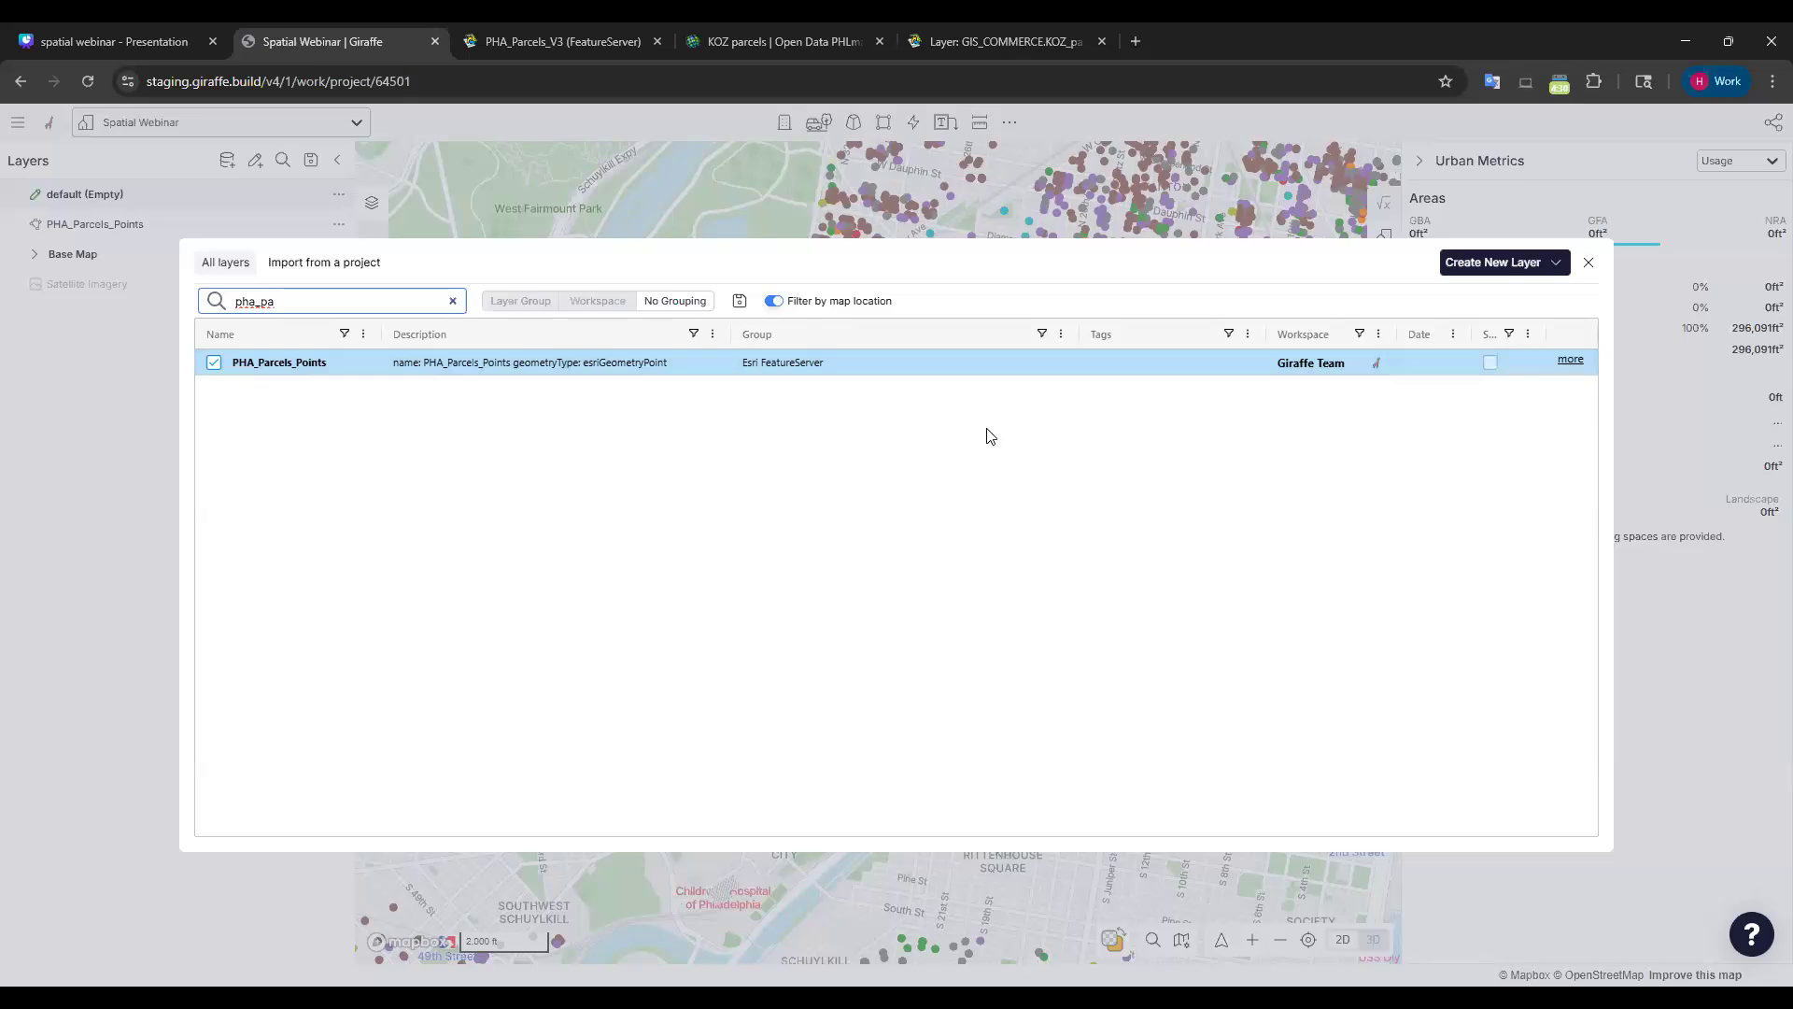
pyautogui.click(1590, 262)
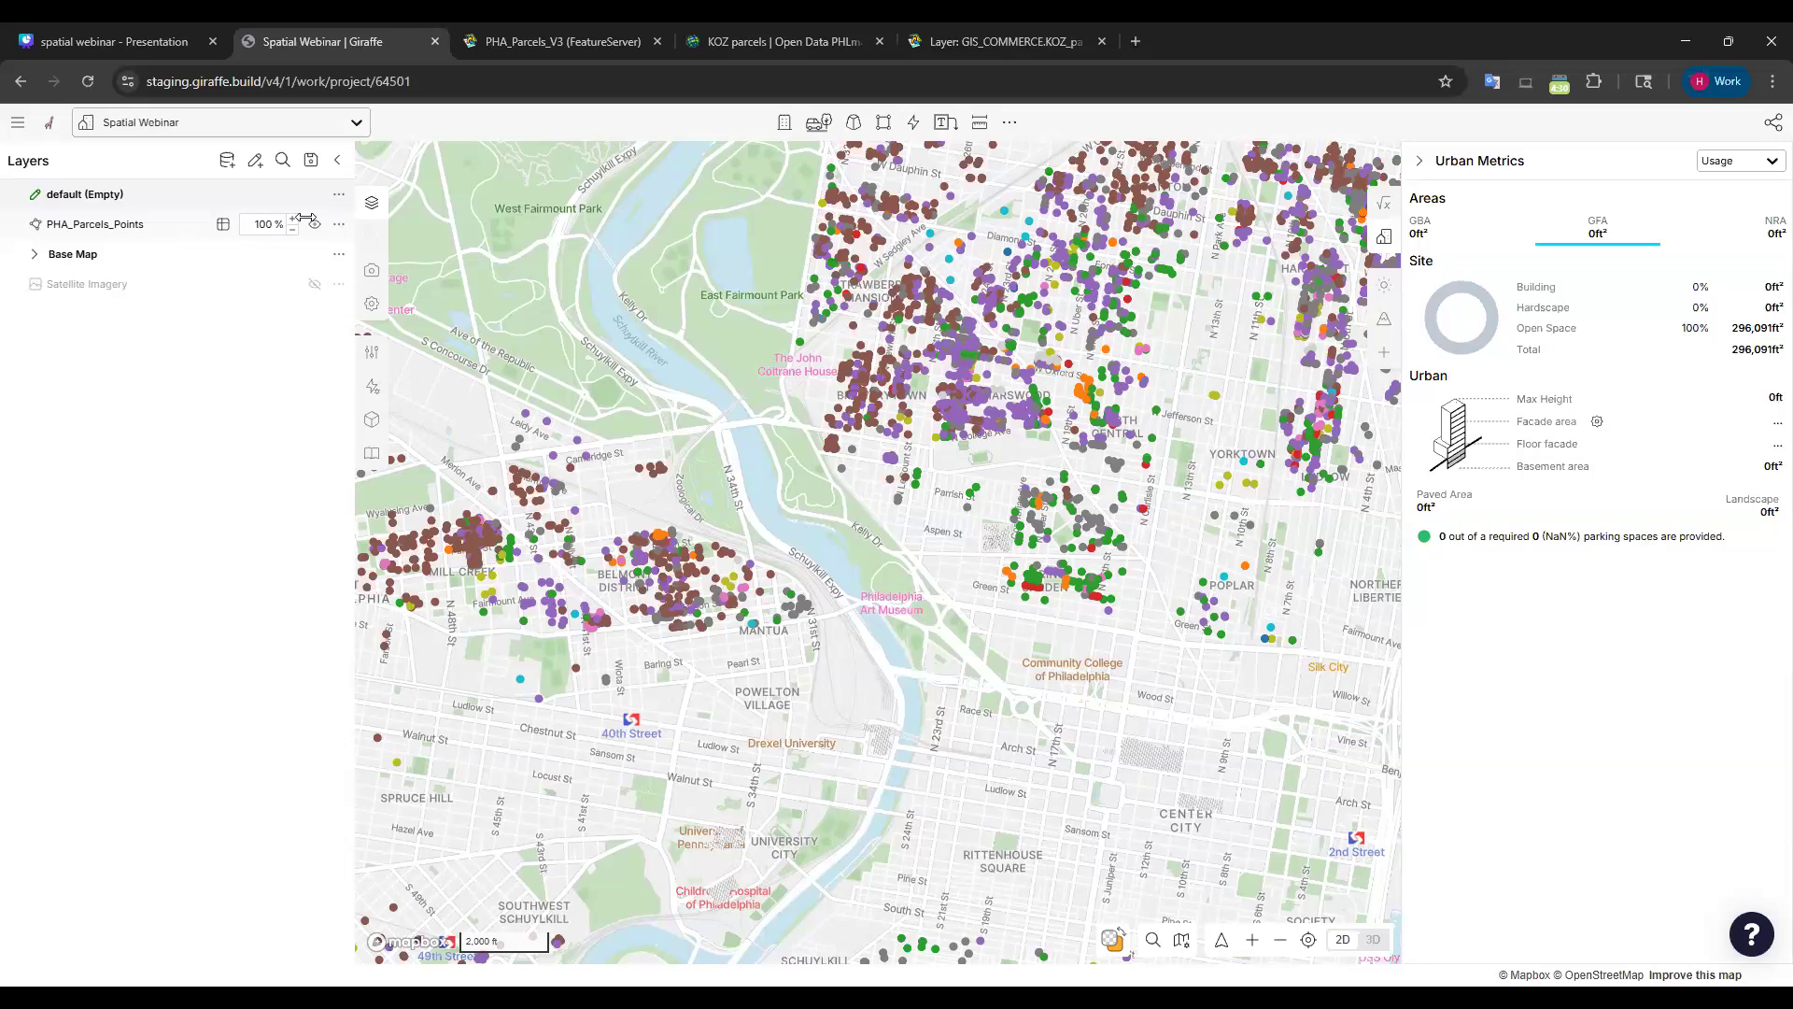
# In the layer's Manage settings, invite Giraffe USA Team and the Giraffe Team workspace to PHA_Parcels_Points.
pyautogui.click(340, 227)
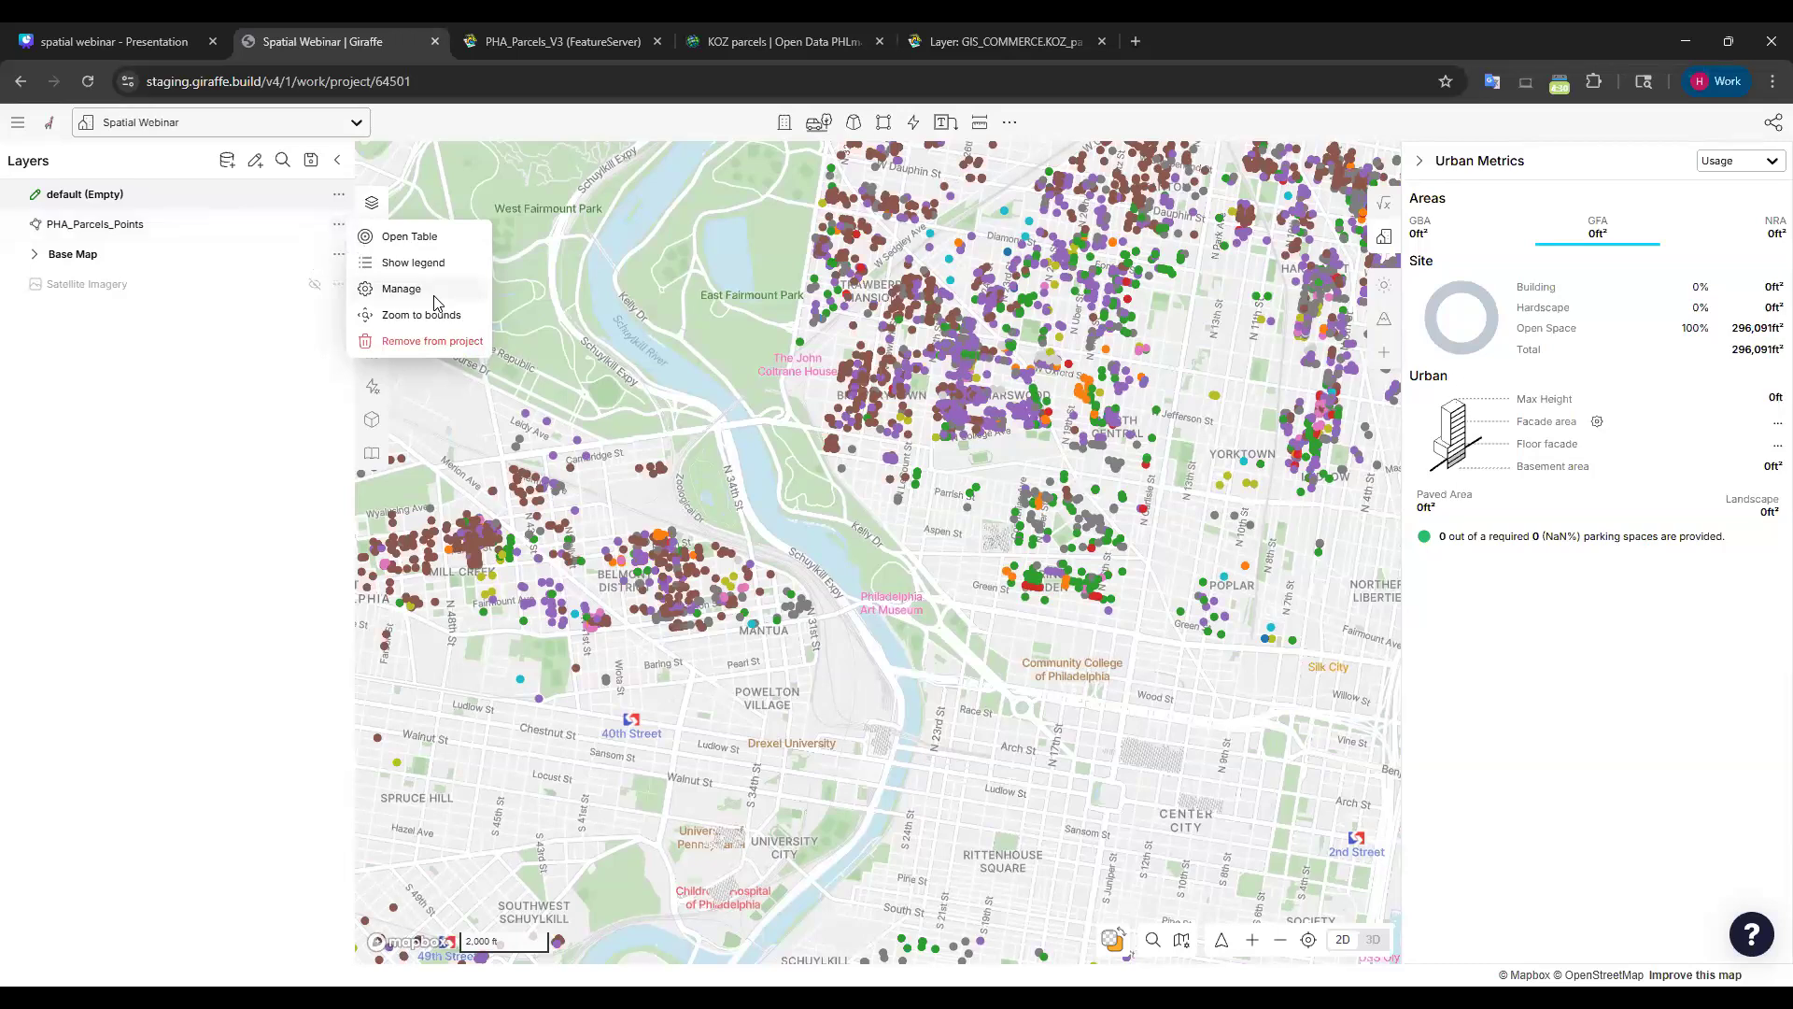
pyautogui.click(401, 289)
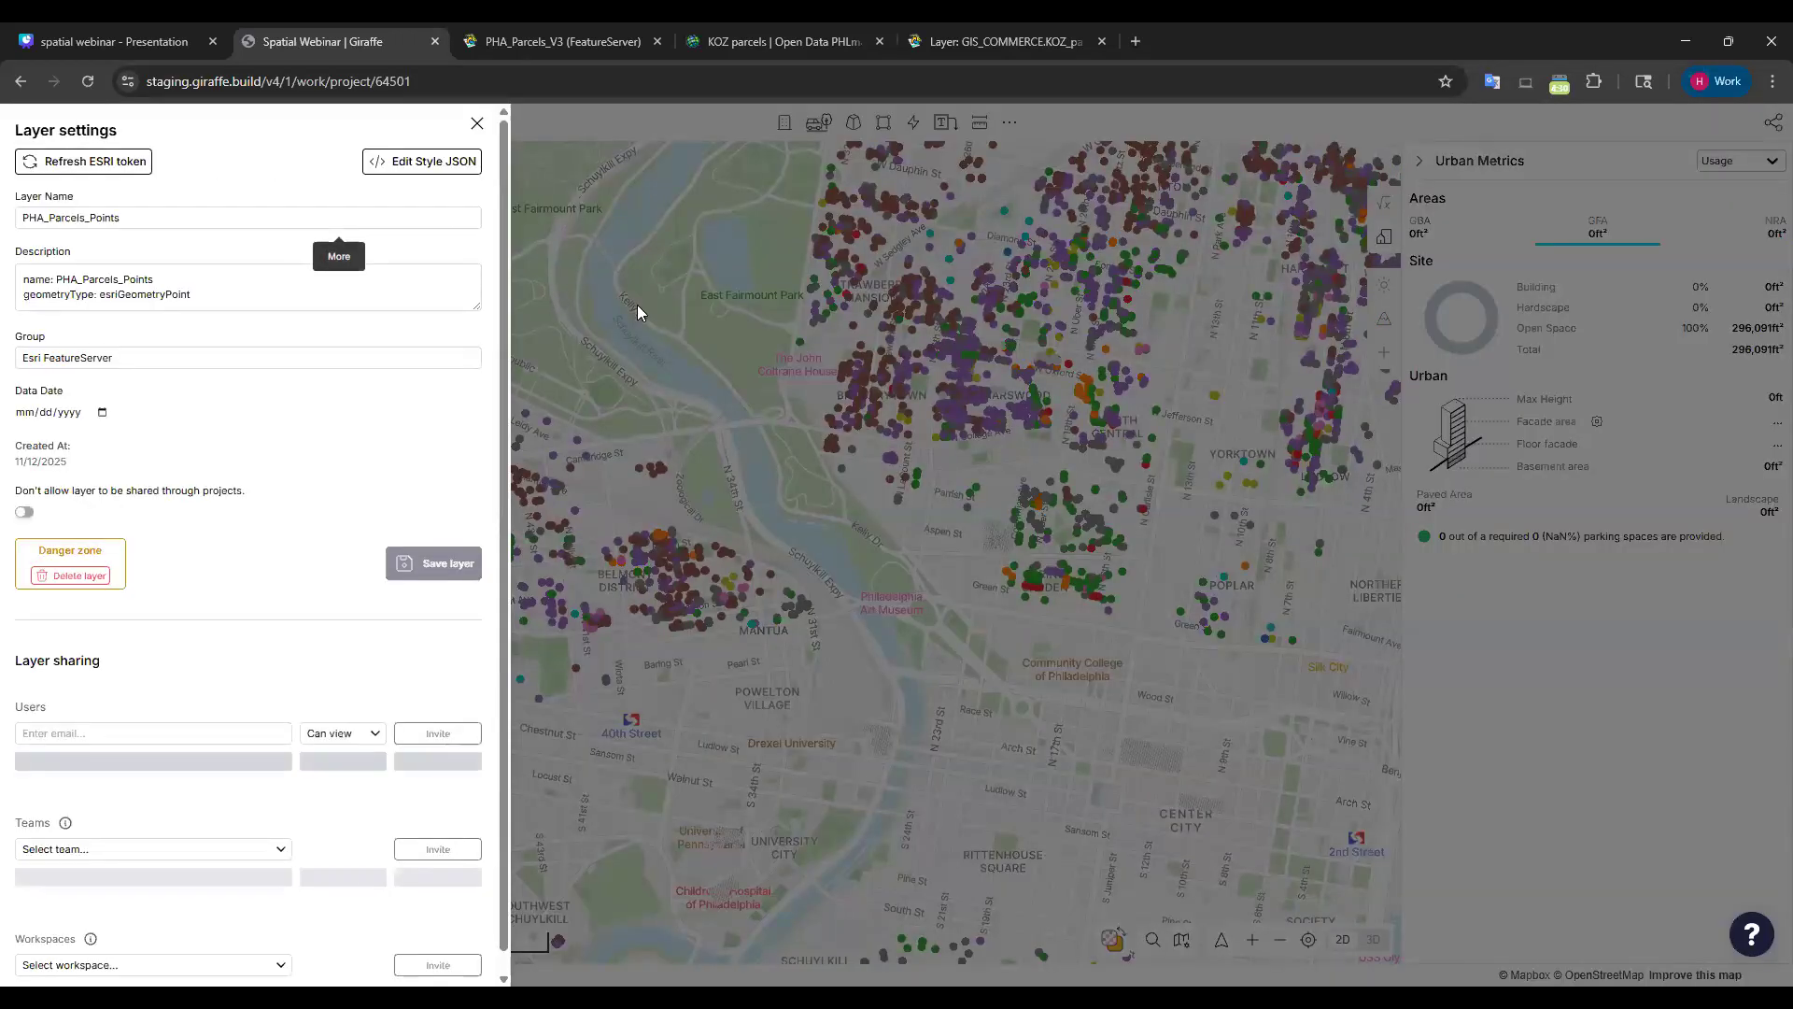
pyautogui.scroll(-2, 338, 540)
pyautogui.click(67, 729)
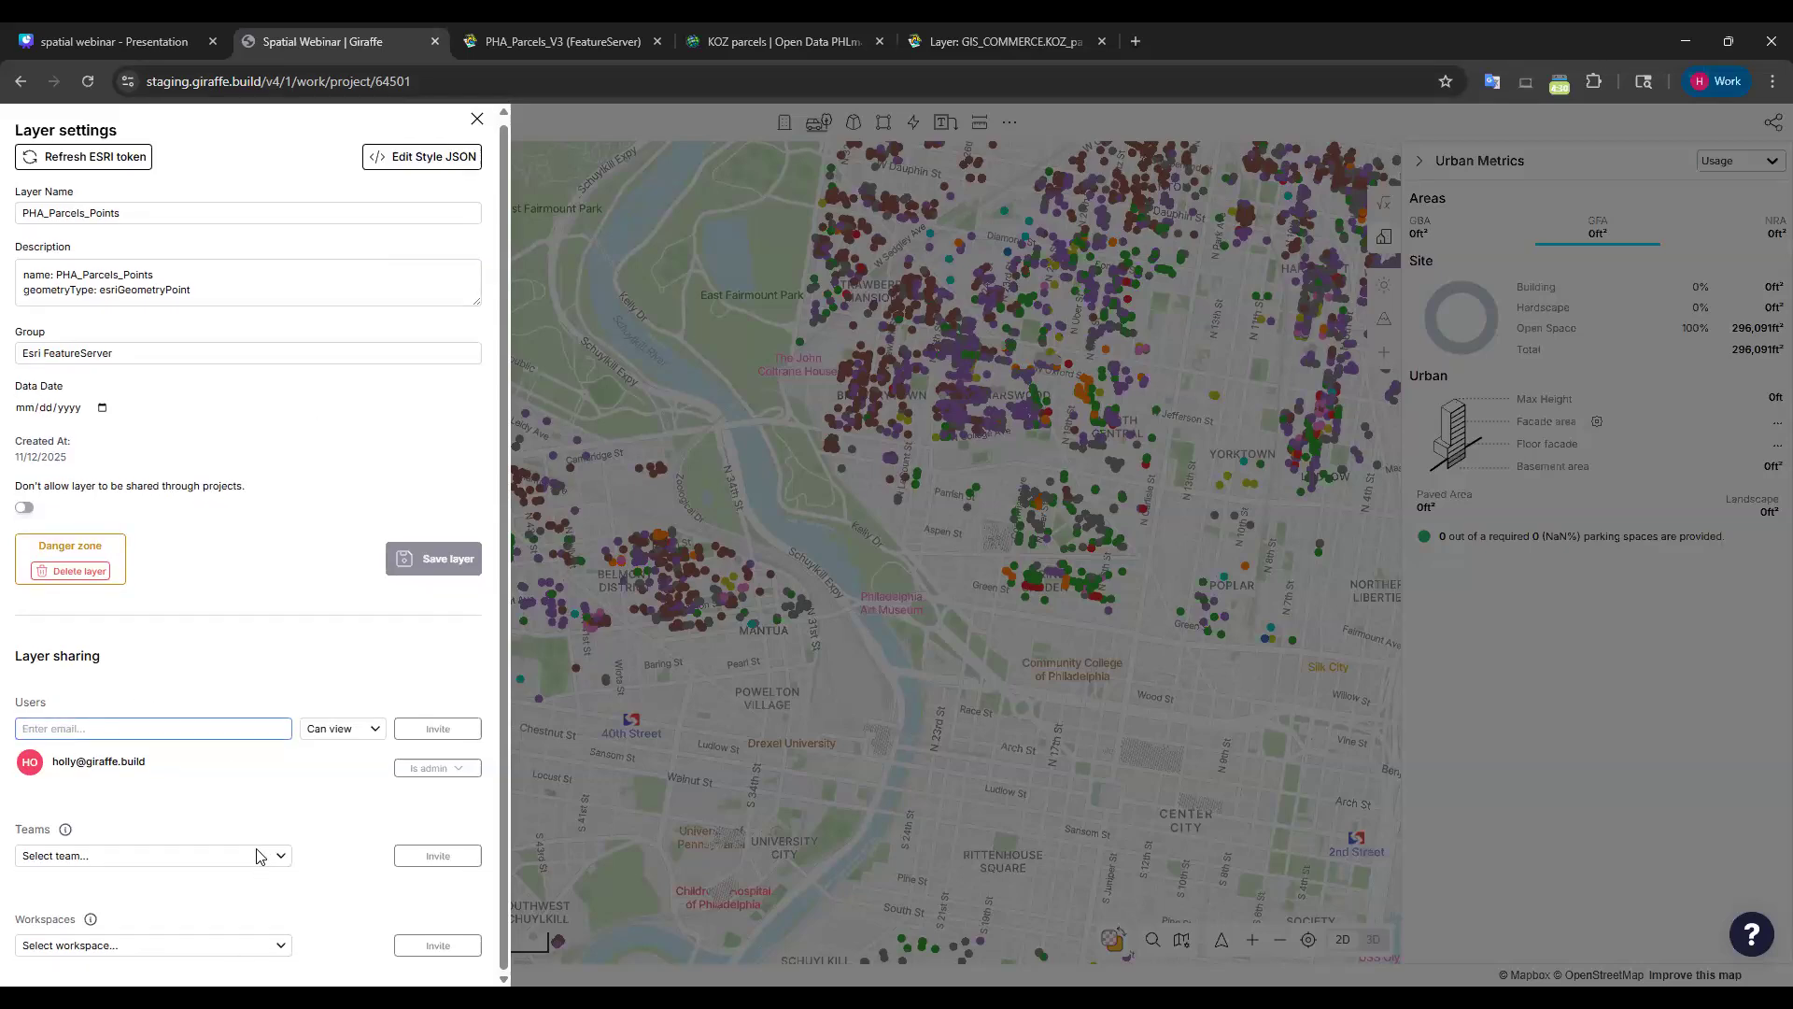
pyautogui.click(94, 855)
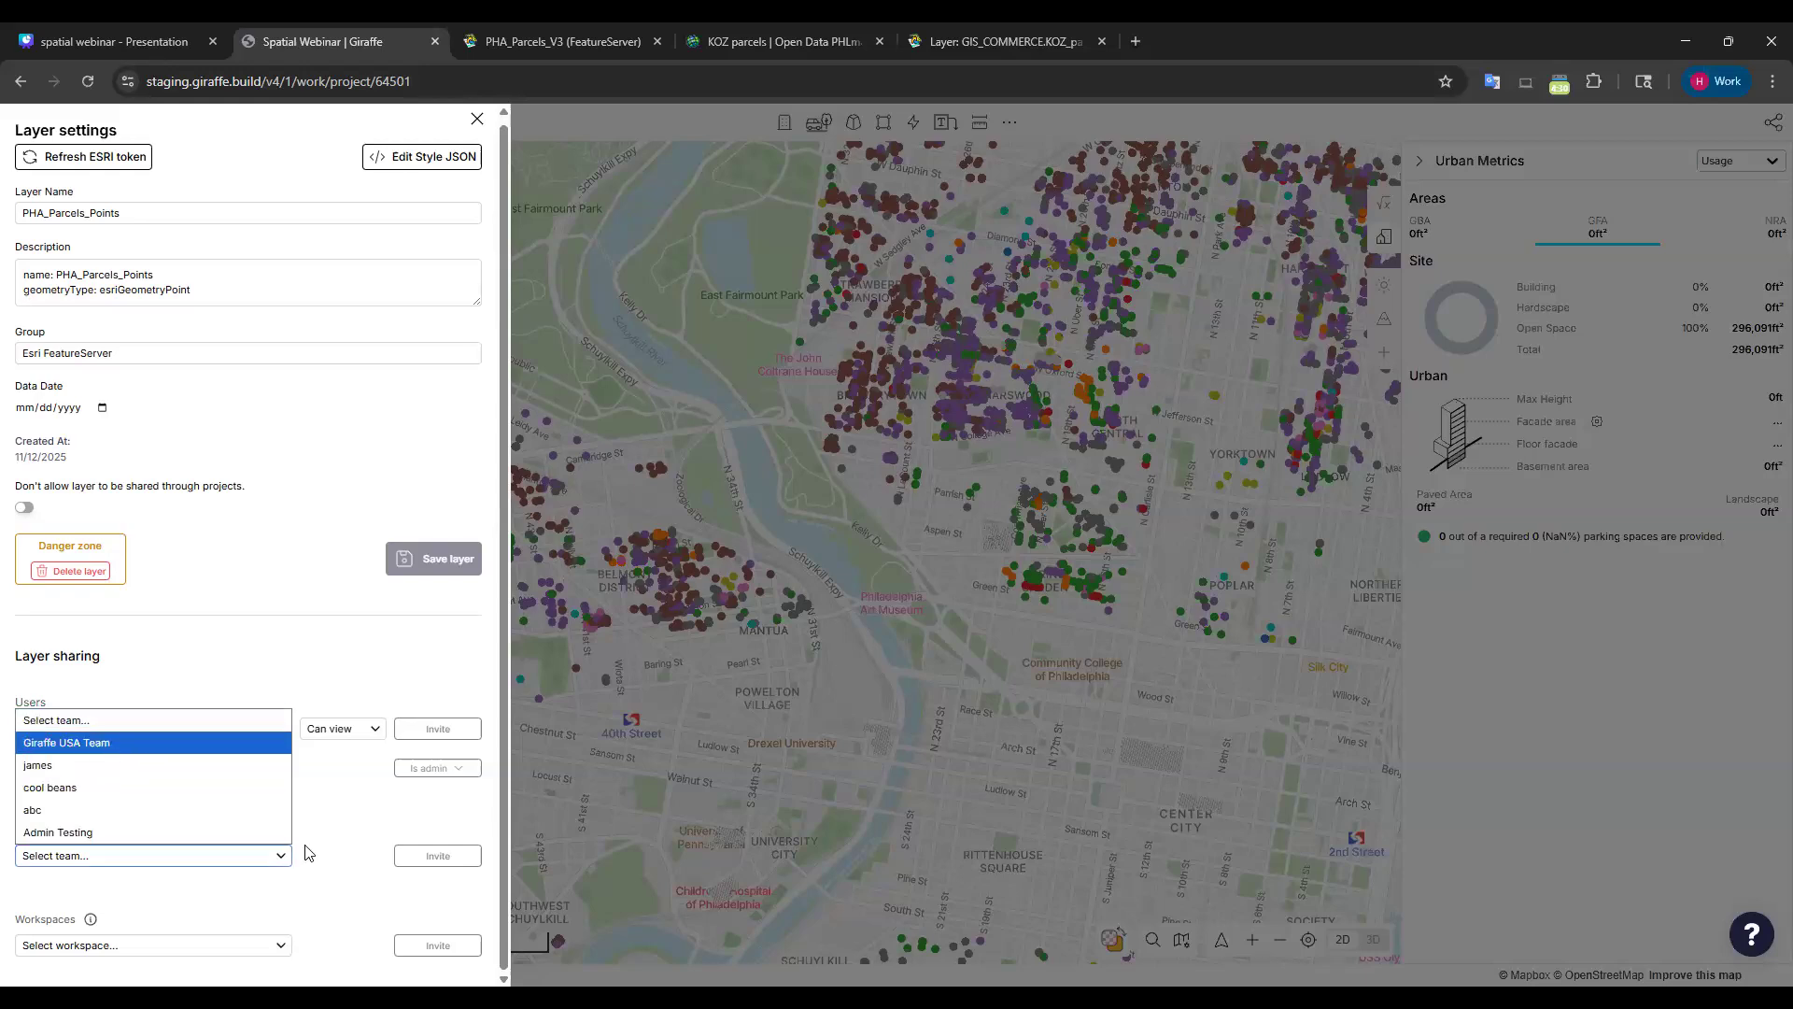
pyautogui.click(285, 945)
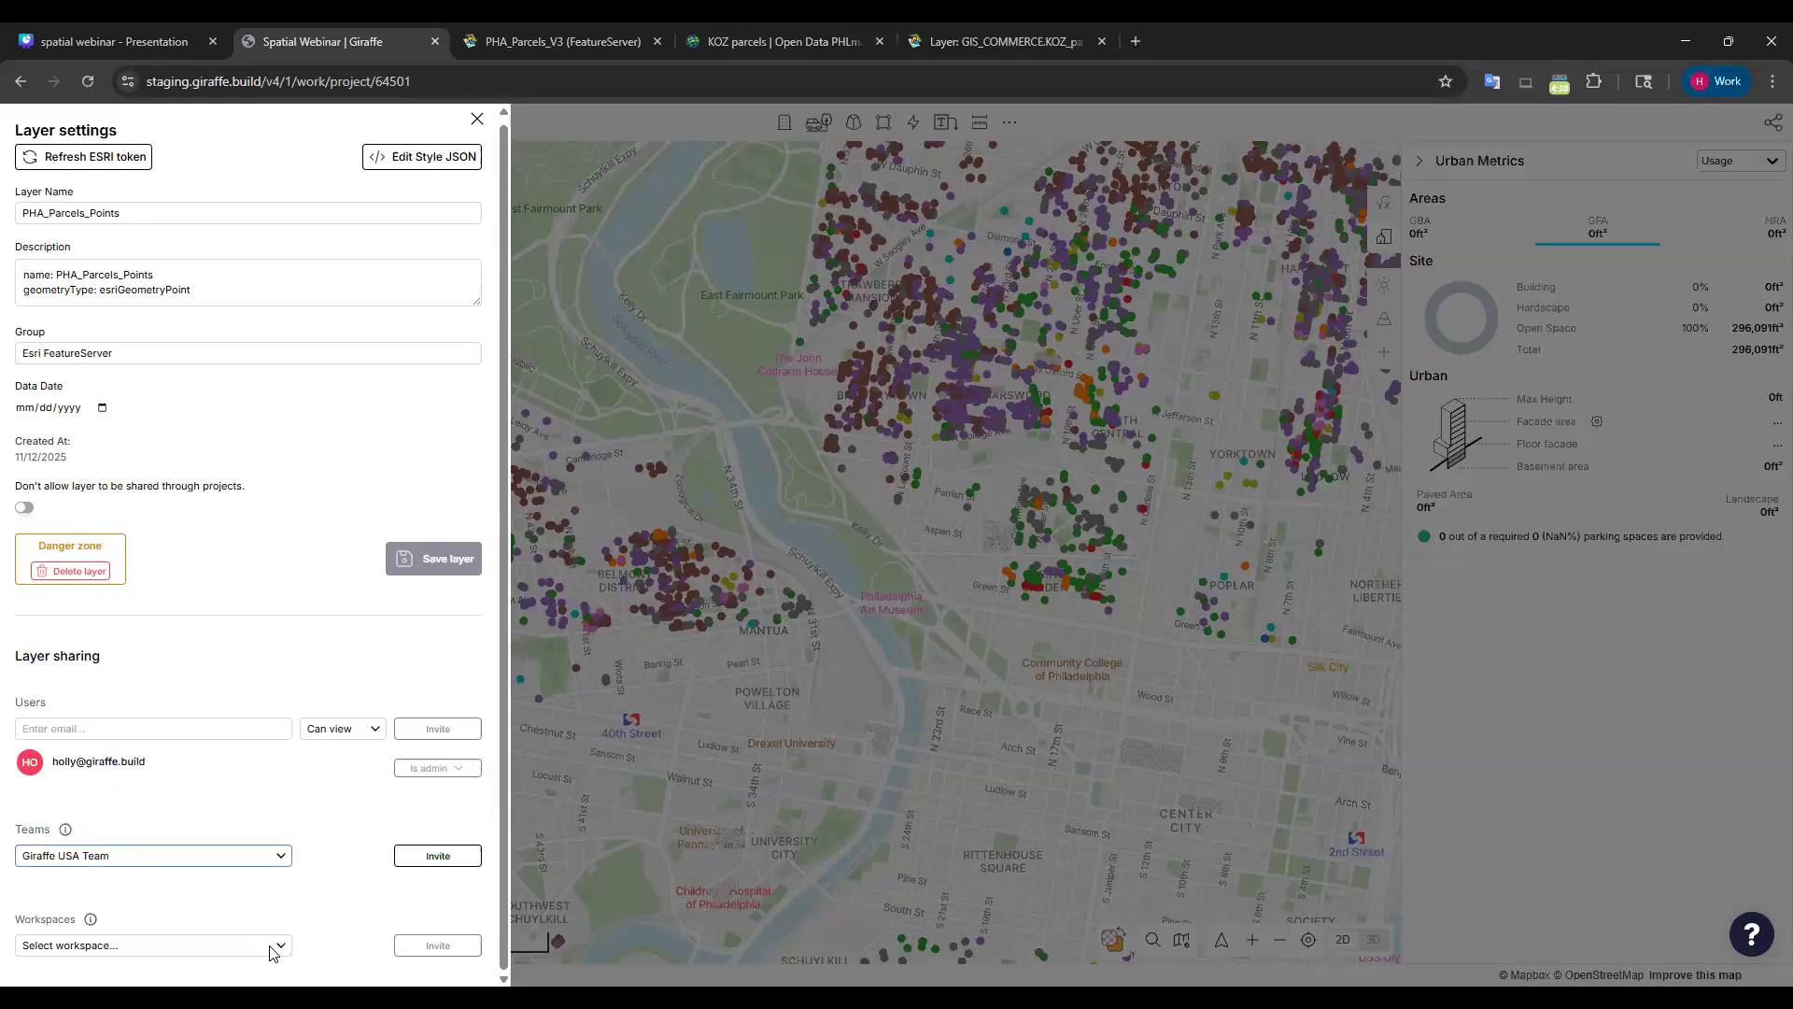
pyautogui.click(117, 944)
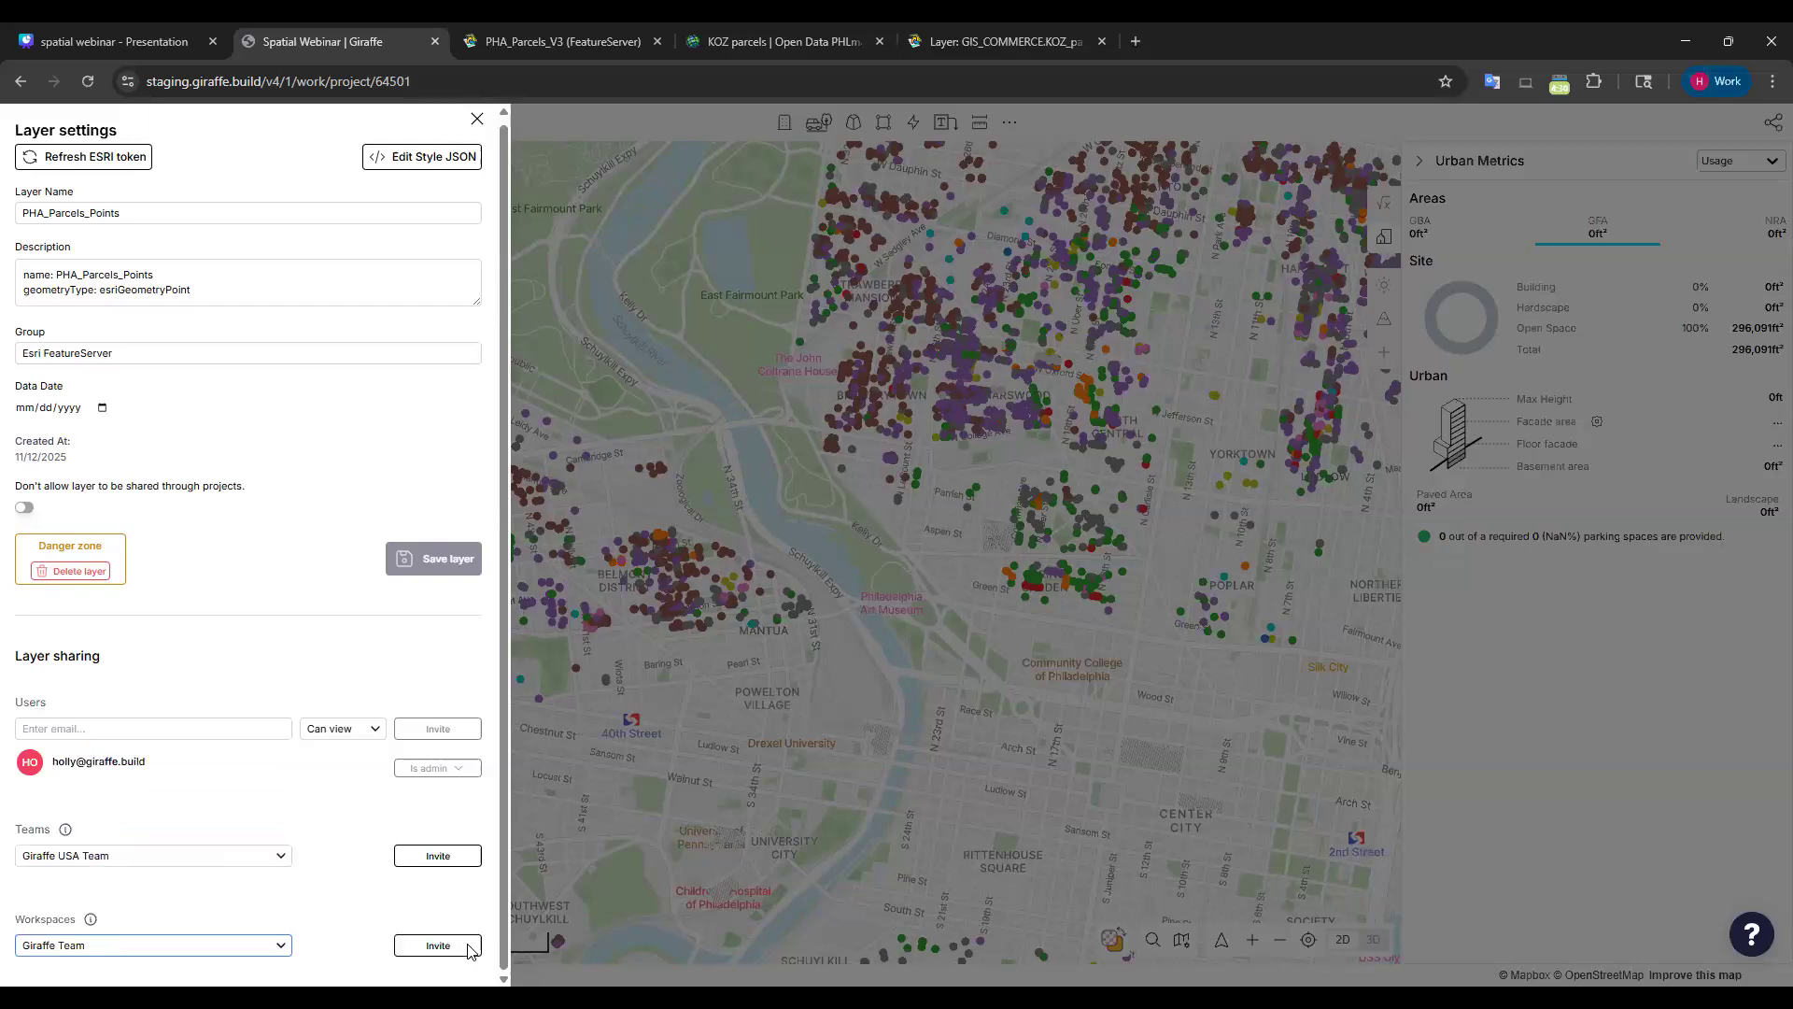
pyautogui.click(443, 938)
pyautogui.click(439, 853)
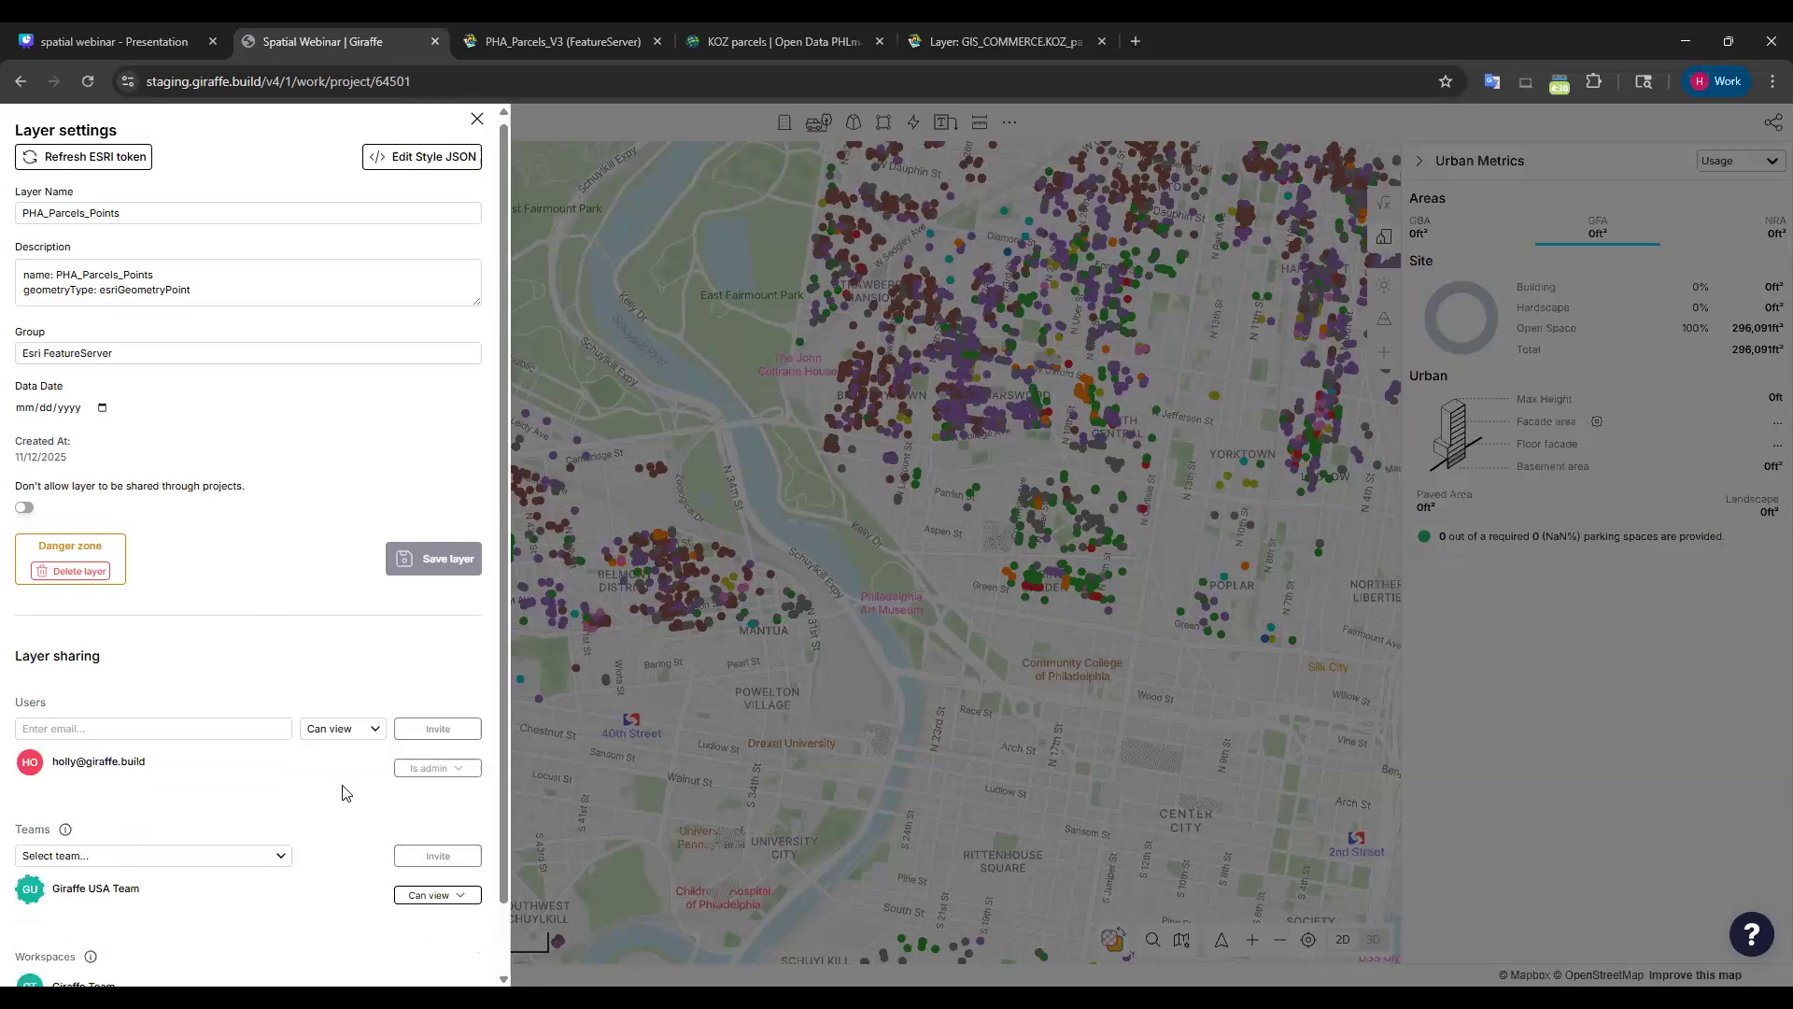
pyautogui.scroll(-1, 353, 756)
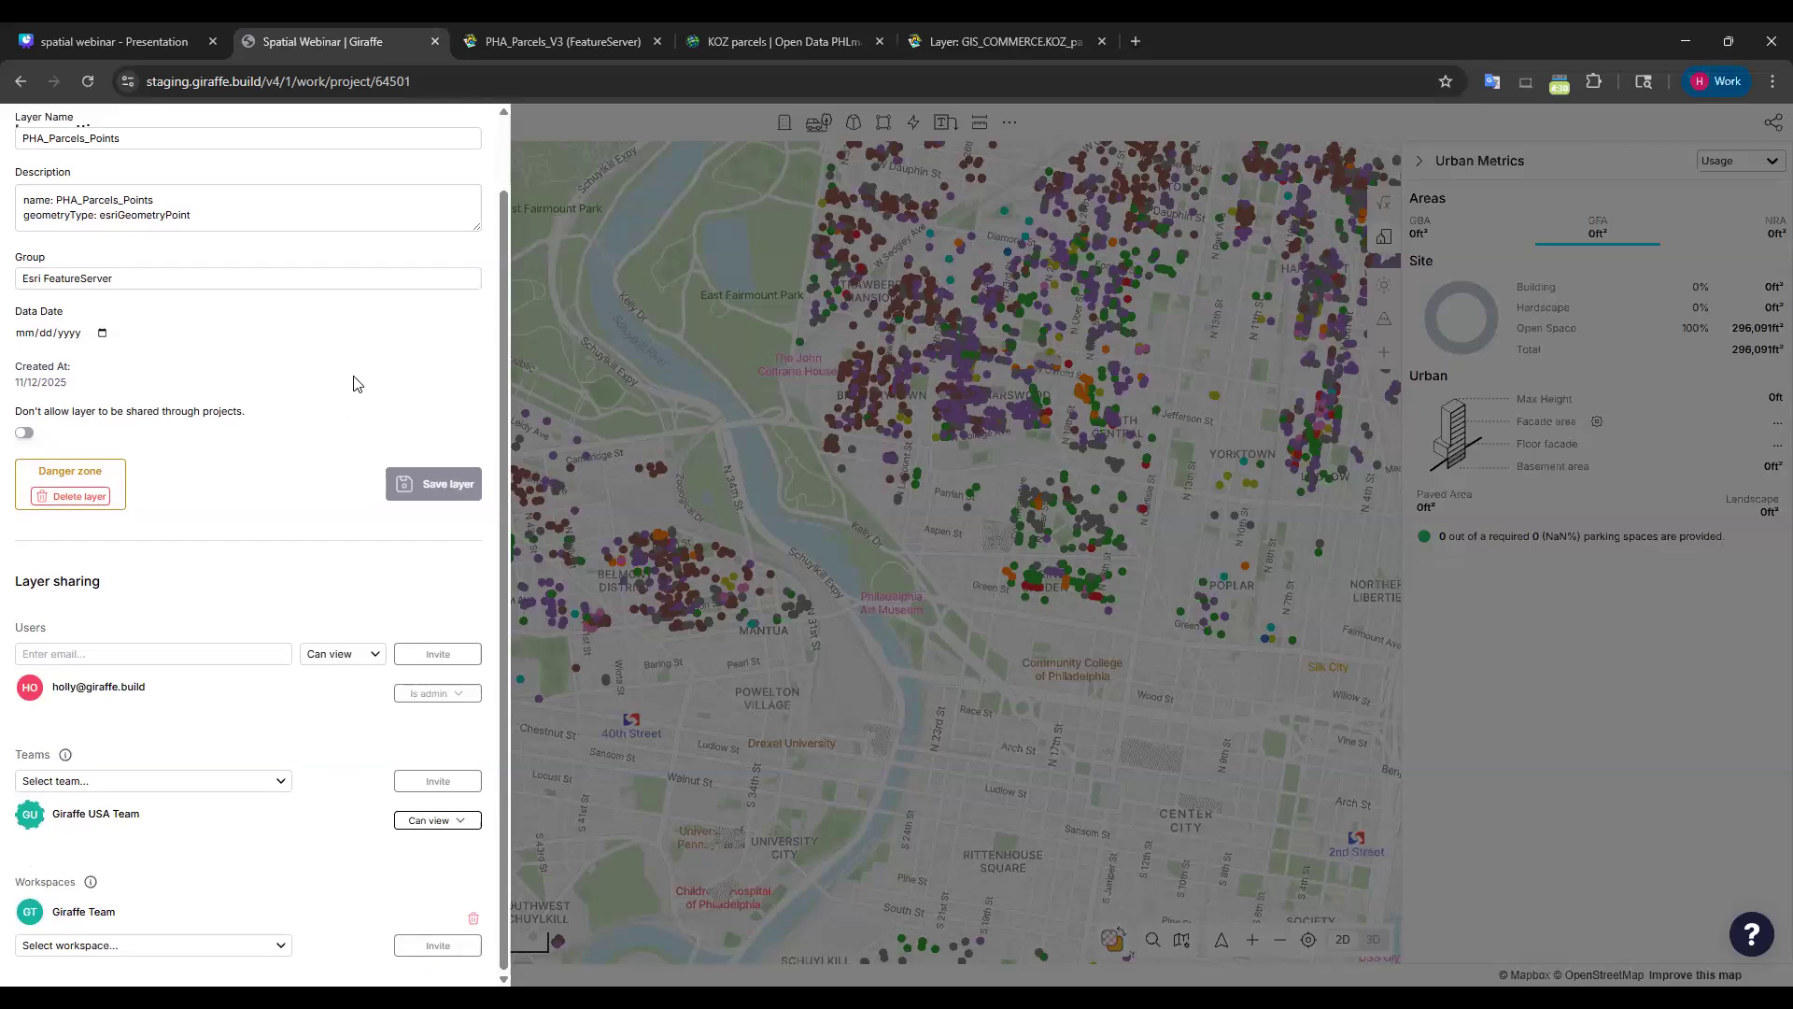
pyautogui.scroll(1, 353, 383)
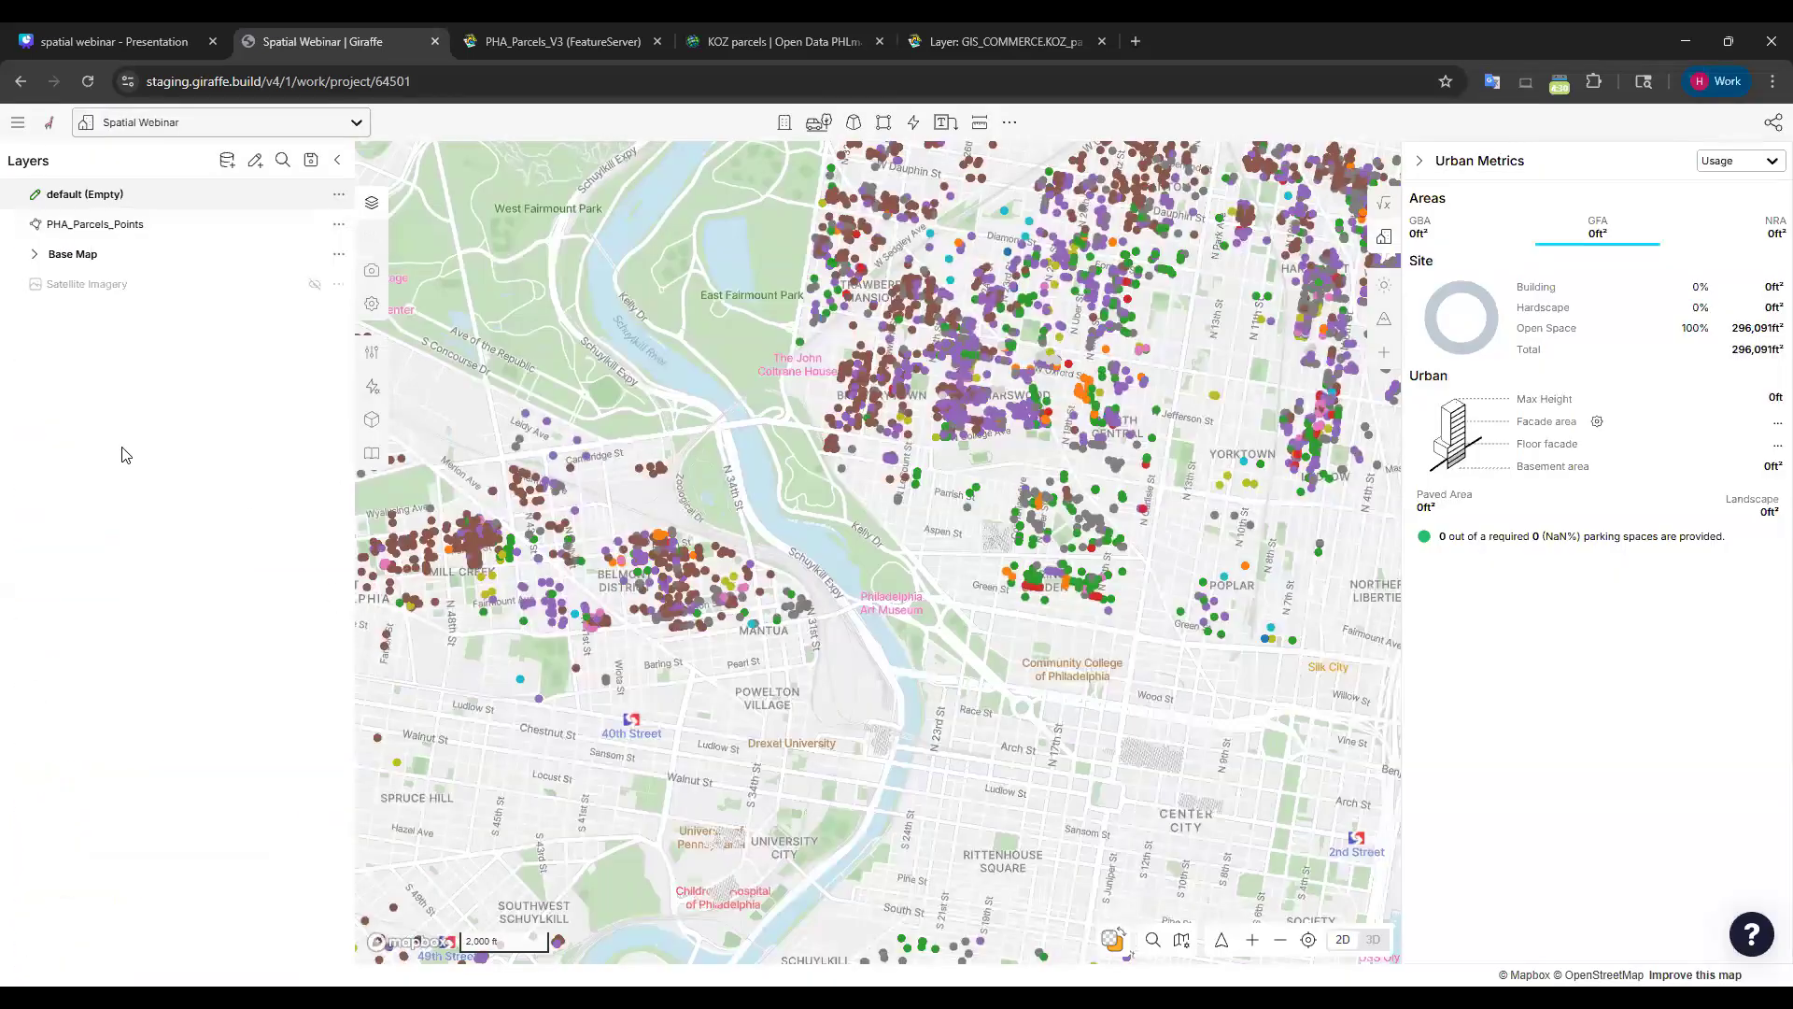
# Pan and zoom out over Philadelphia, then bring up the Add Layer library.
pyautogui.moveTo(677, 297); pyautogui.dragTo(747, 410)
pyautogui.scroll(-2, 609, 423)
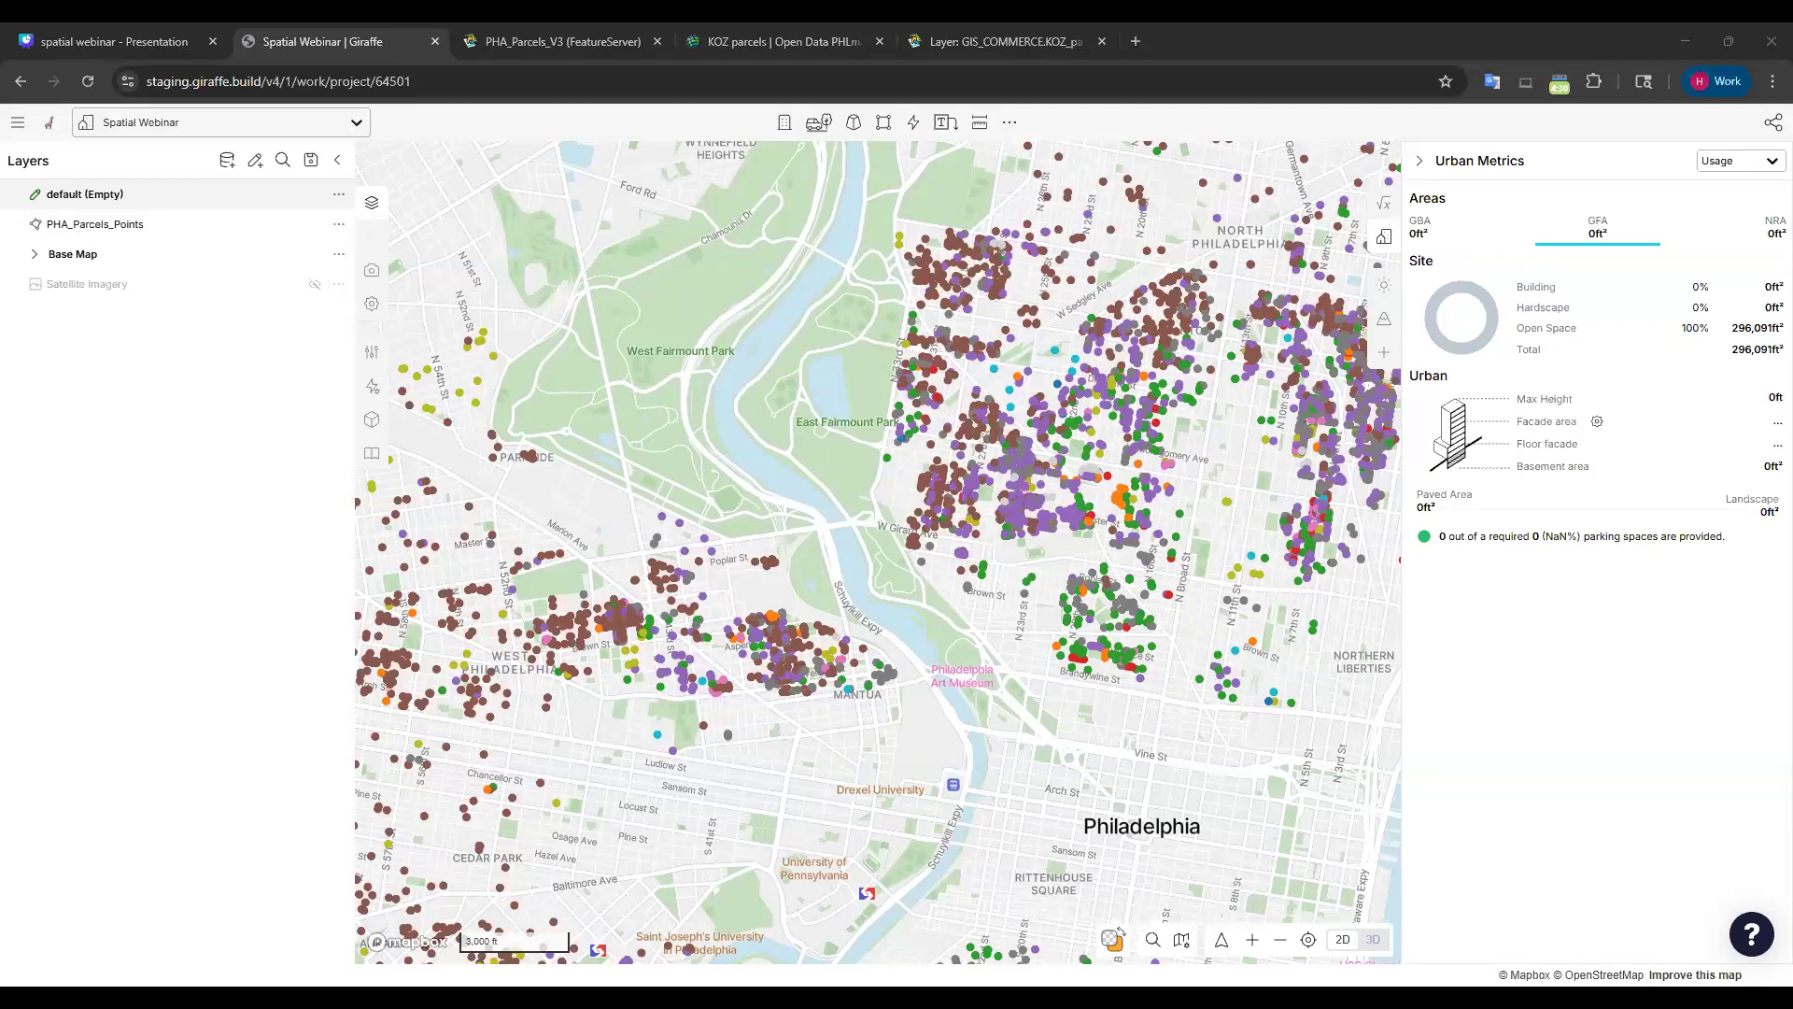
pyautogui.click(228, 161)
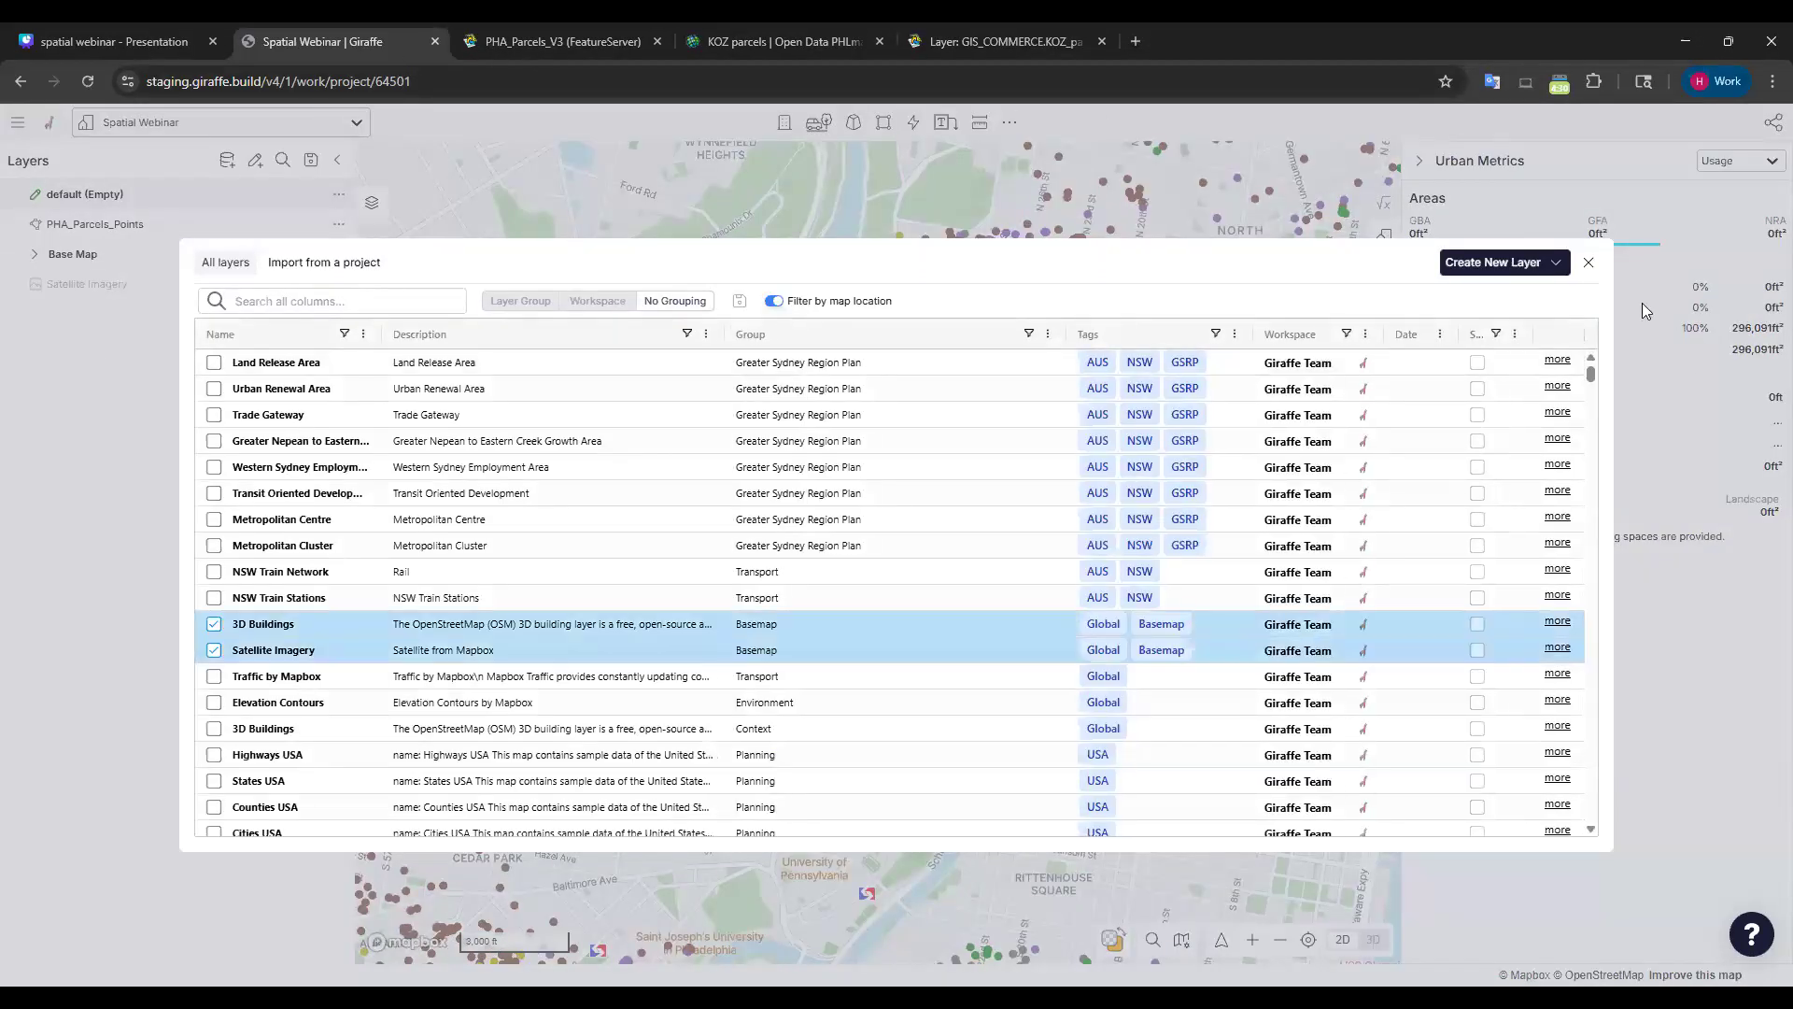
# Start a new Esri layer with the PASDA CityPhillyServices MapServer URL and fetch its layers.
pyautogui.click(1541, 269)
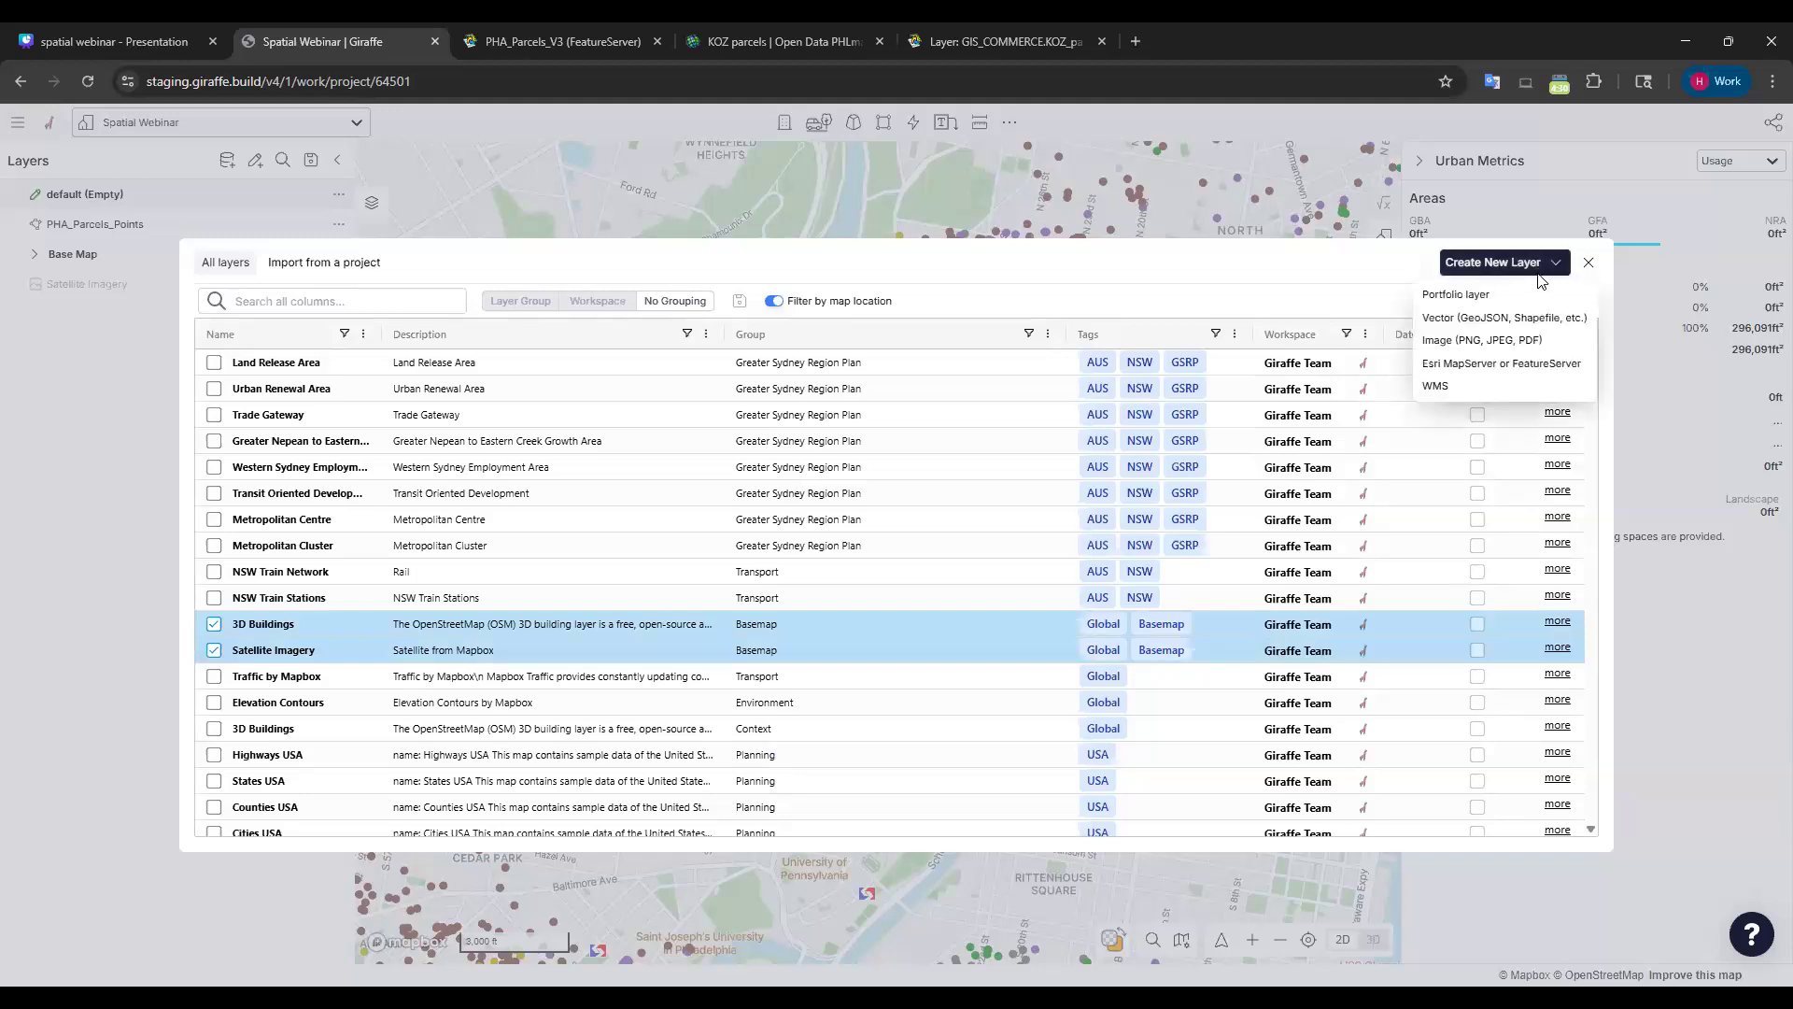
pyautogui.click(1499, 364)
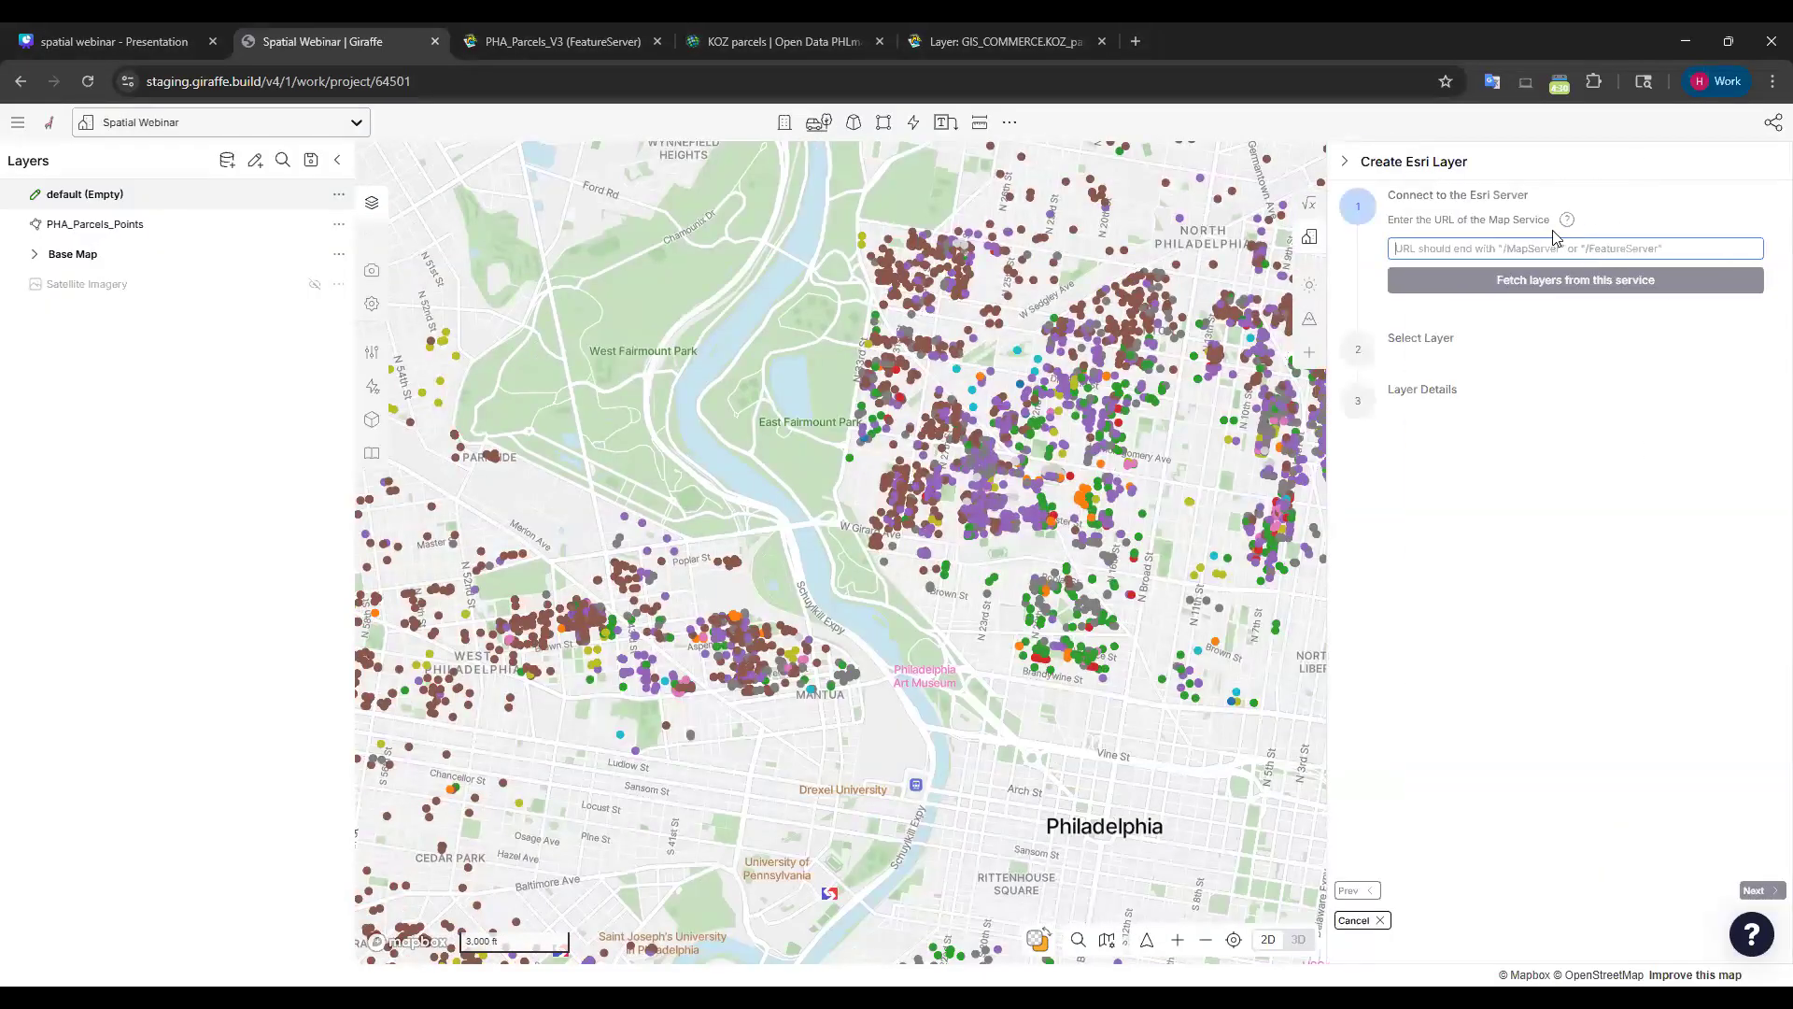
pyautogui.hotkey('ctrl', 'v')
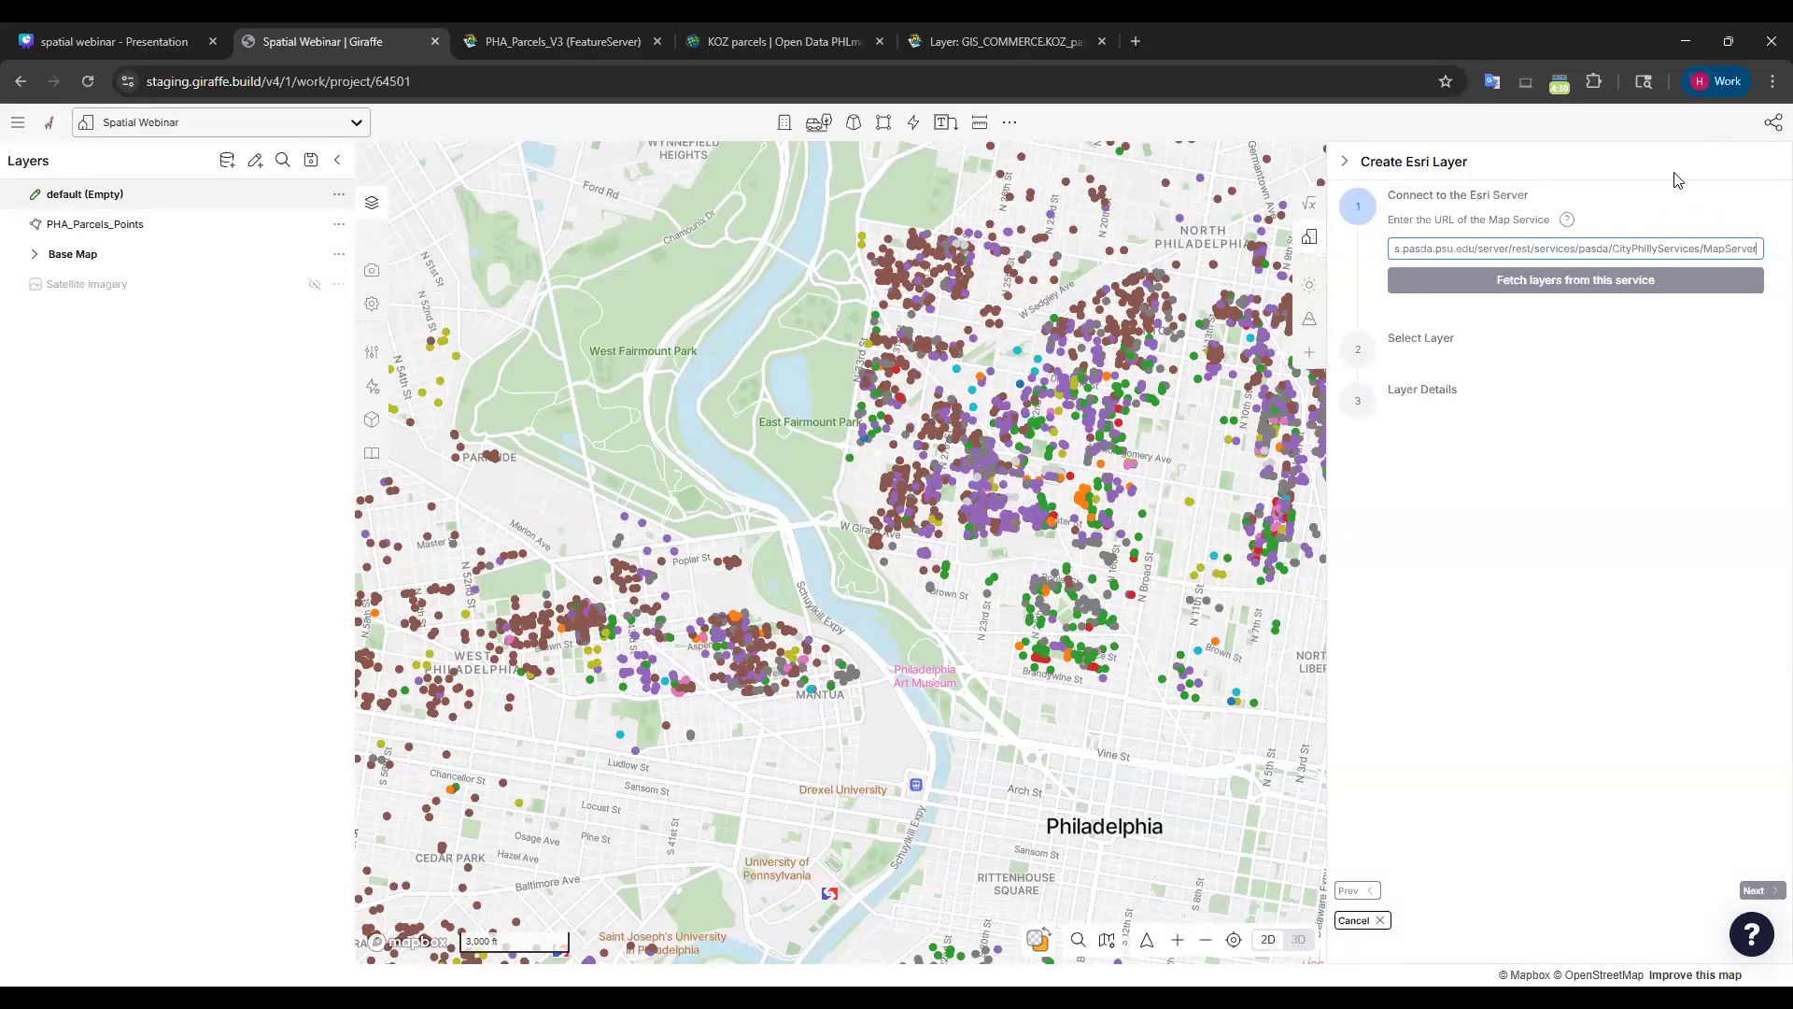
pyautogui.click(1633, 282)
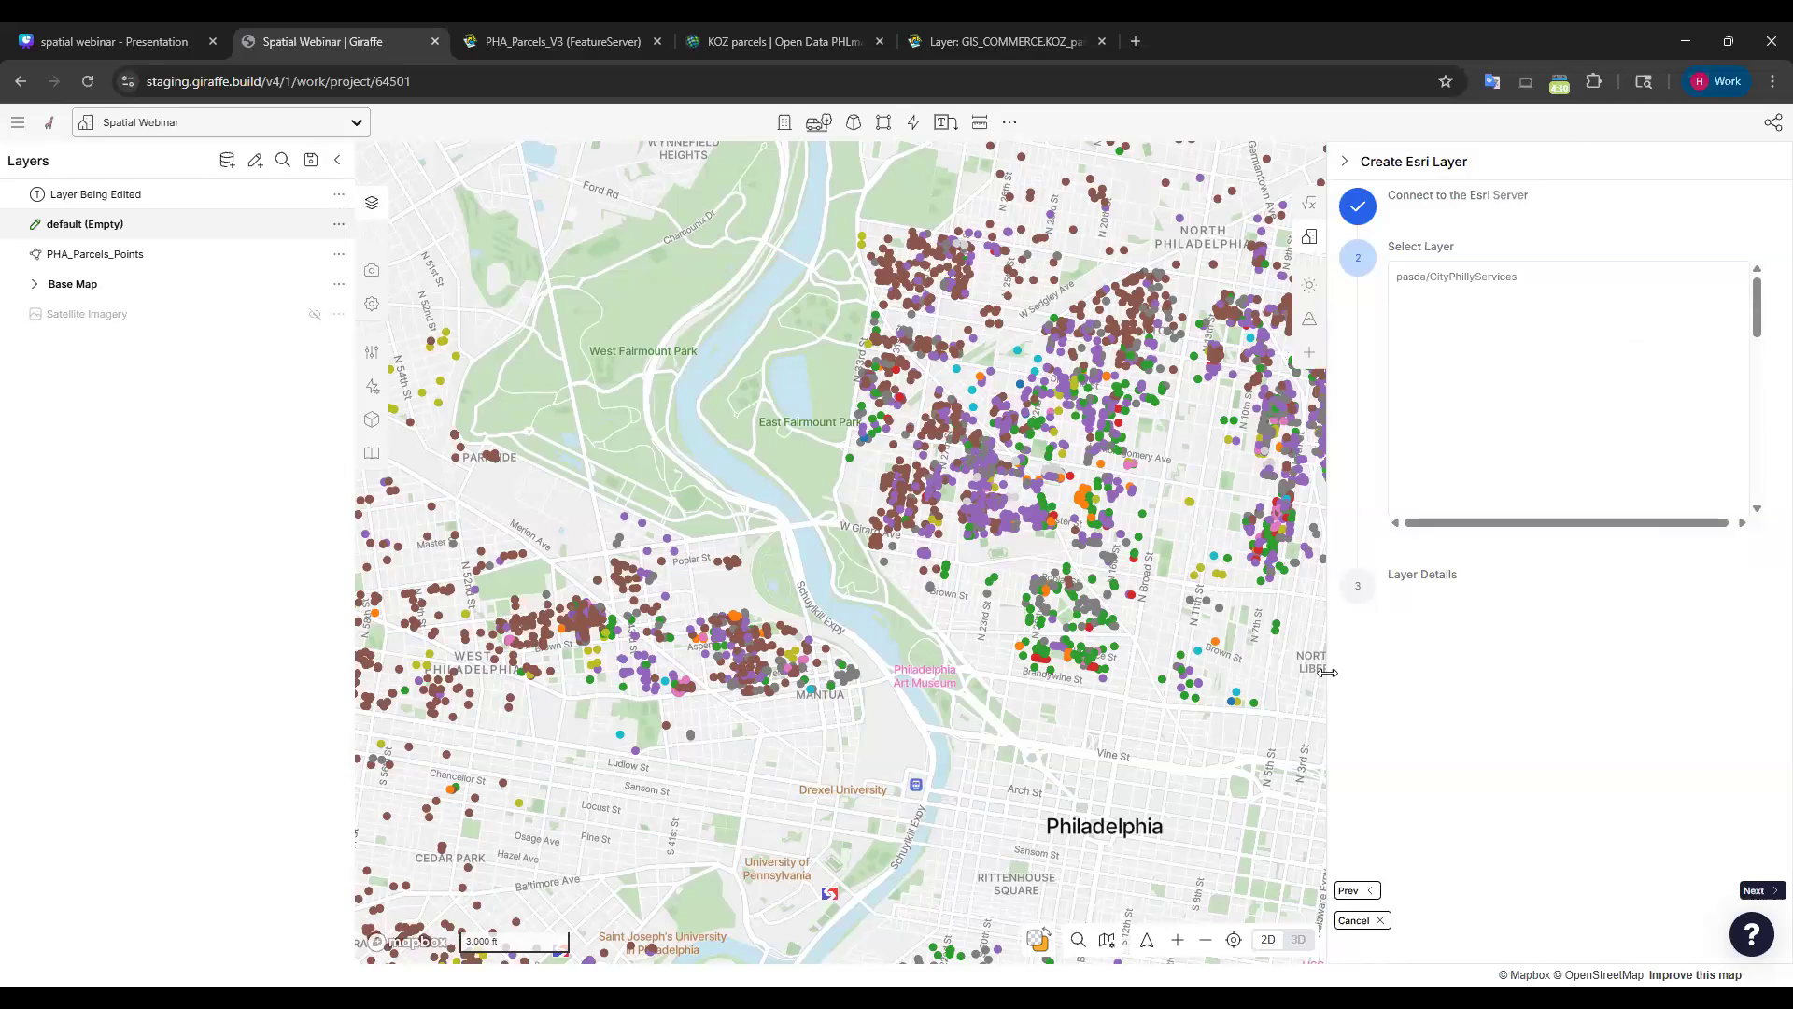
# Widen the wizard panel, browse the service's layers, and select Philly GSC Contour 2015 1ft.
pyautogui.moveTo(1321, 671); pyautogui.dragTo(866, 631)
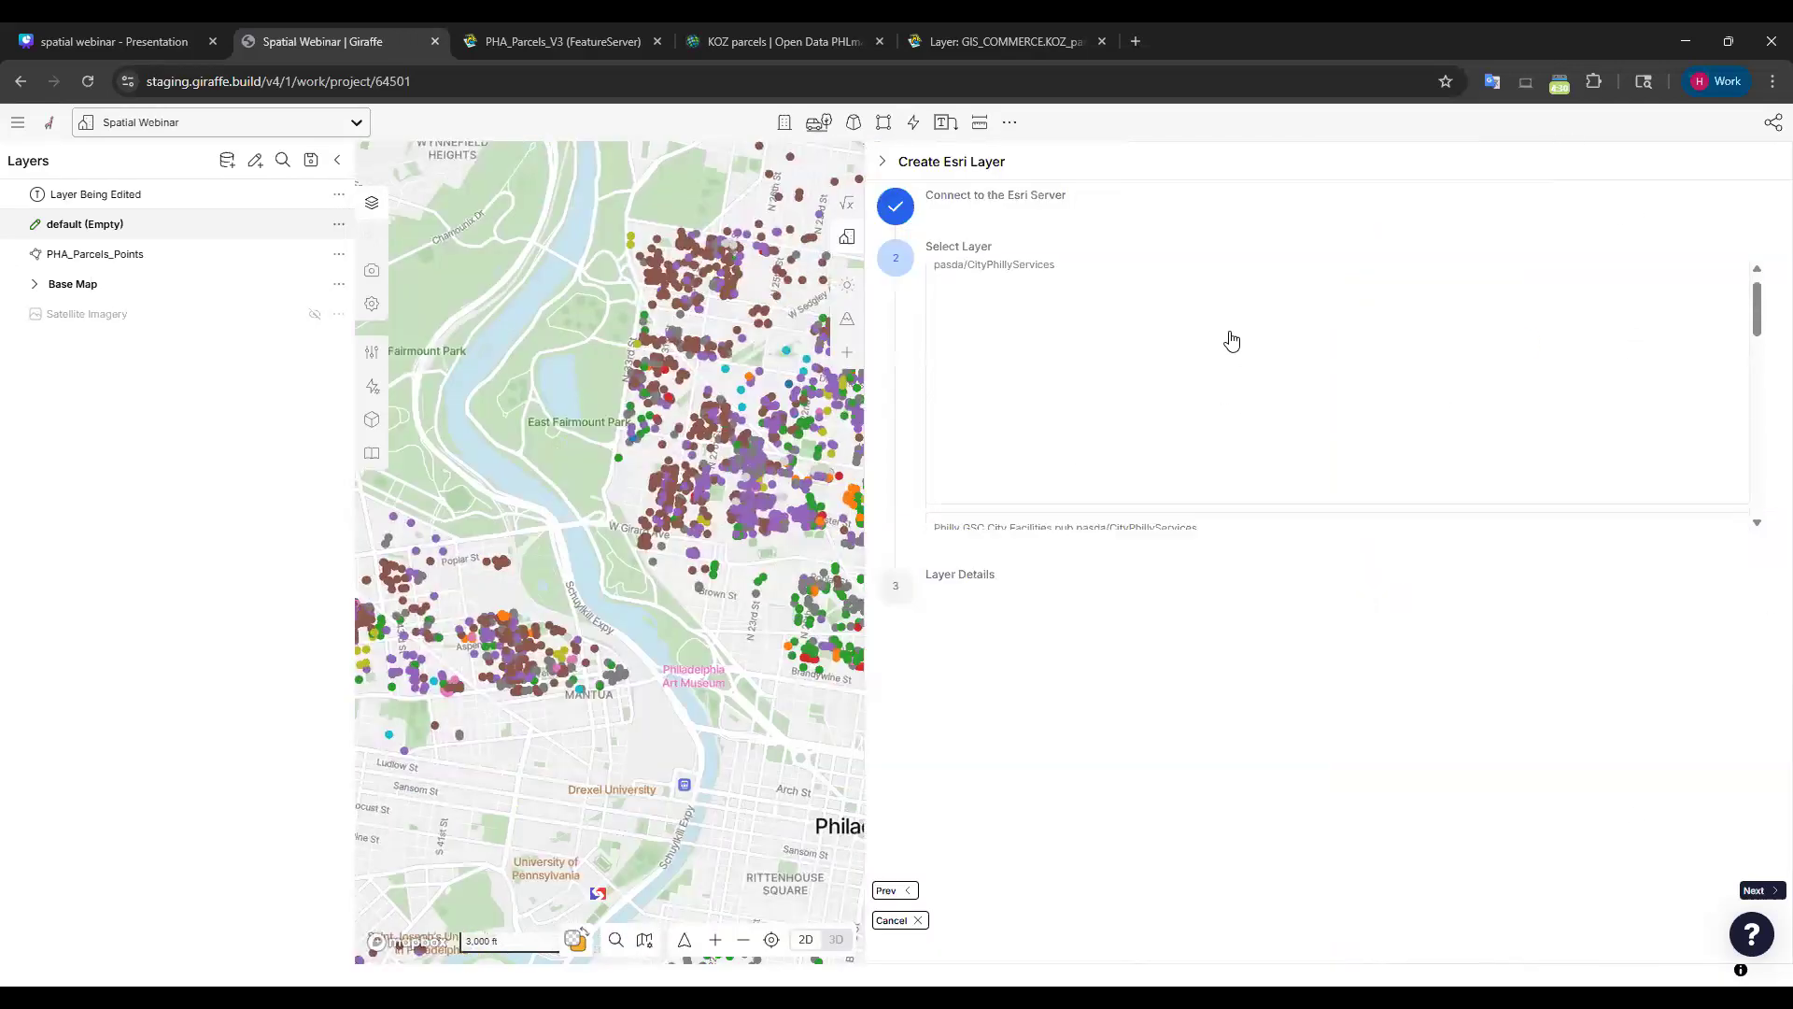
pyautogui.scroll(-3, 1237, 337)
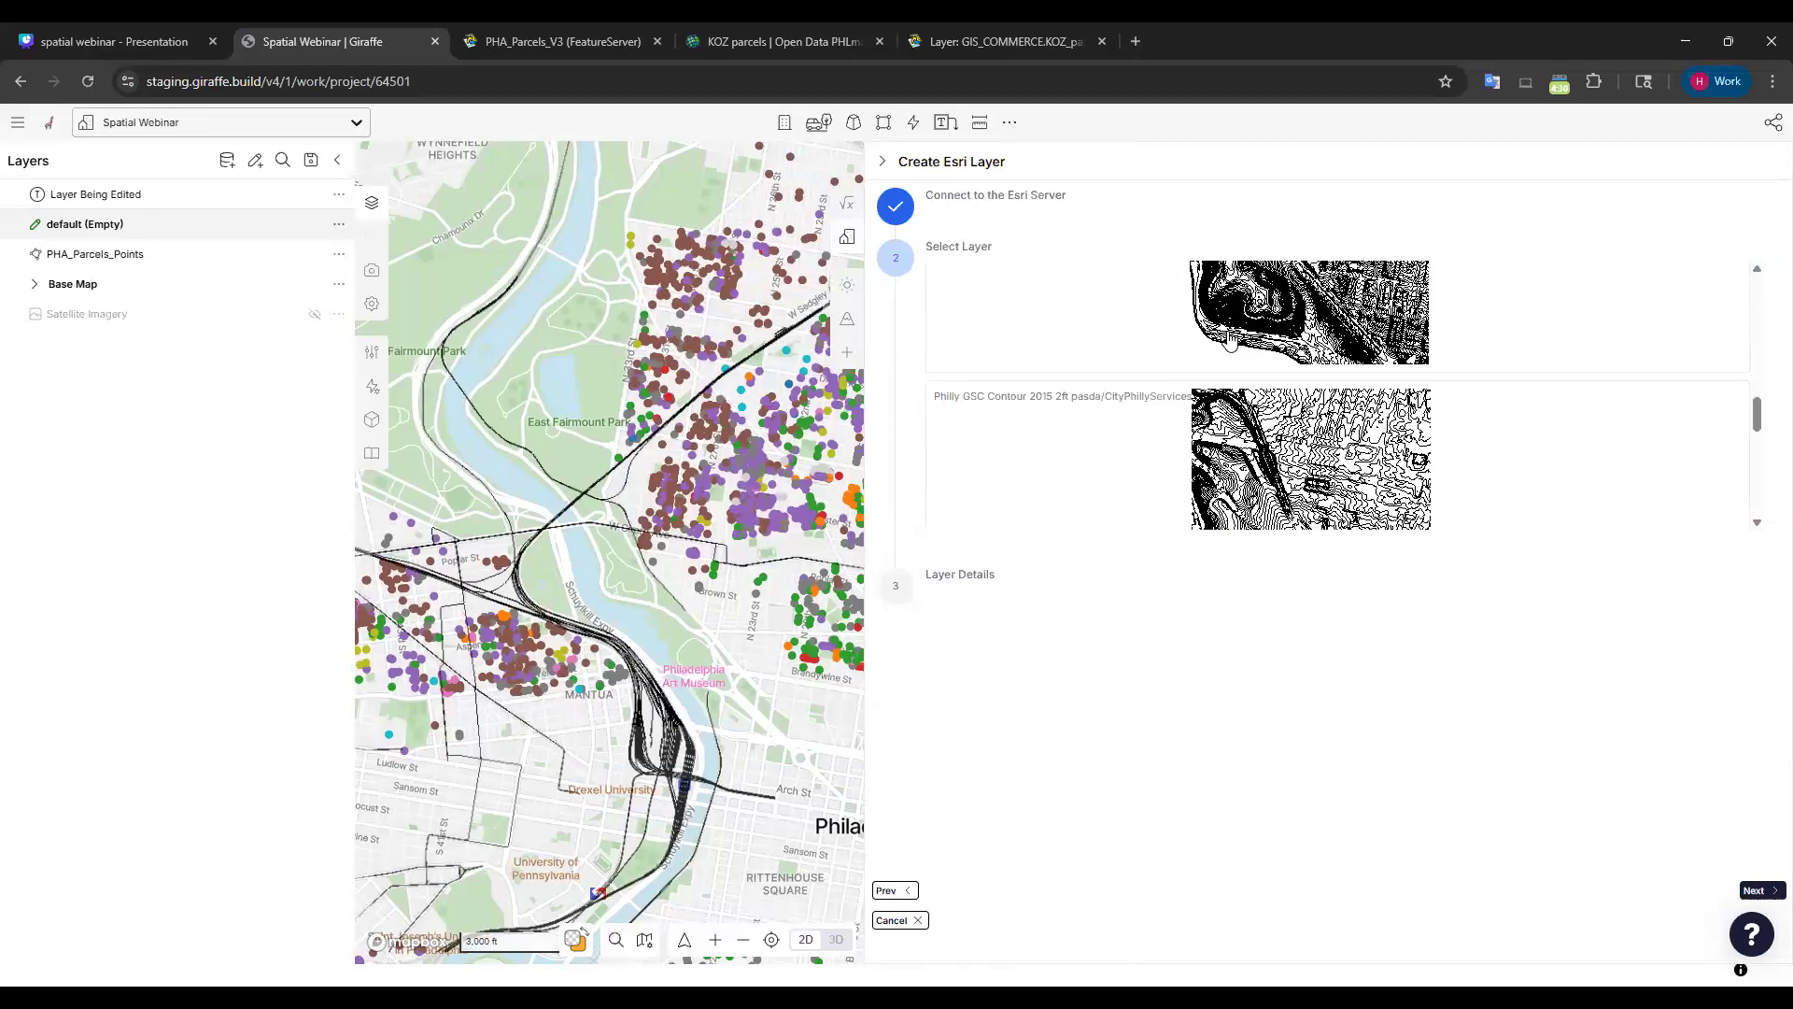
pyautogui.scroll(-2, 1233, 352)
pyautogui.scroll(-3, 1308, 373)
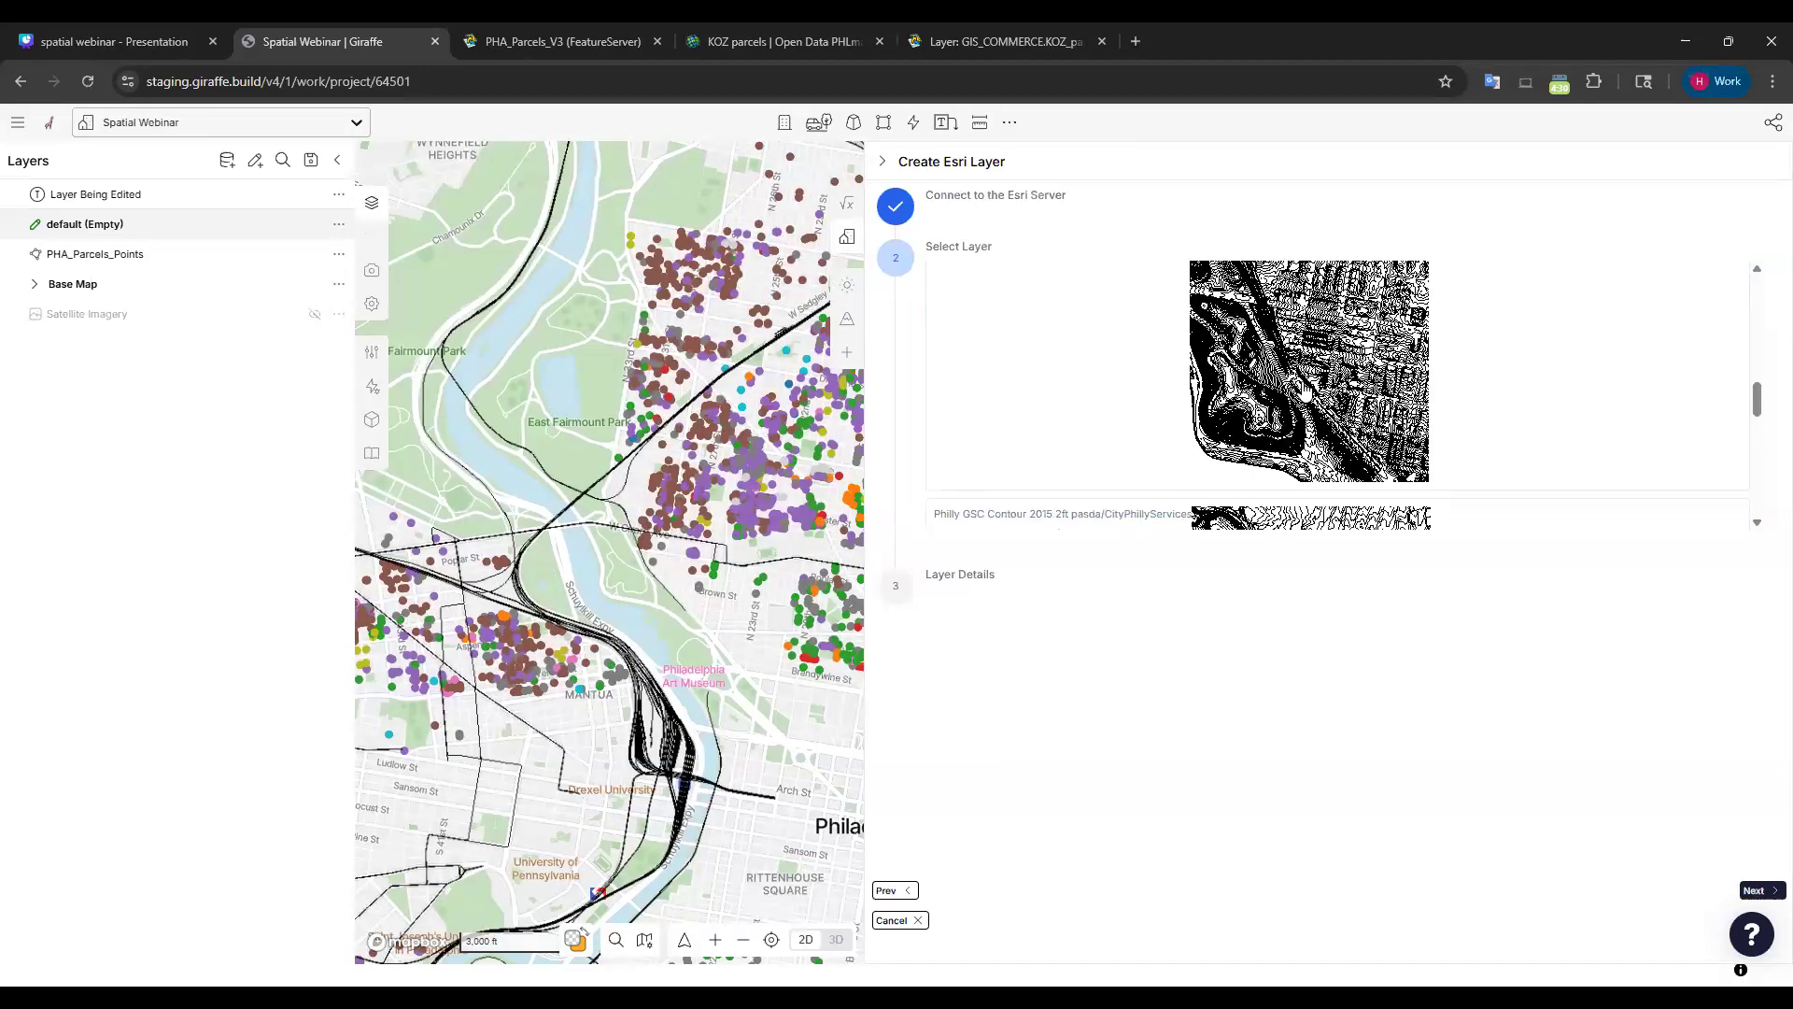
pyautogui.scroll(-5, 1447, 341)
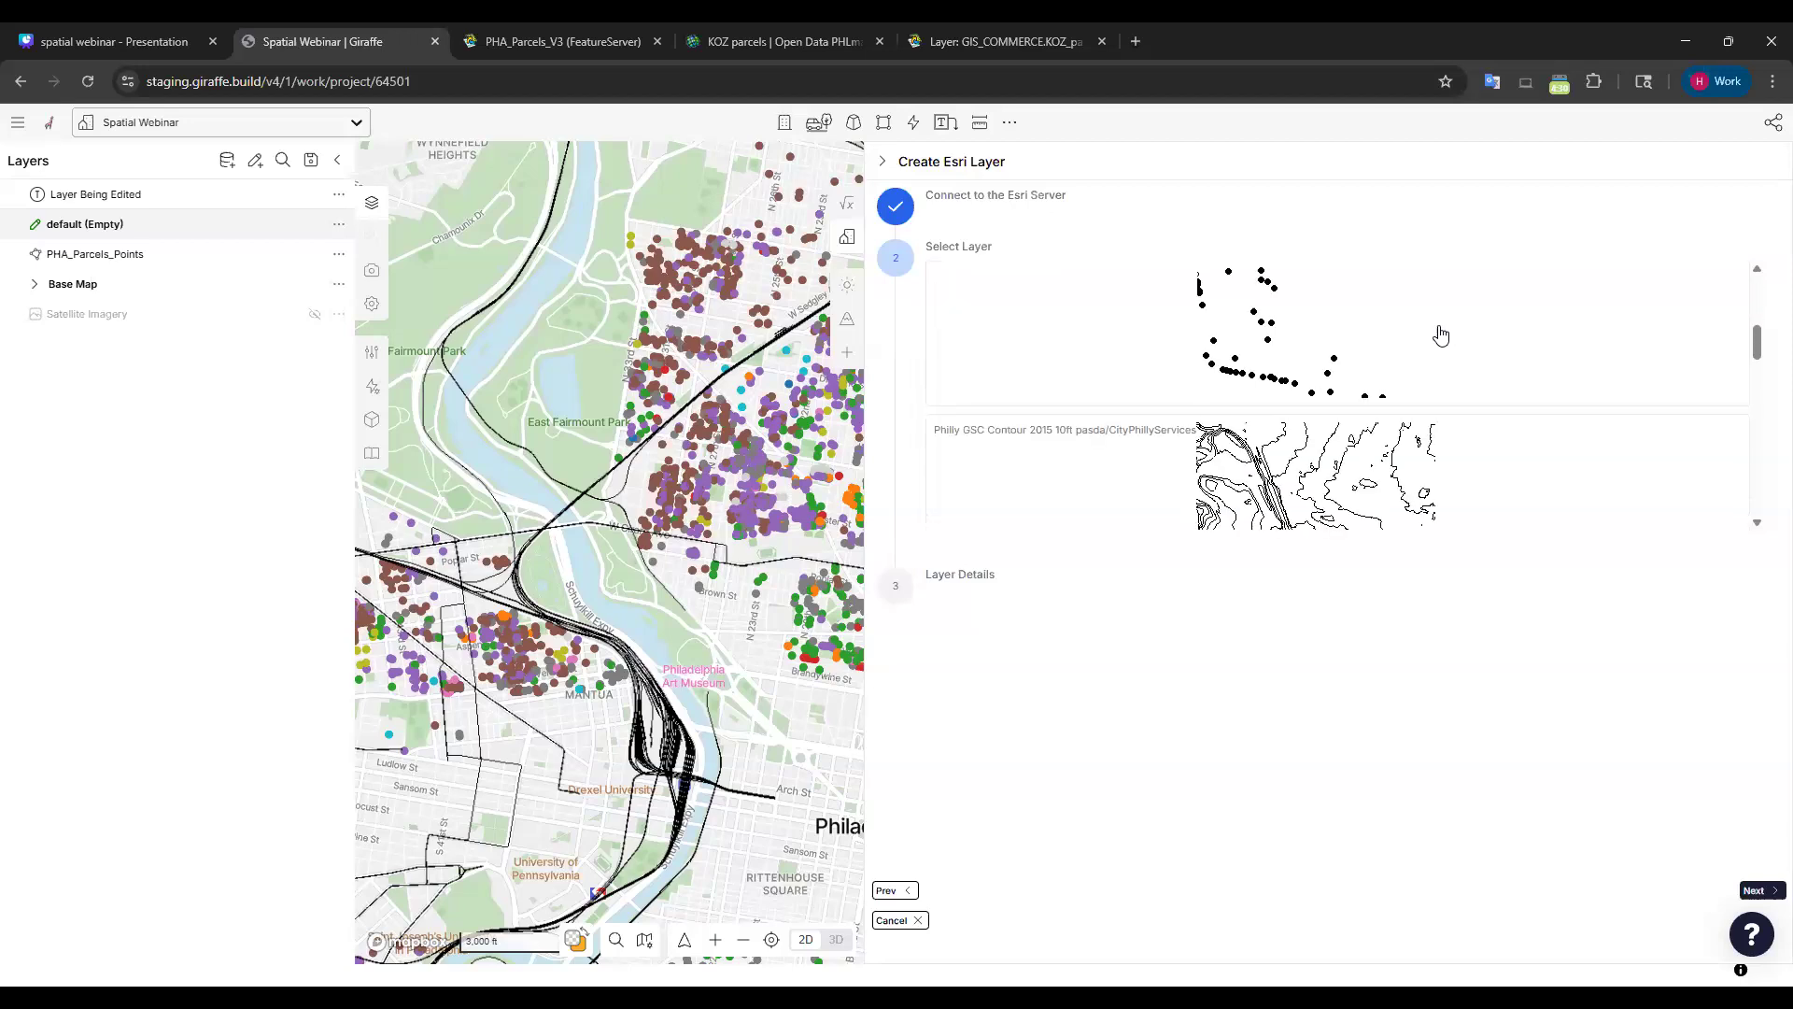
pyautogui.scroll(-3, 1400, 366)
pyautogui.scroll(-3, 1359, 409)
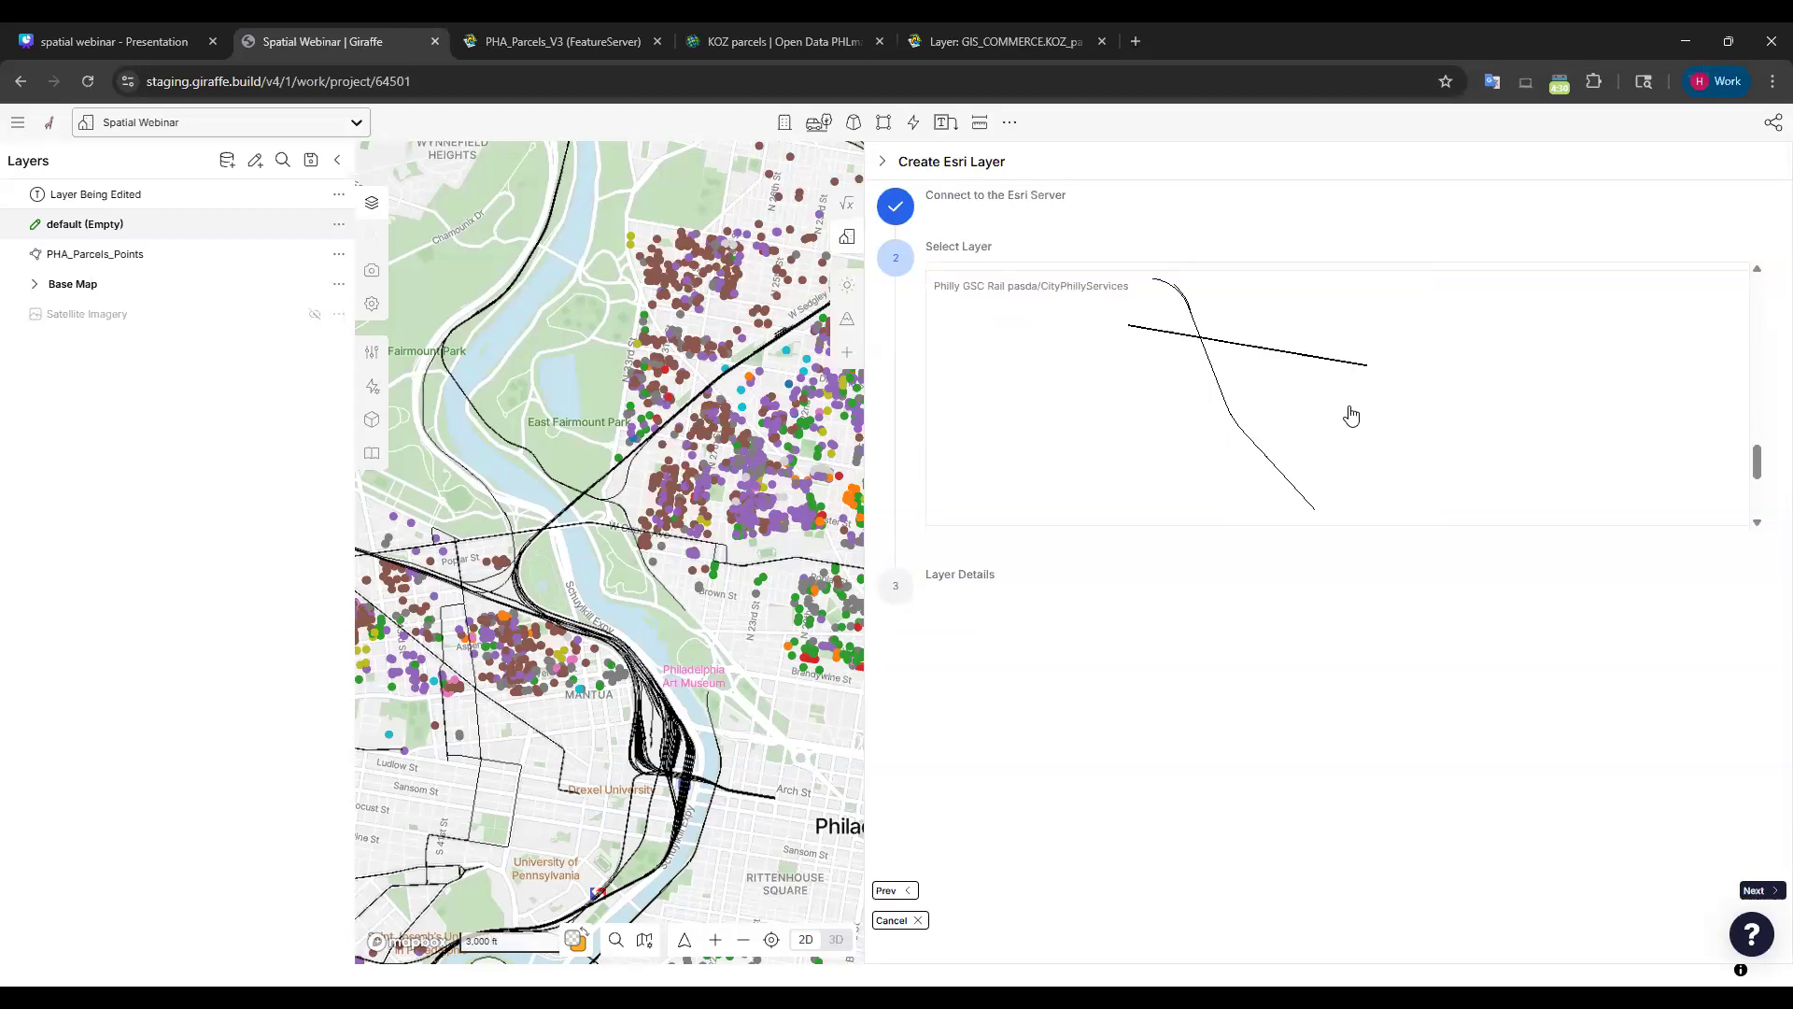
pyautogui.scroll(3, 1359, 409)
pyautogui.scroll(2, 1267, 409)
pyautogui.scroll(5, 1267, 409)
pyautogui.scroll(-14, 1373, 378)
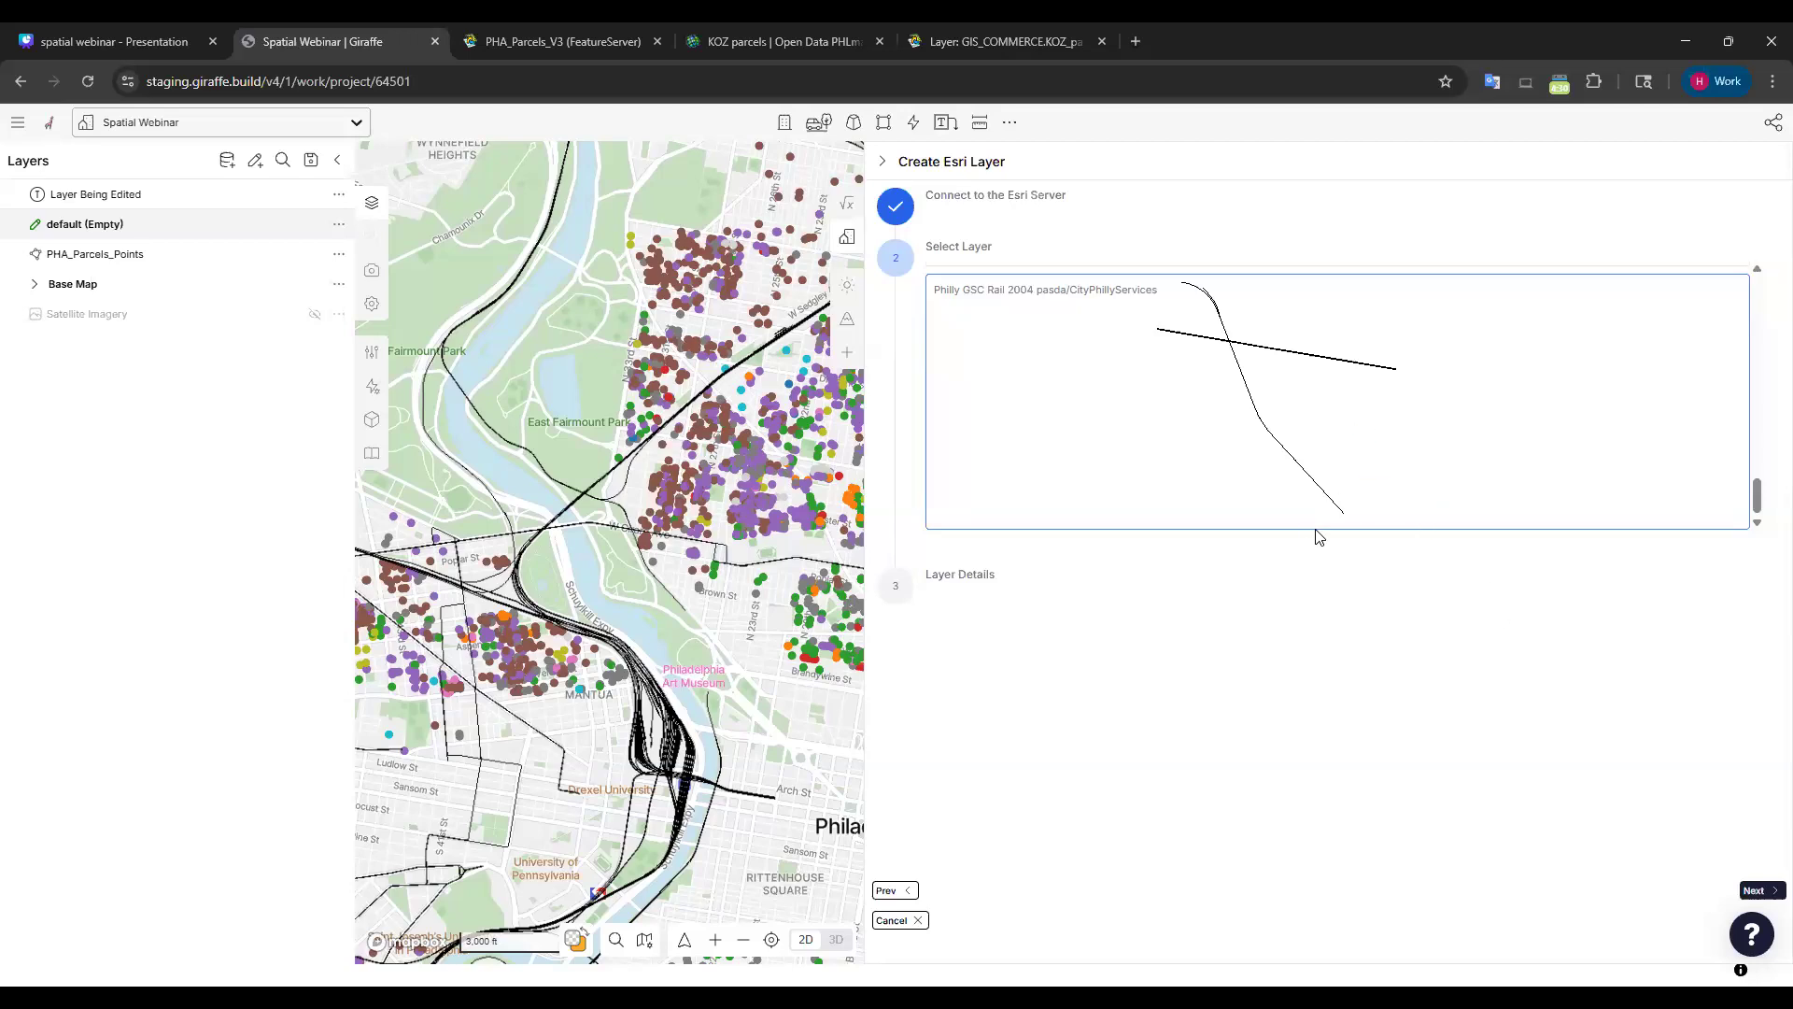
pyautogui.scroll(3, 1320, 460)
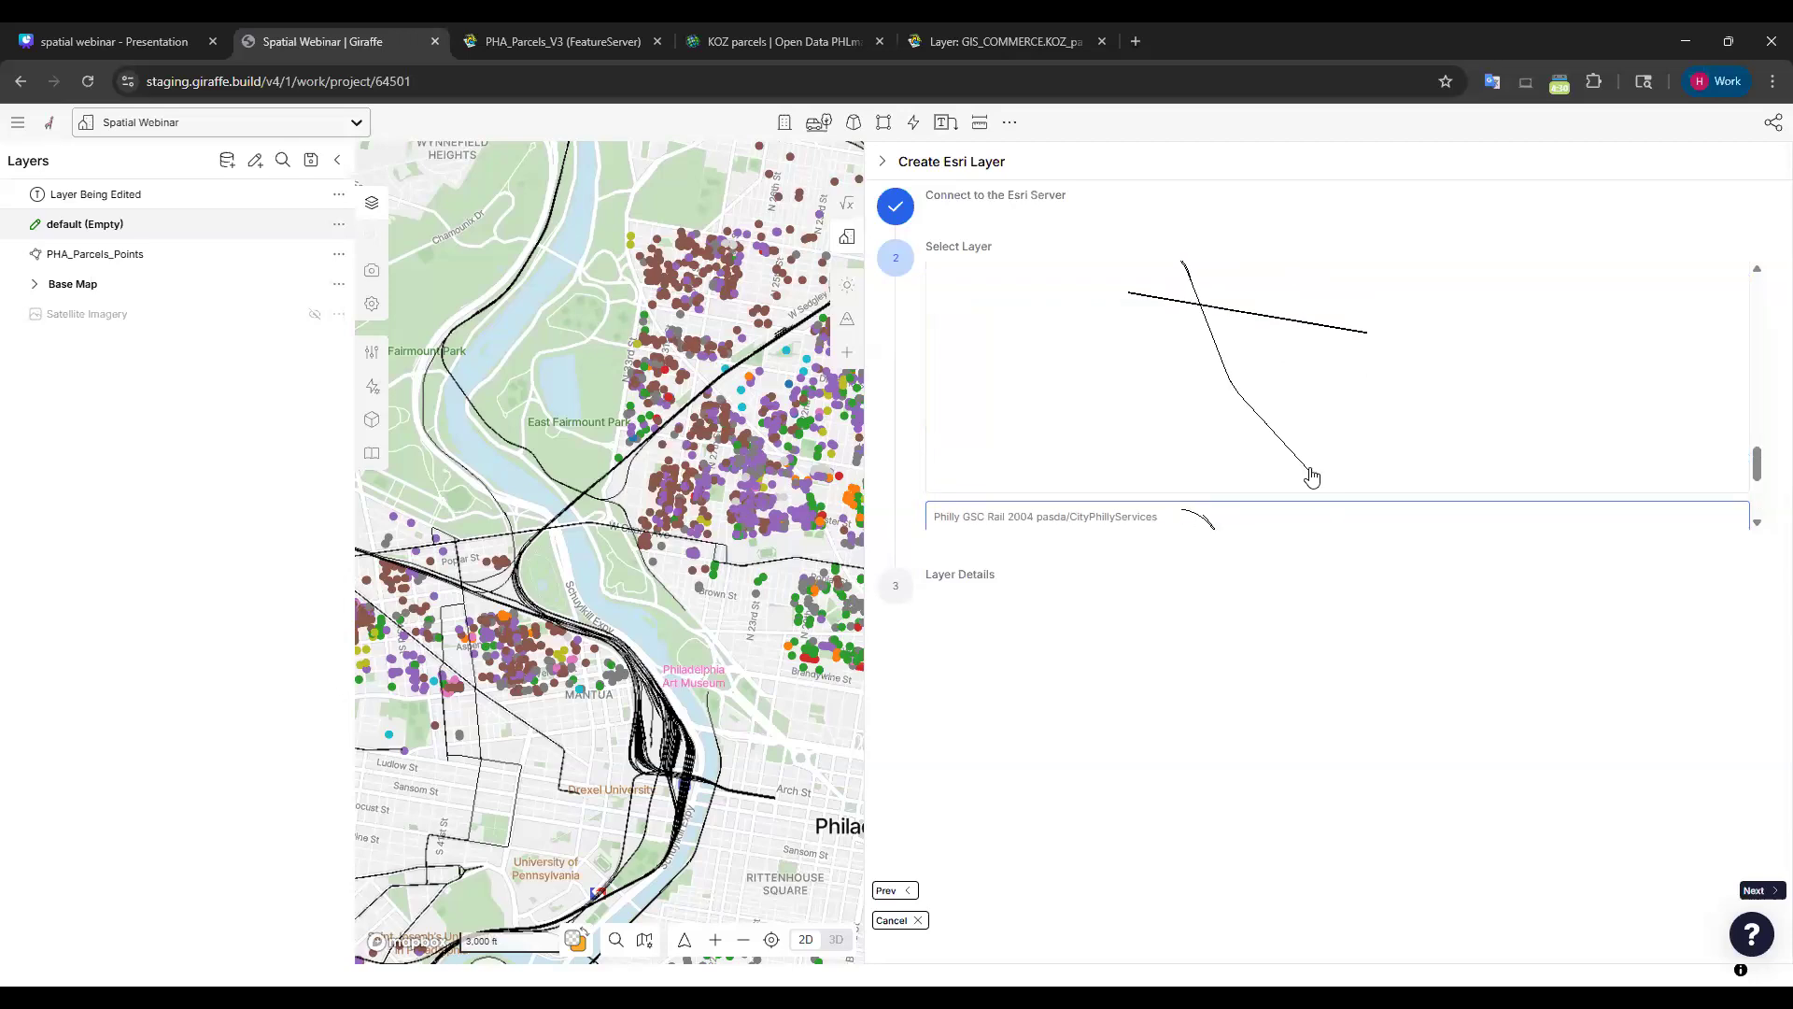
pyautogui.scroll(2, 1376, 477)
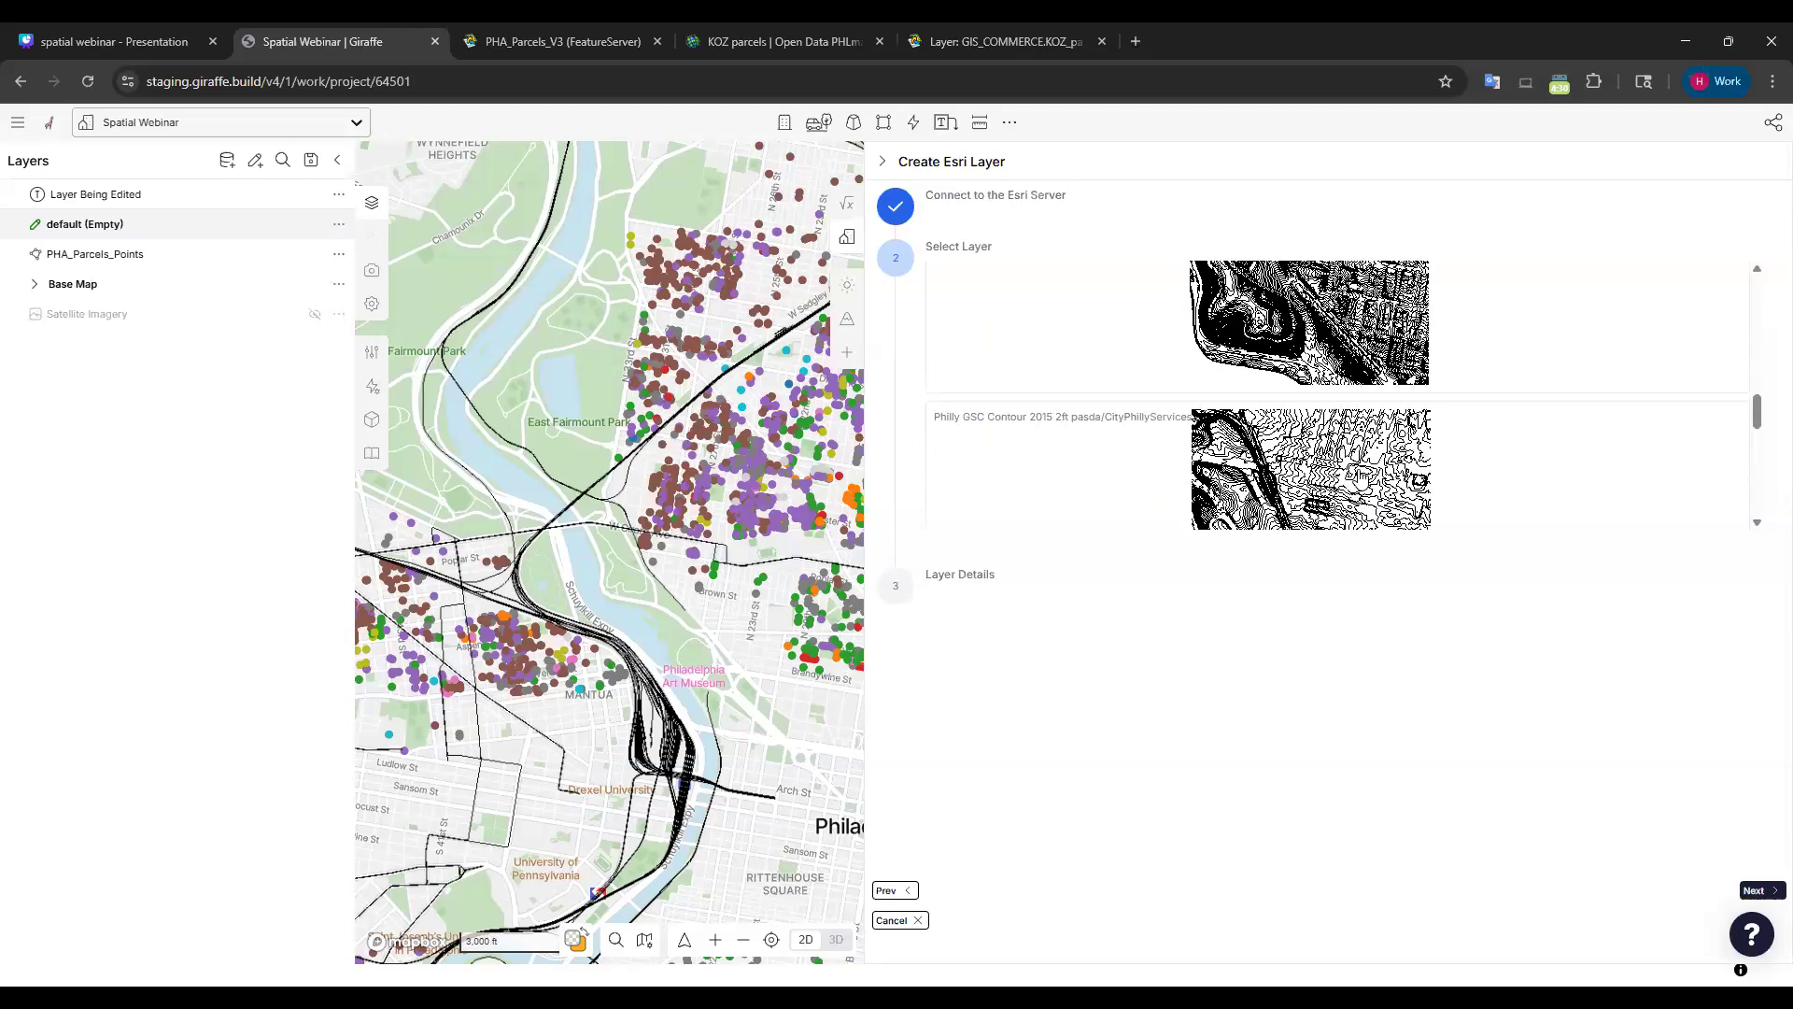
pyautogui.scroll(4, 1030, 355)
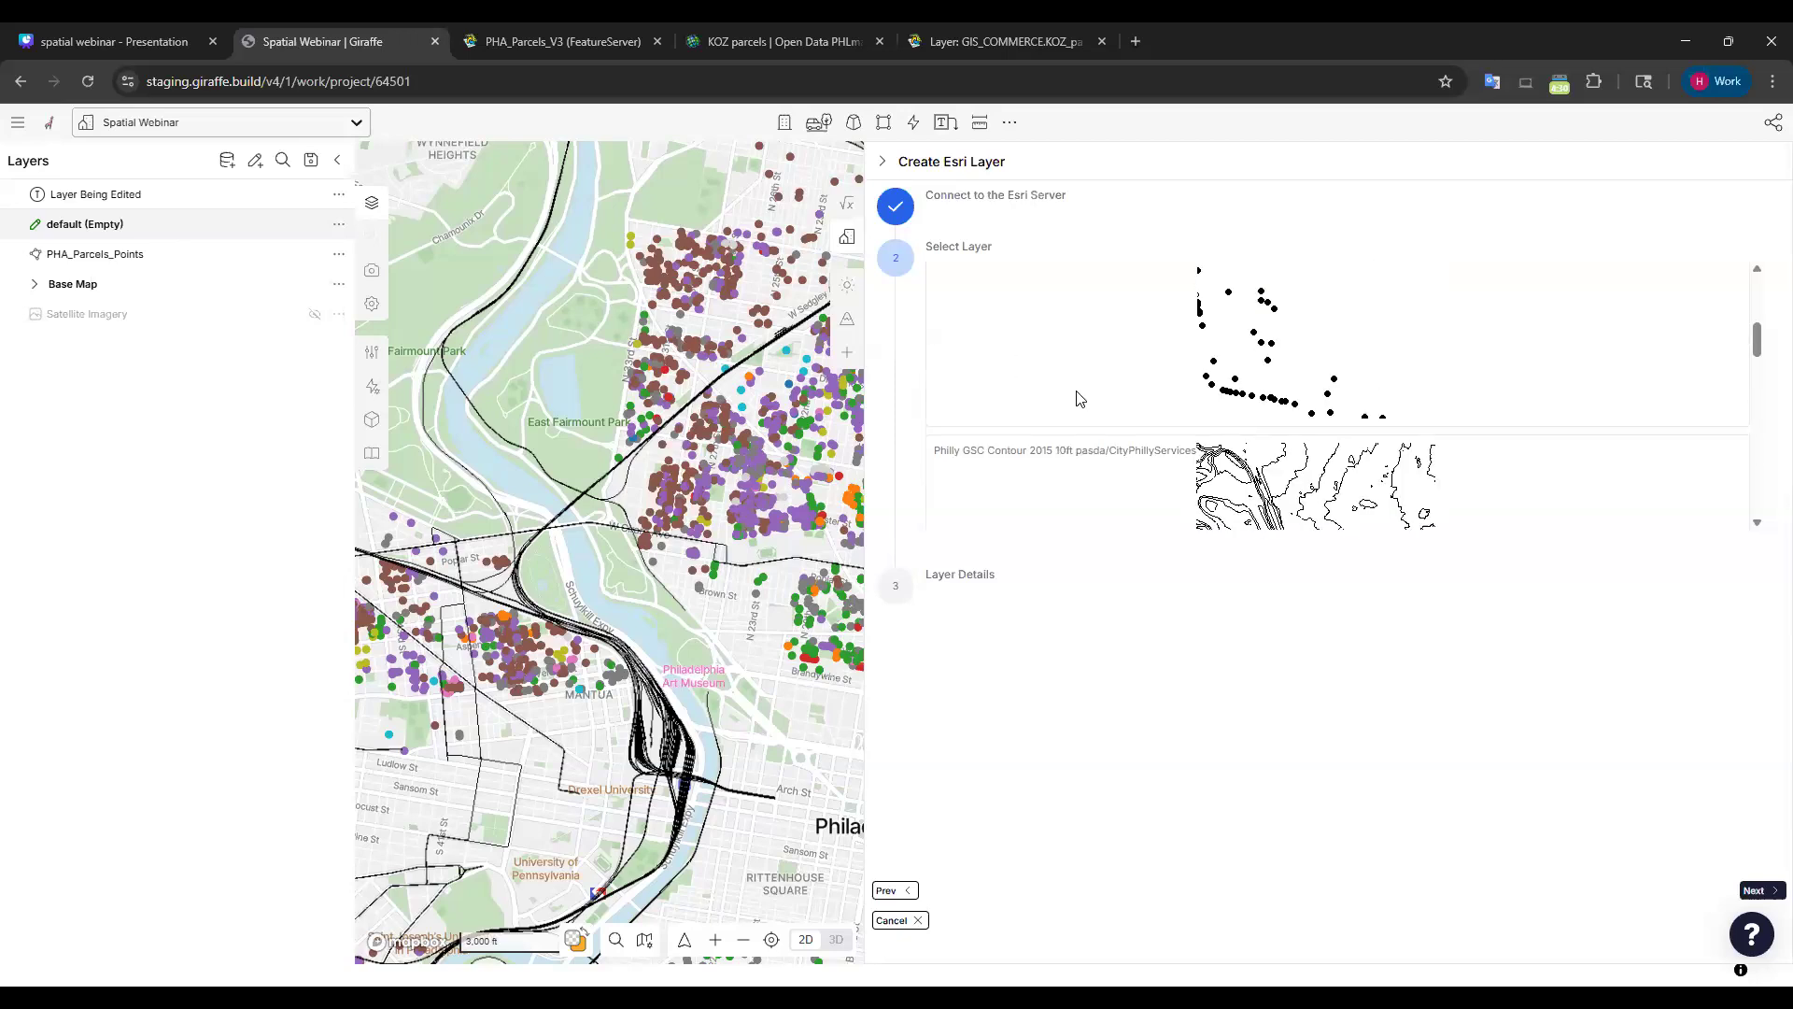
pyautogui.scroll(3, 1069, 476)
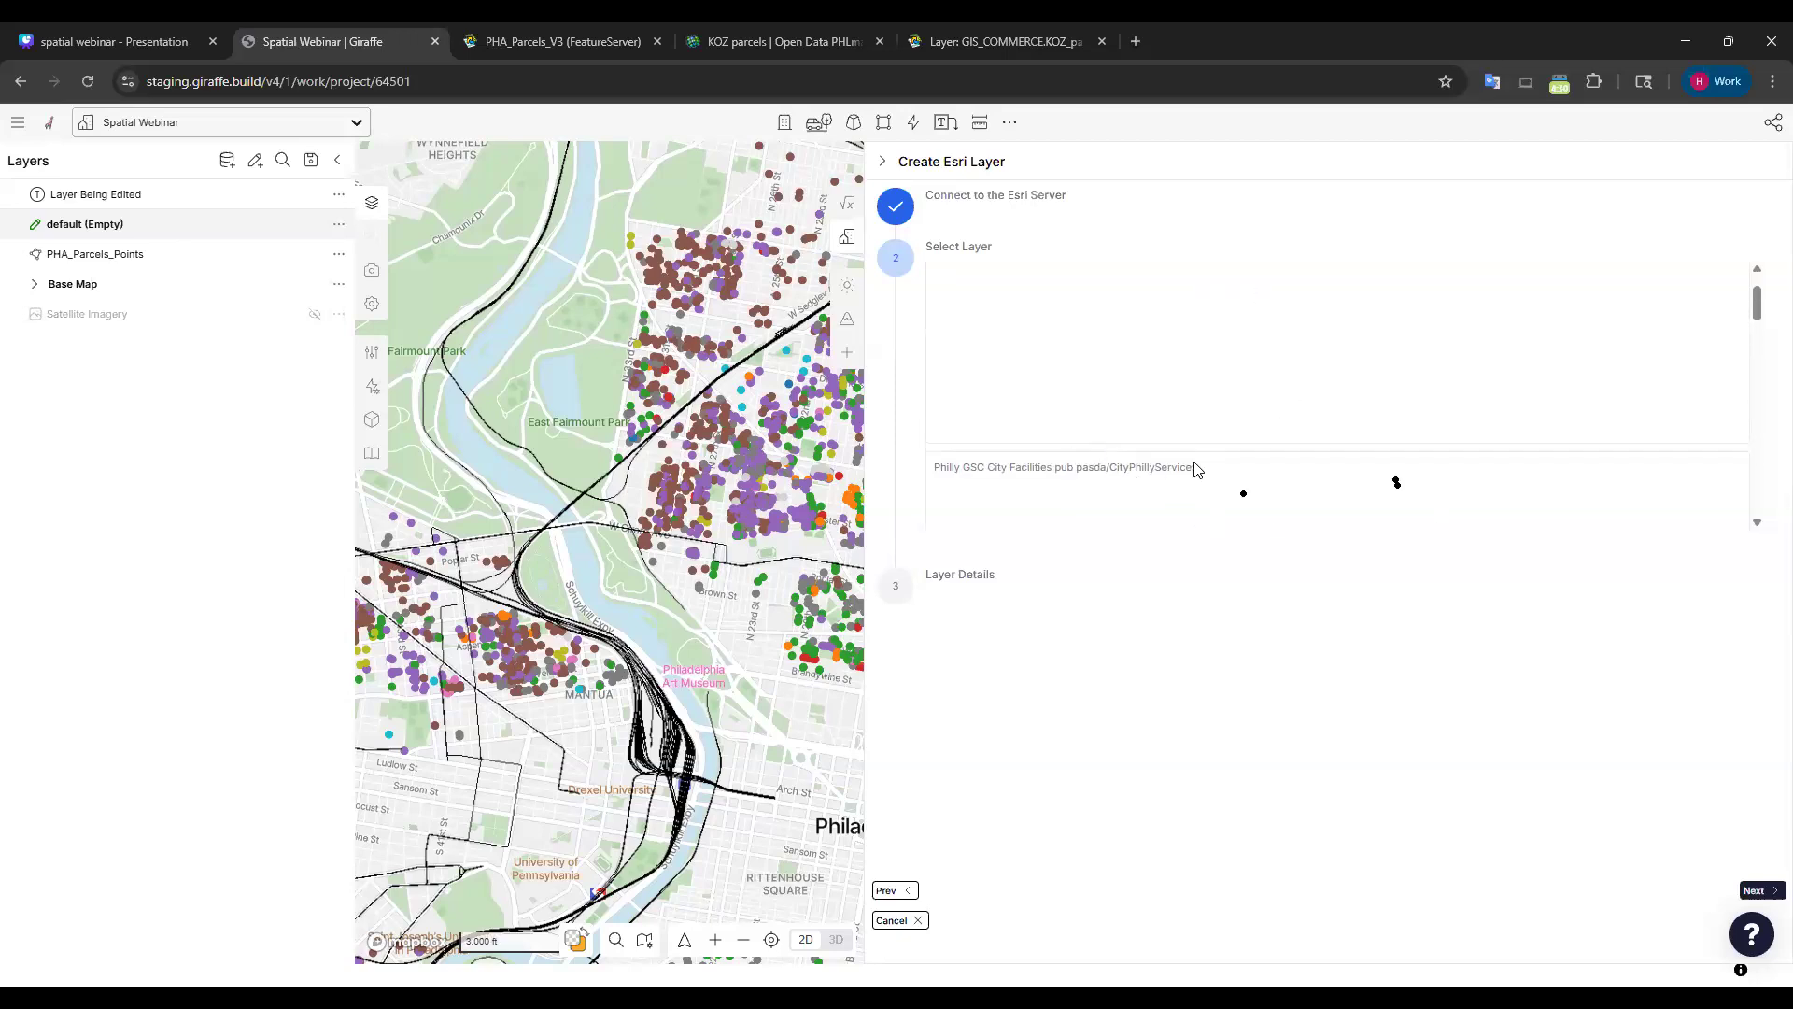
pyautogui.scroll(-3, 1467, 400)
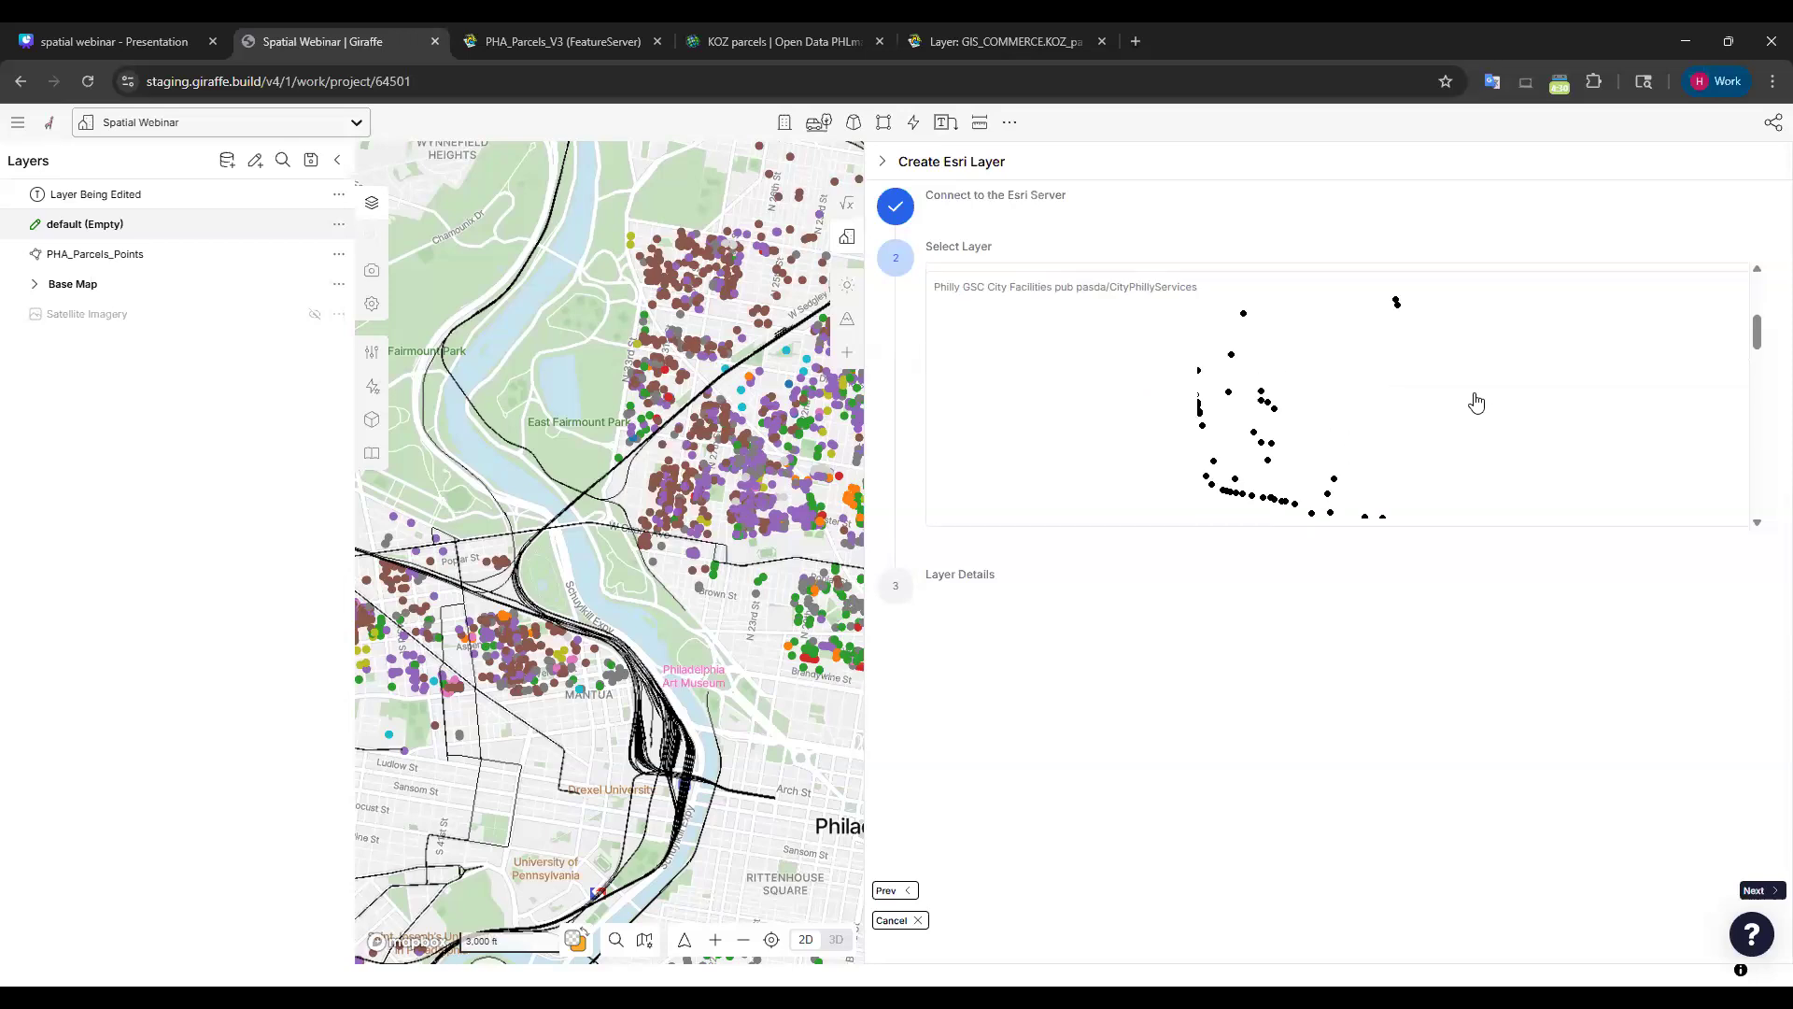
pyautogui.scroll(-2, 1454, 392)
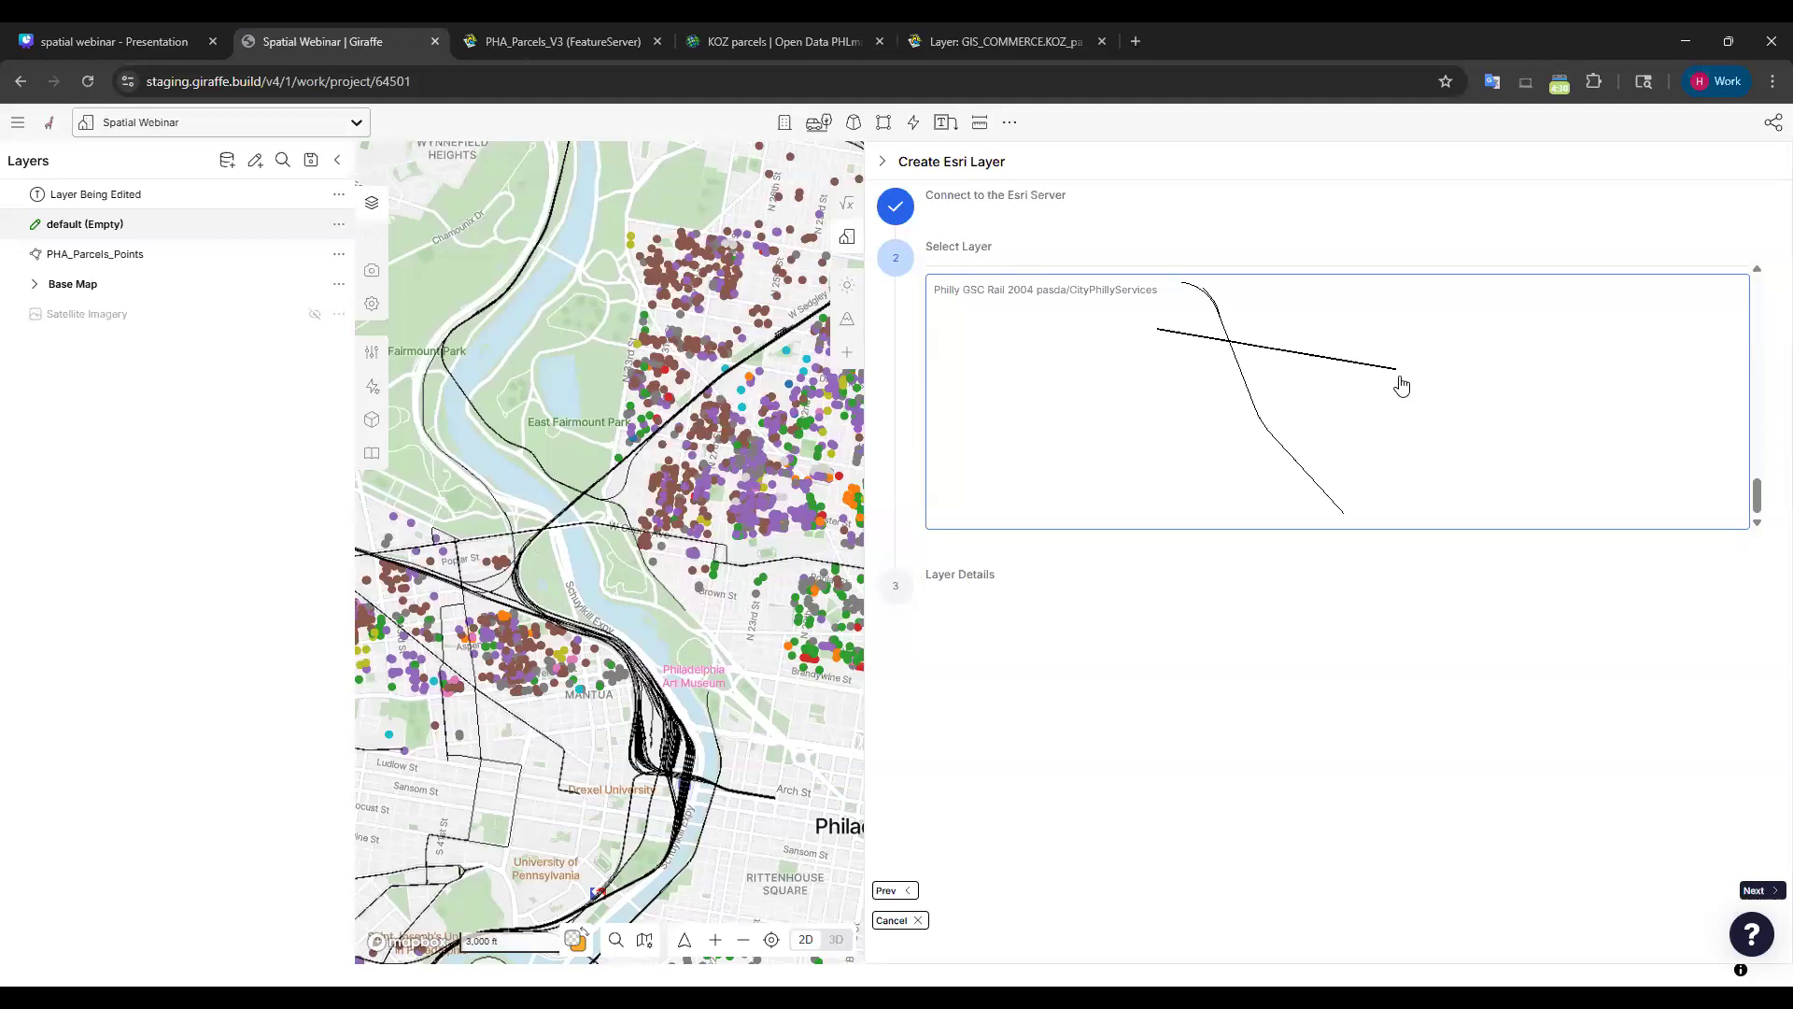
pyautogui.scroll(3, 1349, 399)
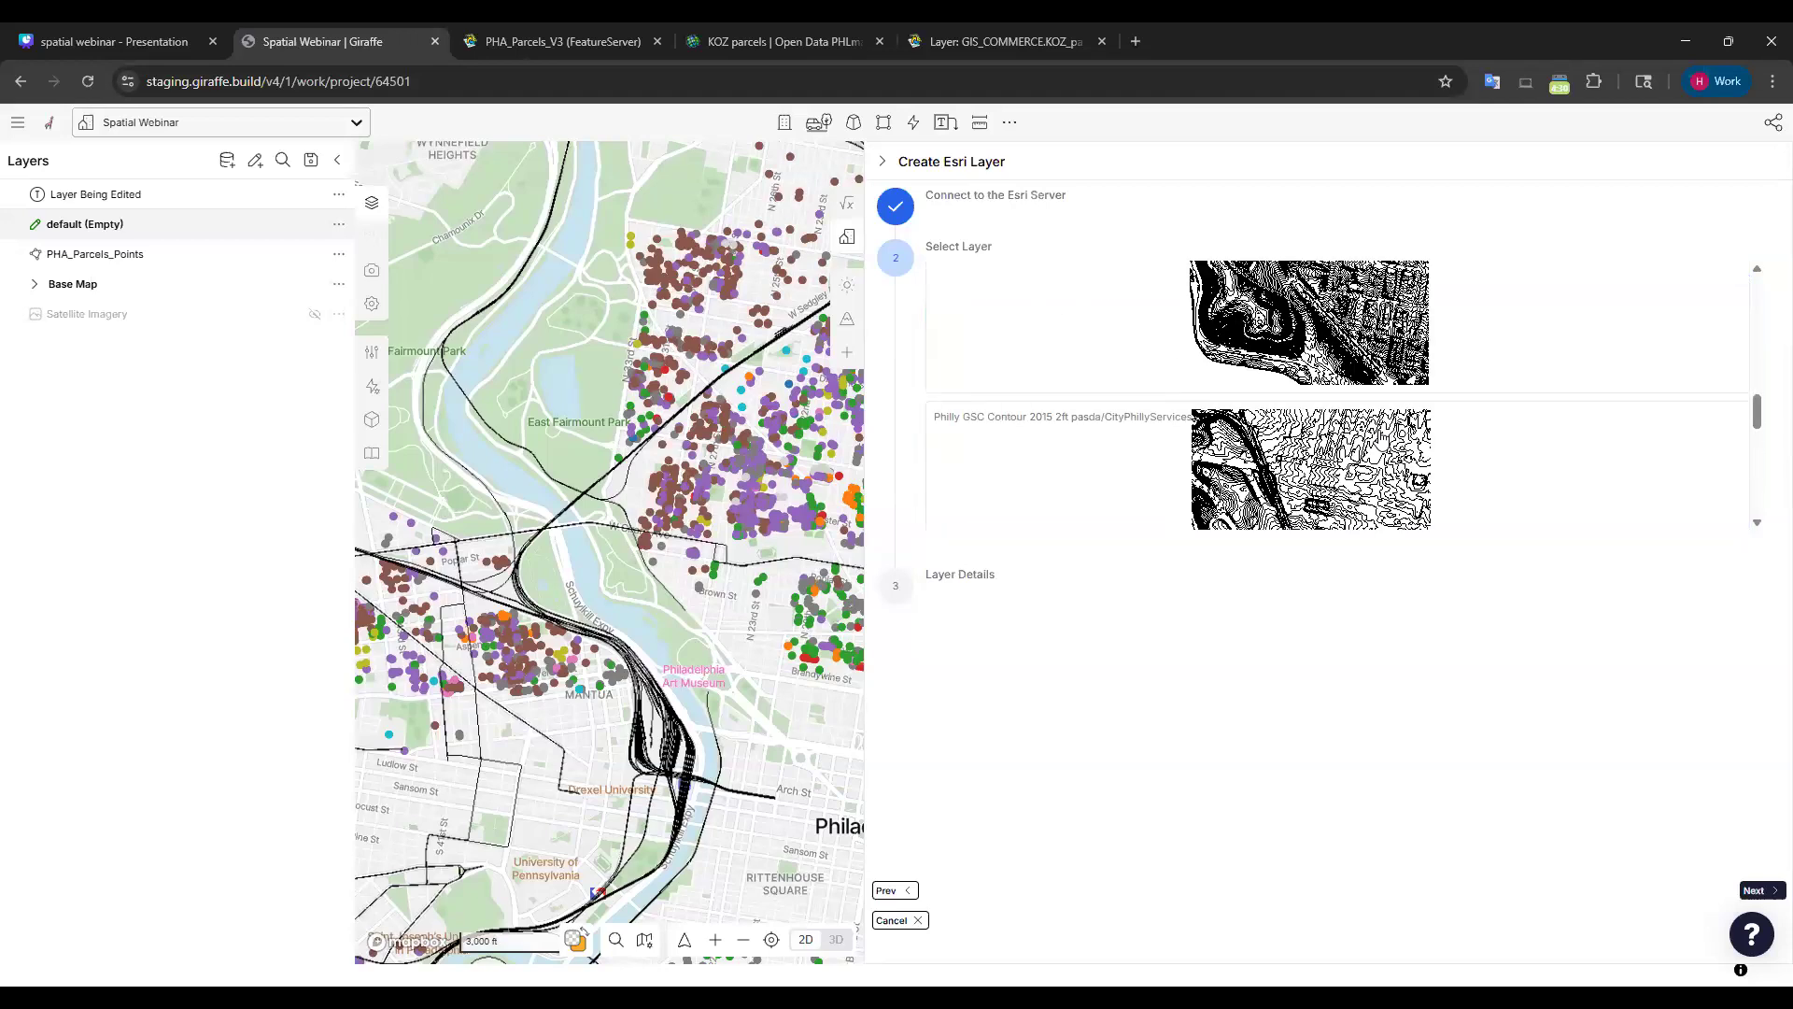
pyautogui.scroll(4, 1345, 401)
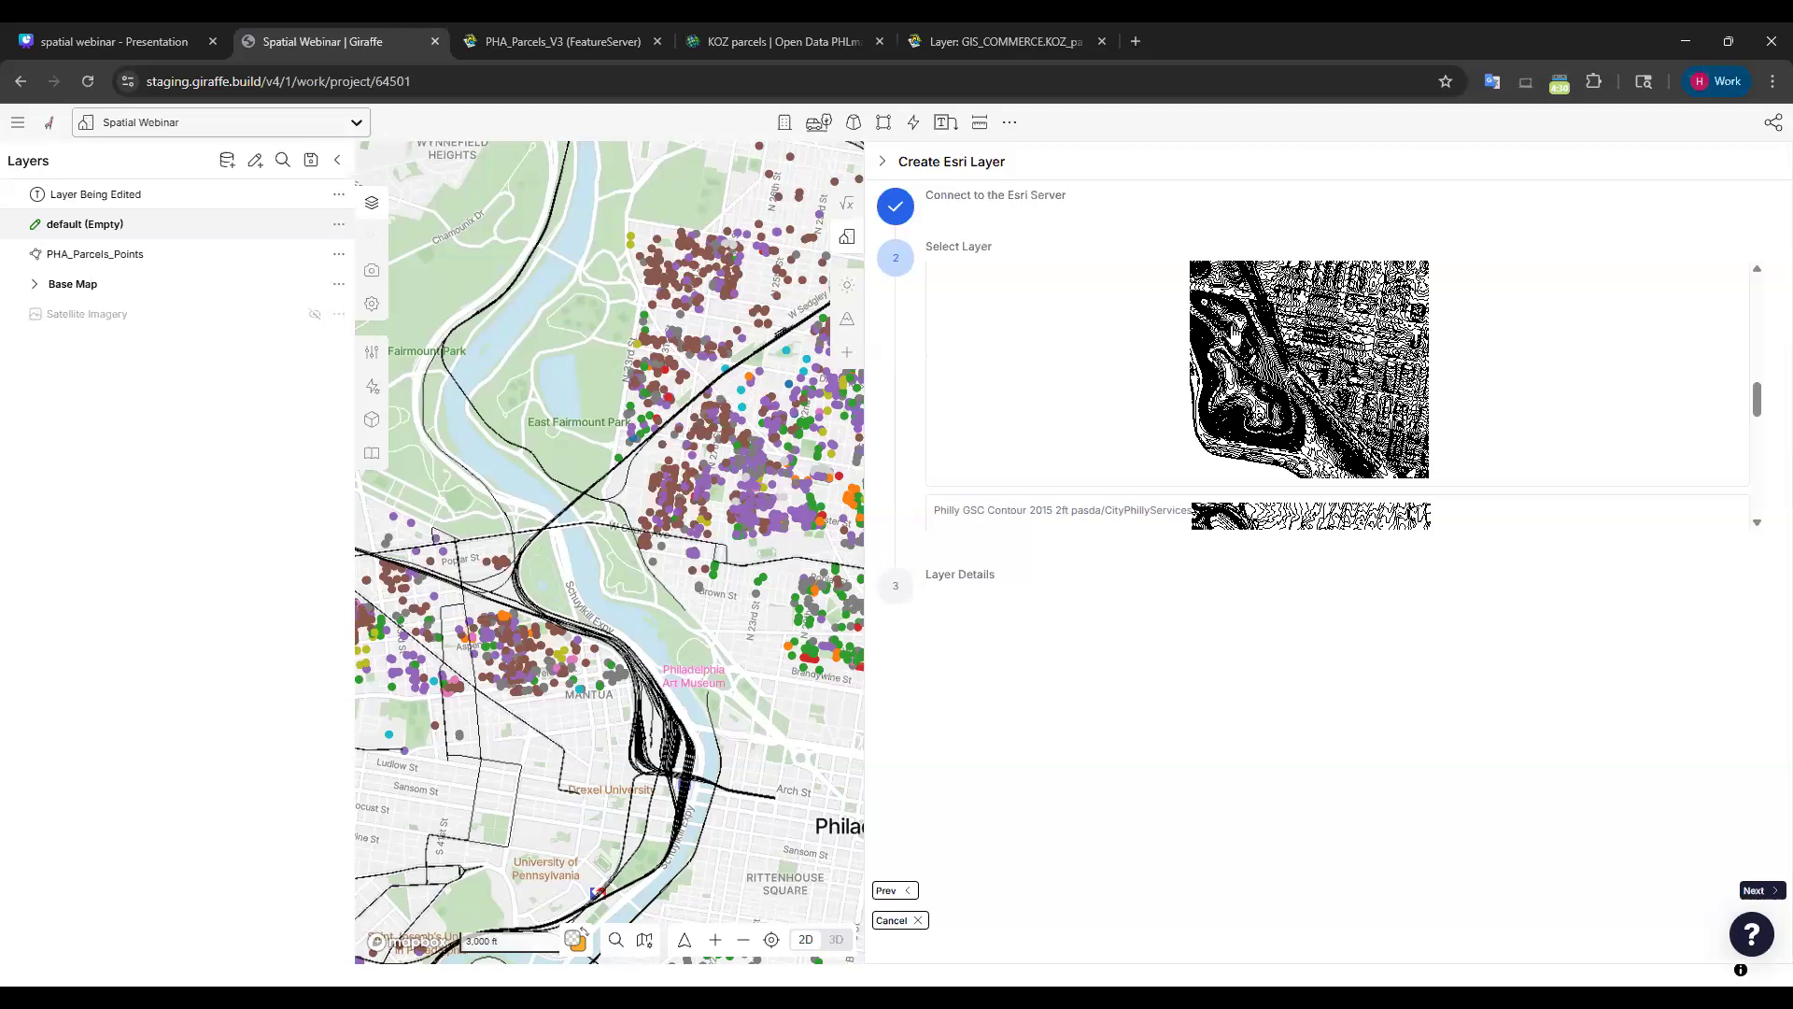
pyautogui.click(1249, 332)
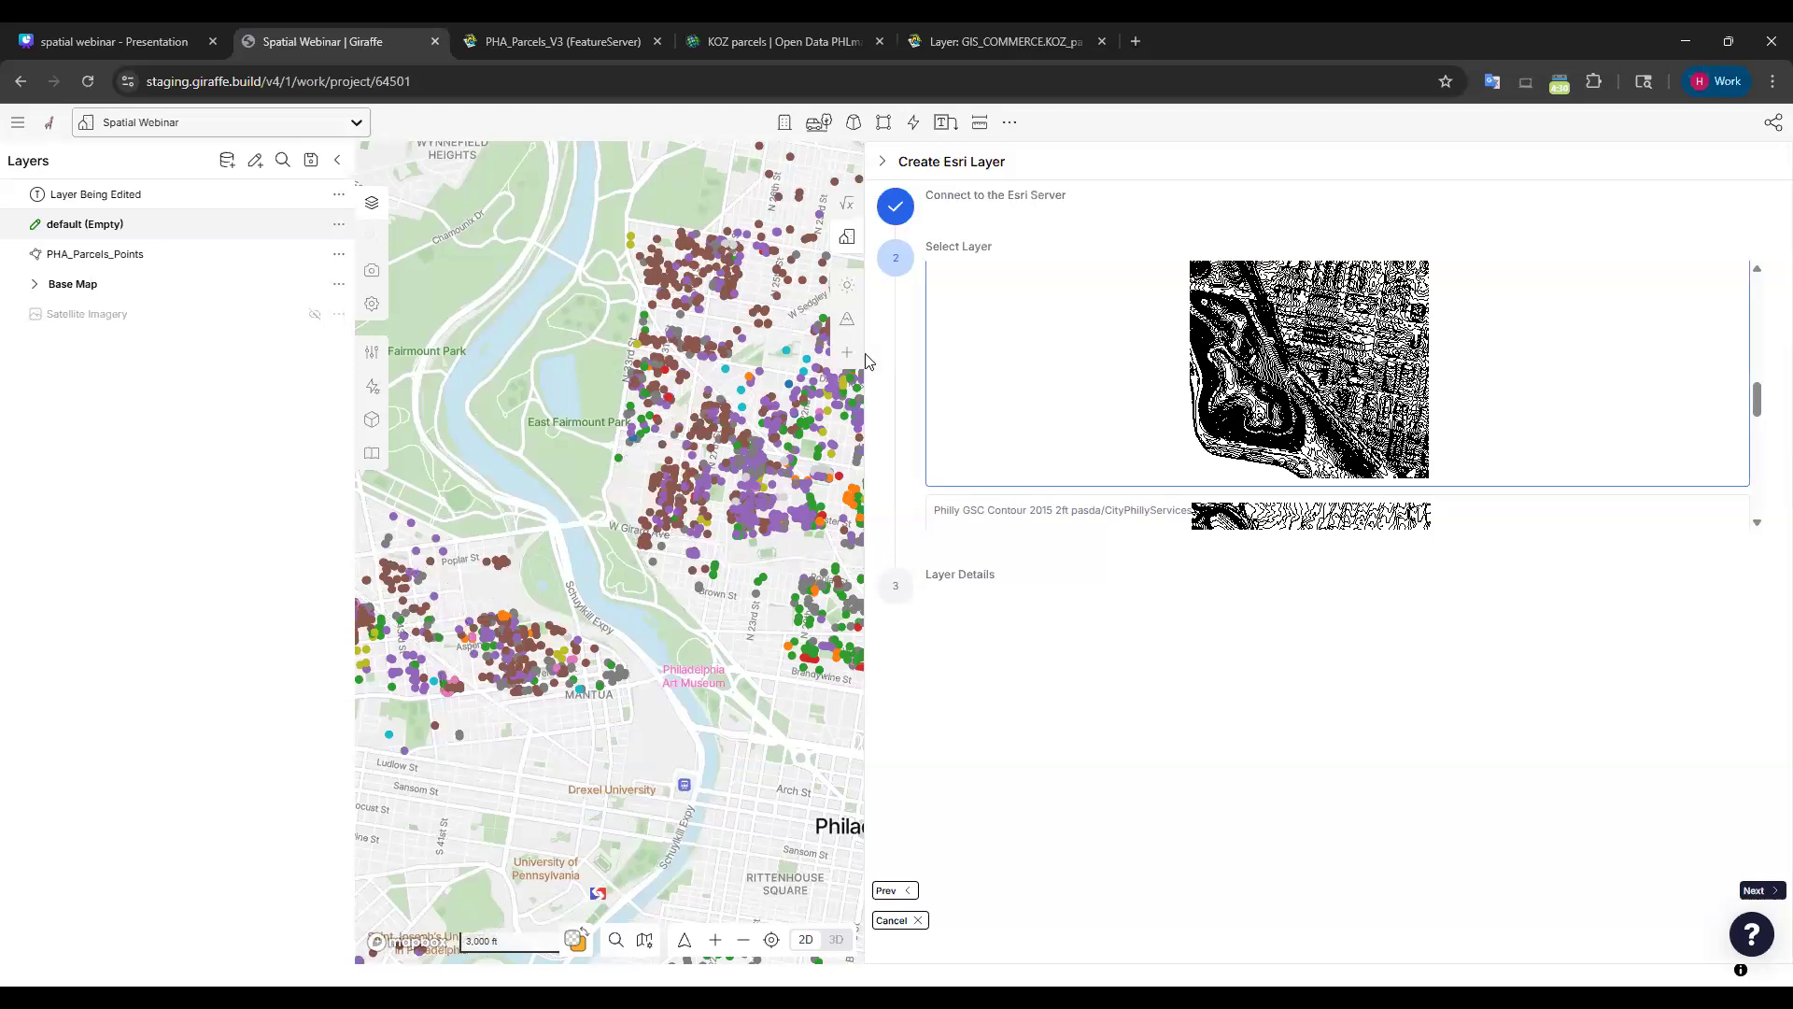
pyautogui.click(1761, 891)
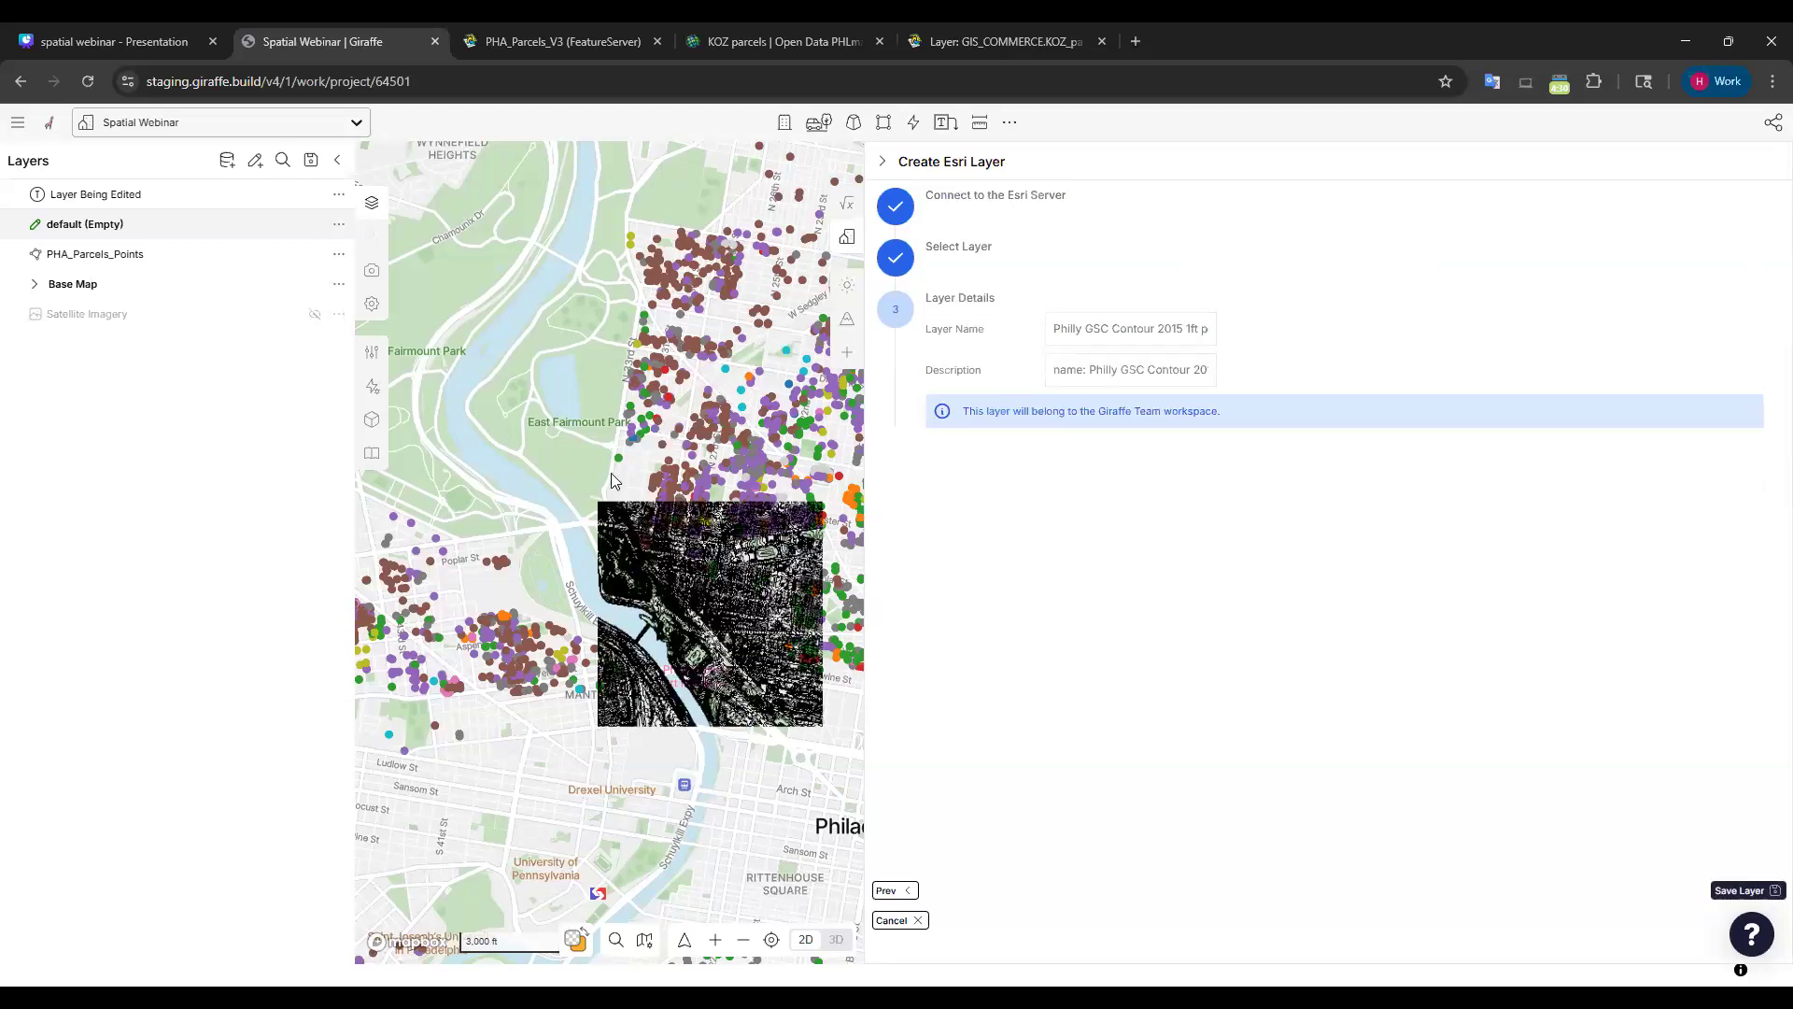
# Save the Philly GSC Contour 2015 1ft Esri layer into the project.
pyautogui.click(1740, 890)
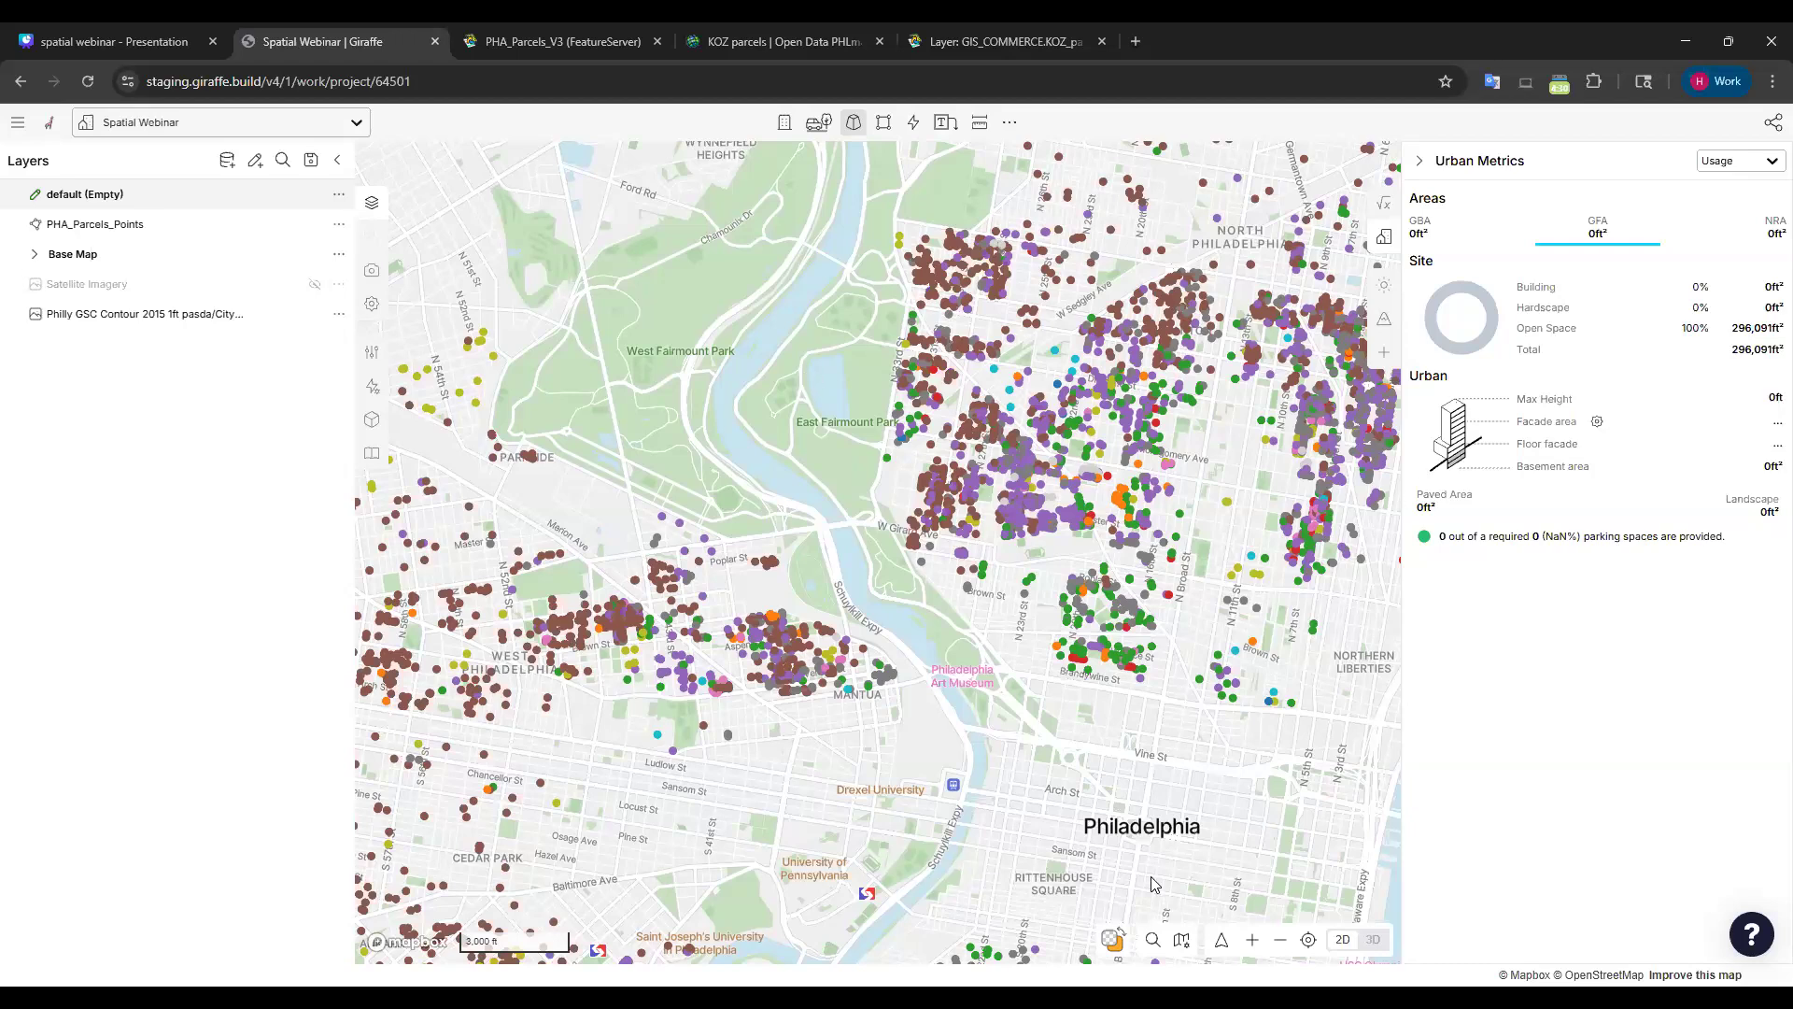
# Zoom in on Drexel Park and tilt the map into a 3D view toward the river.
pyautogui.scroll(6, 953, 617)
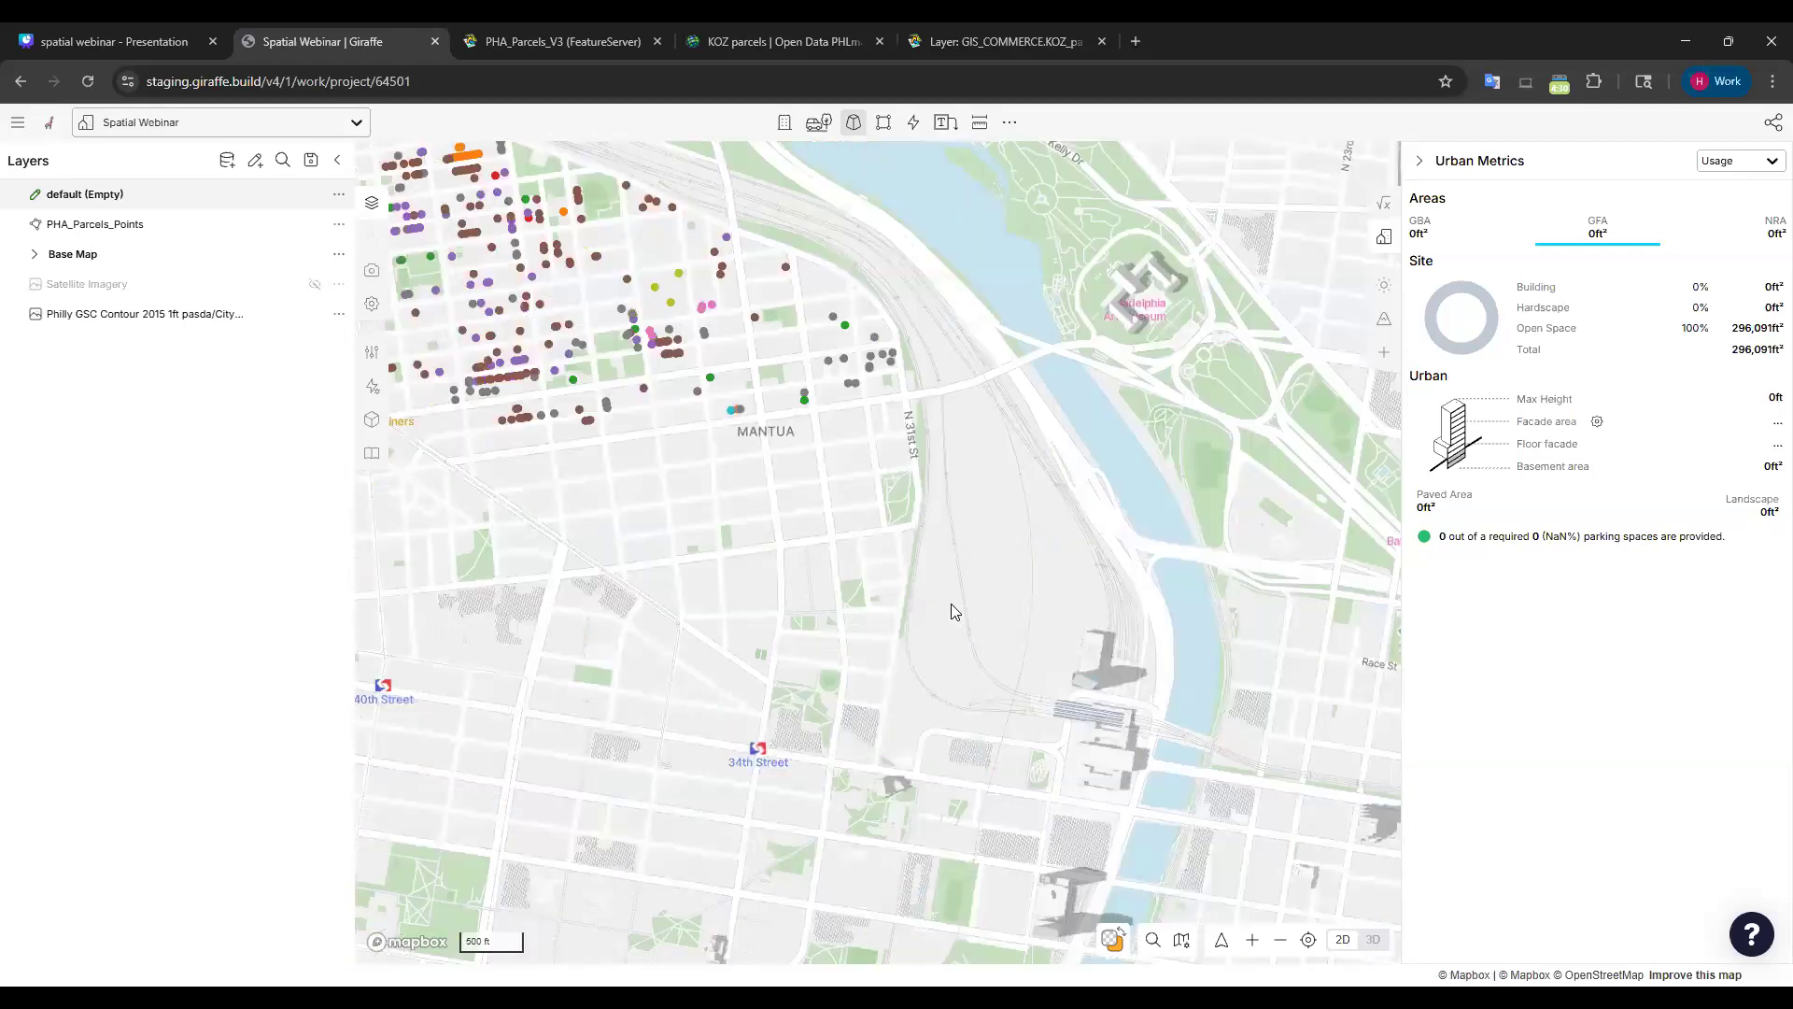
pyautogui.scroll(3, 1070, 646)
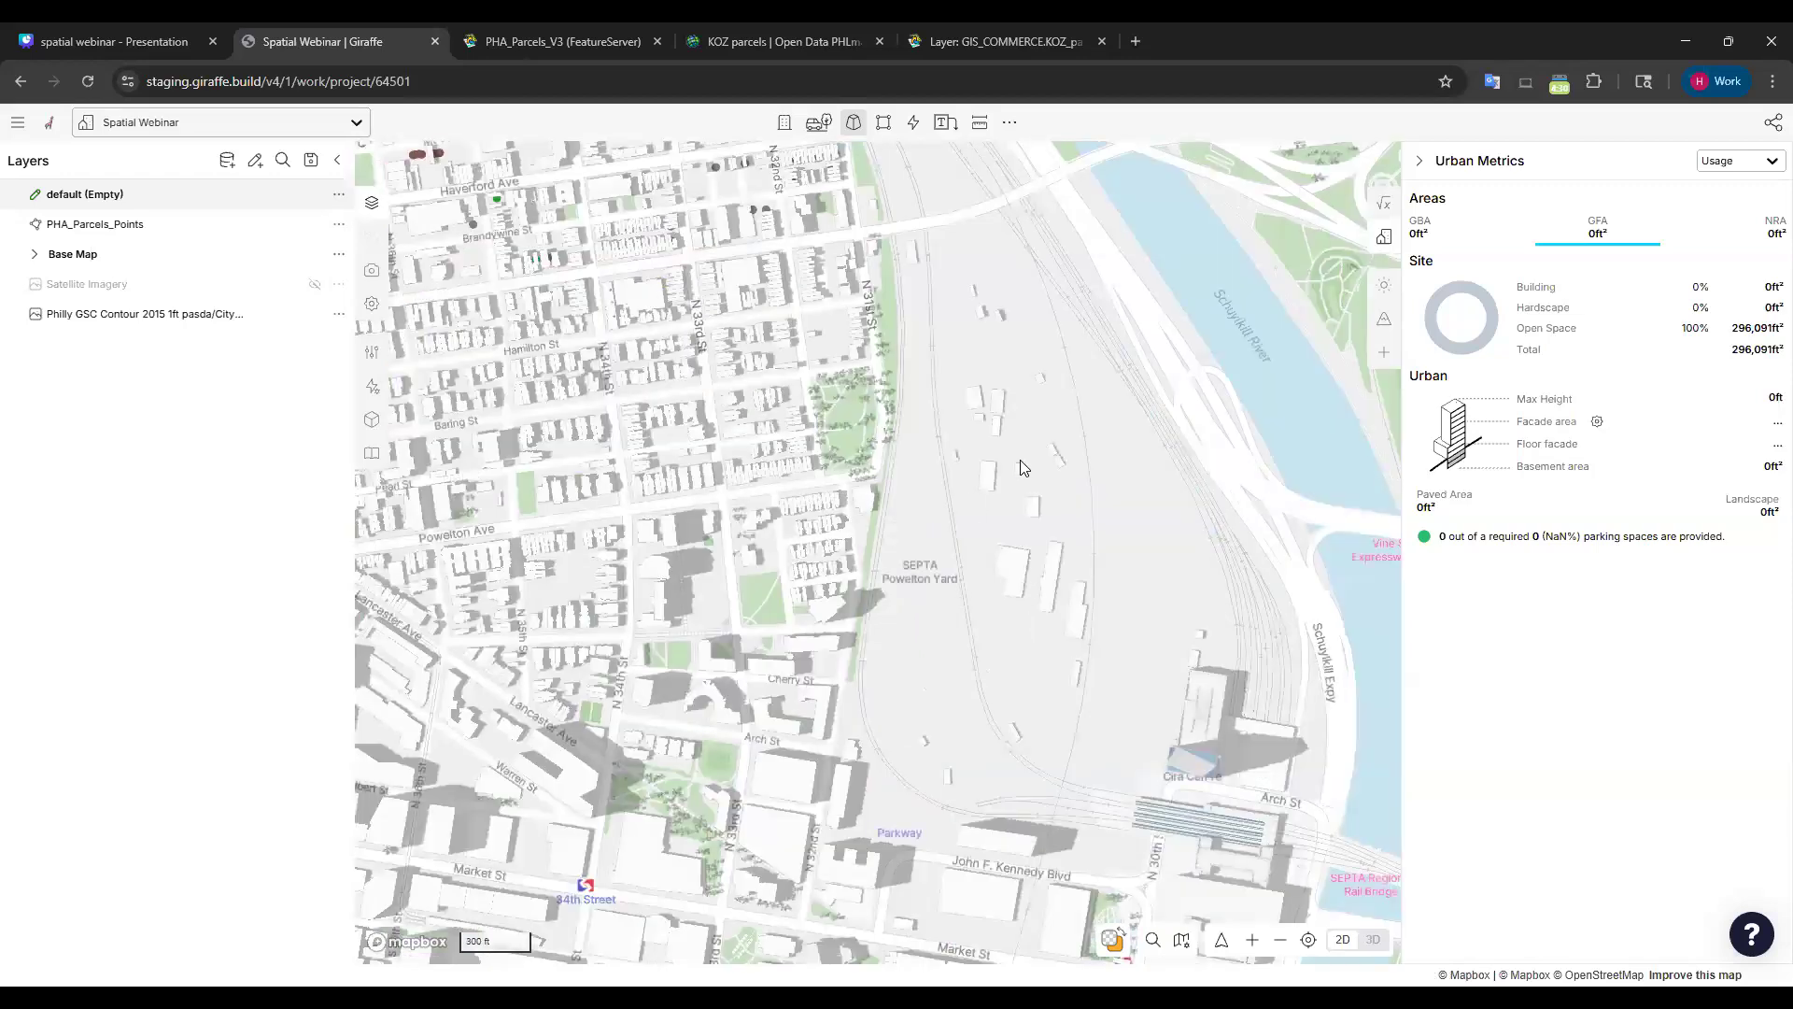
pyautogui.scroll(3, 998, 661)
pyautogui.rightClick(994, 646)
pyautogui.click(810, 443)
pyautogui.press('Escape')
pyautogui.moveTo(791, 495); pyautogui.dragTo(896, 510)
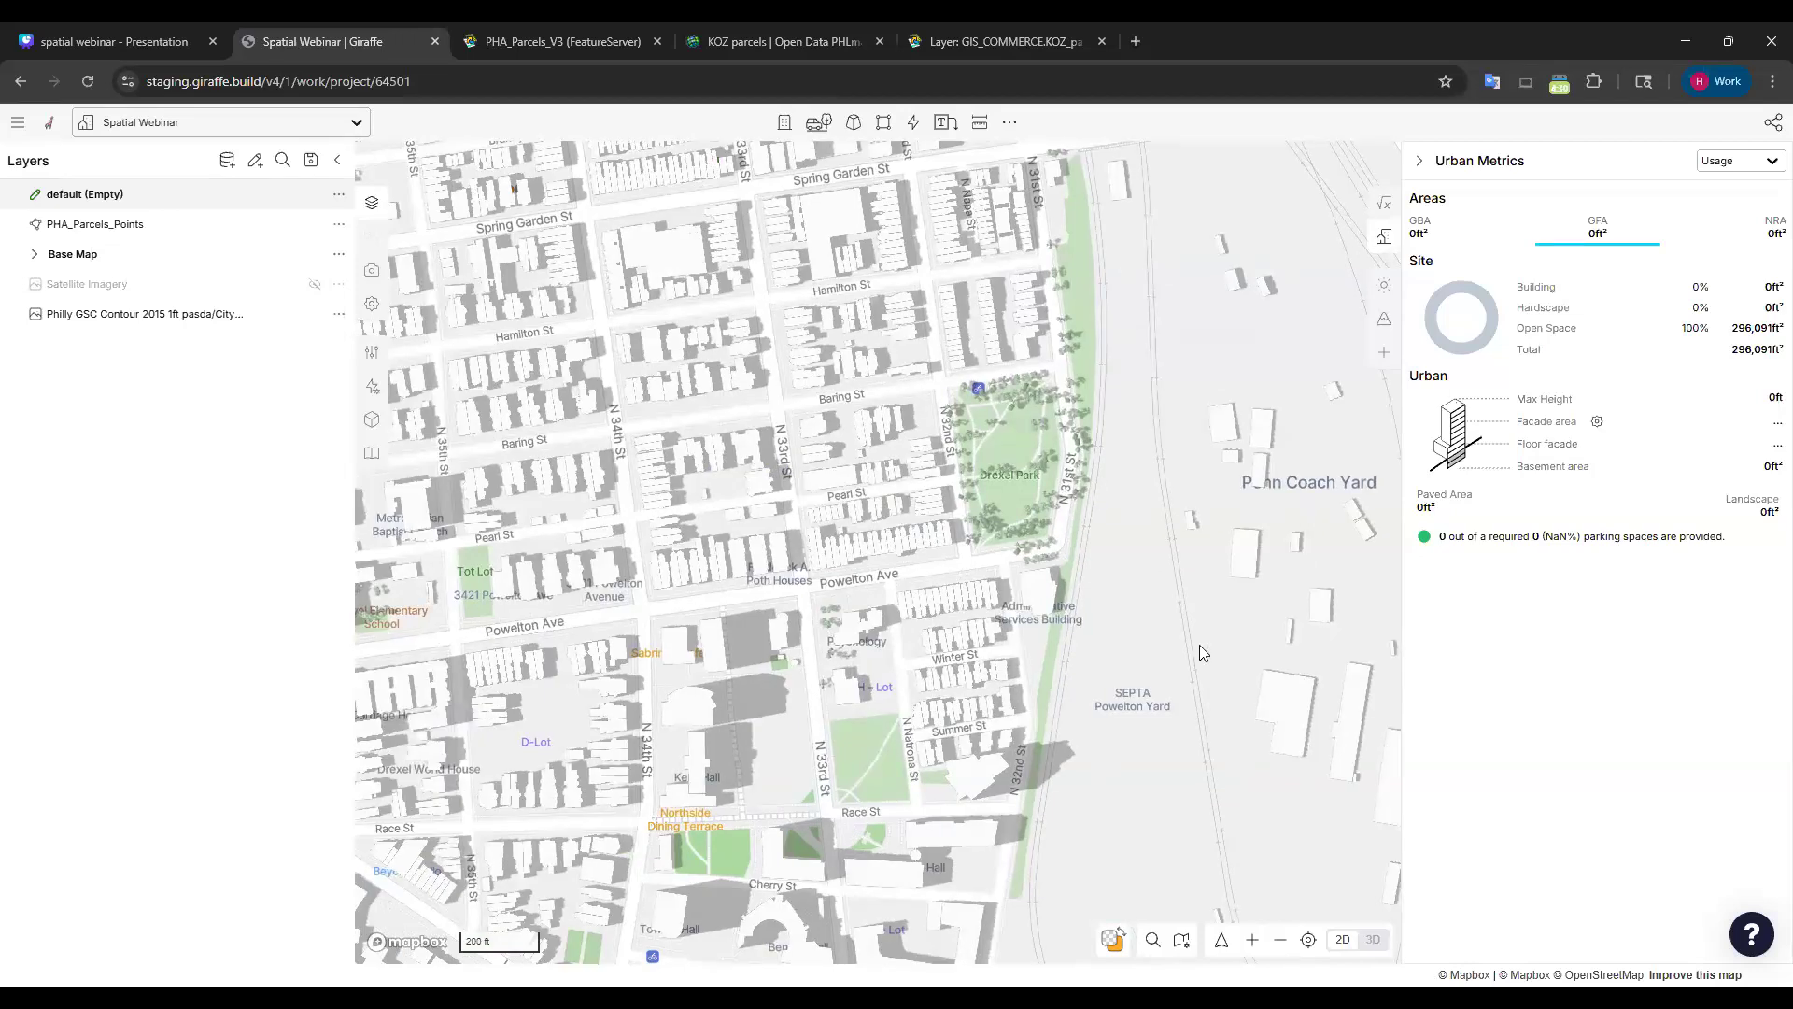
pyautogui.moveTo(1191, 653); pyautogui.dragTo(1135, 664, button='right')
pyautogui.moveTo(975, 426); pyautogui.dragTo(785, 384, button='right')
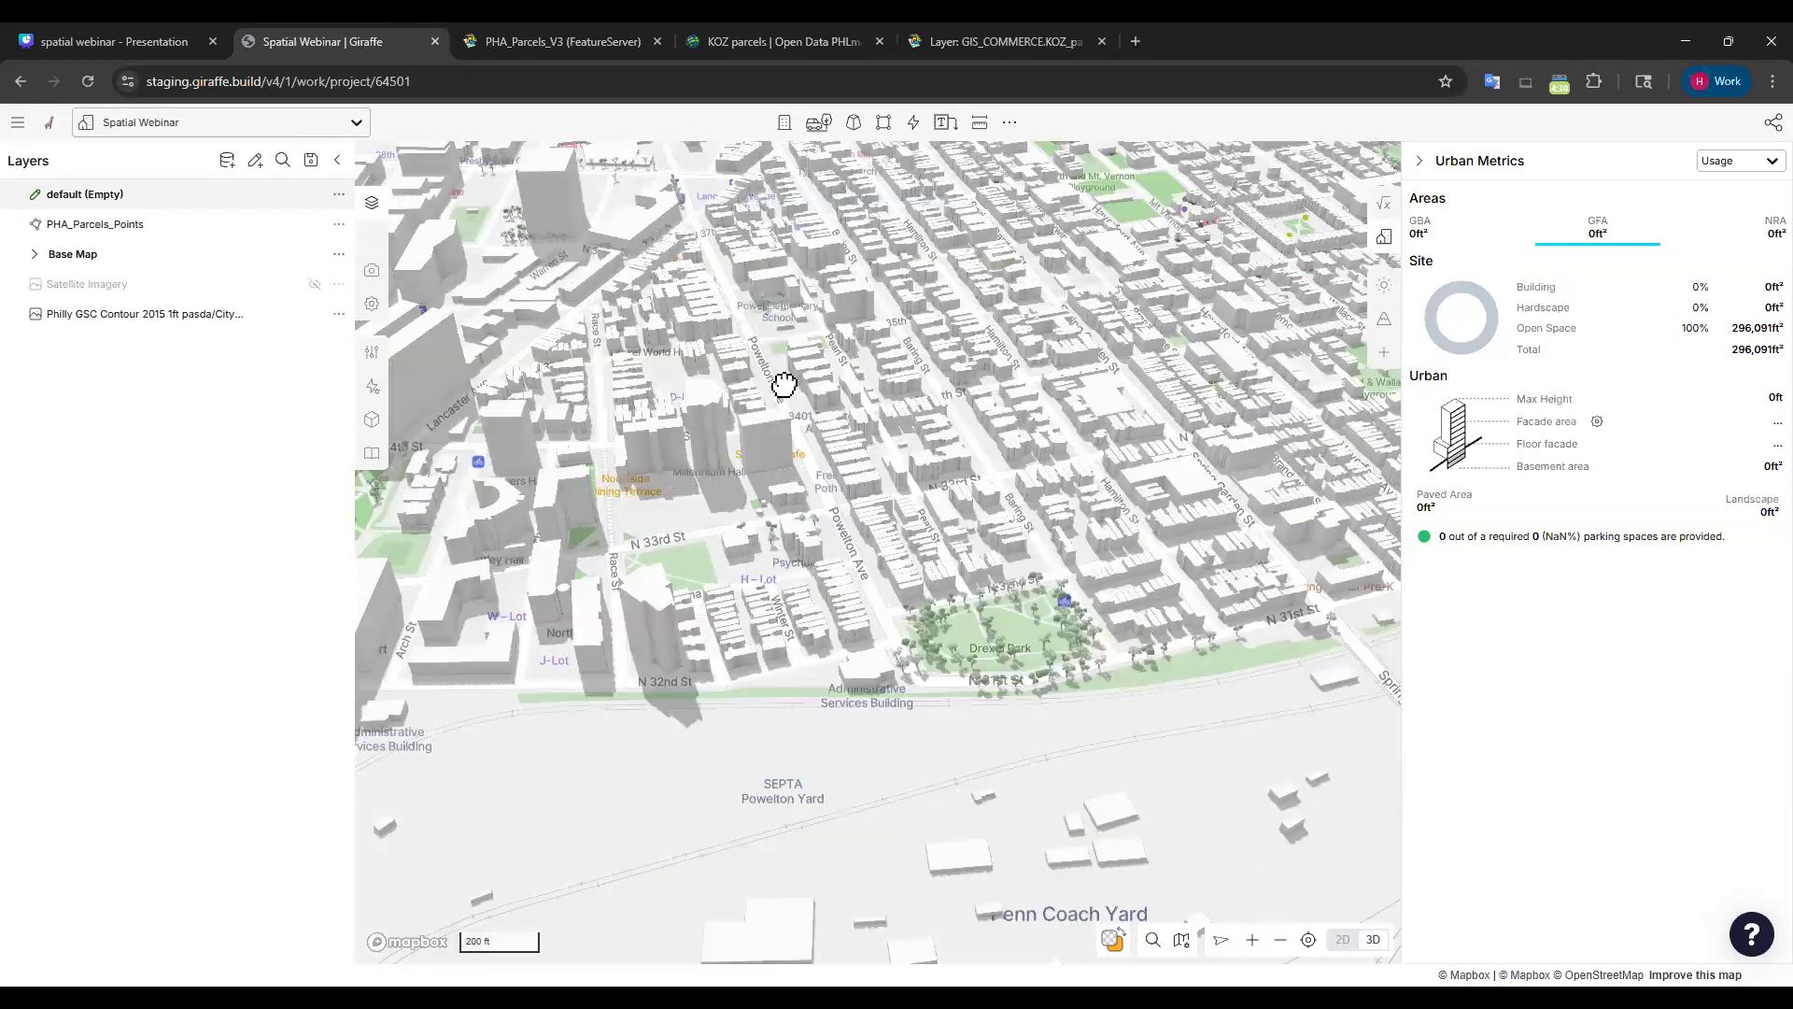
pyautogui.moveTo(1111, 533); pyautogui.dragTo(794, 551)
pyautogui.moveTo(1237, 691); pyautogui.dragTo(1081, 616)
pyautogui.scroll(3, 839, 531)
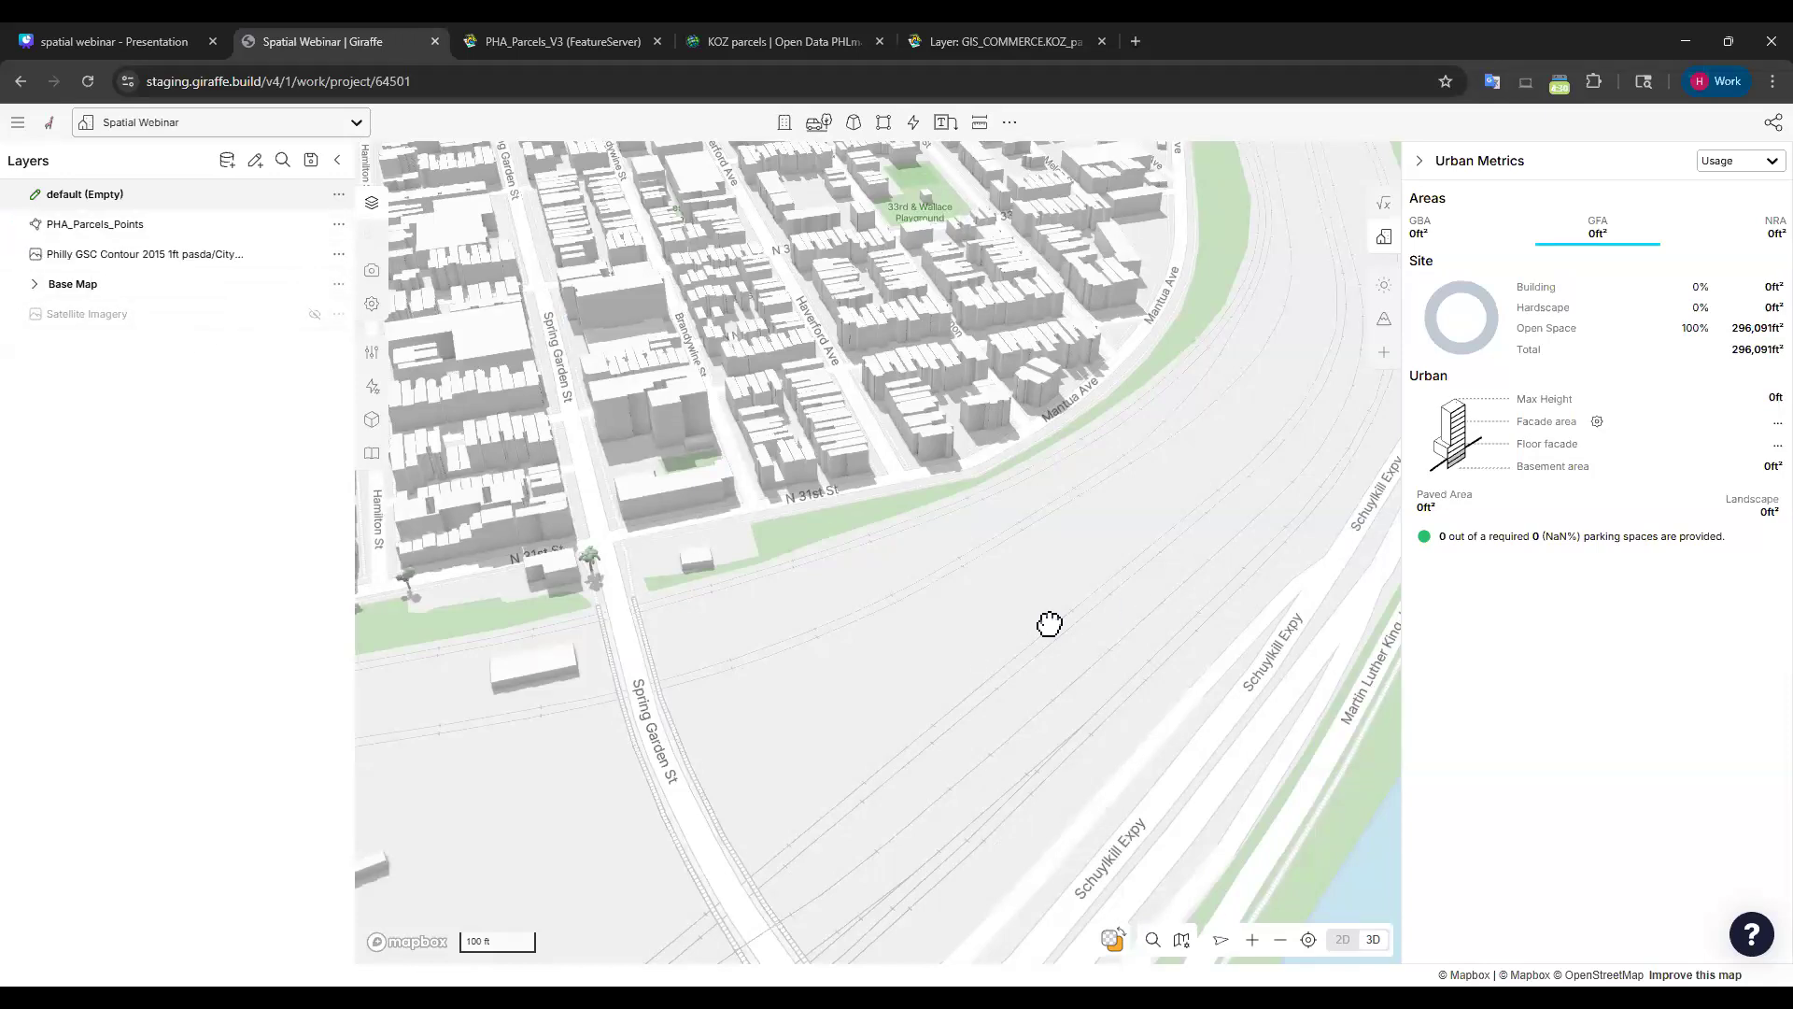
# Move the contour layer above Base Map and bring up the layer catalogue.
pyautogui.moveTo(1048, 623); pyautogui.dragTo(859, 603)
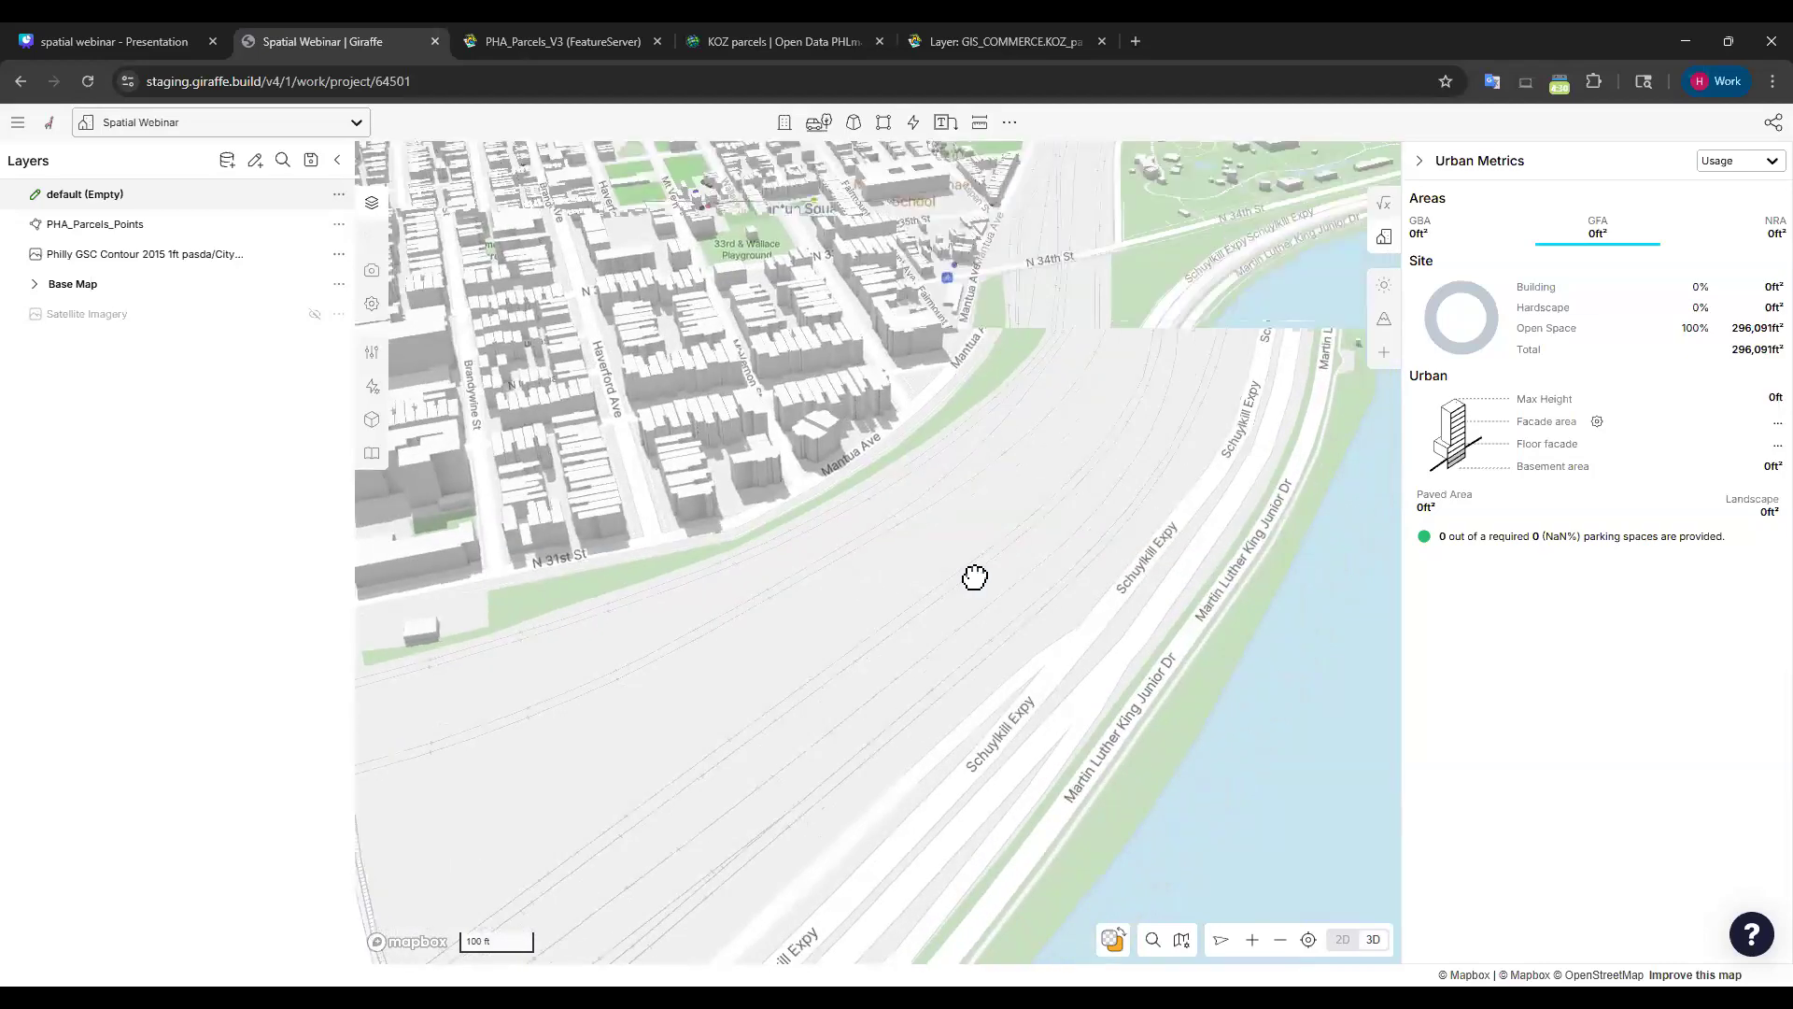
pyautogui.scroll(-5, 972, 576)
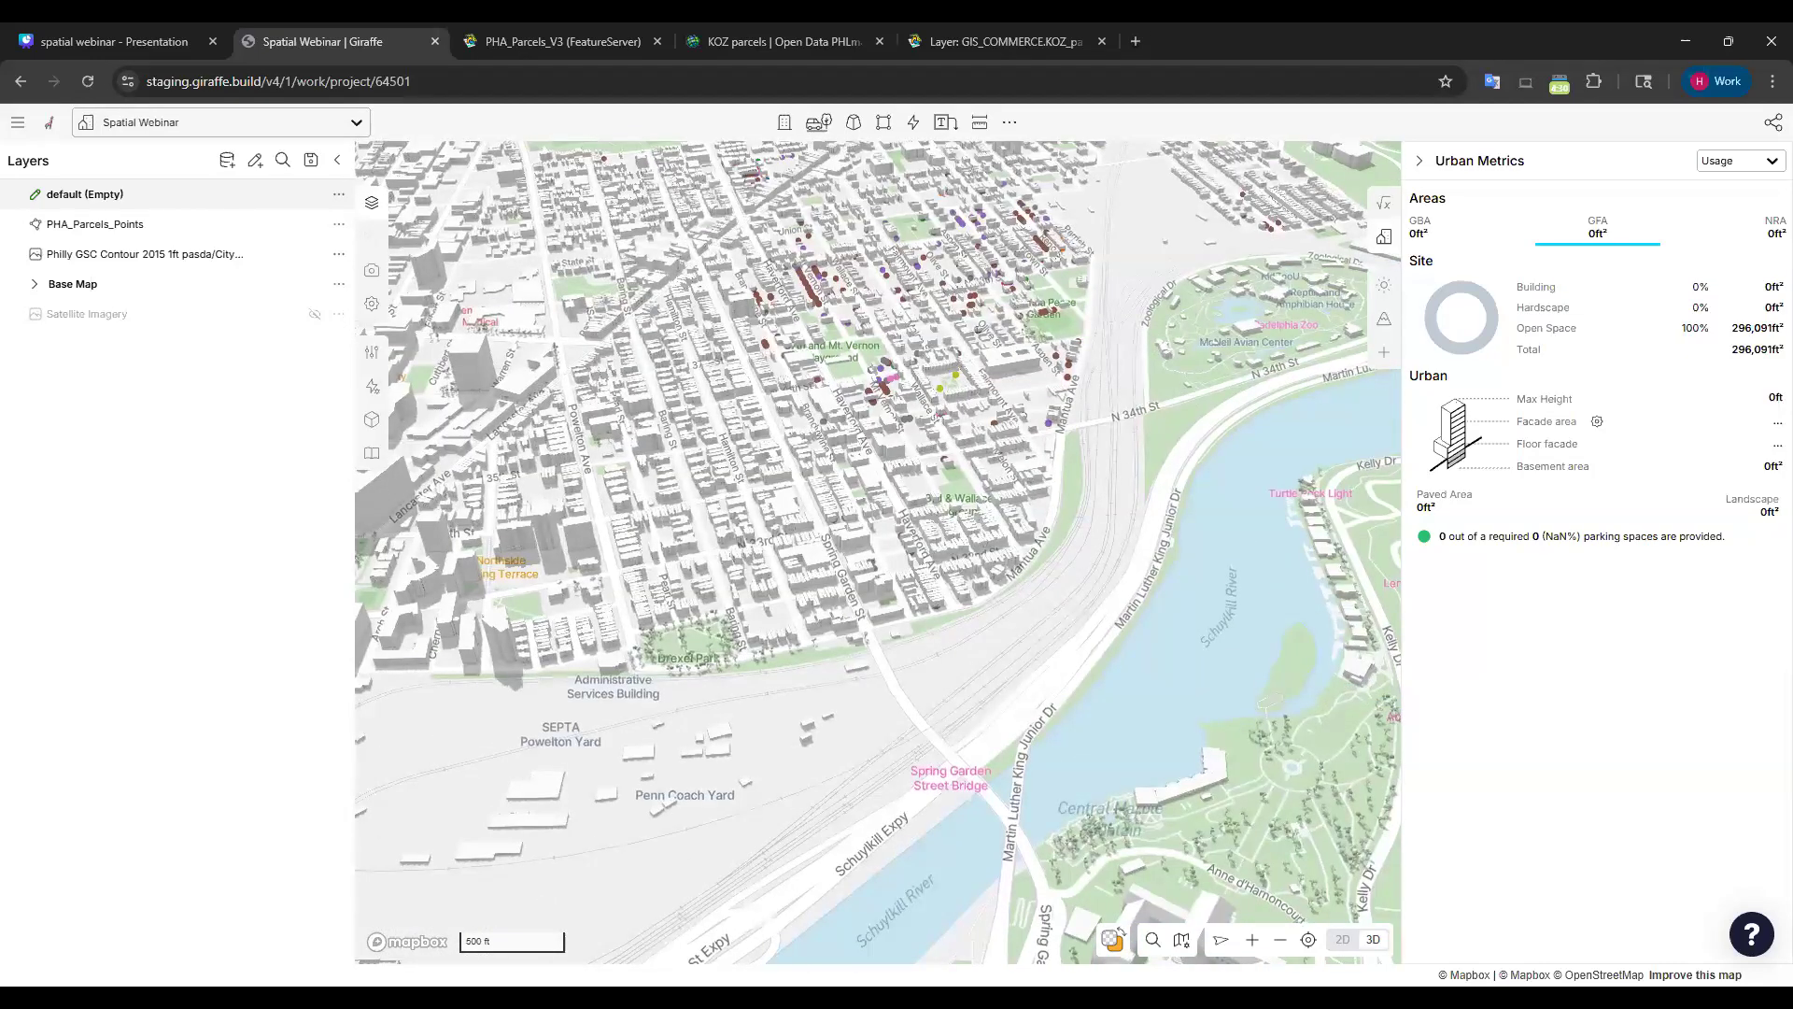
pyautogui.scroll(5, 877, 429)
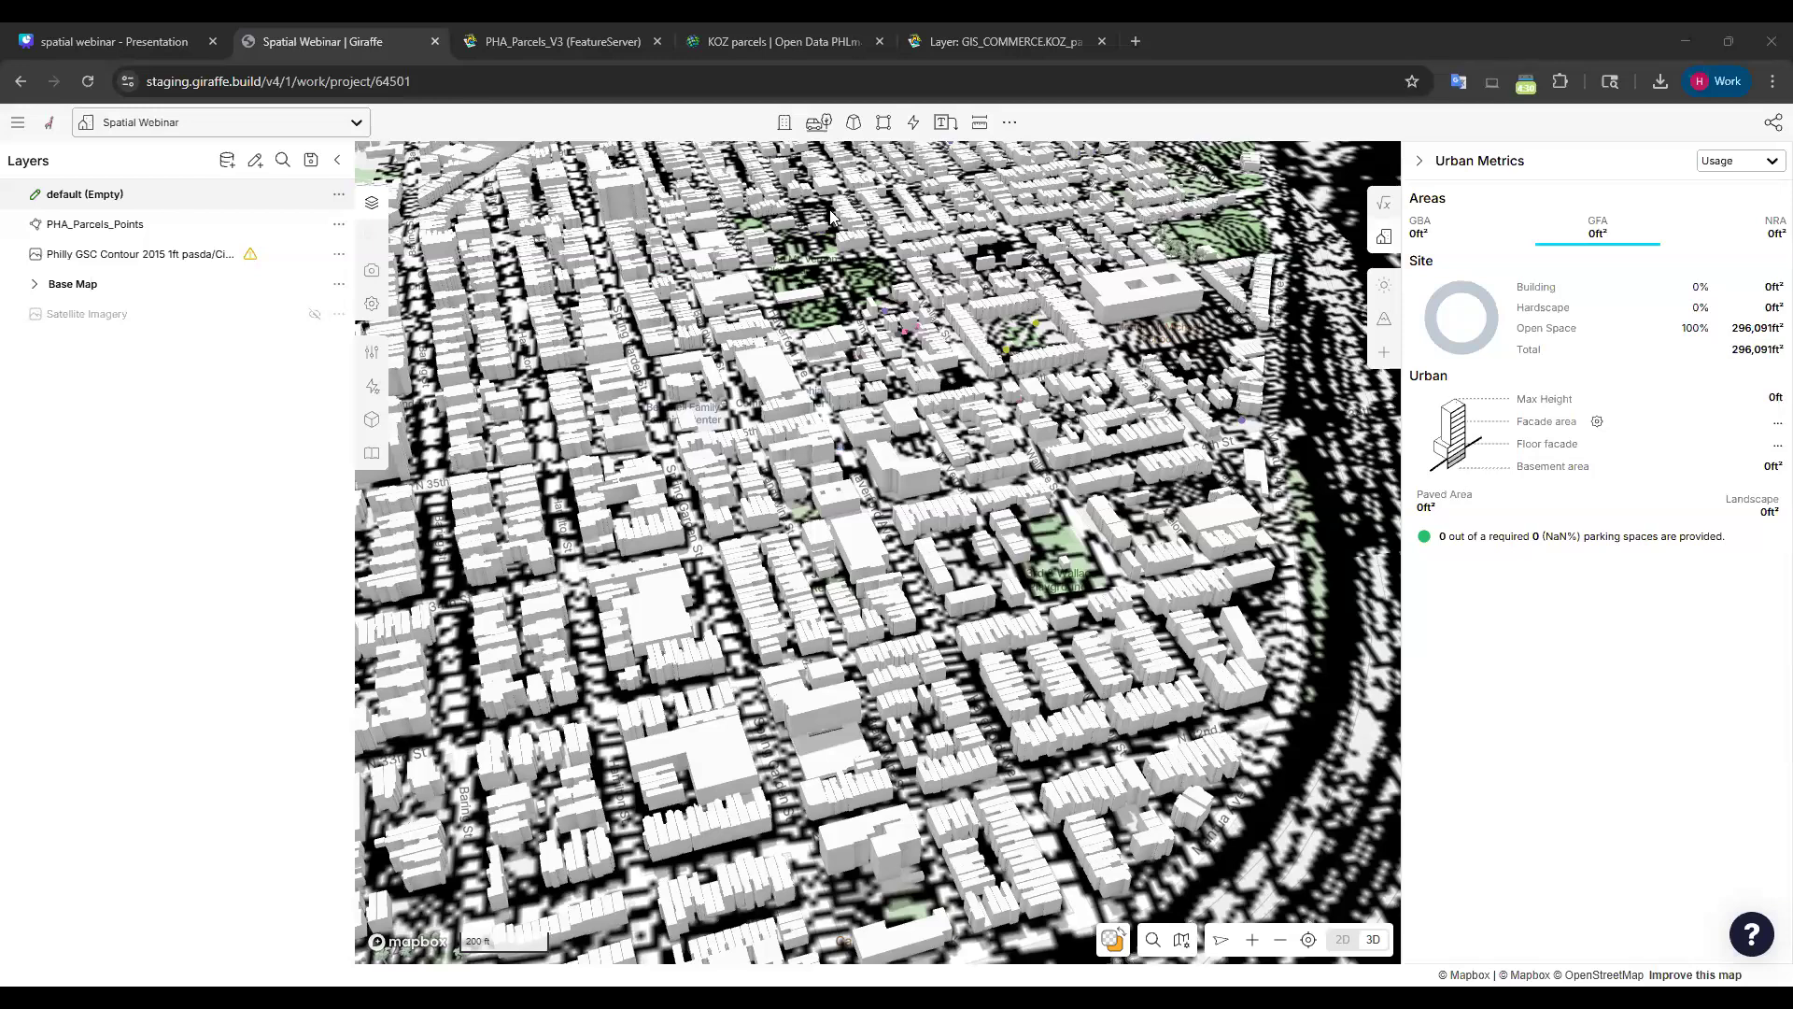
pyautogui.click(227, 161)
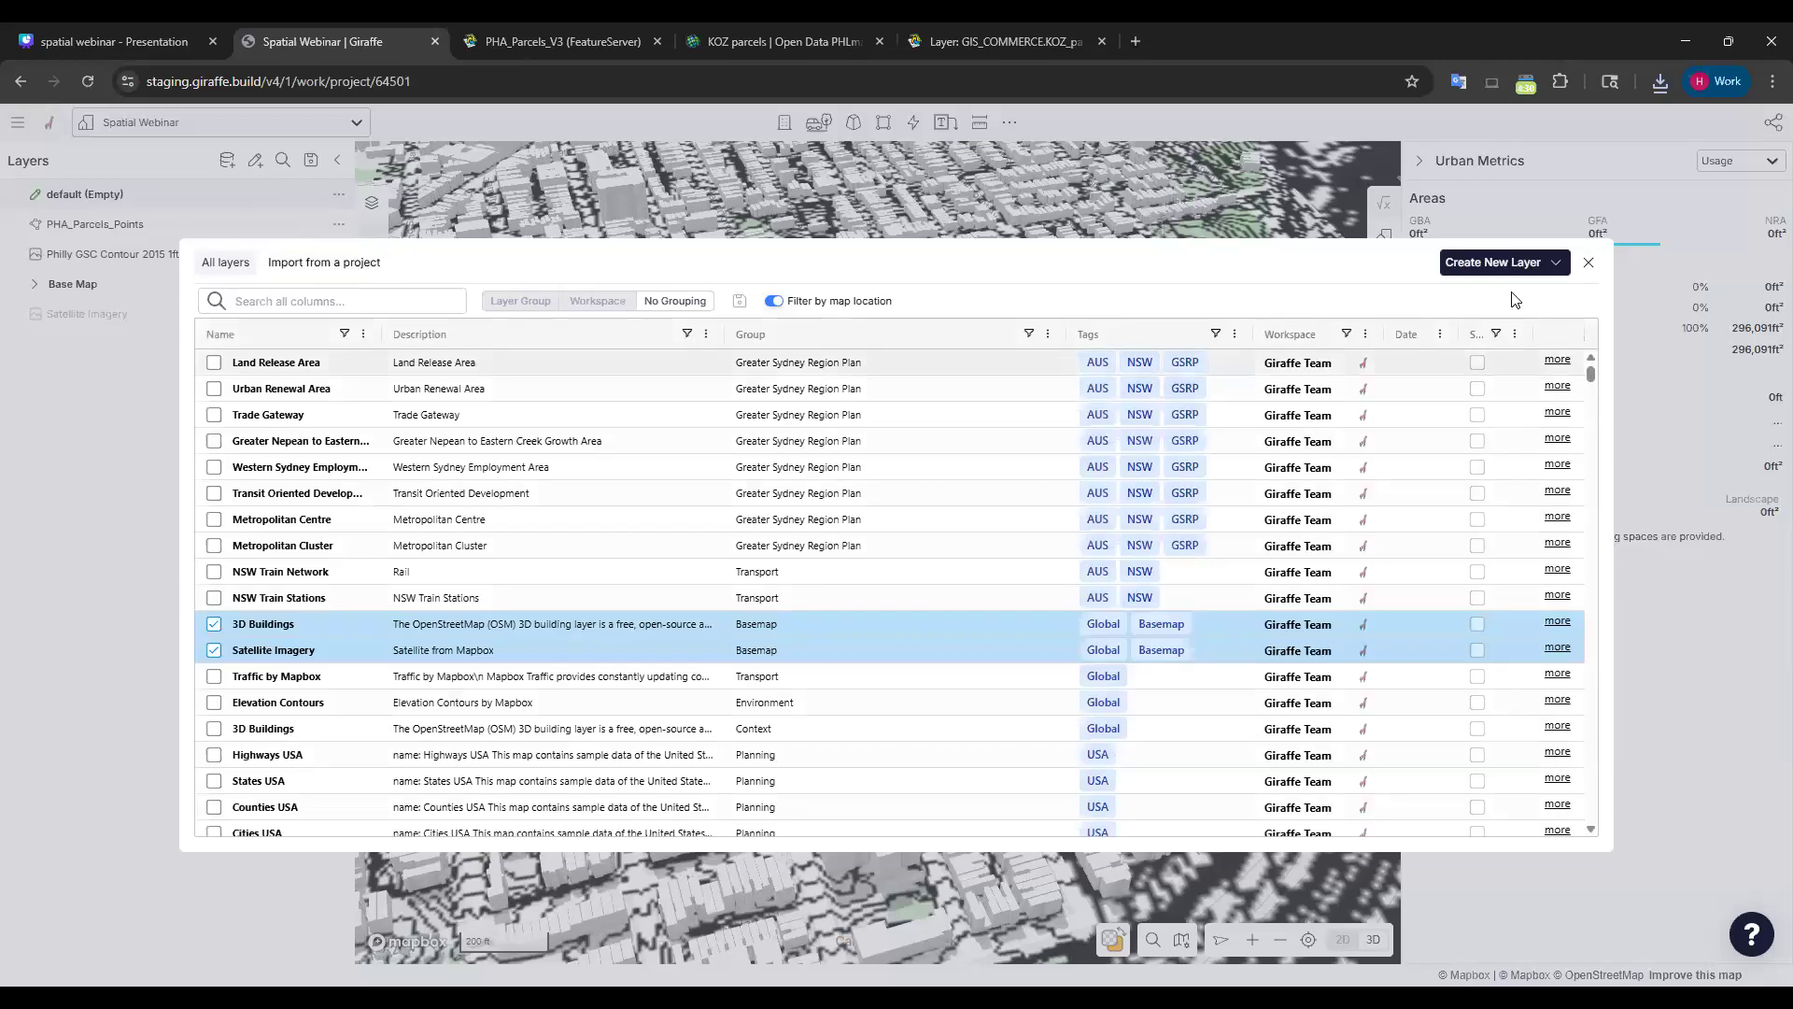
# Choose Create New Layer > Vector (GeoJSON, Shapefile, etc.) to start a file-based layer.
pyautogui.click(1549, 266)
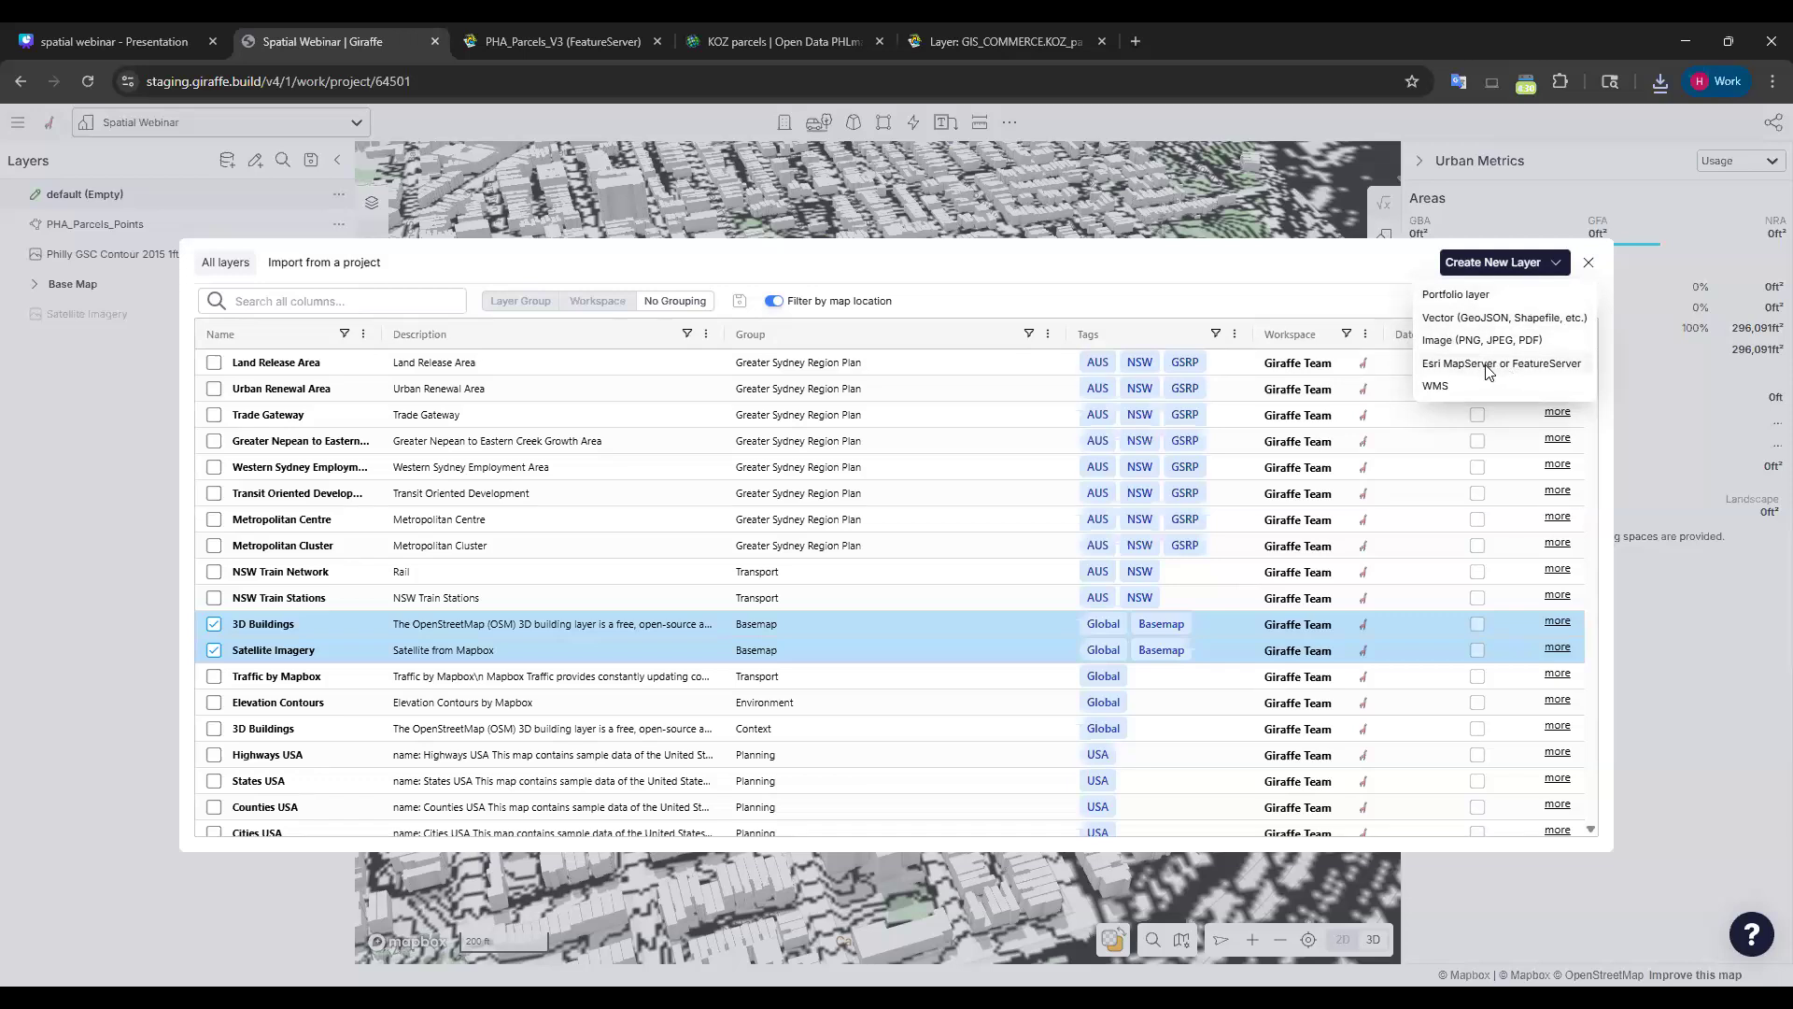
pyautogui.click(1452, 321)
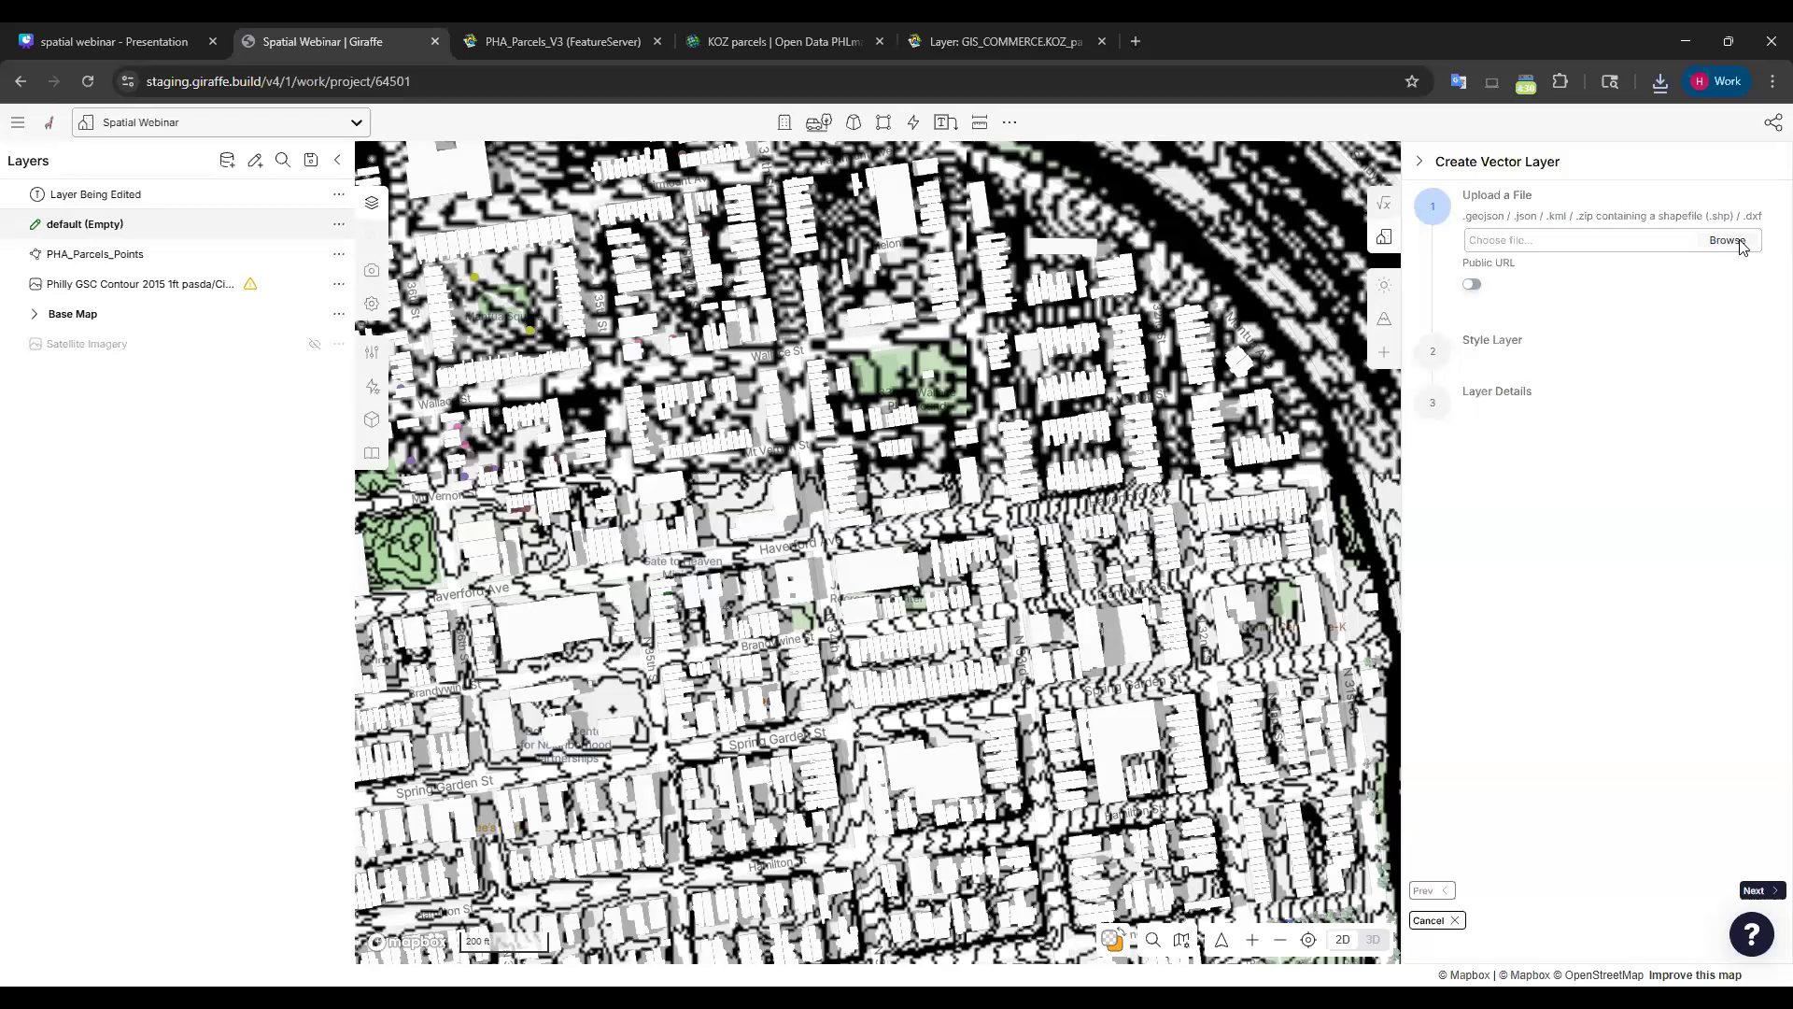
# Browse for the upload file, then cancel the empty Desktop file picker.
pyautogui.click(1729, 240)
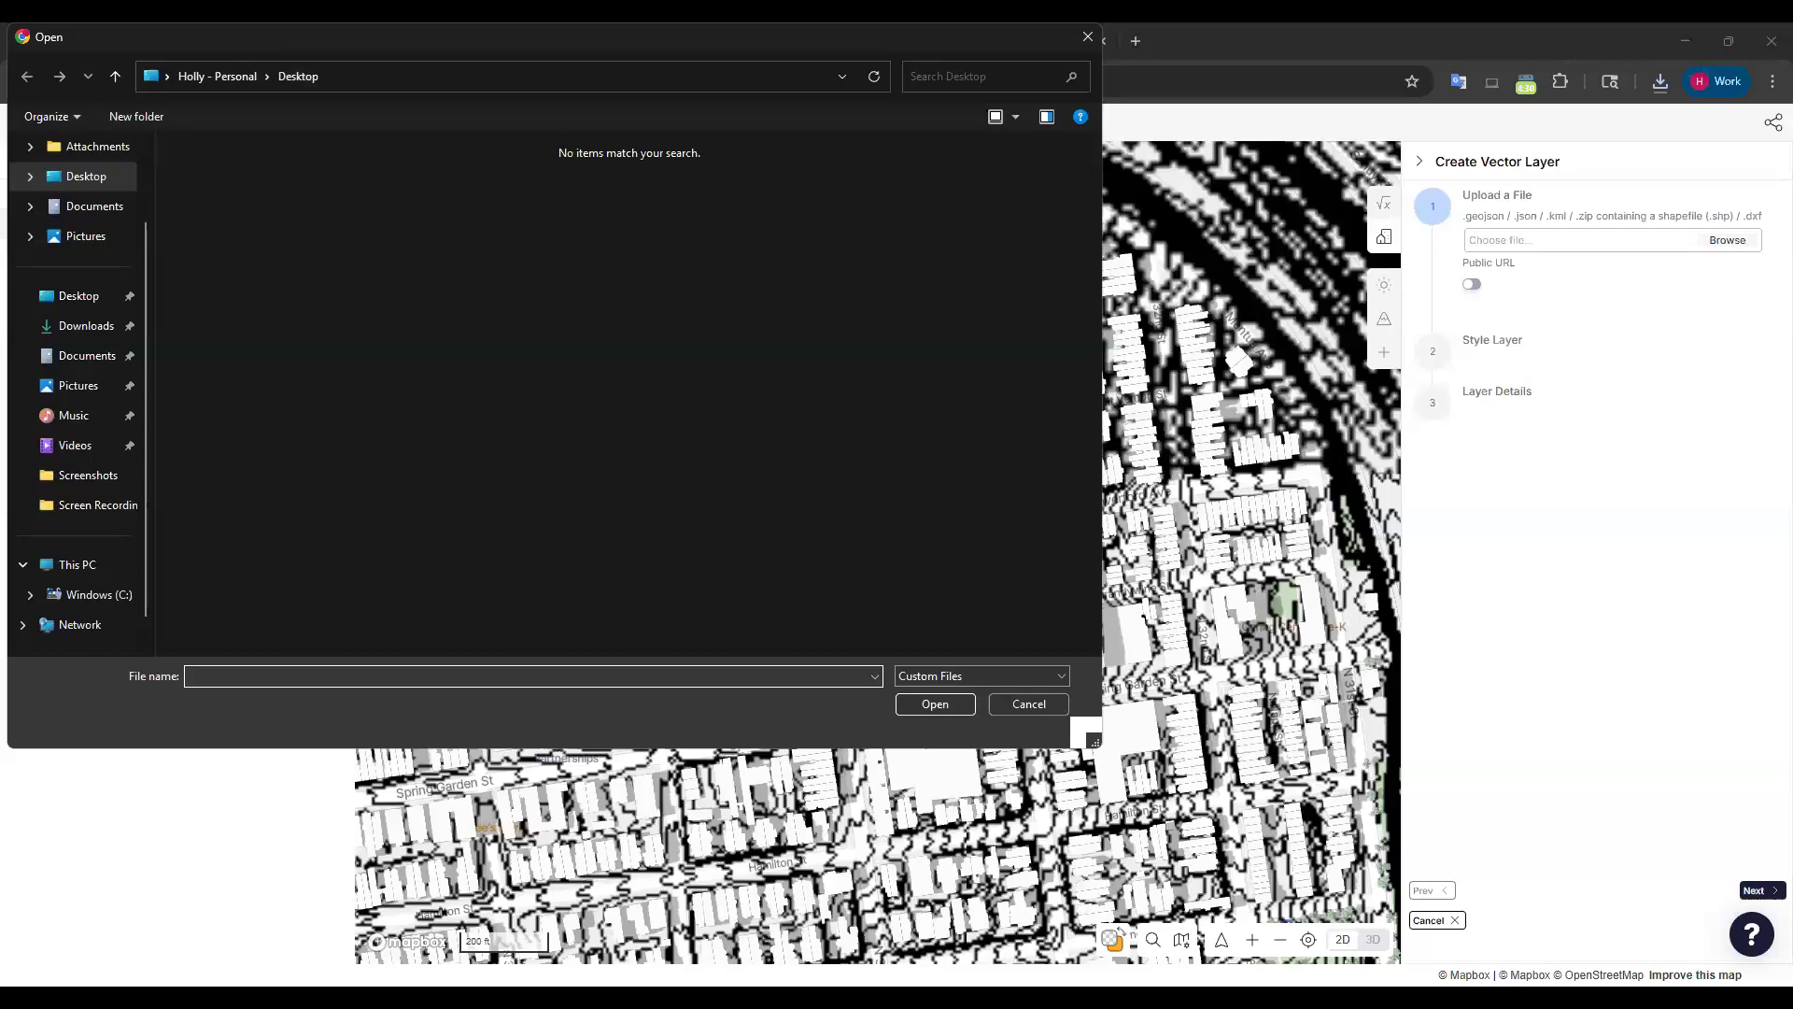
pyautogui.press('Escape')
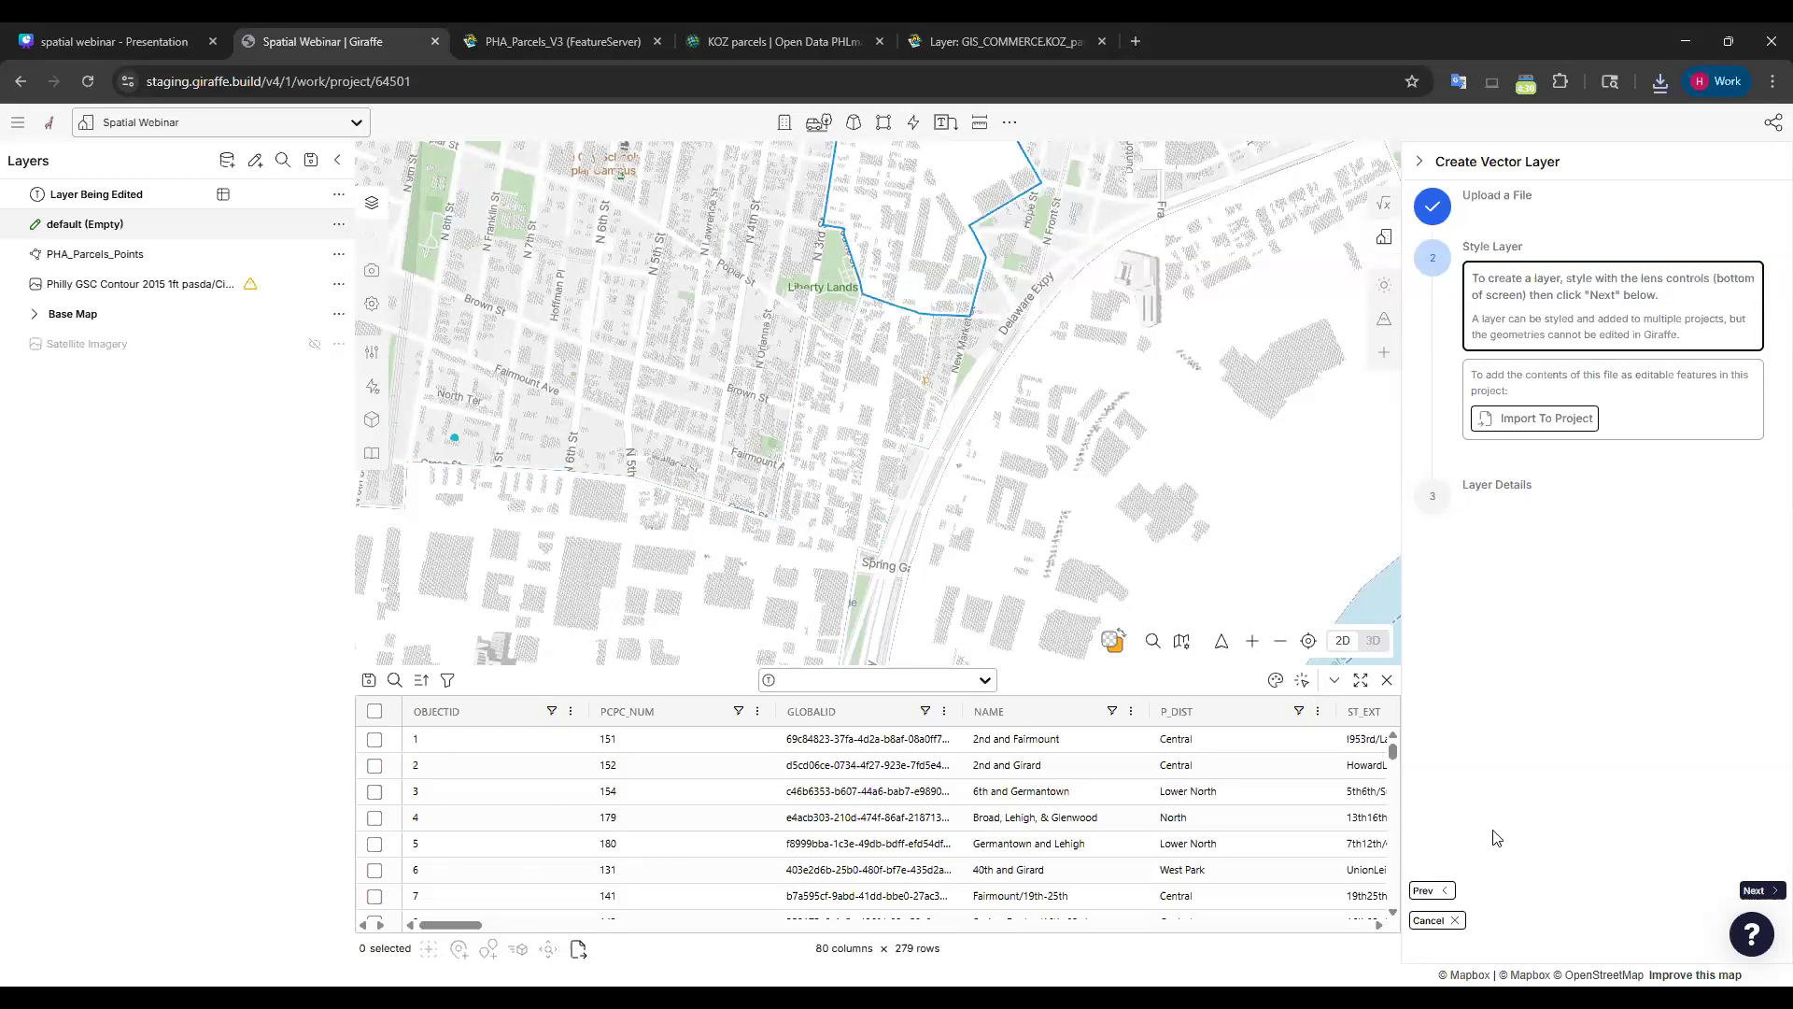
# Colour the new layer's parcels by the P_DIST field.
pyautogui.click(1275, 680)
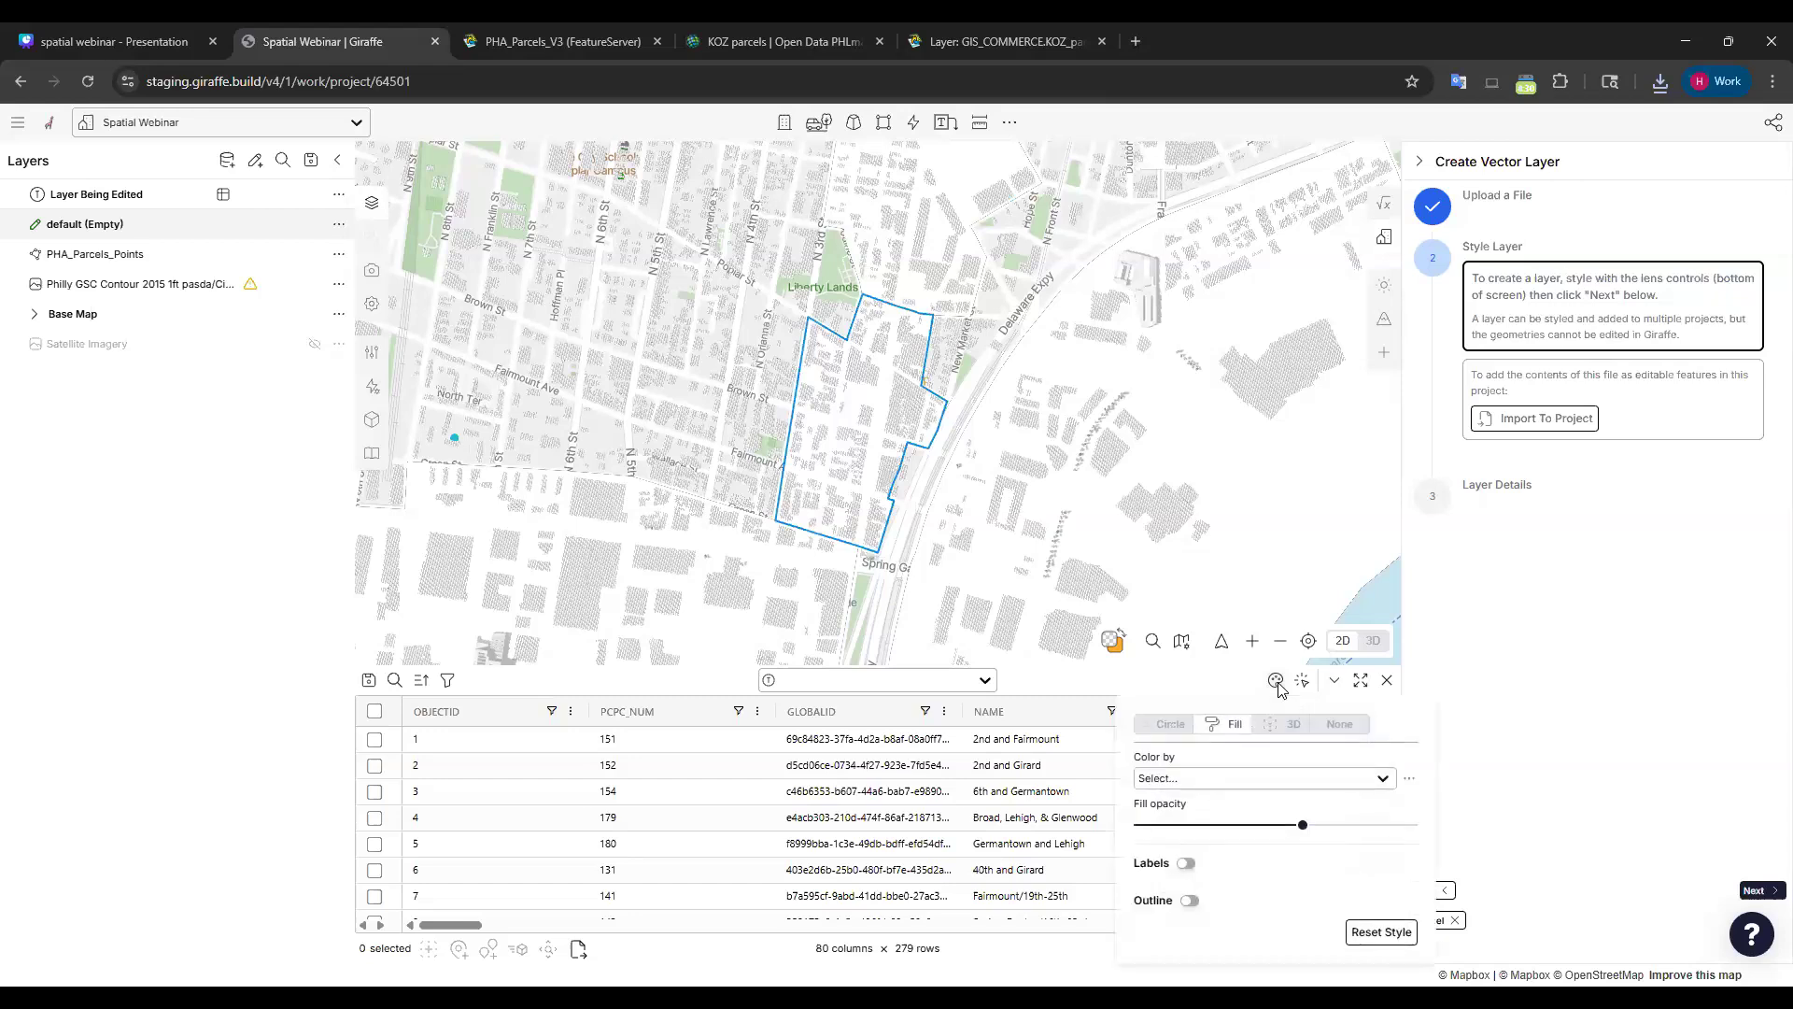
pyautogui.click(1287, 774)
pyautogui.scroll(-1, 1233, 868)
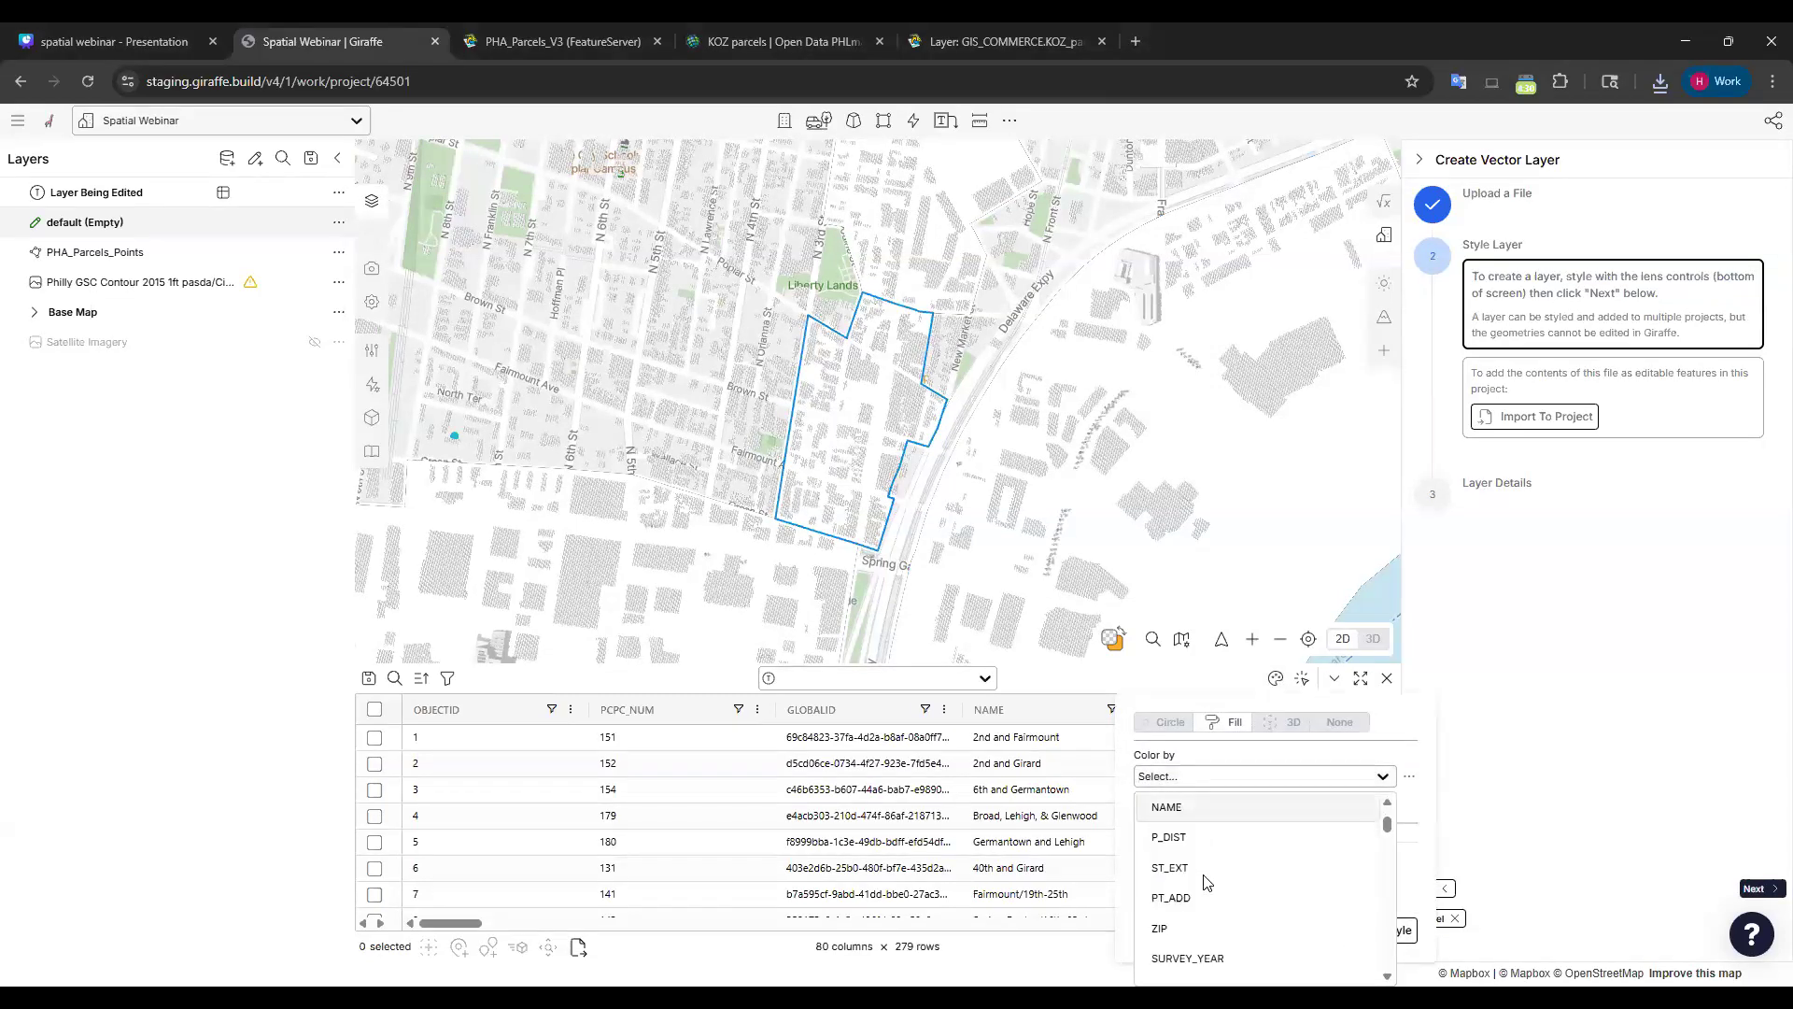
pyautogui.click(1170, 837)
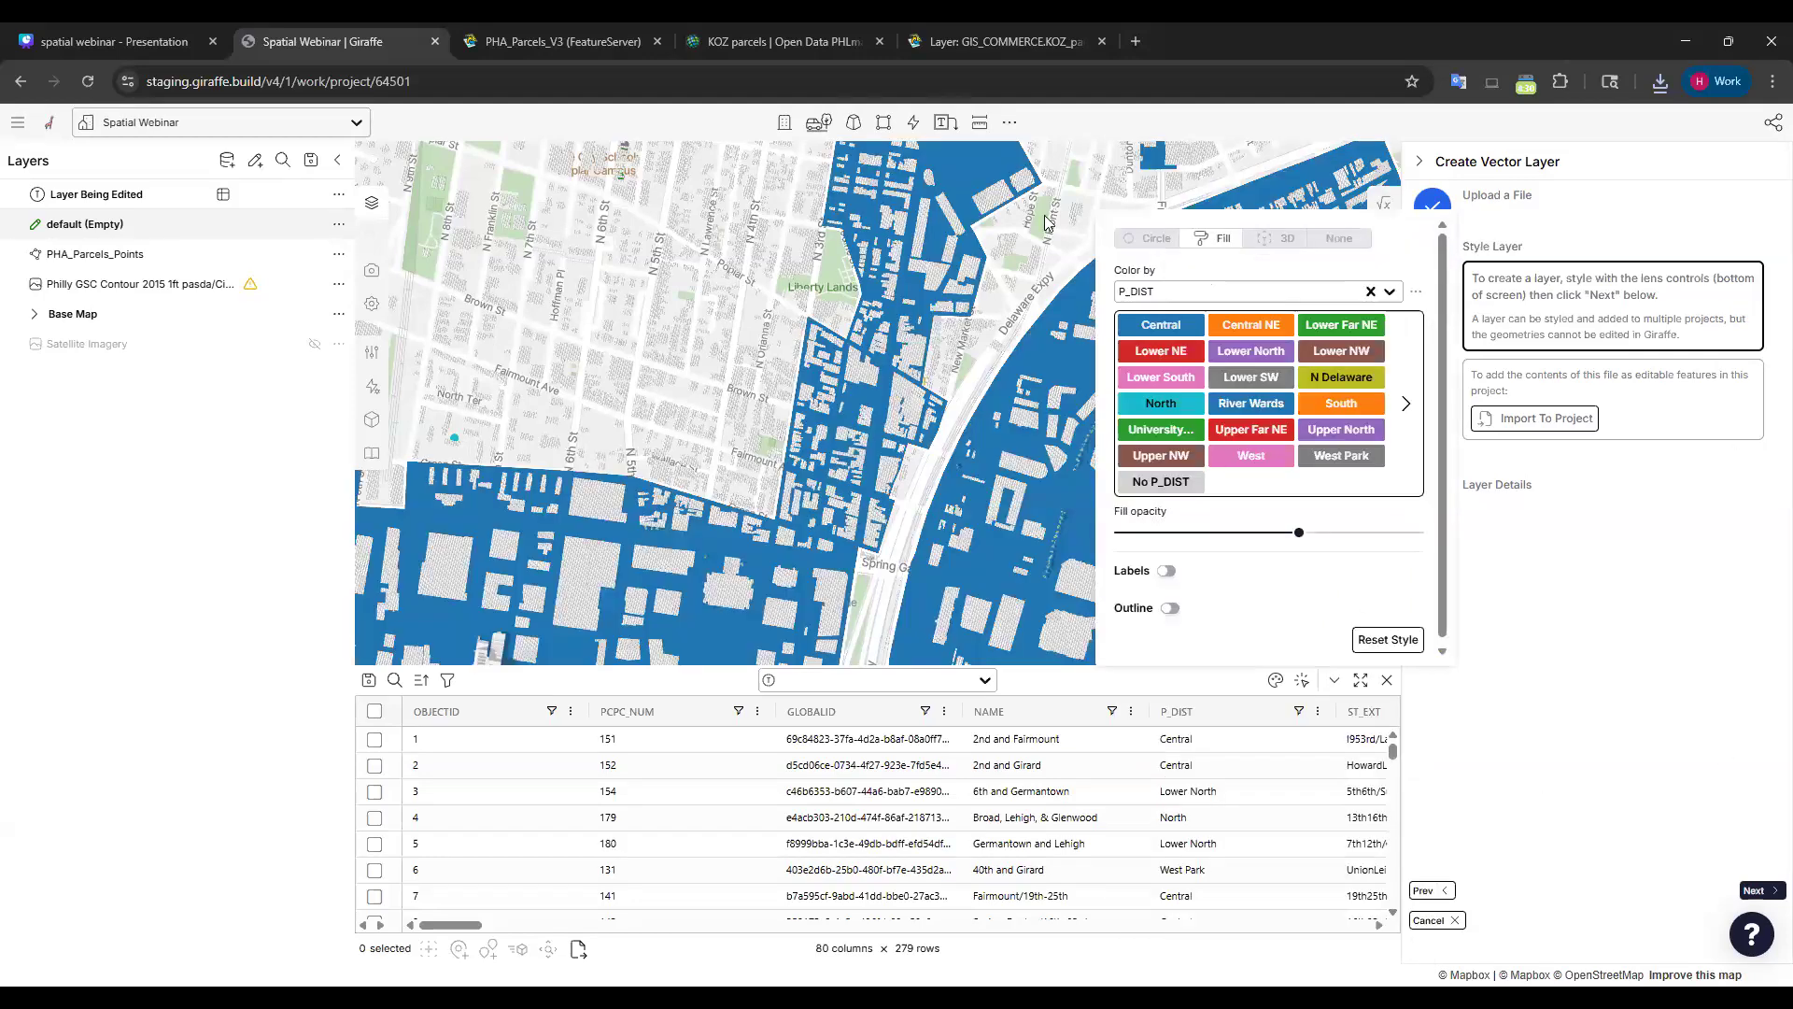
# Pan across South and North Philadelphia to review the P_DIST colours.
pyautogui.scroll(-10, 624, 329)
pyautogui.moveTo(1001, 285); pyautogui.dragTo(1078, 290)
pyautogui.moveTo(1168, 523); pyautogui.dragTo(1106, 309)
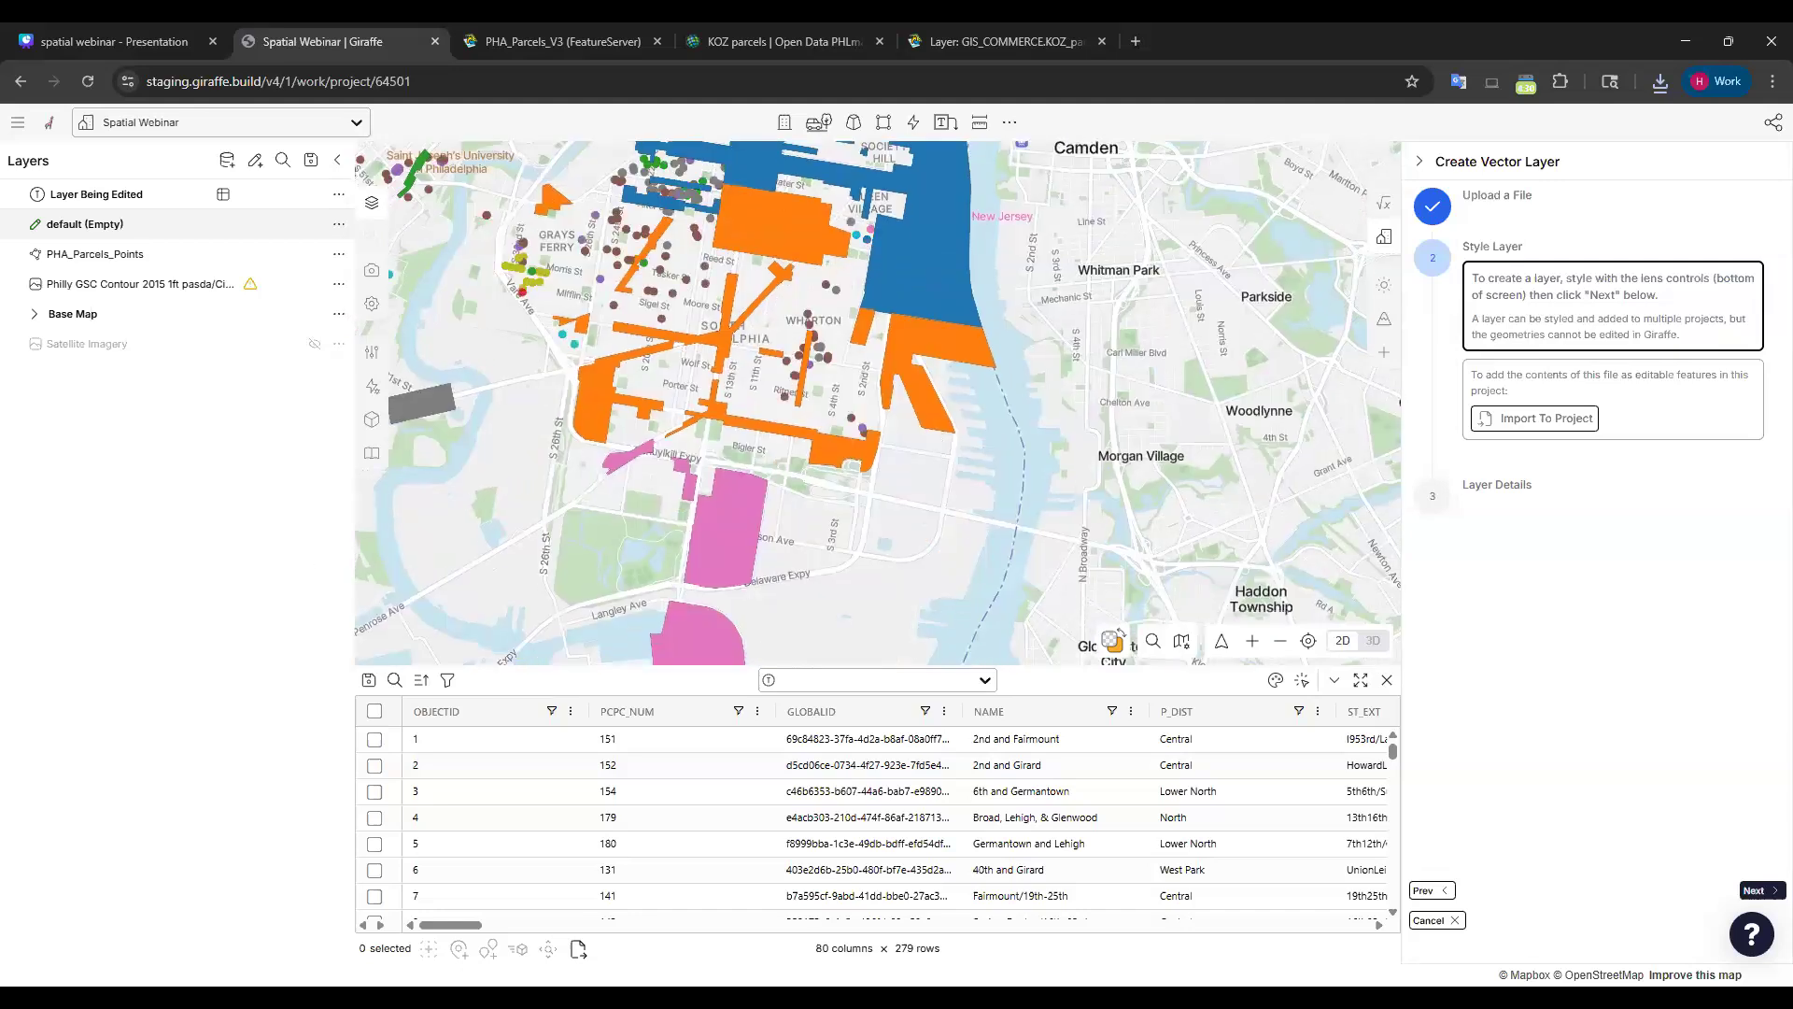
pyautogui.moveTo(1064, 454); pyautogui.dragTo(1113, 273)
pyautogui.moveTo(1083, 381); pyautogui.dragTo(1035, 523)
pyautogui.scroll(-3, 1100, 331)
pyautogui.moveTo(1191, 219); pyautogui.dragTo(1109, 592)
pyautogui.moveTo(1335, 177); pyautogui.dragTo(1221, 368)
pyautogui.moveTo(773, 546); pyautogui.dragTo(1399, 469)
pyautogui.scroll(-4, 923, 519)
# Survey northeast Philadelphia, the centre near Camden and the waterfront districts.
pyautogui.moveTo(1345, 168); pyautogui.dragTo(1109, 260)
pyautogui.moveTo(719, 635); pyautogui.dragTo(841, 466)
pyautogui.scroll(5, 841, 465)
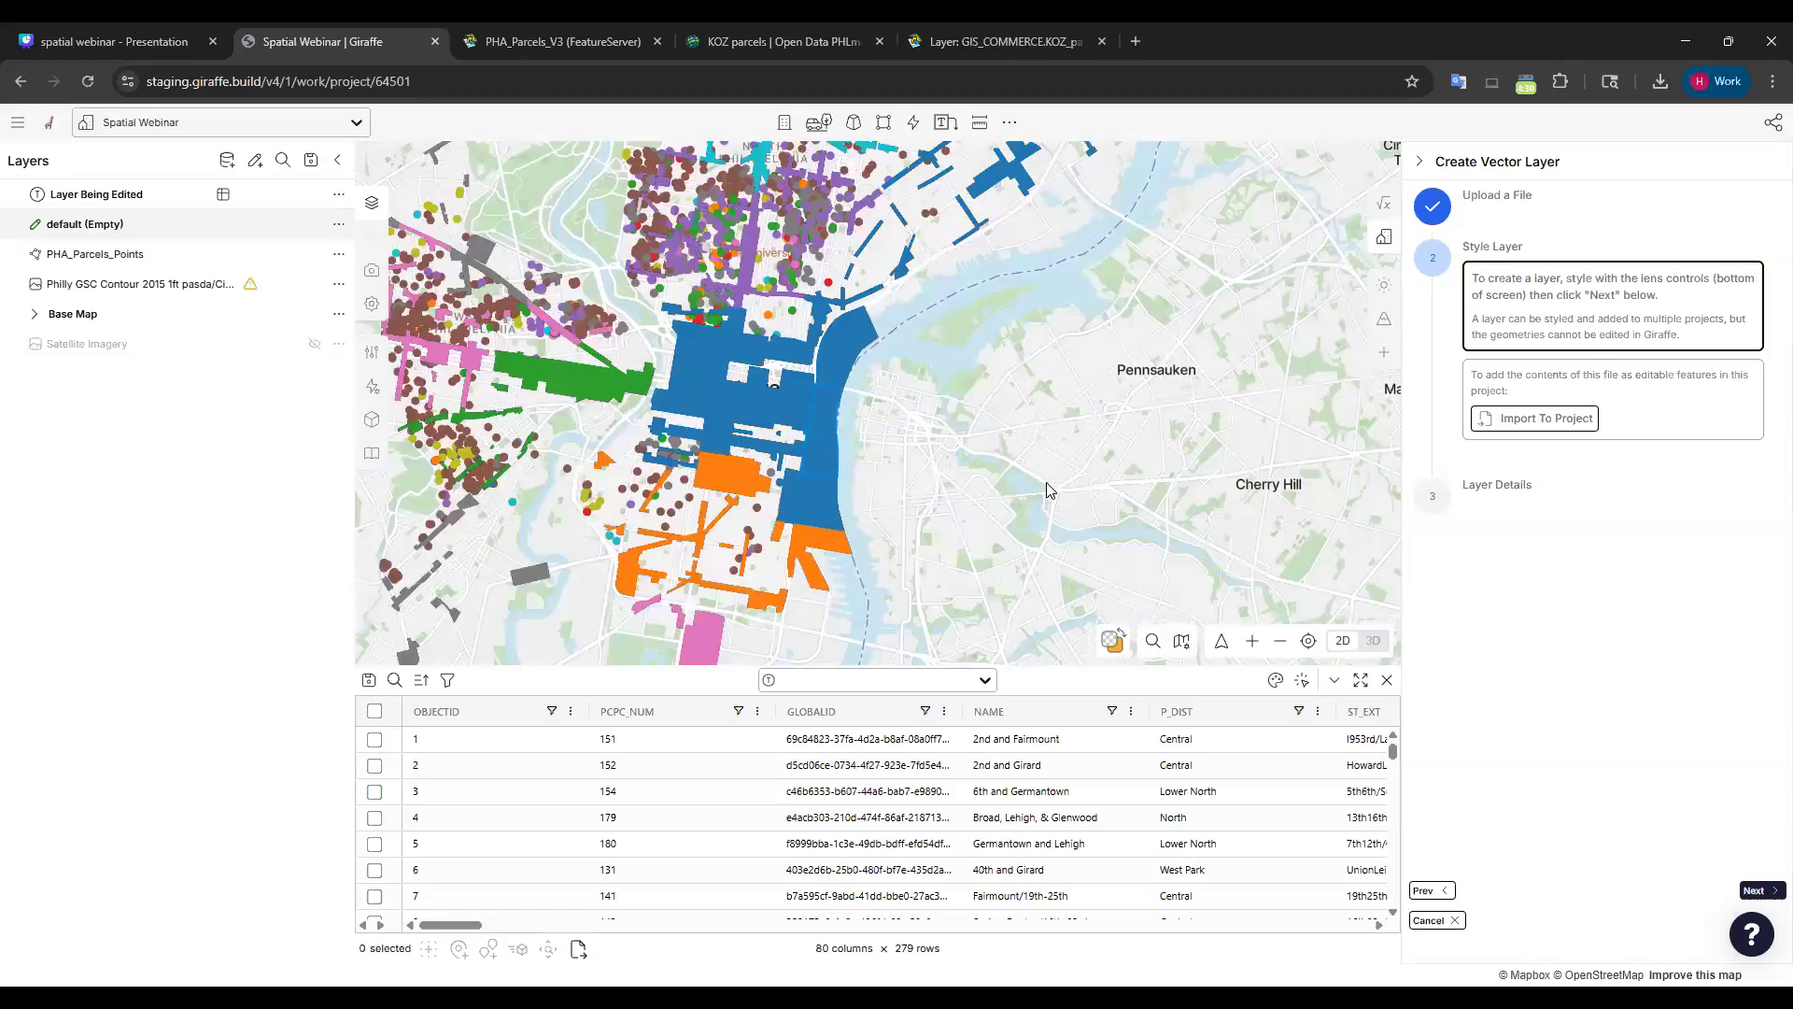
pyautogui.moveTo(1108, 308); pyautogui.dragTo(1009, 405)
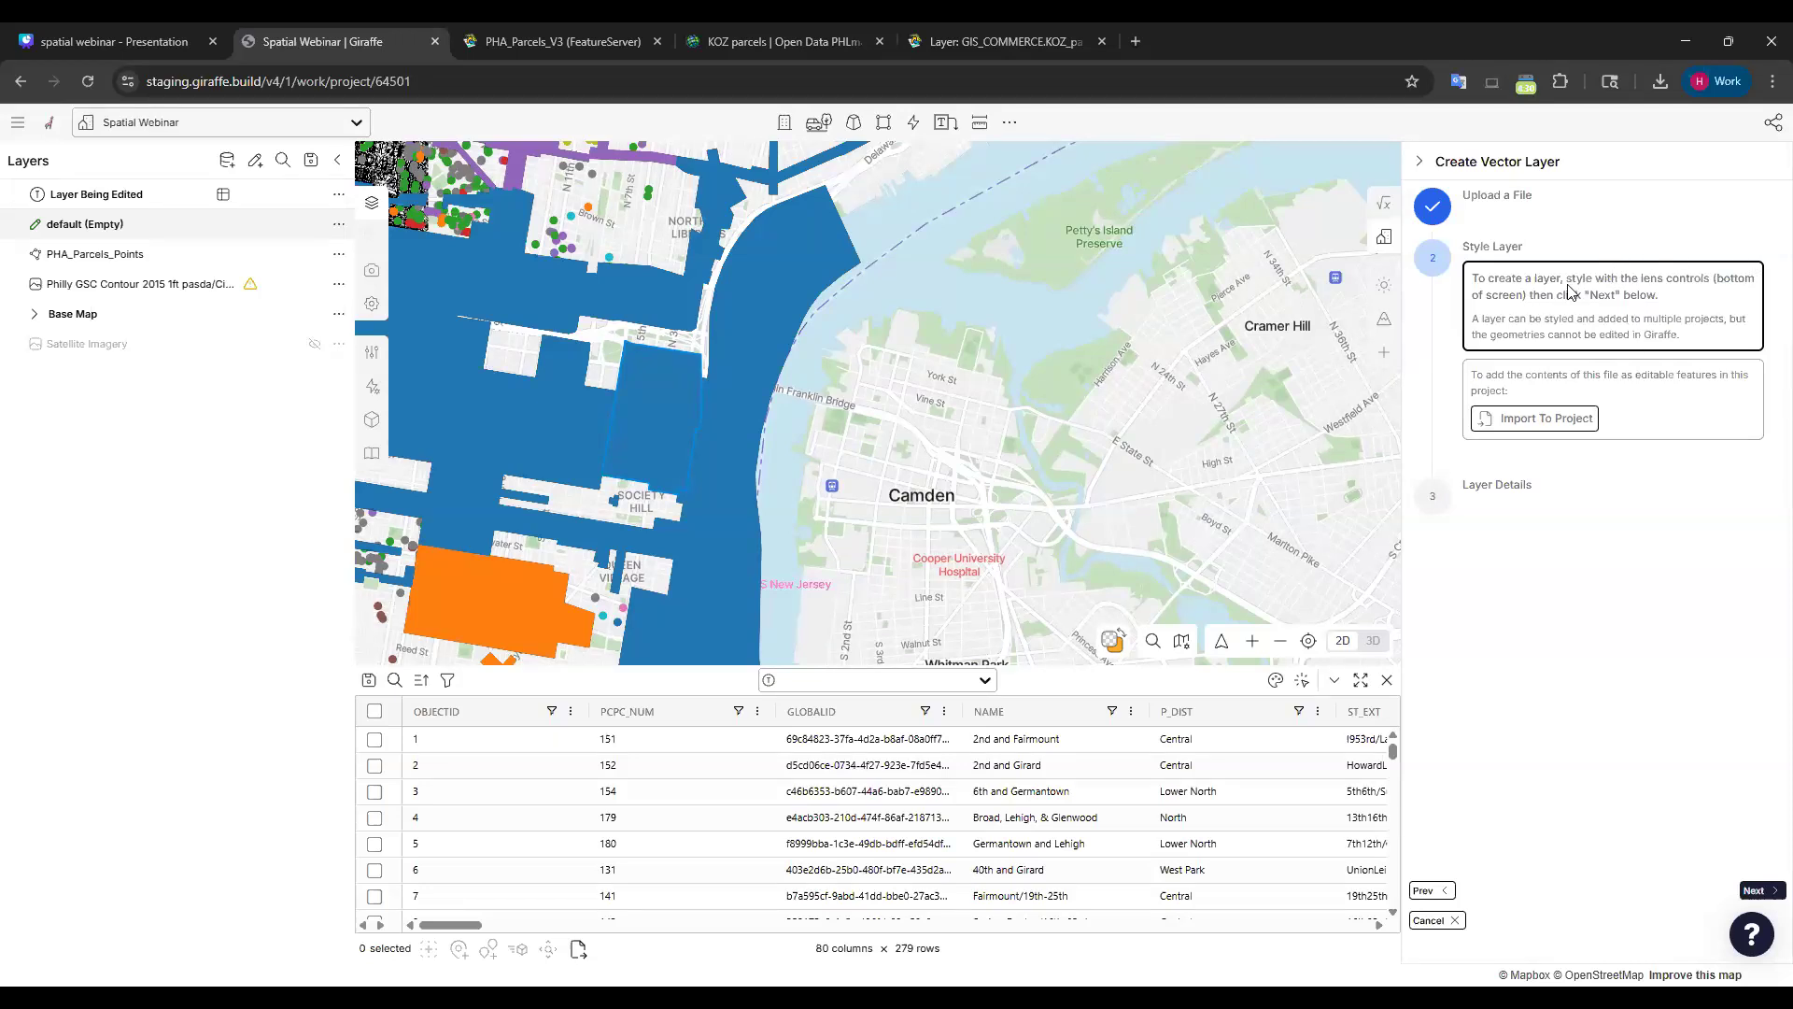
pyautogui.moveTo(895, 432); pyautogui.dragTo(1122, 289)
pyautogui.moveTo(1108, 436); pyautogui.dragTo(1162, 272)
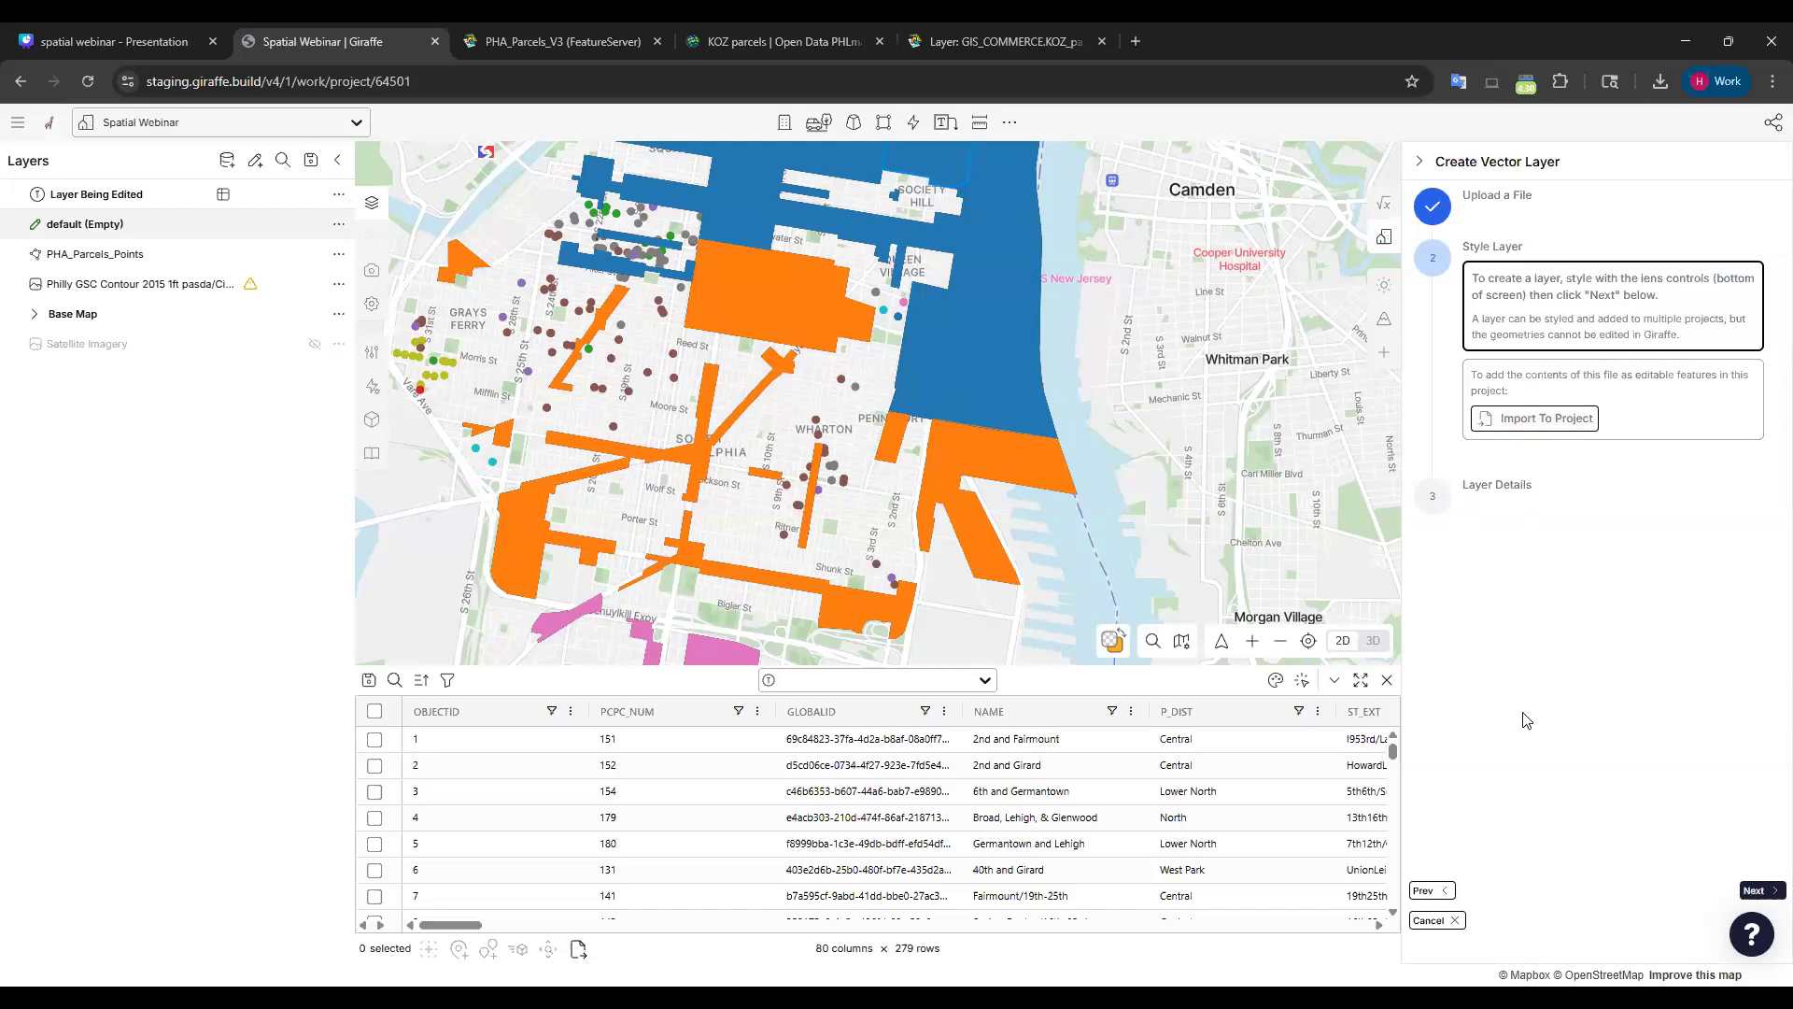
pyautogui.scroll(-7, 481, 841)
pyautogui.scroll(-6, 481, 840)
# Import all 279 rows into the project and zoom out to see the grey shapes citywide.
pyautogui.click(374, 710)
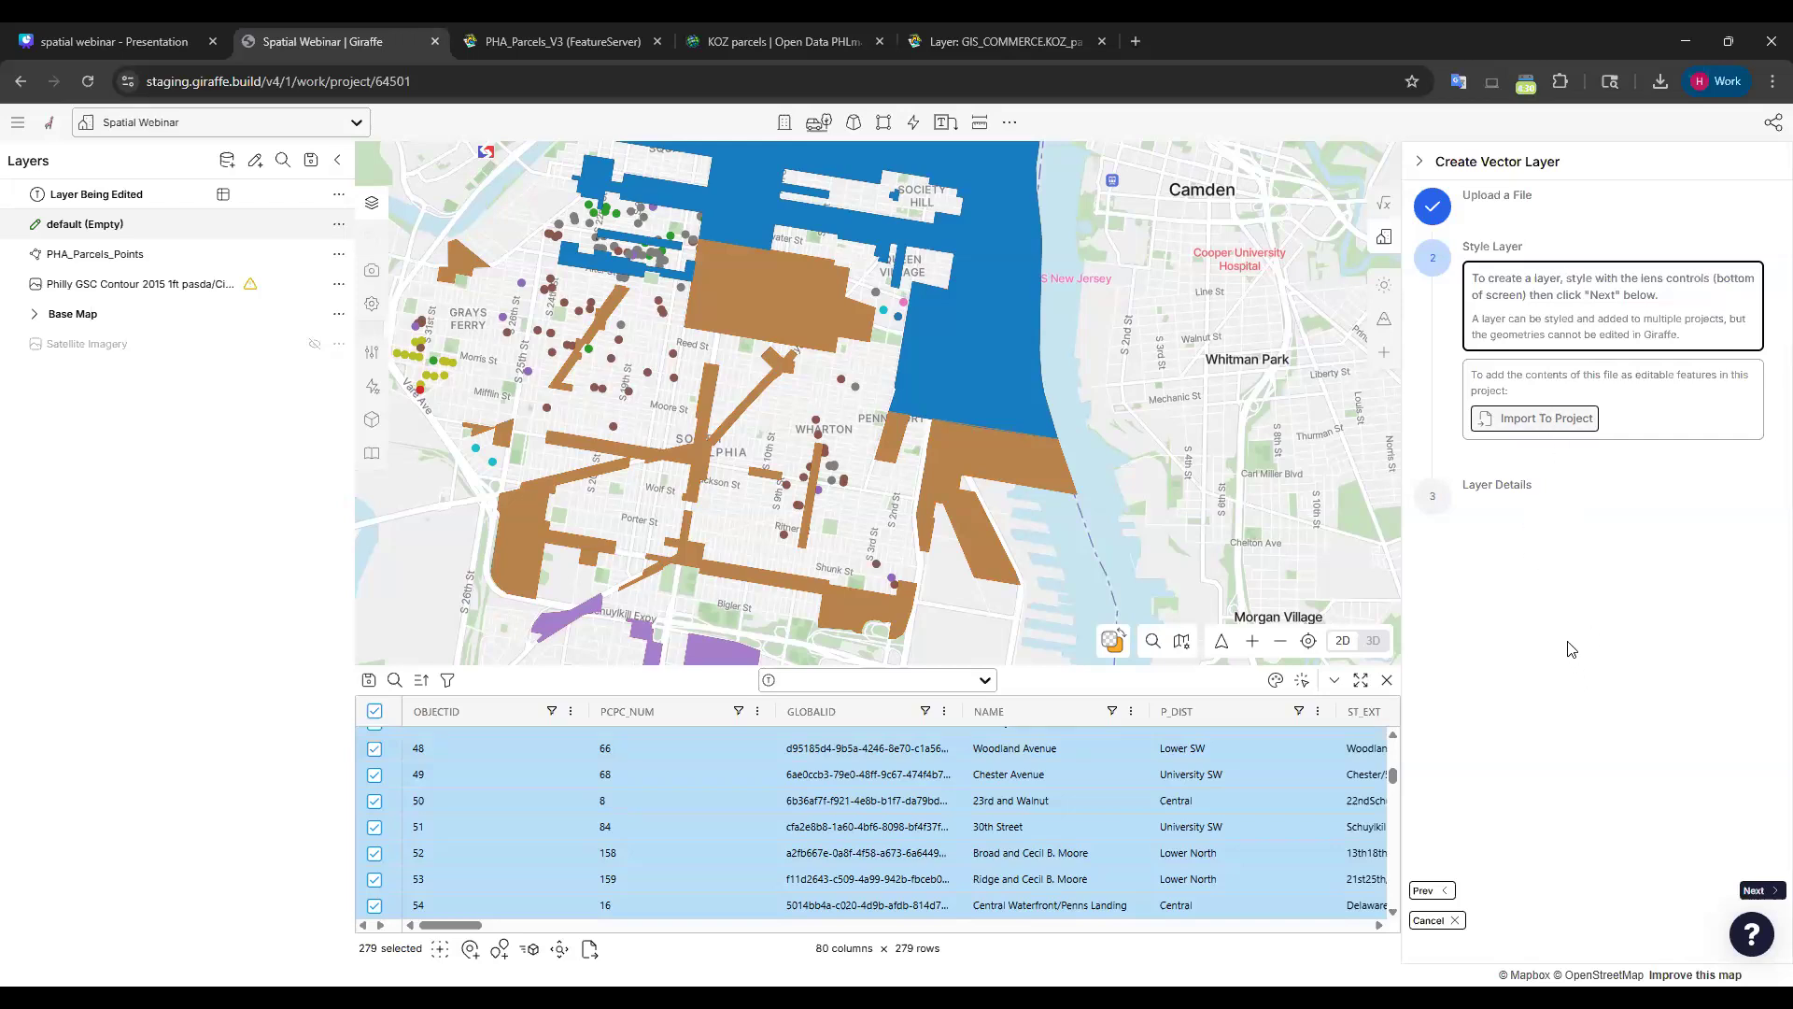
pyautogui.moveTo(1176, 272); pyautogui.dragTo(1033, 422)
pyautogui.scroll(-5, 1117, 359)
pyautogui.moveTo(1117, 358); pyautogui.dragTo(1031, 549)
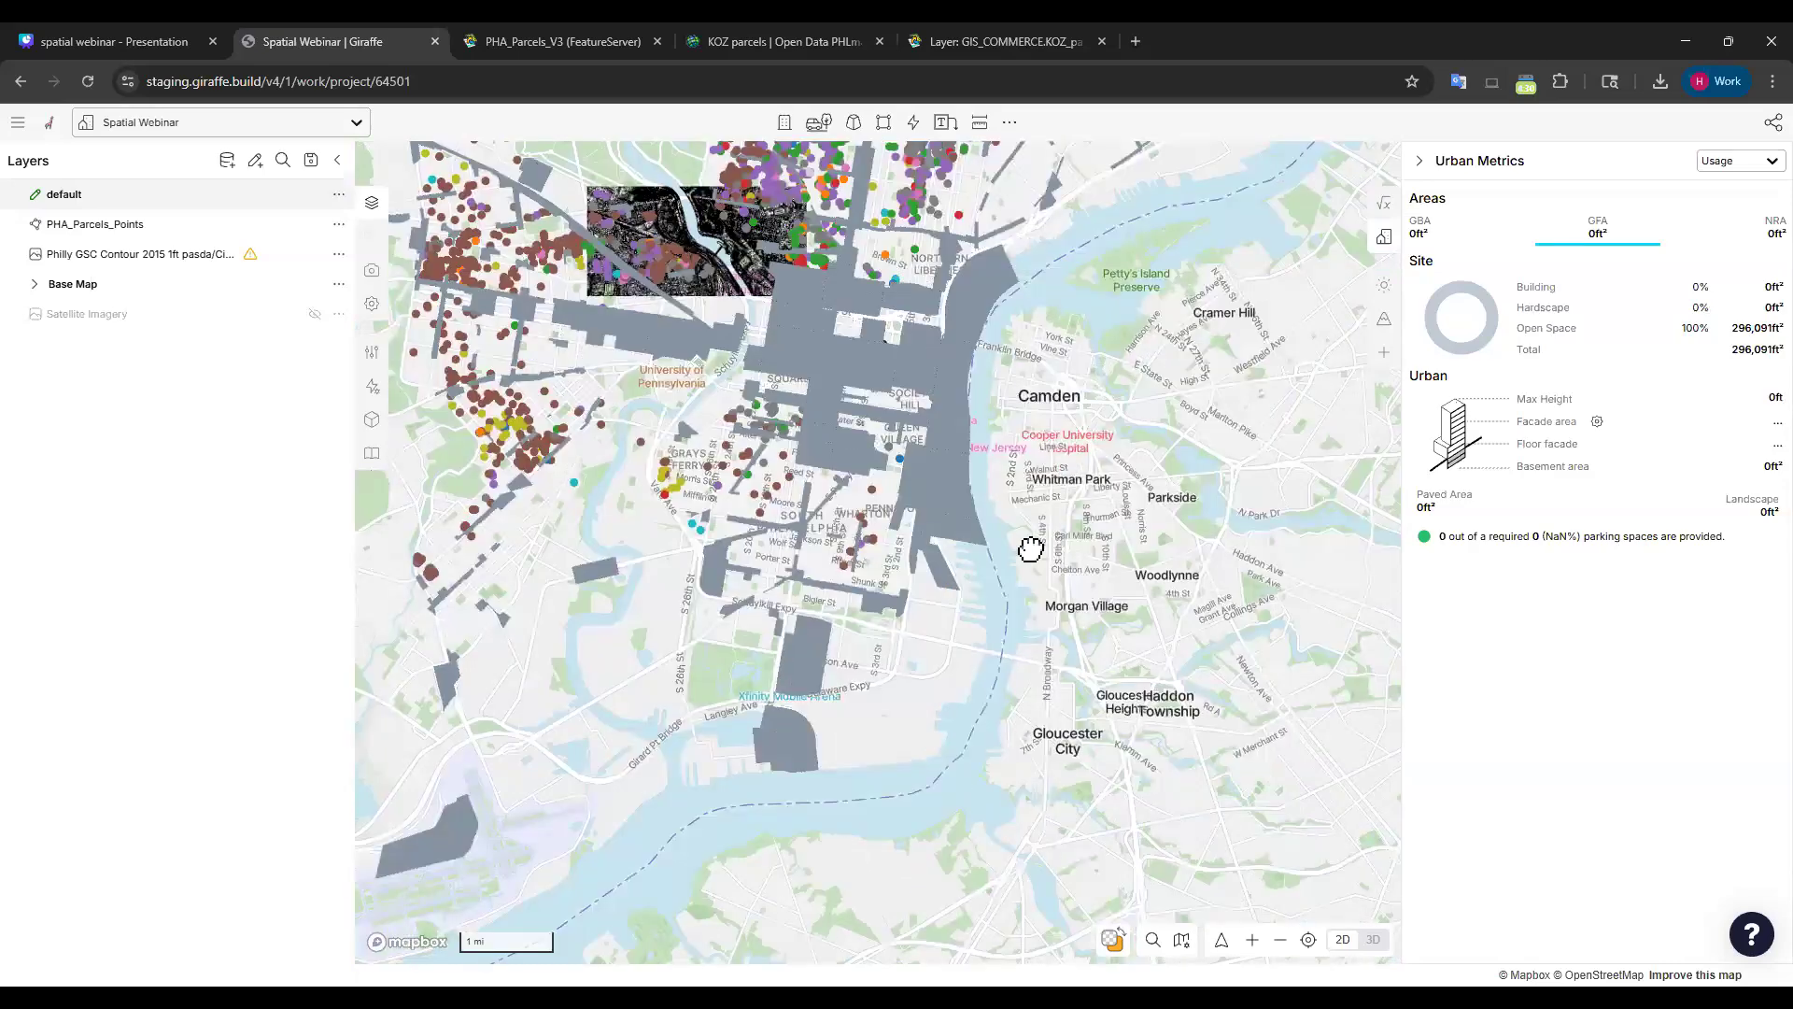
pyautogui.scroll(-4, 990, 569)
pyautogui.moveTo(1351, 191); pyautogui.dragTo(1191, 435)
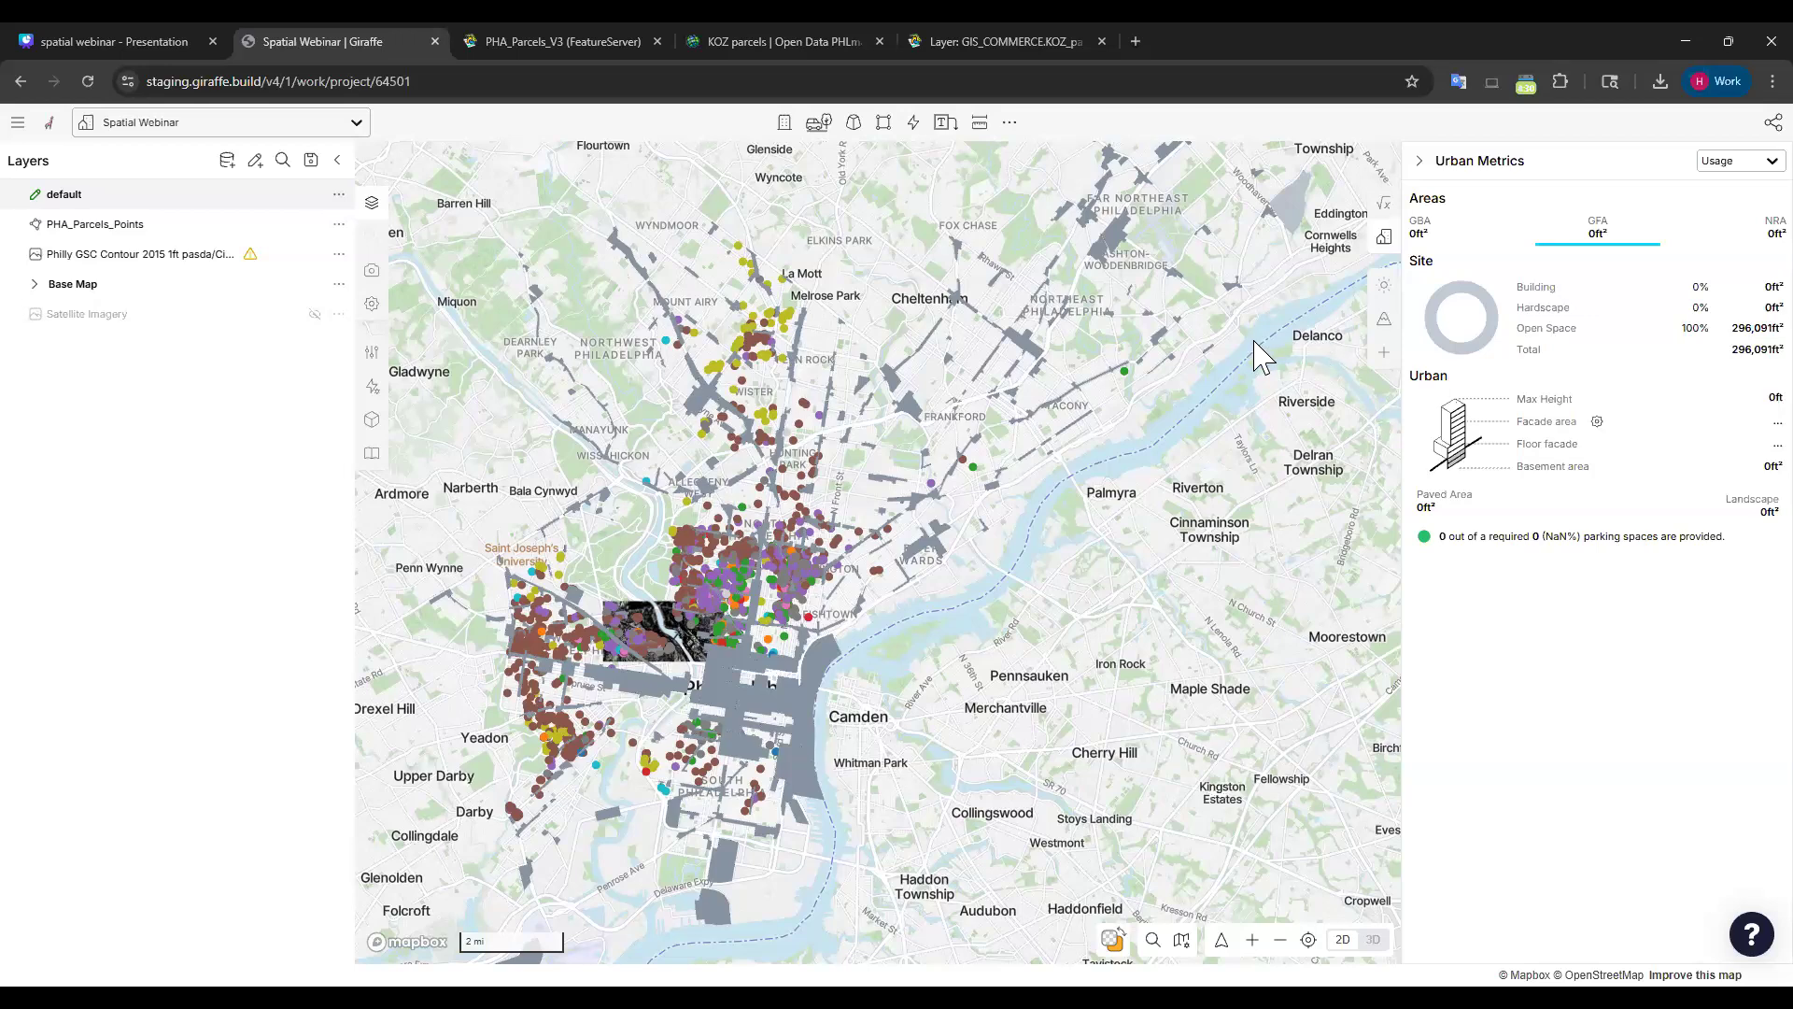
# Select and deselect individual imported features on the map to inspect them.
pyautogui.click(1293, 202)
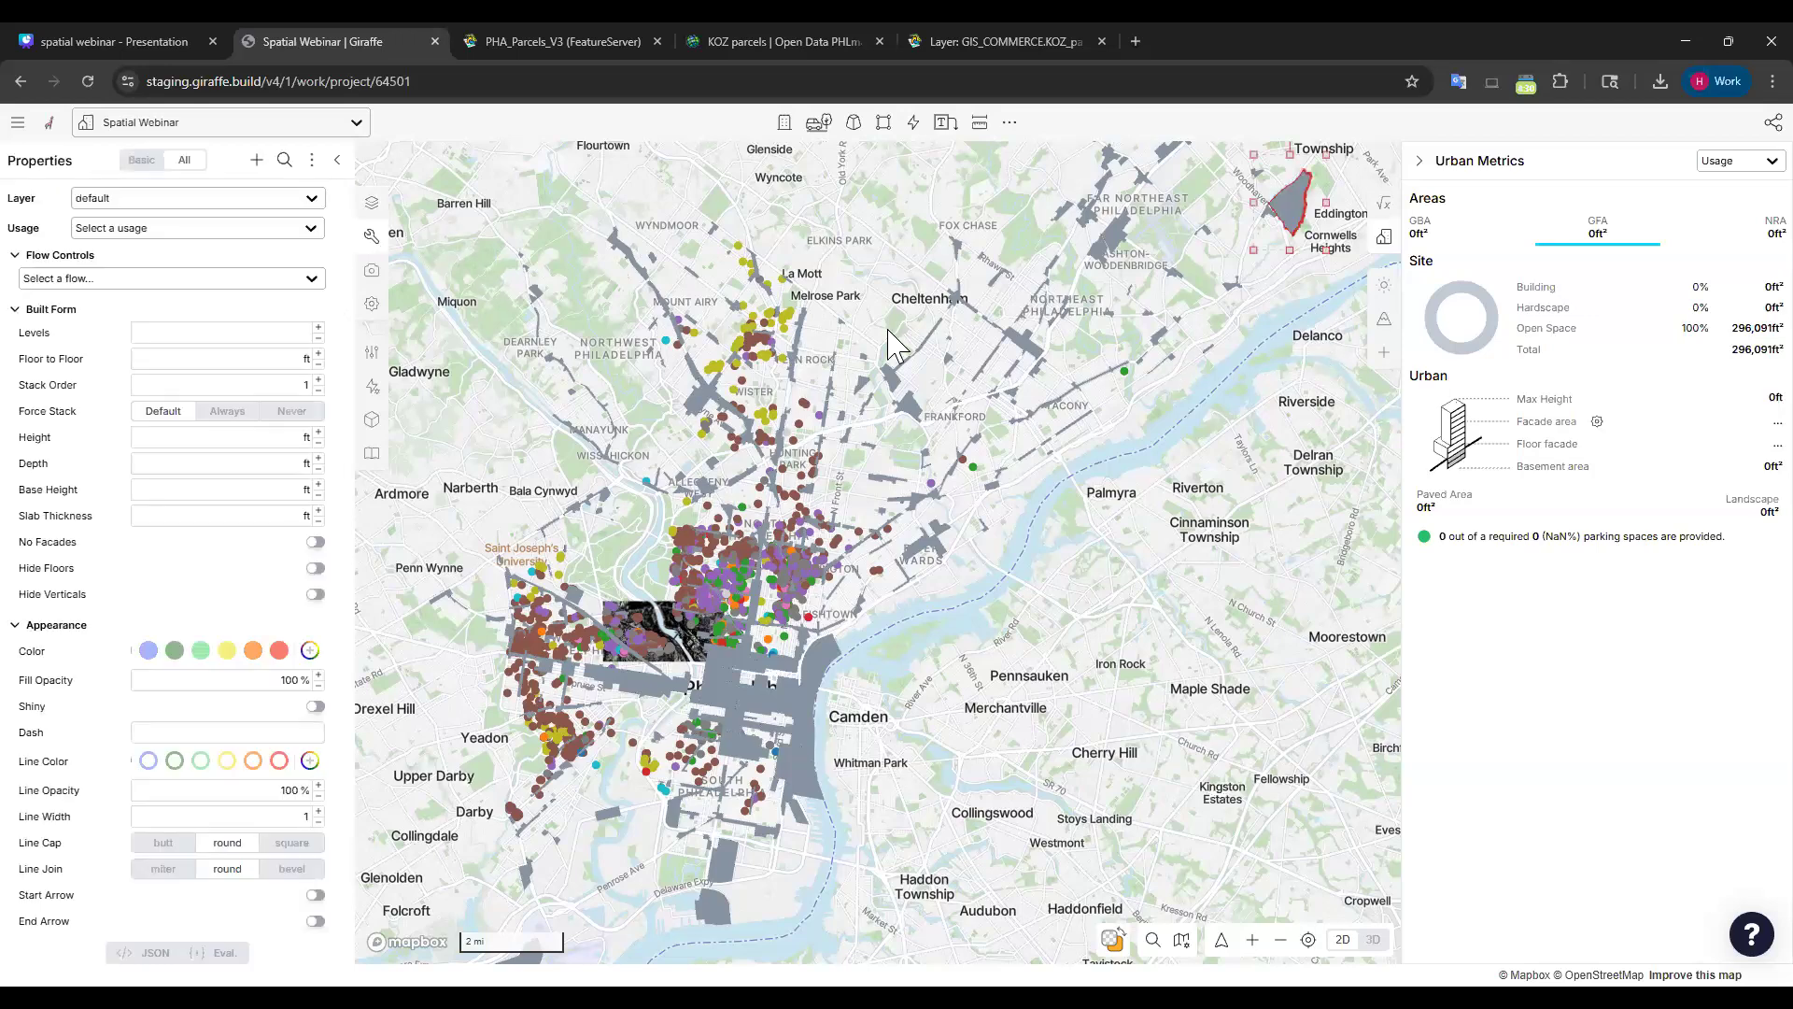
pyautogui.click(1123, 476)
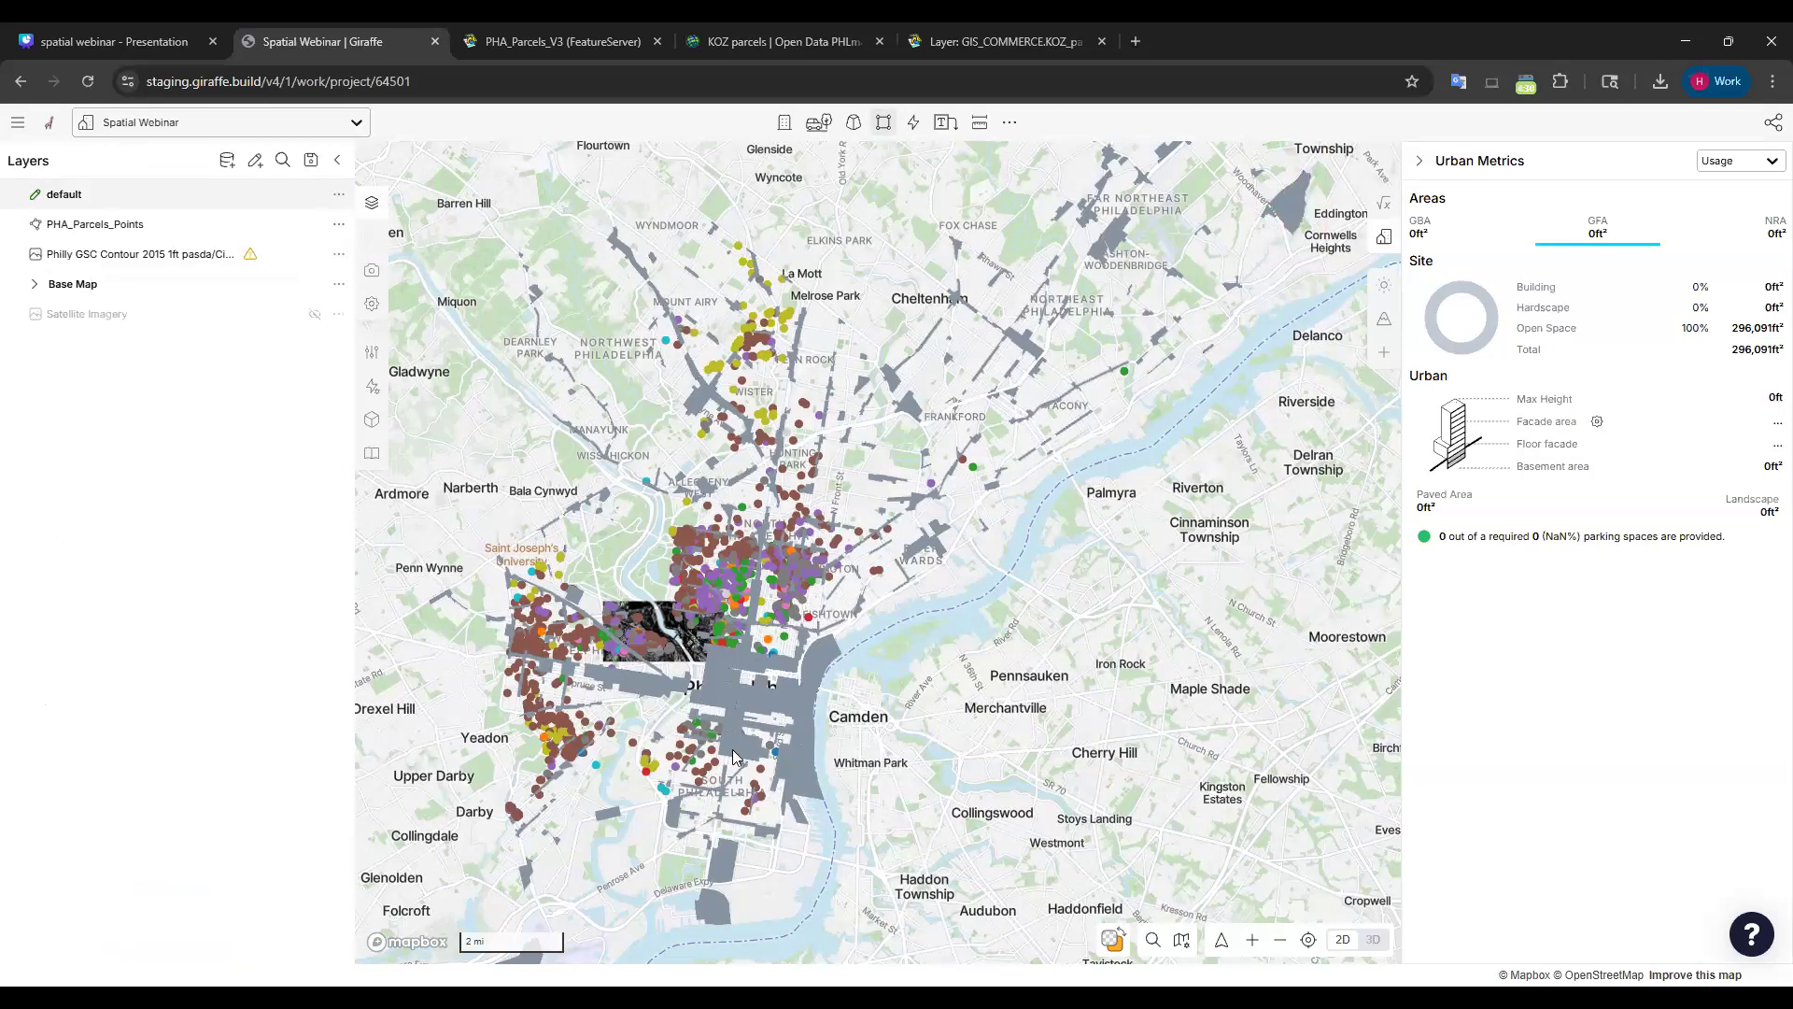
pyautogui.click(755, 714)
pyautogui.click(1221, 707)
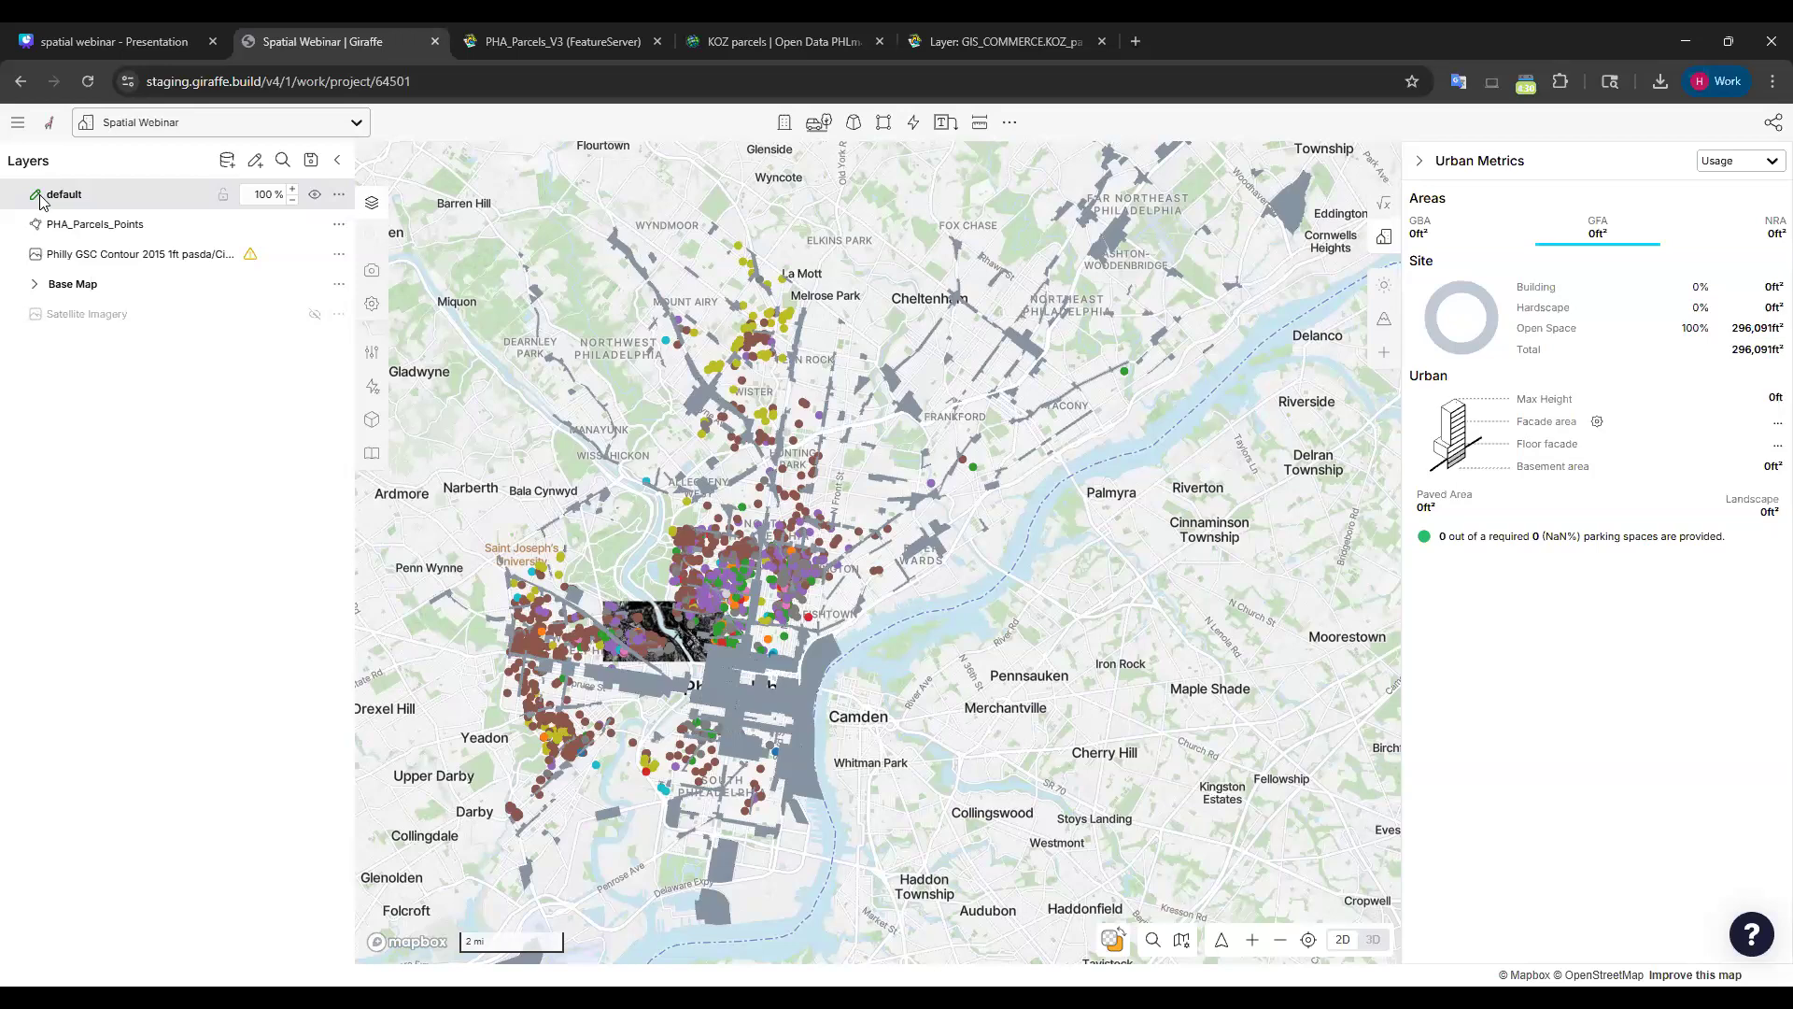
pyautogui.moveTo(1019, 726); pyautogui.dragTo(1054, 656)
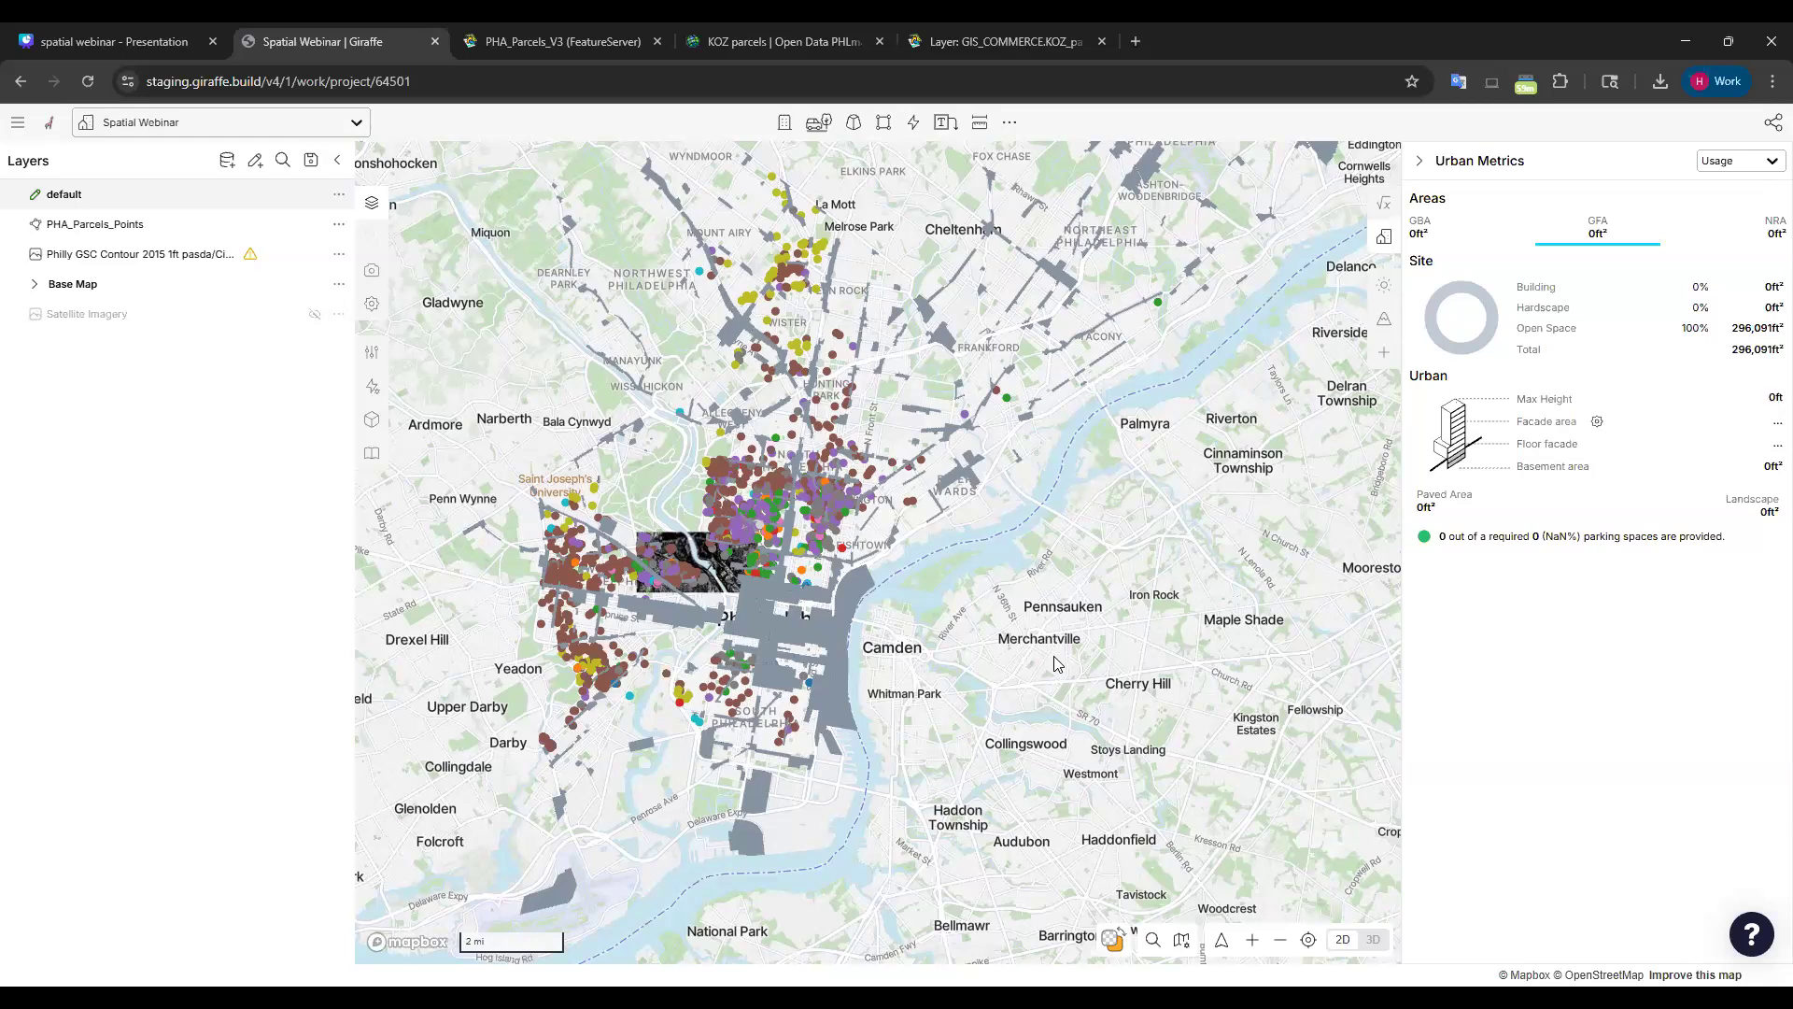
# Select every feature in the default layer and delete them all.
pyautogui.click(340, 194)
pyautogui.click(403, 207)
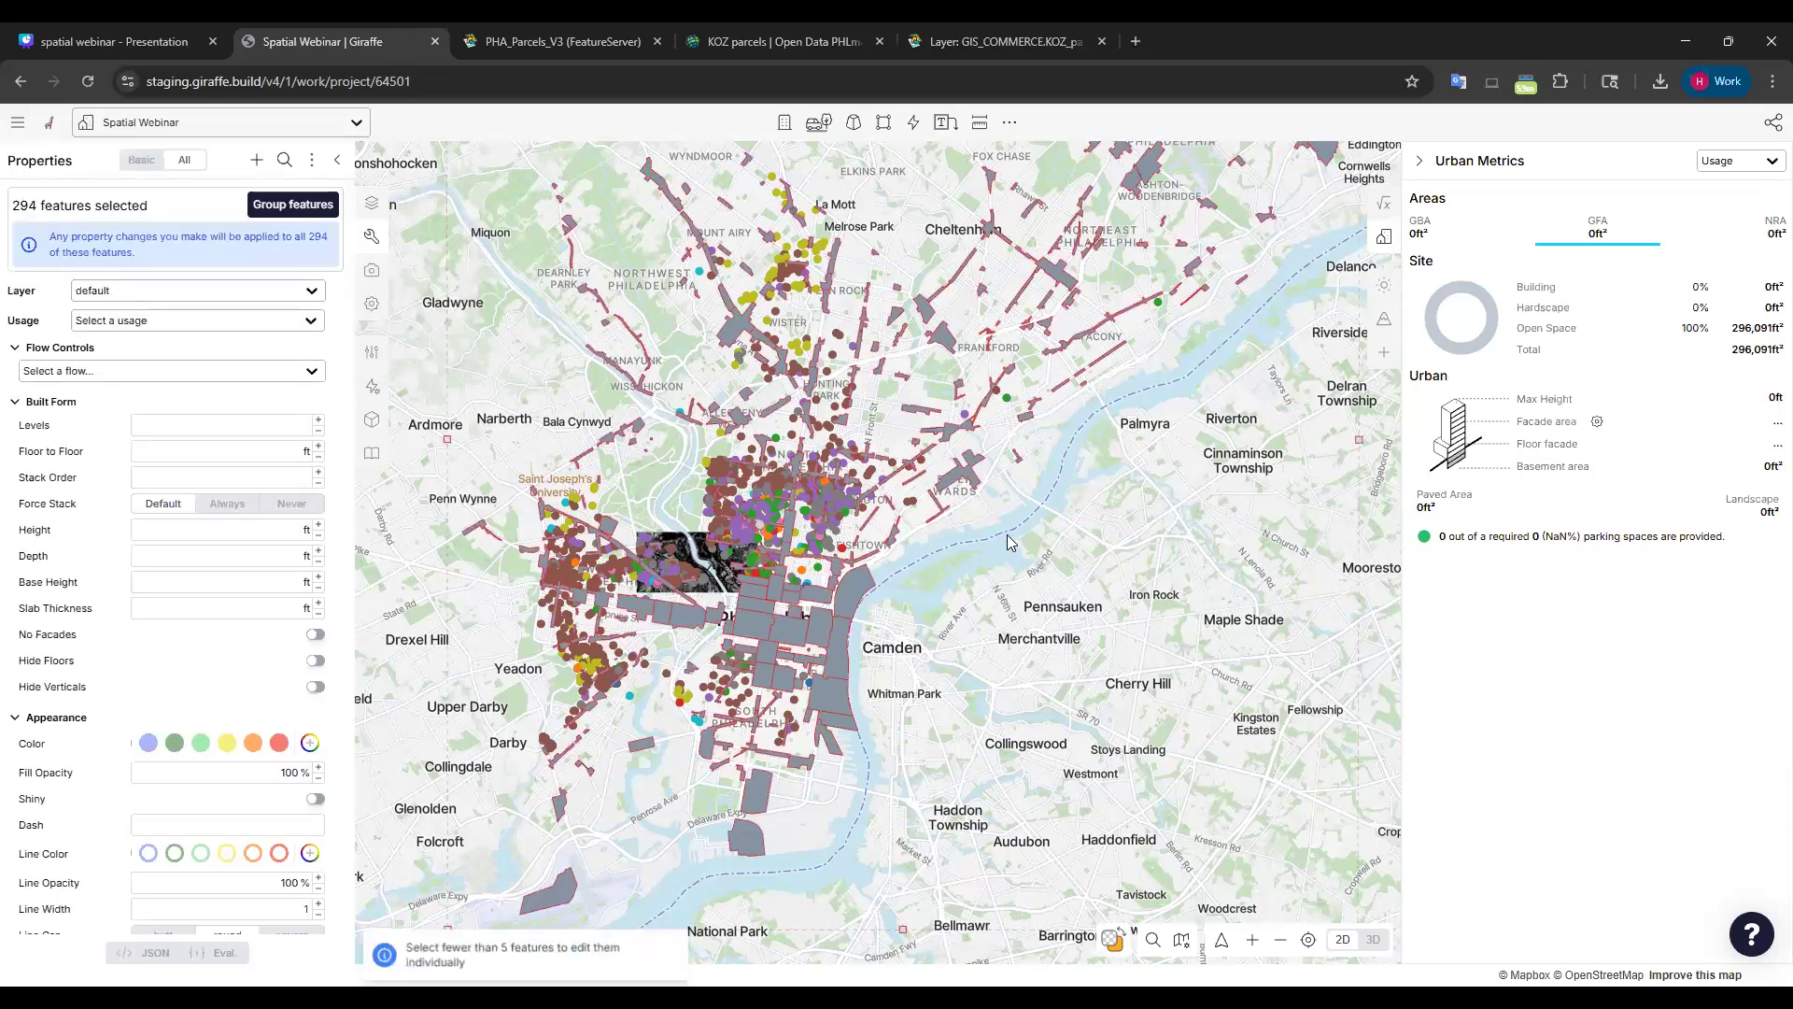
pyautogui.press('Delete')
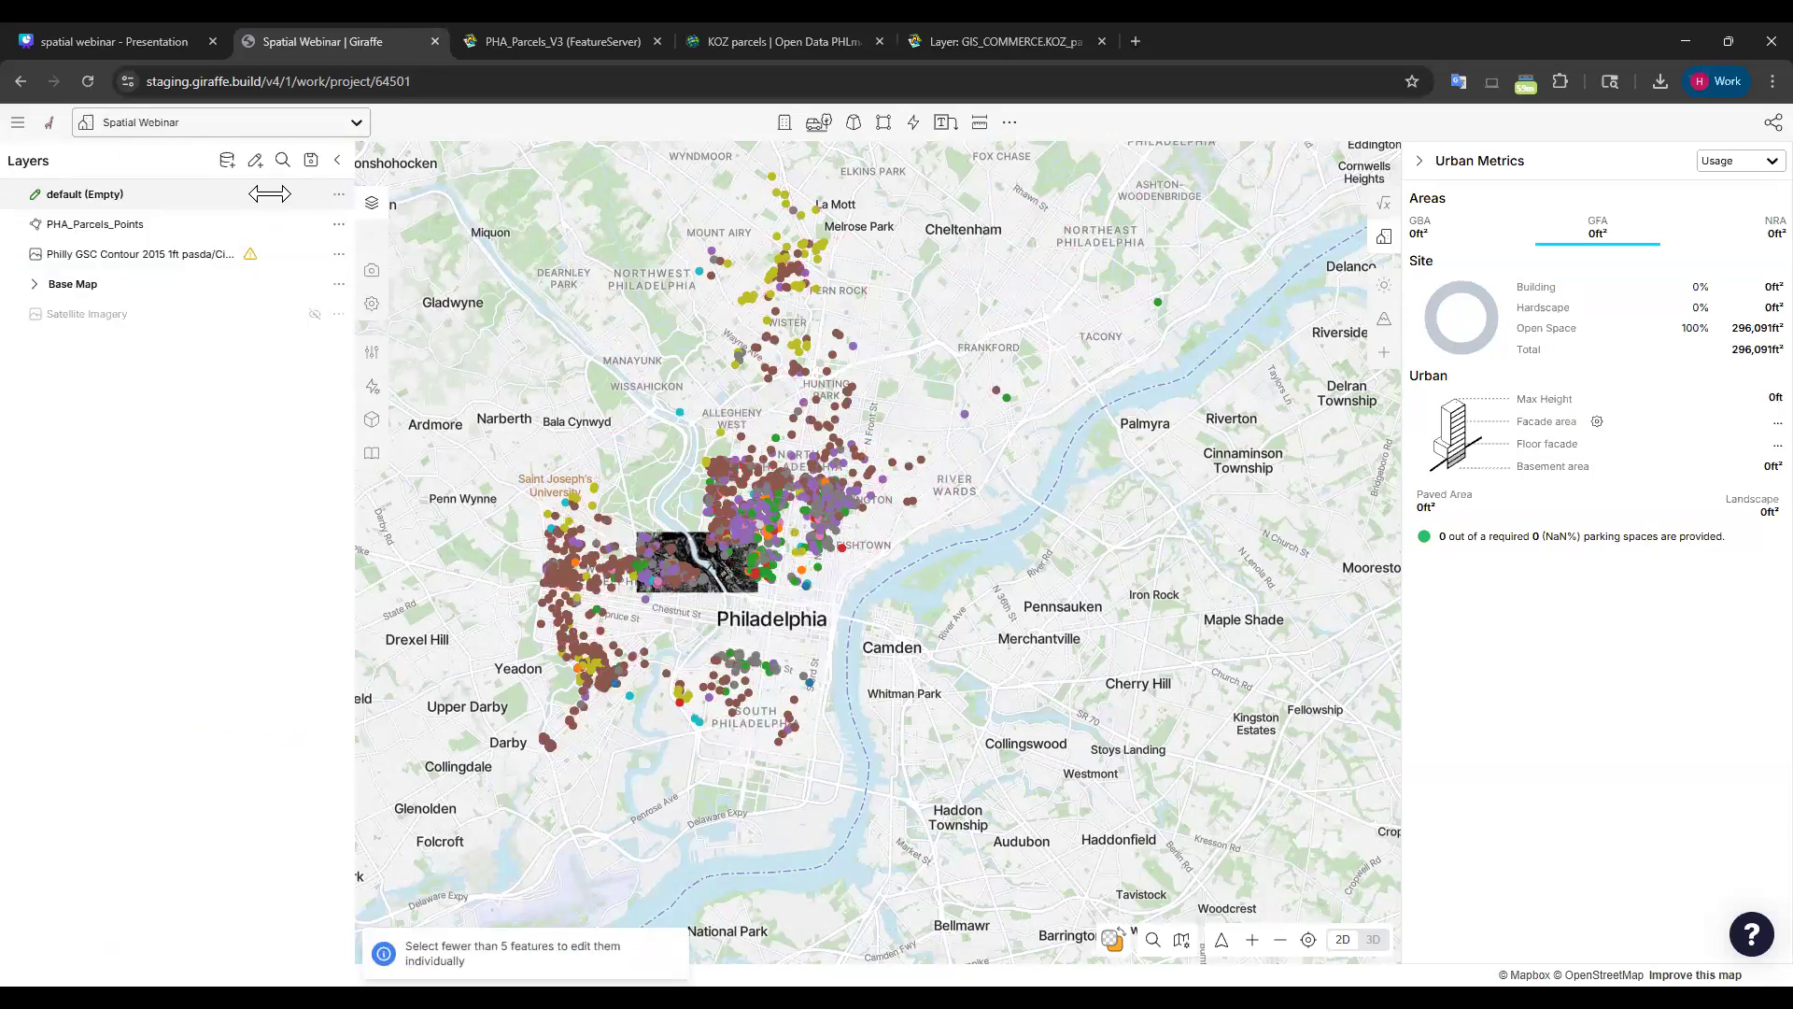
# Start a new vector layer from the Commercial_Corridors.geojson file.
pyautogui.click(227, 160)
pyautogui.click(1539, 267)
pyautogui.click(1497, 319)
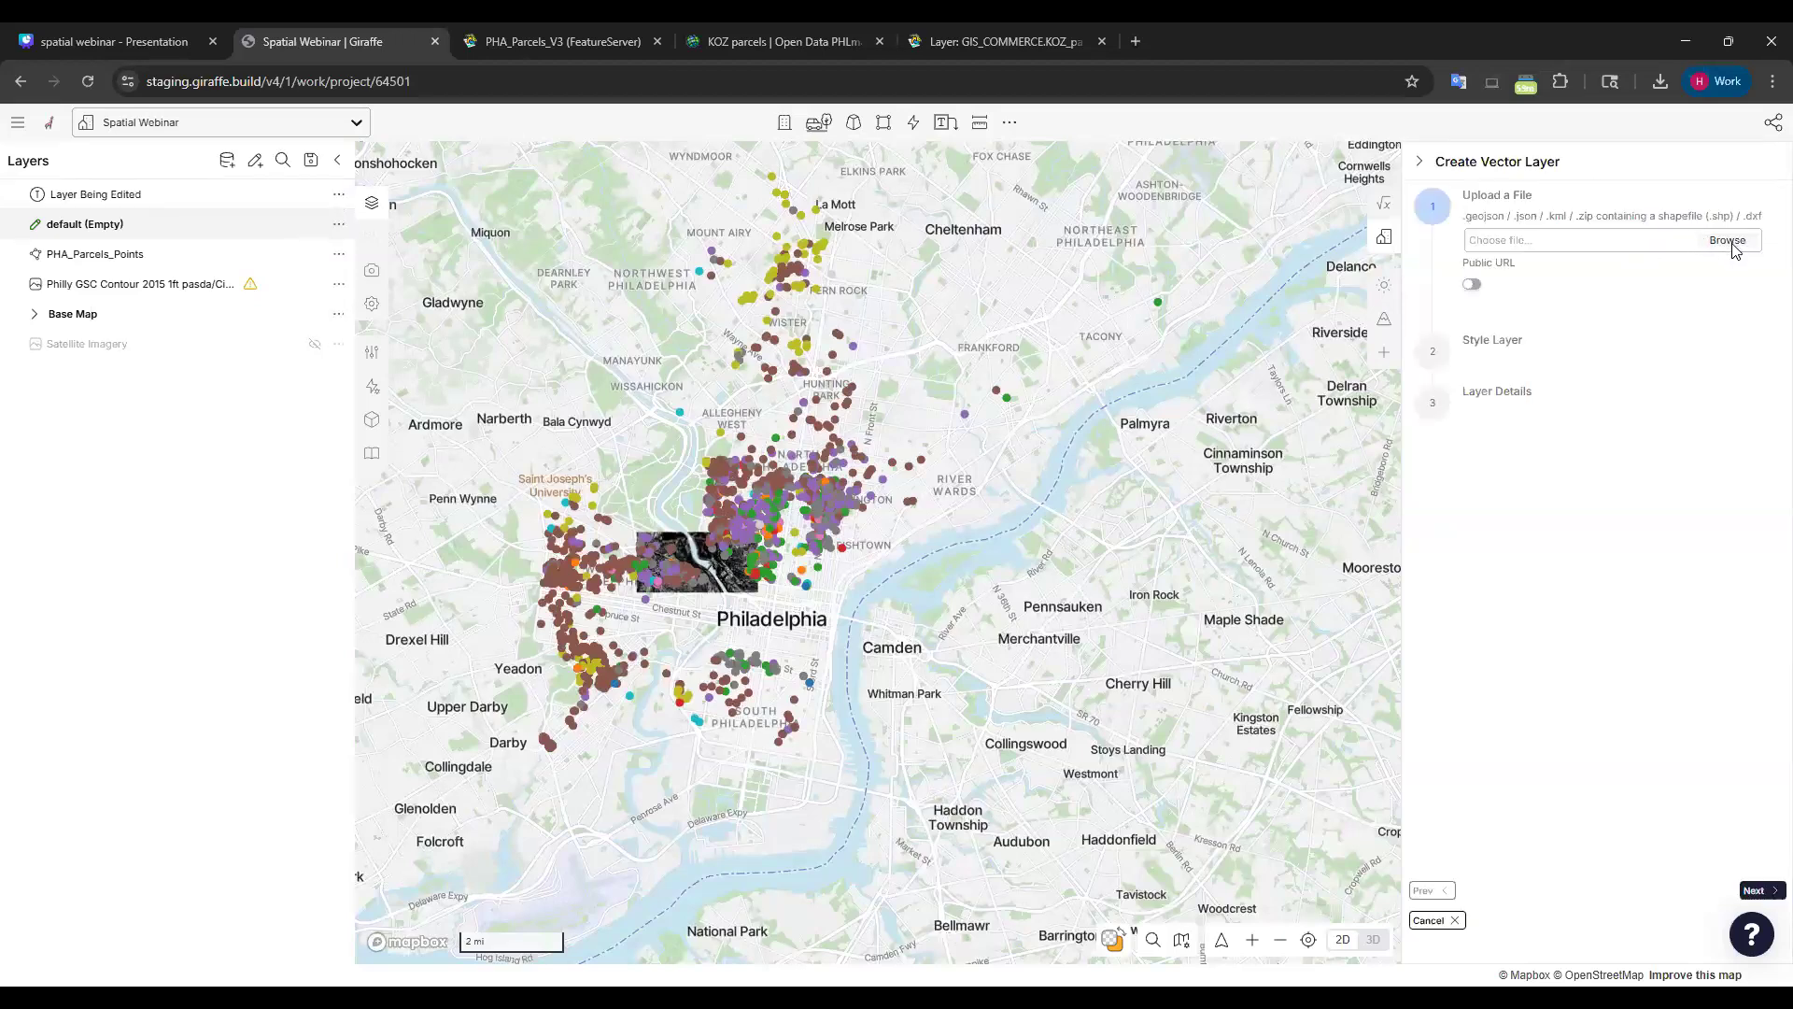
pyautogui.click(1732, 245)
pyautogui.click(278, 306)
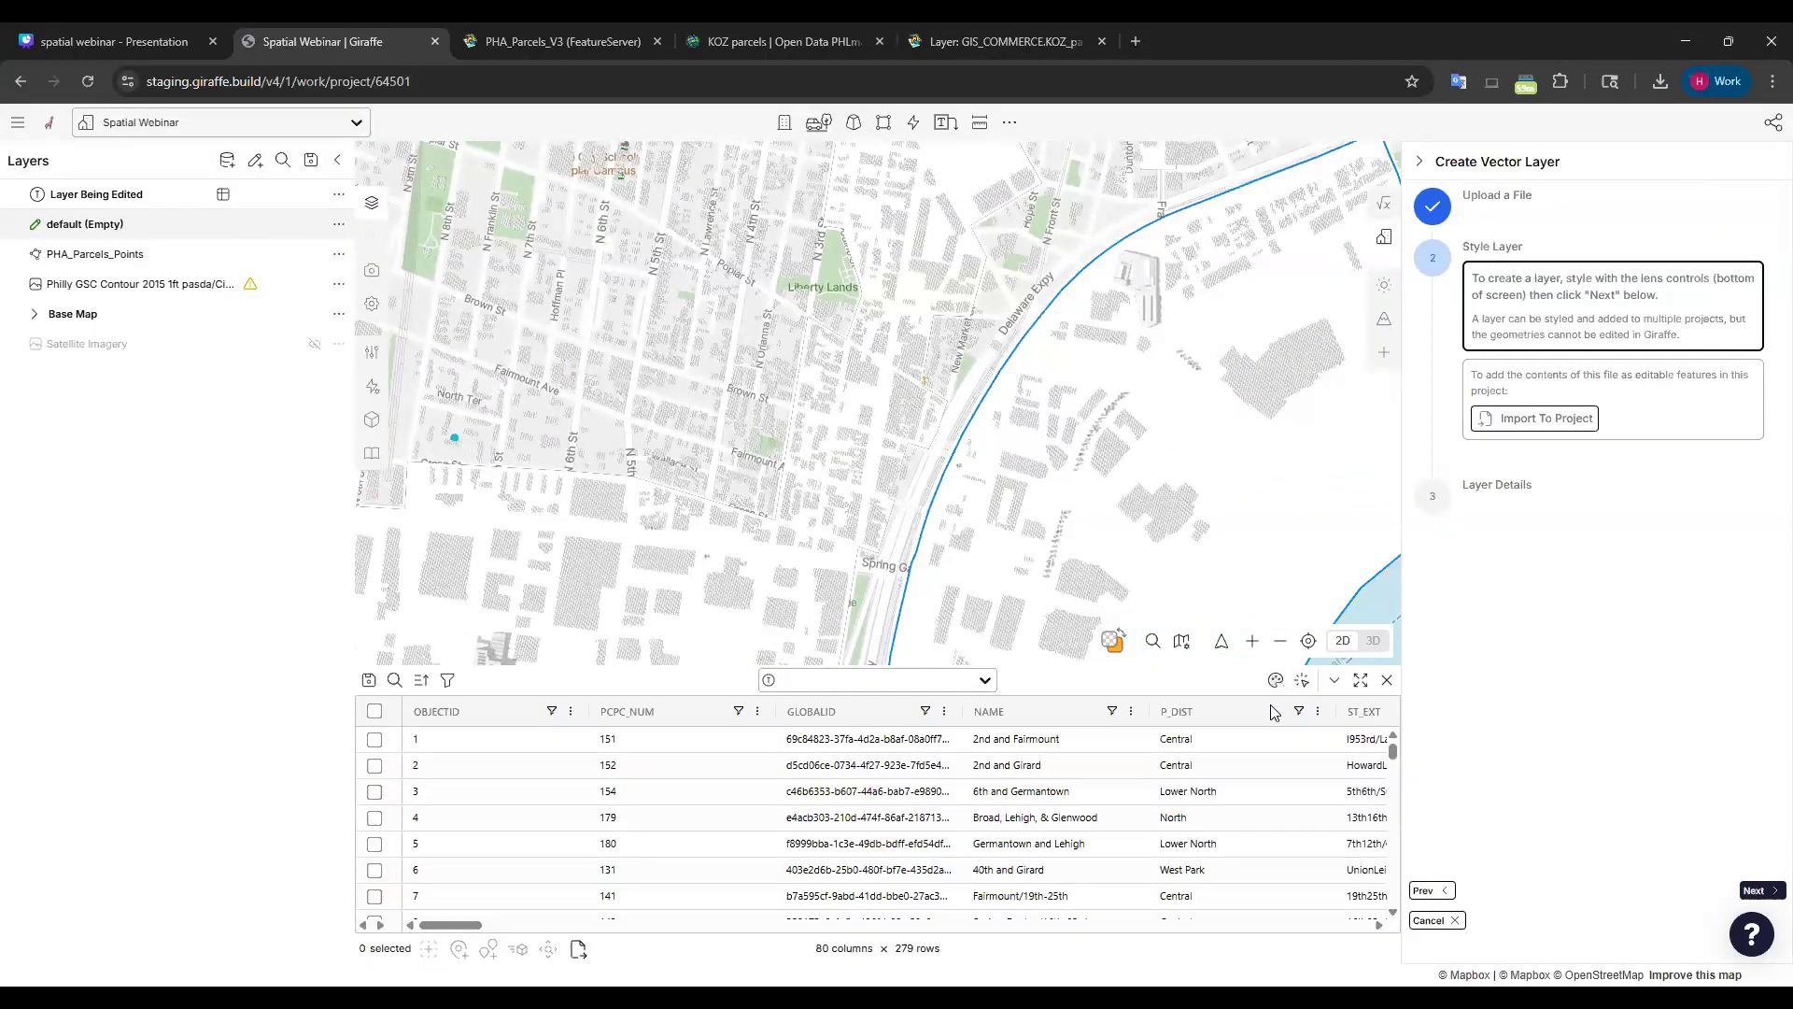
# Colour the corridors by P_DIST and save the new layer.
pyautogui.click(1252, 779)
pyautogui.click(1200, 931)
pyautogui.click(1560, 603)
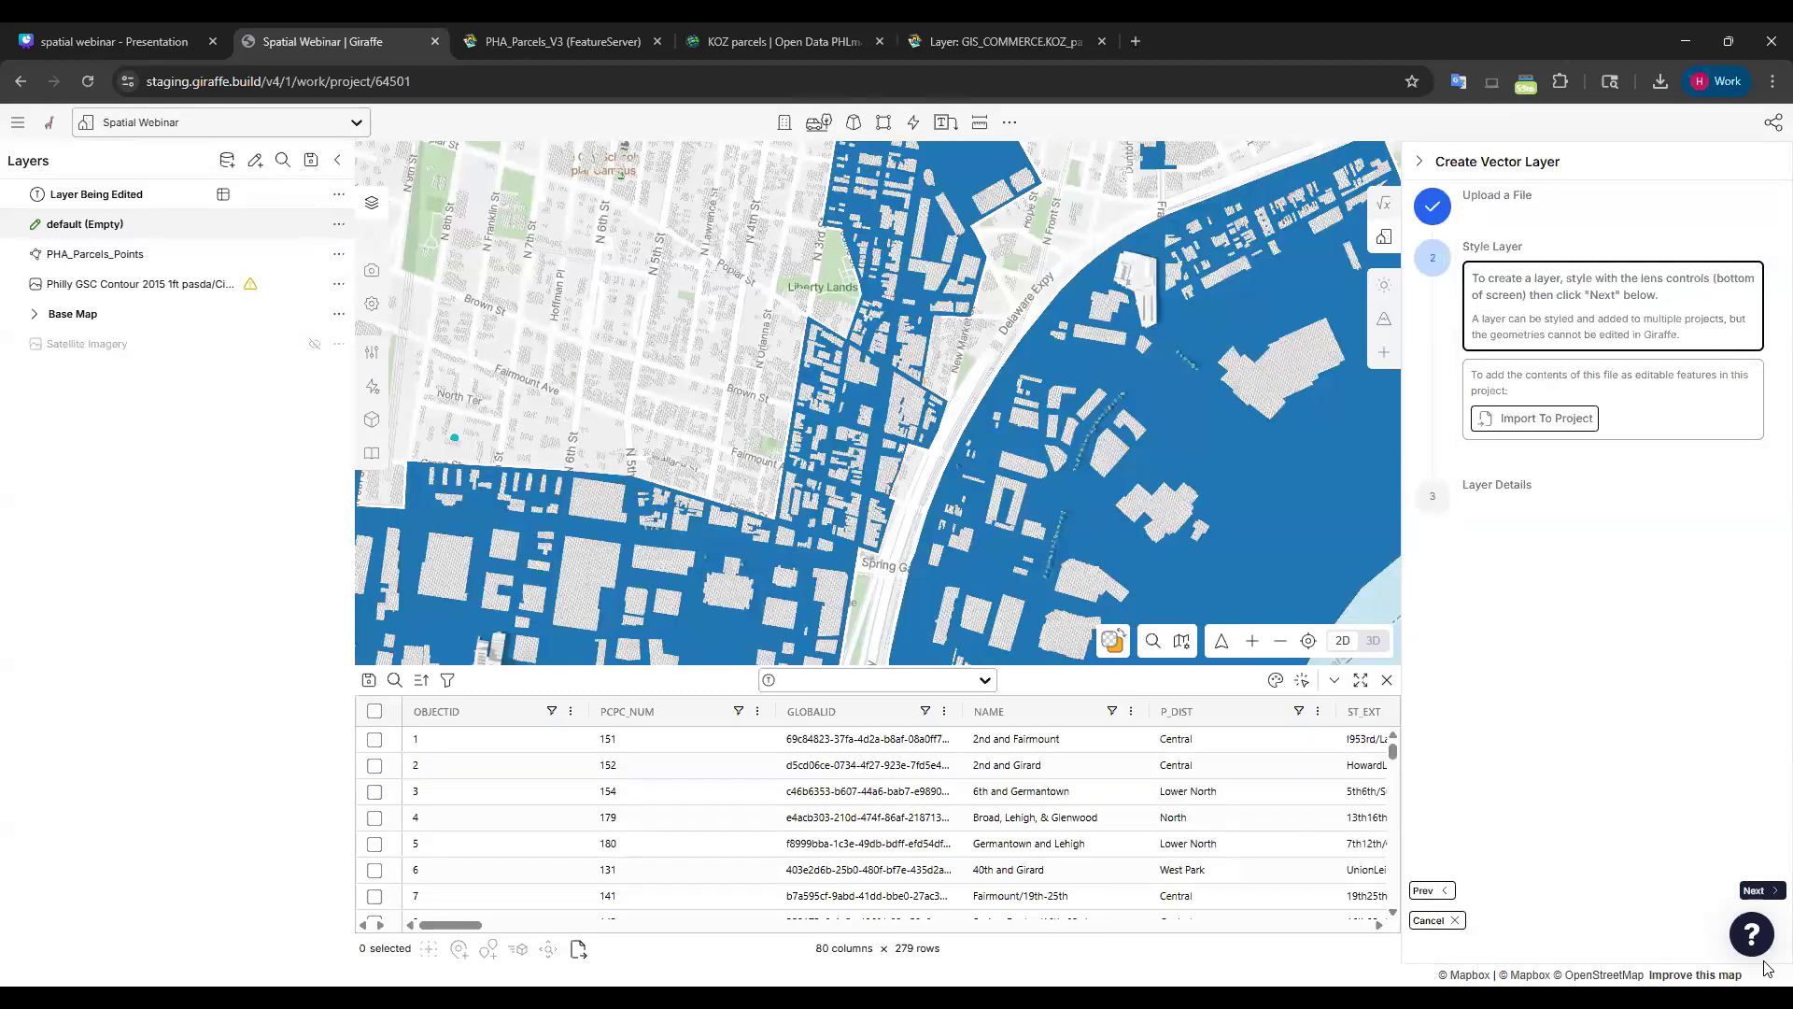
pyautogui.click(1763, 892)
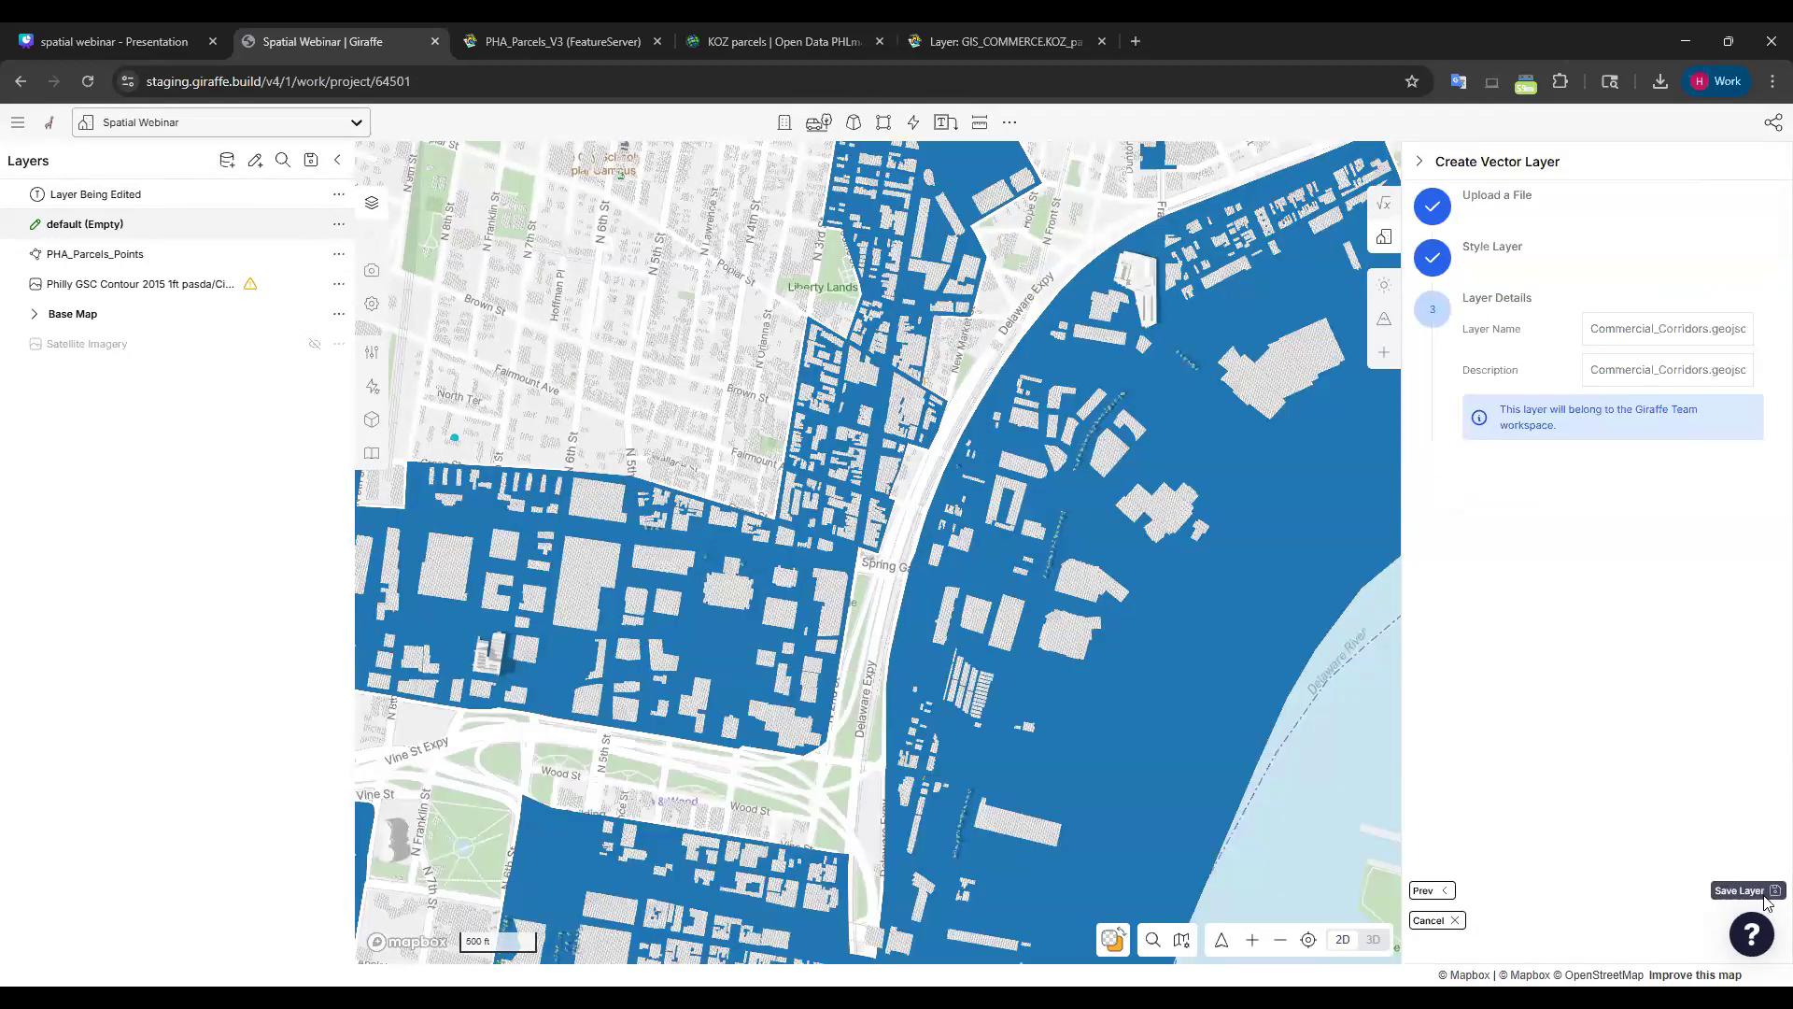
pyautogui.click(1764, 895)
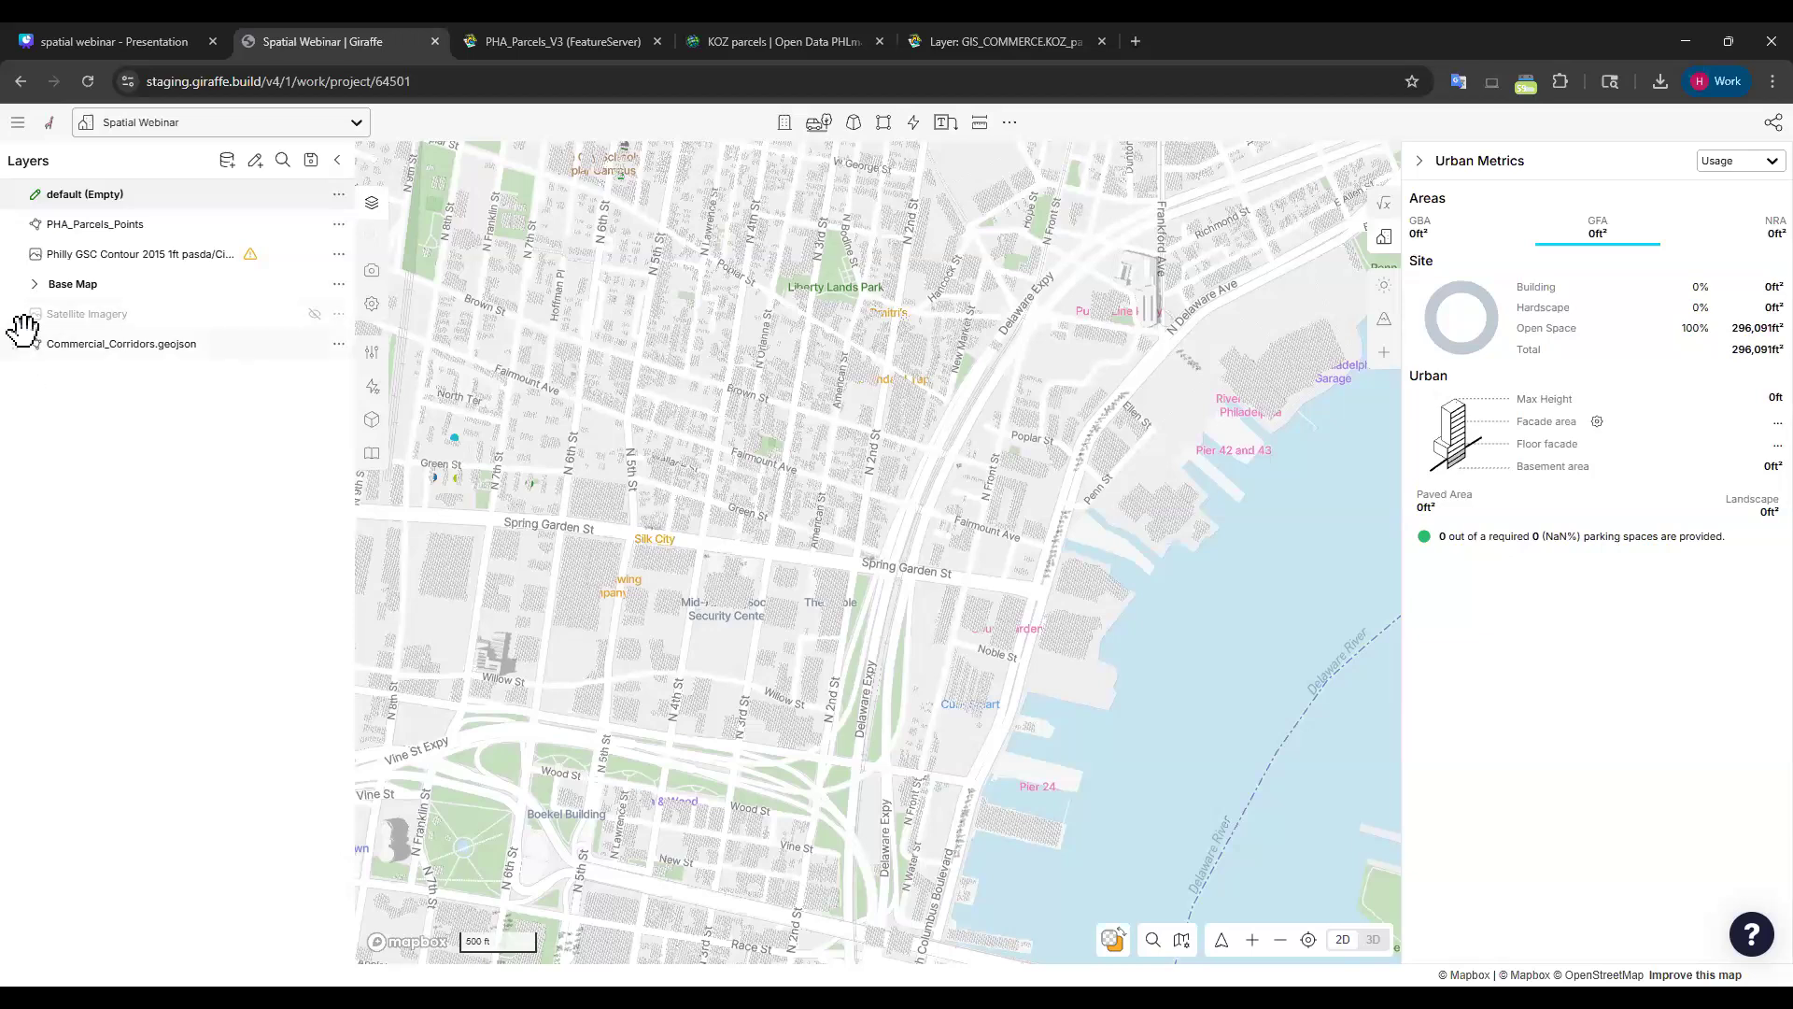
# Move Commercial_Corridors.geojson above Base Map and zoom out to view corridors north and south.
pyautogui.moveTo(28, 348); pyautogui.dragTo(38, 280)
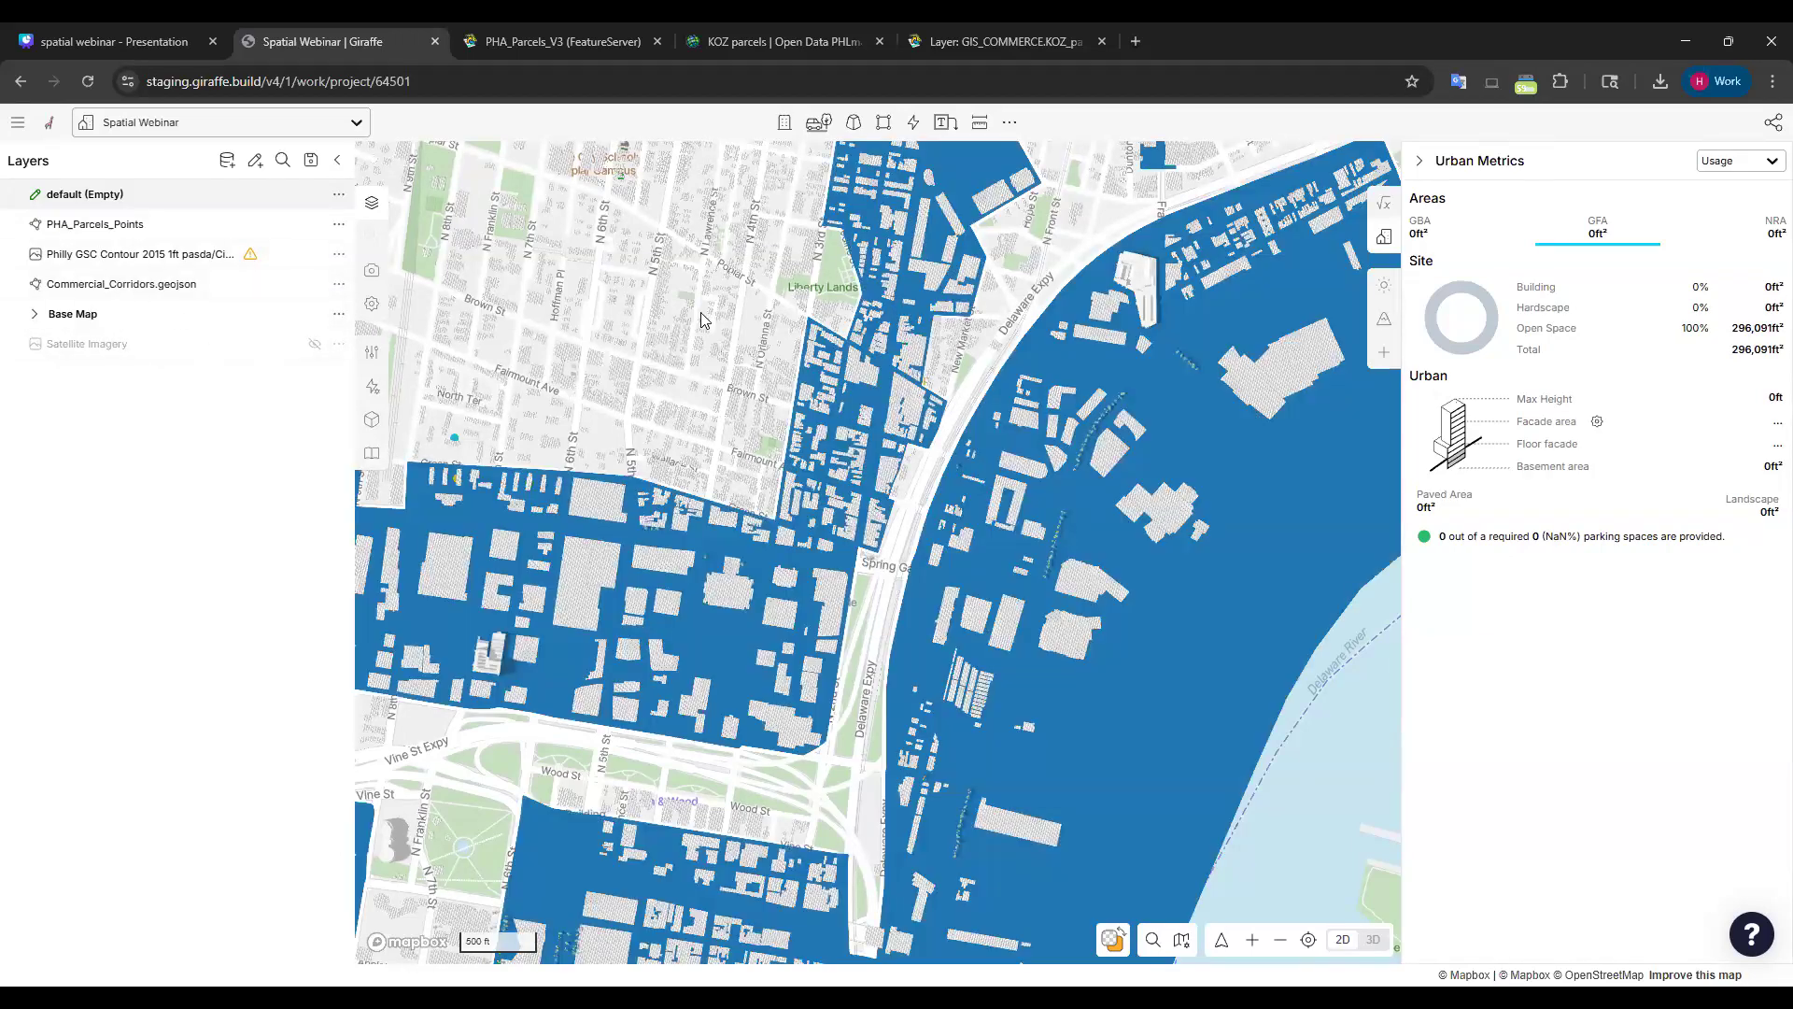
pyautogui.scroll(-2, 719, 327)
pyautogui.scroll(-2, 944, 549)
pyautogui.scroll(-2, 1205, 822)
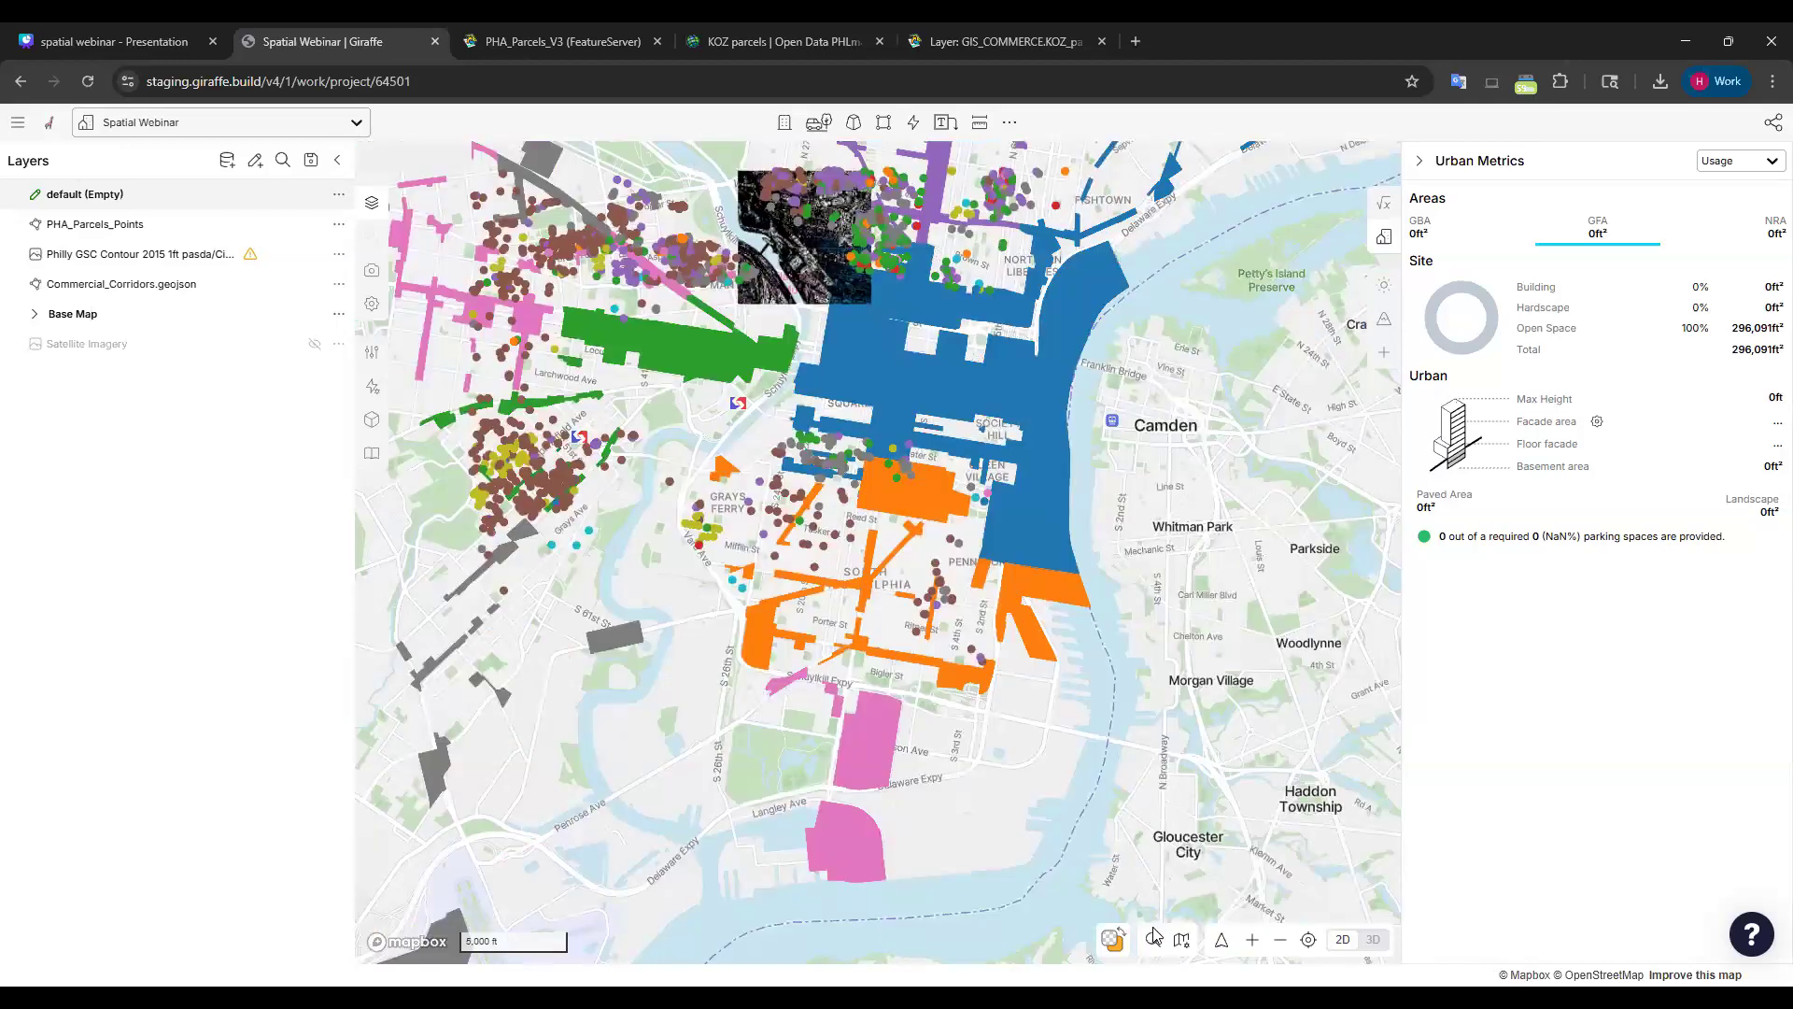
pyautogui.moveTo(1087, 352); pyautogui.dragTo(1048, 681)
pyautogui.moveTo(1153, 909); pyautogui.dragTo(1046, 417)
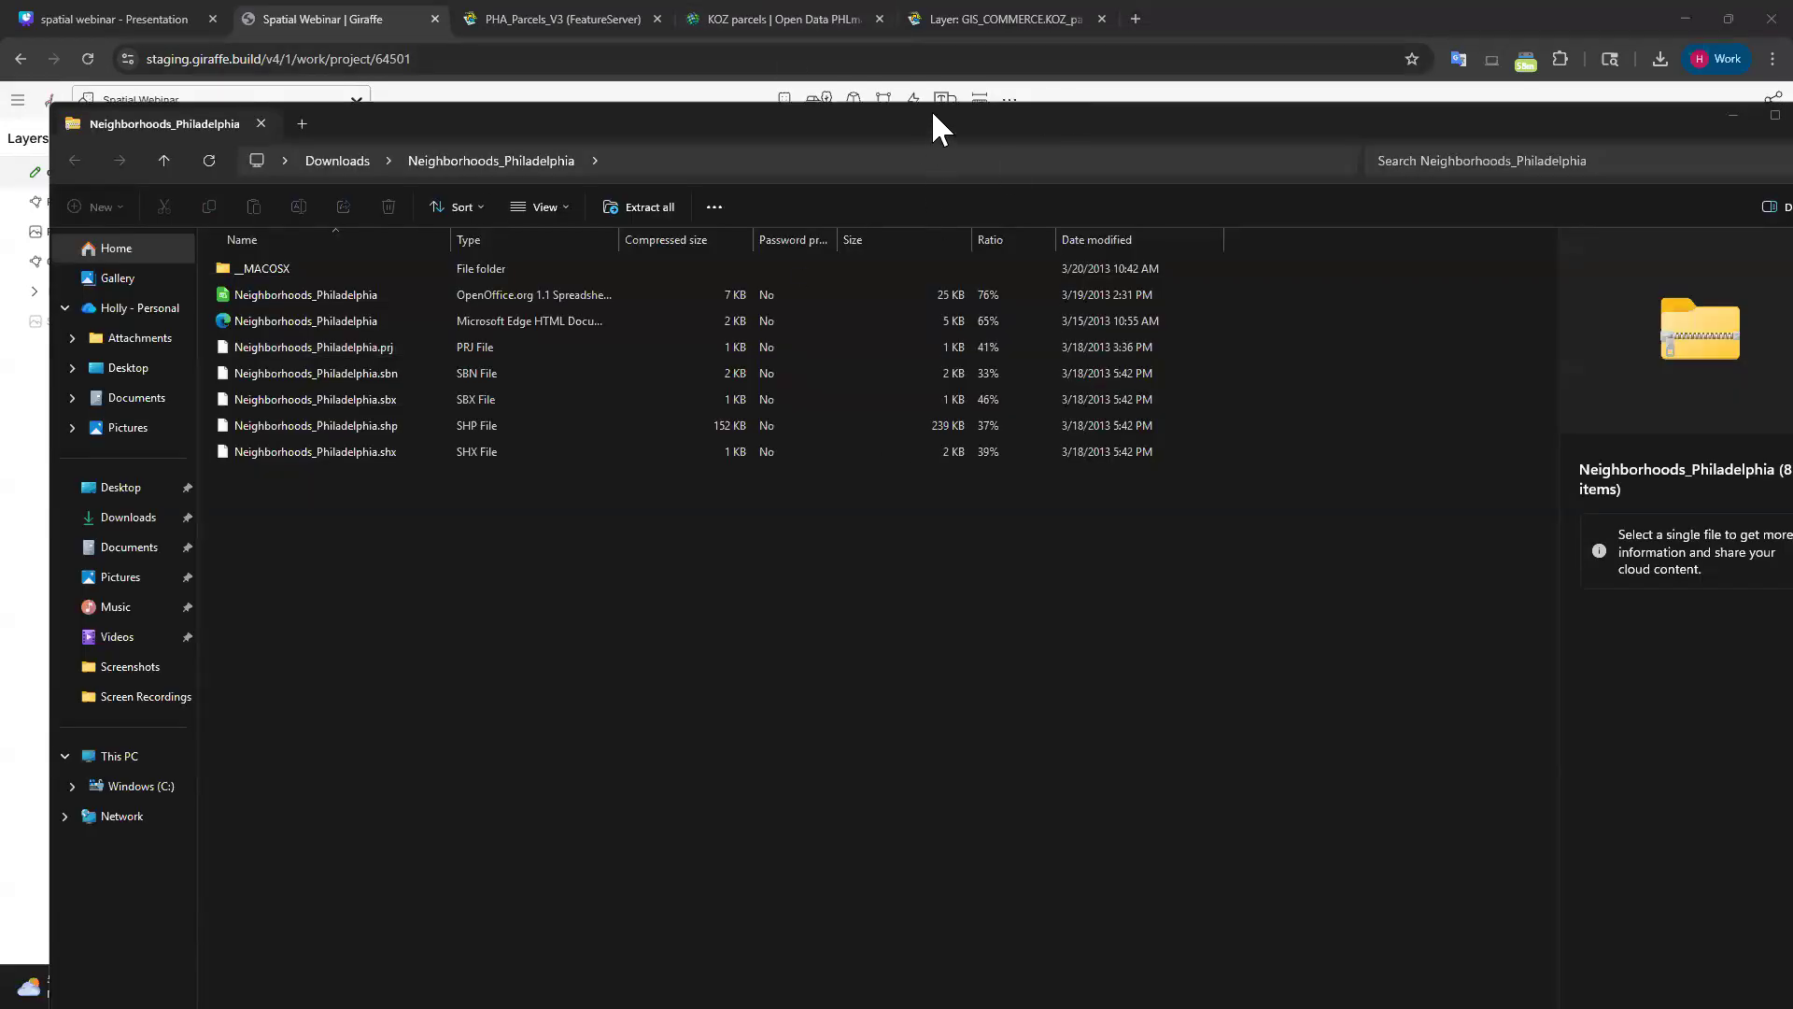
# Reopen the Neighborhoods_Philadelphia zip from Downloads, then restore and close File Explorer.
pyautogui.moveTo(932, 109); pyautogui.dragTo(917, 72)
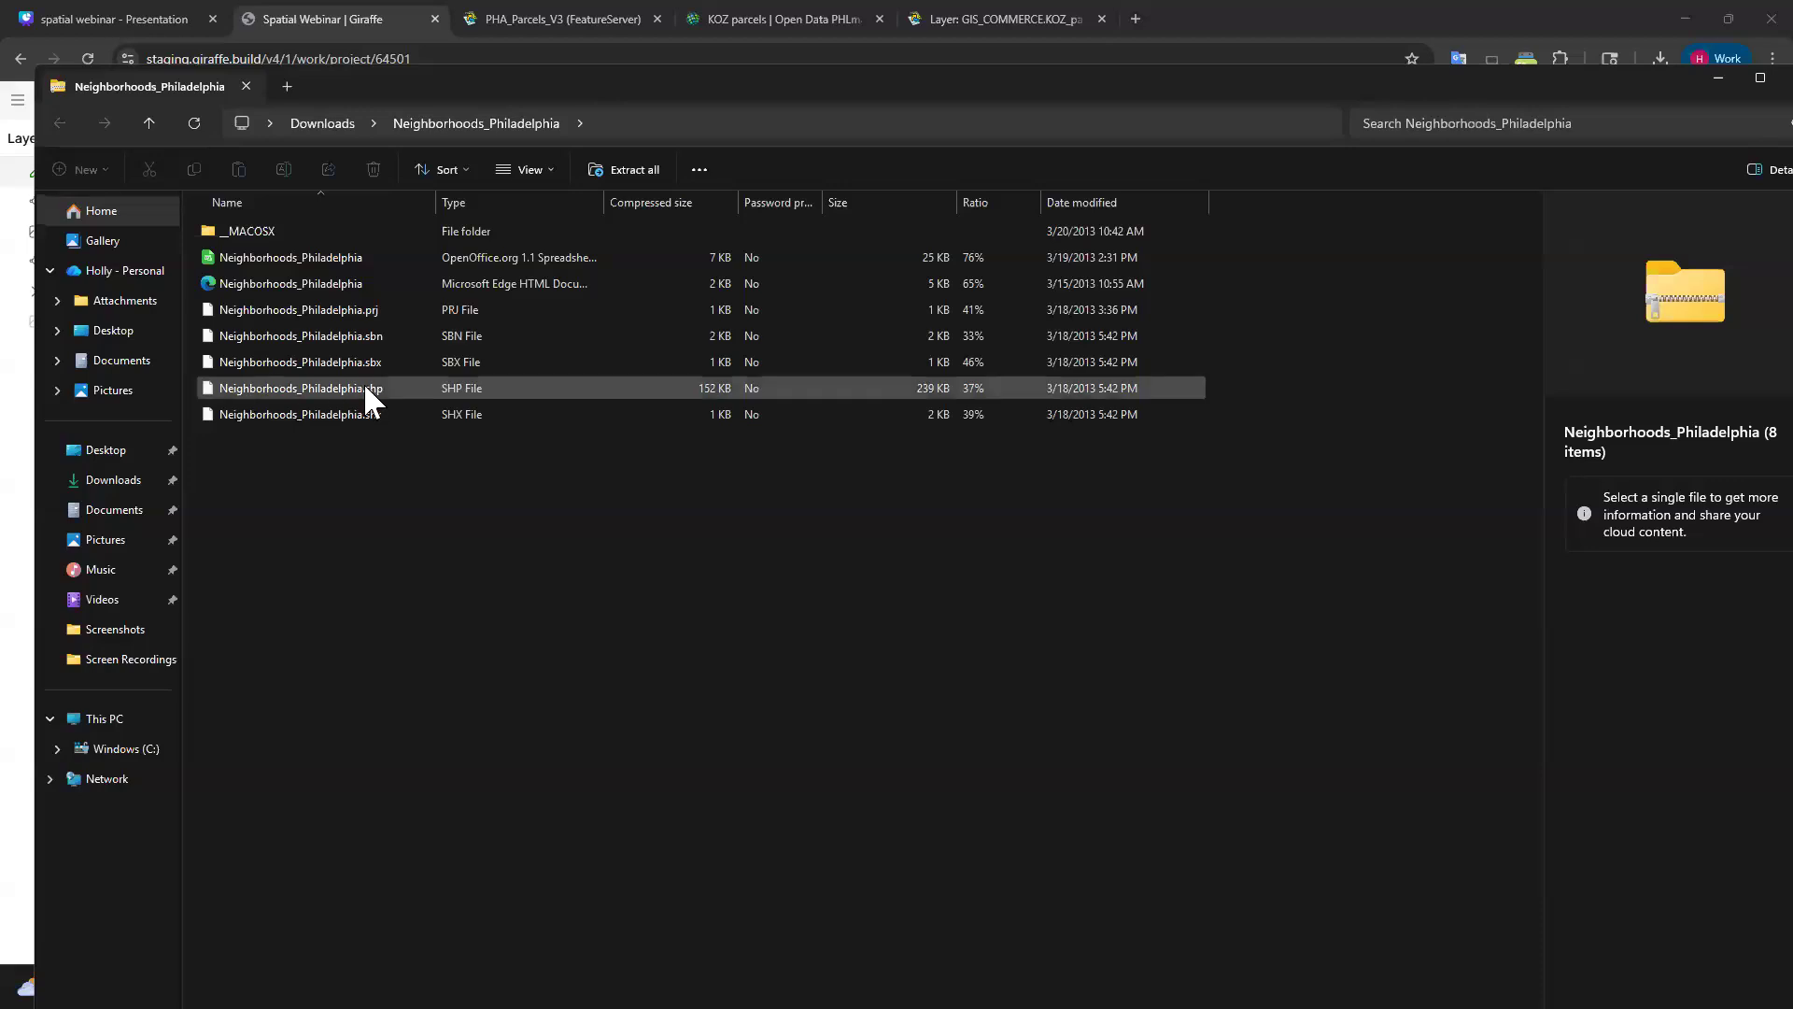
pyautogui.keyDown('ctrl'); pyautogui.scroll(2, 376, 401); pyautogui.keyUp('ctrl')
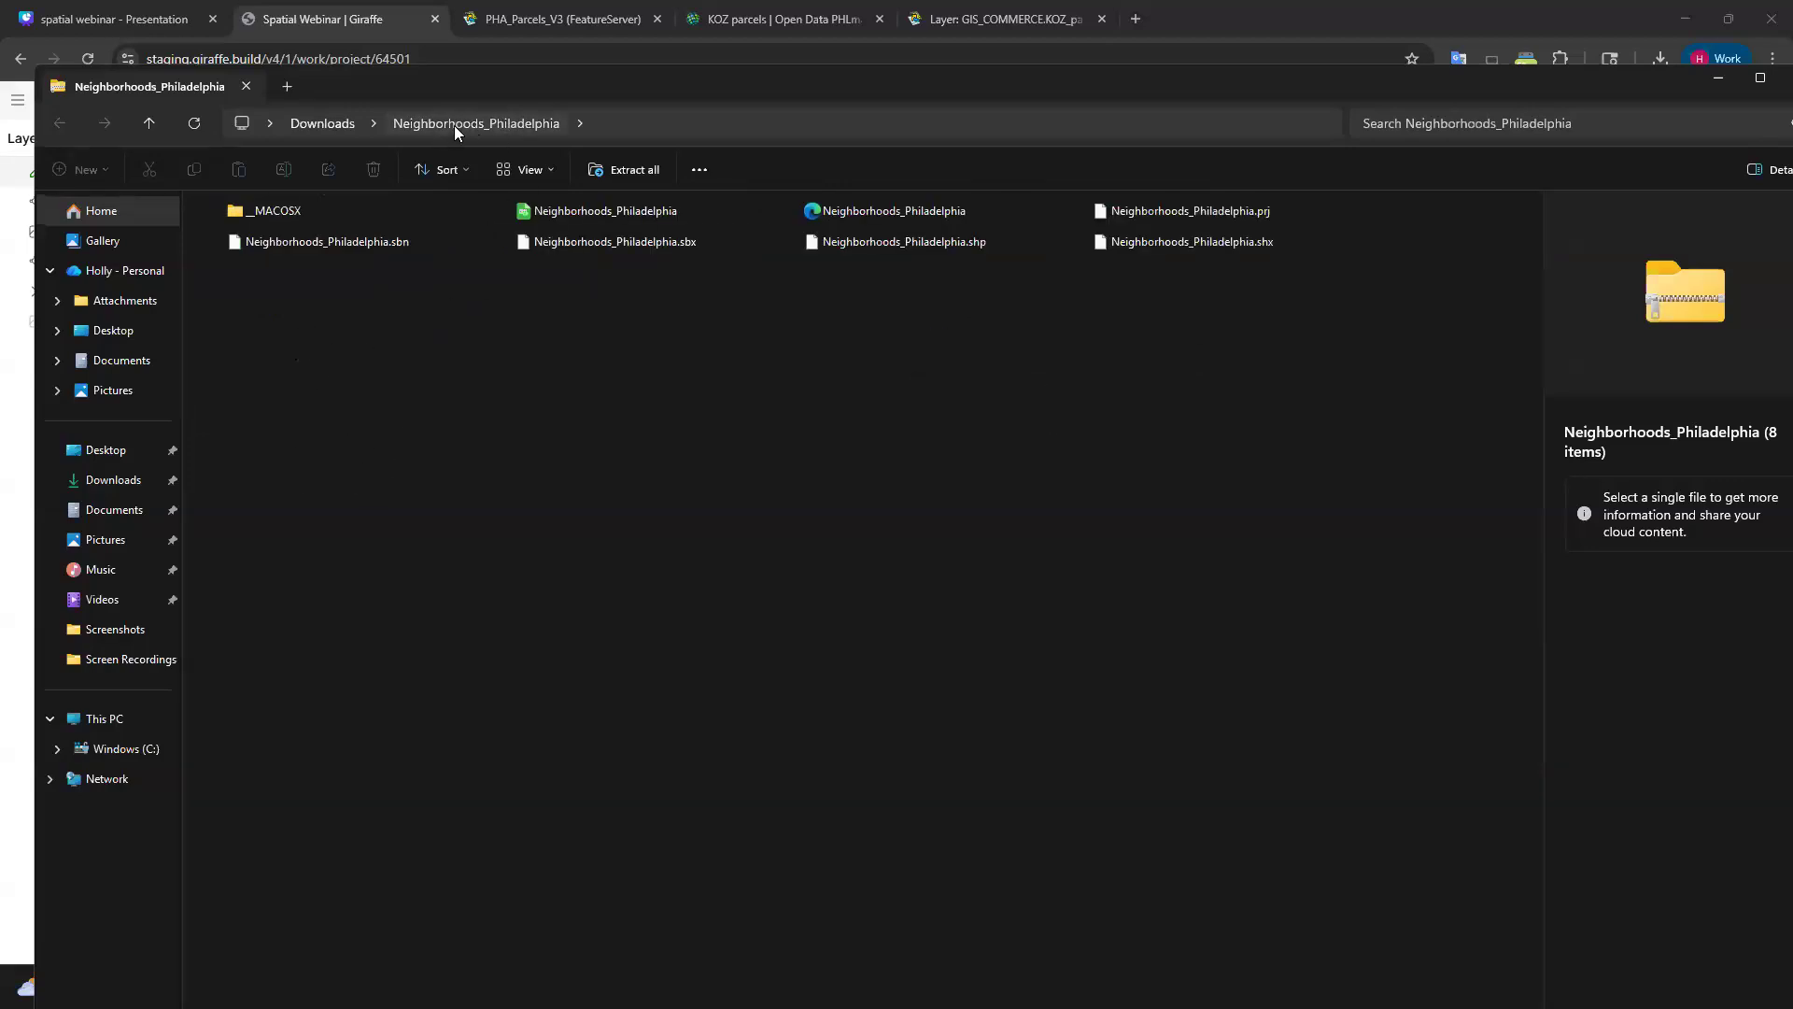
pyautogui.click(148, 123)
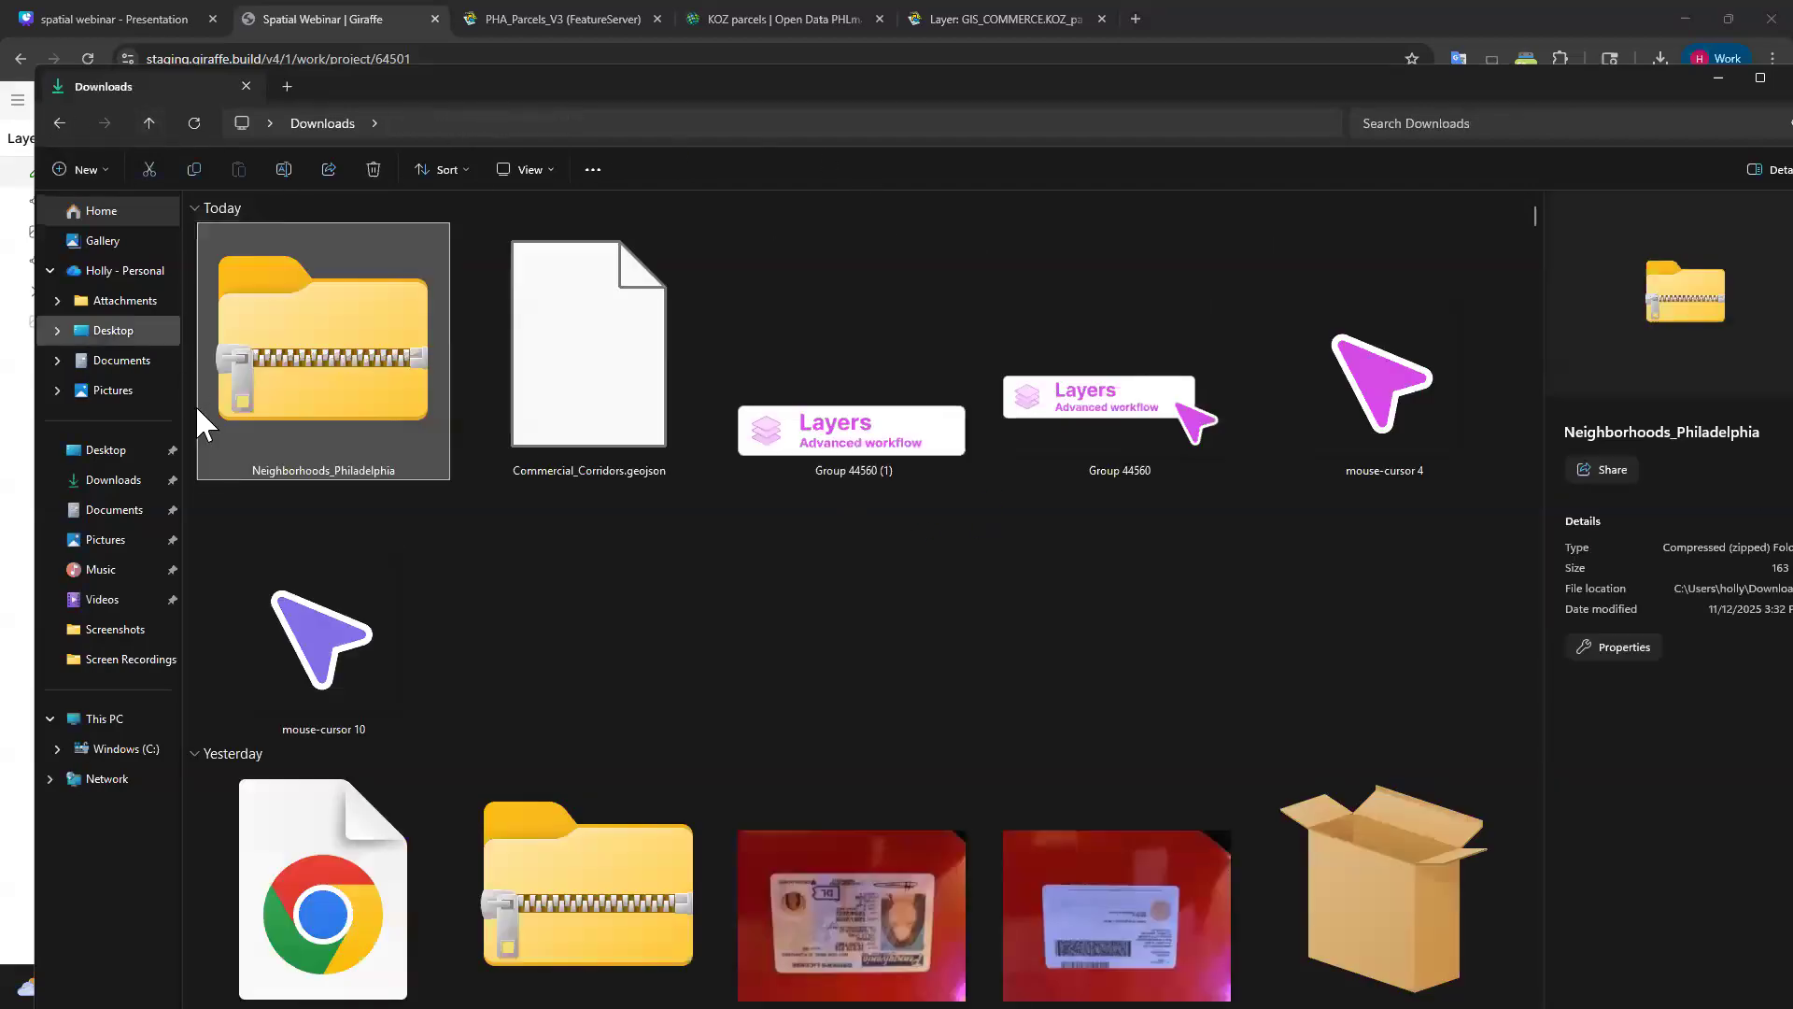
pyautogui.doubleClick(203, 425)
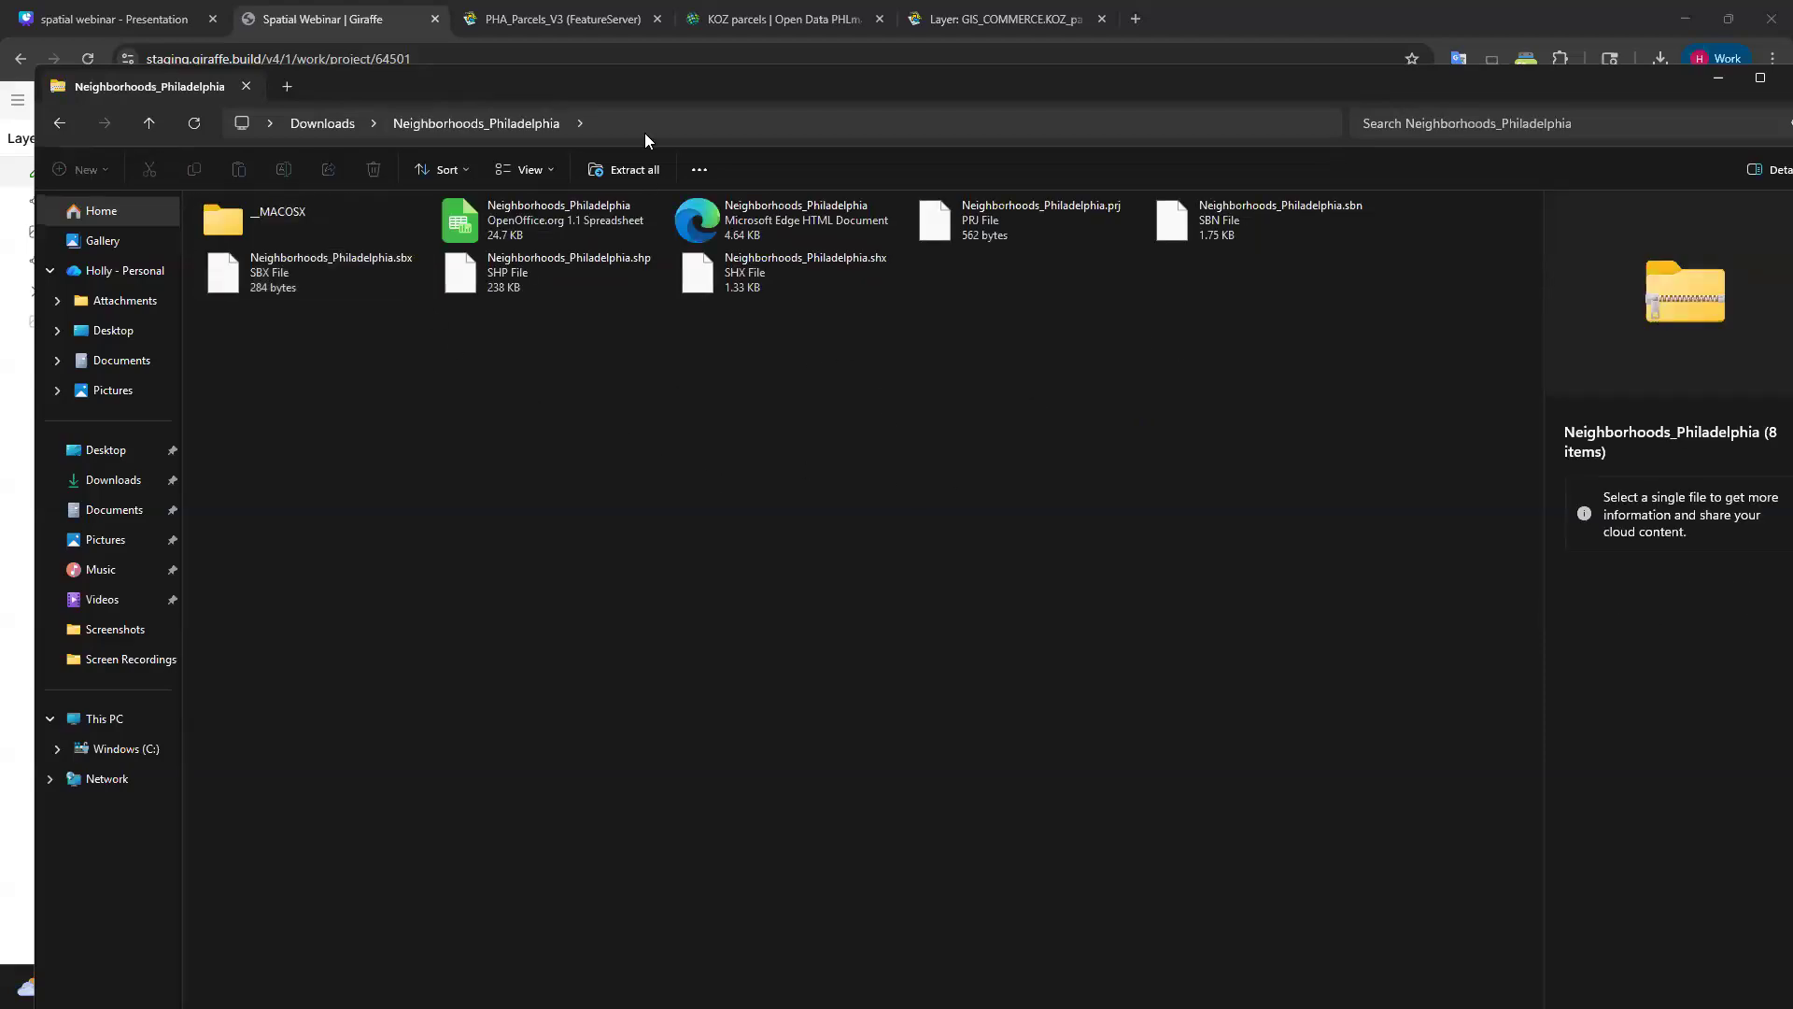
pyautogui.keyDown('ctrl'); pyautogui.scroll(-1, 609, 260); pyautogui.keyUp('ctrl')
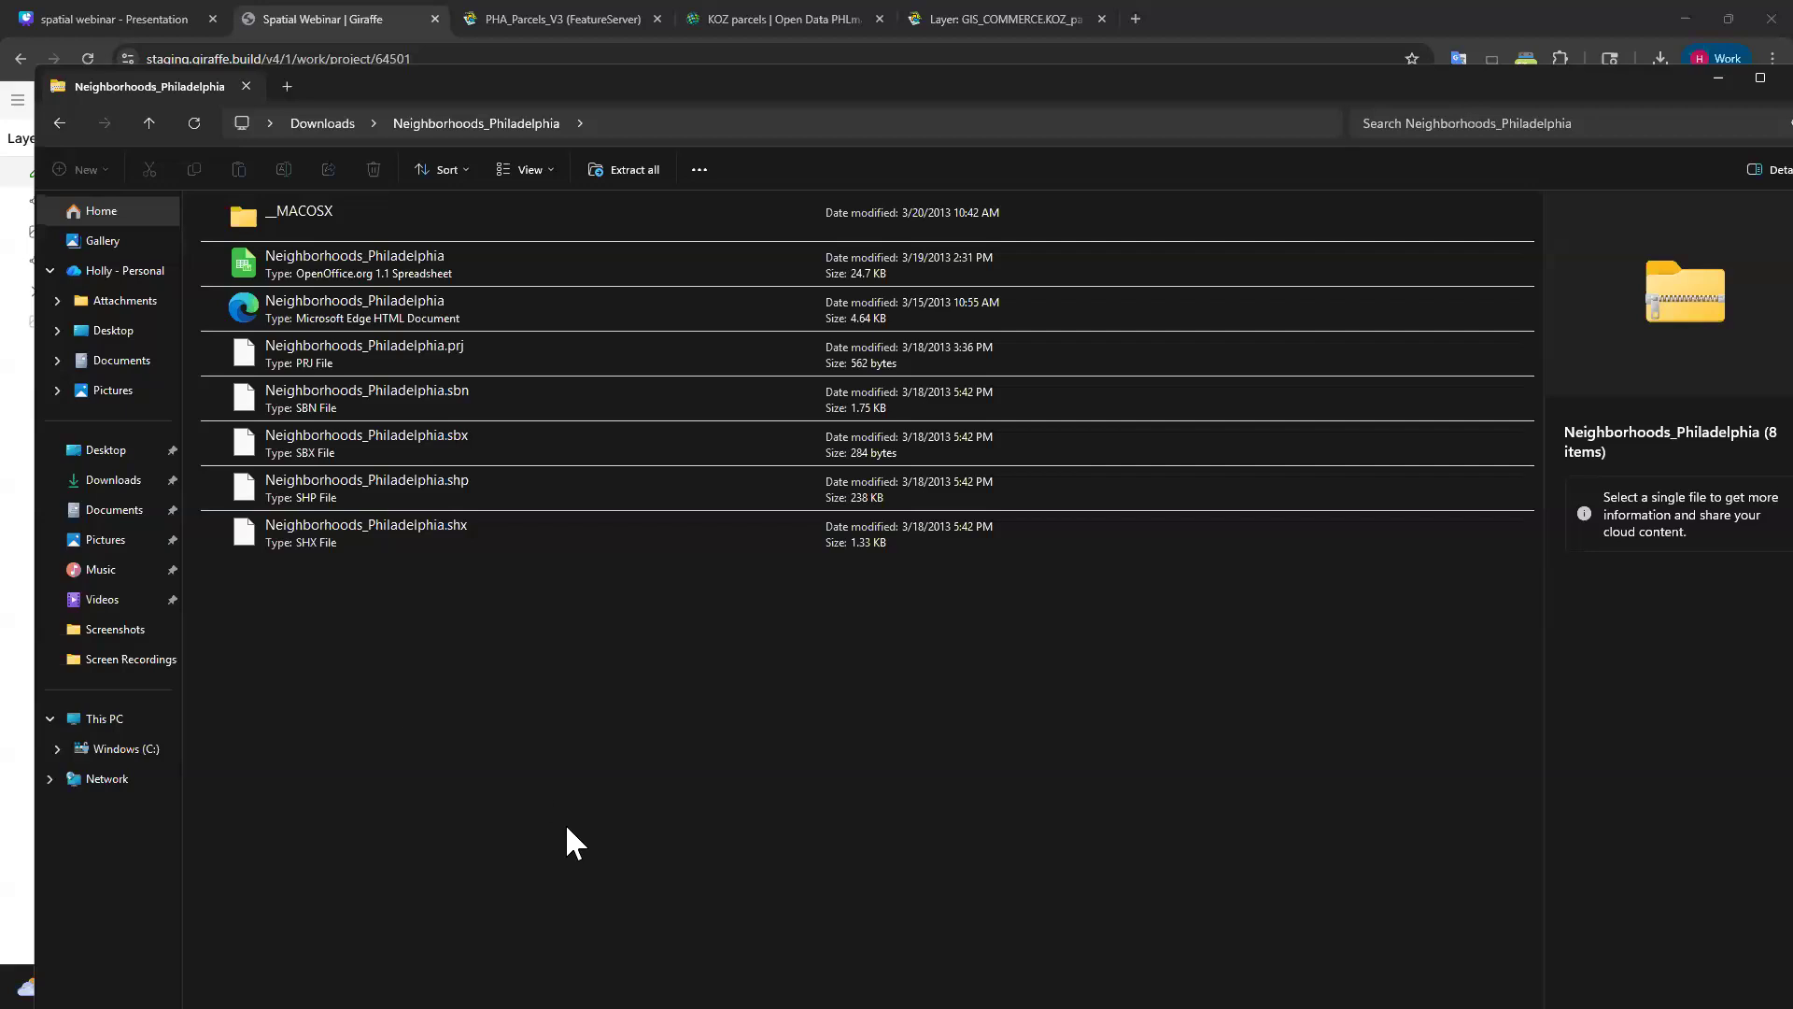
pyautogui.doubleClick(1517, 81)
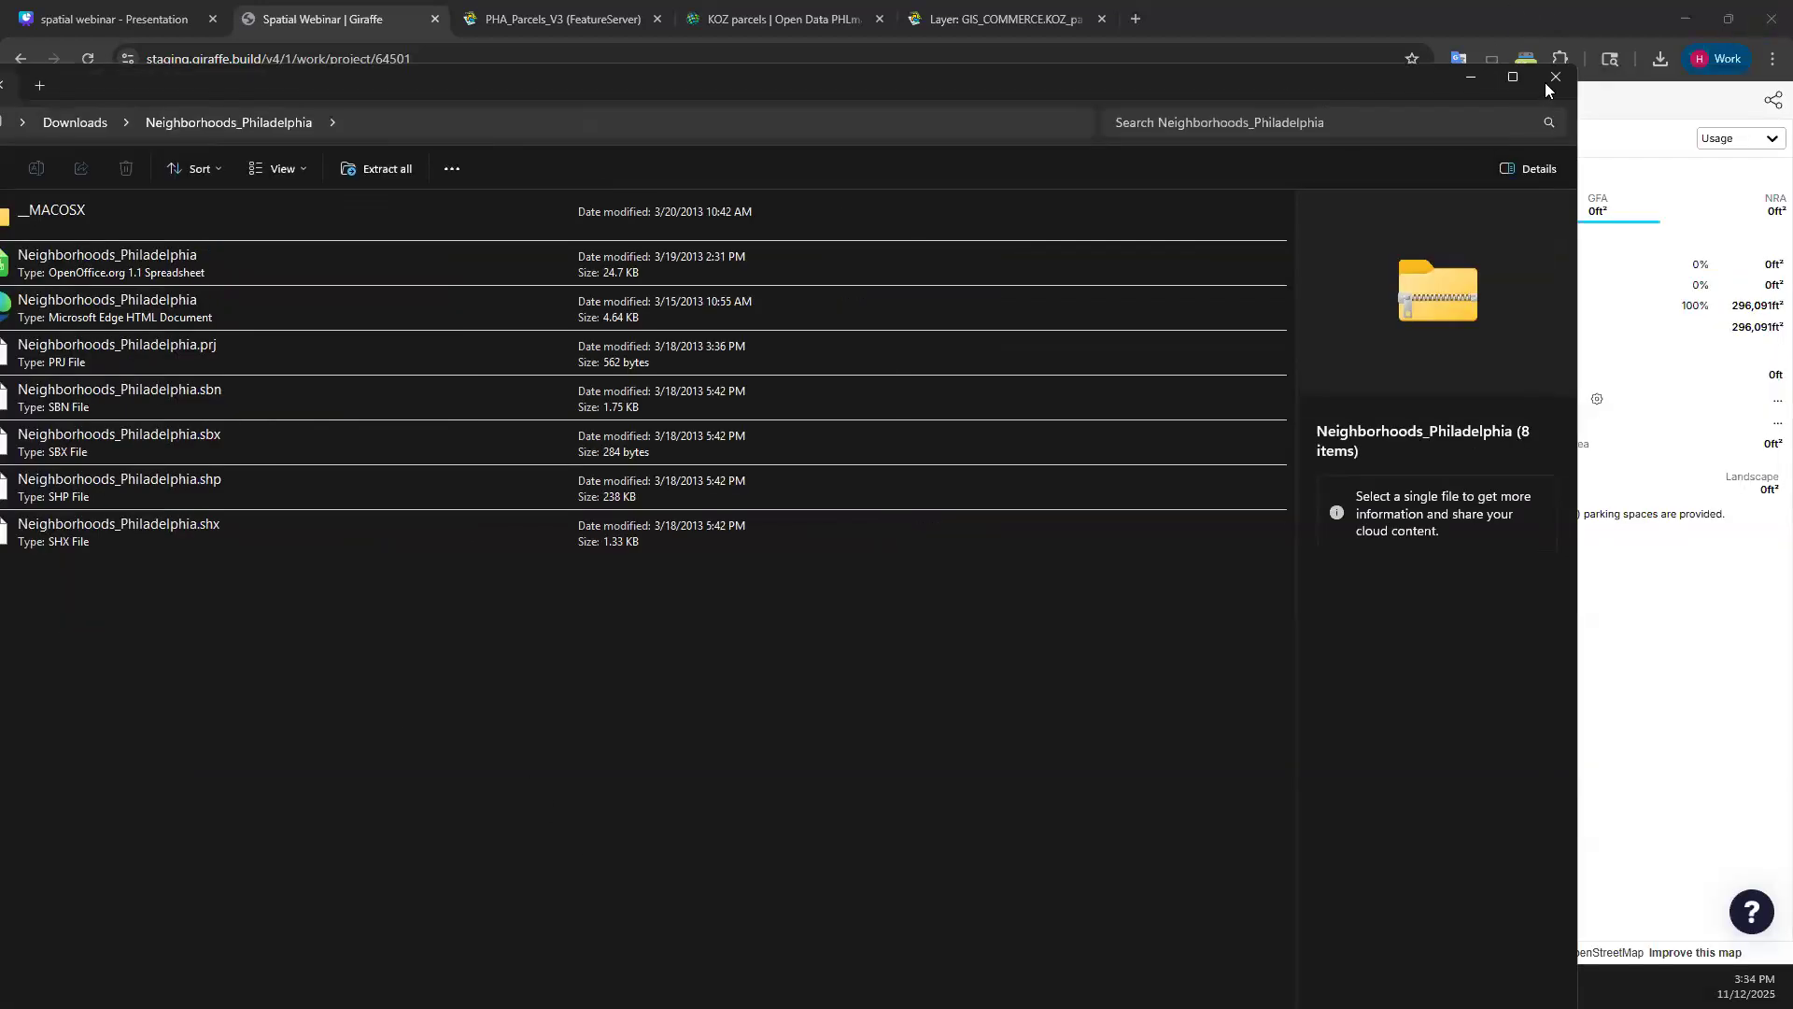
pyautogui.click(1555, 78)
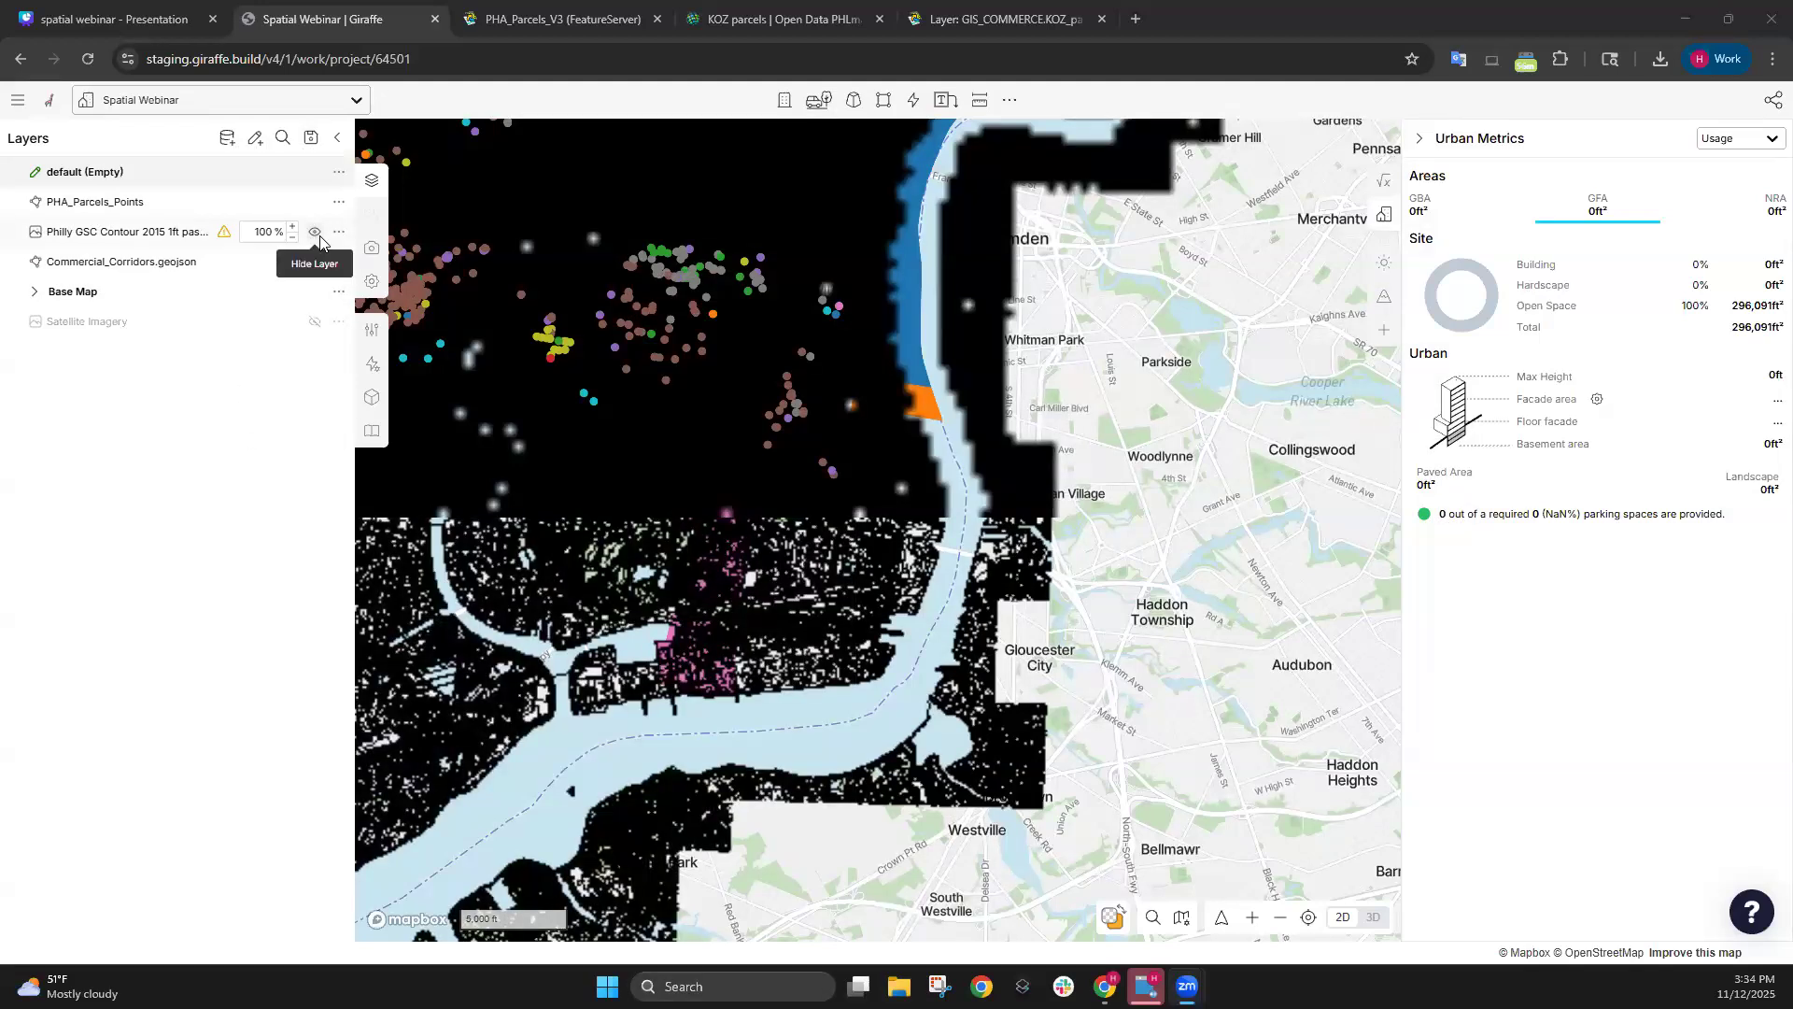
# Hide the Philly GSC Contour layer and list the Create New Layer options.
pyautogui.click(315, 232)
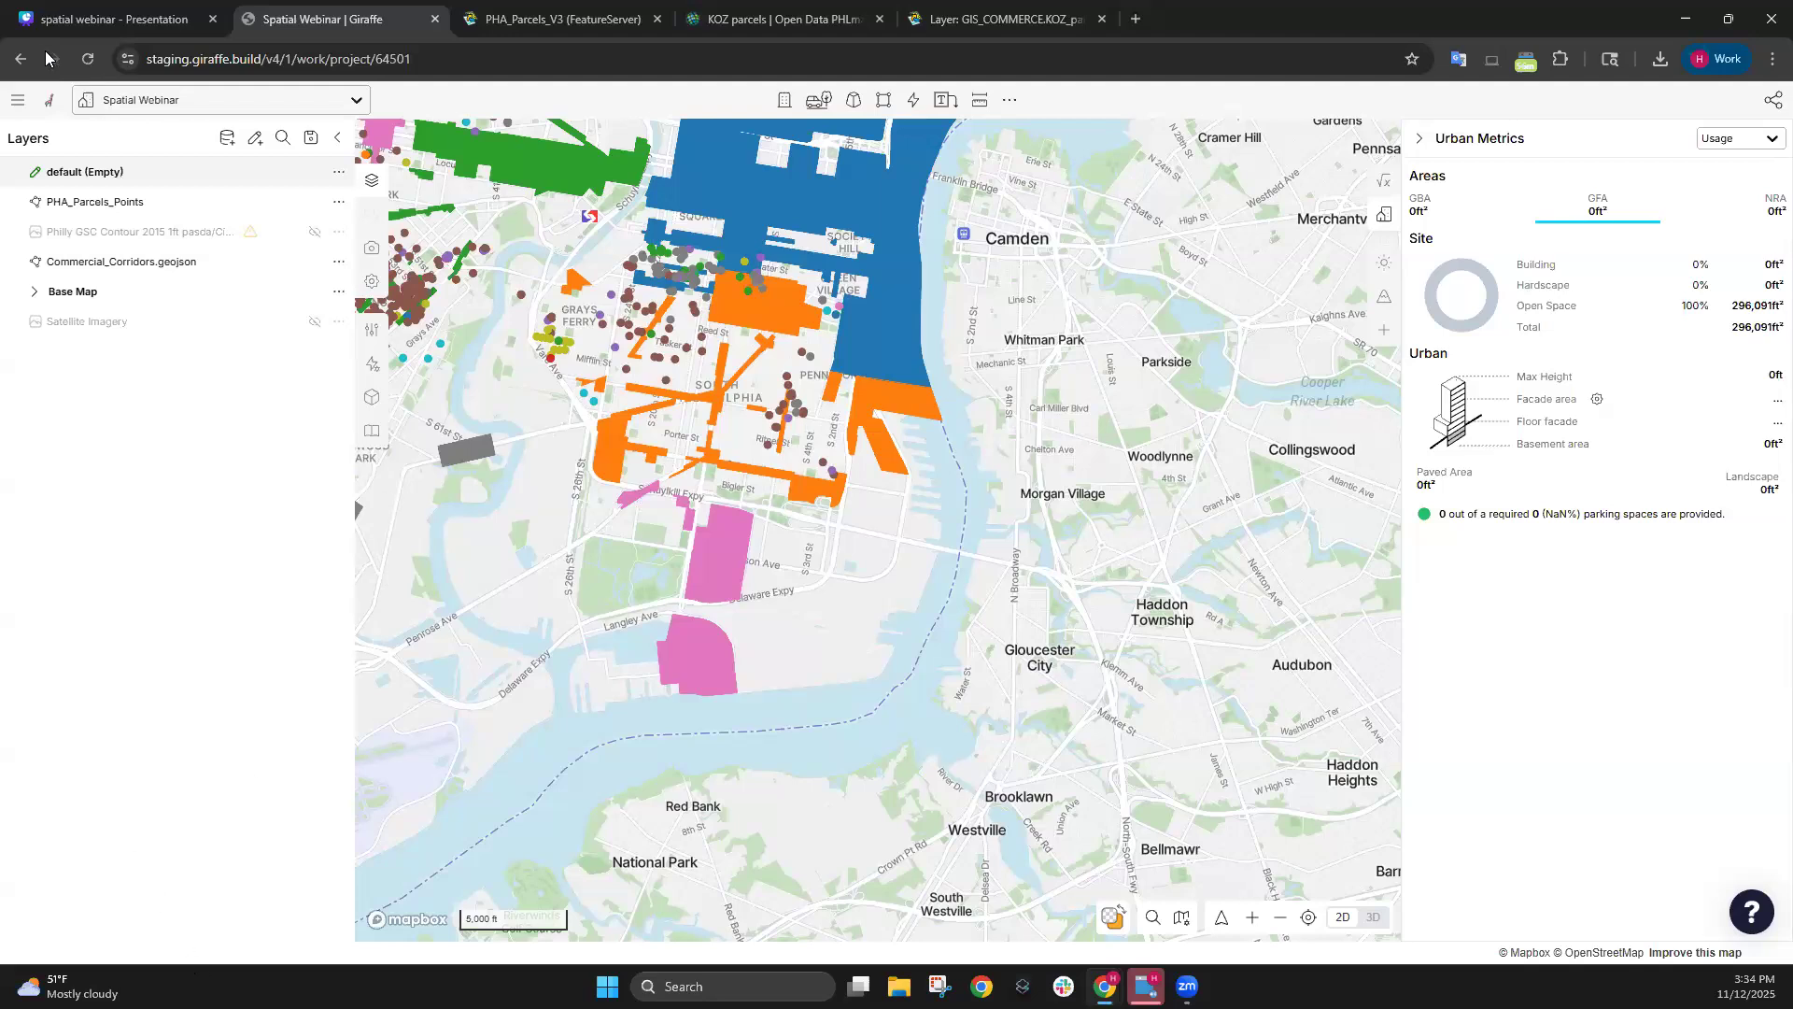
pyautogui.click(227, 138)
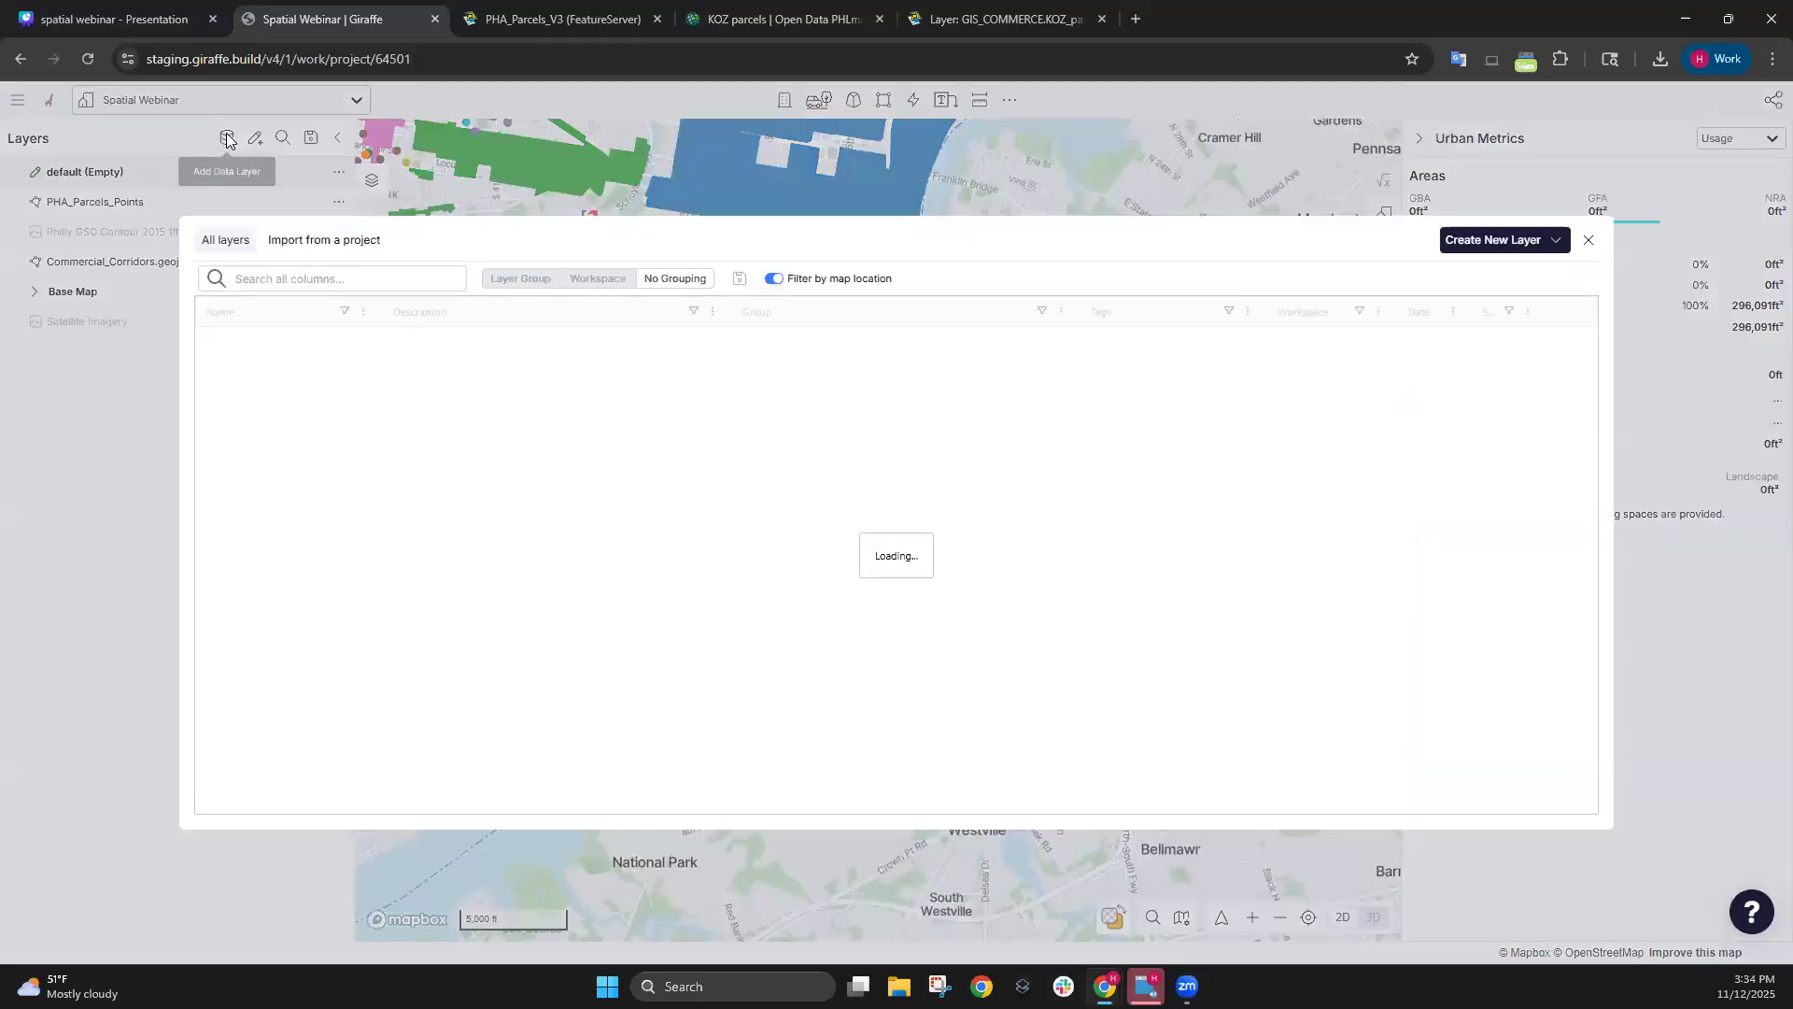
pyautogui.click(1539, 248)
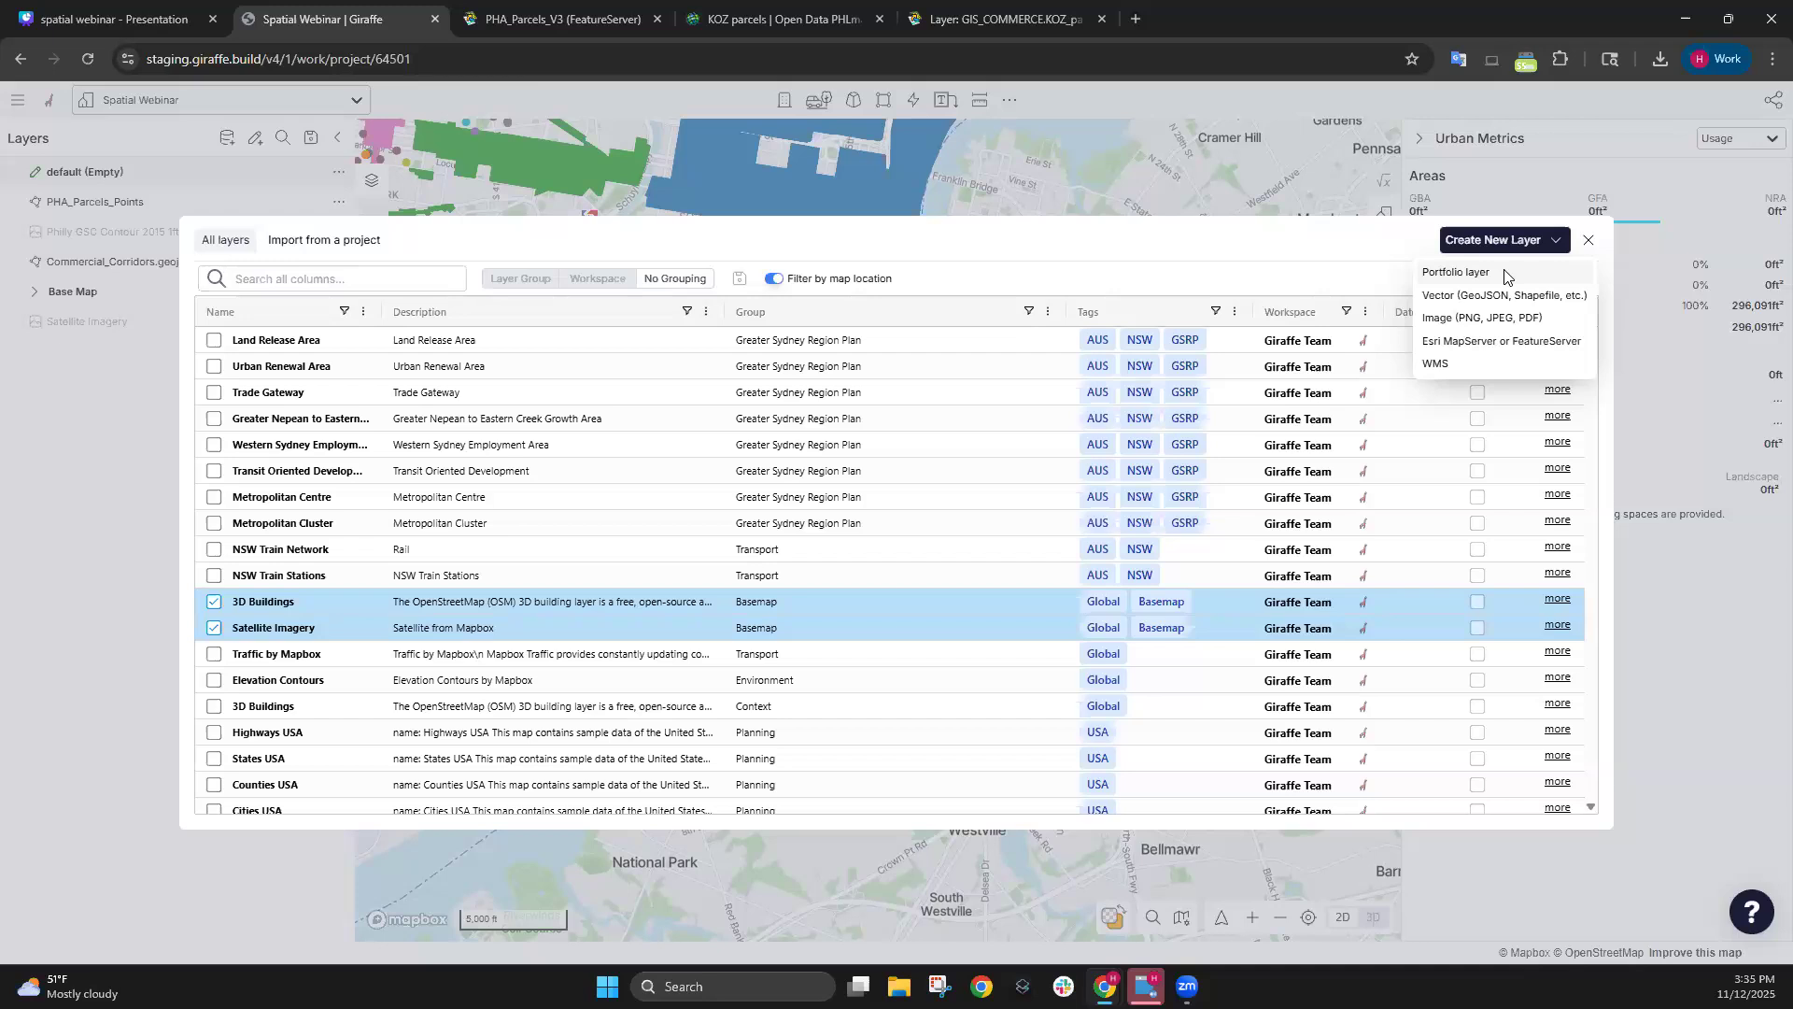
# Create a vector layer from the Neighborhoods_Philadelphia zip in Downloads.
pyautogui.click(1559, 299)
pyautogui.click(1727, 218)
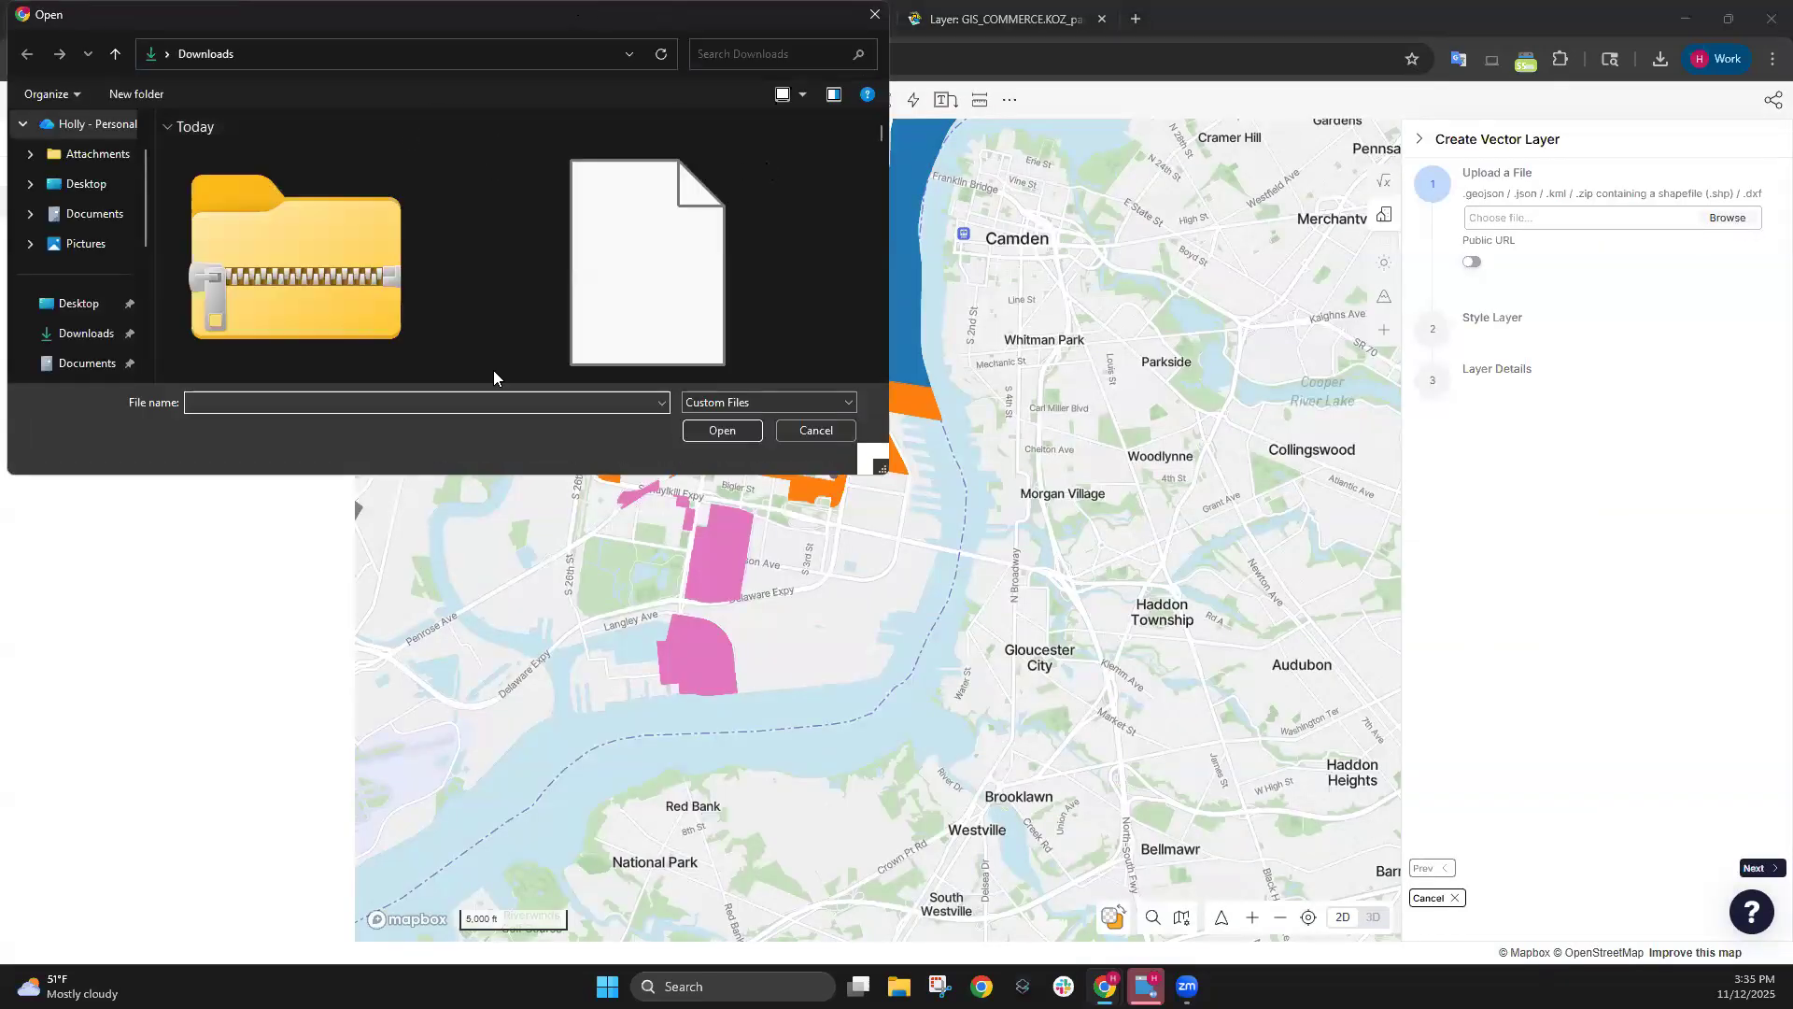
pyautogui.doubleClick(353, 245)
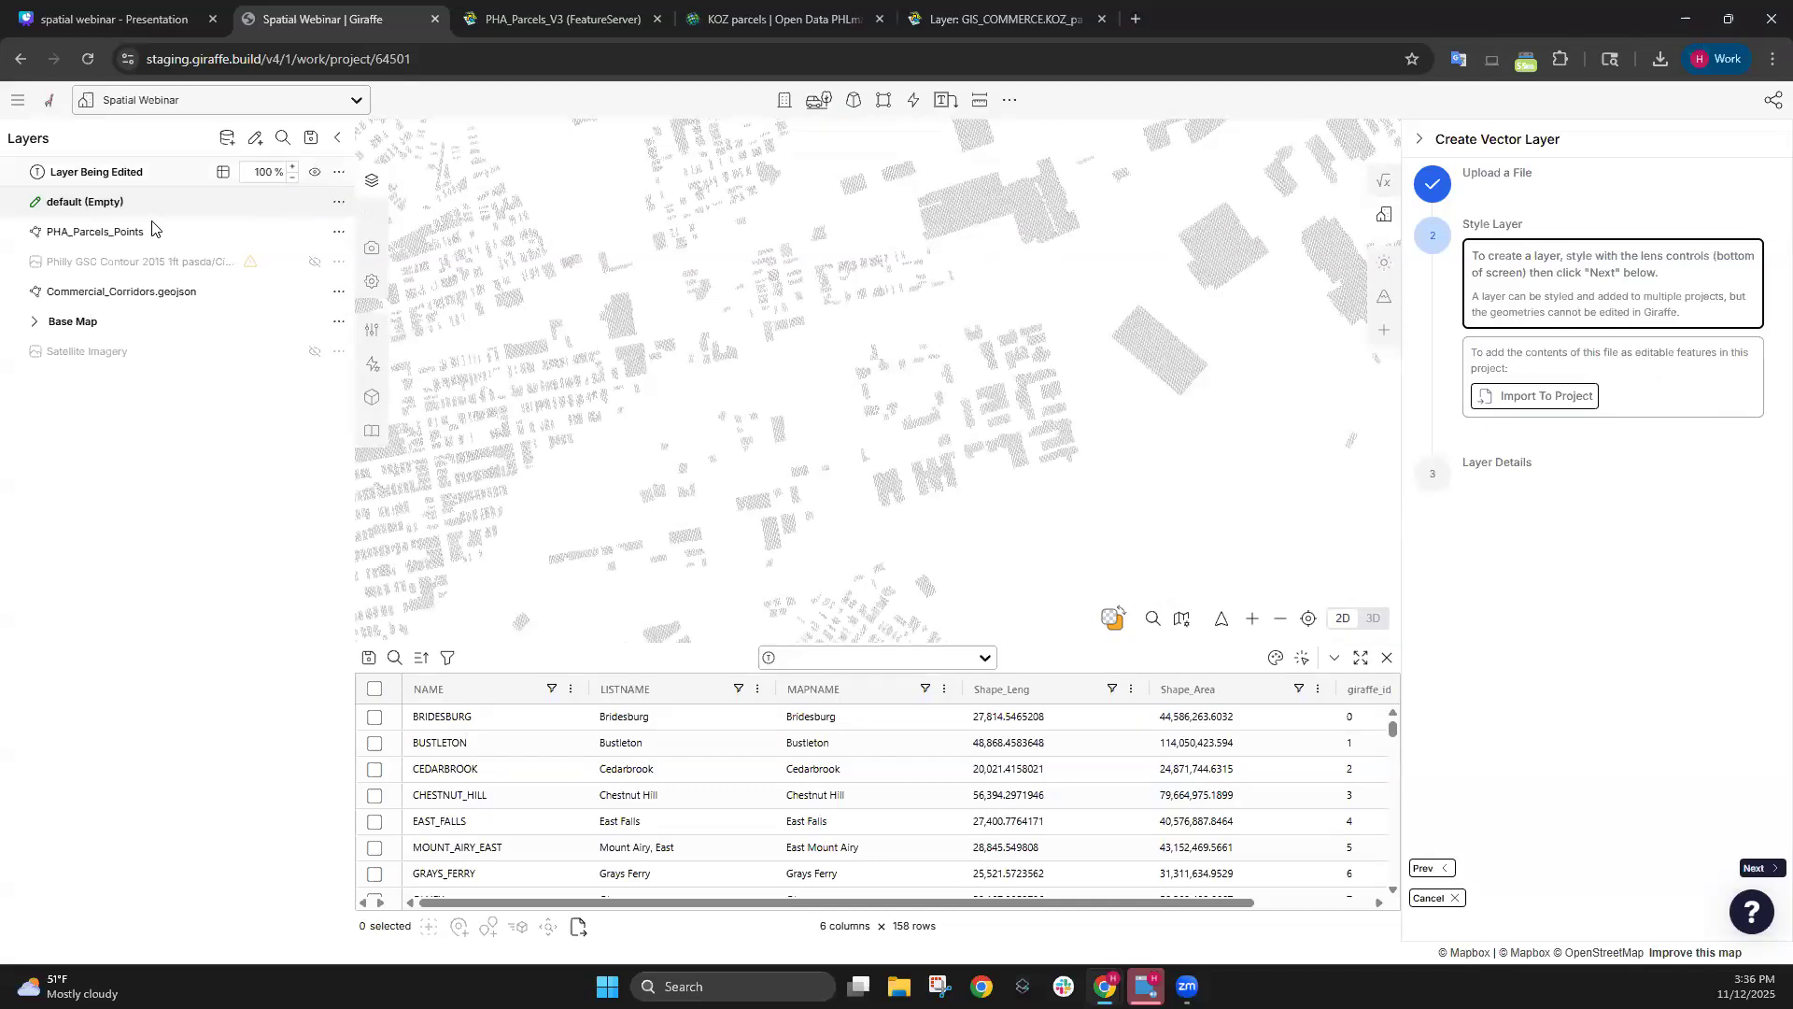
# Colour the neighbourhood polygons by NAME and zoom out to see them all.
pyautogui.click(1276, 660)
pyautogui.click(1219, 758)
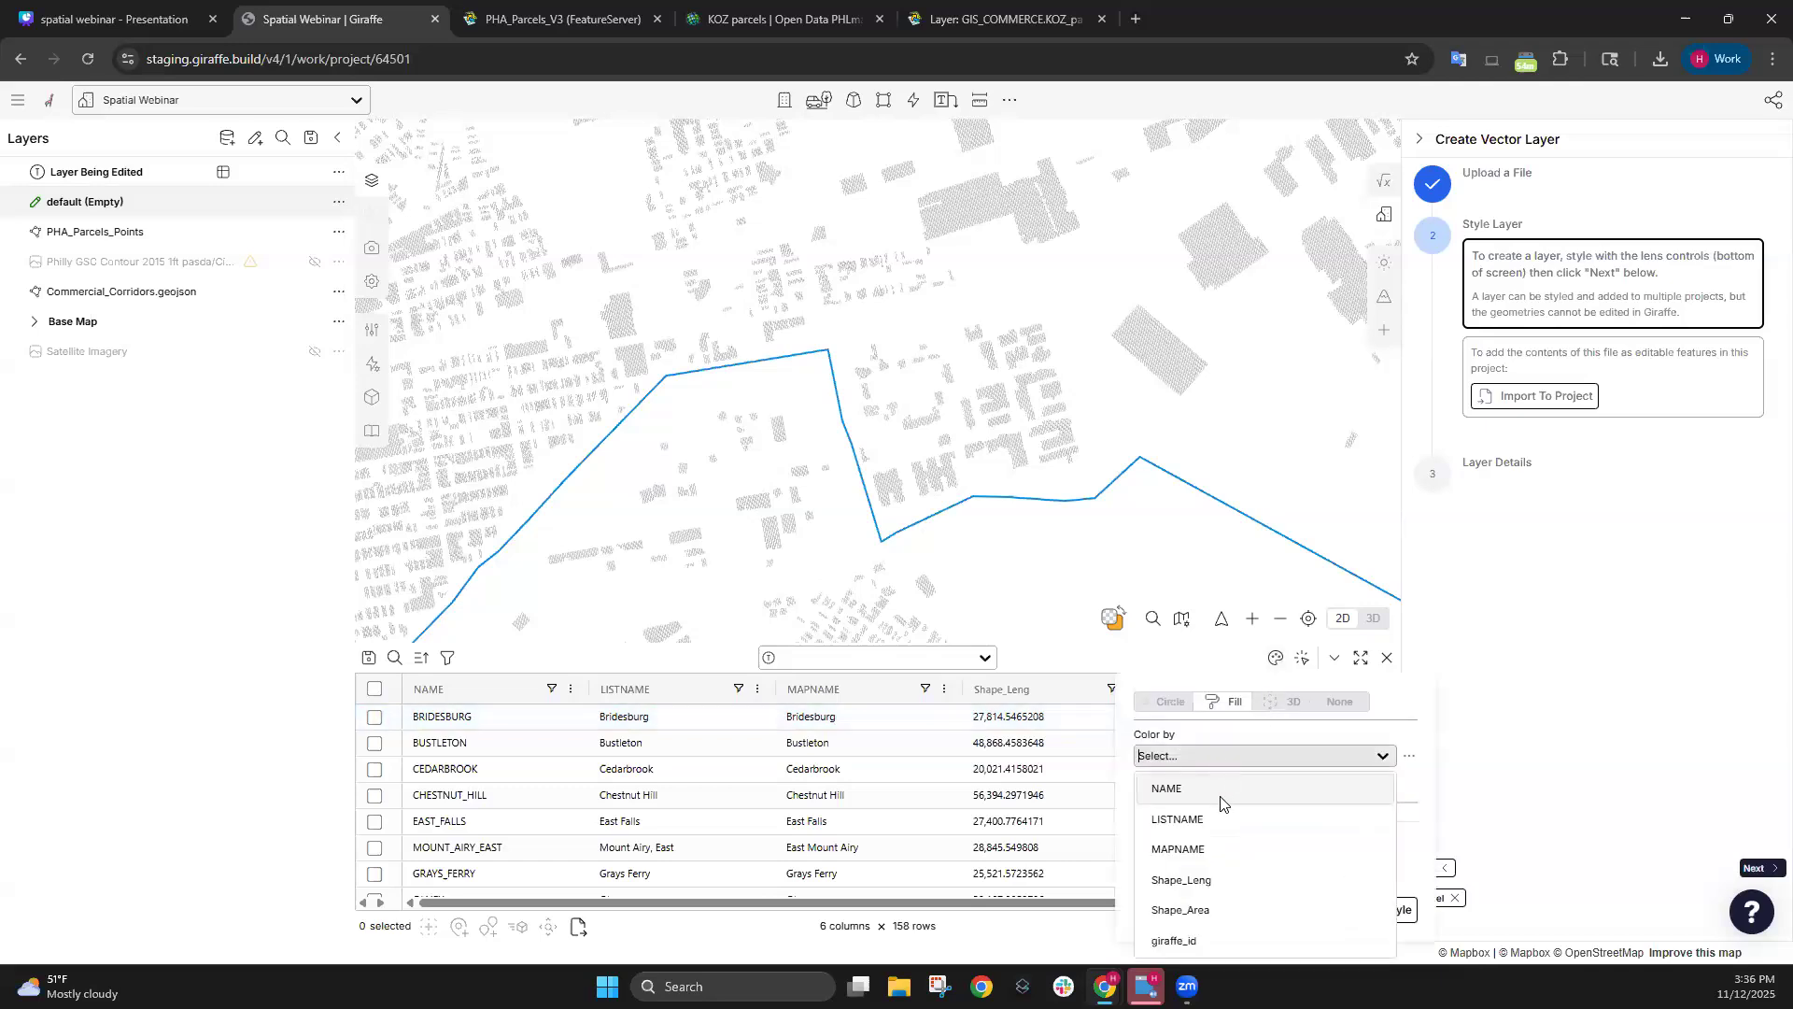
pyautogui.click(1214, 790)
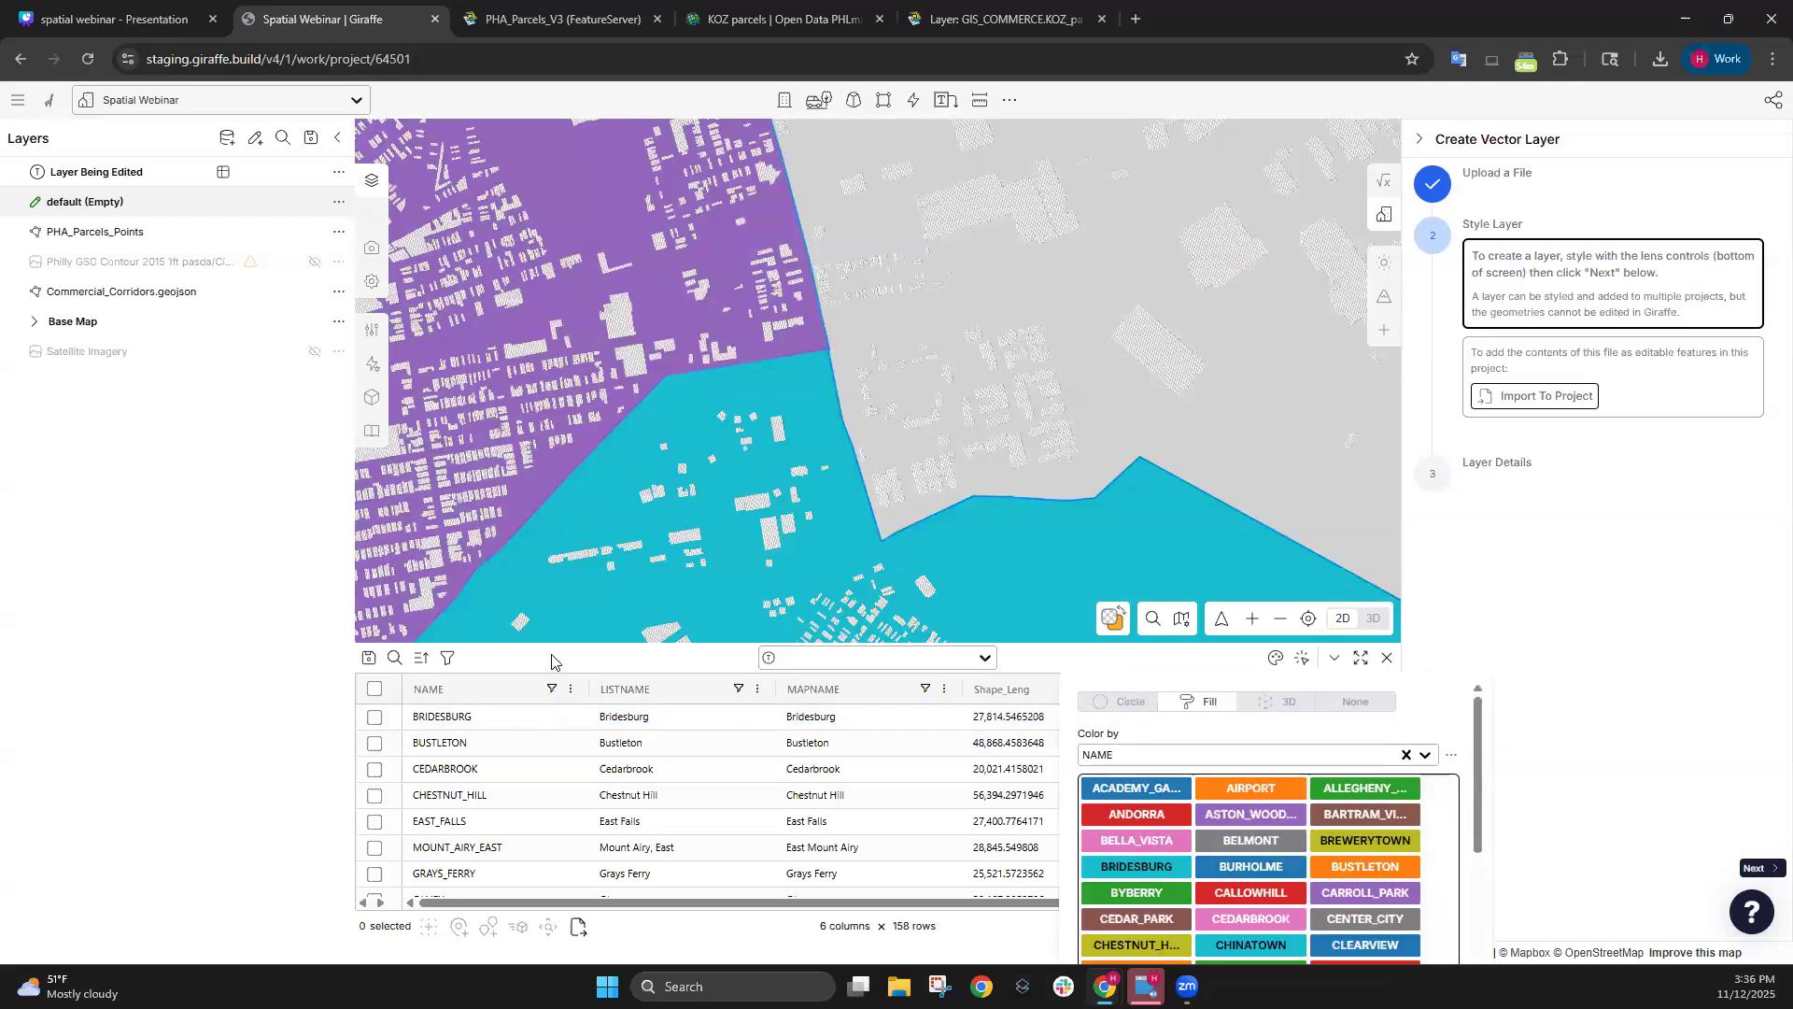
pyautogui.scroll(-5, 831, 411)
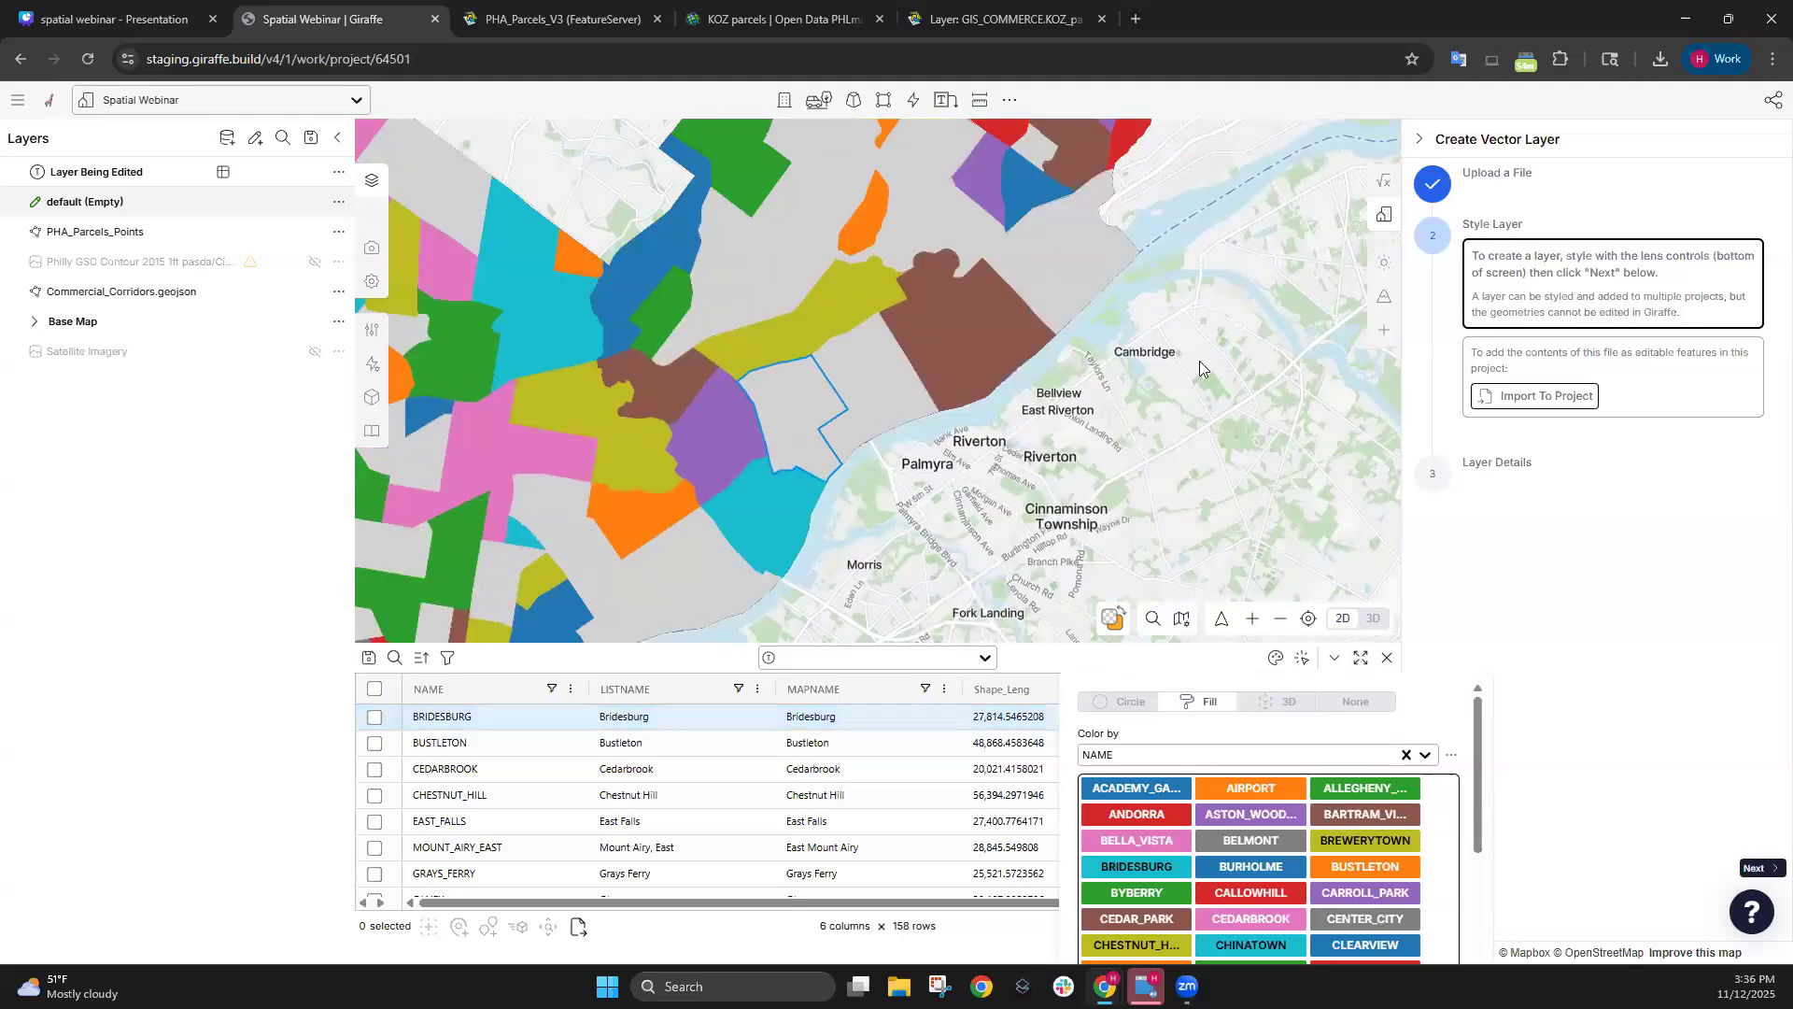
pyautogui.moveTo(968, 473); pyautogui.dragTo(1158, 385)
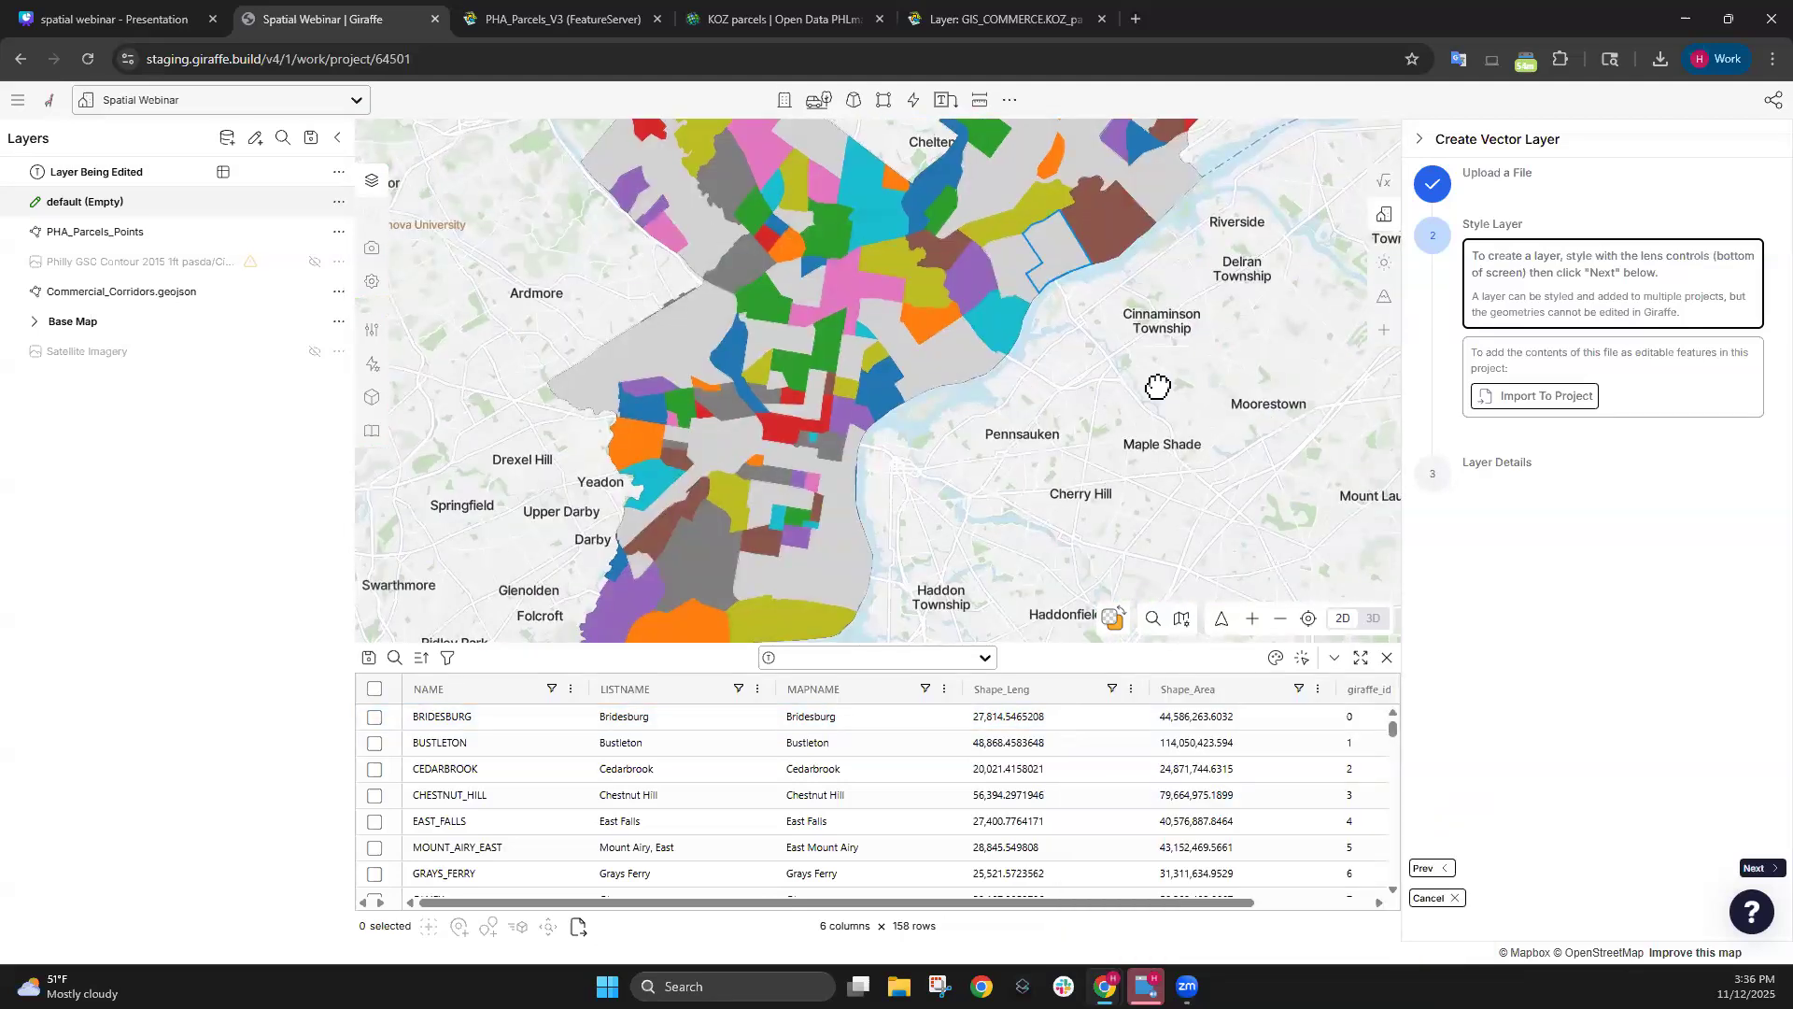
pyautogui.click(1281, 618)
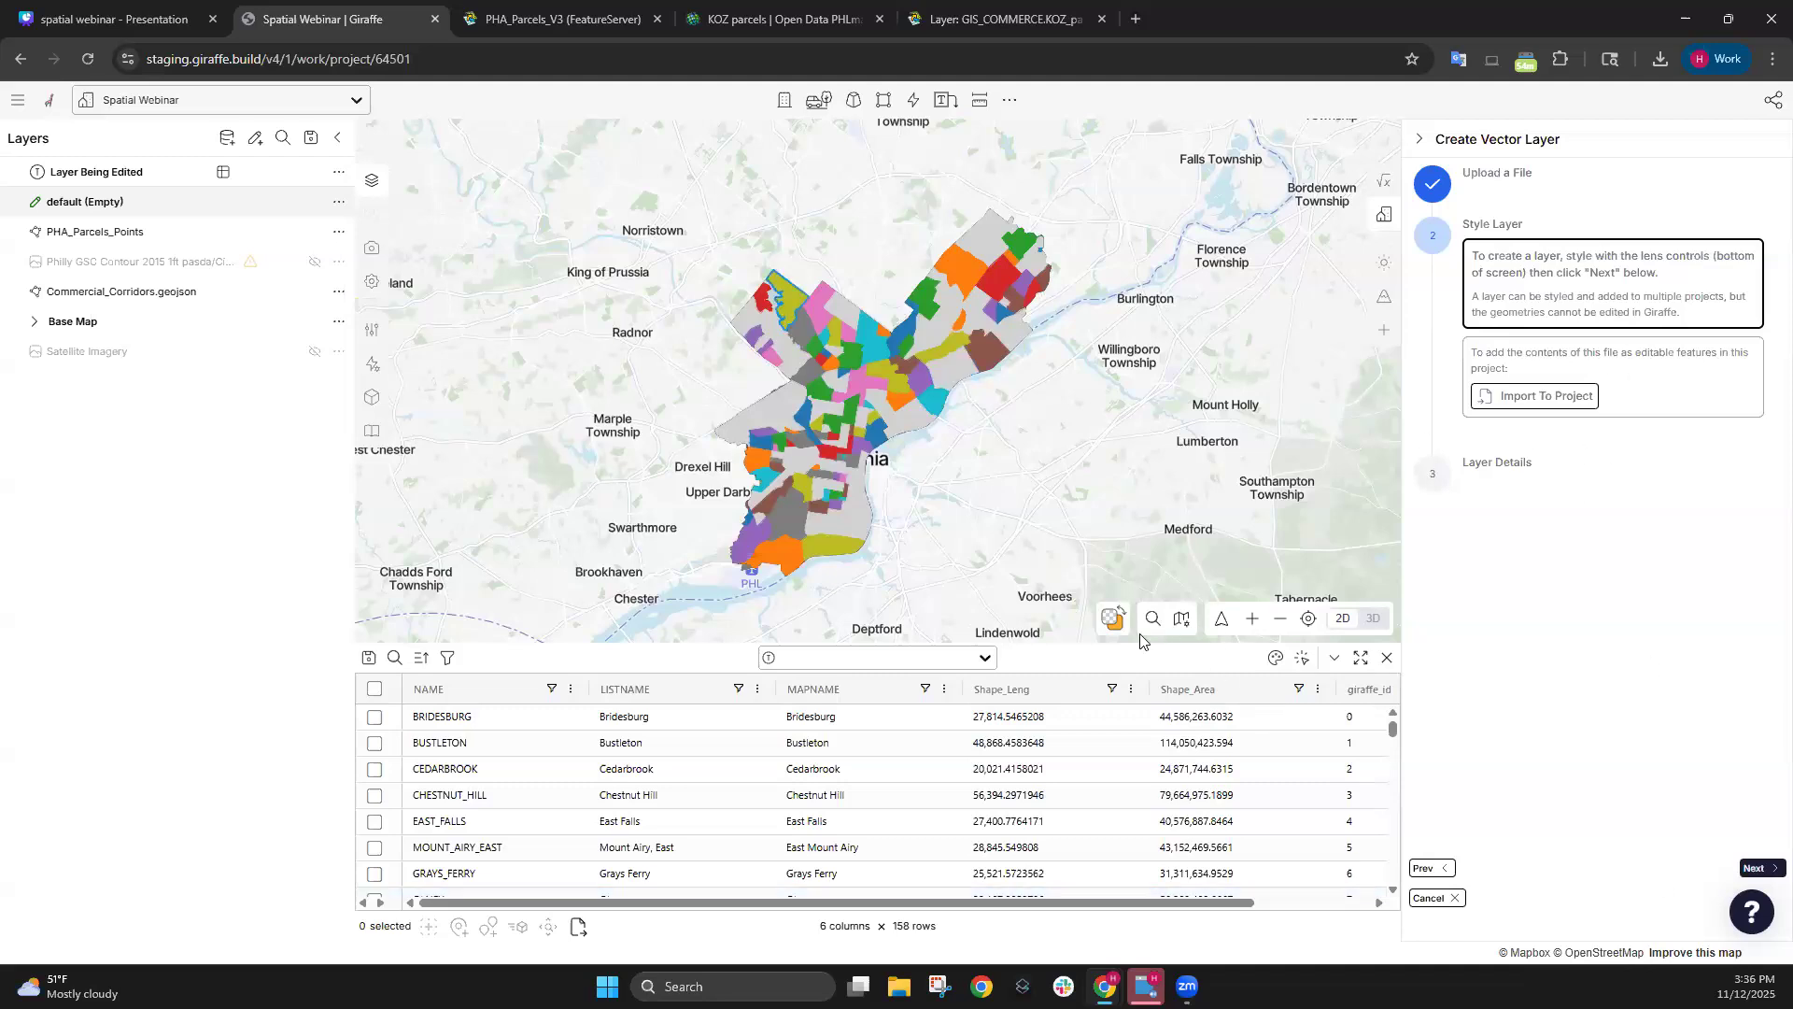
pyautogui.scroll(2, 953, 485)
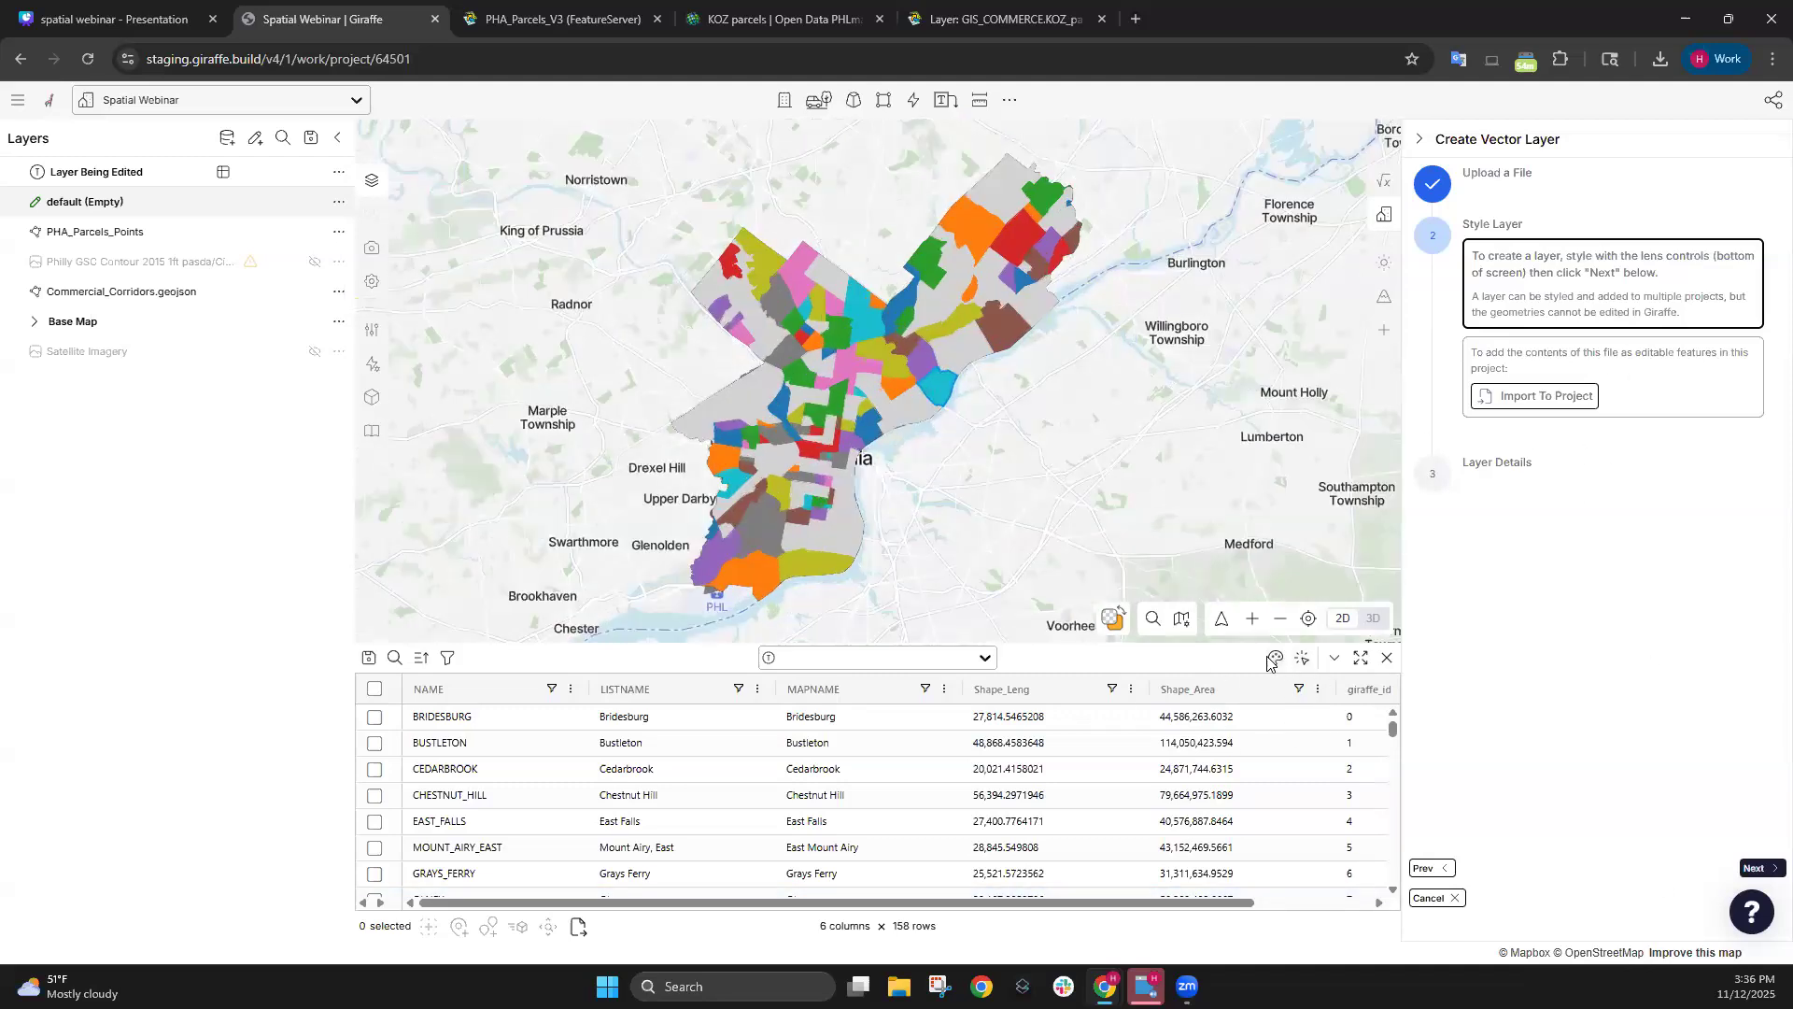
# Try colouring by MAPNAME and LISTNAME, then revert to NAME.
pyautogui.click(1274, 658)
pyautogui.click(1231, 269)
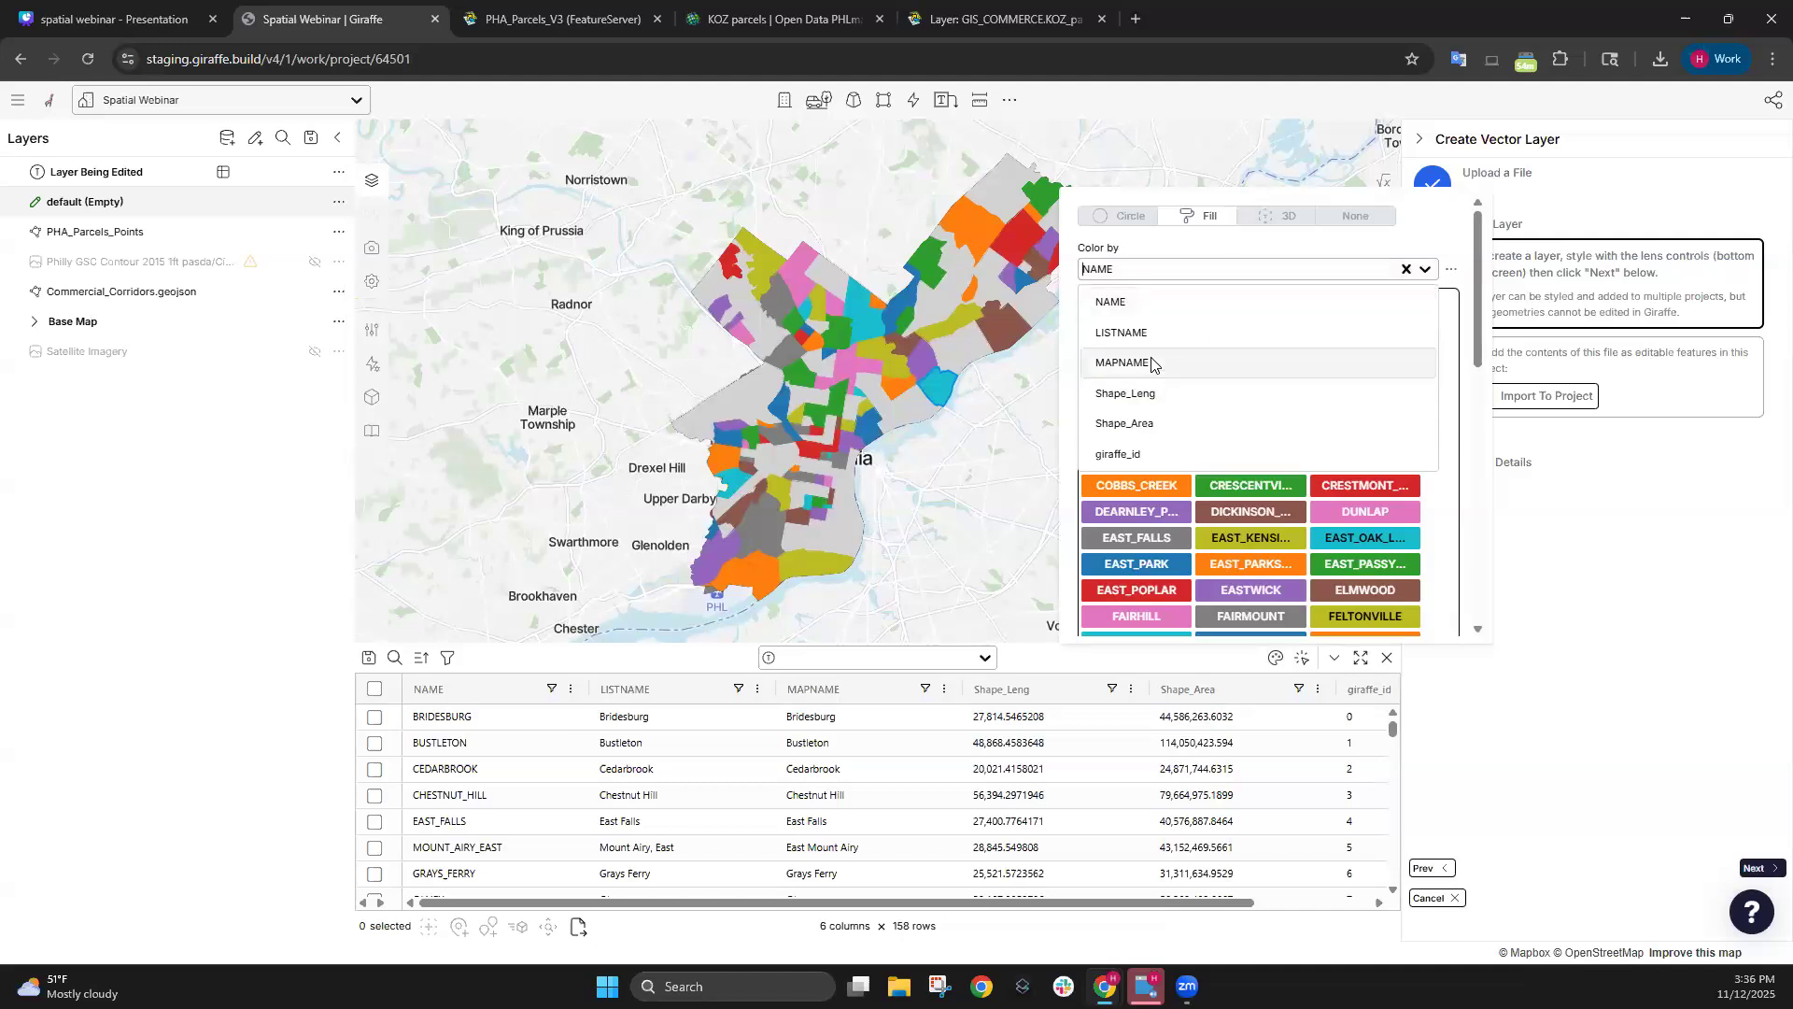
pyautogui.click(1152, 364)
pyautogui.click(1192, 265)
pyautogui.click(1169, 327)
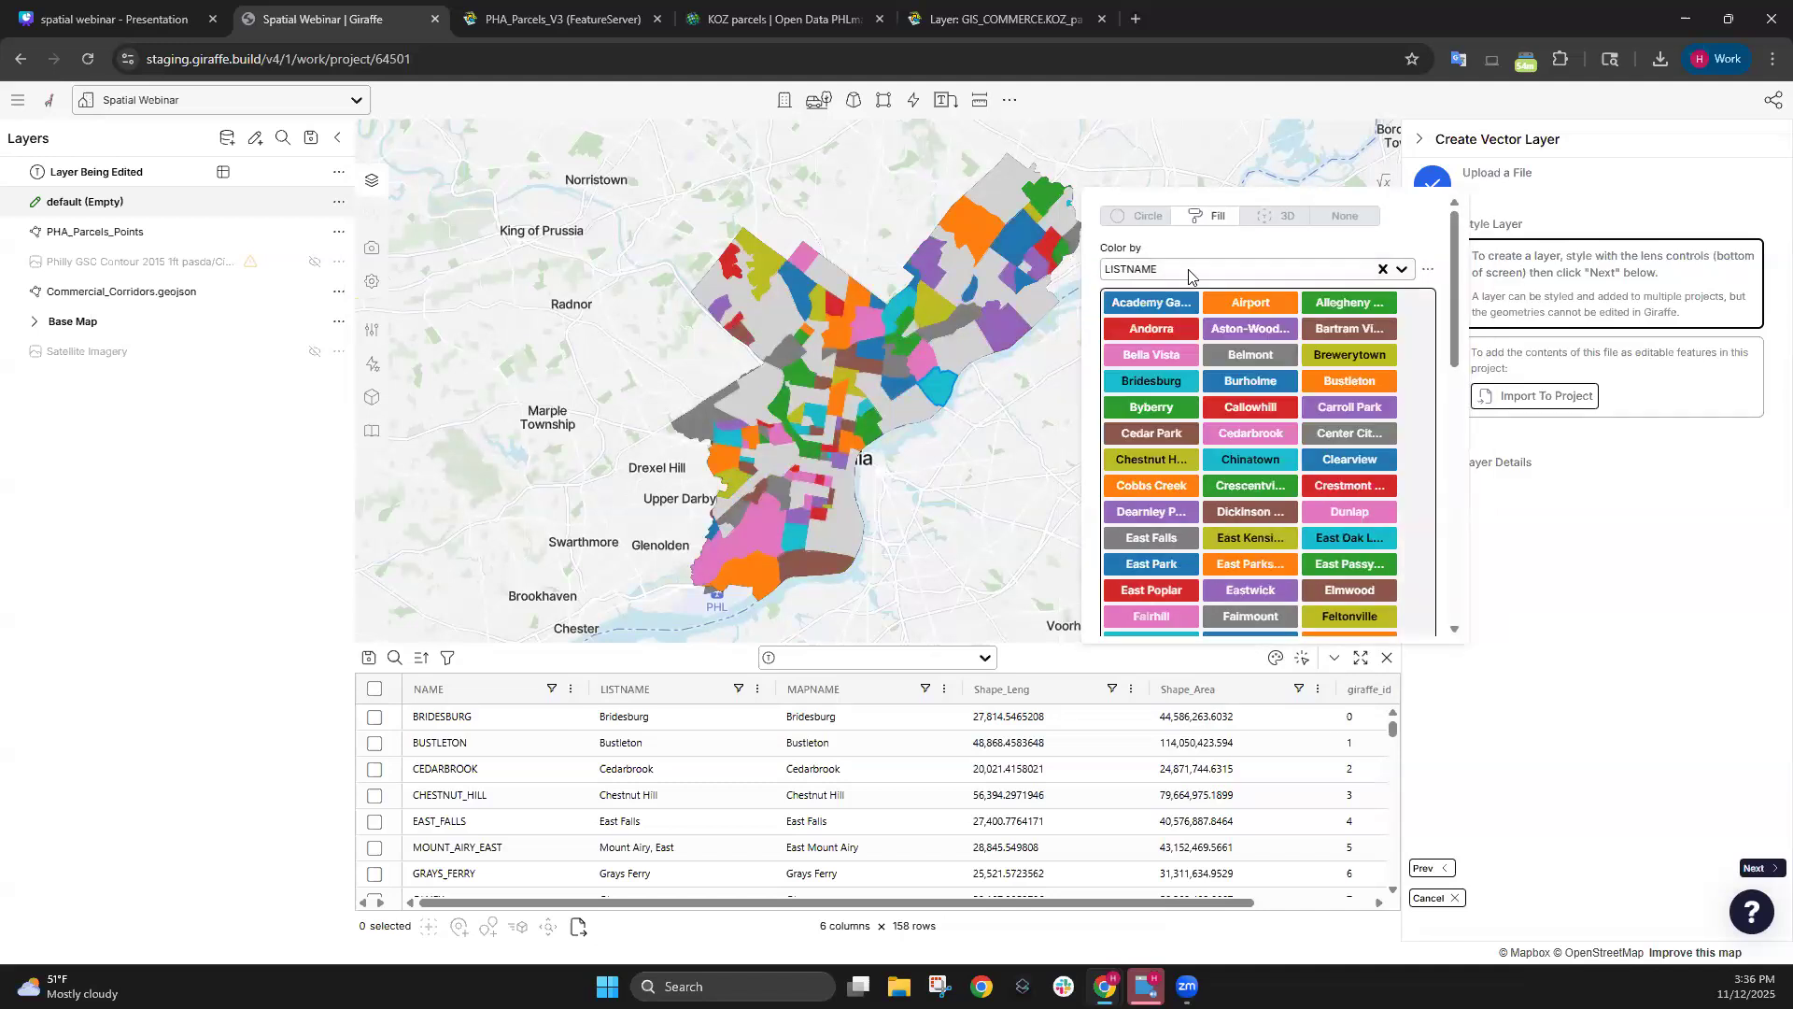
pyautogui.click(1188, 271)
pyautogui.click(1186, 327)
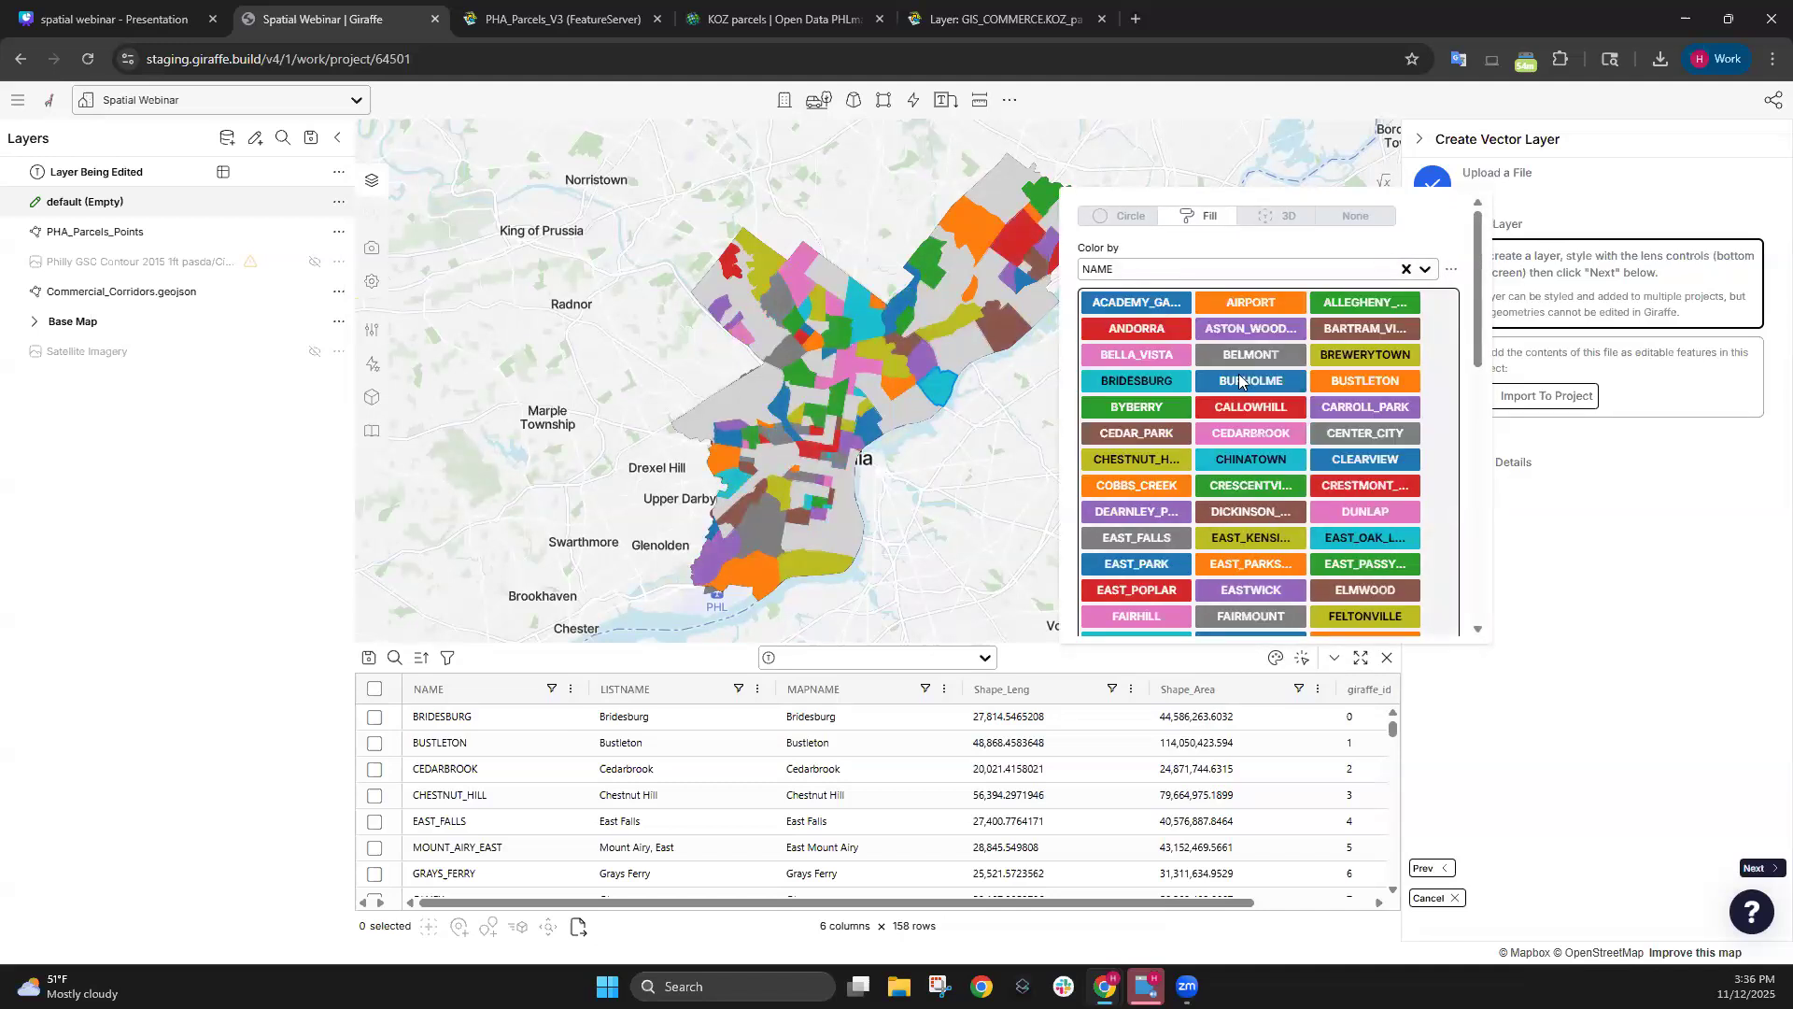
# Review the NAME colour map unchanged, close the style options and advance to layer details.
pyautogui.click(1238, 379)
pyautogui.scroll(-15, 794, 458)
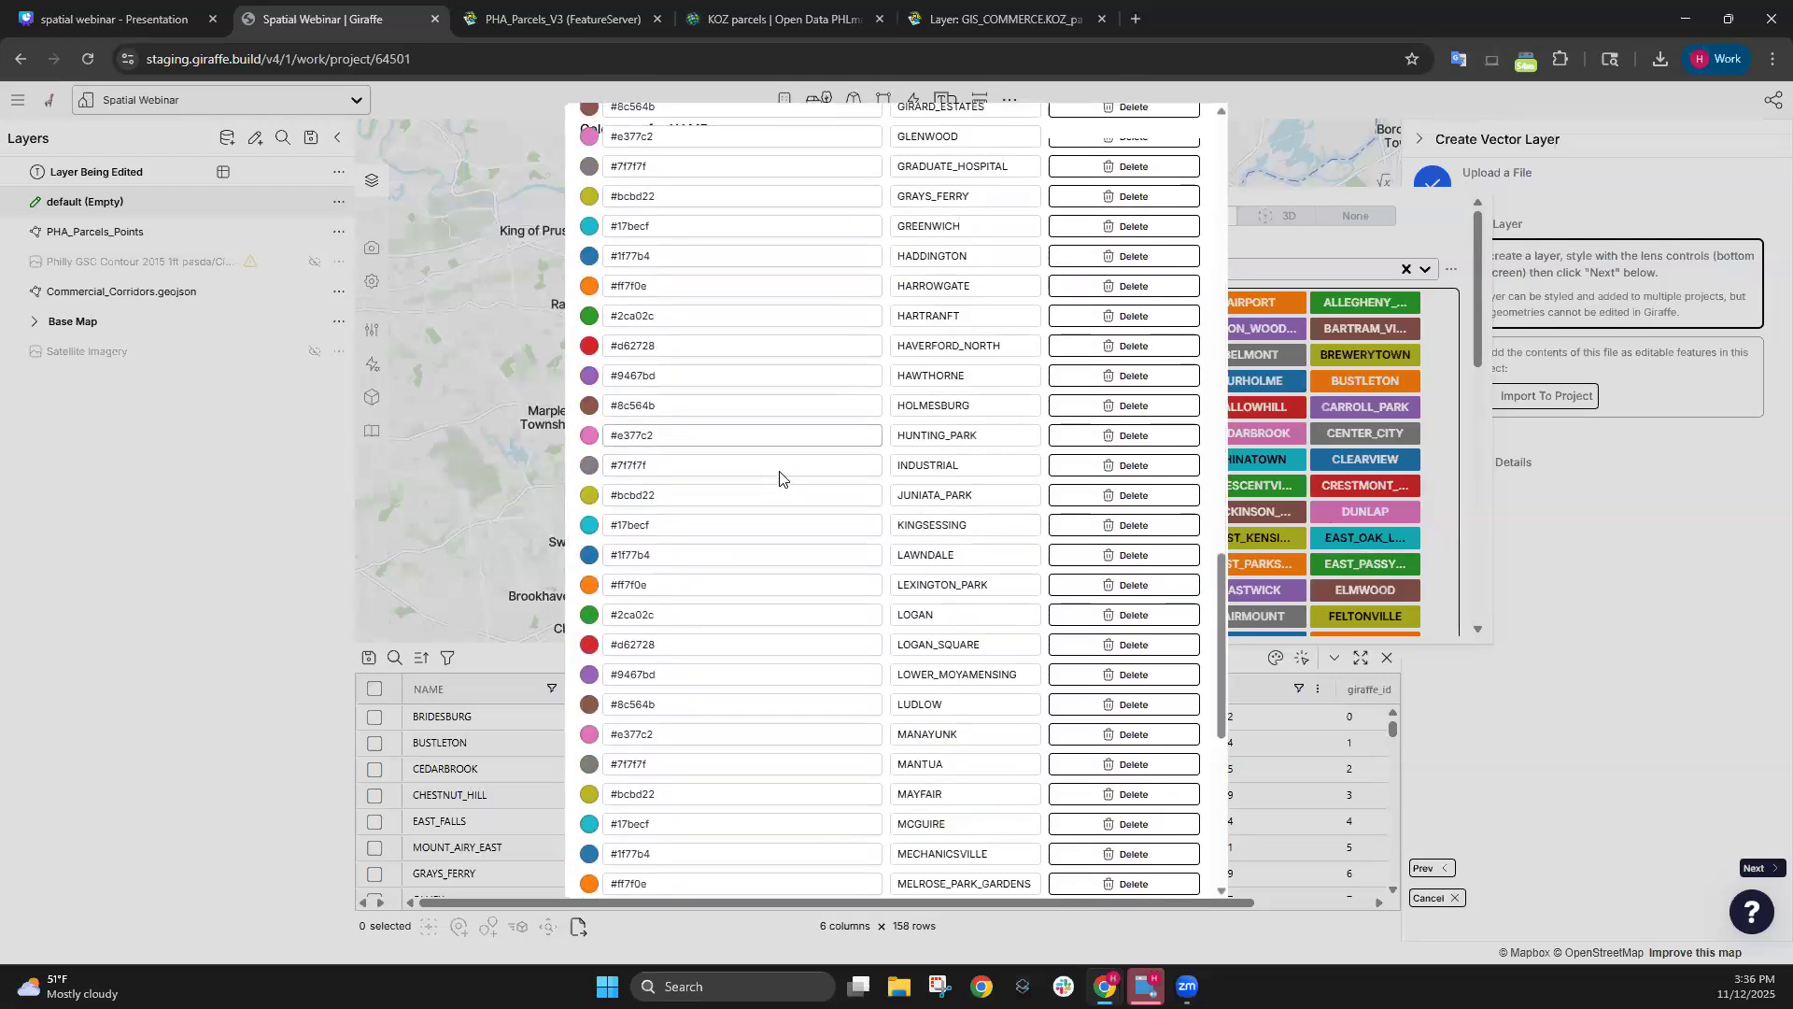
pyautogui.scroll(-7, 780, 477)
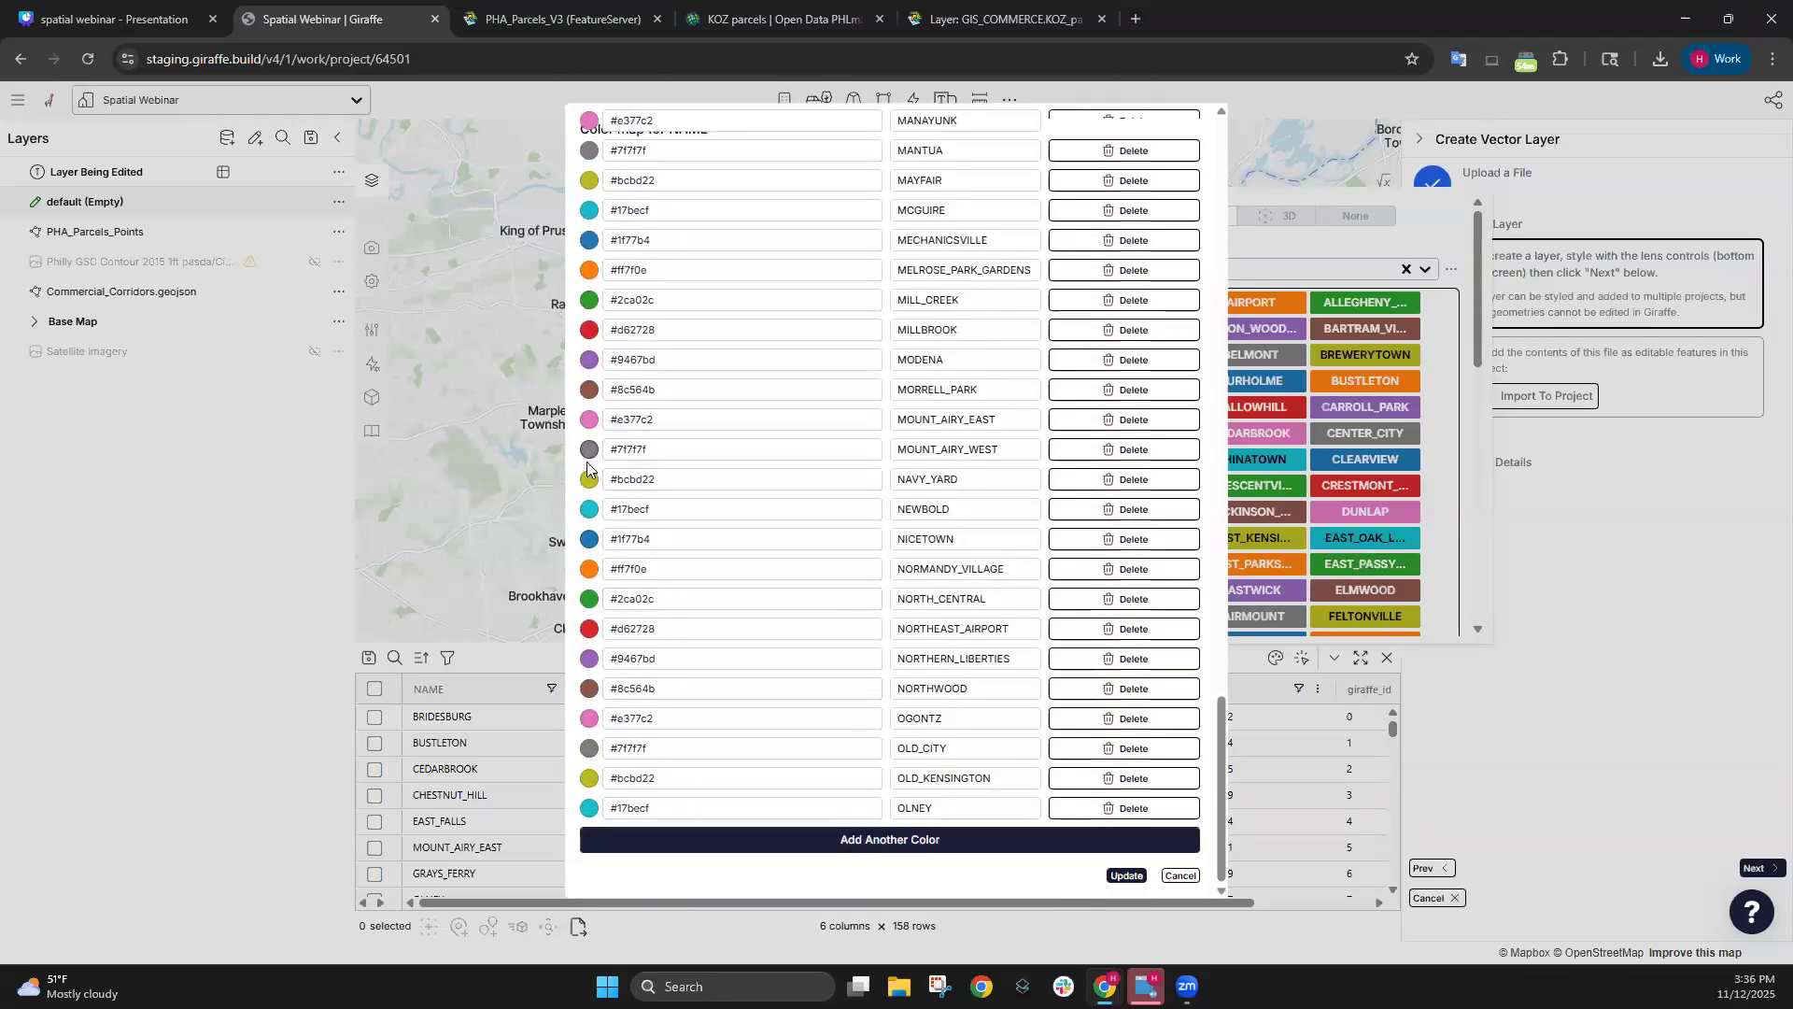
pyautogui.scroll(20, 607, 710)
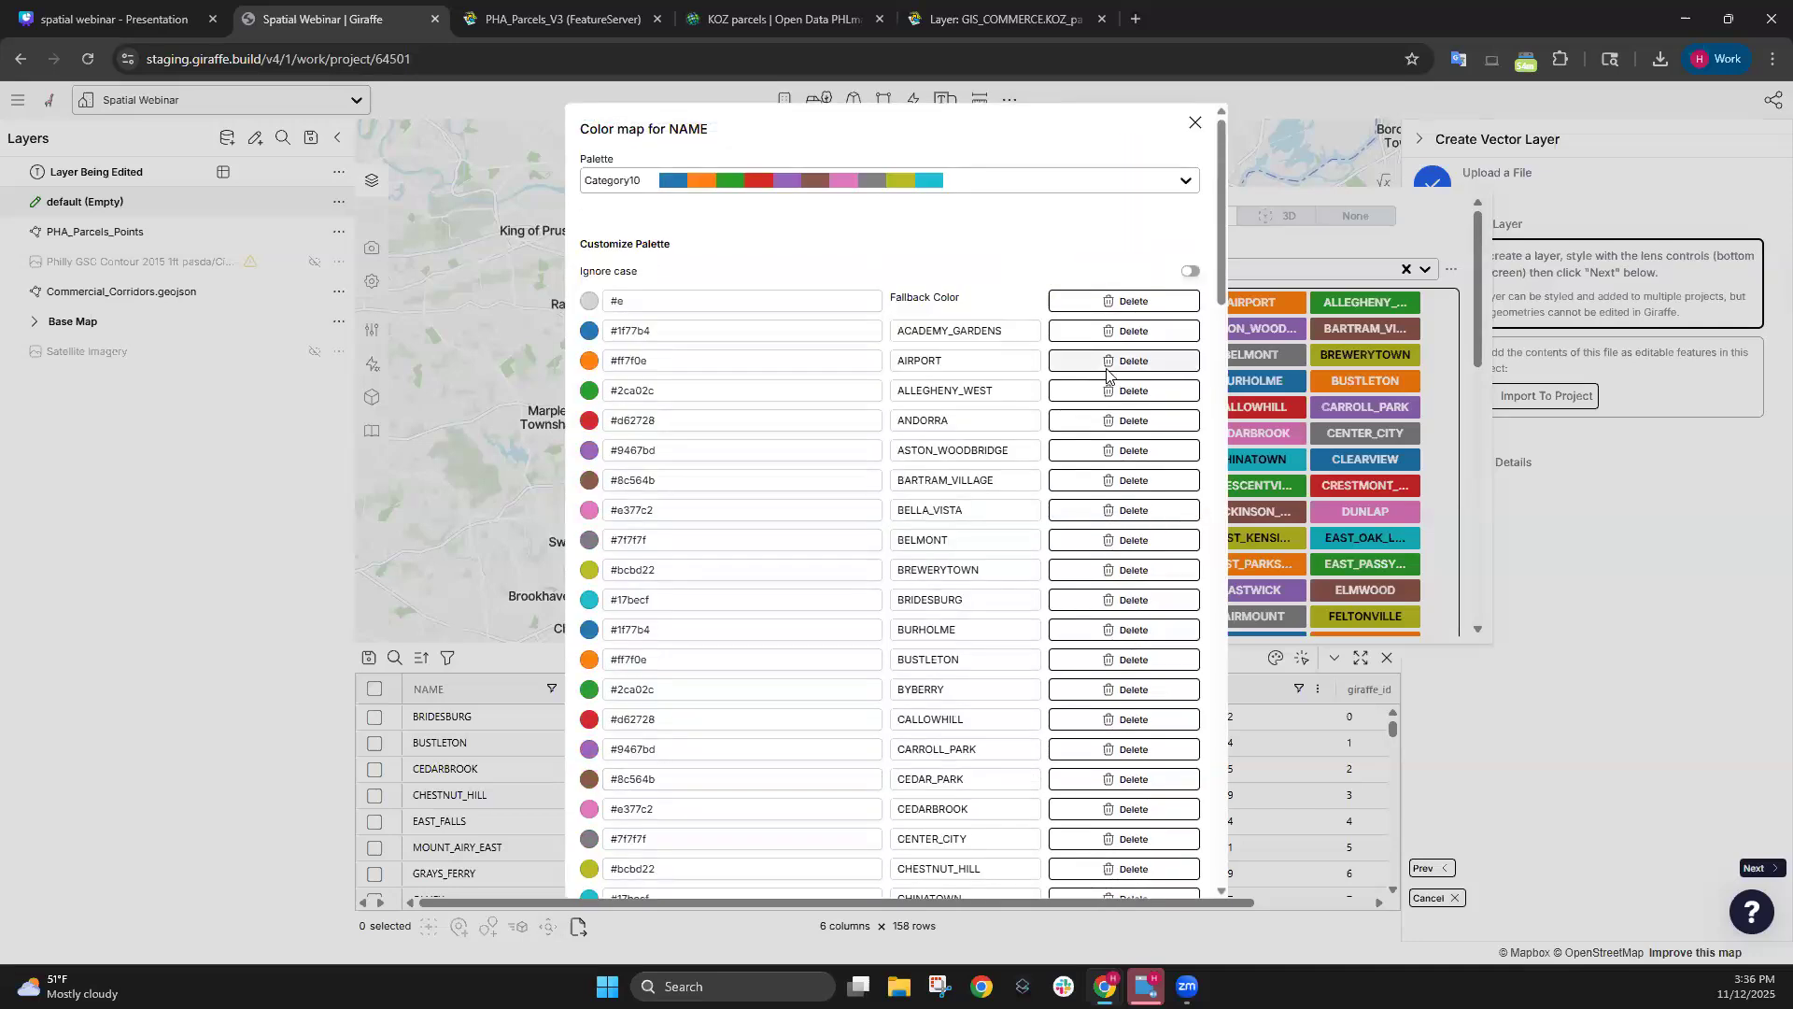
pyautogui.click(591, 333)
pyautogui.click(914, 229)
pyautogui.click(1194, 123)
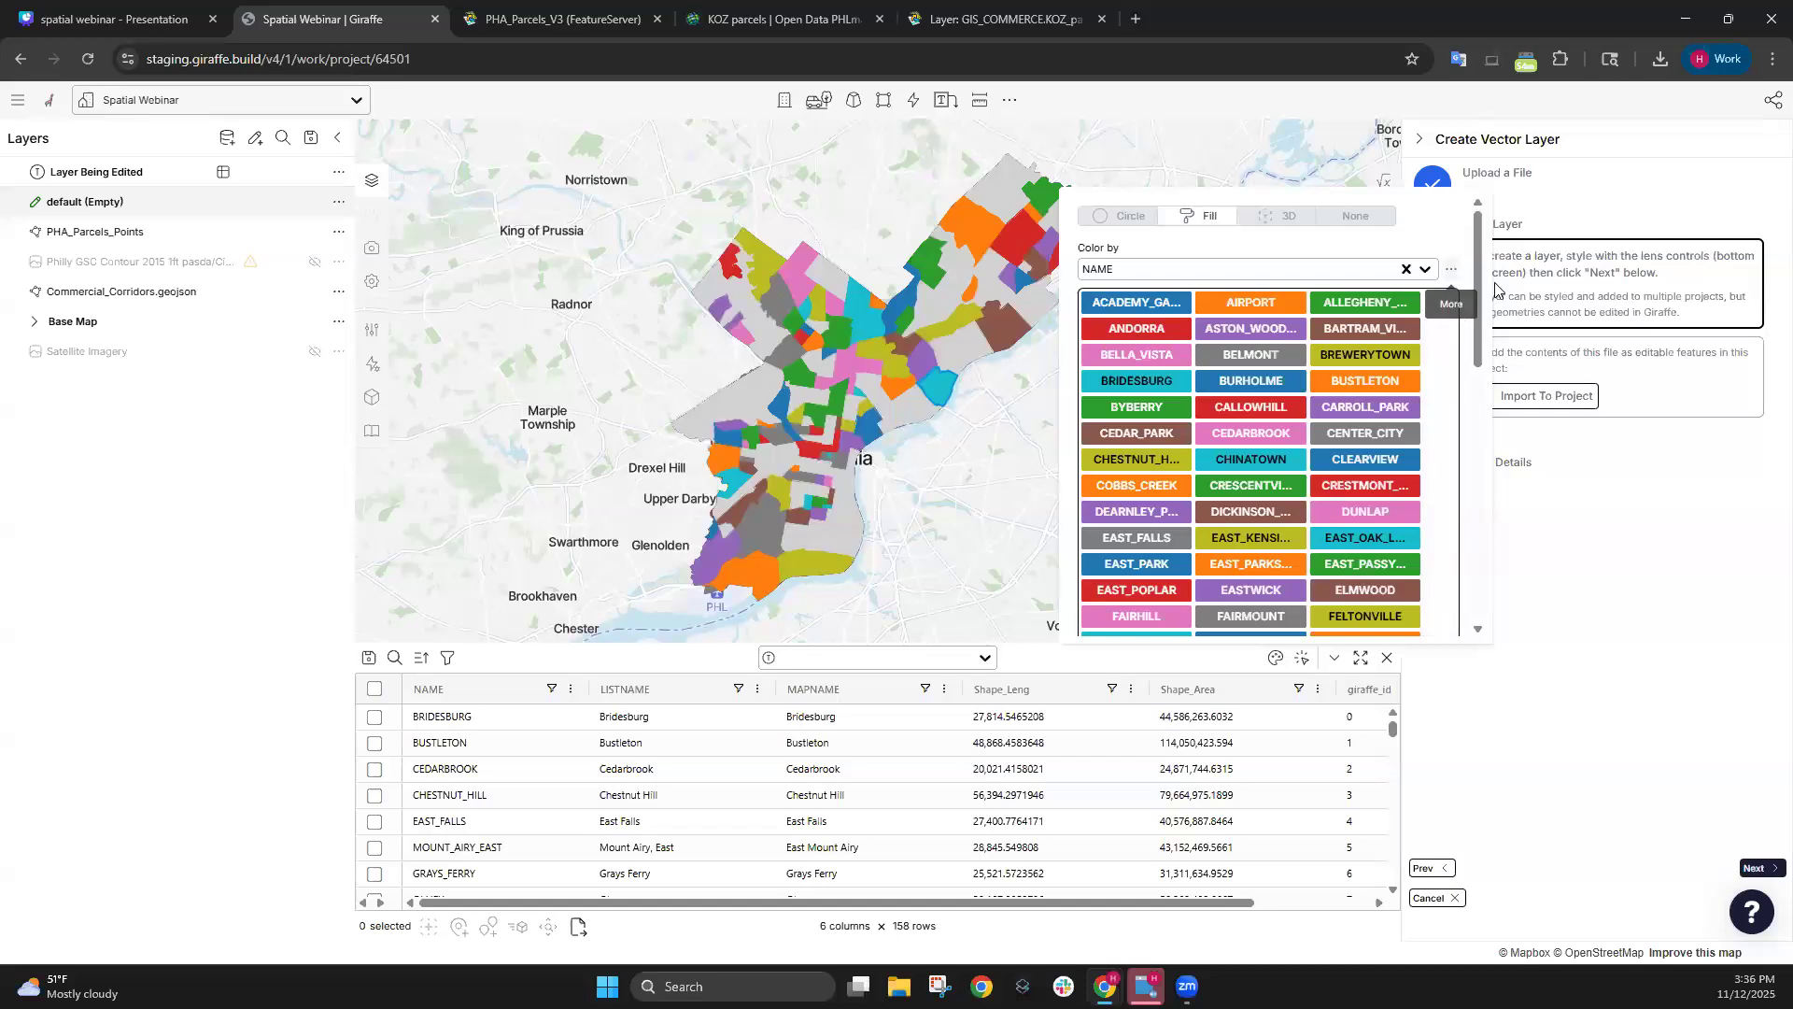
pyautogui.click(1579, 630)
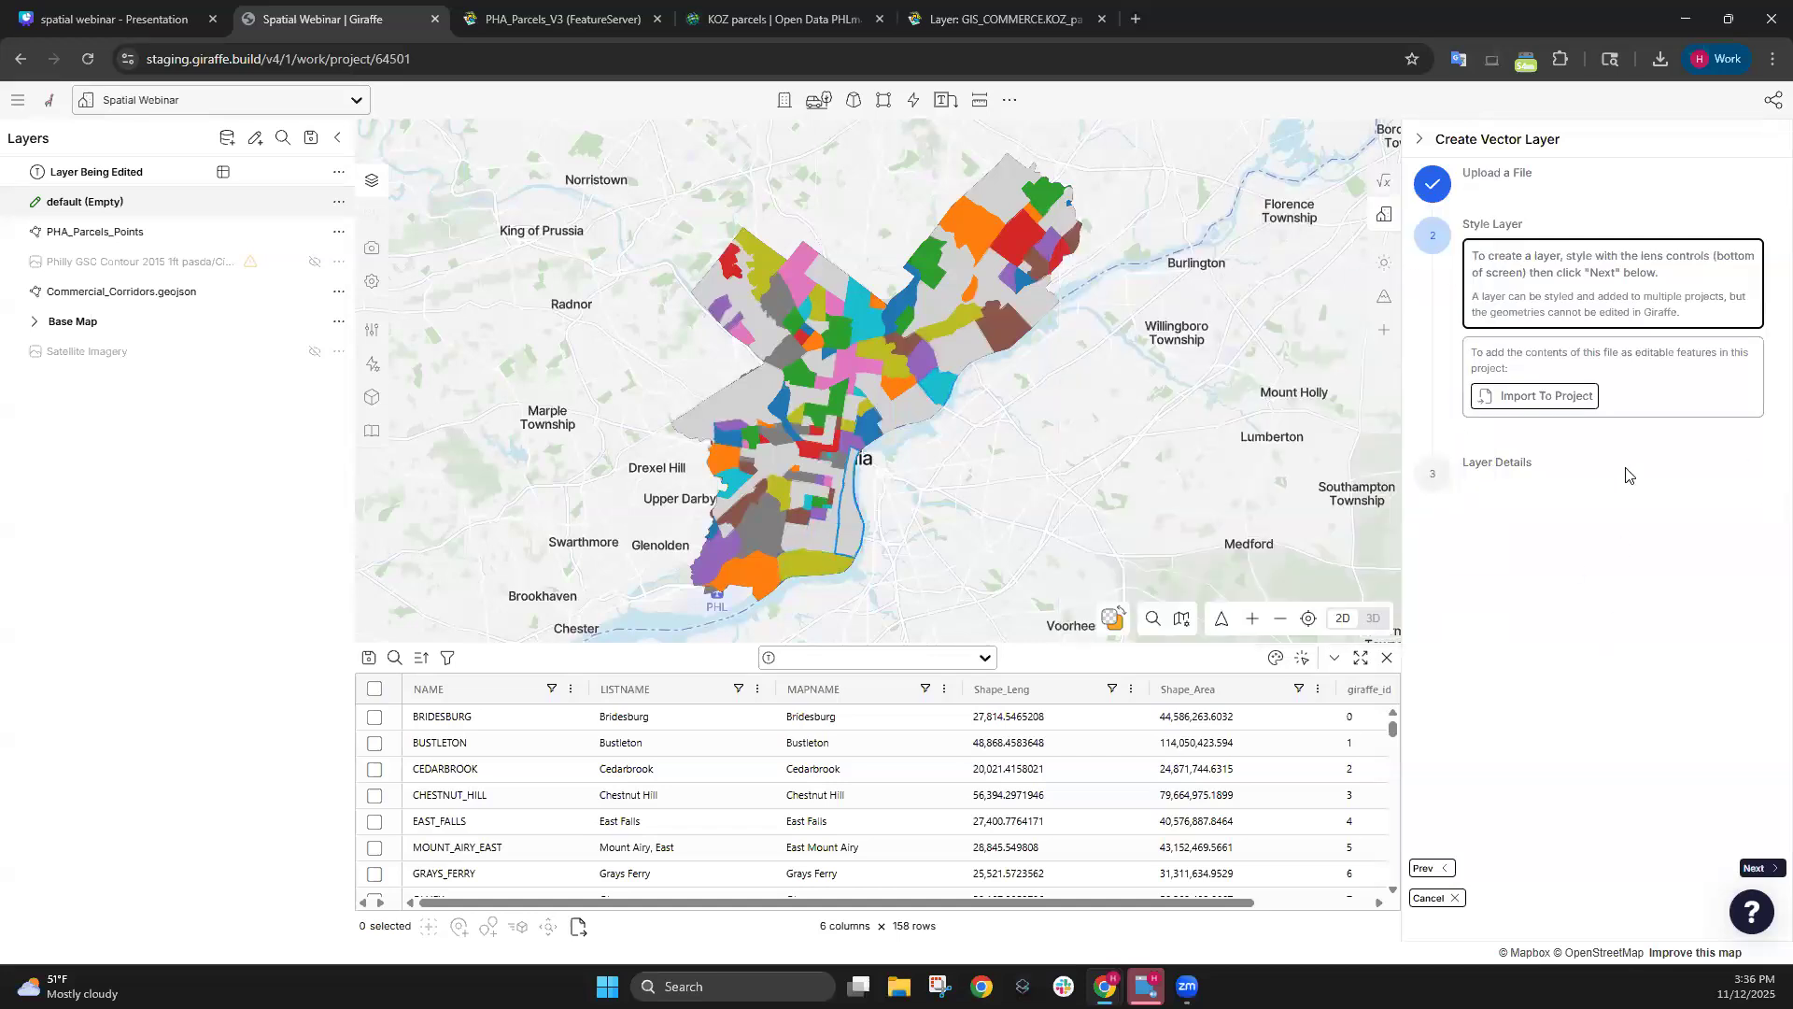
pyautogui.click(1756, 867)
# Upload the neighbourhoods layer above Base Map, then hide neighbourhoods, Commercial_Corridors, PHA_Parcels_Points and (Empty).
pyautogui.click(1755, 871)
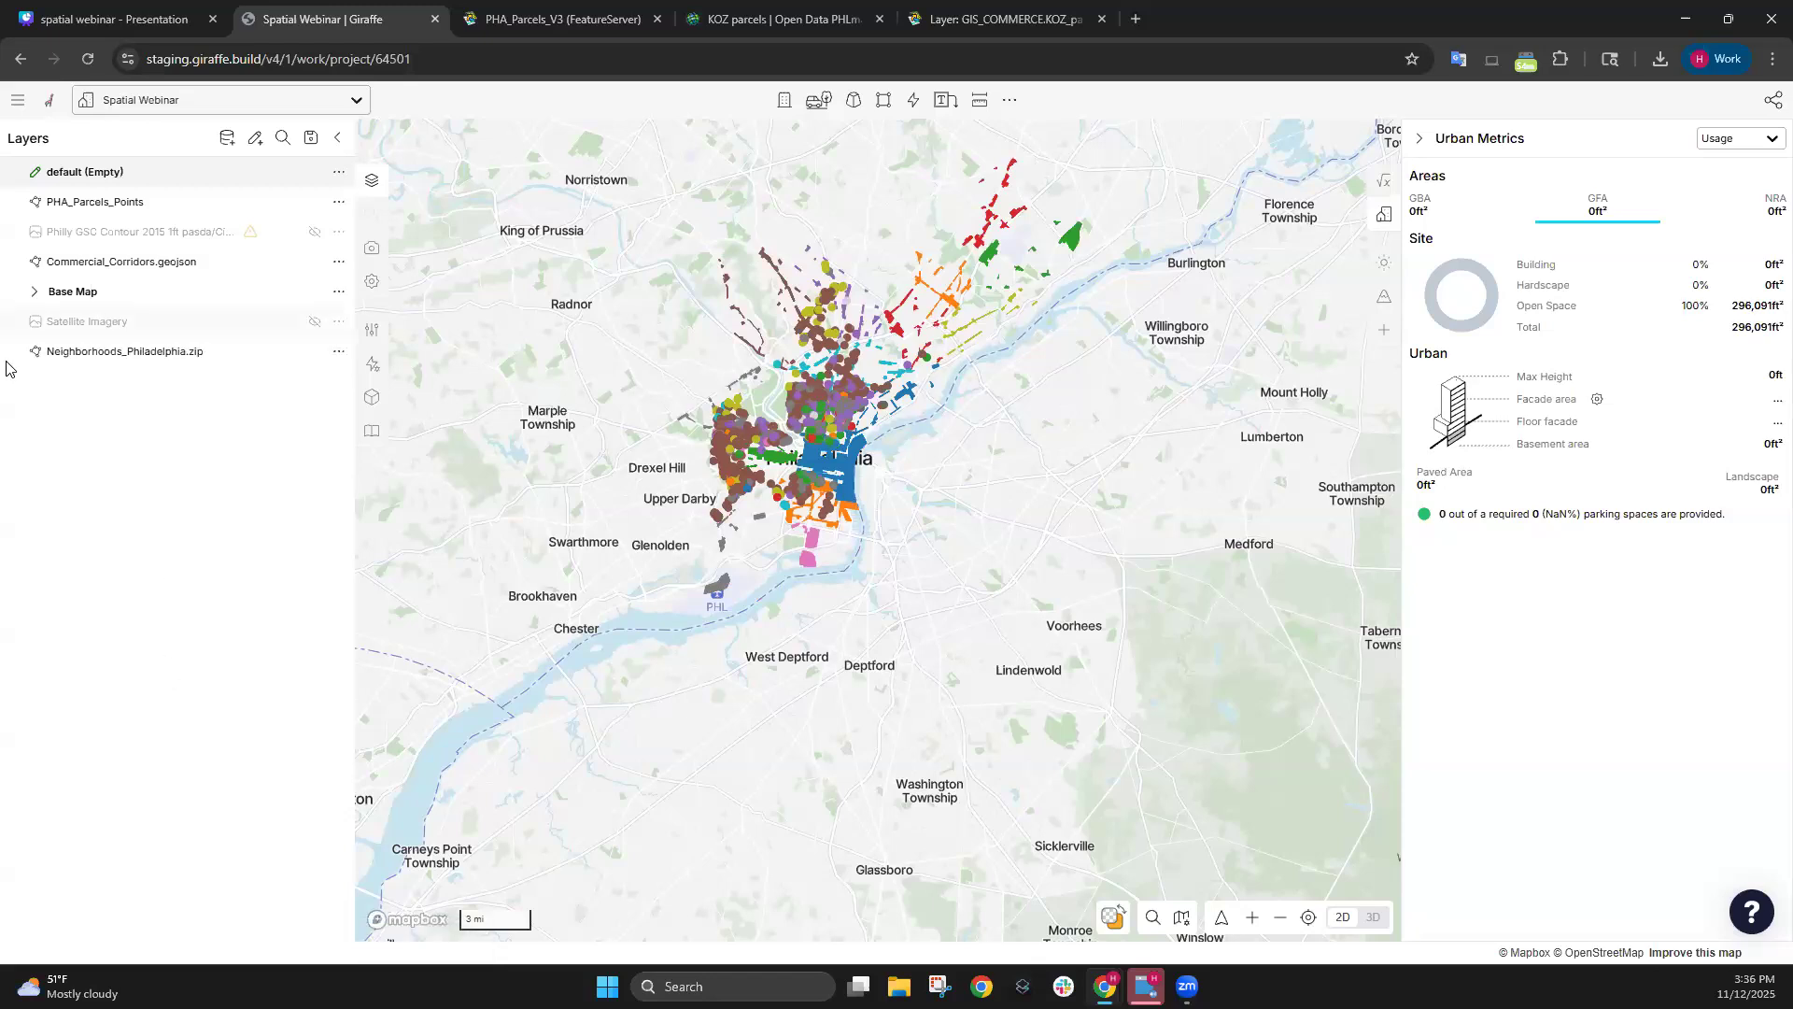
pyautogui.moveTo(24, 350); pyautogui.dragTo(43, 280)
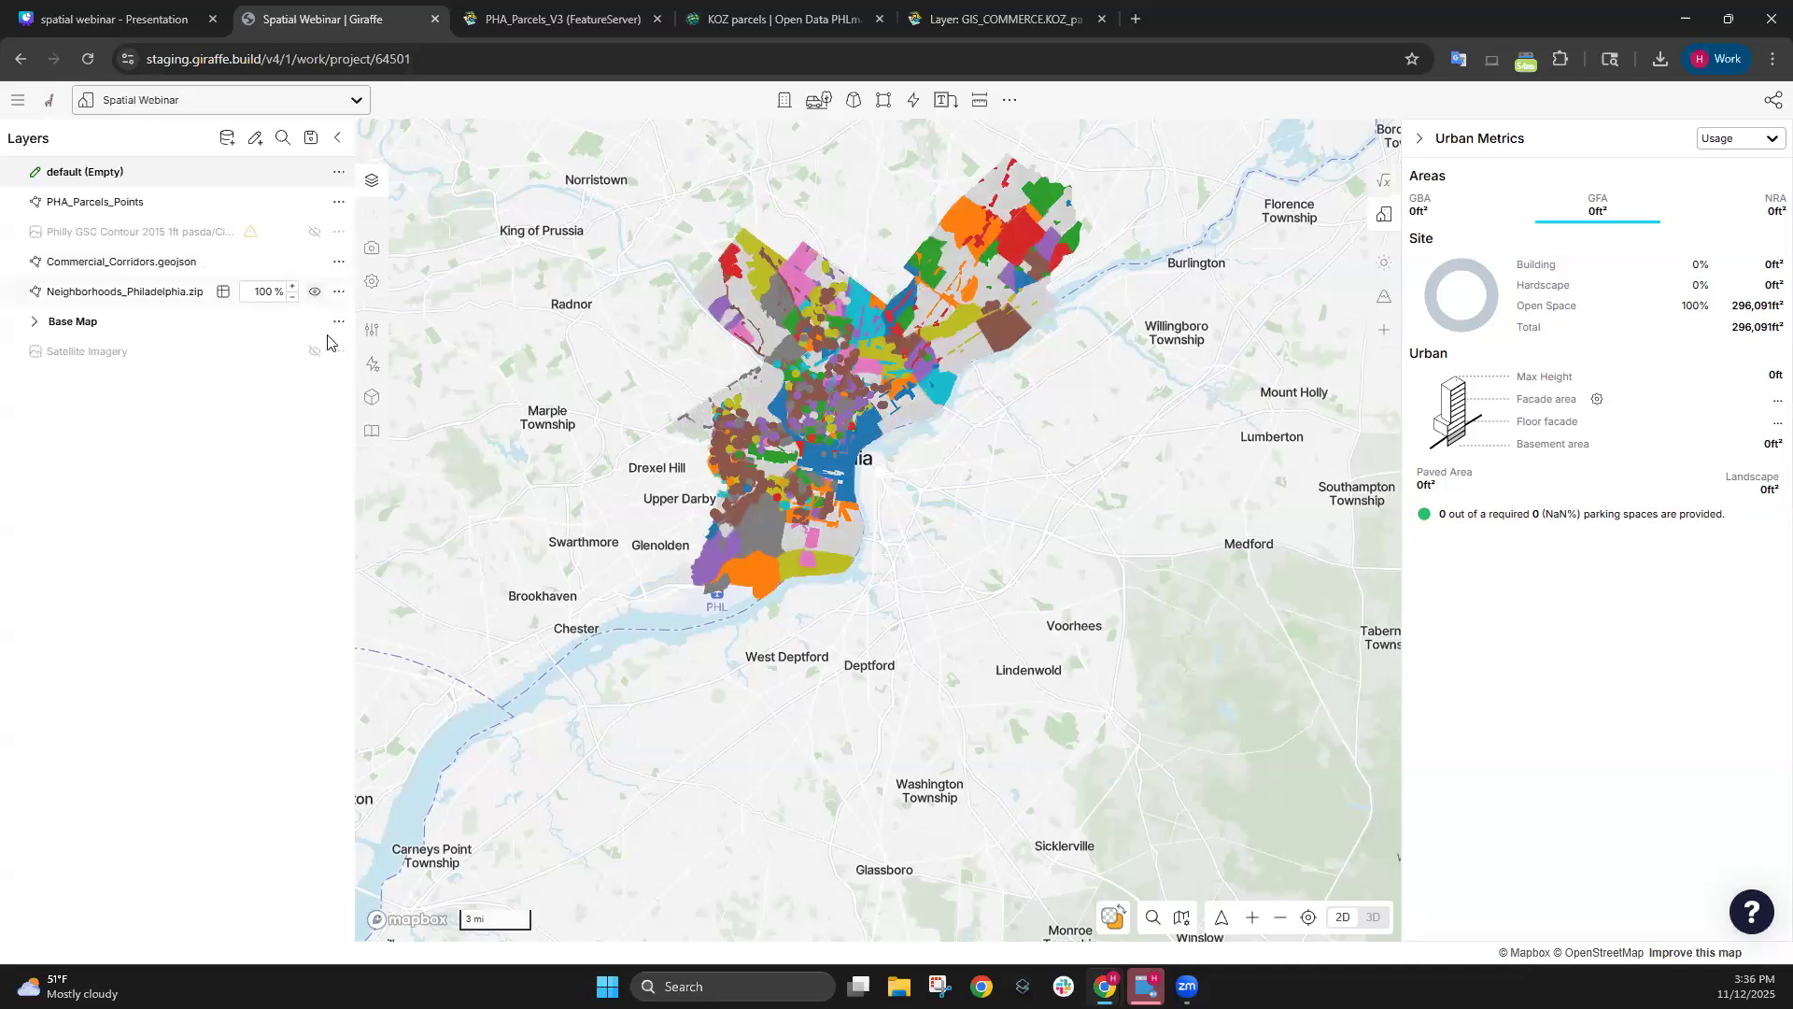
pyautogui.click(315, 291)
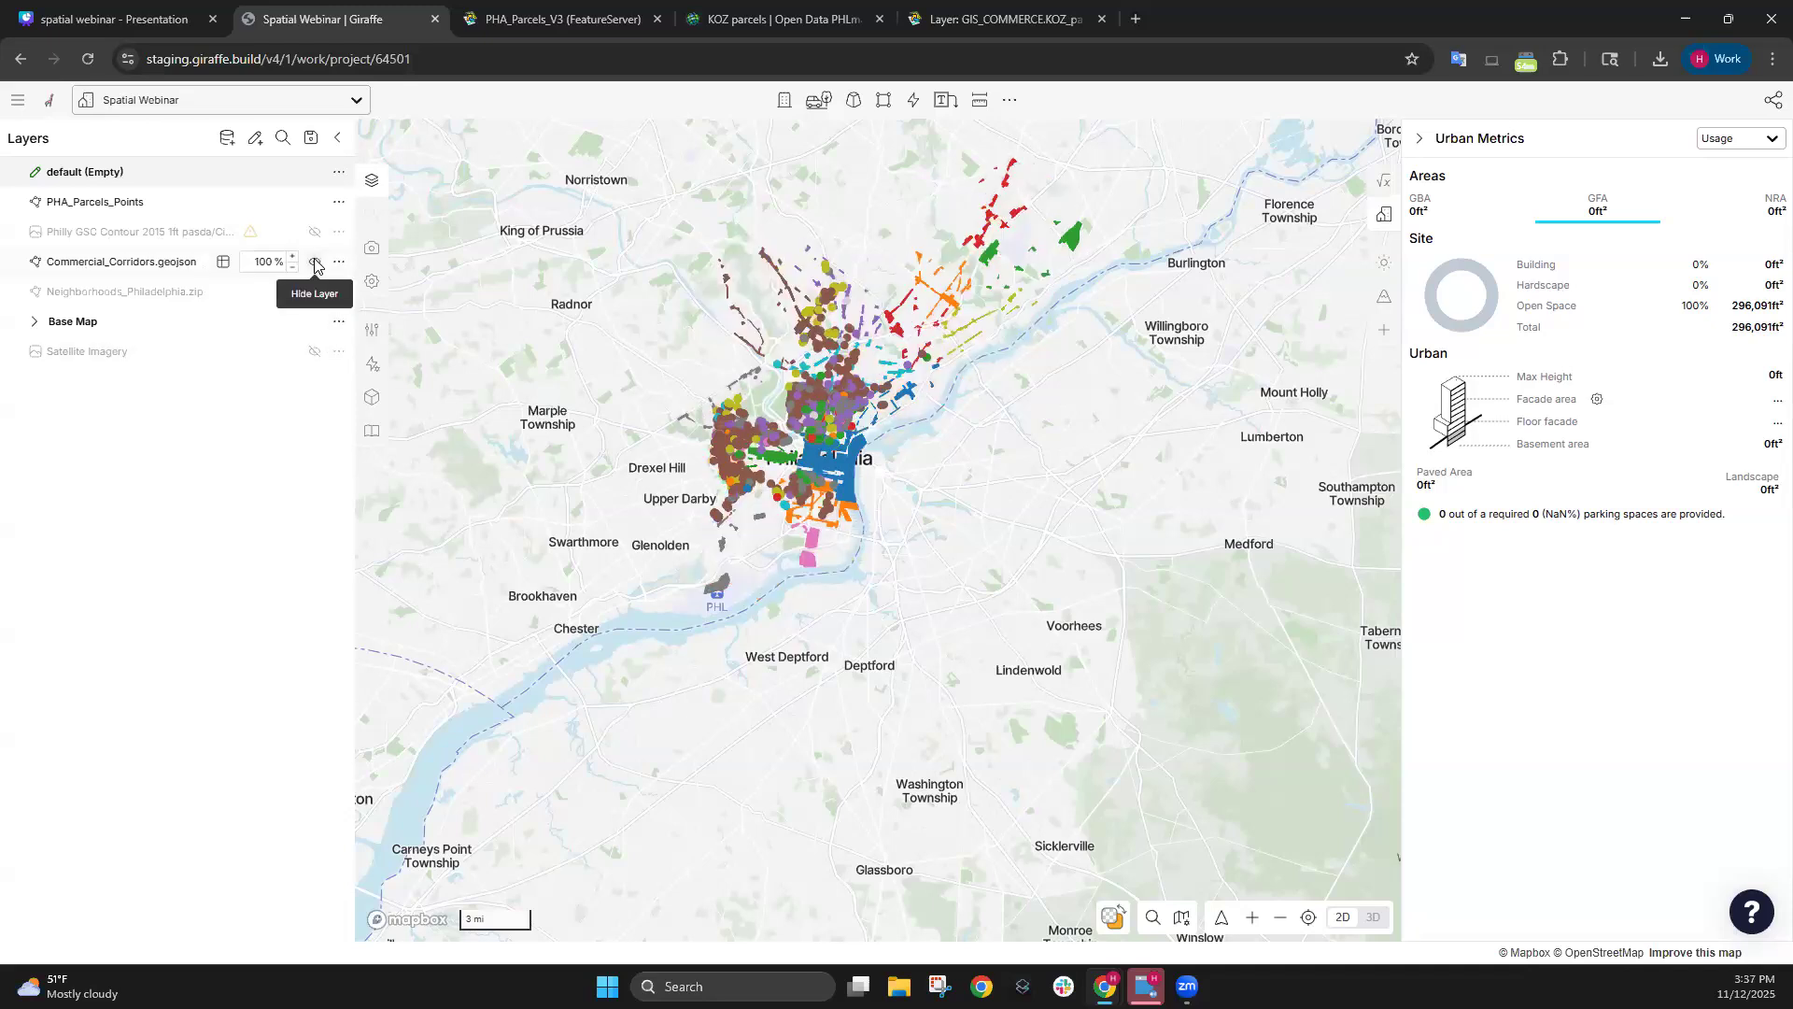
pyautogui.click(314, 261)
pyautogui.click(315, 202)
pyautogui.click(314, 172)
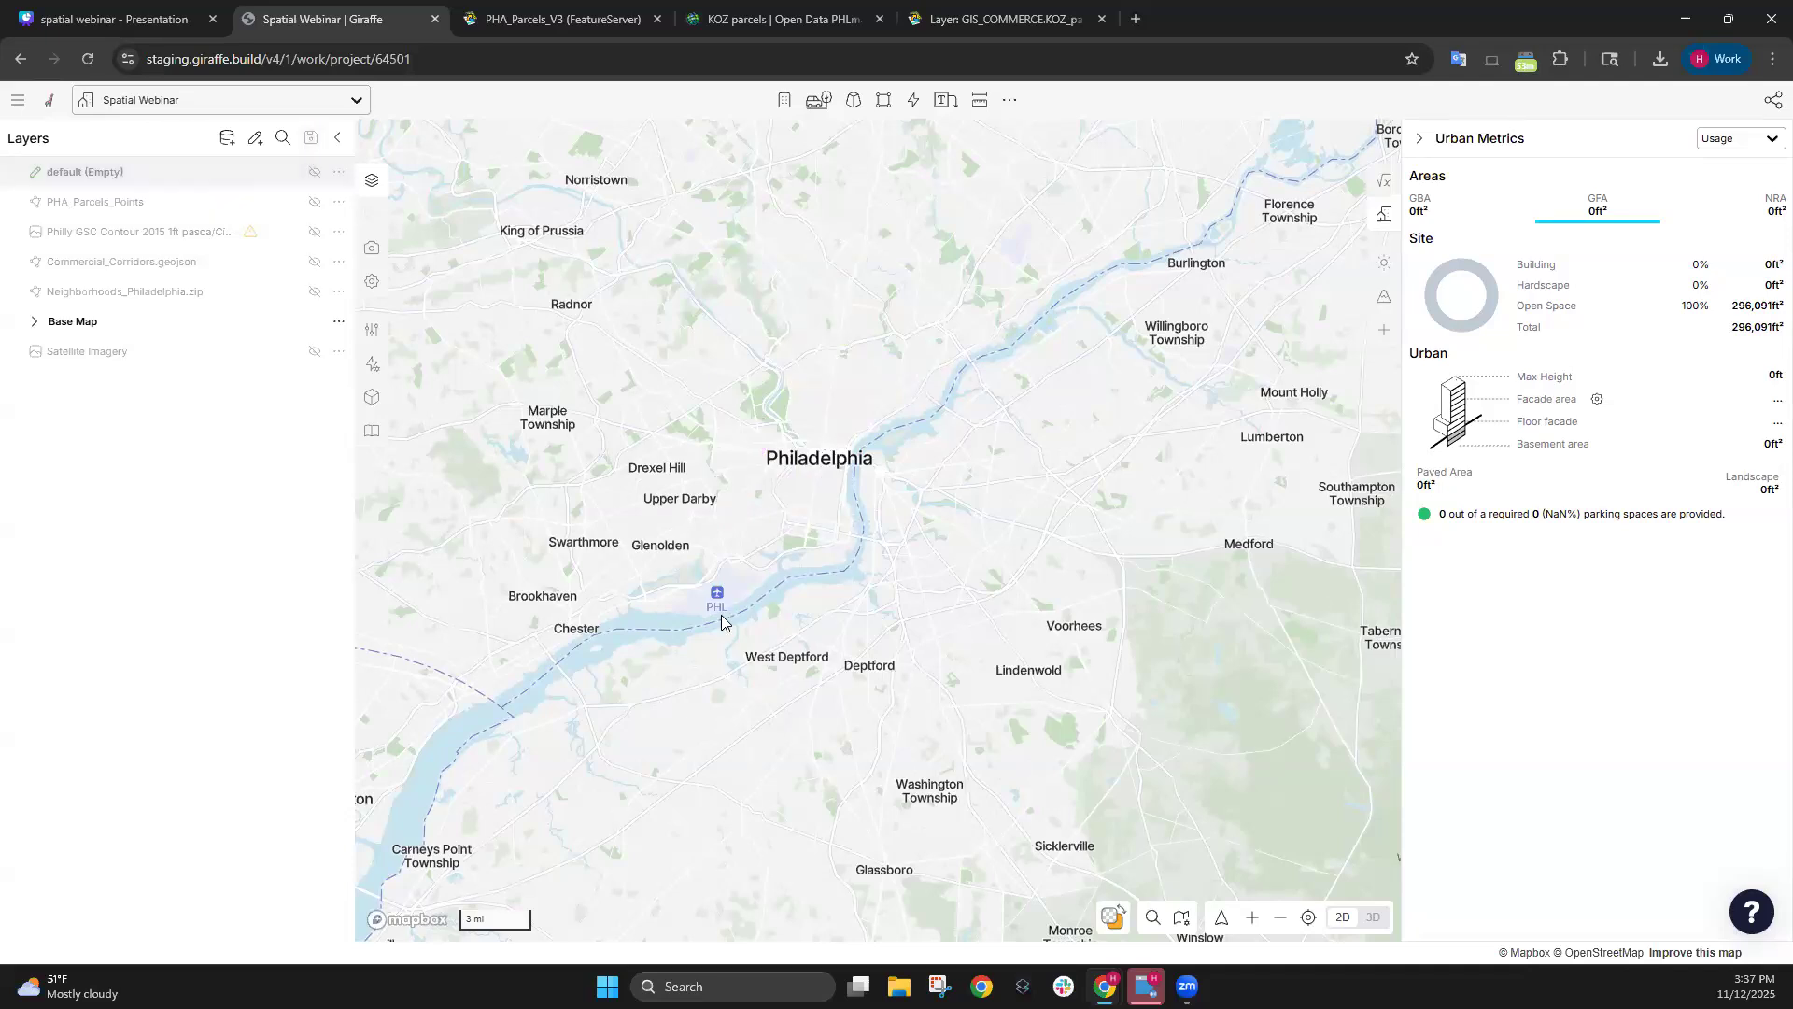
# Zoom and pan the map into Center City Philadelphia.
pyautogui.scroll(1, 851, 519)
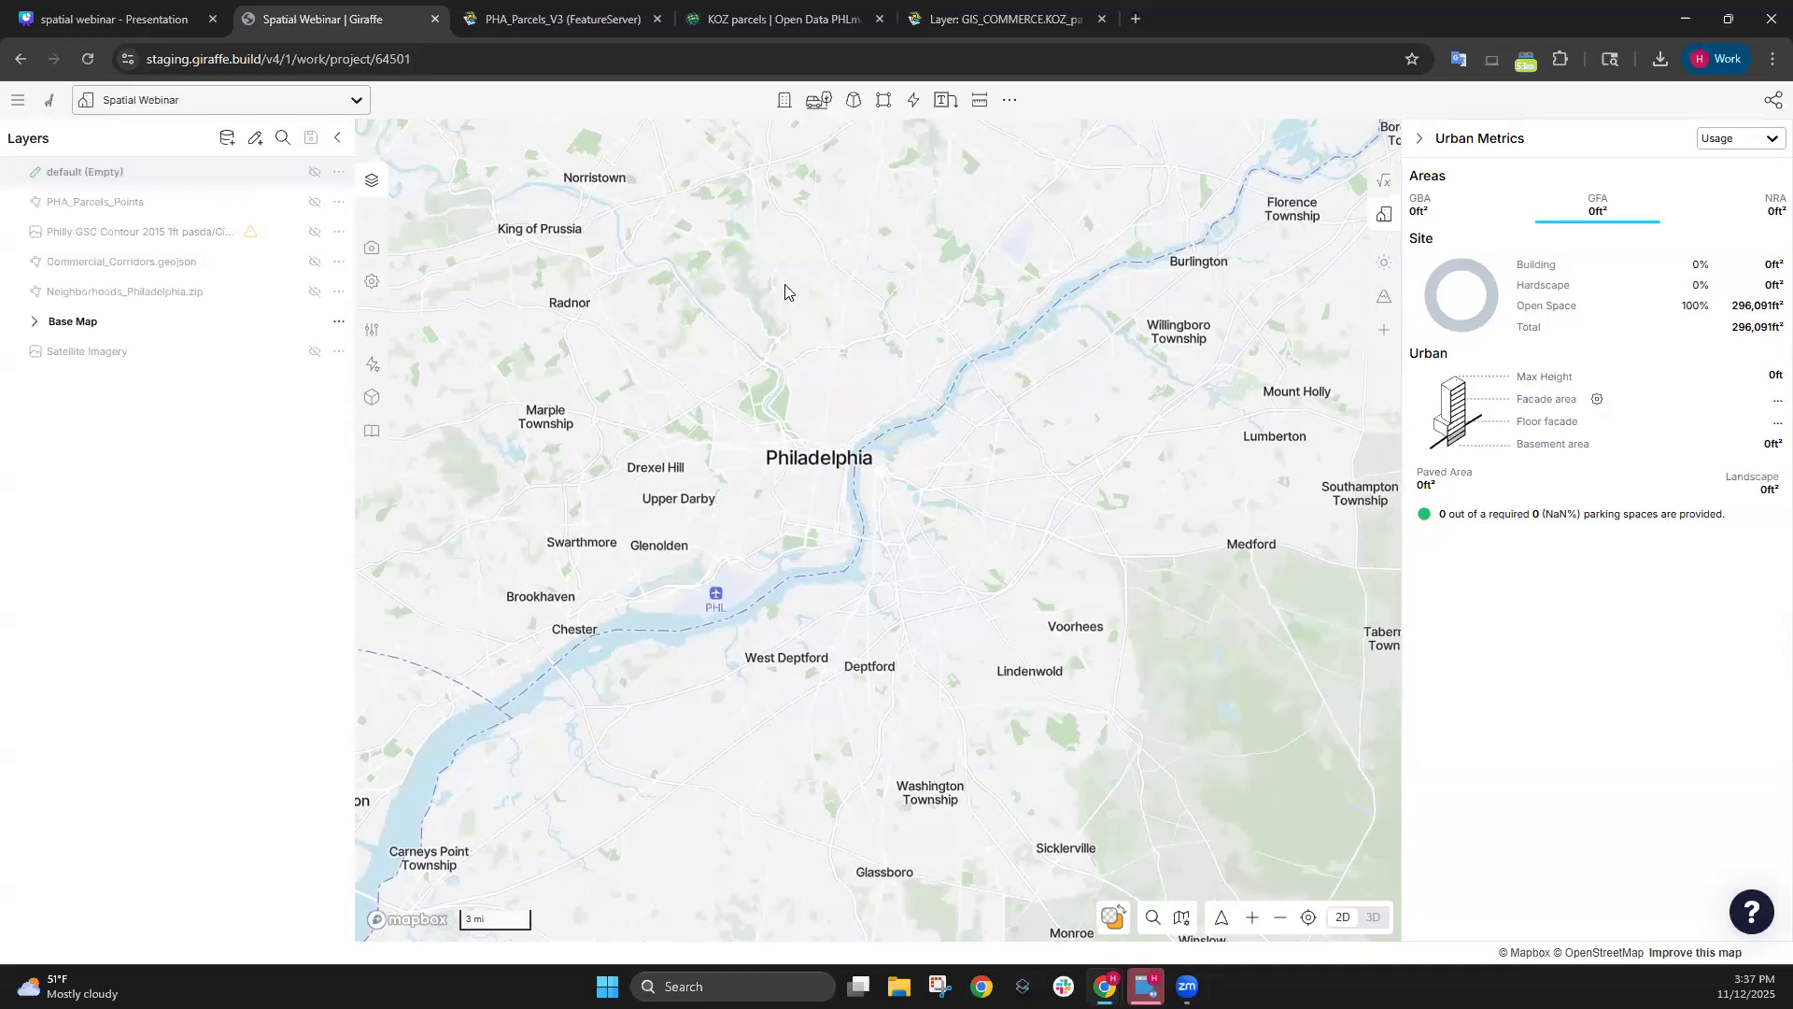
pyautogui.scroll(10, 830, 458)
pyautogui.moveTo(822, 502); pyautogui.dragTo(1056, 532)
pyautogui.scroll(5, 971, 532)
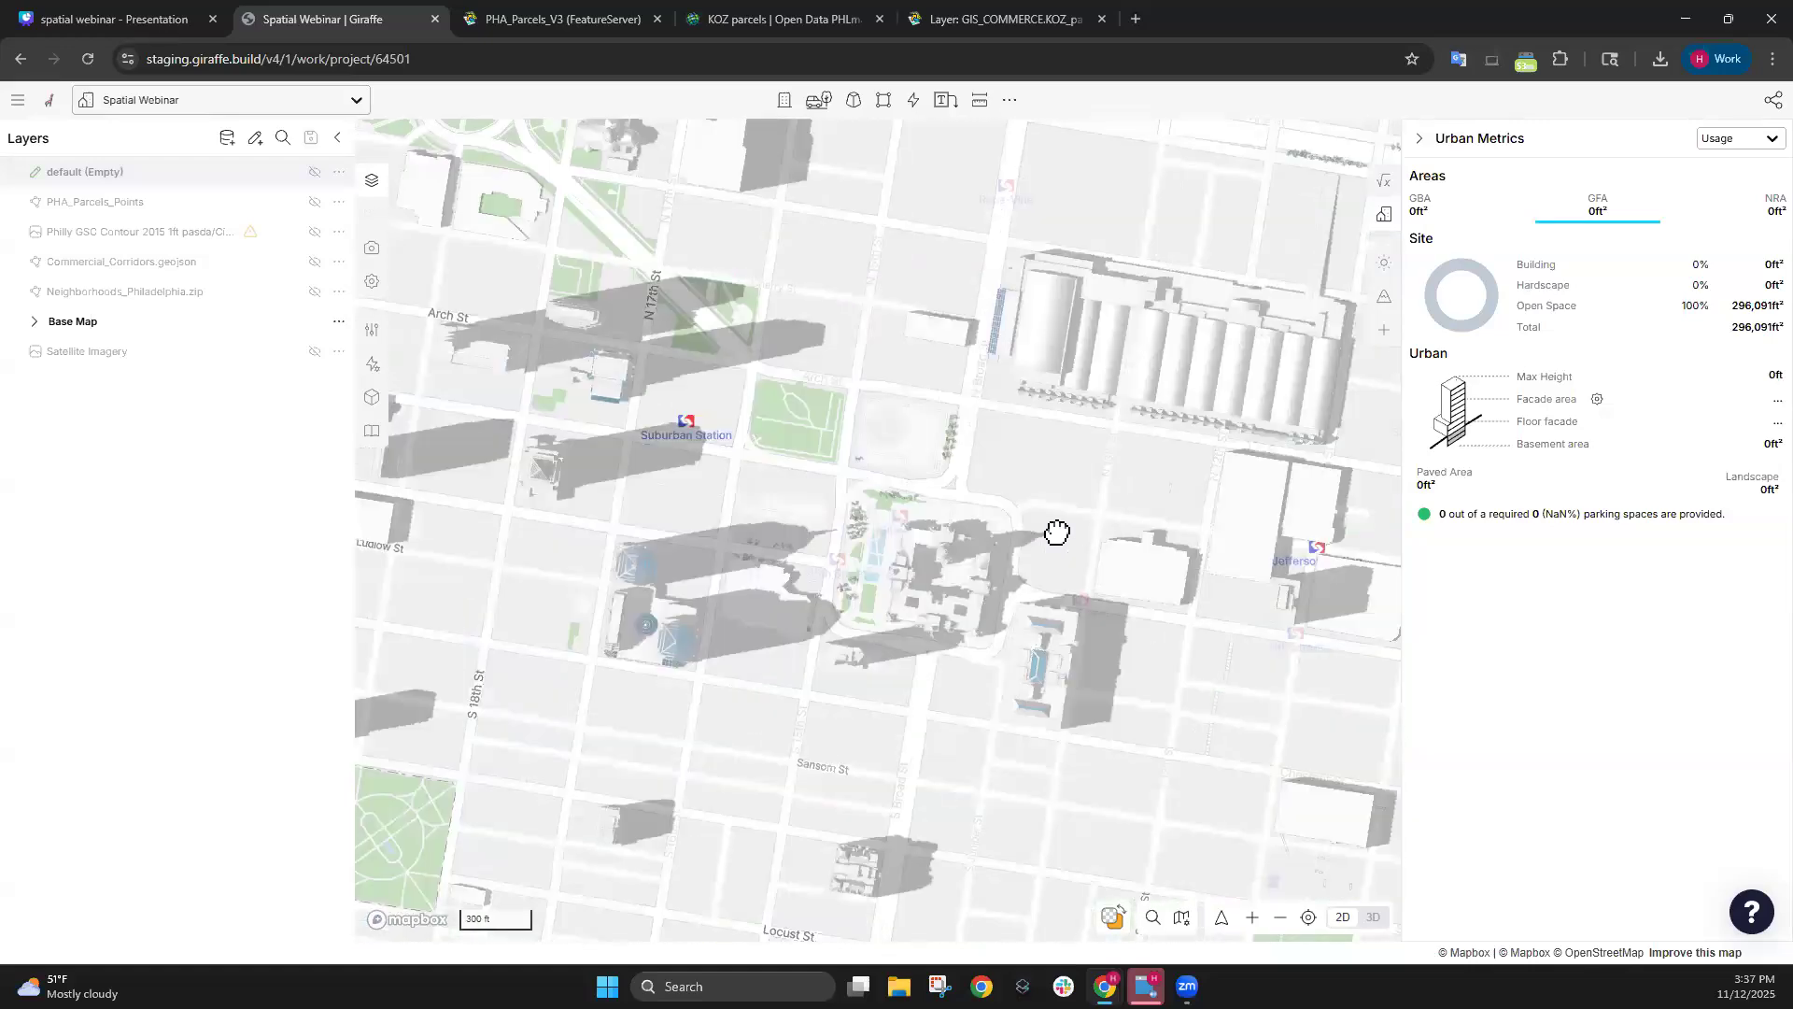
pyautogui.scroll(2, 830, 439)
pyautogui.moveTo(831, 439); pyautogui.dragTo(436, 285)
pyautogui.scroll(-5, 846, 474)
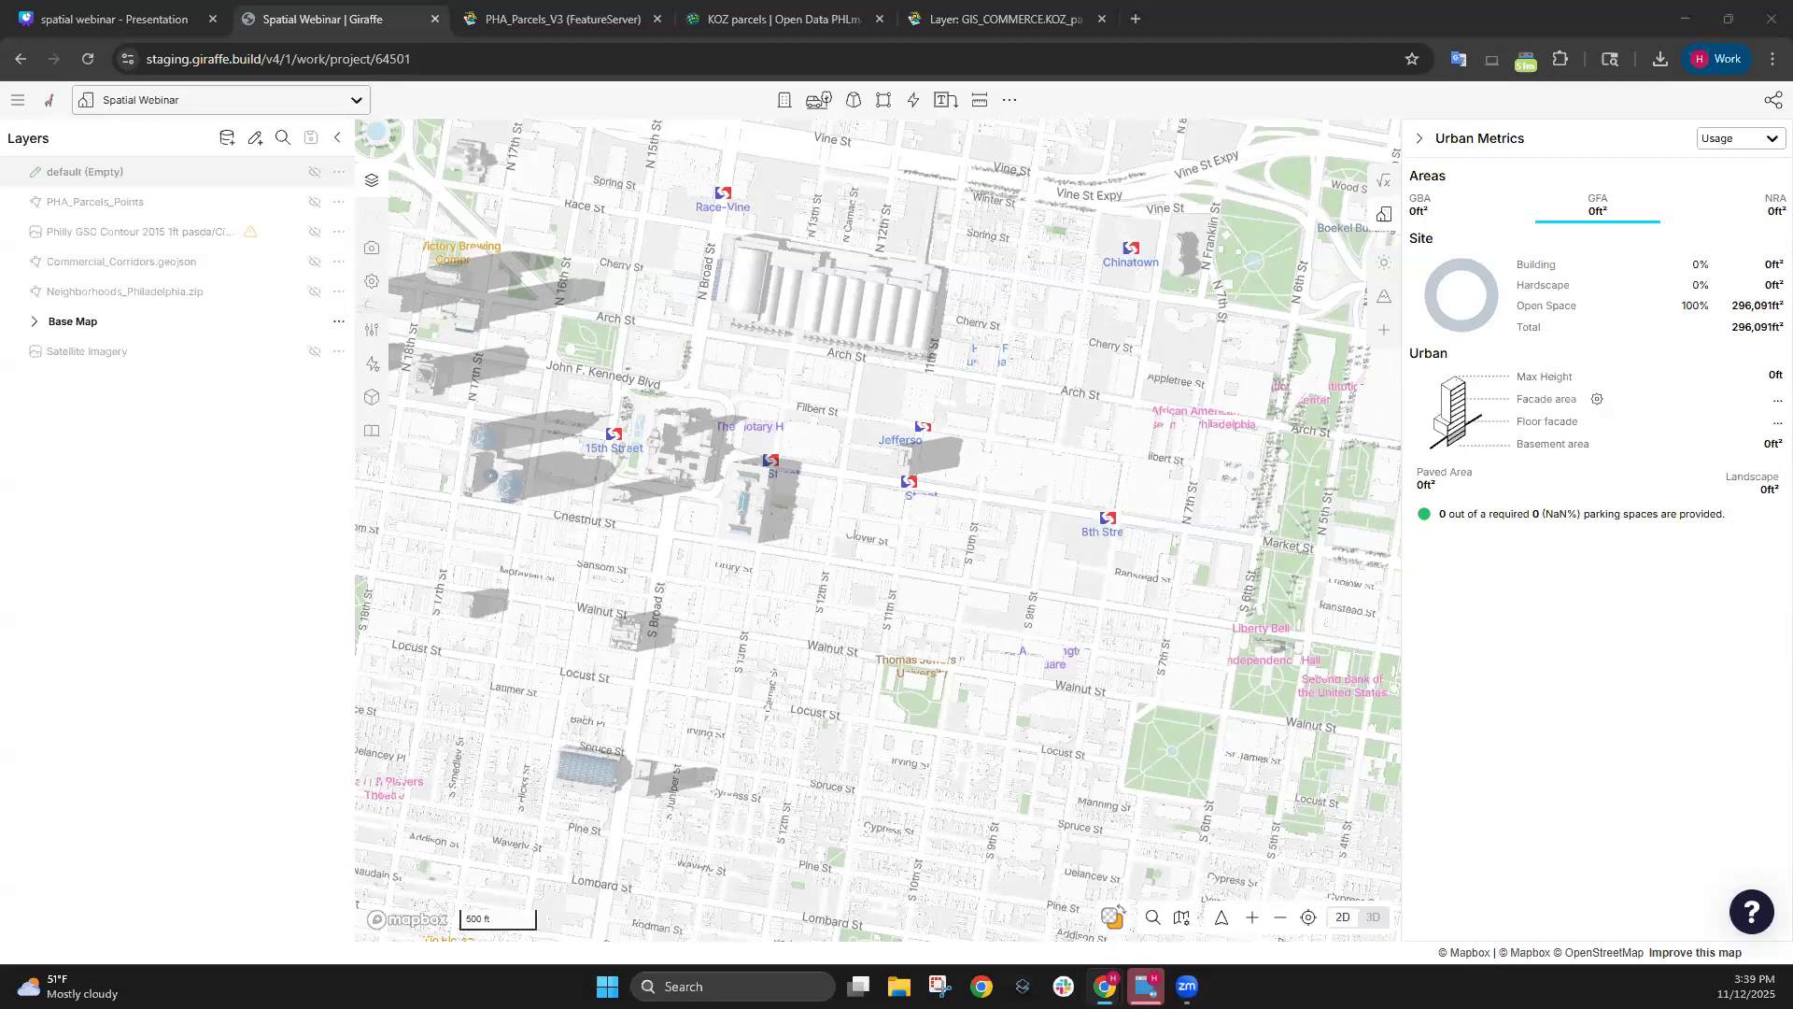
# Show the (Empty) layer again and start a vector layer from cadmapper-philadelphia-pennsylvania-us.dxf.
pyautogui.click(315, 172)
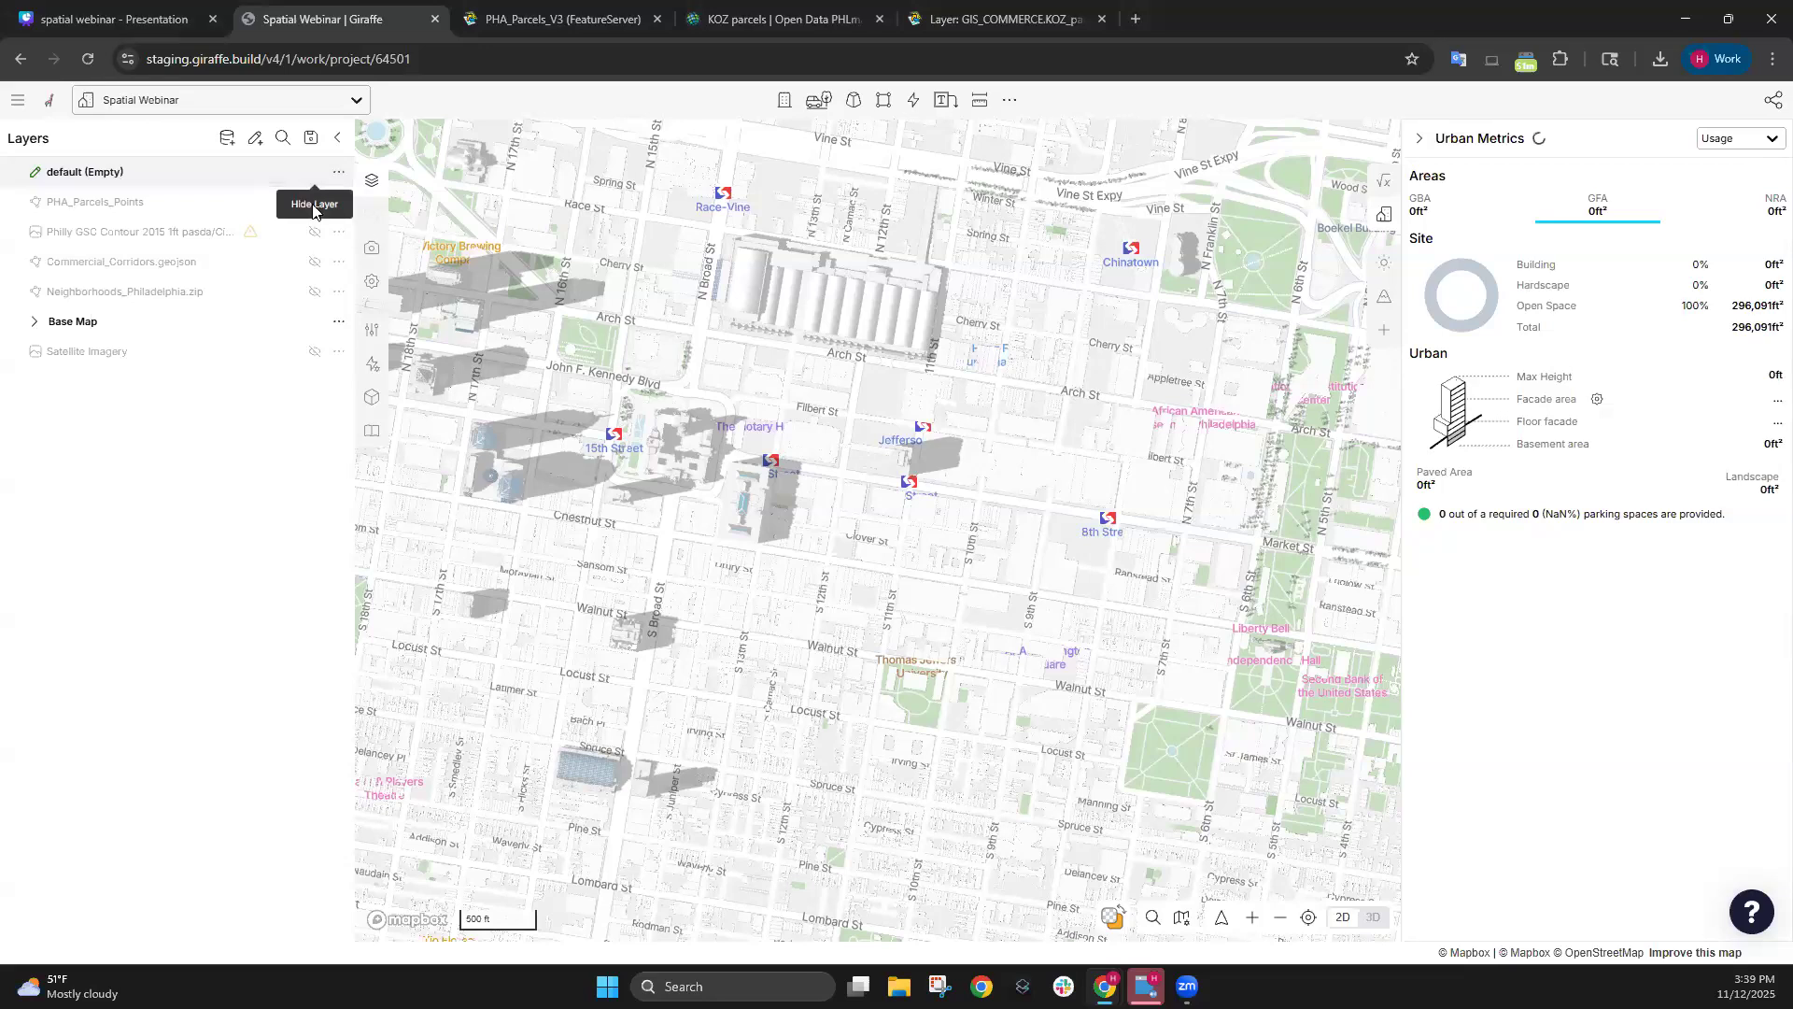
pyautogui.click(231, 139)
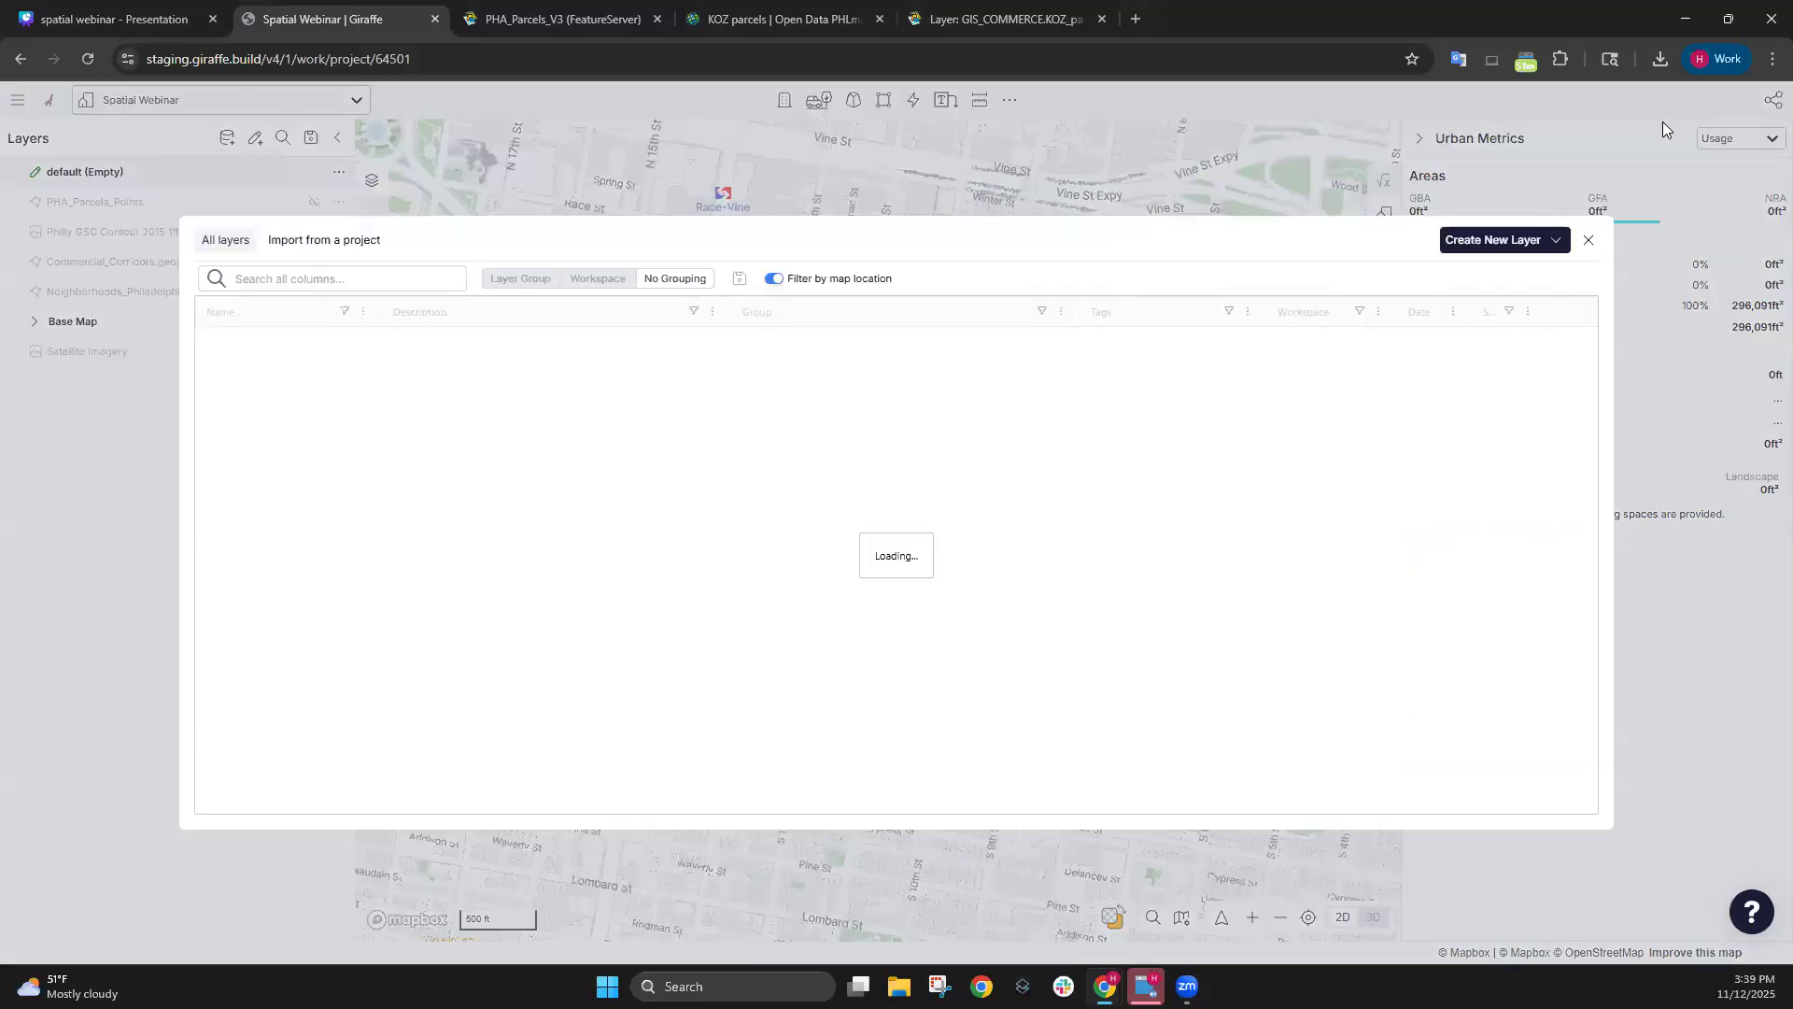
pyautogui.click(1546, 248)
pyautogui.click(1492, 292)
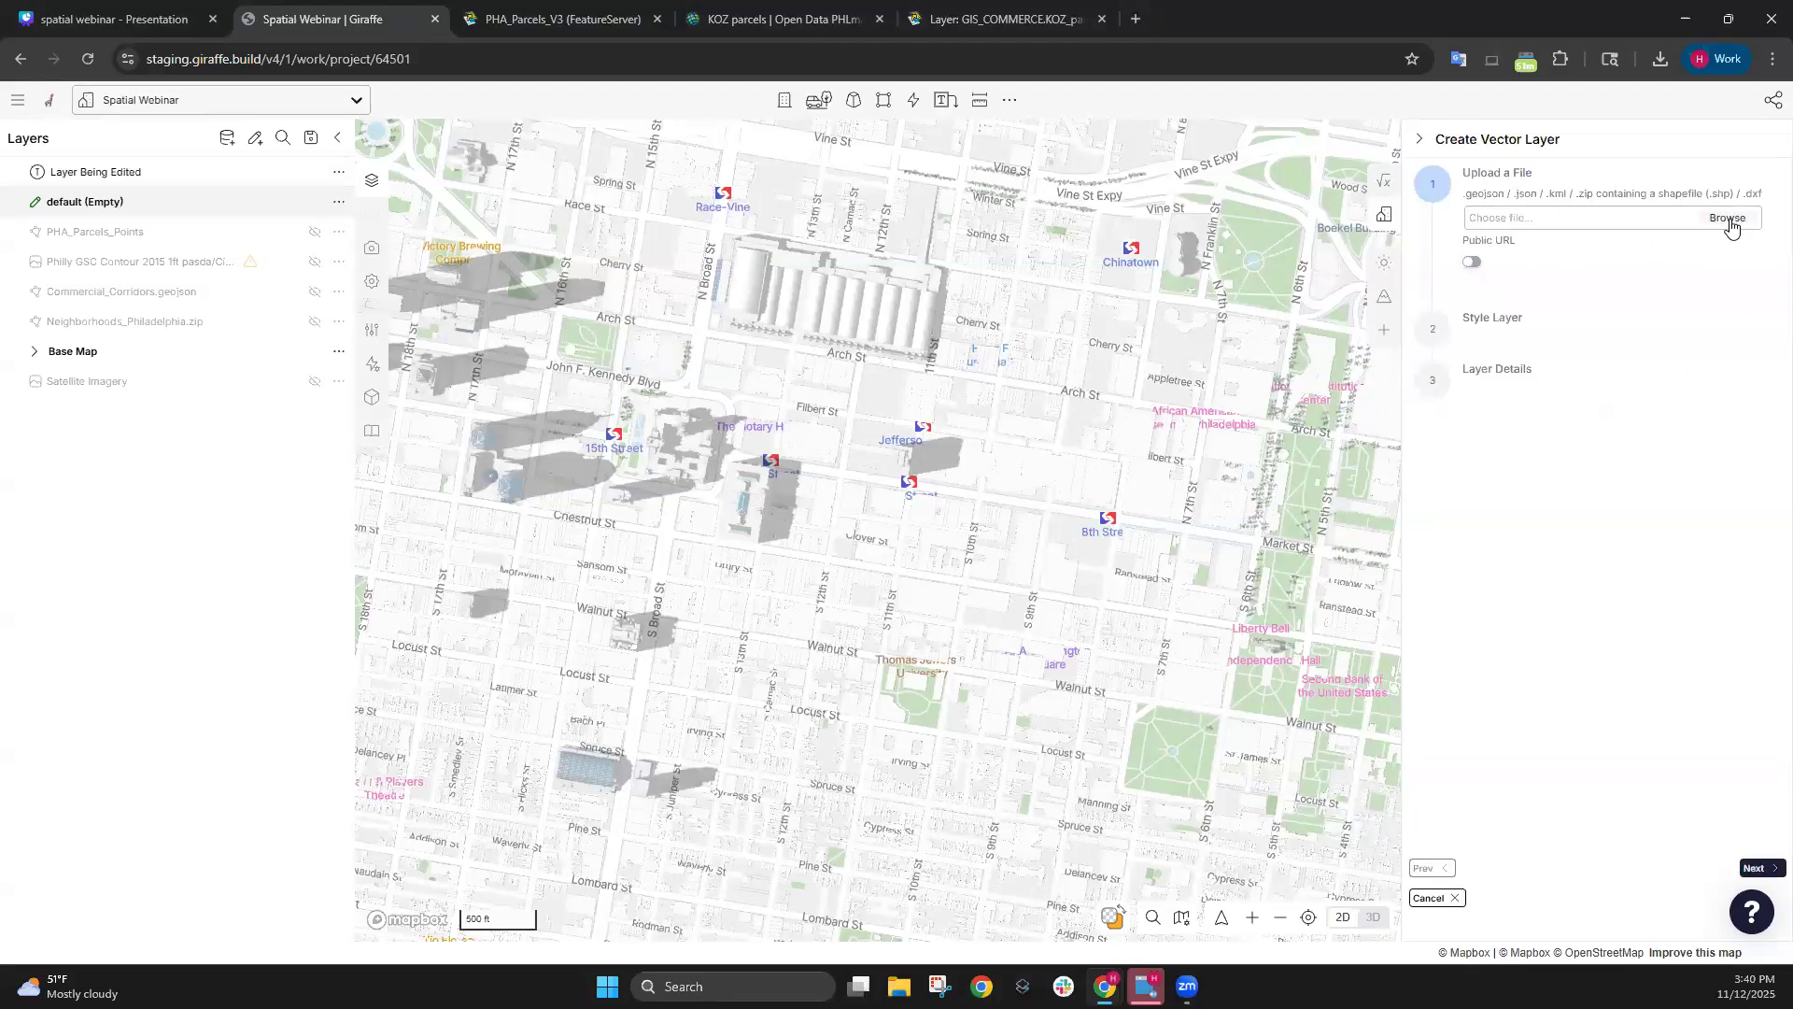
pyautogui.click(1737, 224)
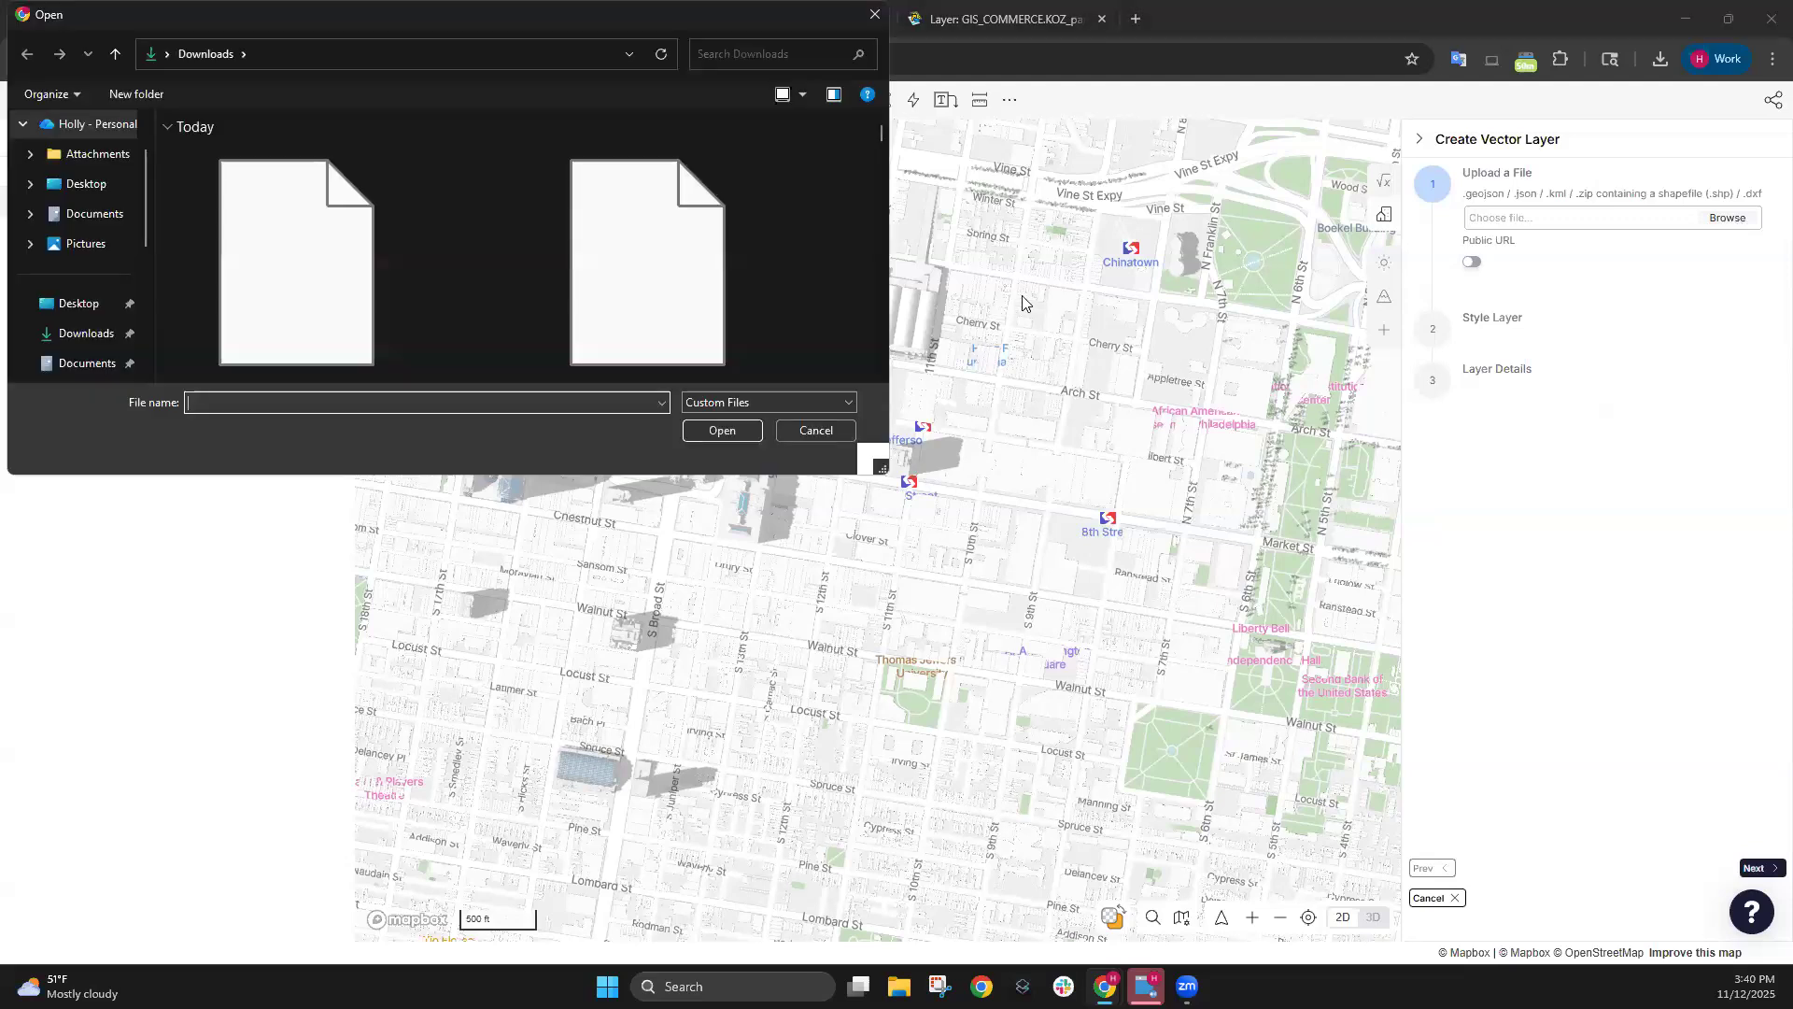
pyautogui.scroll(-3, 810, 211)
pyautogui.scroll(3, 811, 212)
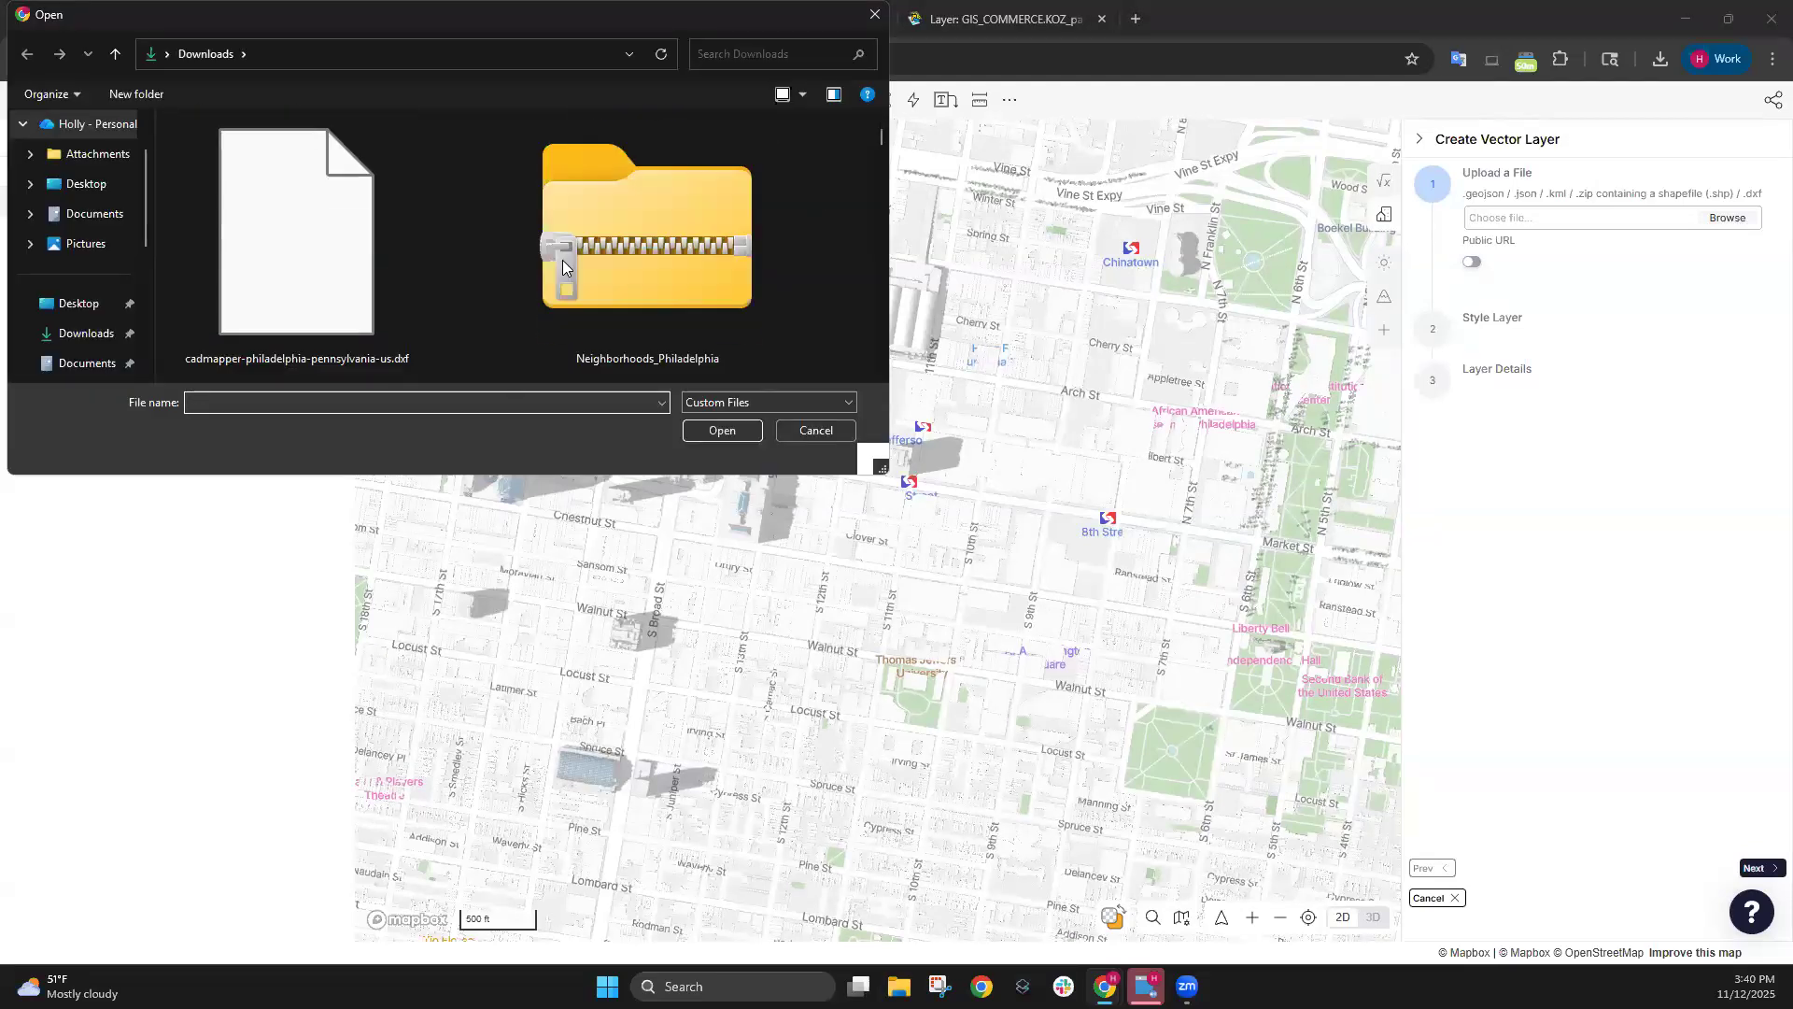
pyautogui.doubleClick(411, 239)
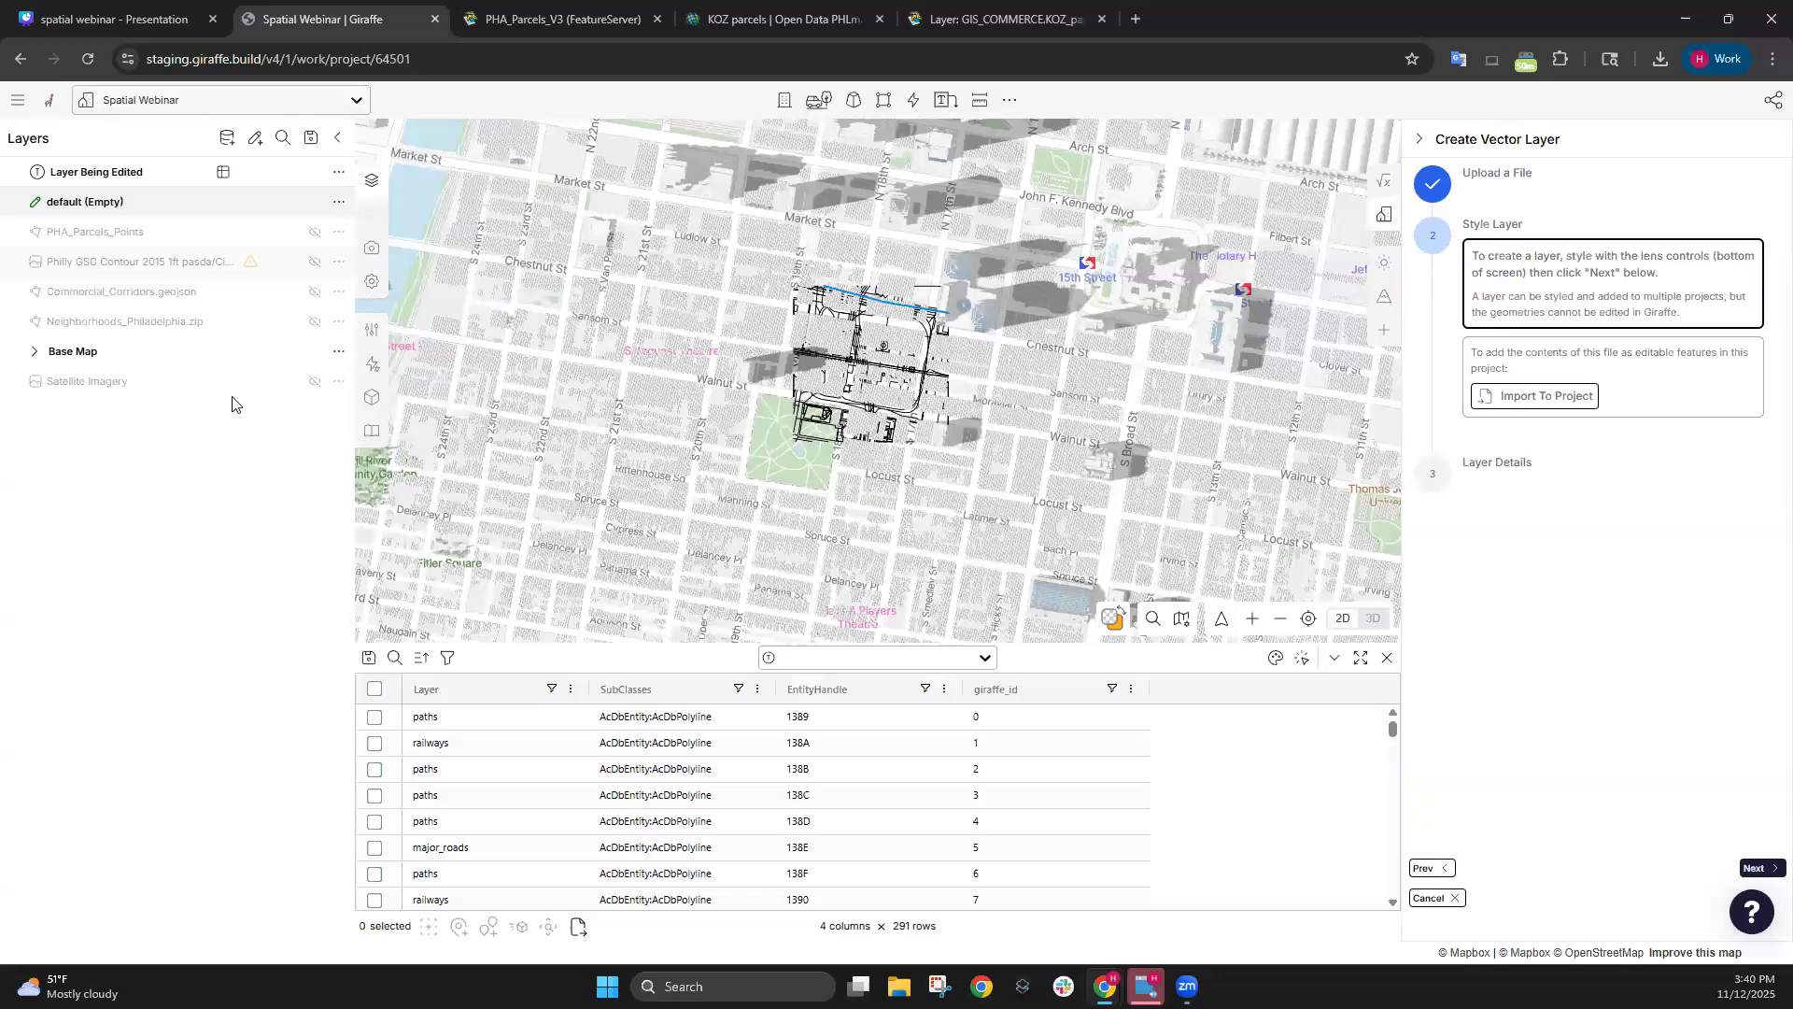
# Hide the Base Map and zoom and pan to centre the DXF drawing preview.
pyautogui.click(314, 352)
pyautogui.scroll(2, 906, 355)
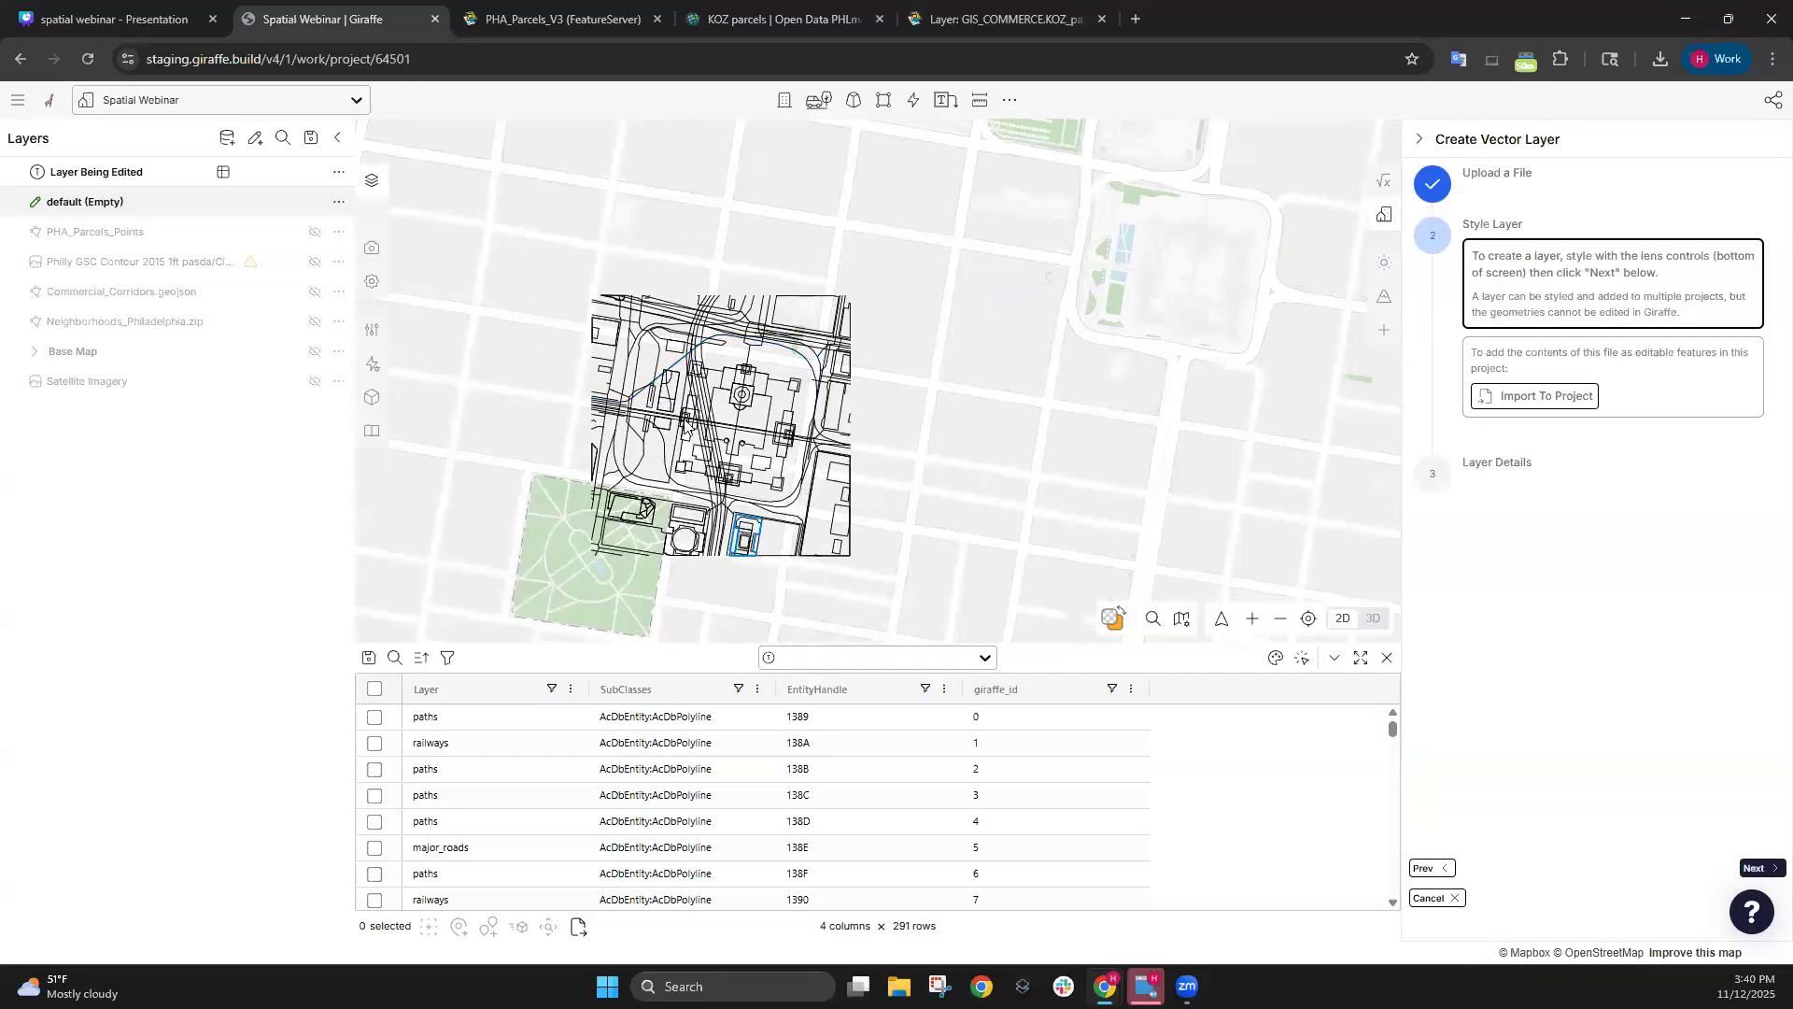
pyautogui.scroll(2, 684, 422)
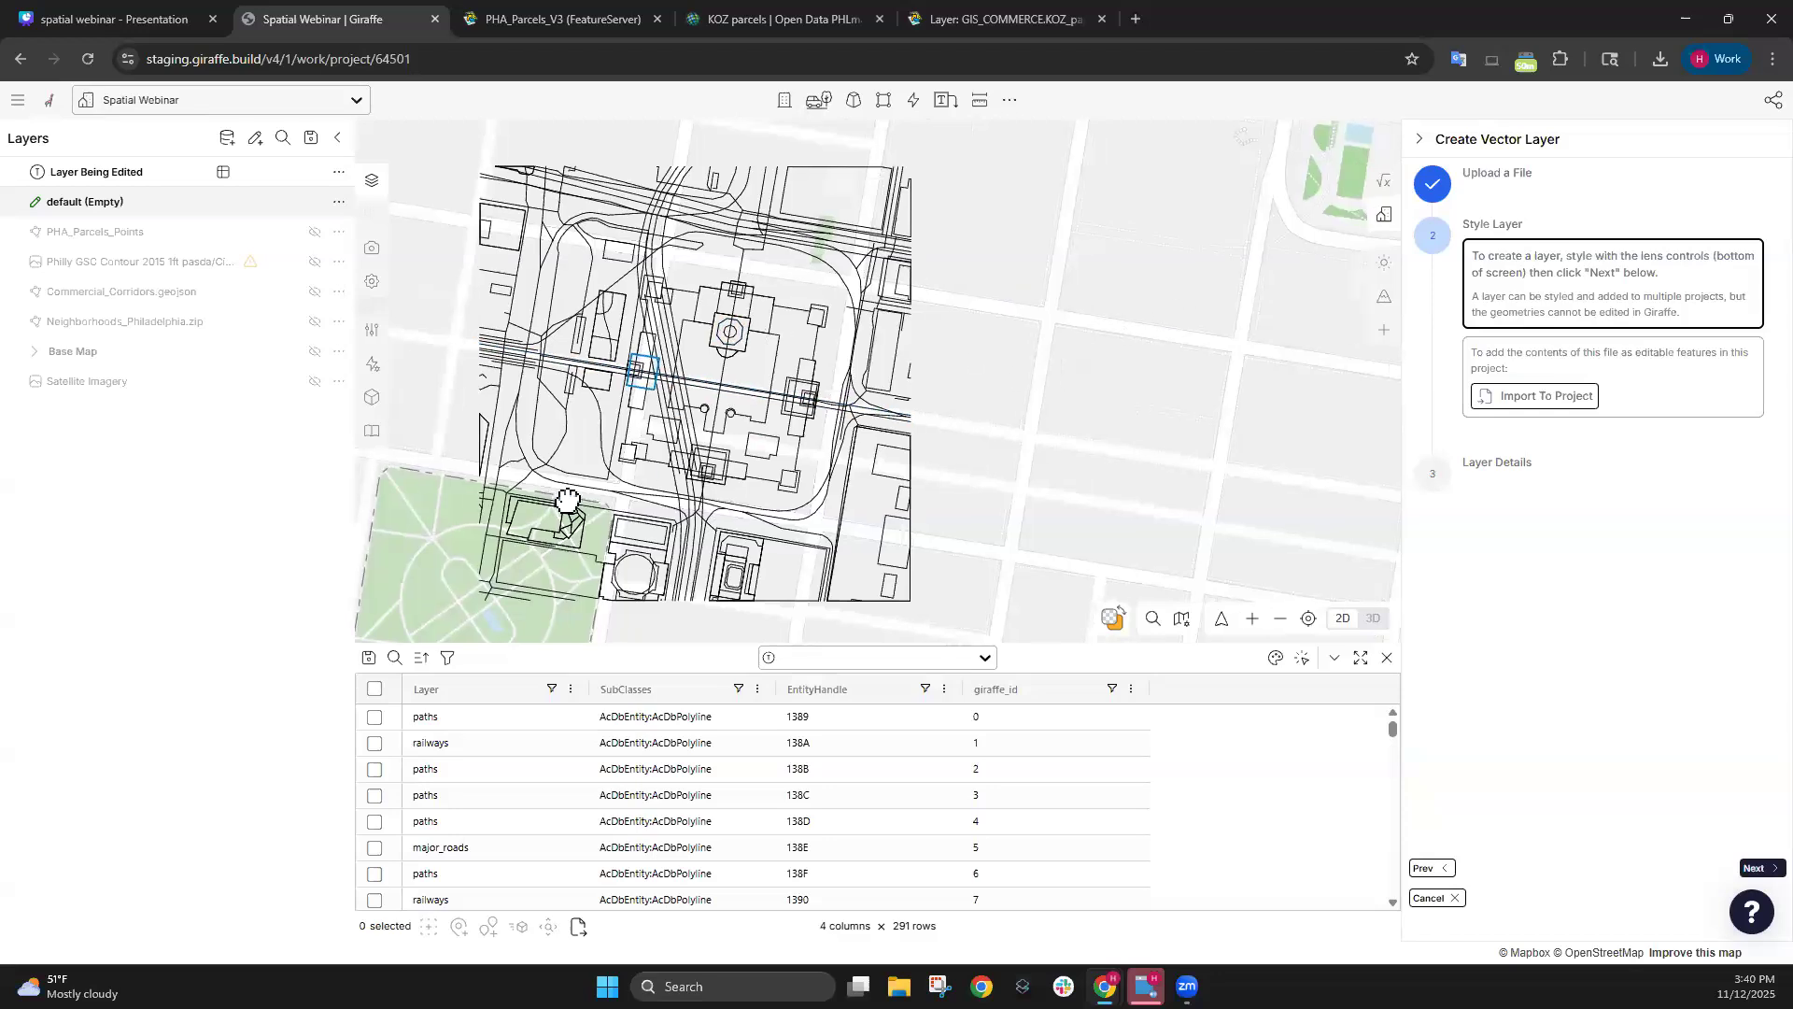
pyautogui.moveTo(568, 501); pyautogui.dragTo(482, 524)
pyautogui.moveTo(693, 387)
pyautogui.mouseDown()
pyautogui.moveTo(896, 288)
pyautogui.moveTo(1045, 292)
pyautogui.moveTo(1192, 404)
pyautogui.mouseUp()
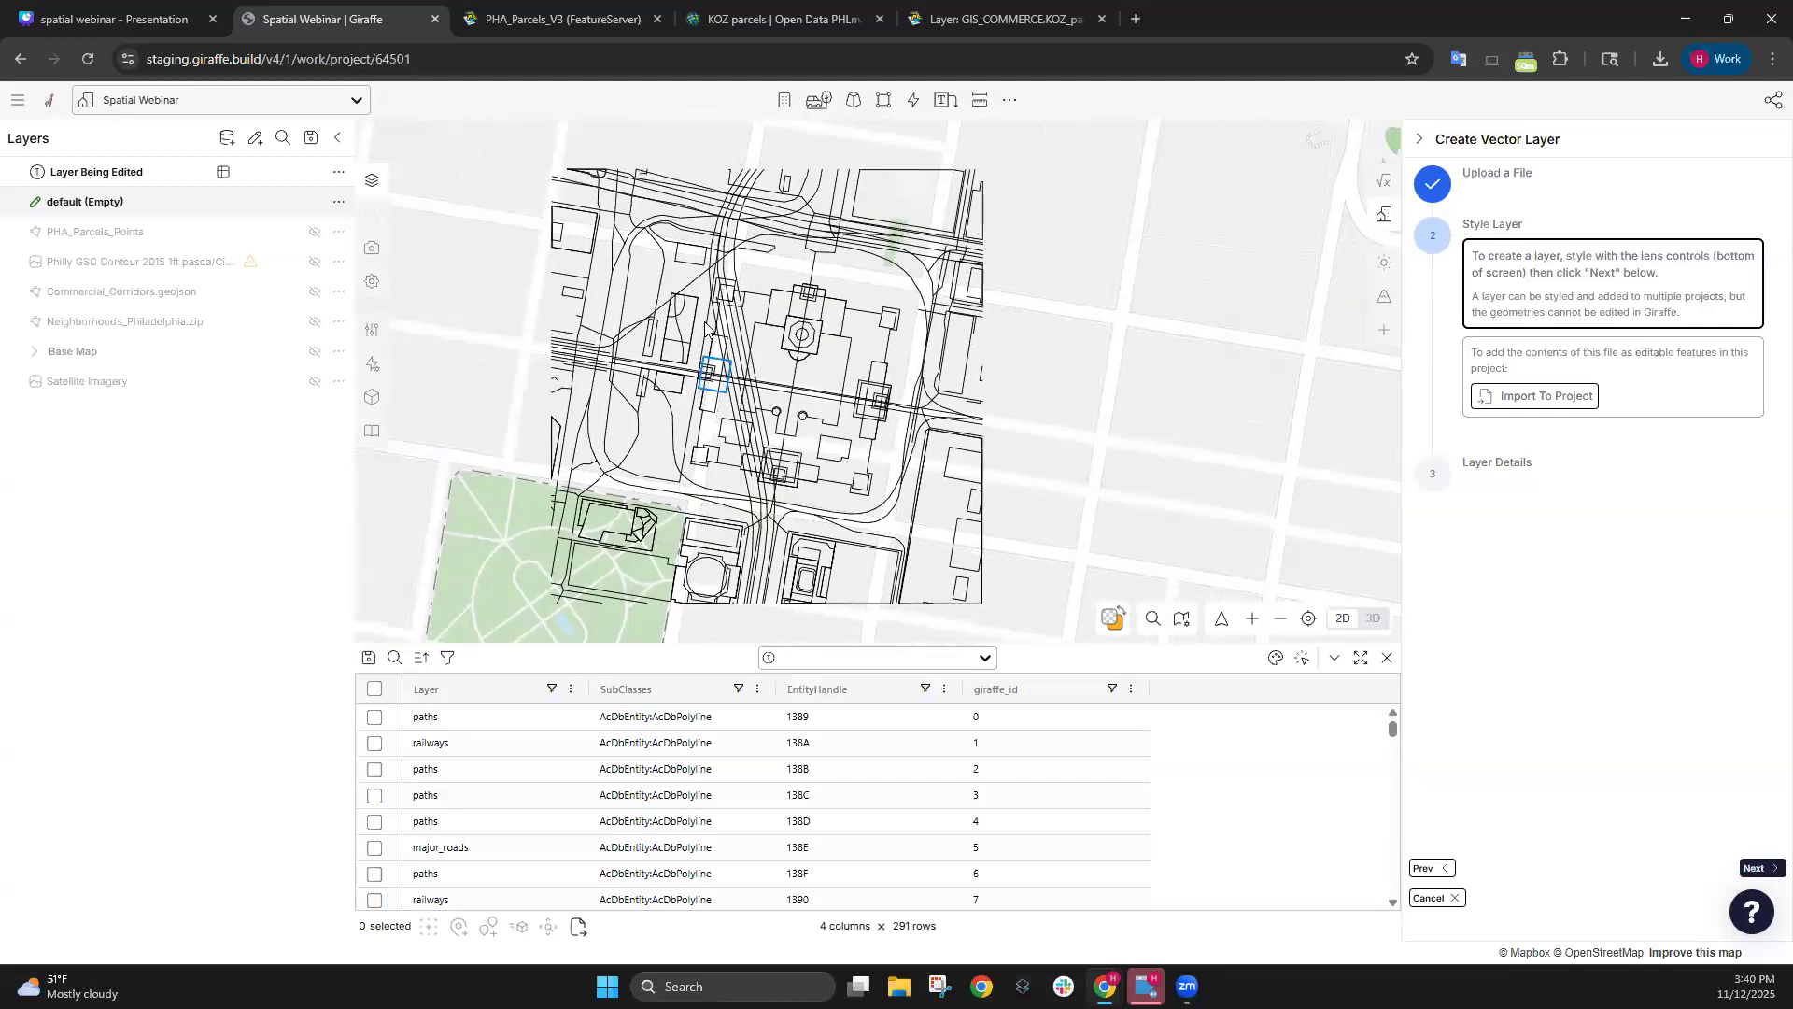
pyautogui.scroll(-2, 707, 327)
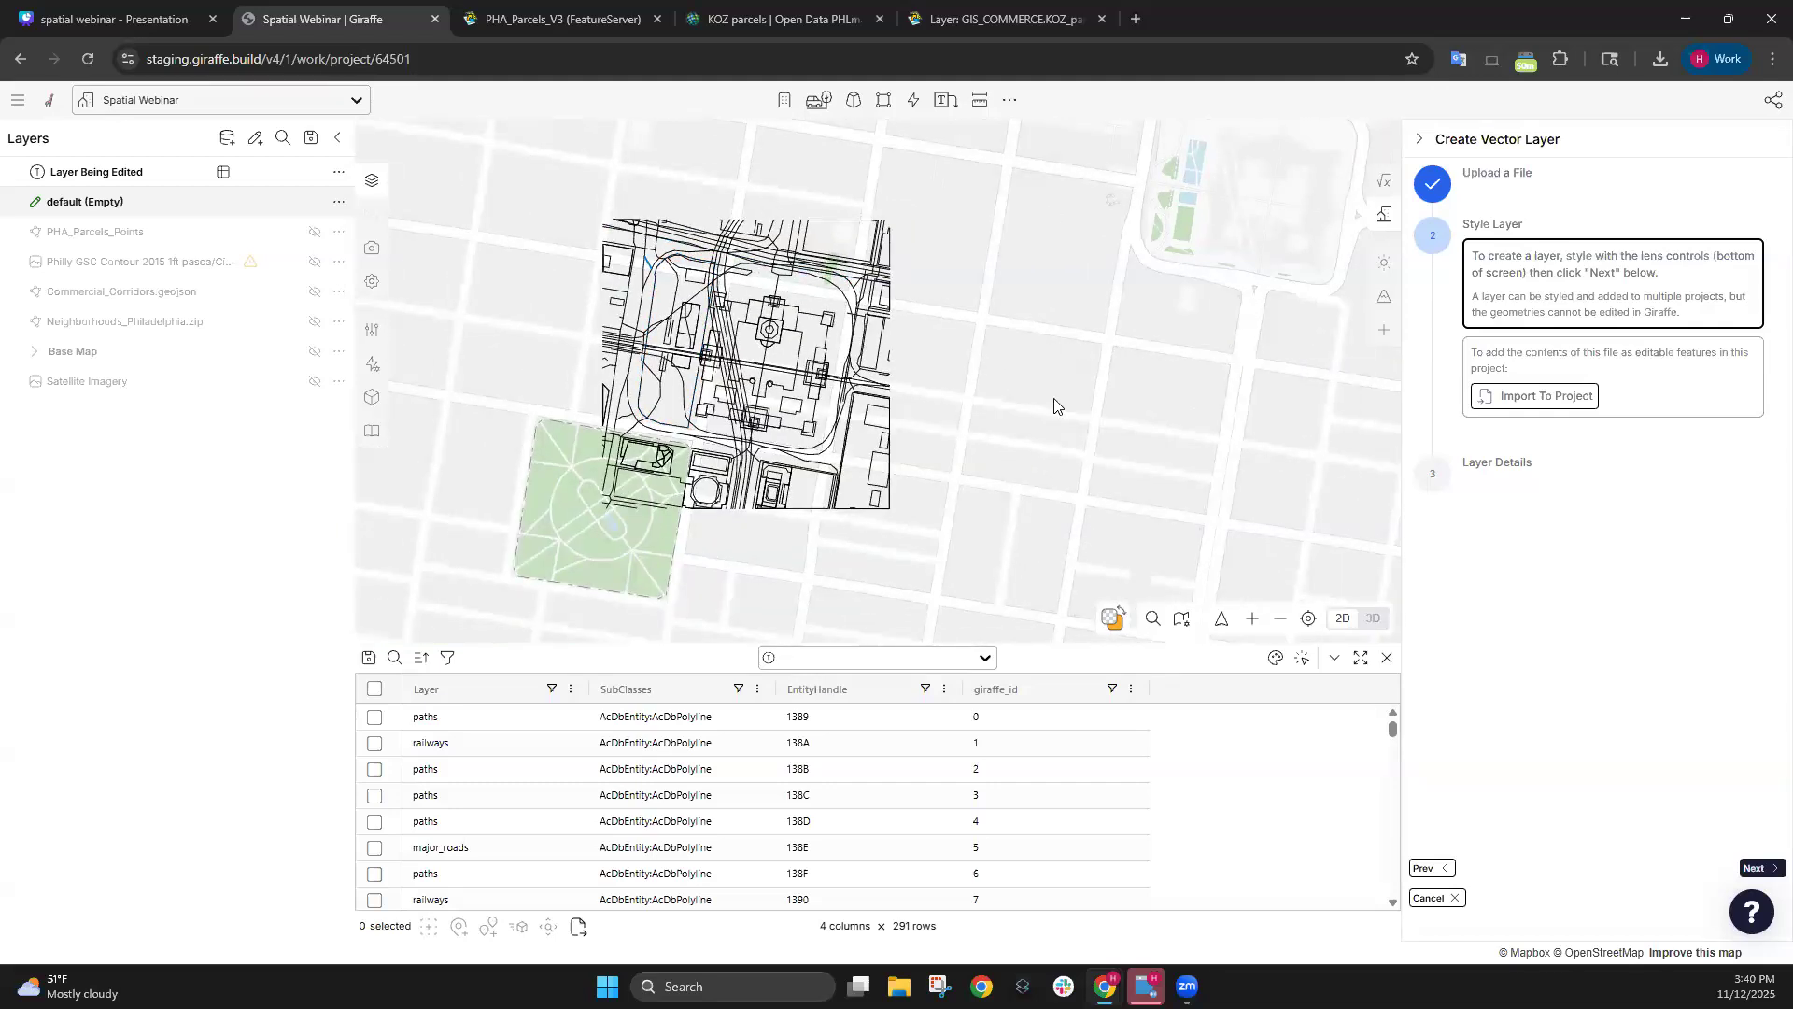
pyautogui.moveTo(1050, 443); pyautogui.dragTo(1068, 344)
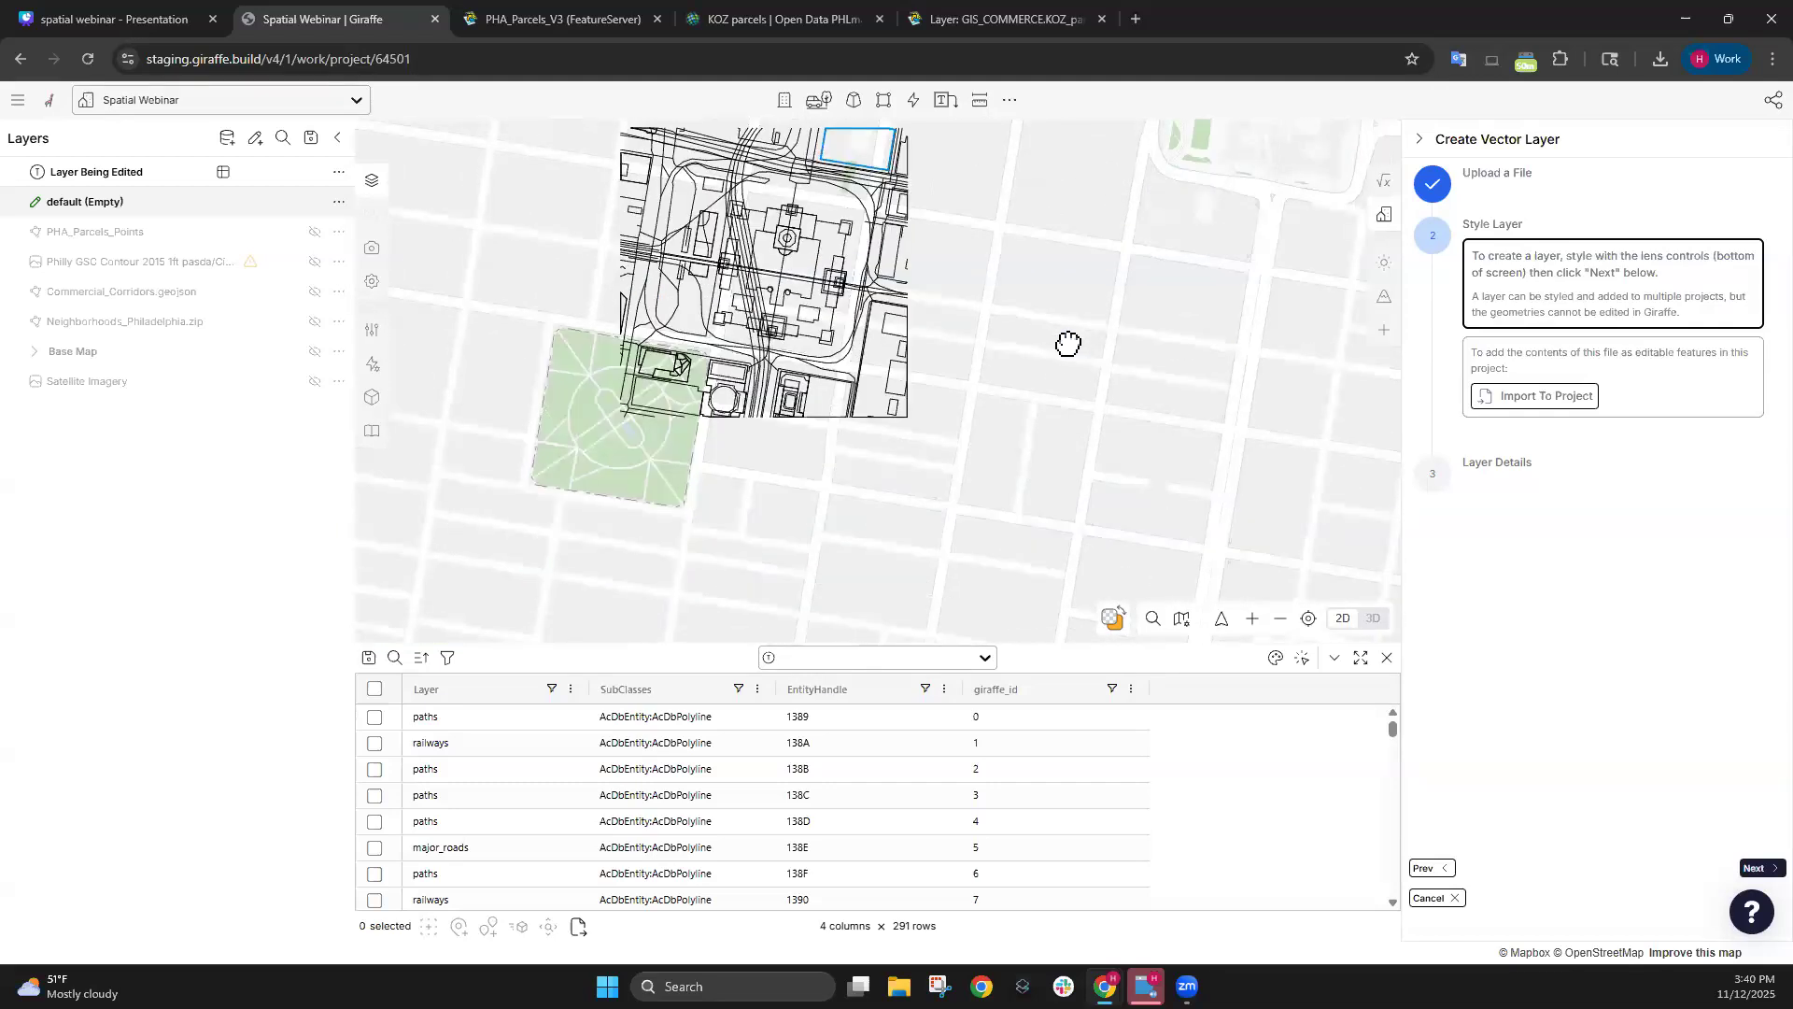
# Import the drawing's 291 features, select them all, and move them between two building corners.
pyautogui.click(1558, 398)
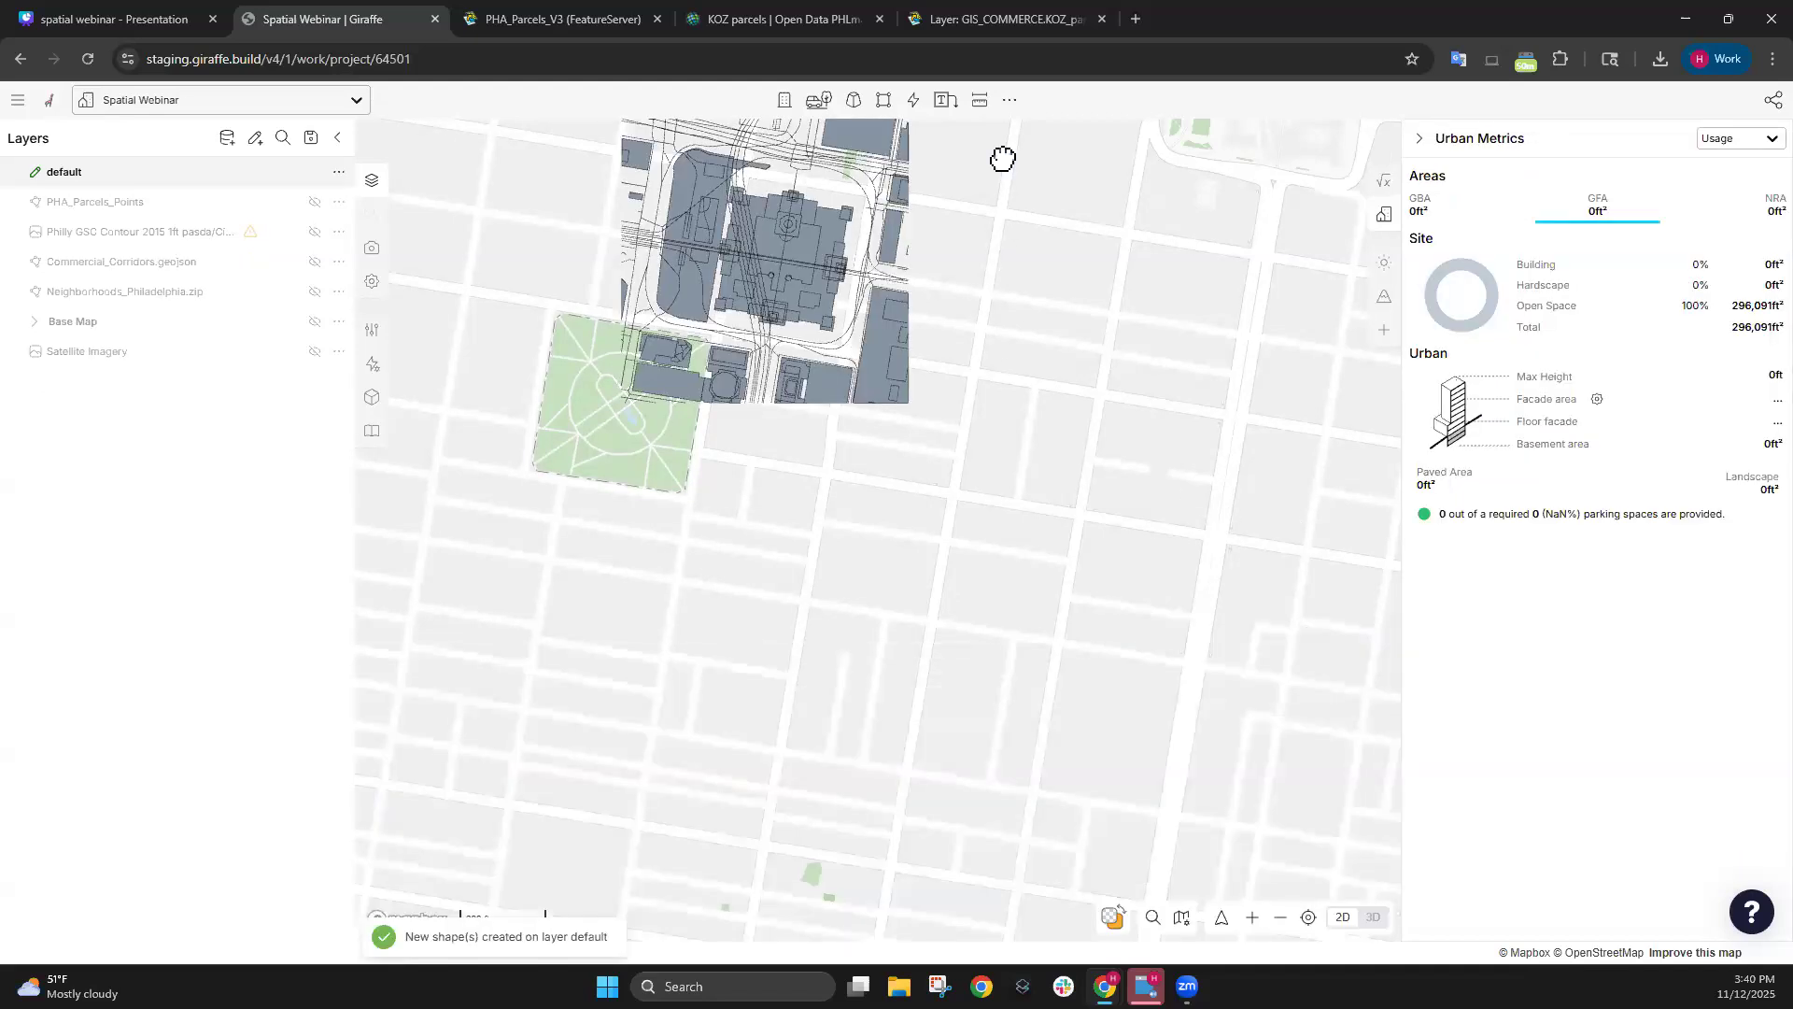
pyautogui.moveTo(531, 308)
pyautogui.mouseDown()
pyautogui.moveTo(1021, 685)
pyautogui.moveTo(1039, 719)
pyautogui.mouseUp()
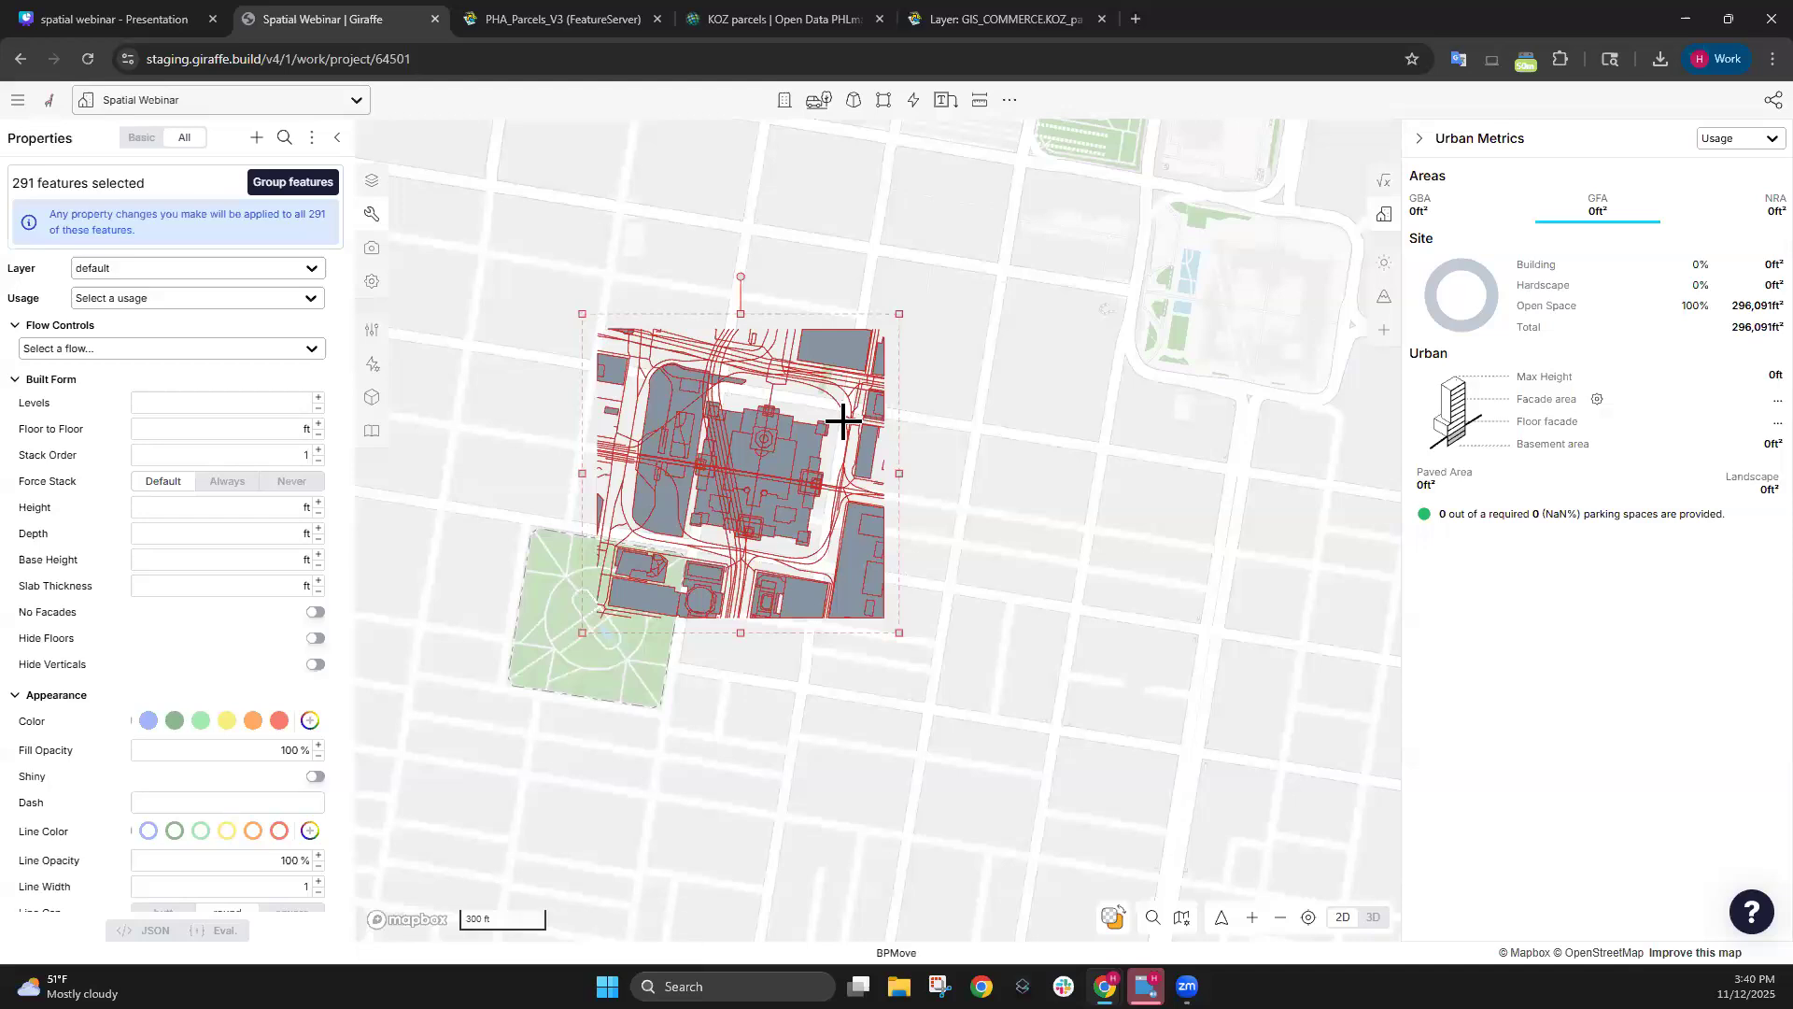
pyautogui.scroll(5, 832, 412)
pyautogui.scroll(-3, 690, 465)
pyautogui.click(740, 448)
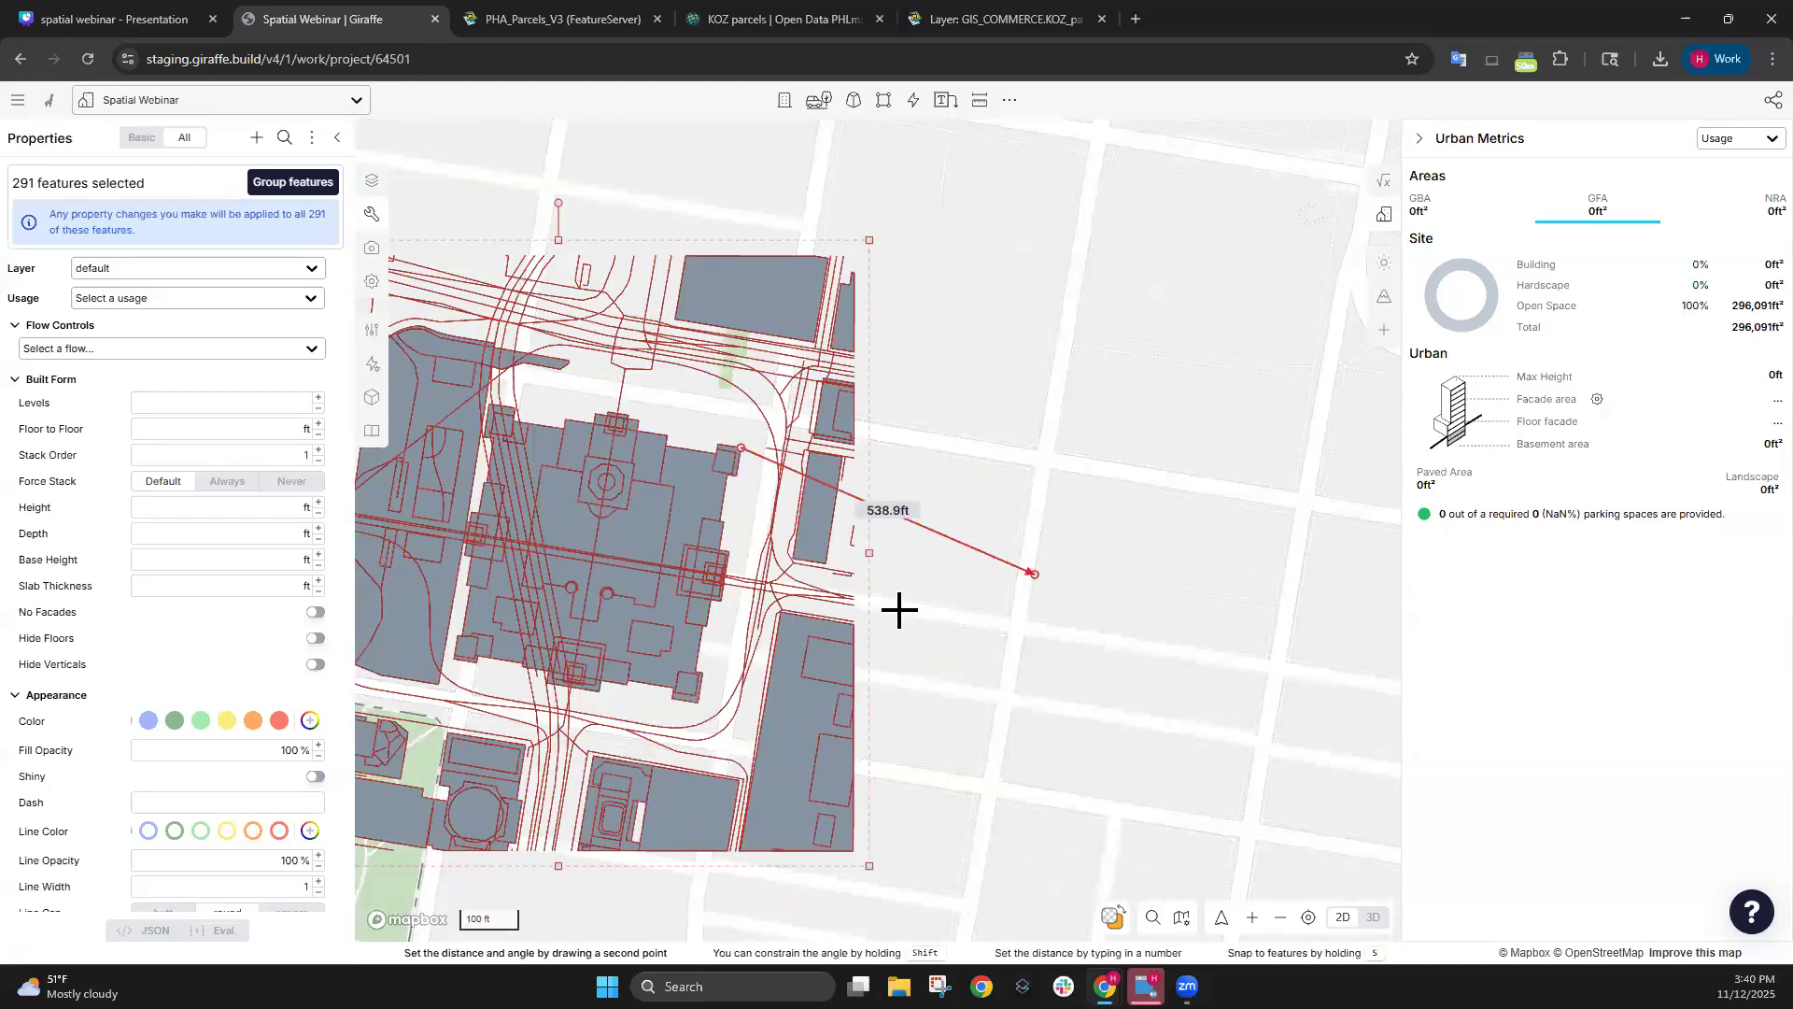
pyautogui.scroll(-3, 962, 561)
pyautogui.scroll(3, 1363, 383)
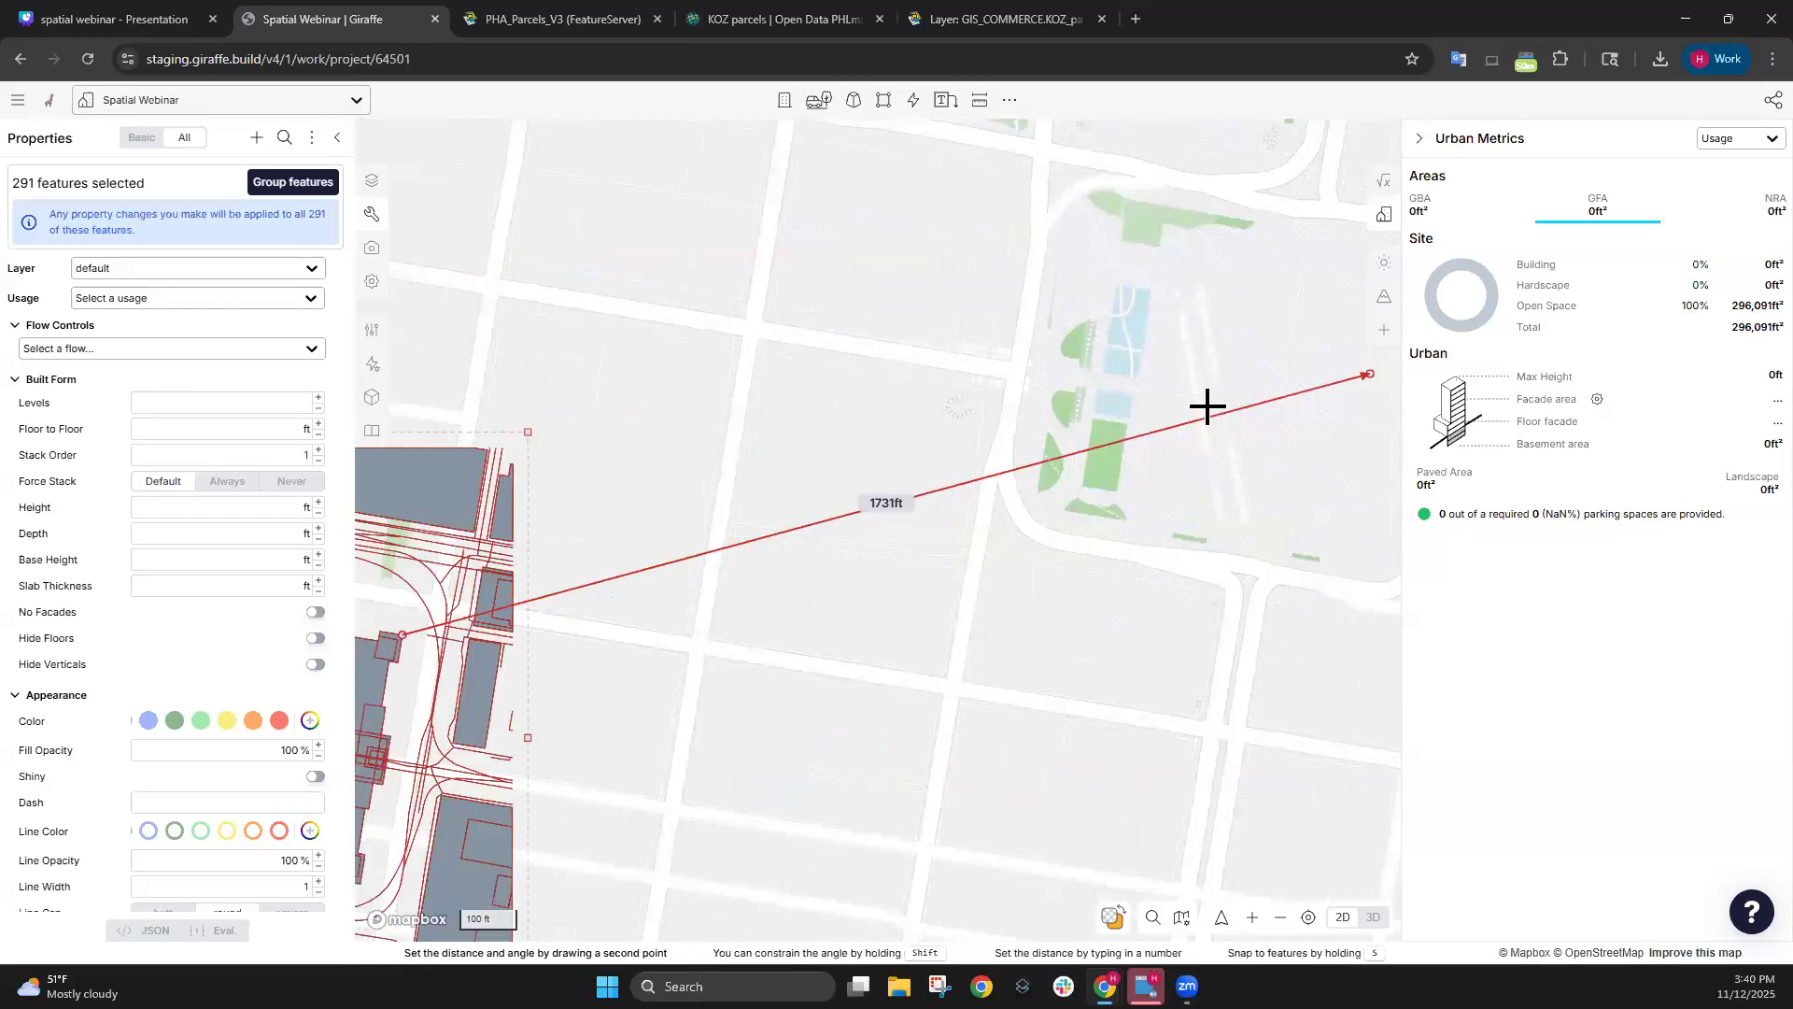
pyautogui.scroll(-3, 741, 528)
pyautogui.scroll(3, 1125, 405)
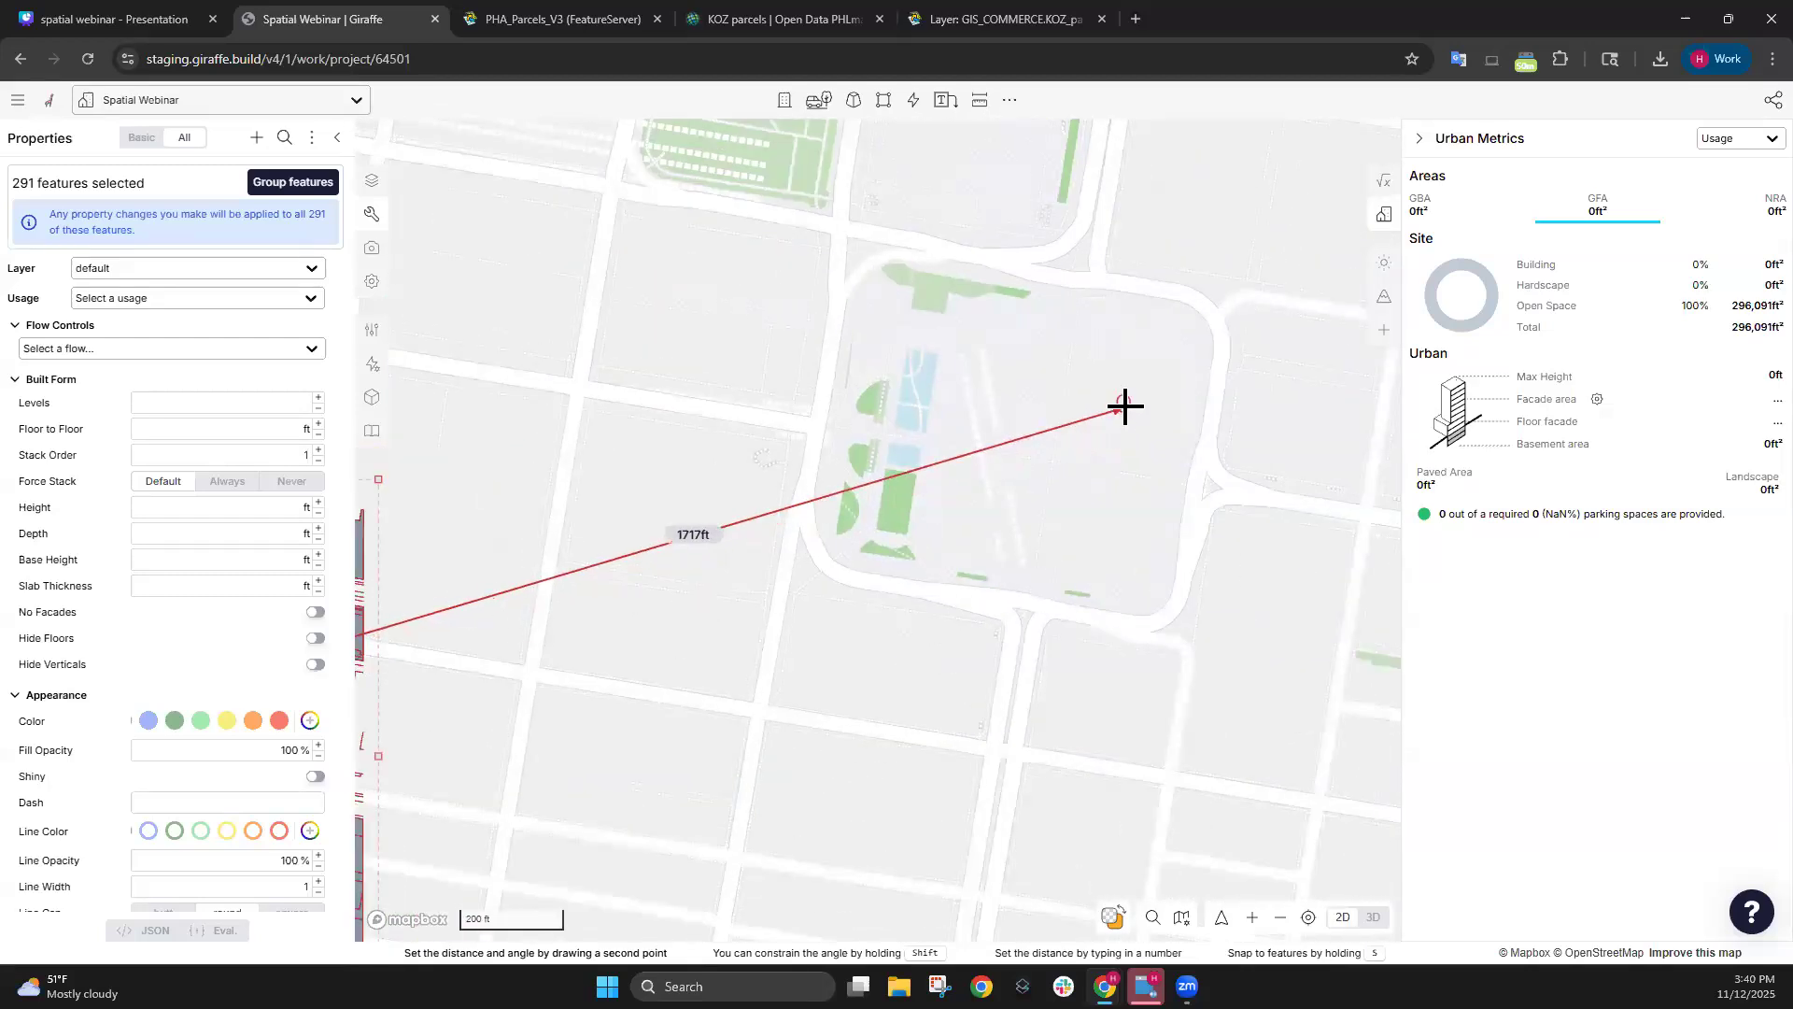
pyautogui.click(1125, 404)
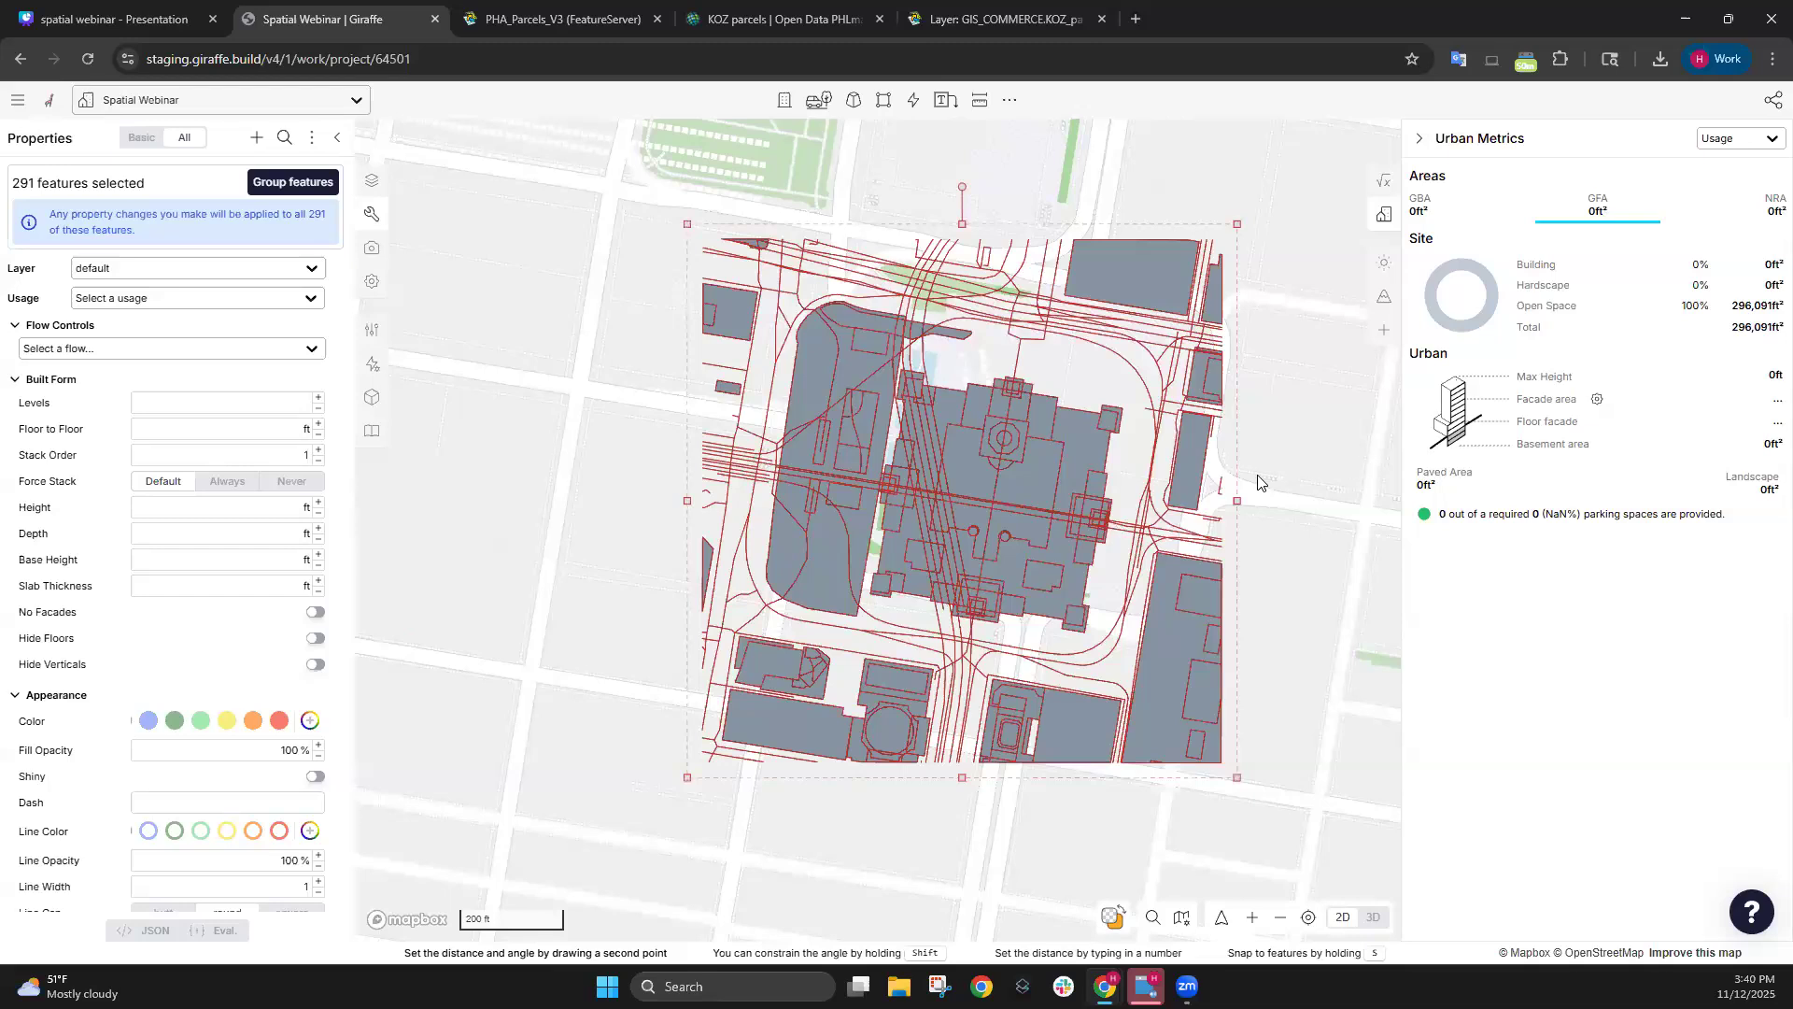
# Move the selected features again, nudging them up and right onto the basemap streets.
pyautogui.scroll(2, 1080, 532)
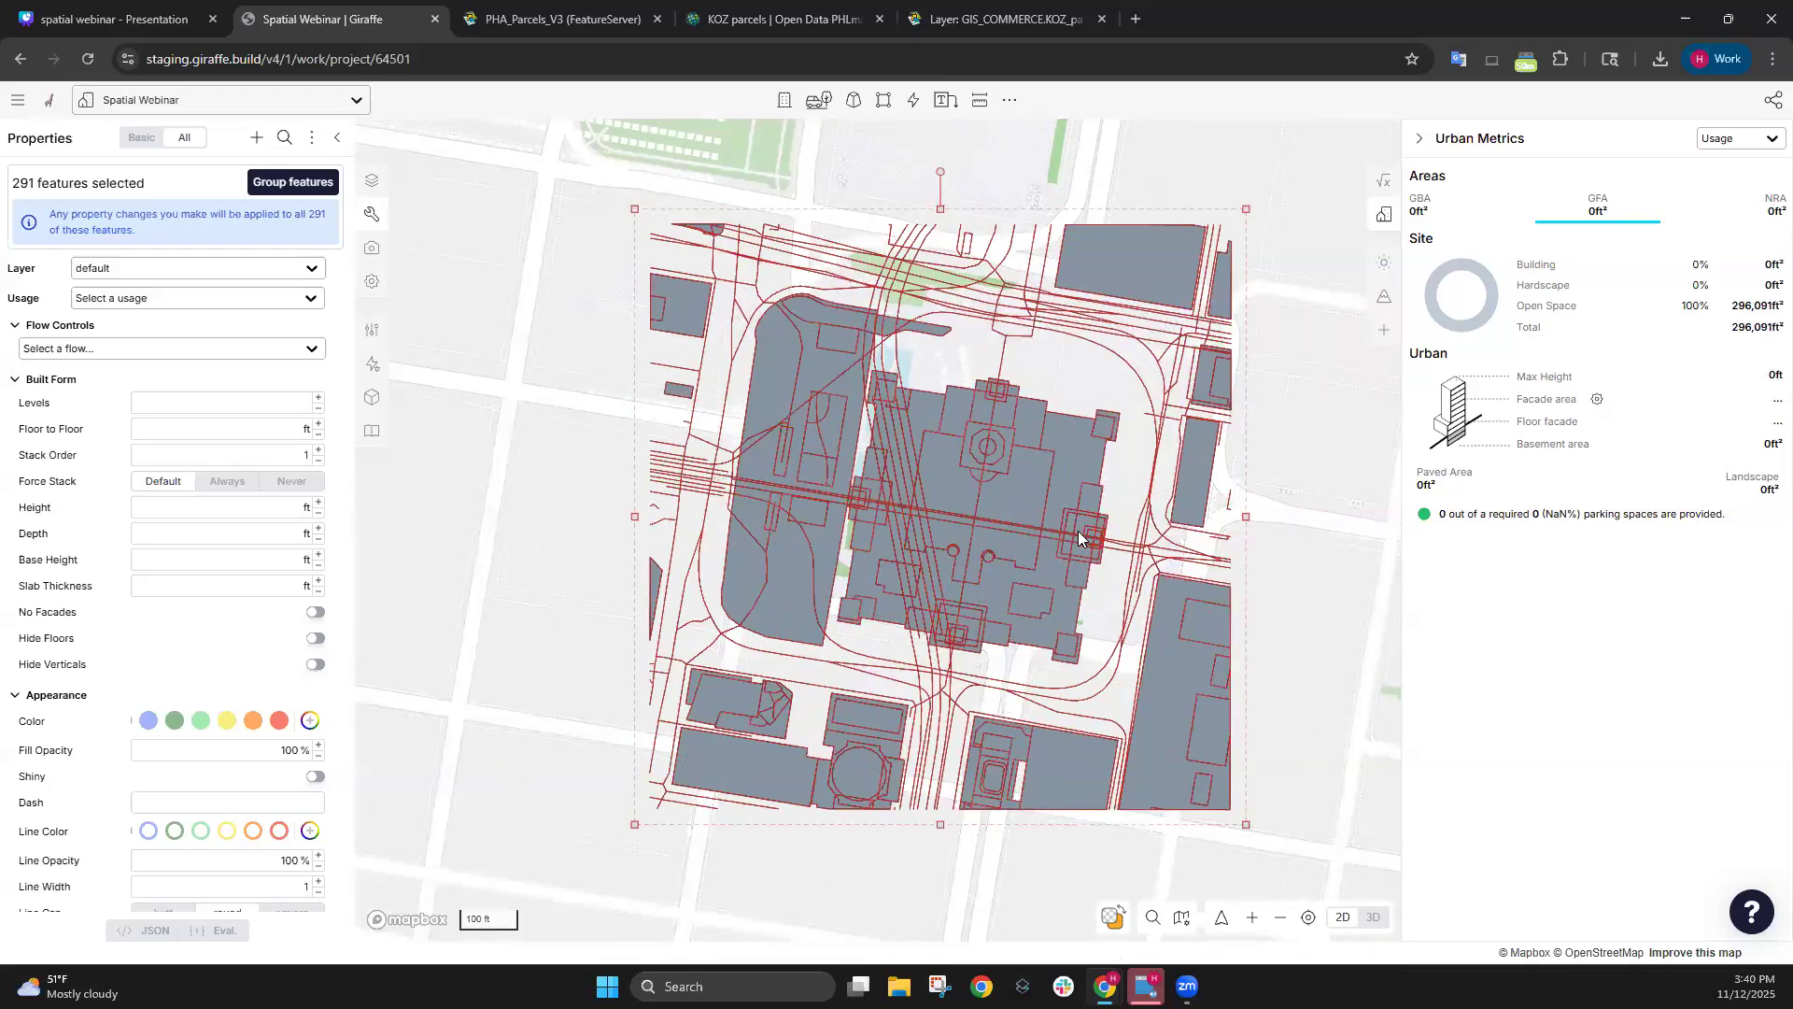
pyautogui.scroll(4, 1078, 530)
pyautogui.press('m')
pyautogui.click(1058, 532)
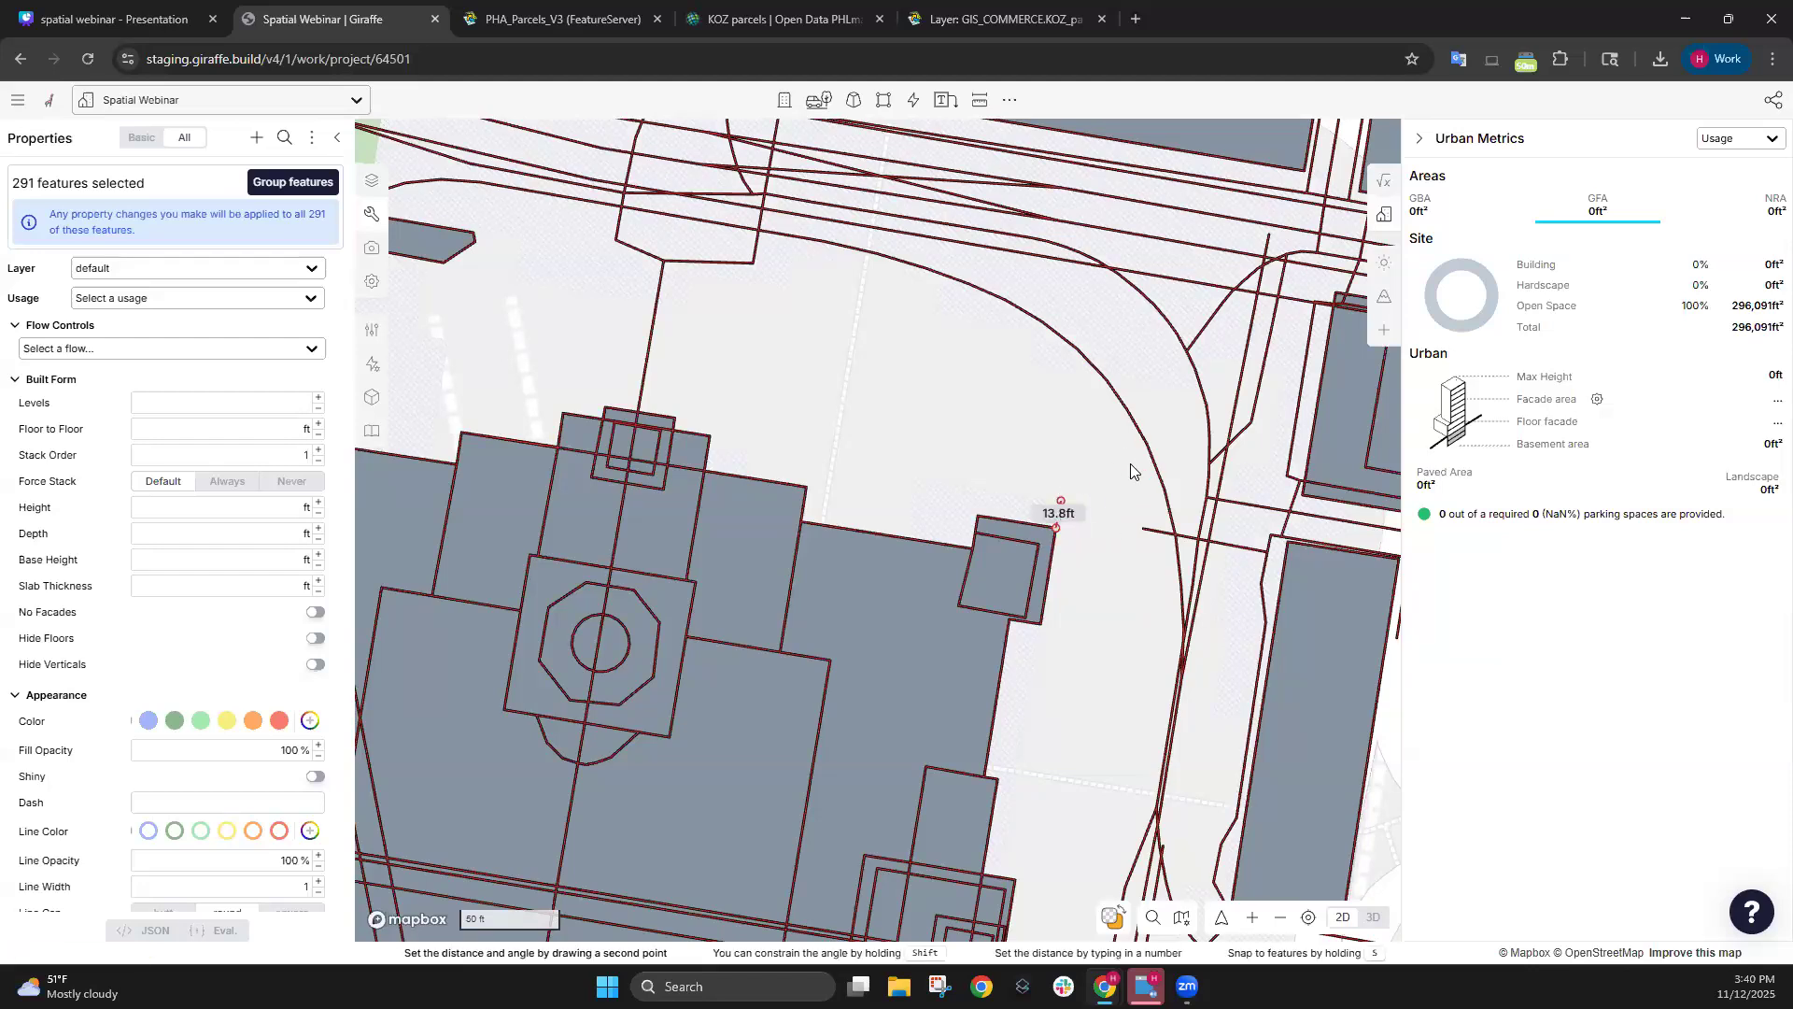
pyautogui.scroll(-2, 1041, 320)
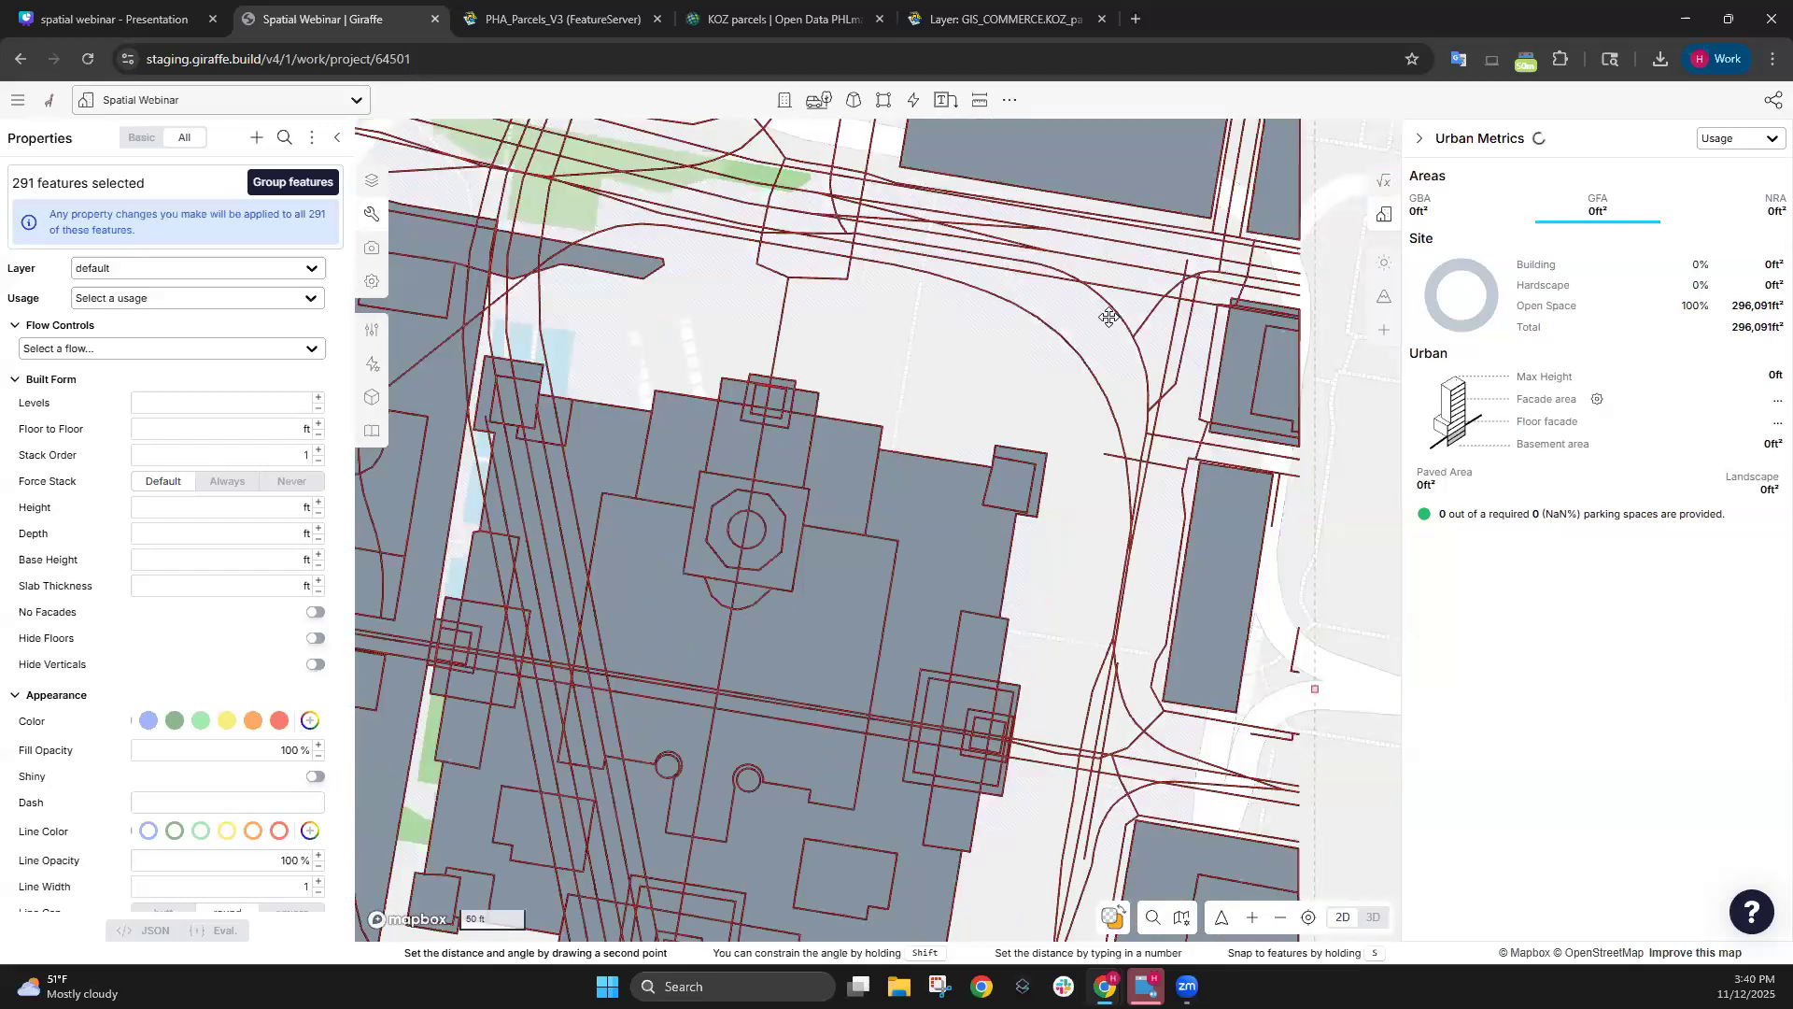
pyautogui.scroll(-8, 1109, 316)
pyautogui.scroll(4, 1038, 359)
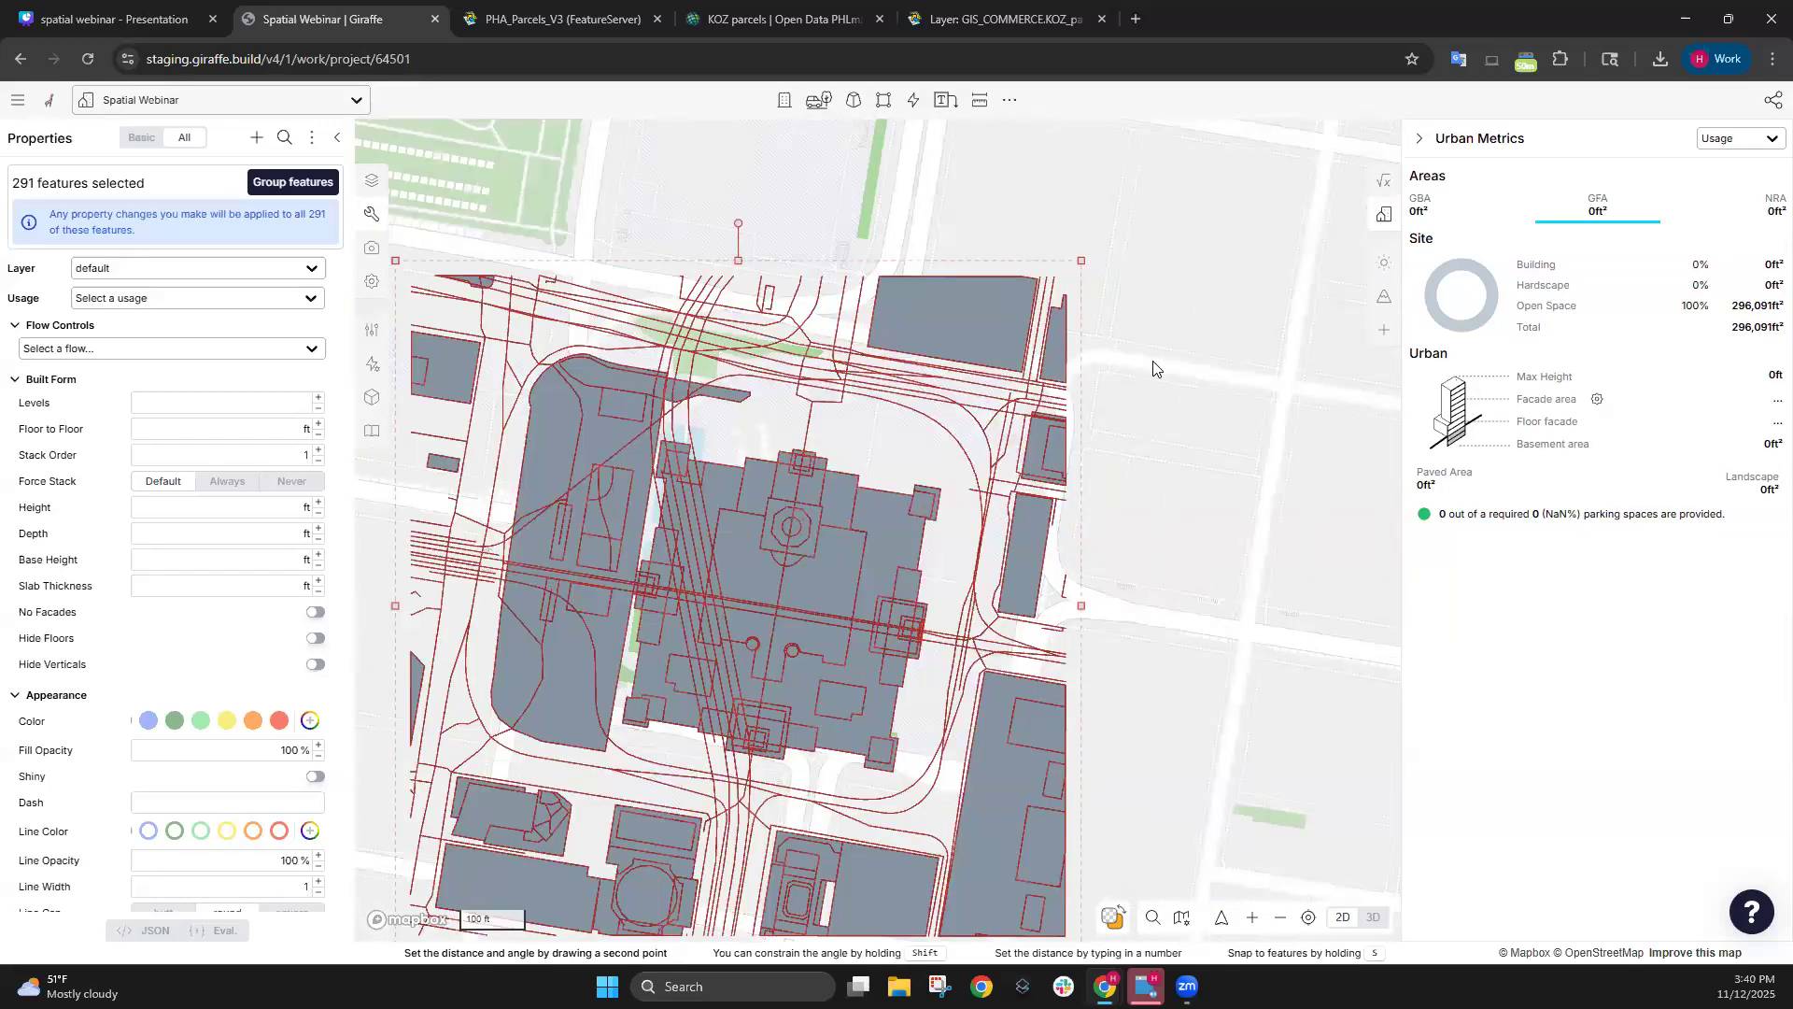
pyautogui.scroll(2, 934, 626)
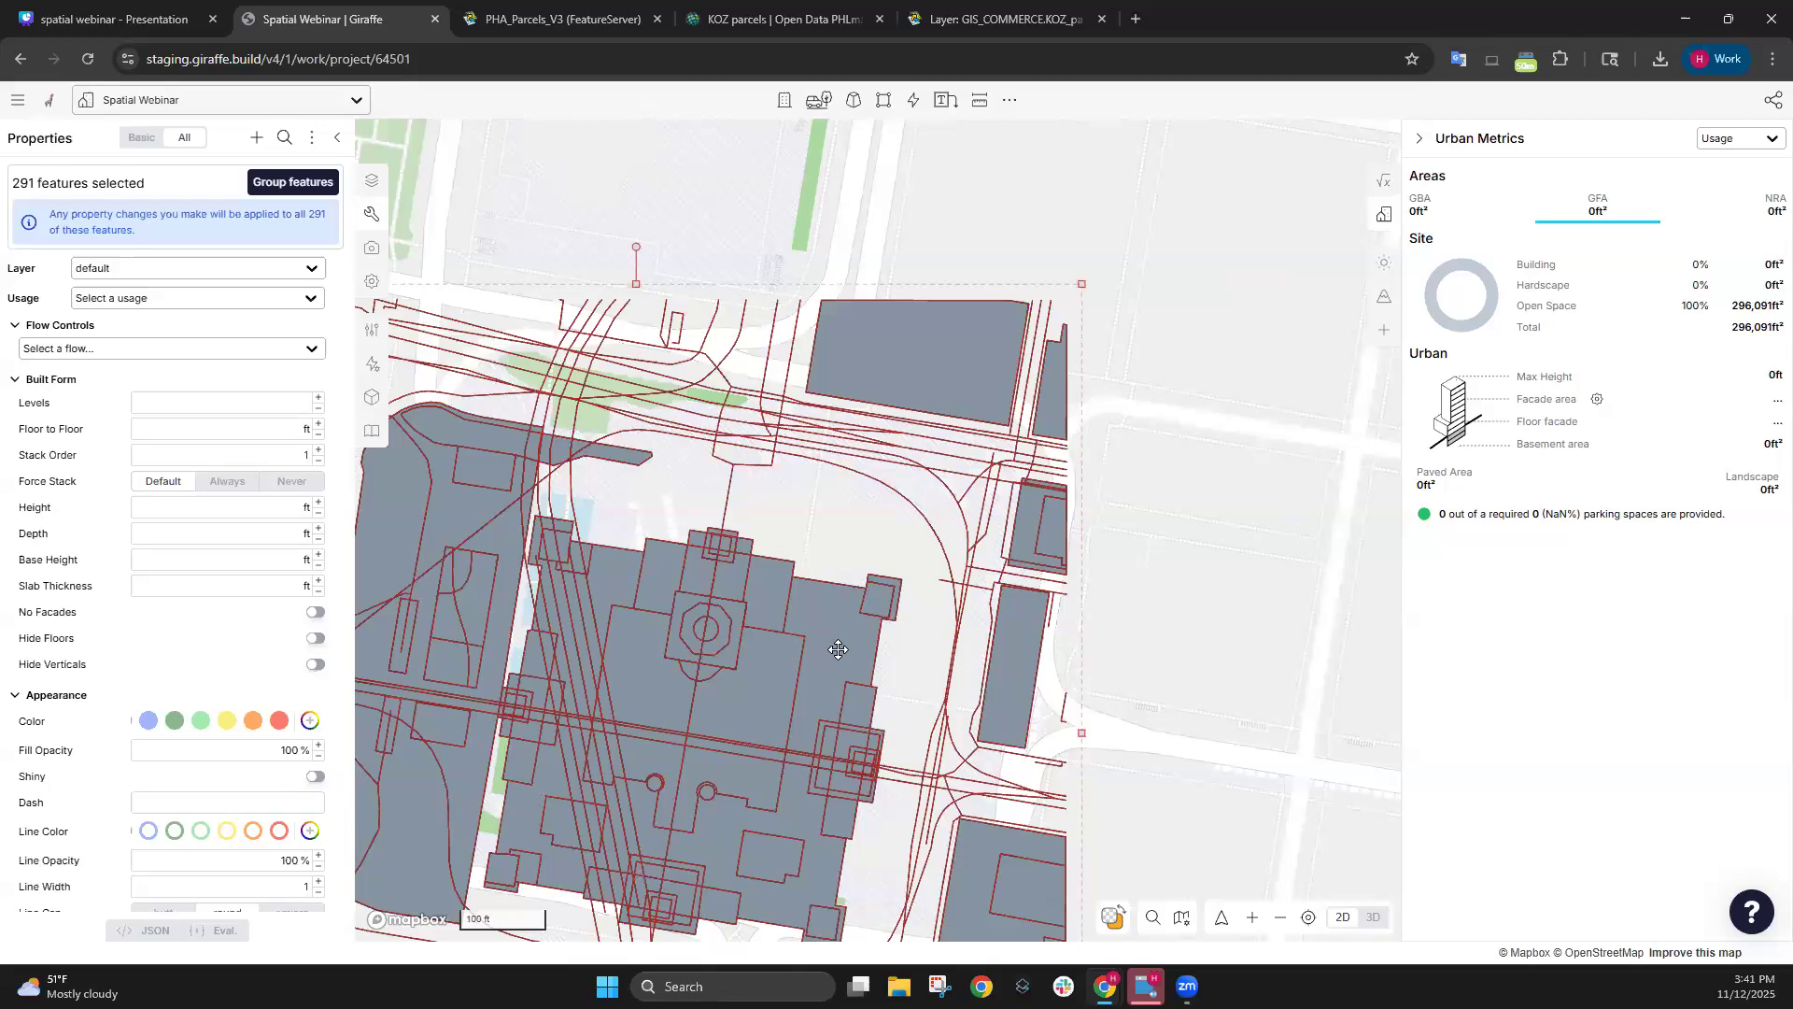
pyautogui.scroll(-1, 1186, 271)
pyautogui.moveTo(896, 542); pyautogui.dragTo(963, 490)
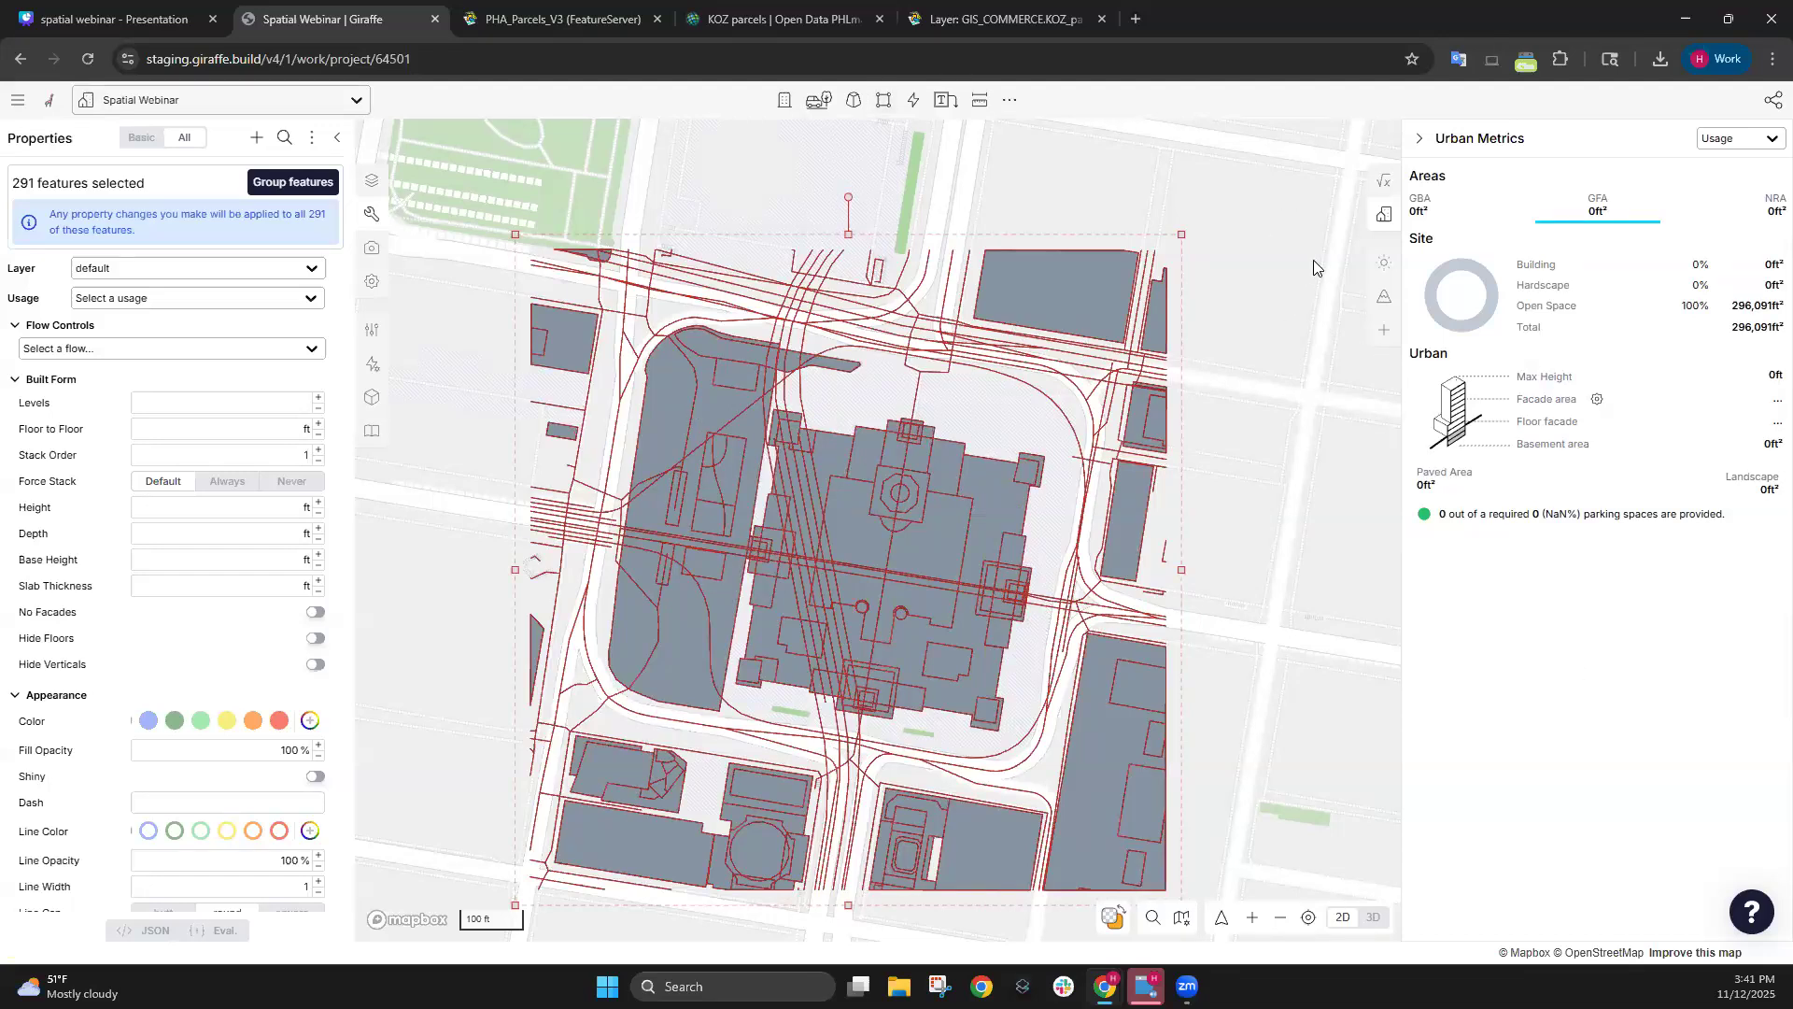
# Deselect the drawing's features and review their placement on the map.
pyautogui.click(1274, 243)
pyautogui.moveTo(1274, 243); pyautogui.dragTo(1144, 211)
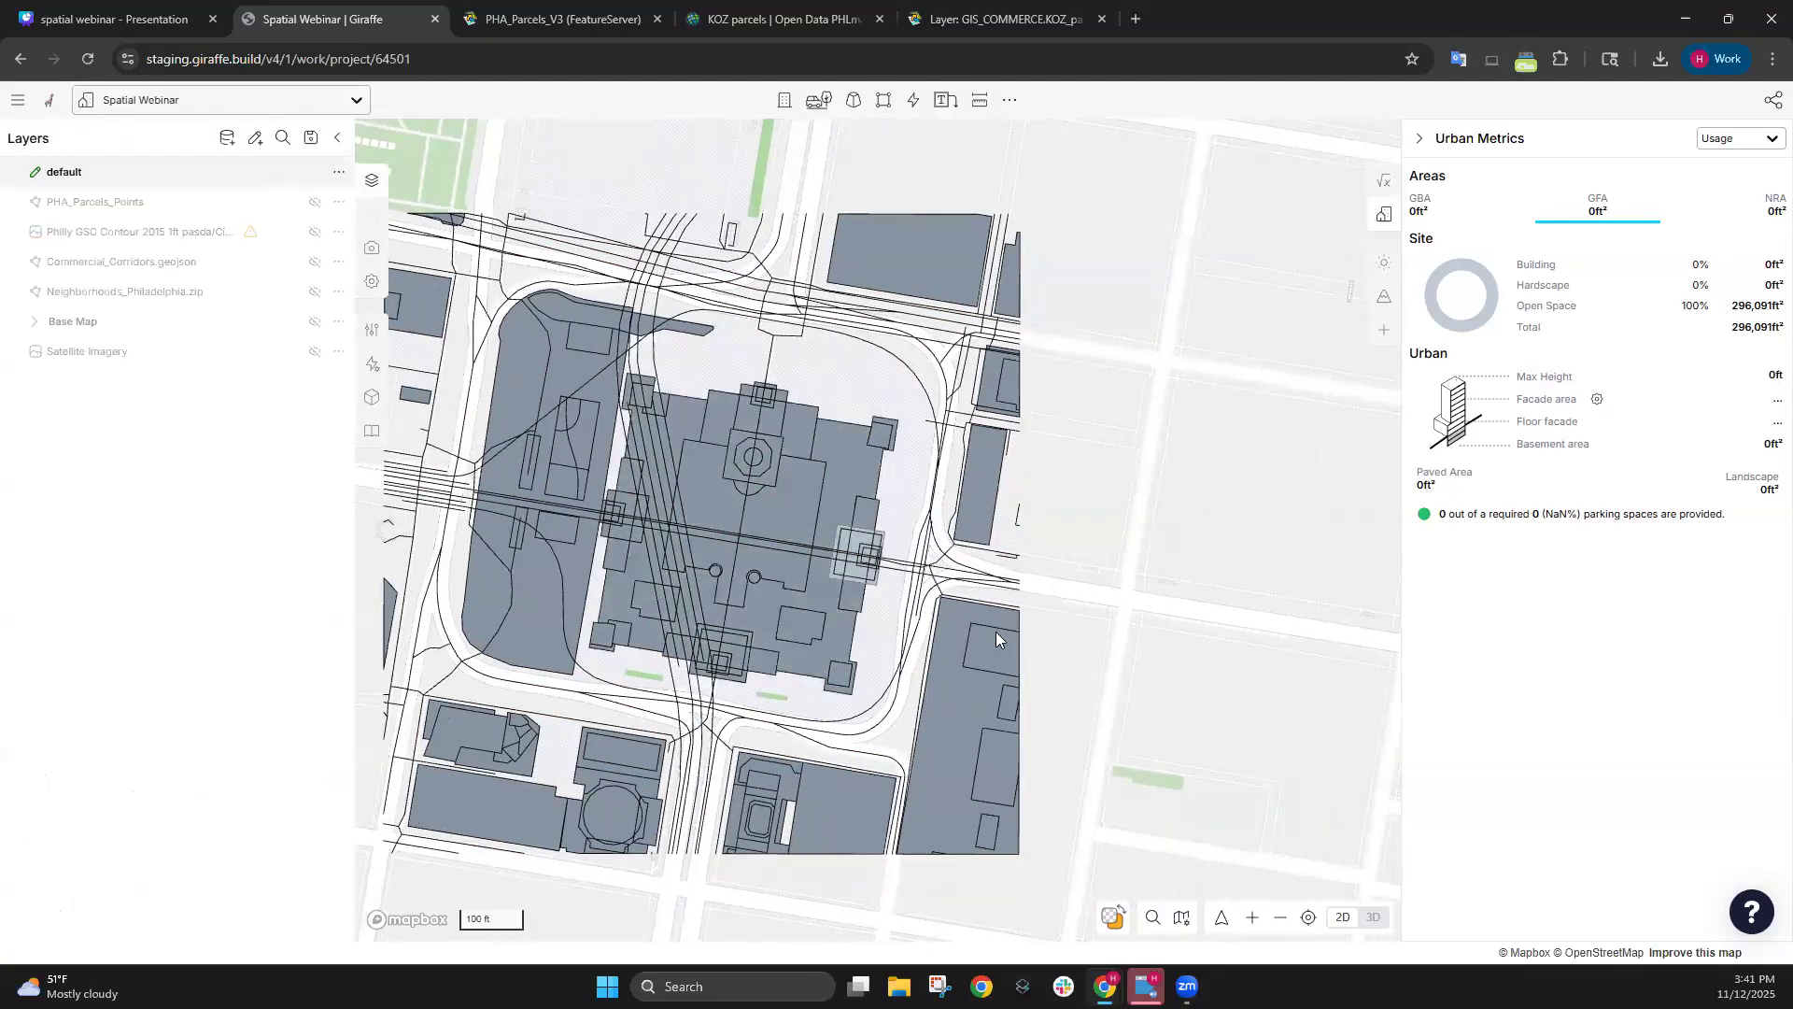
pyautogui.scroll(-5, 1092, 378)
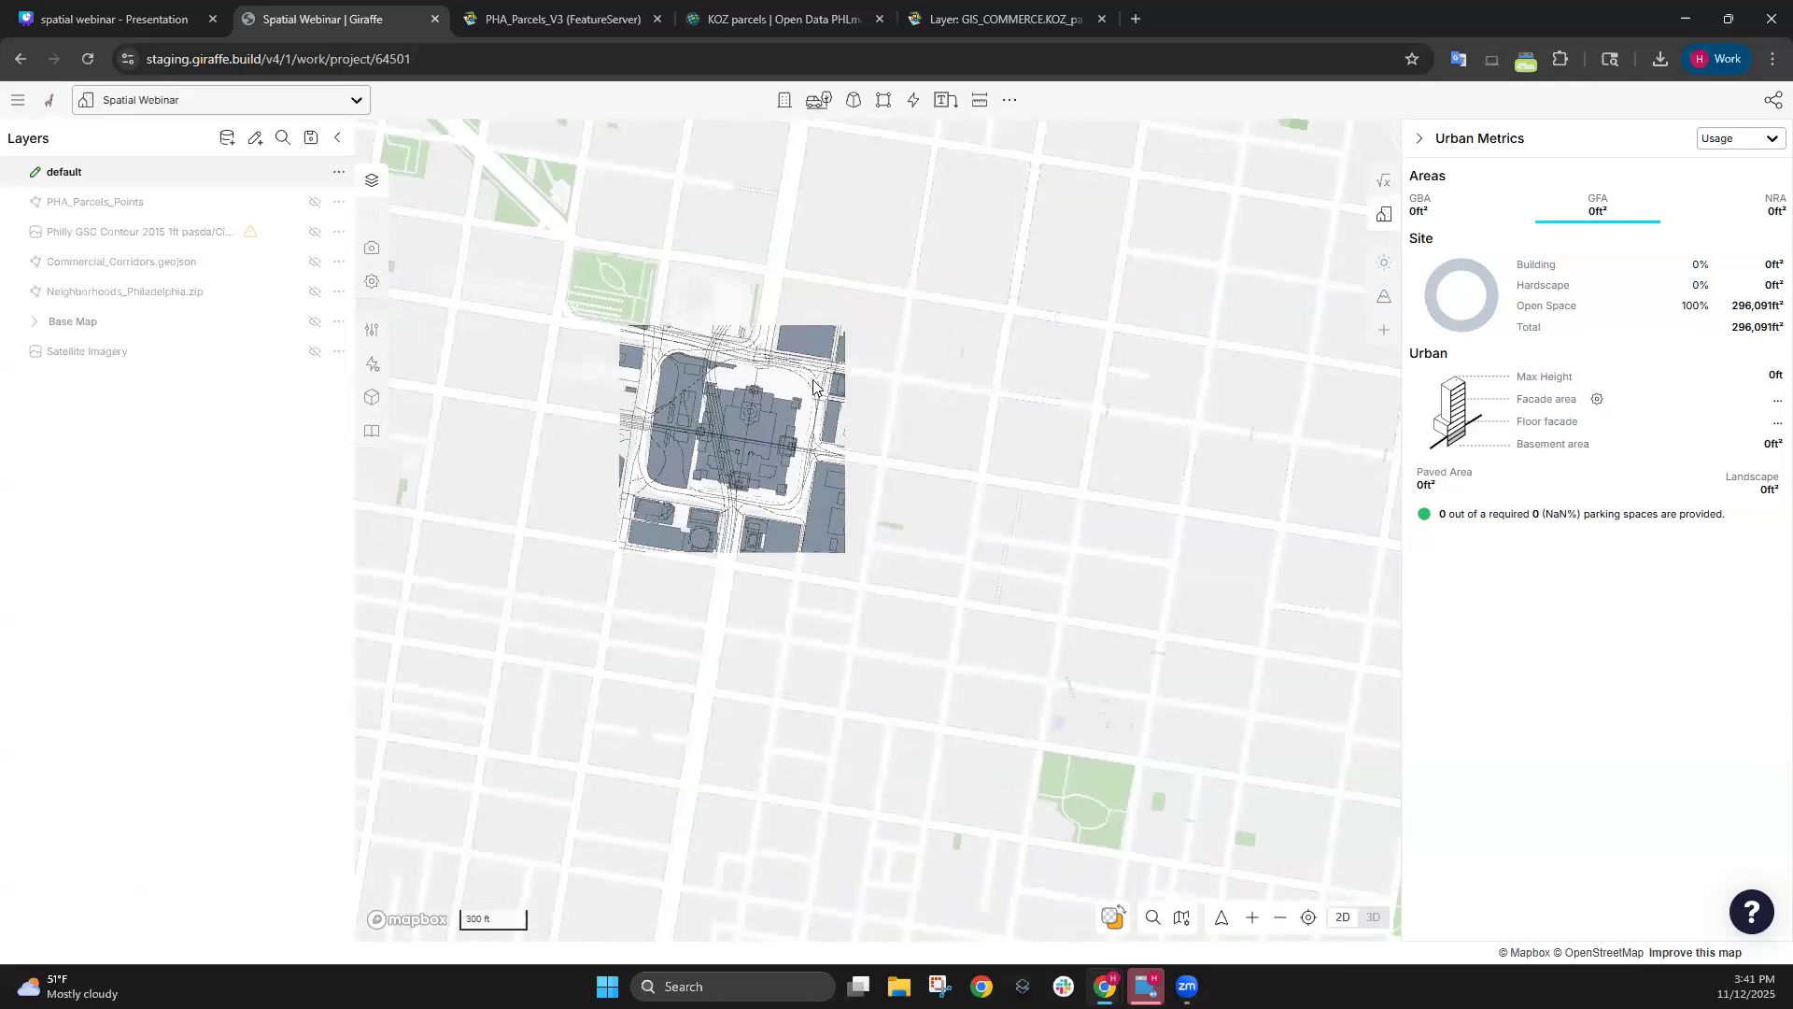
pyautogui.scroll(5, 682, 428)
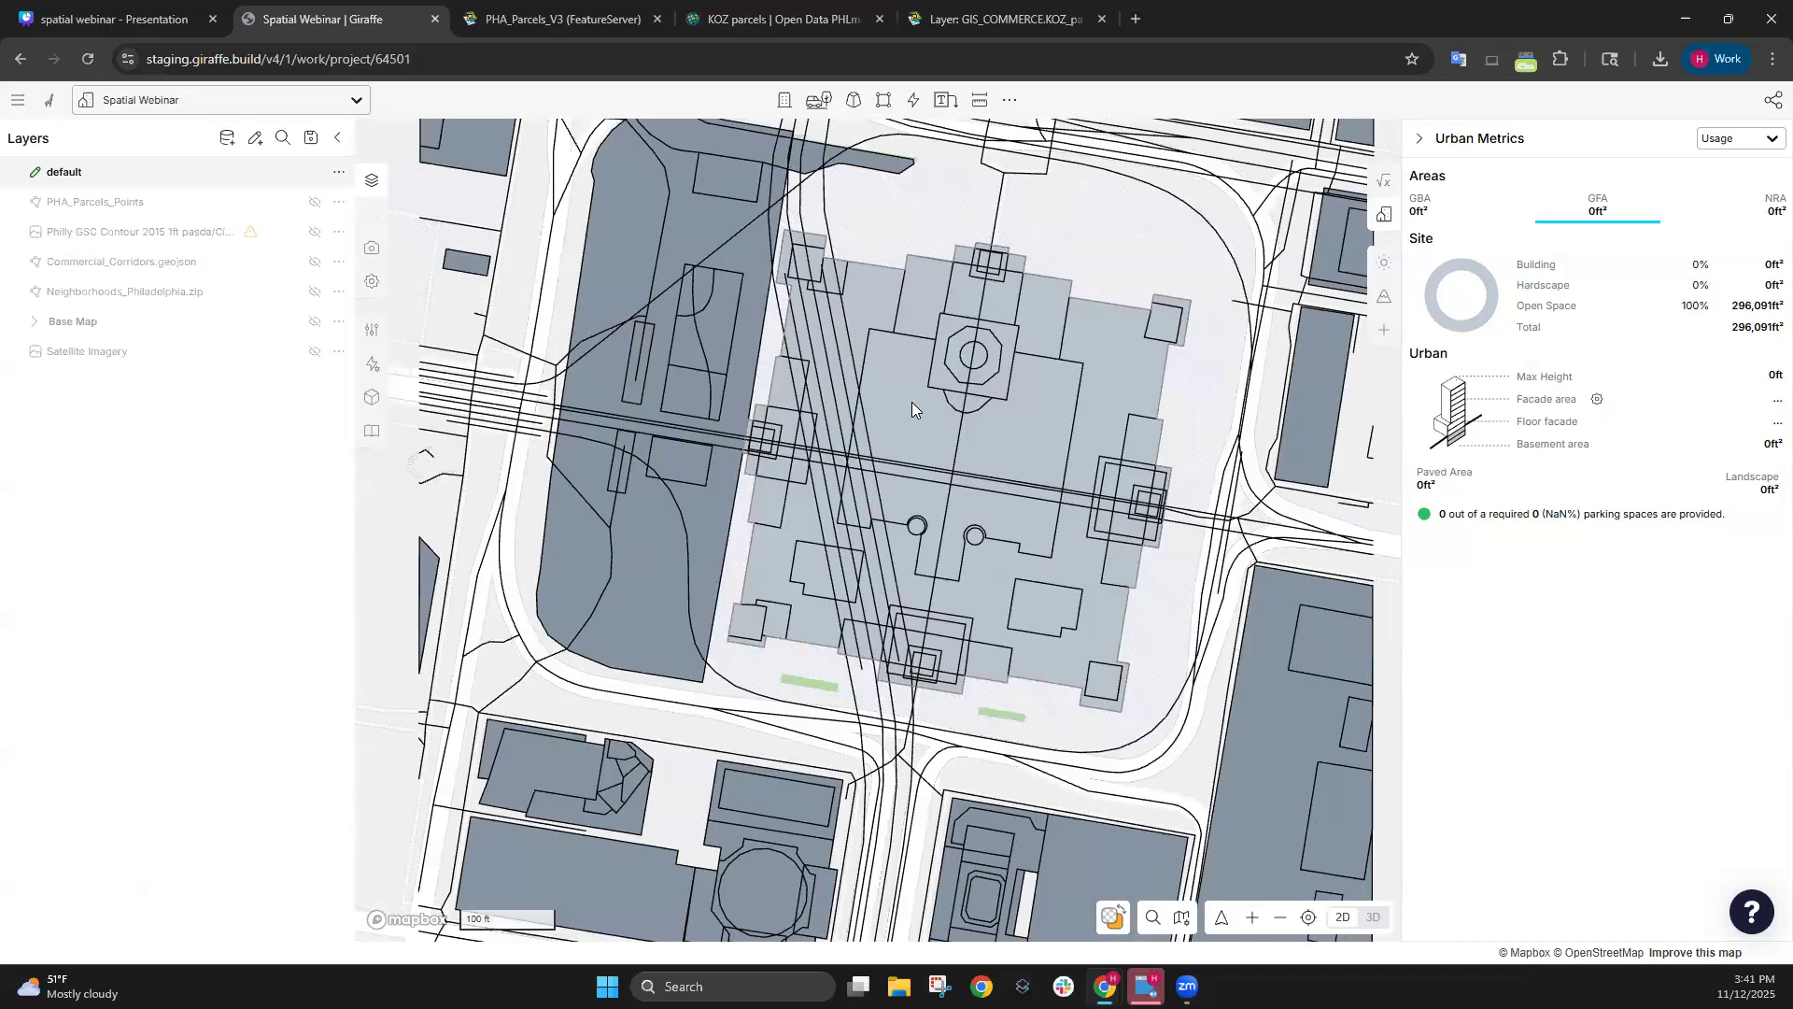
pyautogui.scroll(-3, 915, 406)
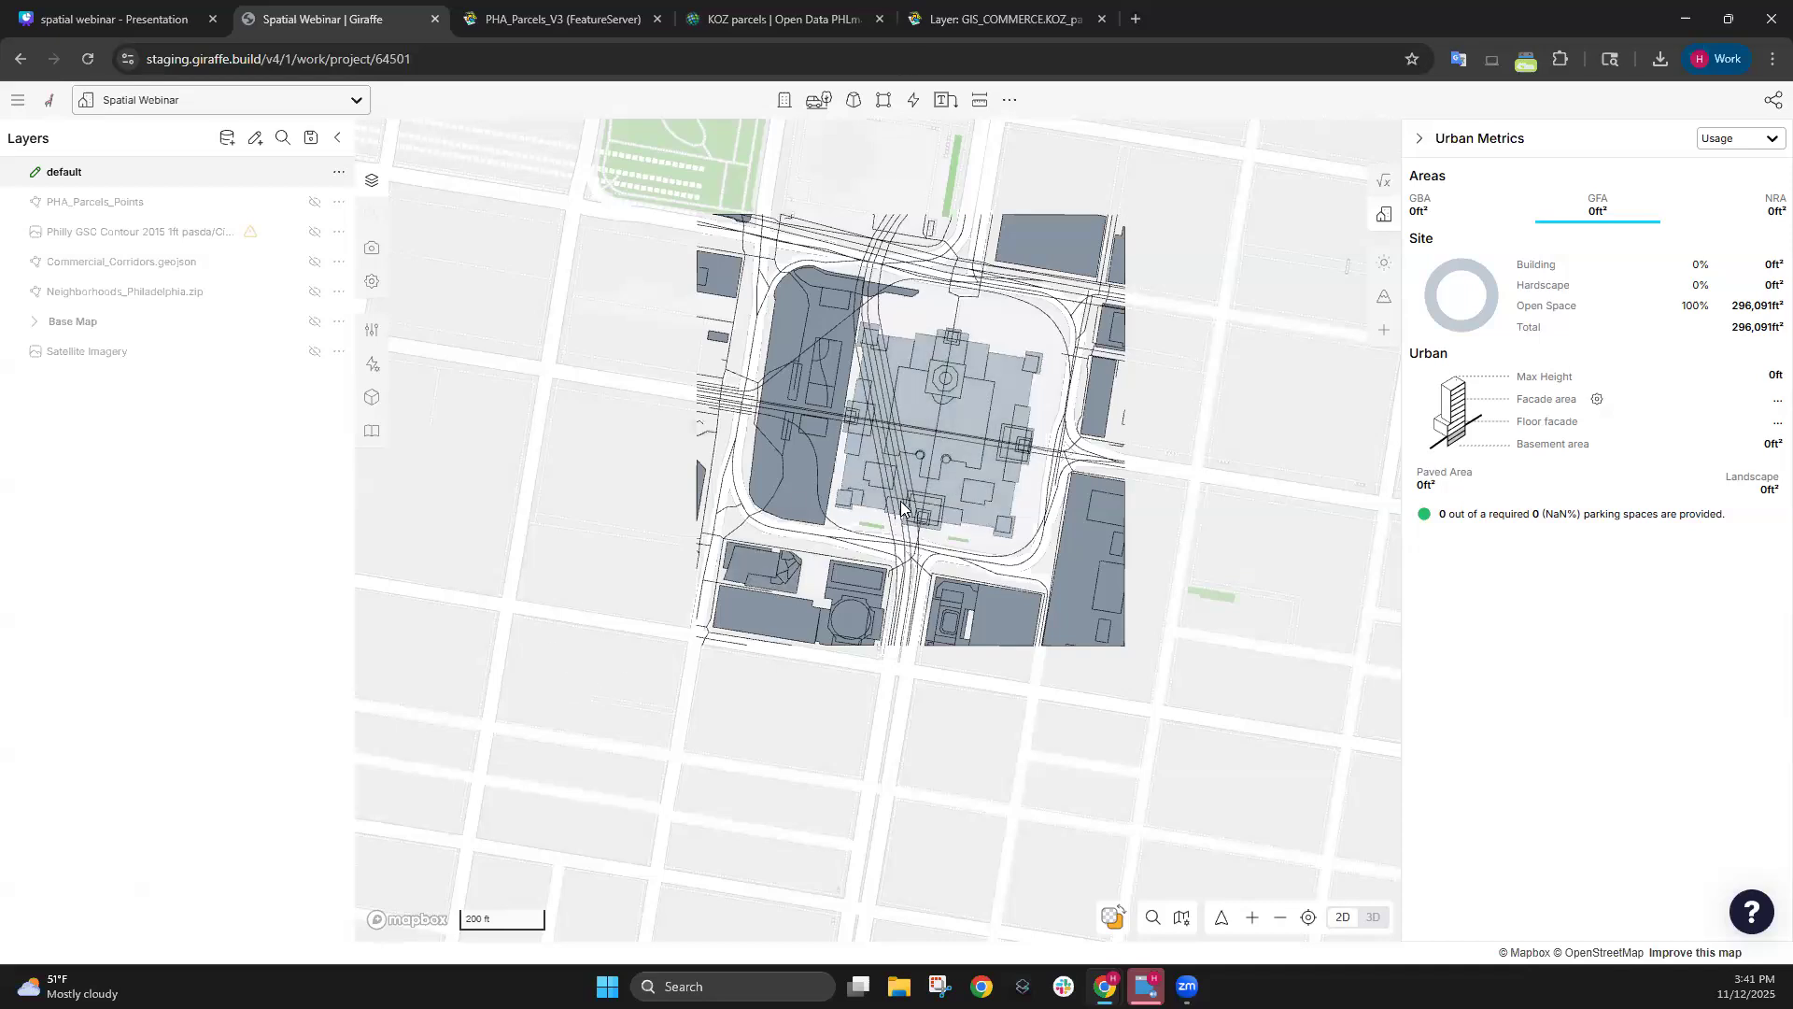
pyautogui.moveTo(1205, 224); pyautogui.dragTo(1130, 287)
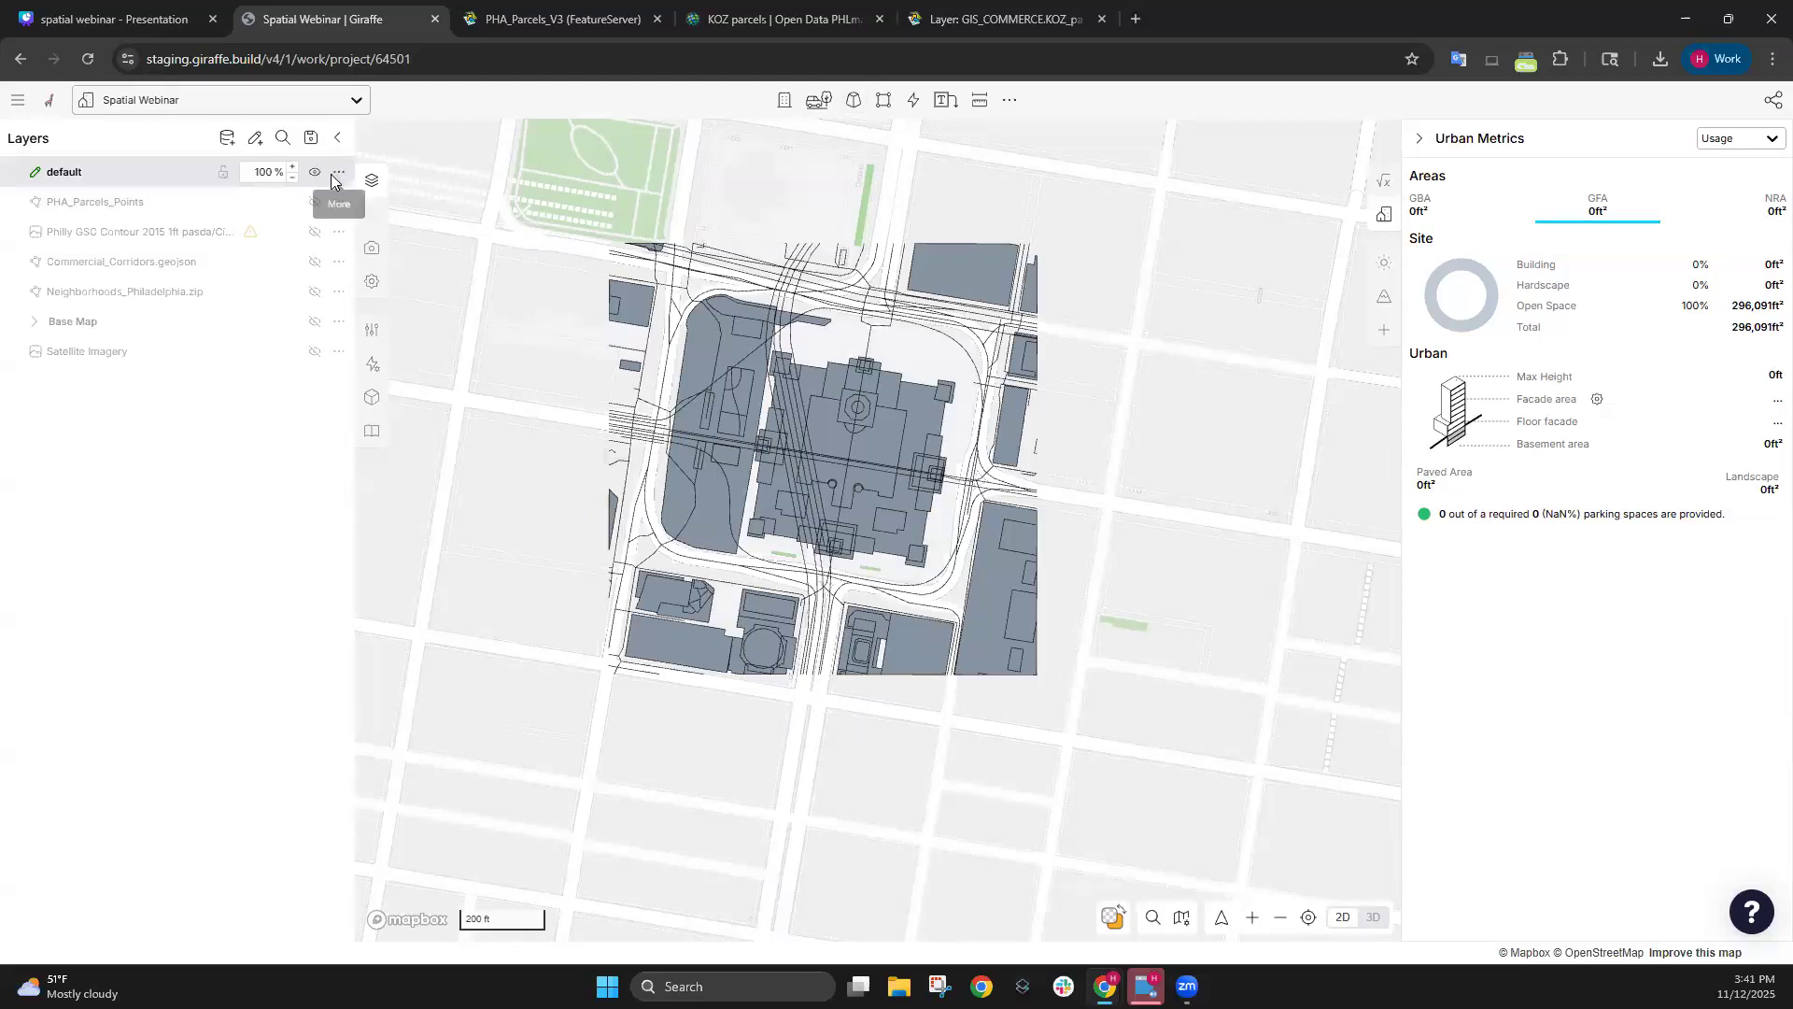
# Add an empty layer named New Layer above the default layer.
pyautogui.click(254, 138)
pyautogui.press('Return')
pyautogui.moveTo(871, 448); pyautogui.dragTo(801, 525)
pyautogui.moveTo(831, 517); pyautogui.dragTo(848, 418)
pyautogui.moveTo(680, 322); pyautogui.dragTo(675, 366)
pyautogui.moveTo(1072, 506); pyautogui.dragTo(1126, 467)
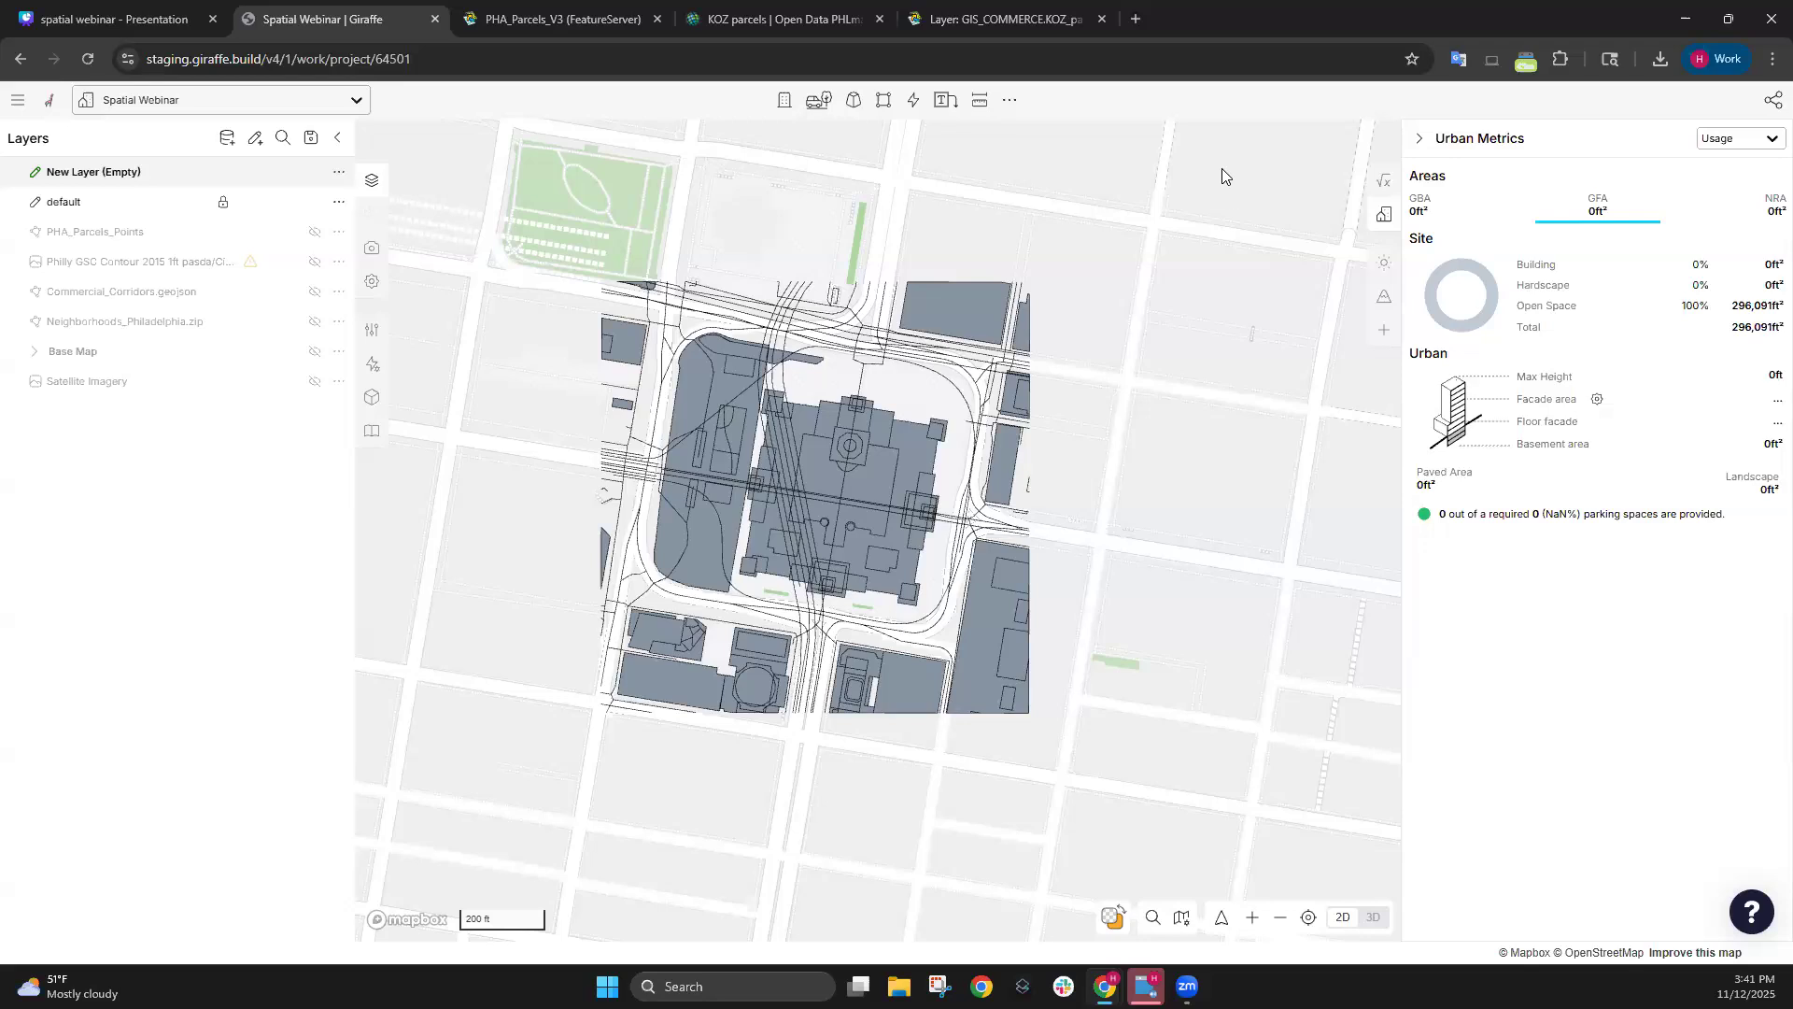
pyautogui.moveTo(1191, 224); pyautogui.dragTo(1189, 226)
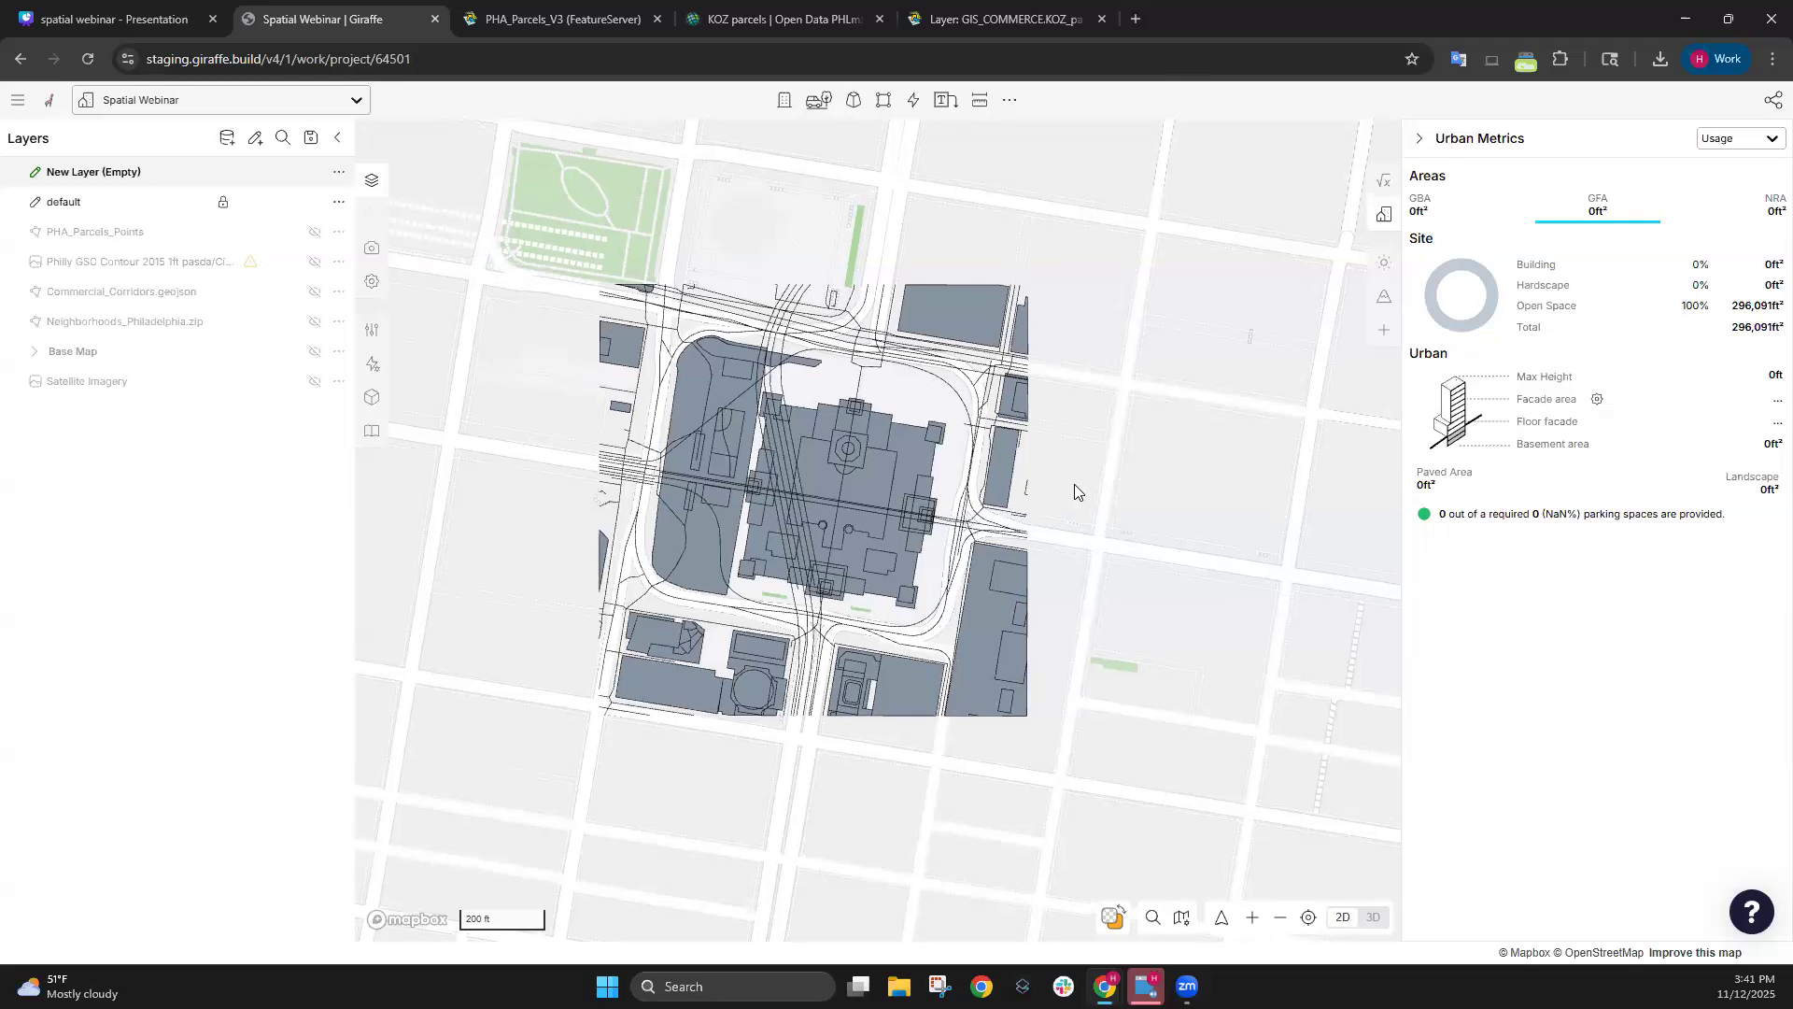
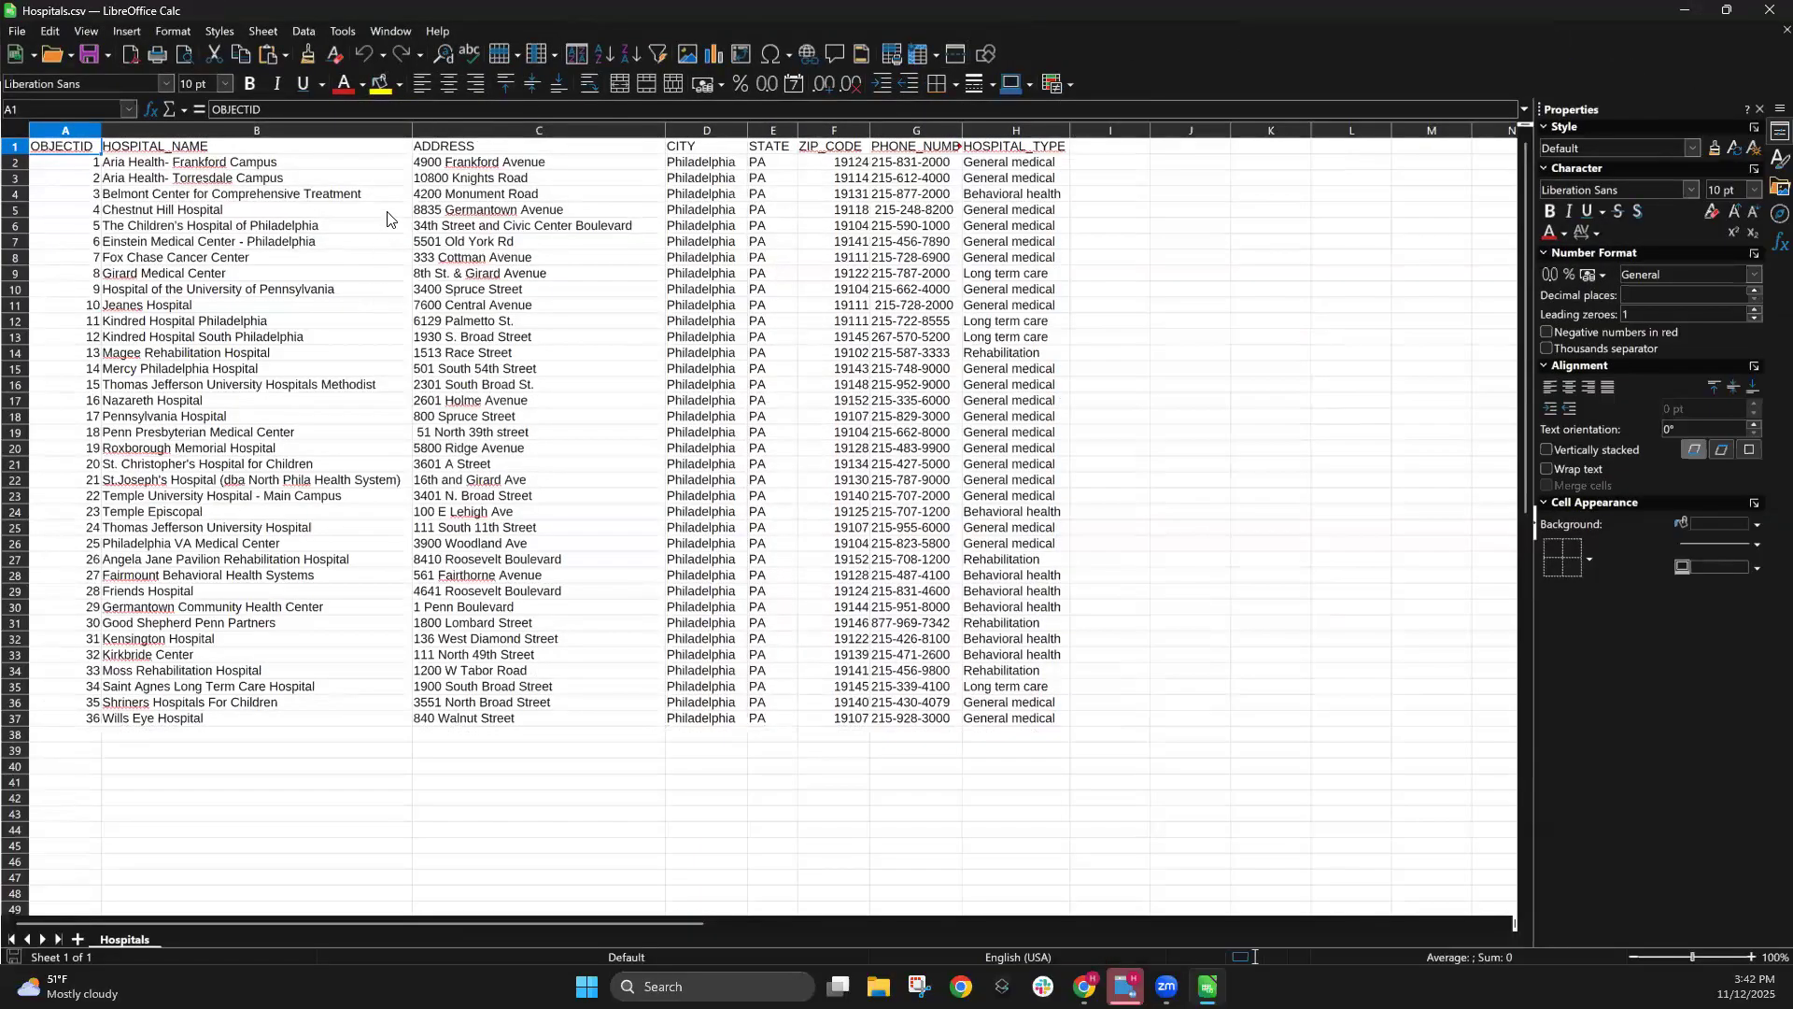
# Review the hospital names and the ADDRESS, CITY, STATE and ZIP_CODE columns in the Hospitals table.
pyautogui.click(311, 207)
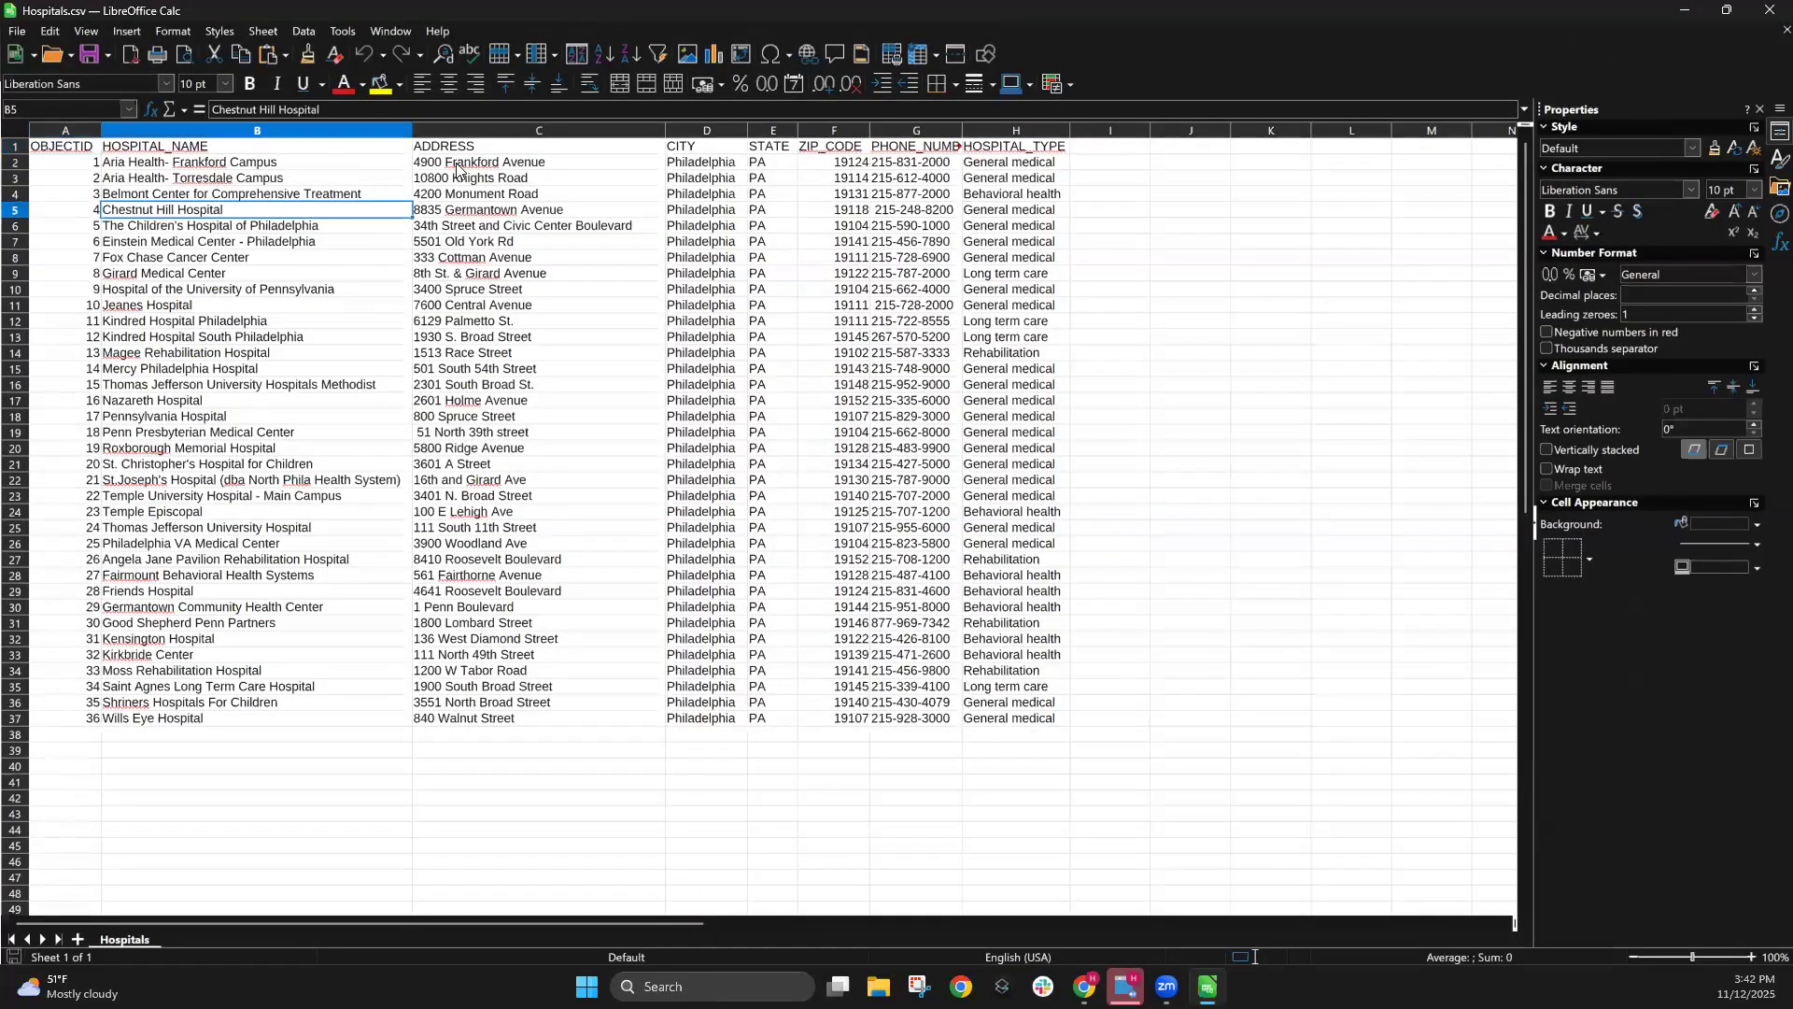
pyautogui.click(523, 130)
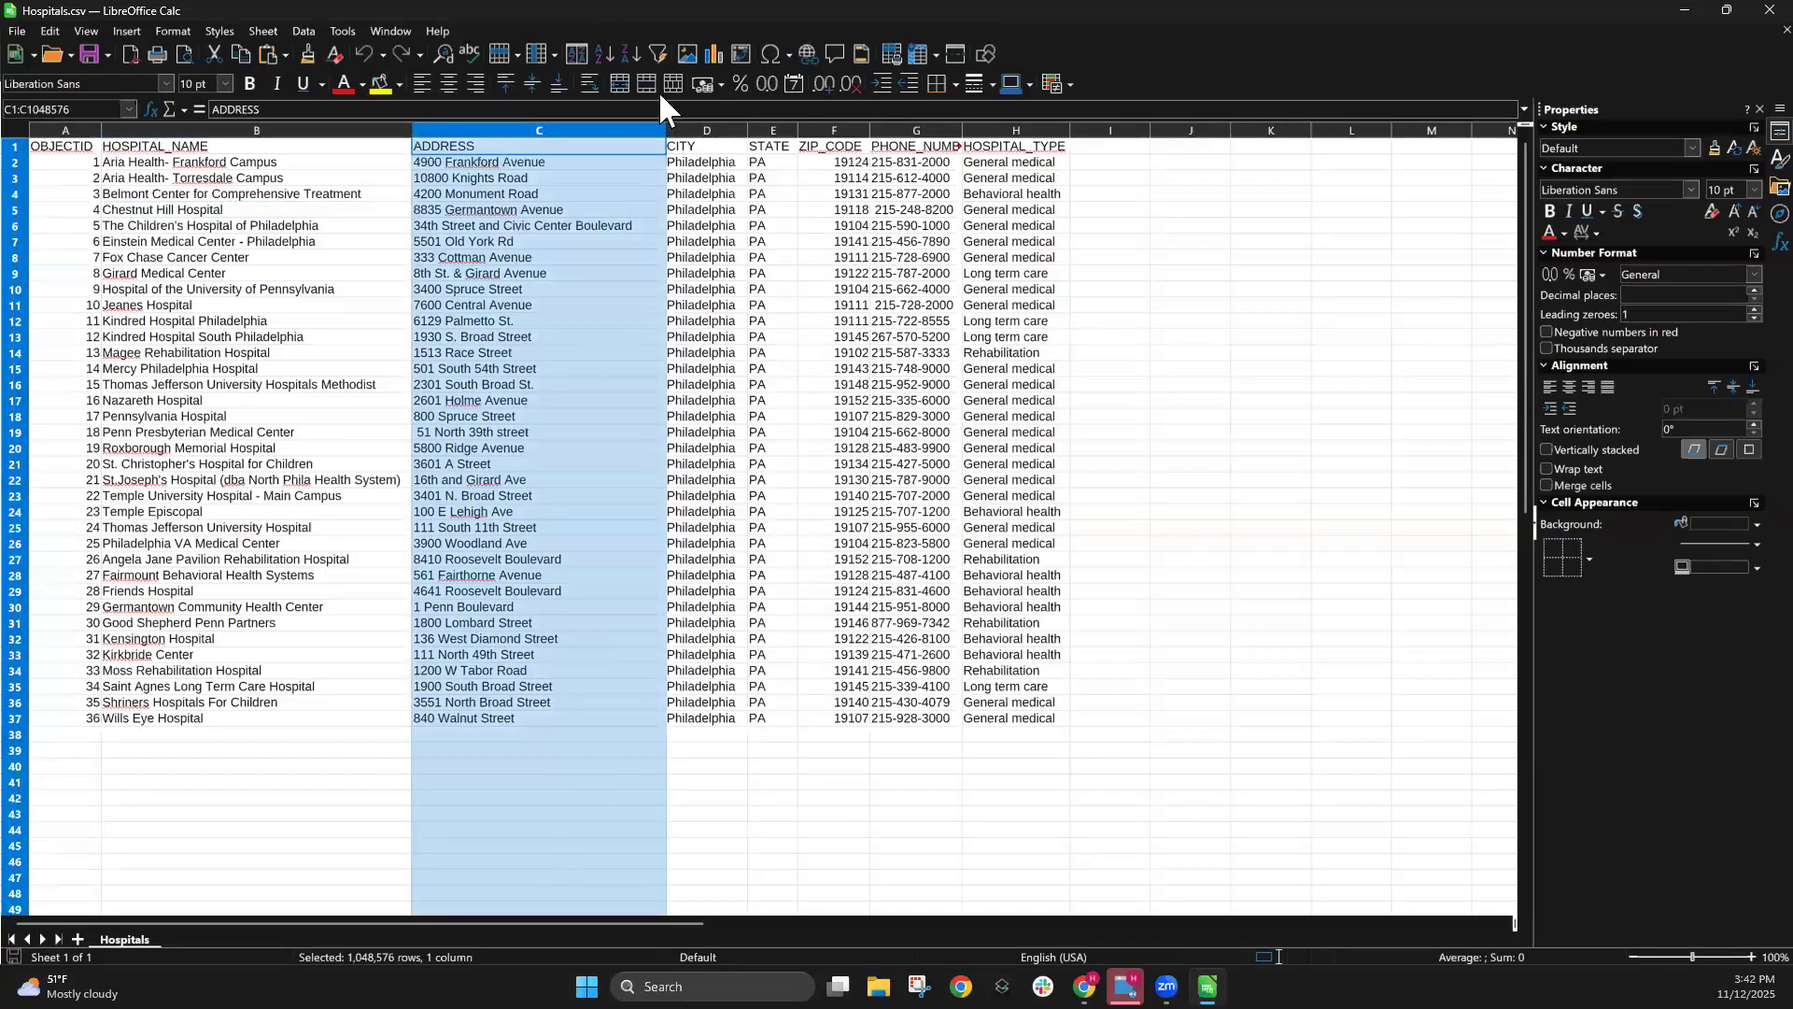
pyautogui.click(1116, 245)
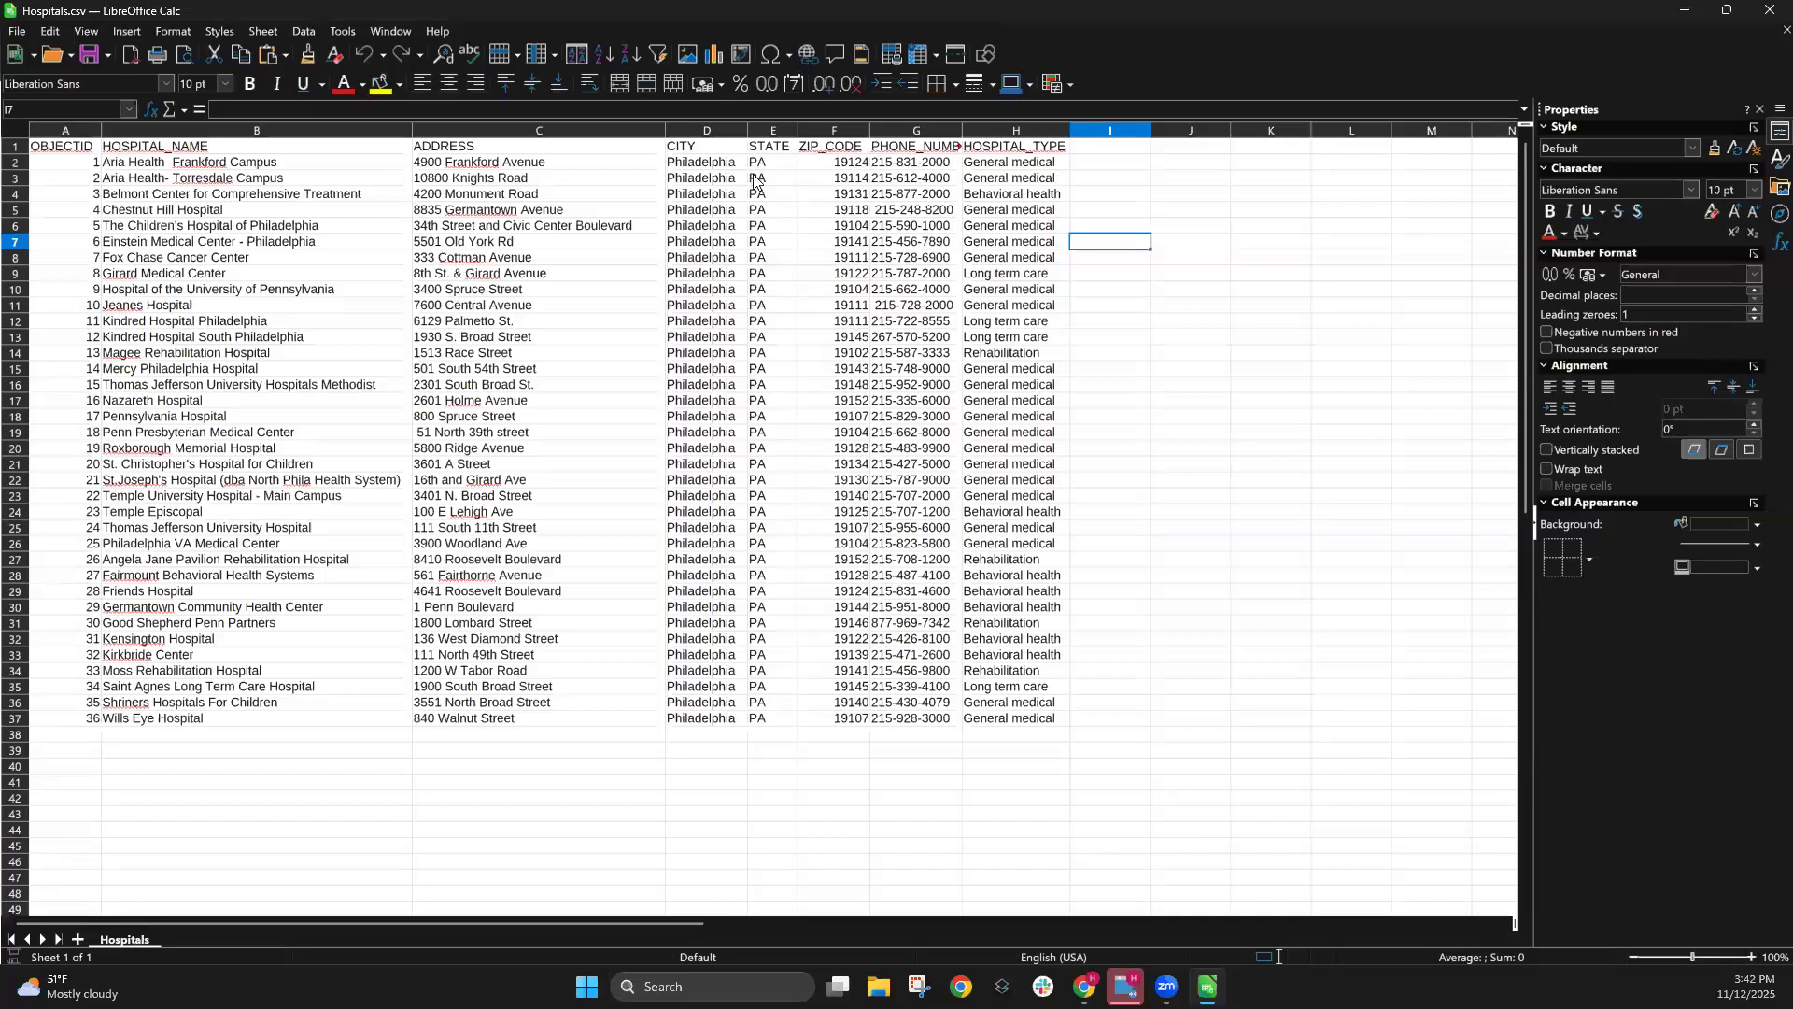
pyautogui.click(564, 131)
pyautogui.click(707, 131)
pyautogui.click(780, 131)
pyautogui.click(850, 131)
pyautogui.click(1187, 263)
# Review the street addresses and the HOSPITAL_TYPE column, then close the Hospitals spreadsheet.
pyautogui.click(546, 133)
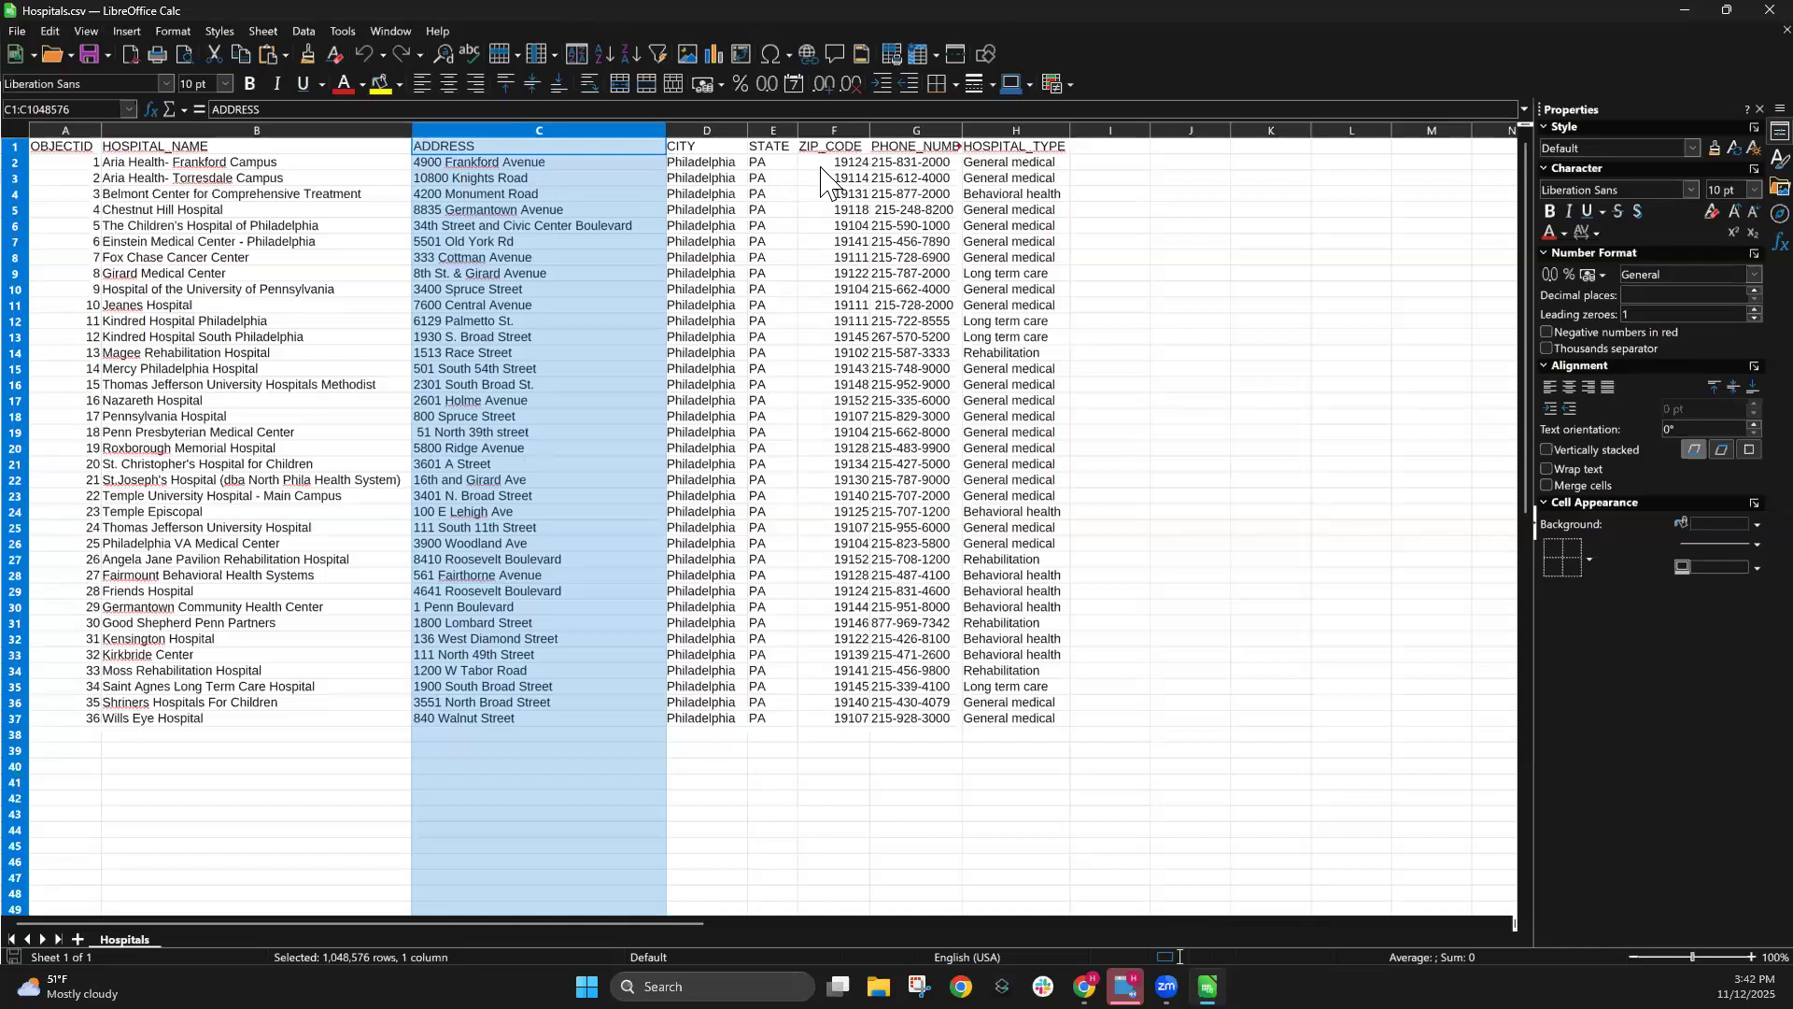
pyautogui.click(536, 163)
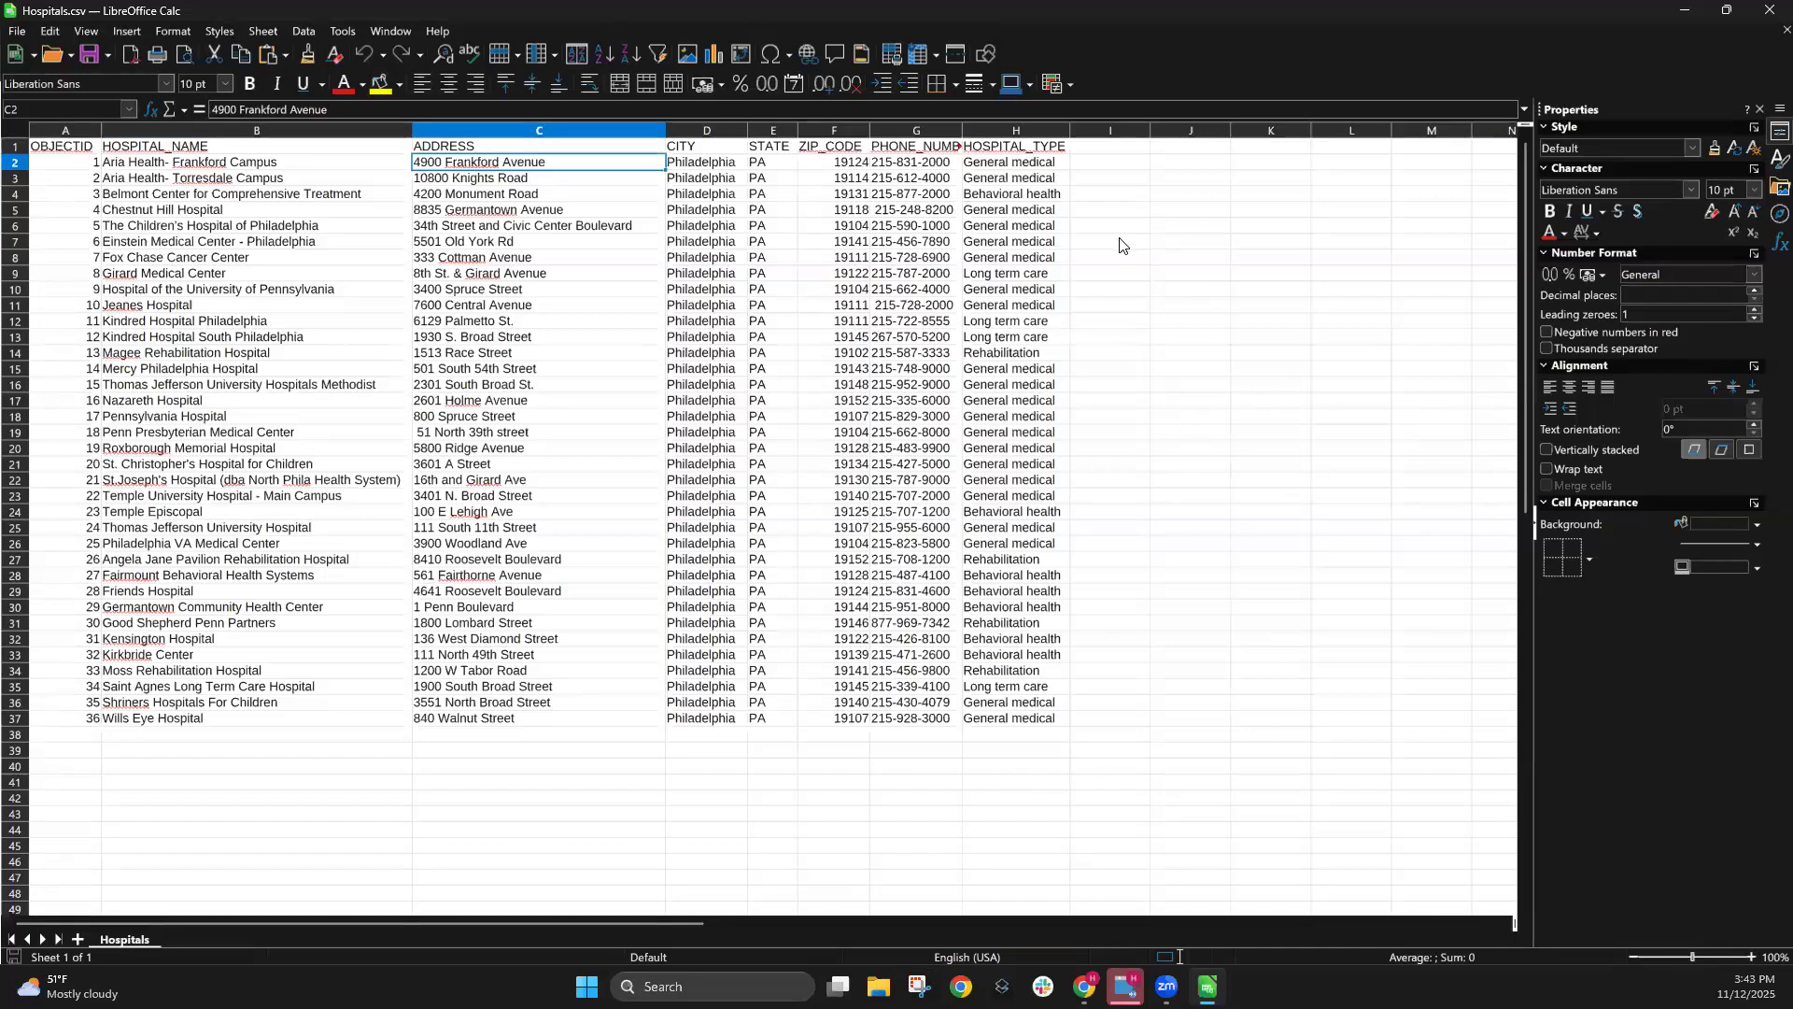
pyautogui.click(1018, 131)
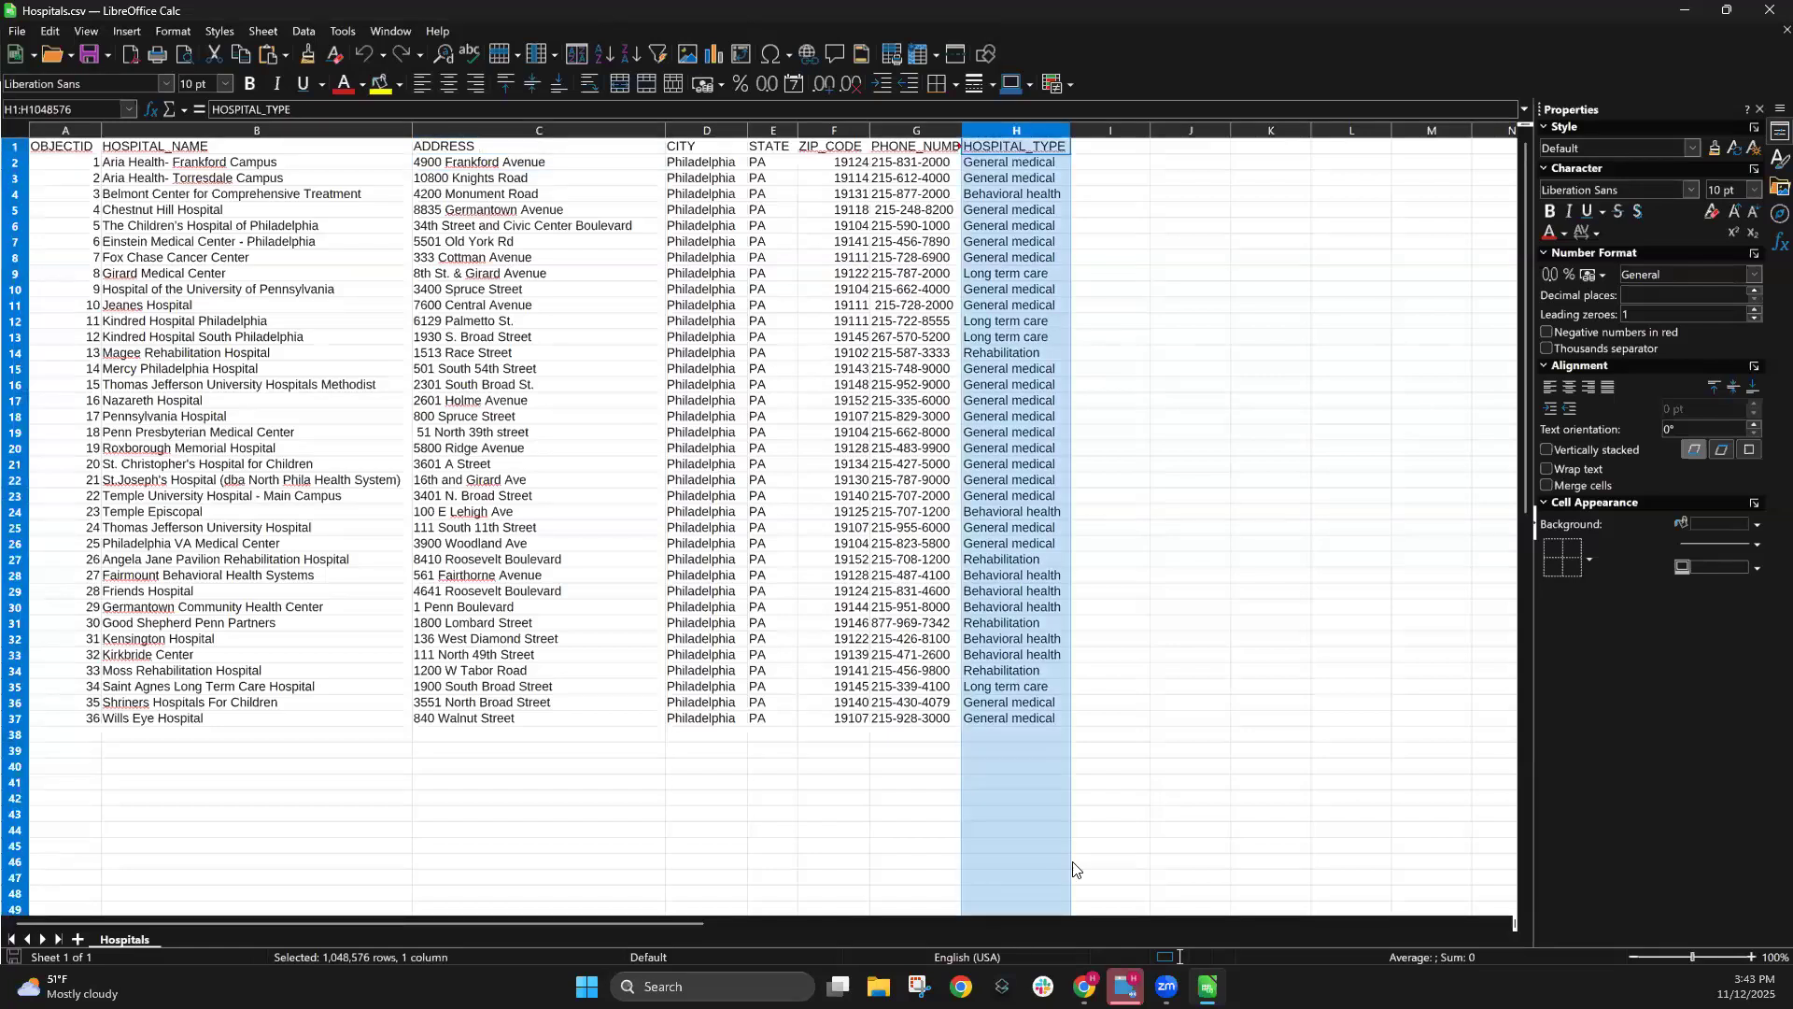
pyautogui.click(1766, 12)
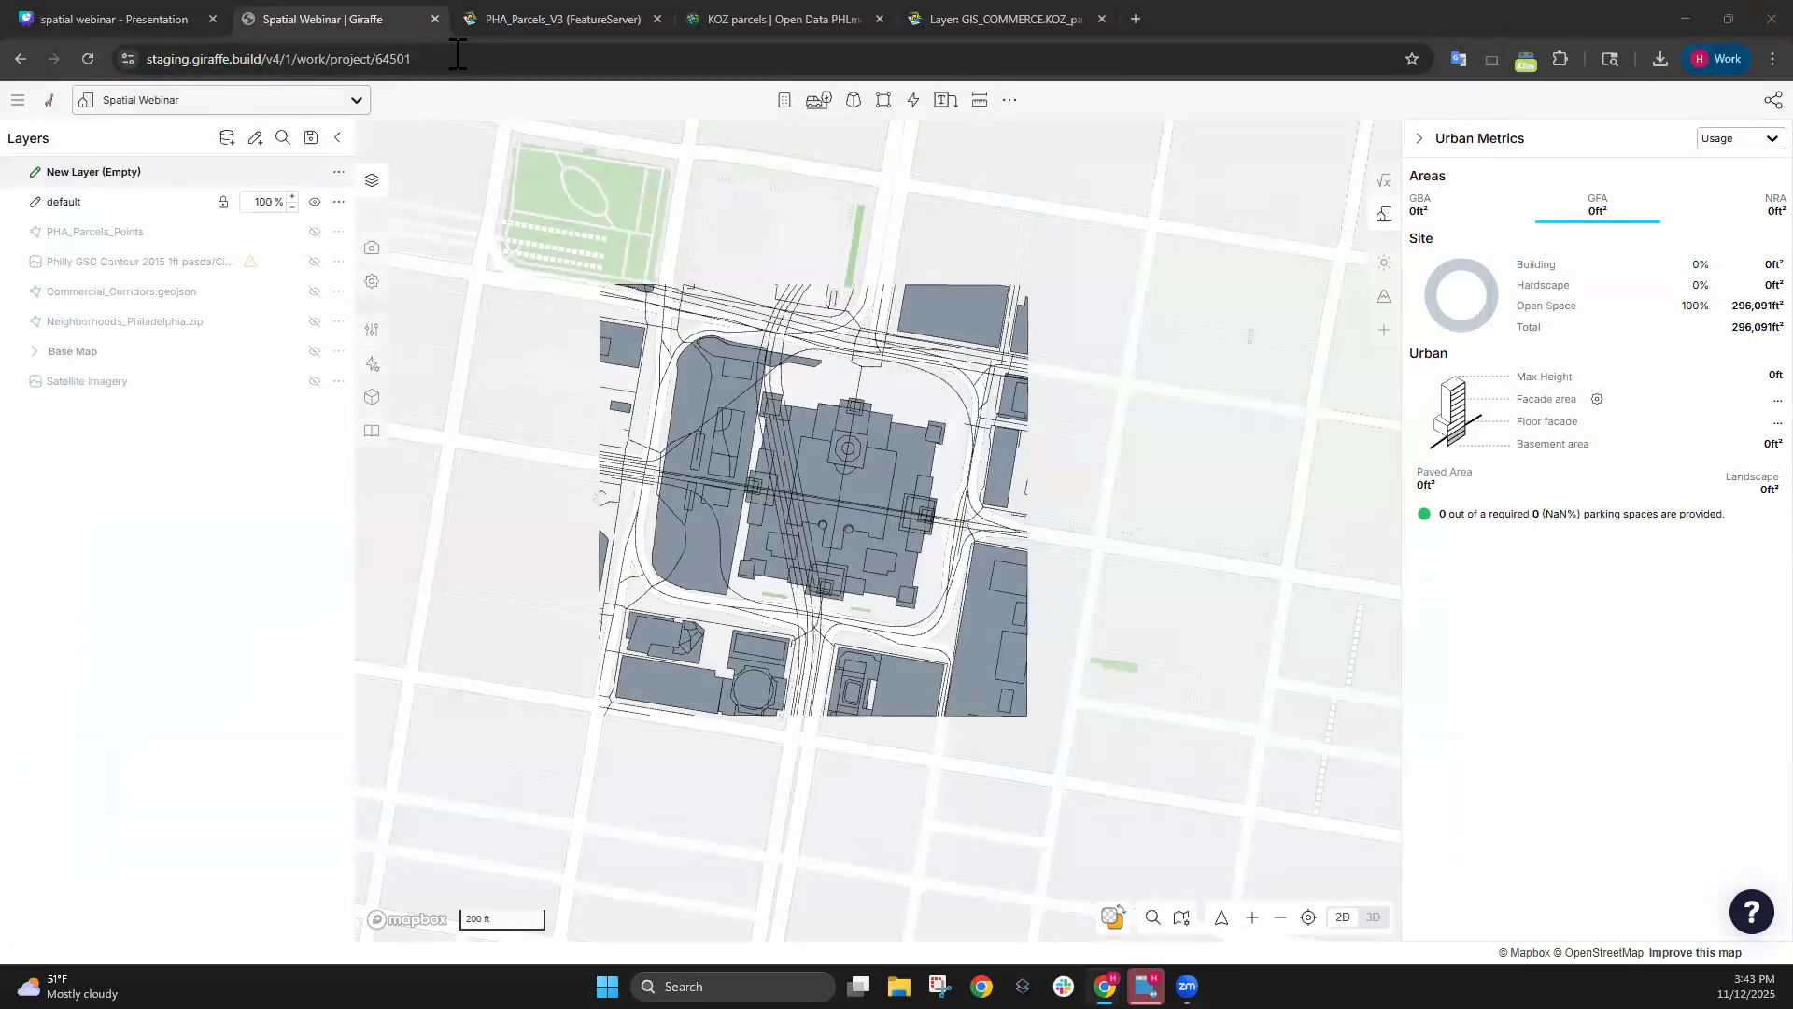
# Create a new vector layer from the Hospitals file in Downloads, loading its 36 rows.
pyautogui.click(227, 137)
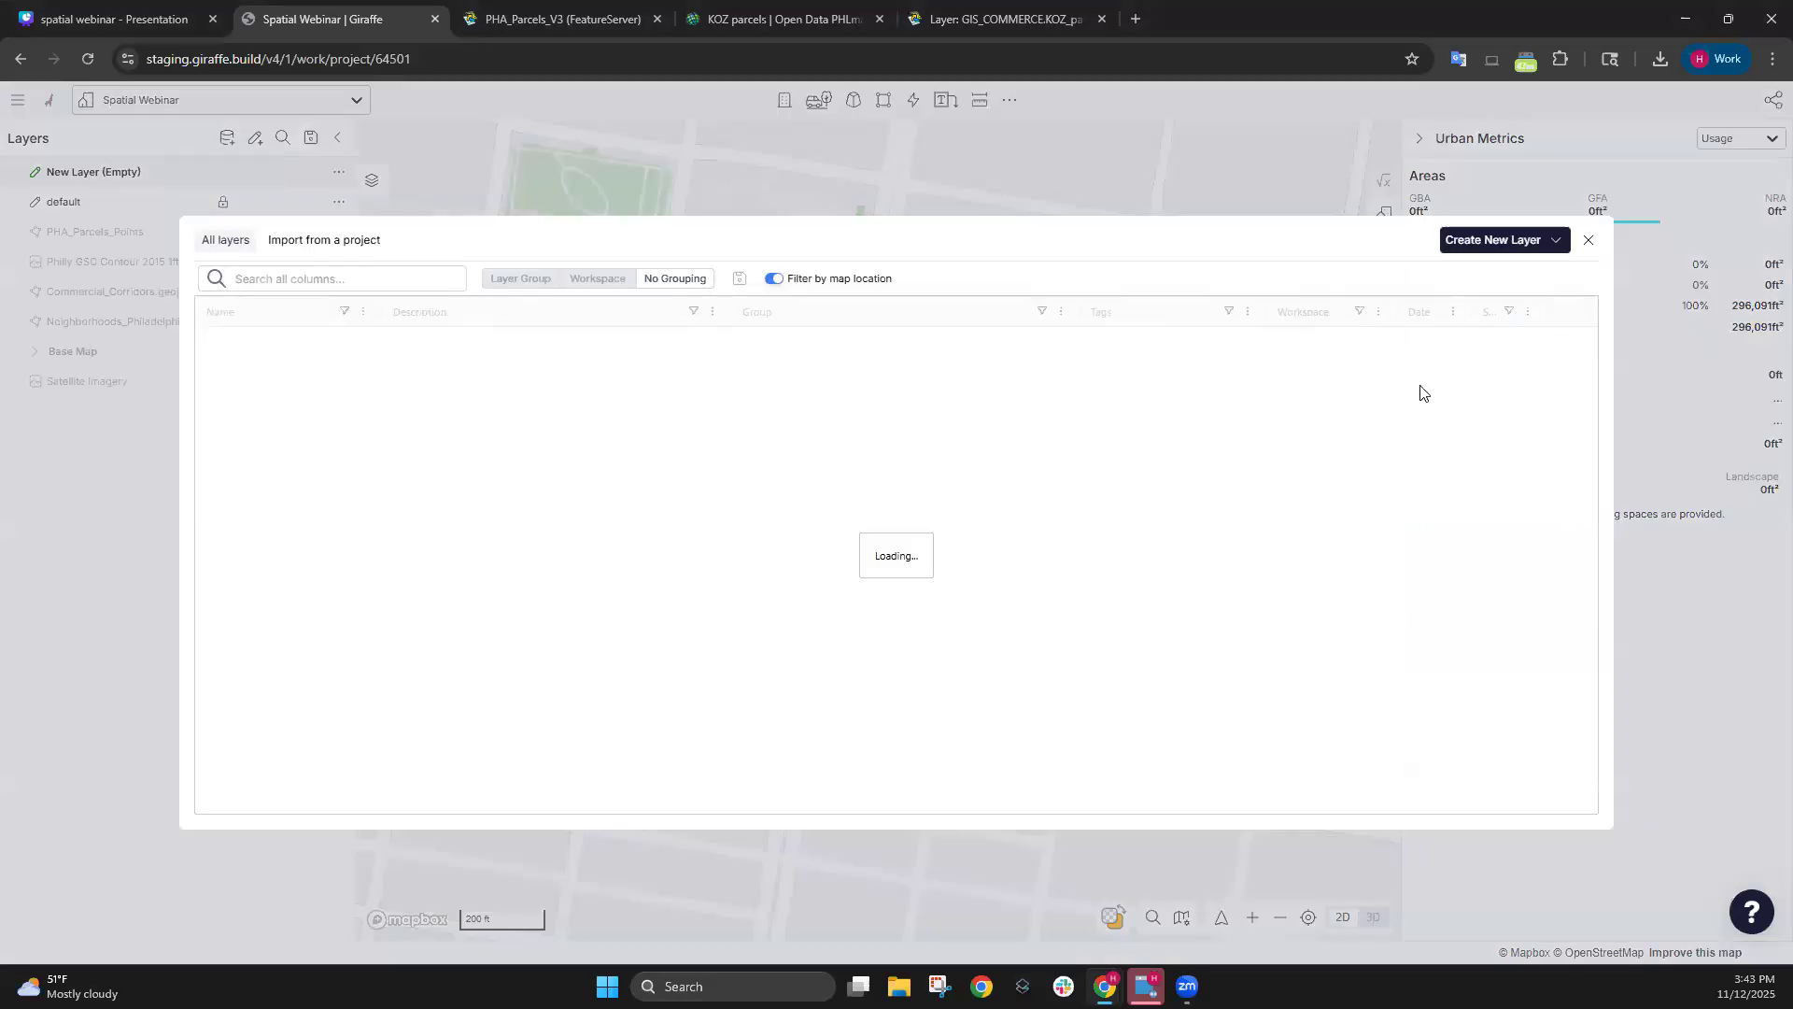
pyautogui.click(1503, 236)
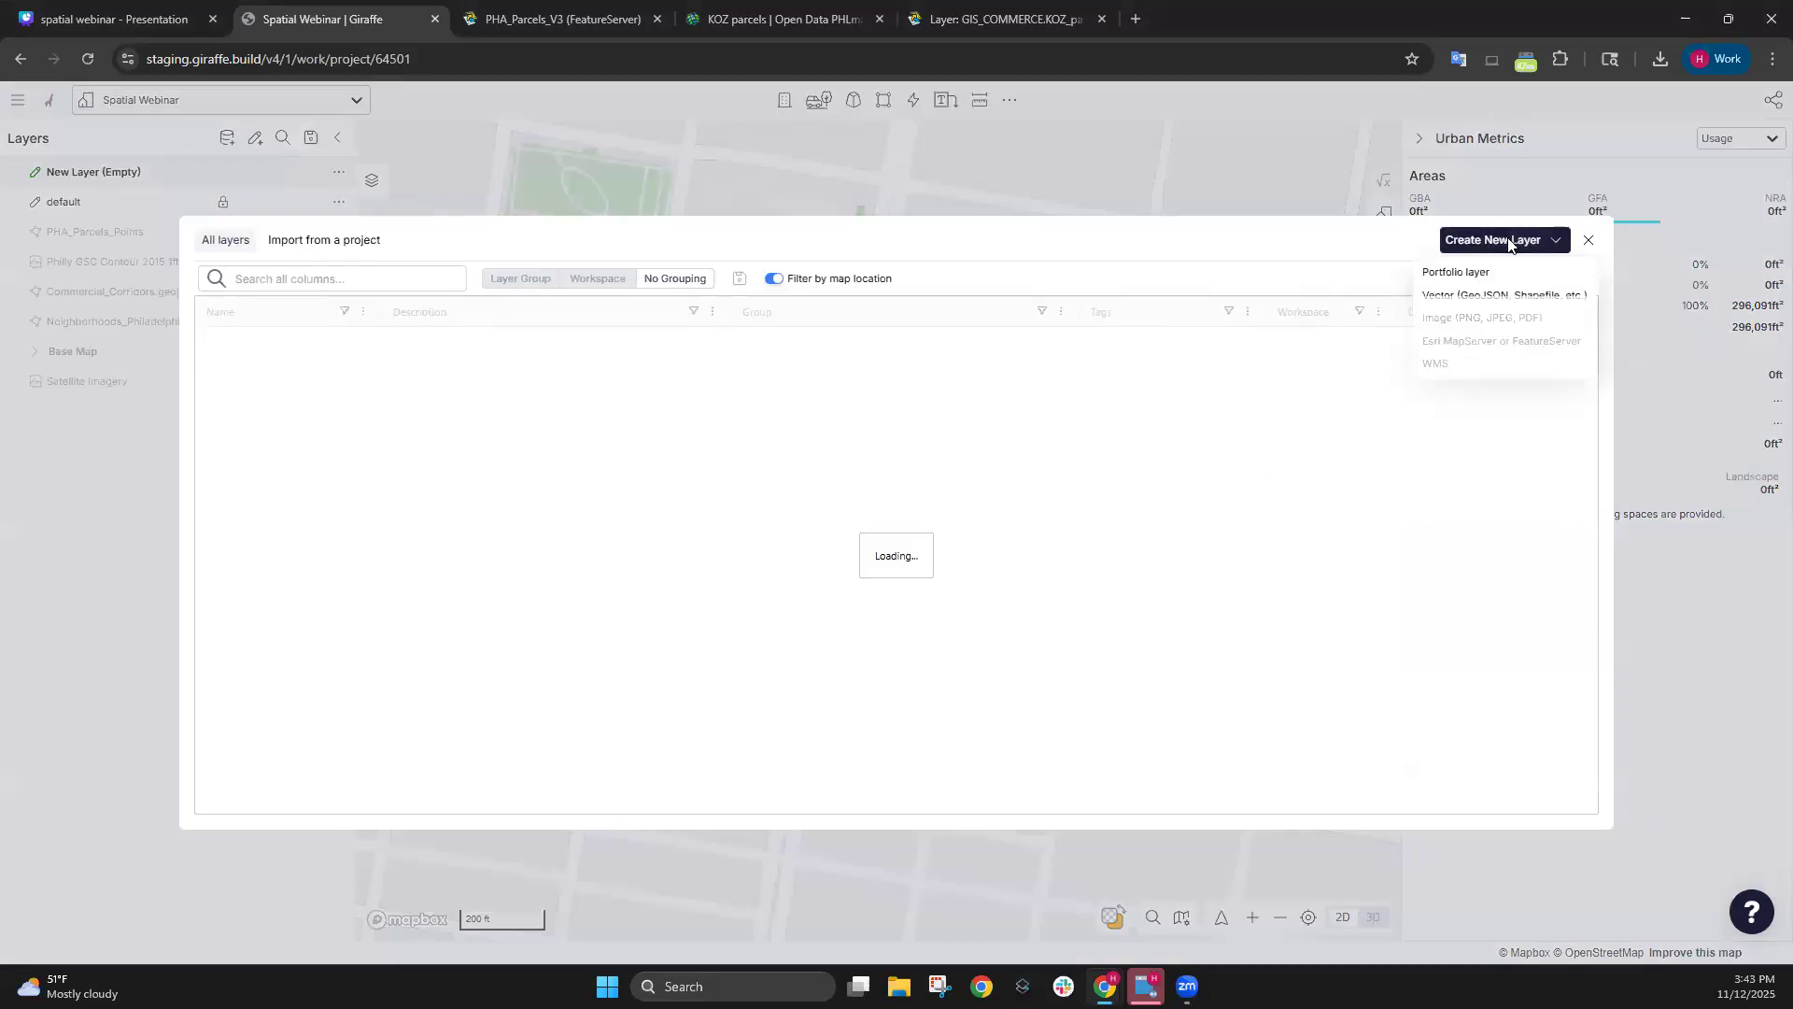
pyautogui.click(1499, 297)
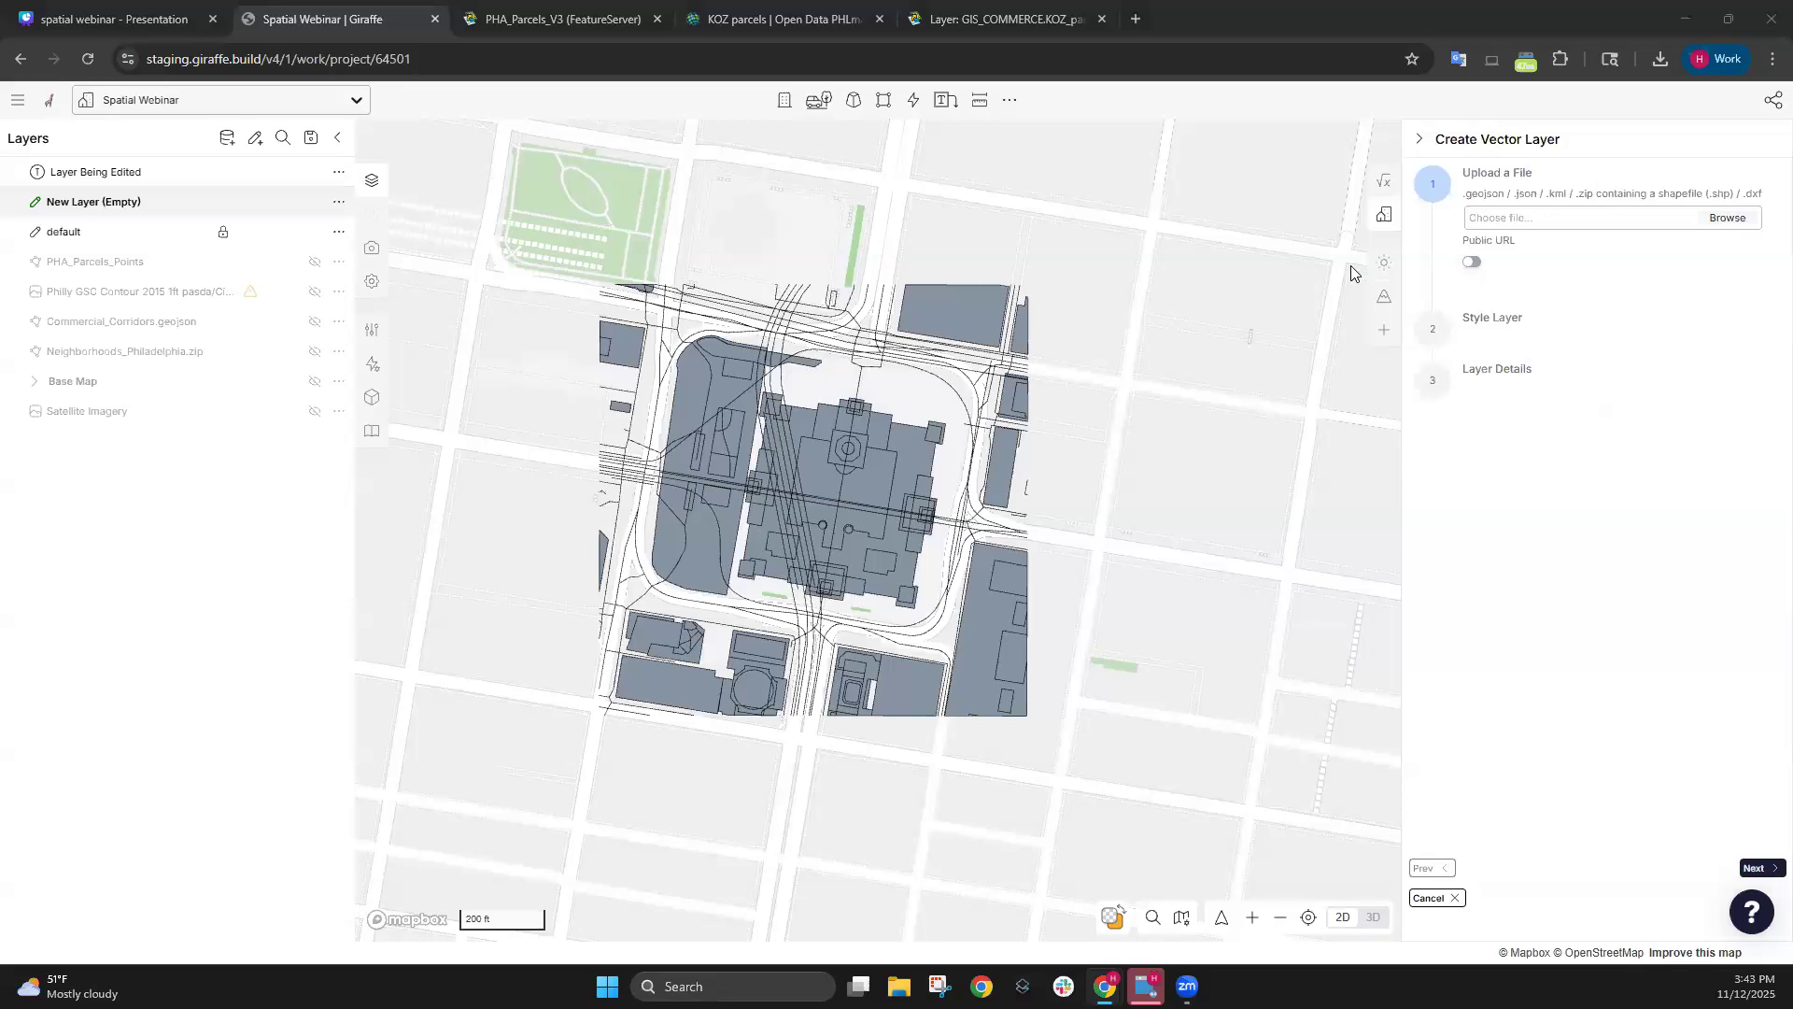
pyautogui.click(1727, 217)
pyautogui.click(299, 238)
pyautogui.press('Return')
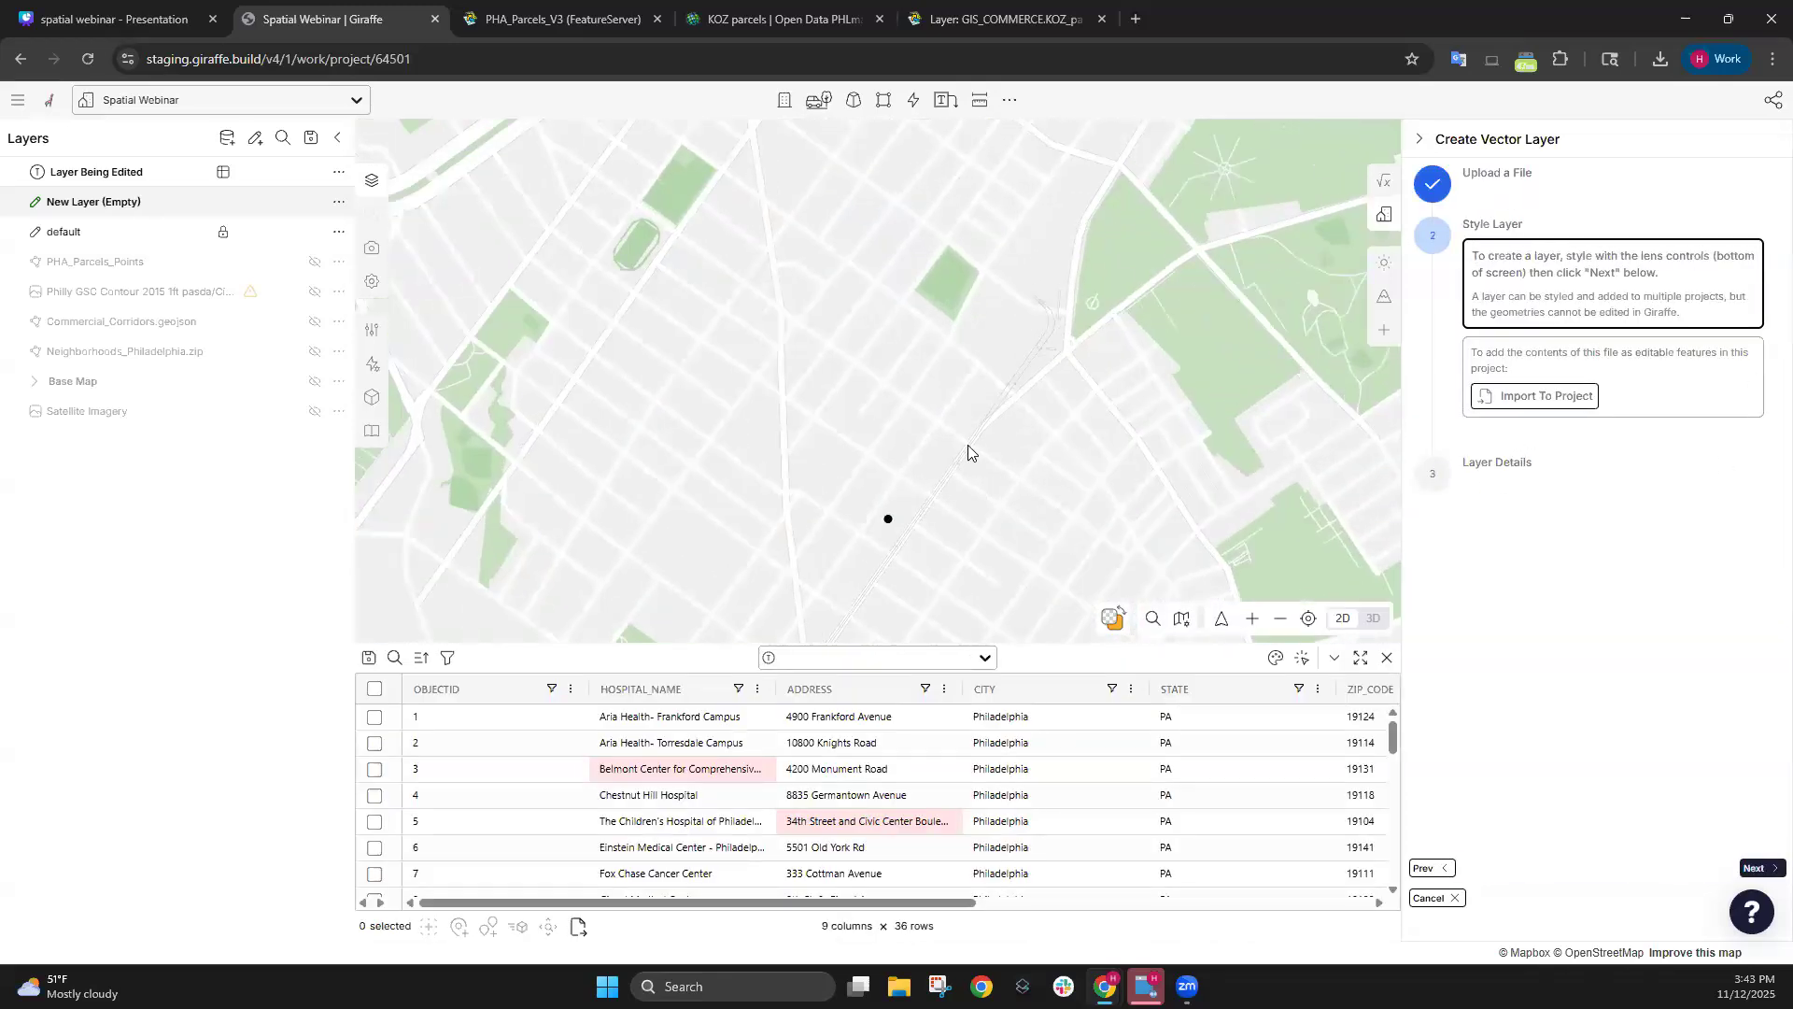
# Colour the hospital points by HOSPITAL_TYPE and save the Hospitals.csv layer to the project.
pyautogui.scroll(-5, 959, 399)
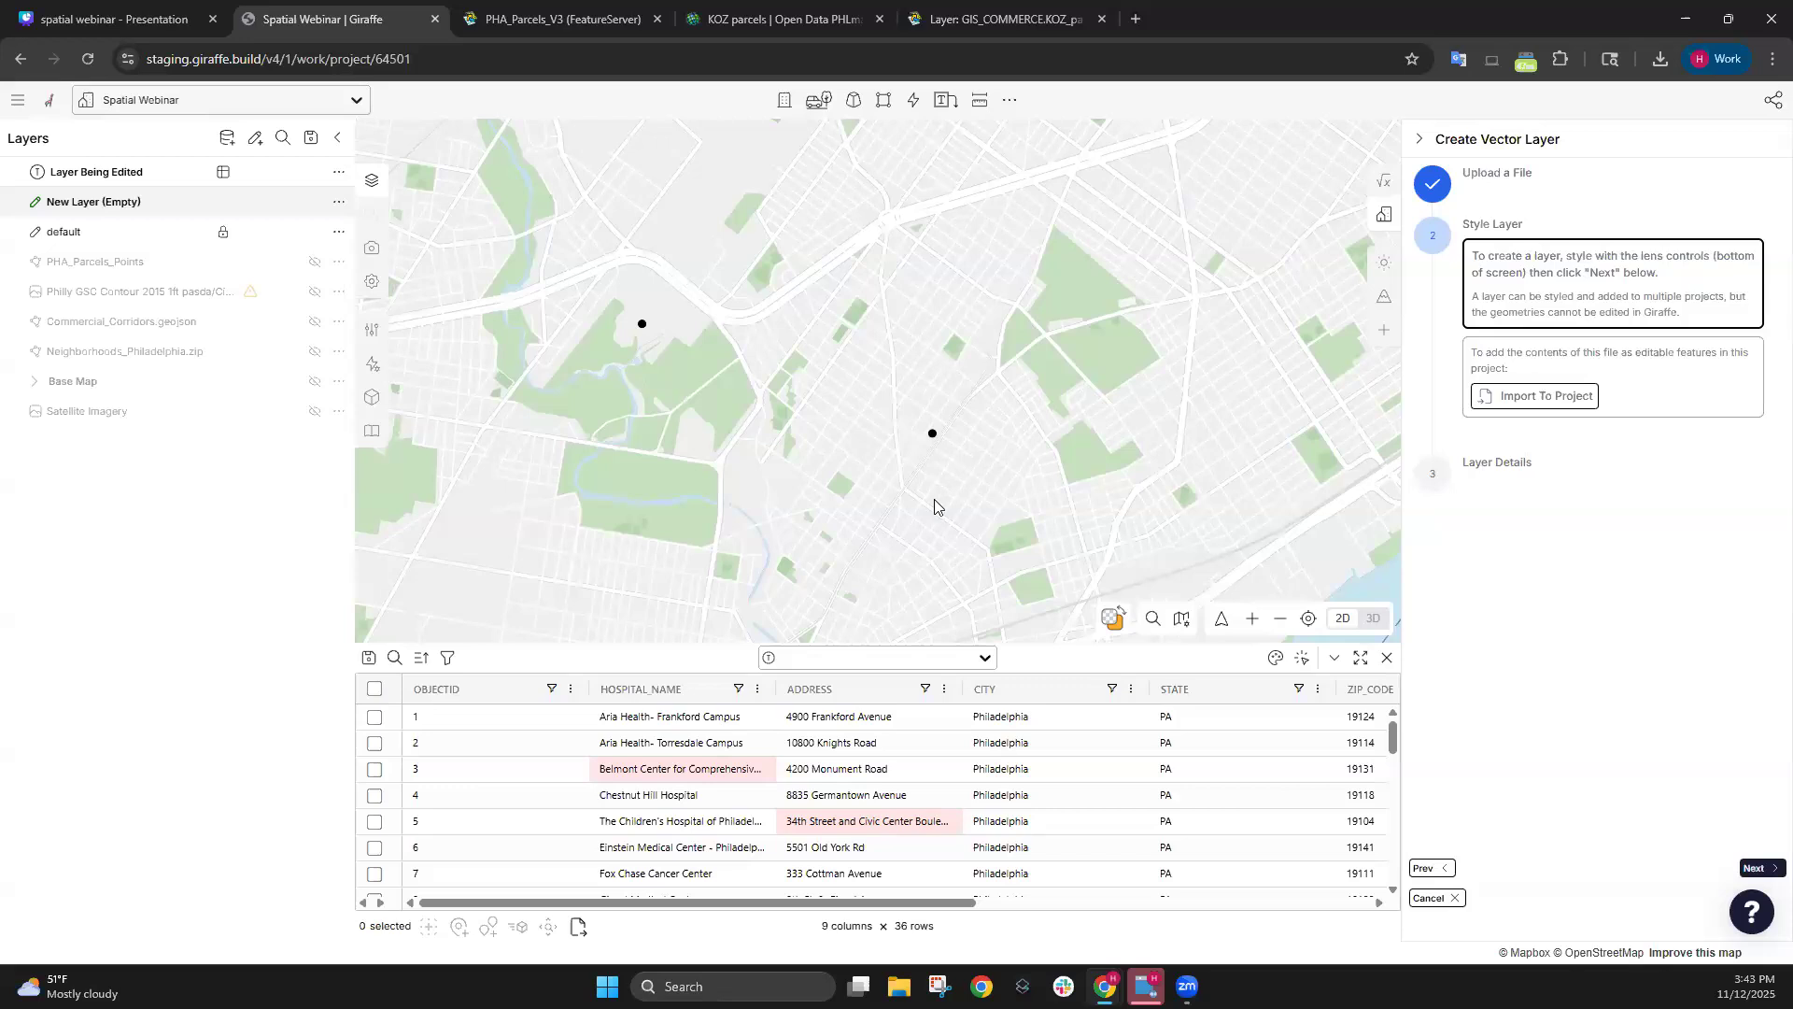
pyautogui.scroll(-5, 941, 378)
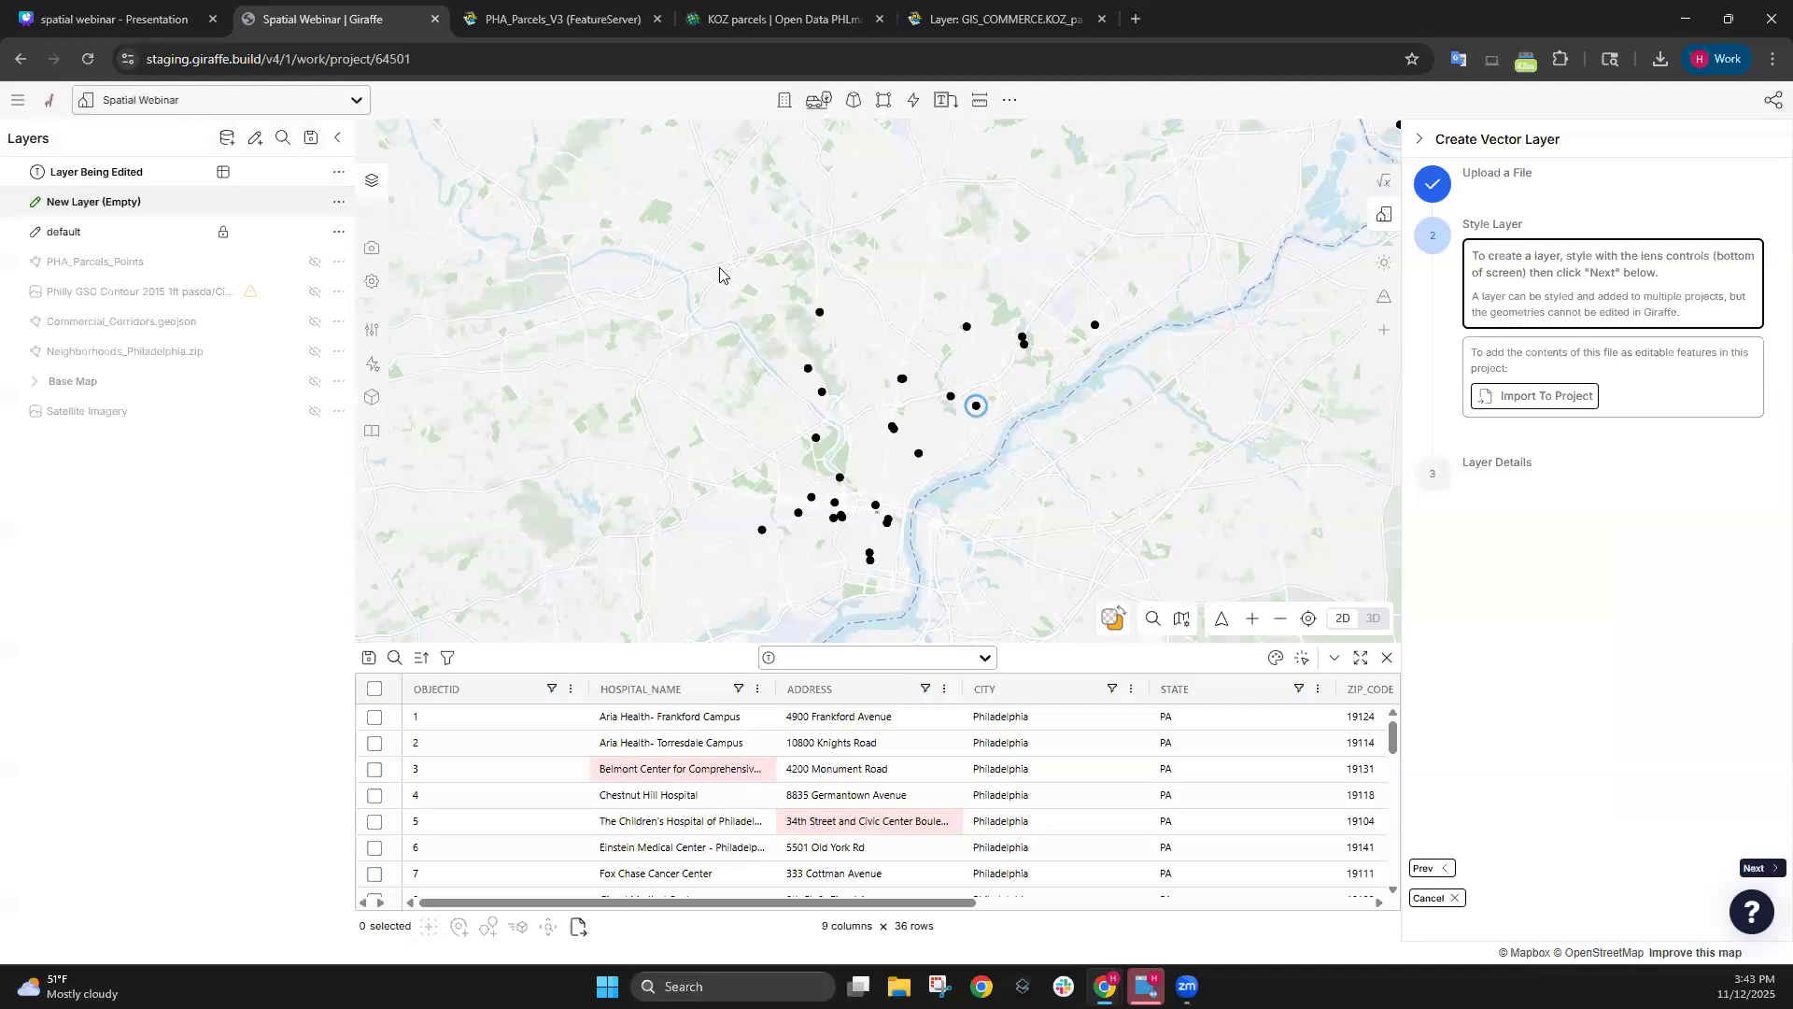
pyautogui.scroll(5, 723, 276)
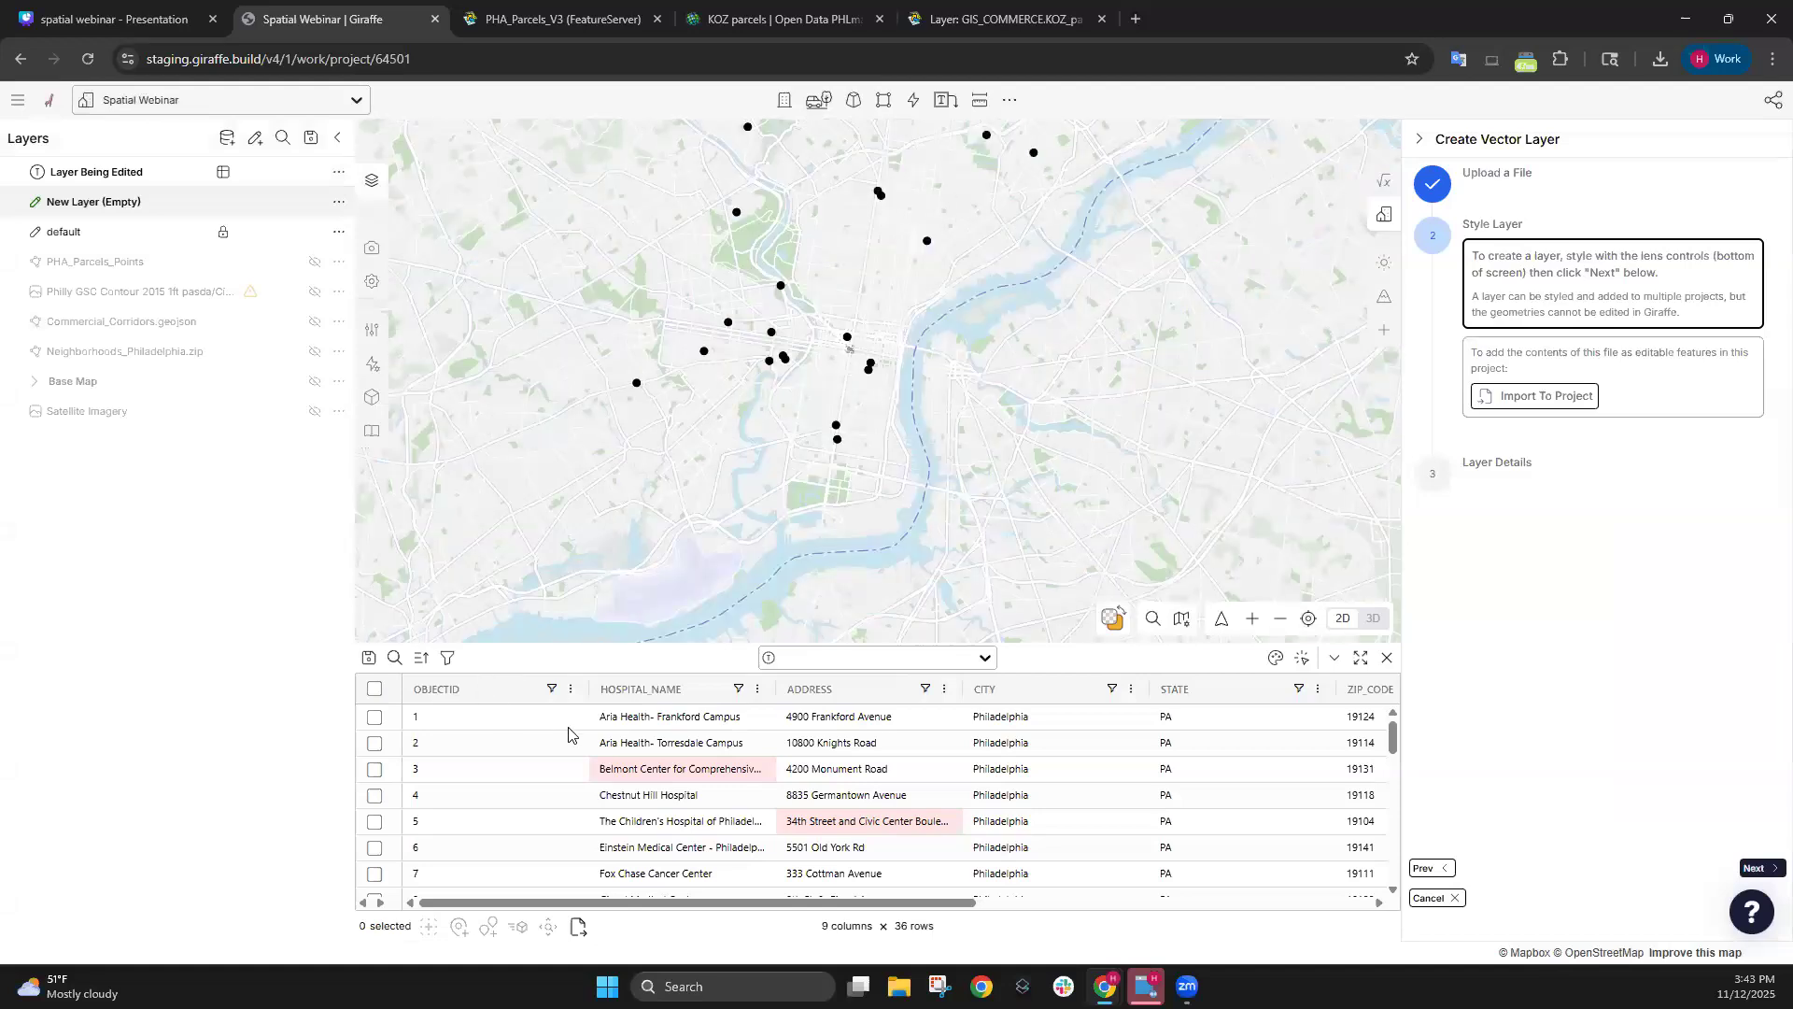
pyautogui.click(1275, 658)
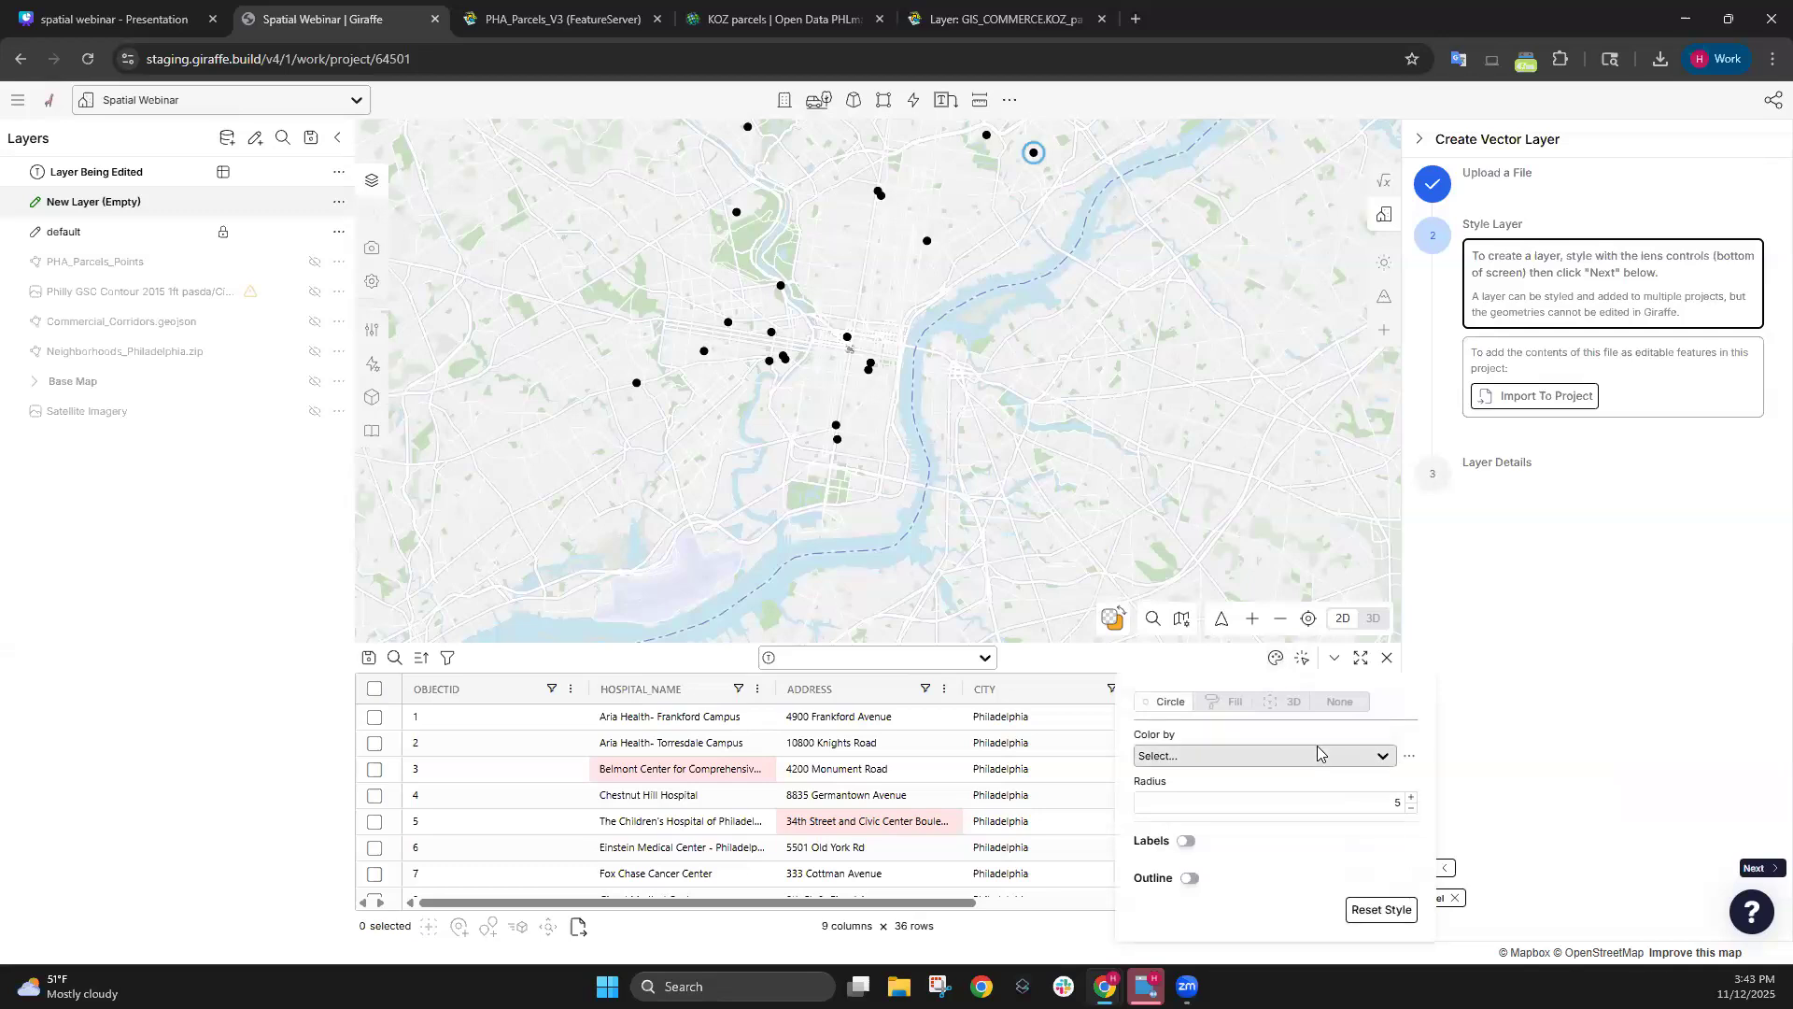
pyautogui.click(1279, 754)
pyautogui.scroll(-2, 1242, 852)
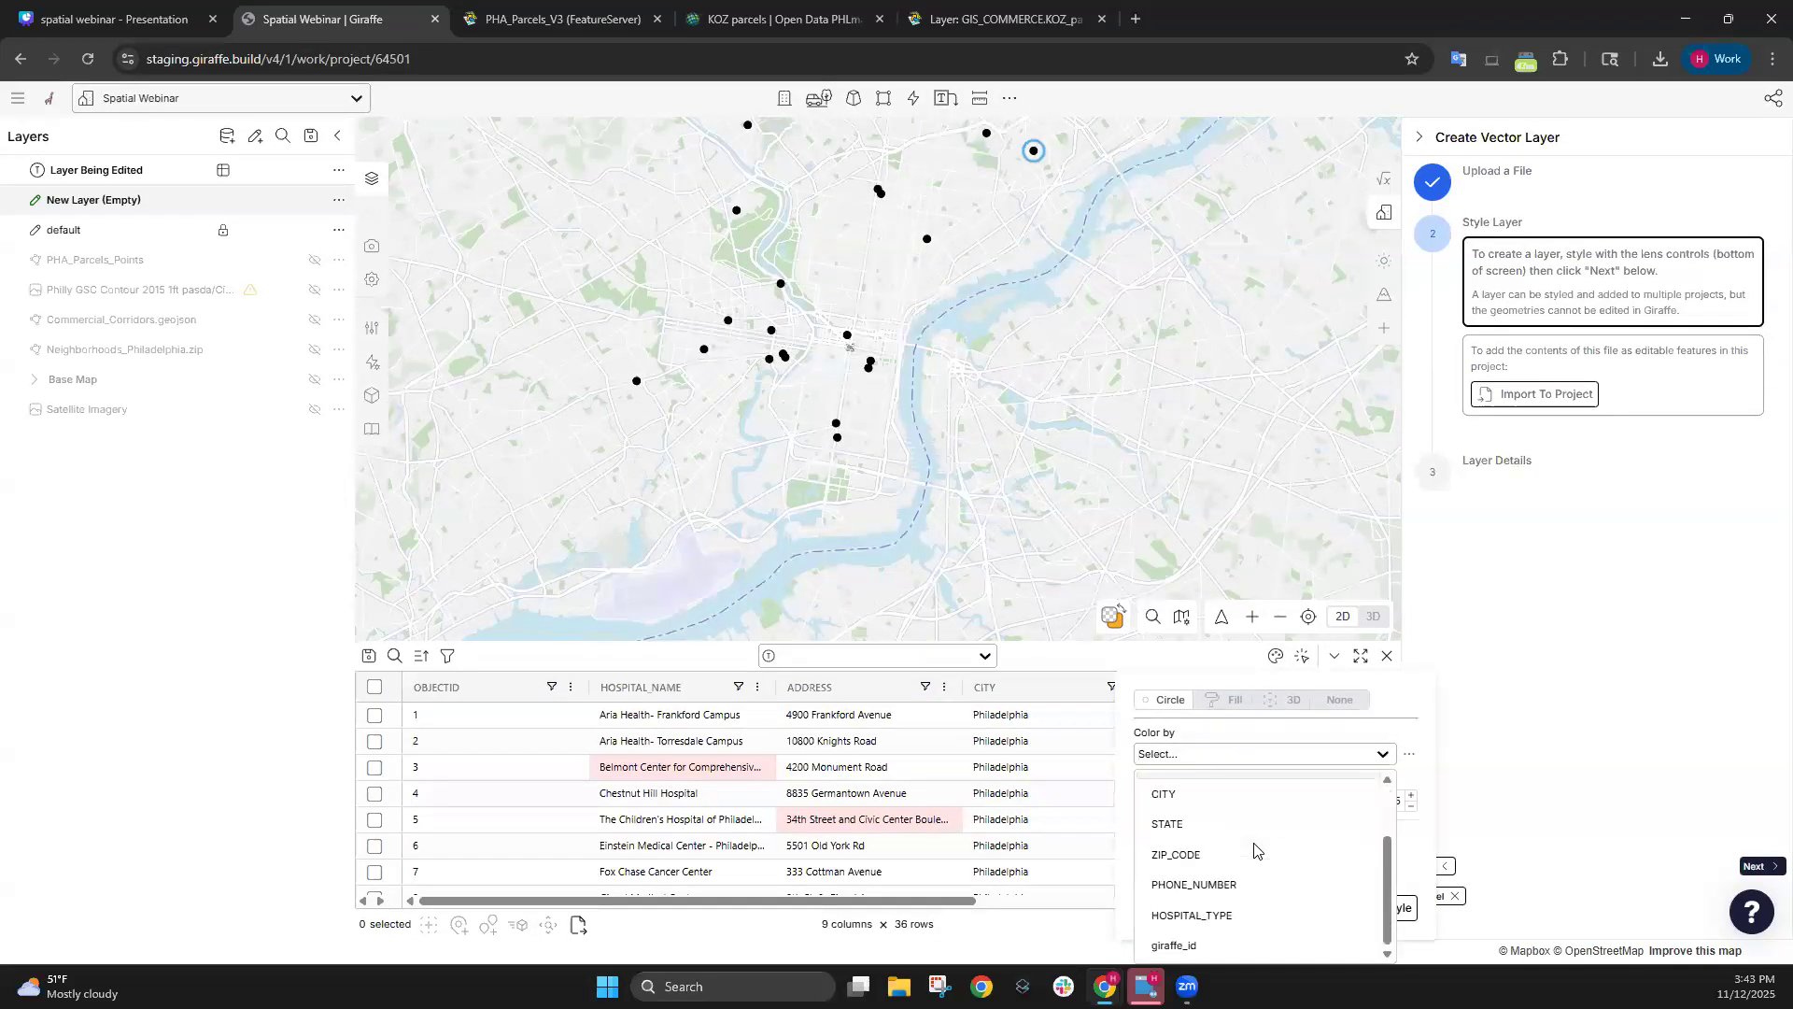
pyautogui.click(1205, 916)
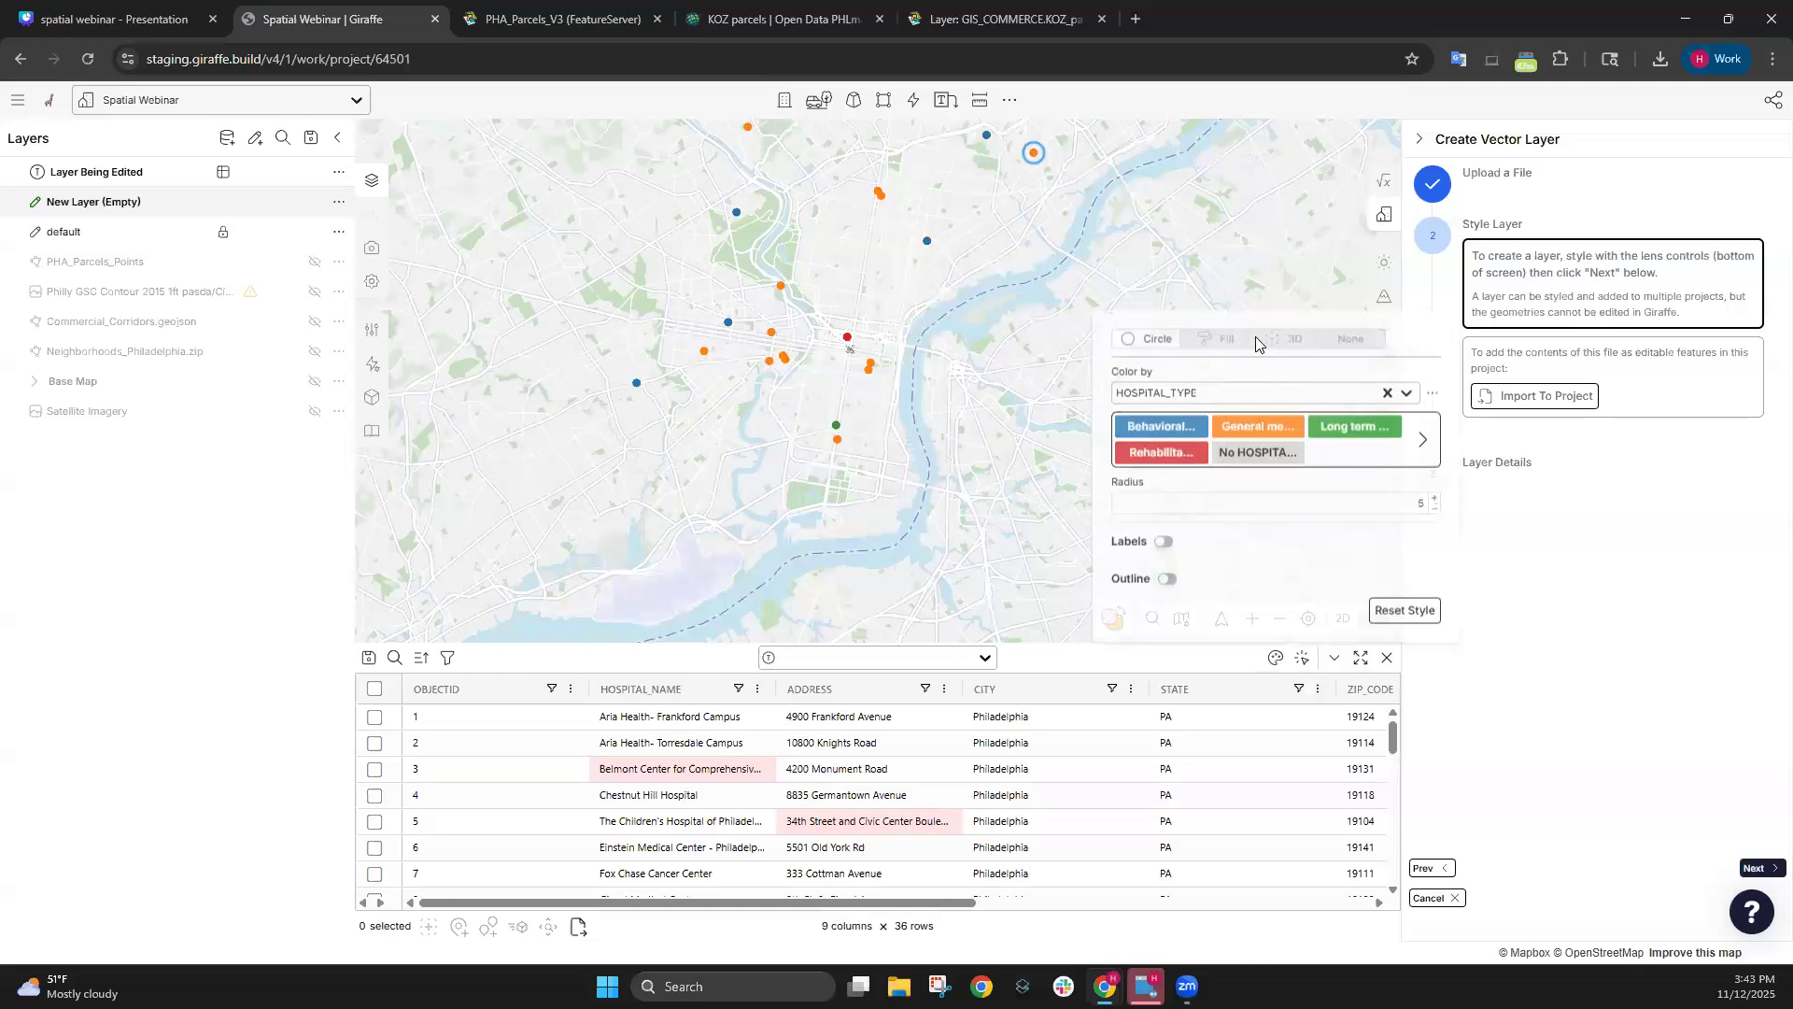
pyautogui.moveTo(1056, 235); pyautogui.dragTo(954, 260)
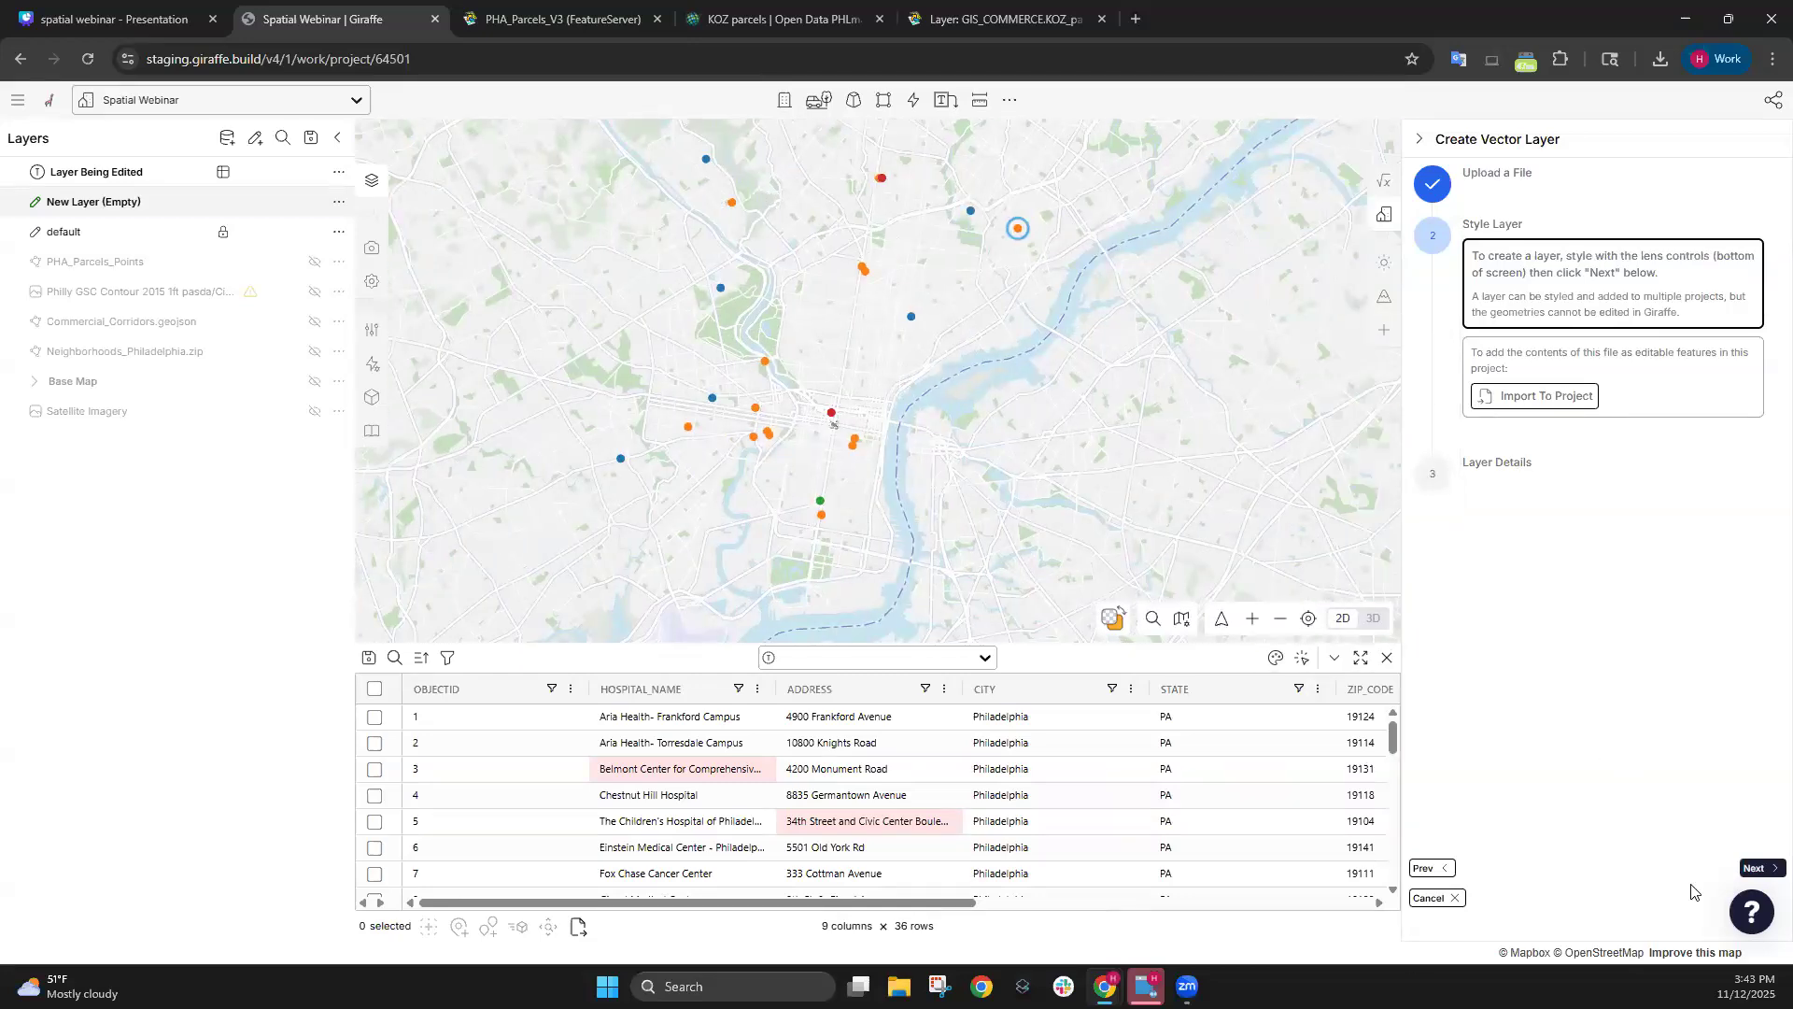
pyautogui.click(1750, 868)
pyautogui.click(1747, 867)
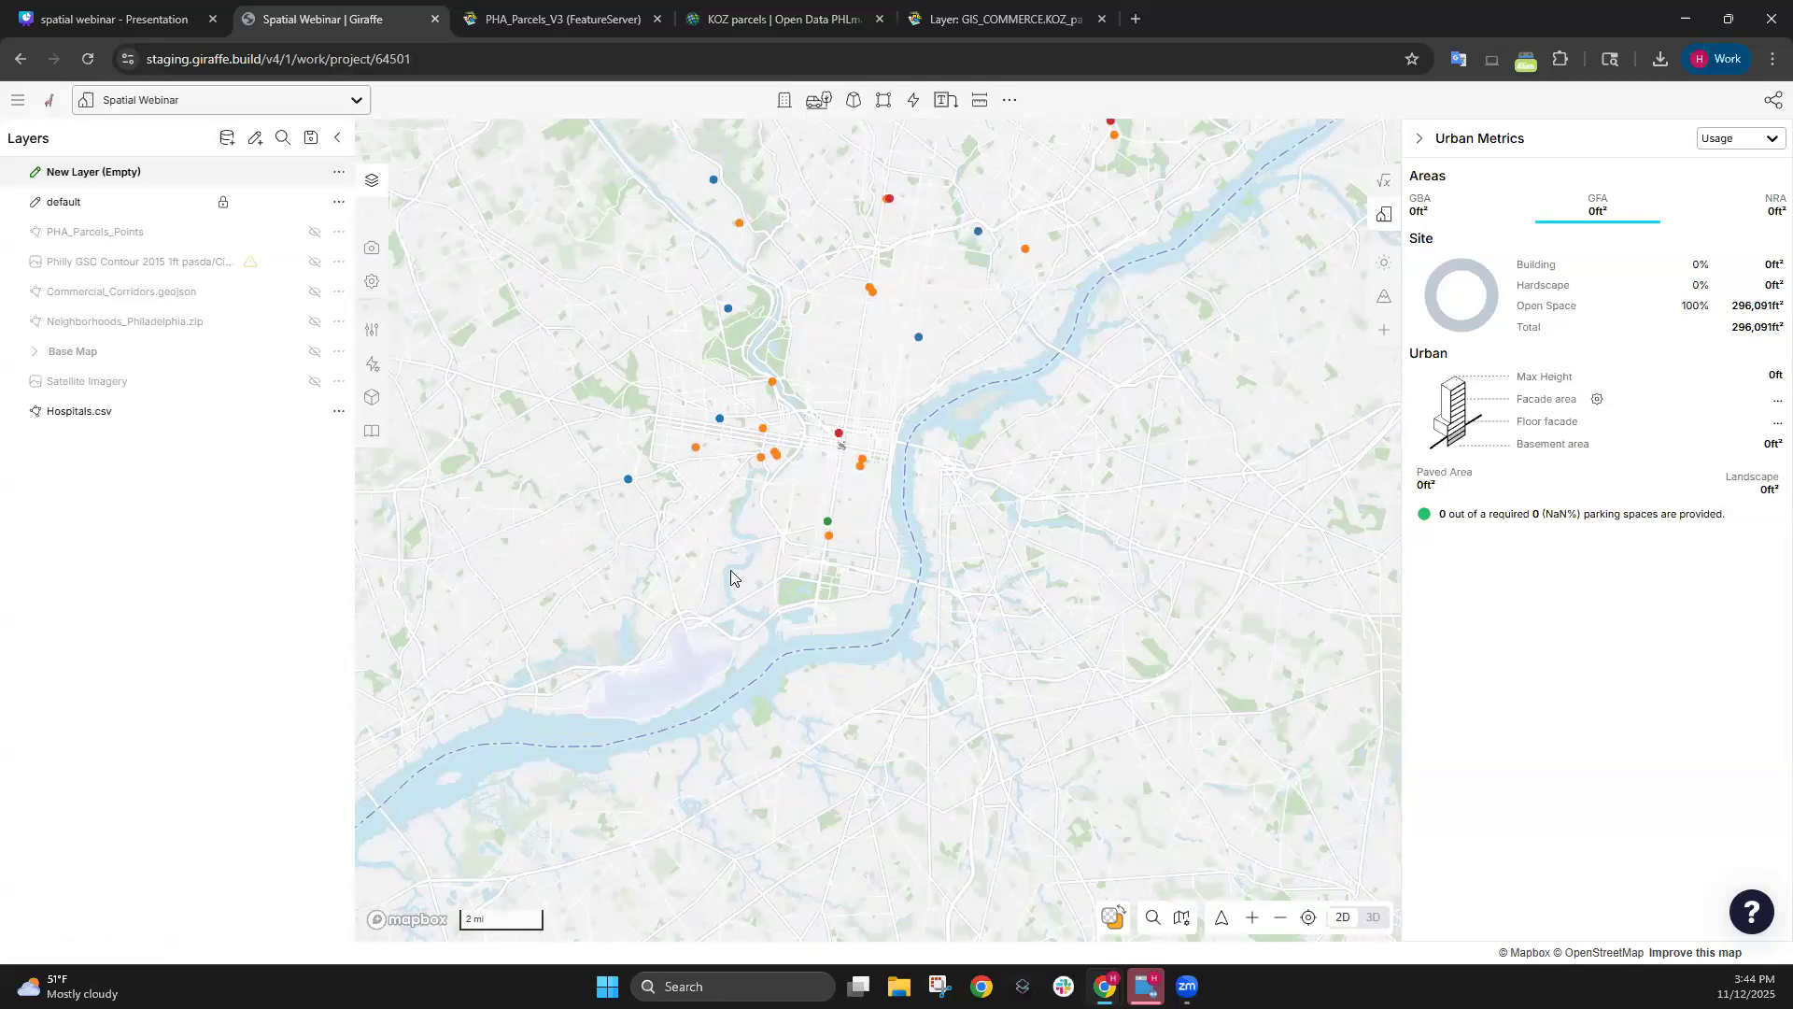
# Turn on the Satellite Imagery base layer and view the area northeast of City Hall.
pyautogui.scroll(15, 841, 515)
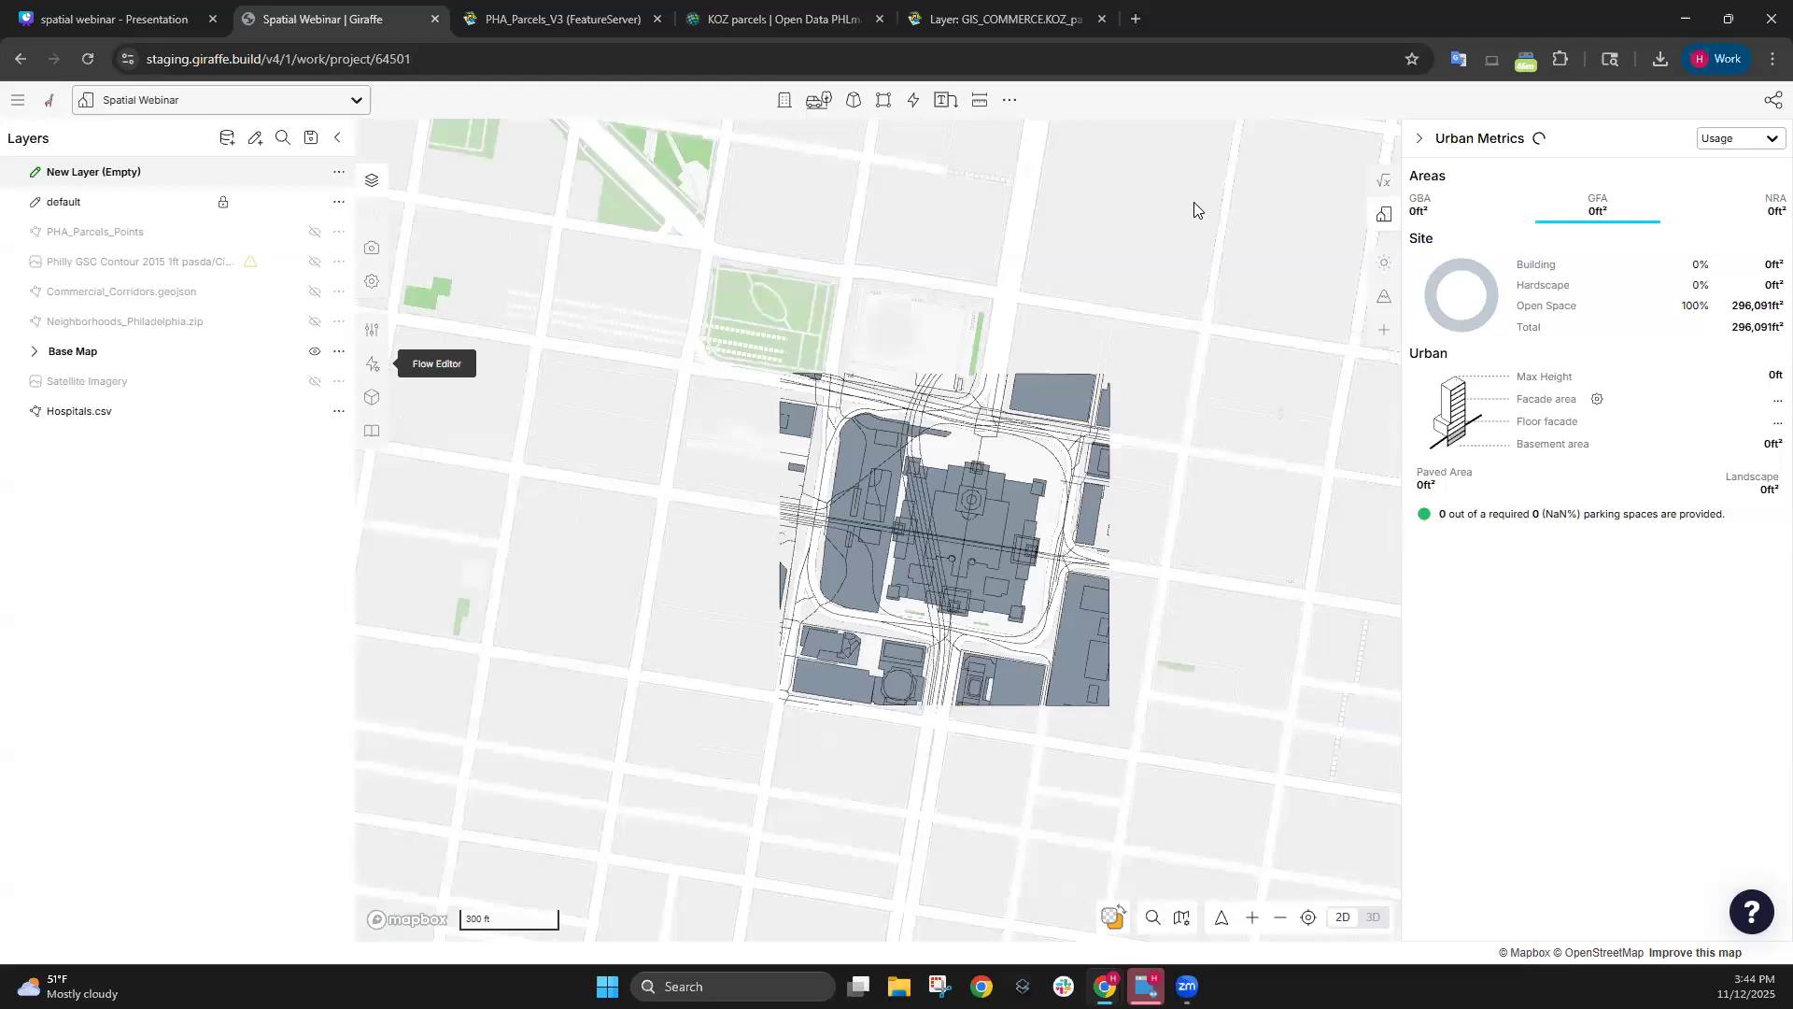
pyautogui.click(314, 351)
pyautogui.click(315, 381)
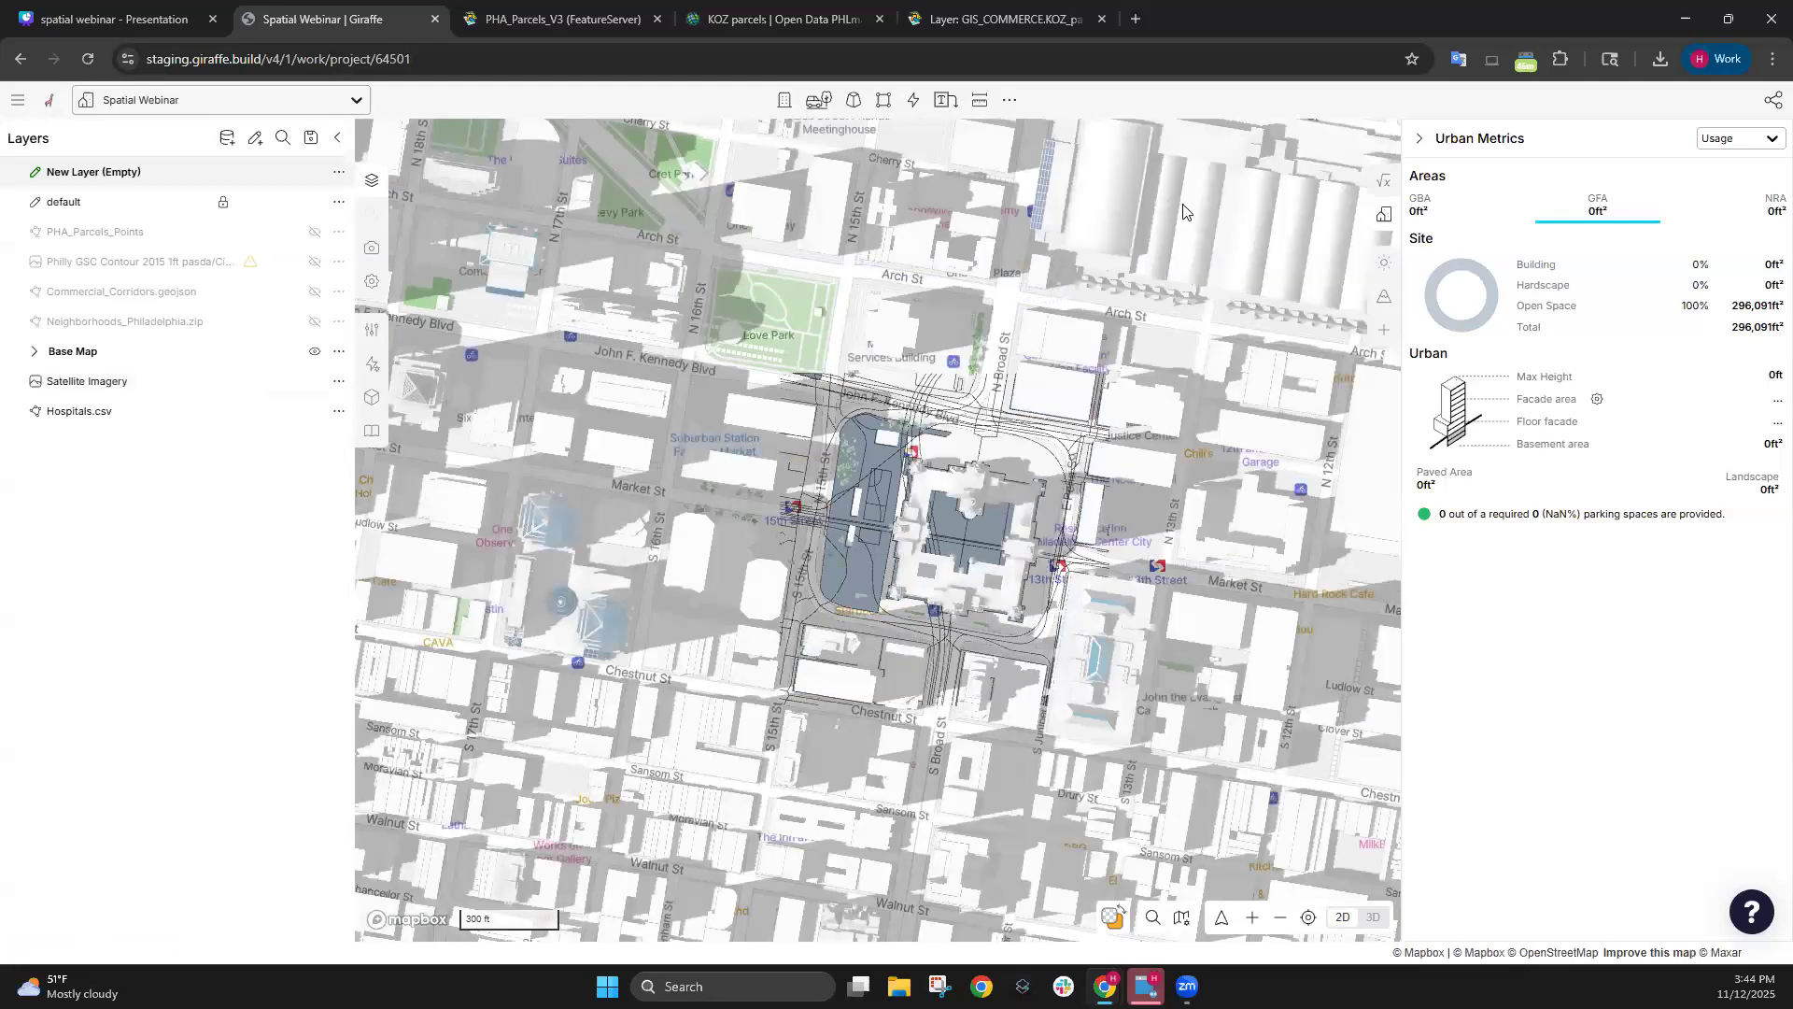
pyautogui.moveTo(1124, 191); pyautogui.dragTo(729, 417)
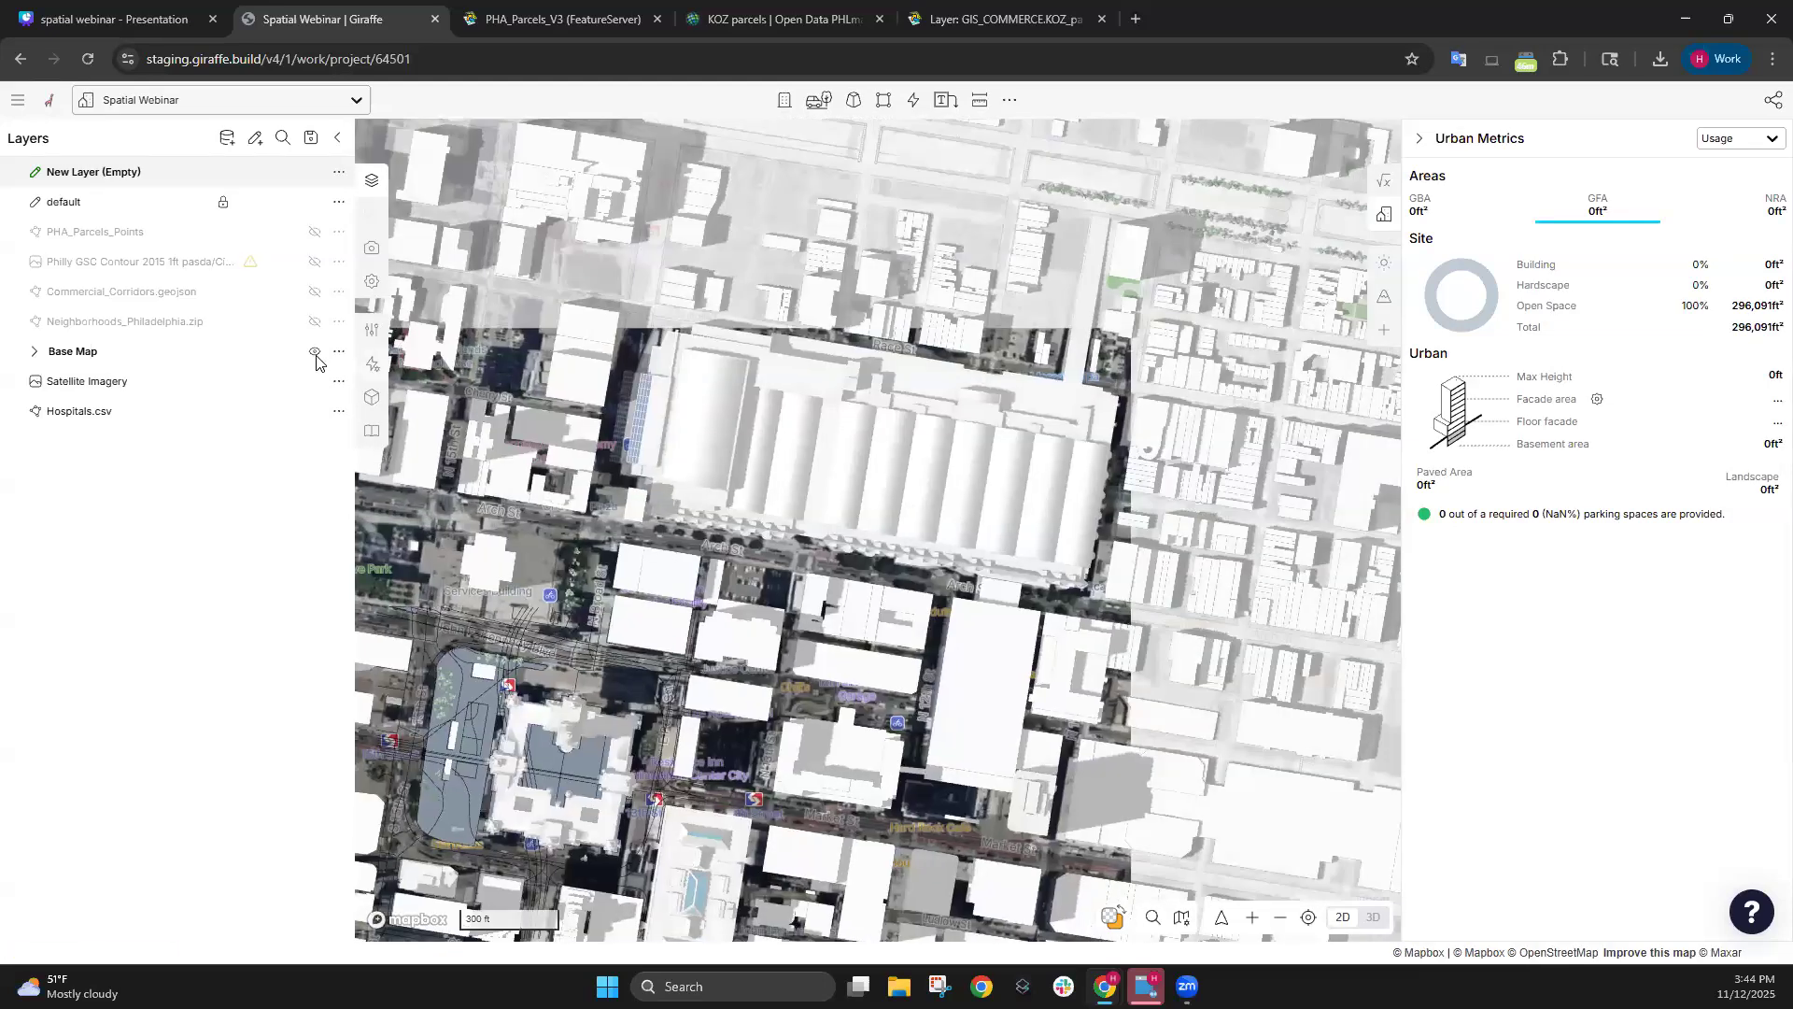
# Hide the 3-D buildings and snip a screenshot of the aerial view around the convention center.
pyautogui.click(315, 351)
pyautogui.moveTo(1083, 283); pyautogui.dragTo(1089, 250)
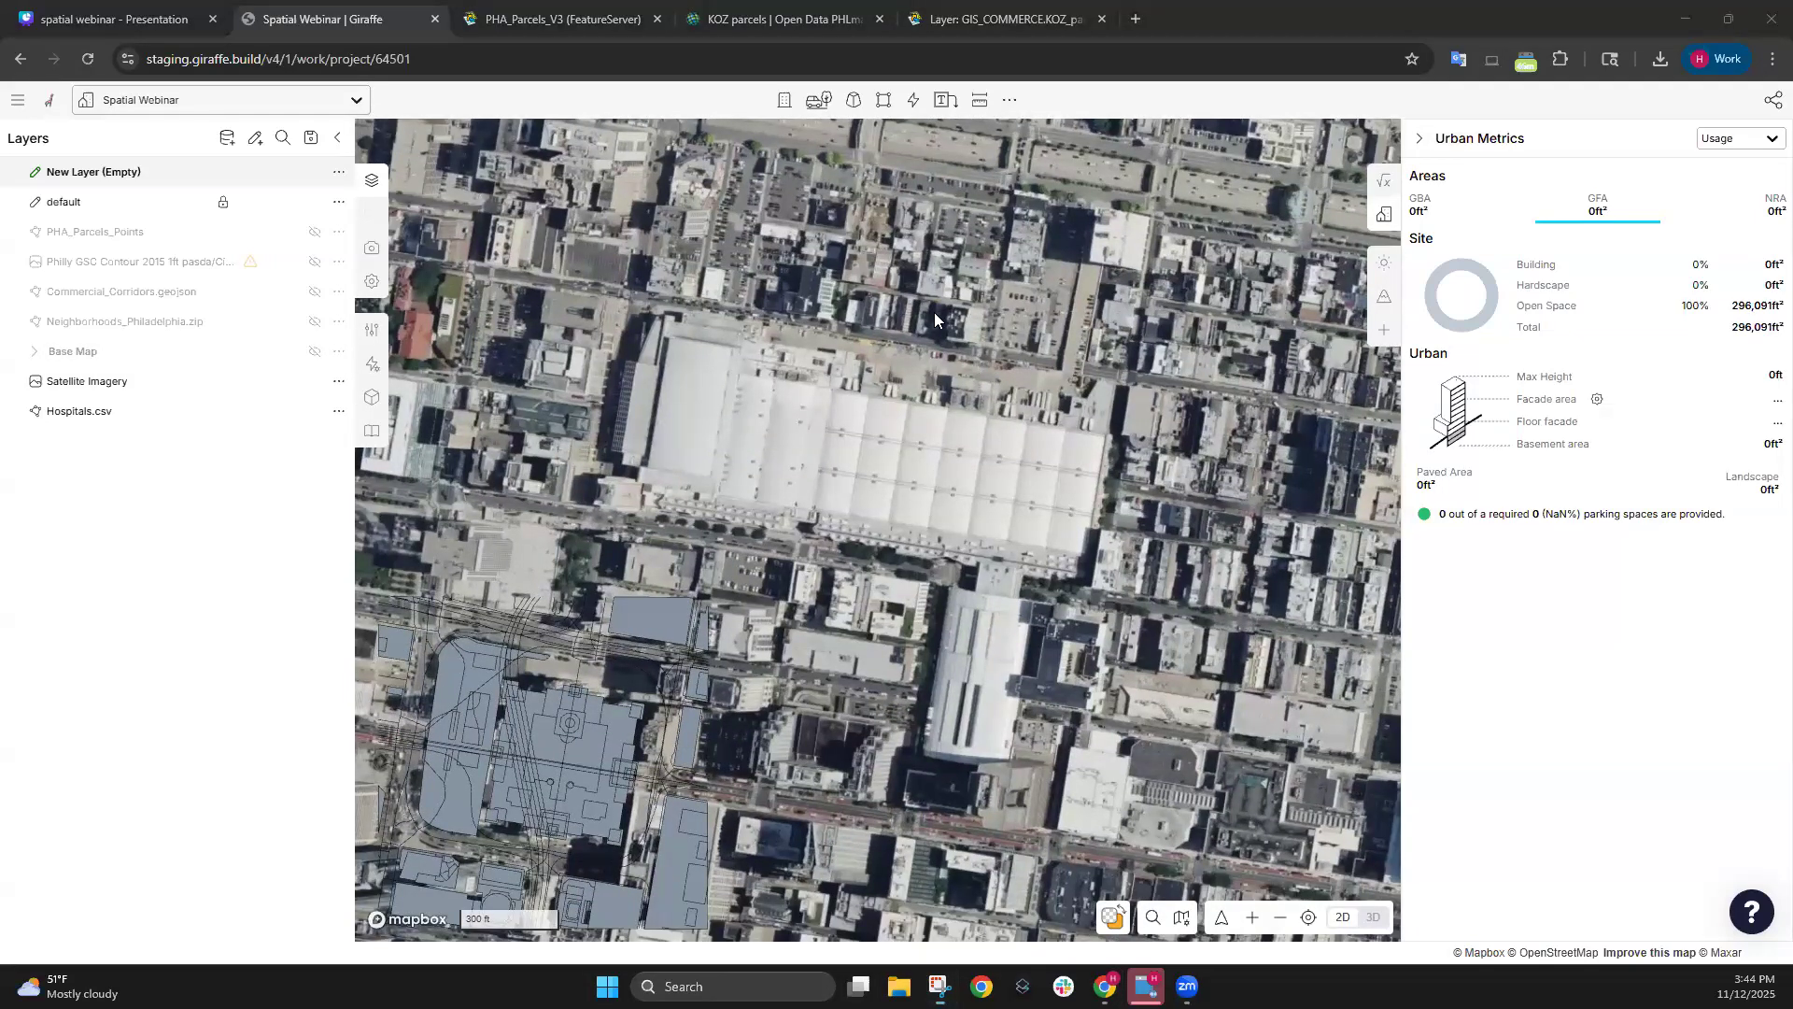
pyautogui.click(517, 203)
pyautogui.moveTo(1216, 776); pyautogui.dragTo(1220, 771)
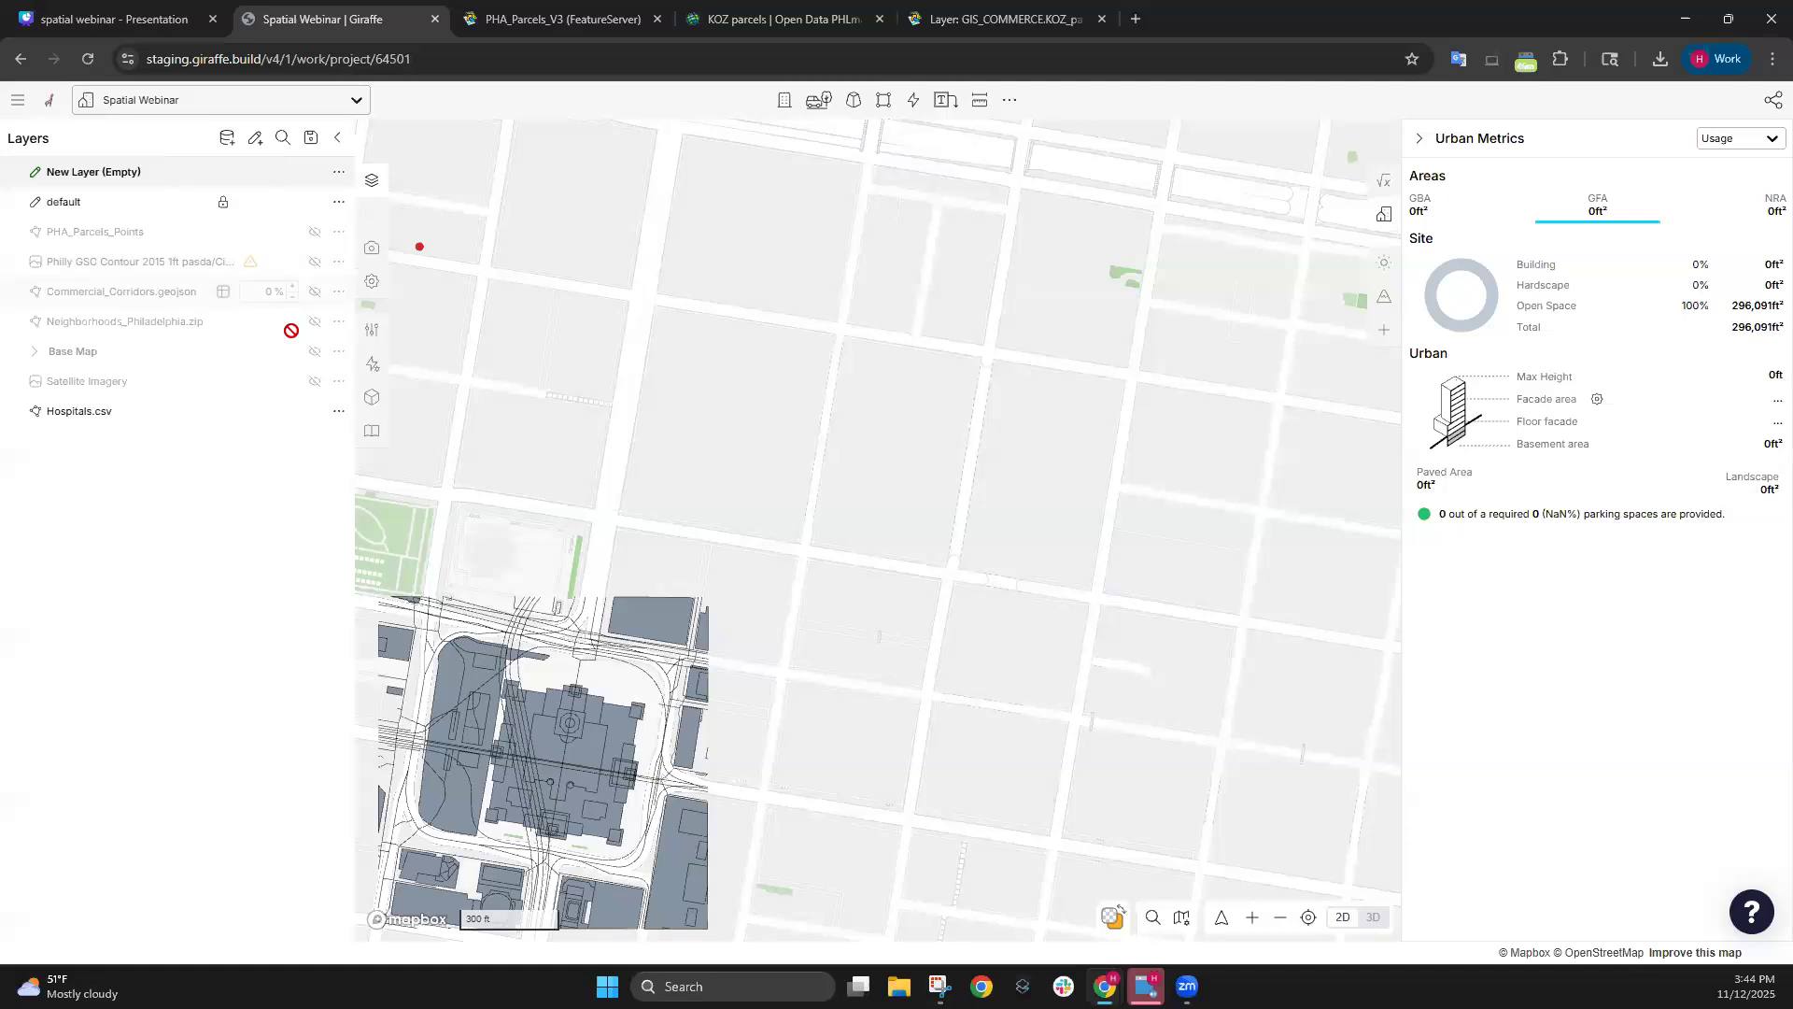
# Start a new Image layer and choose the screenshot PNG from Downloads.
pyautogui.click(227, 139)
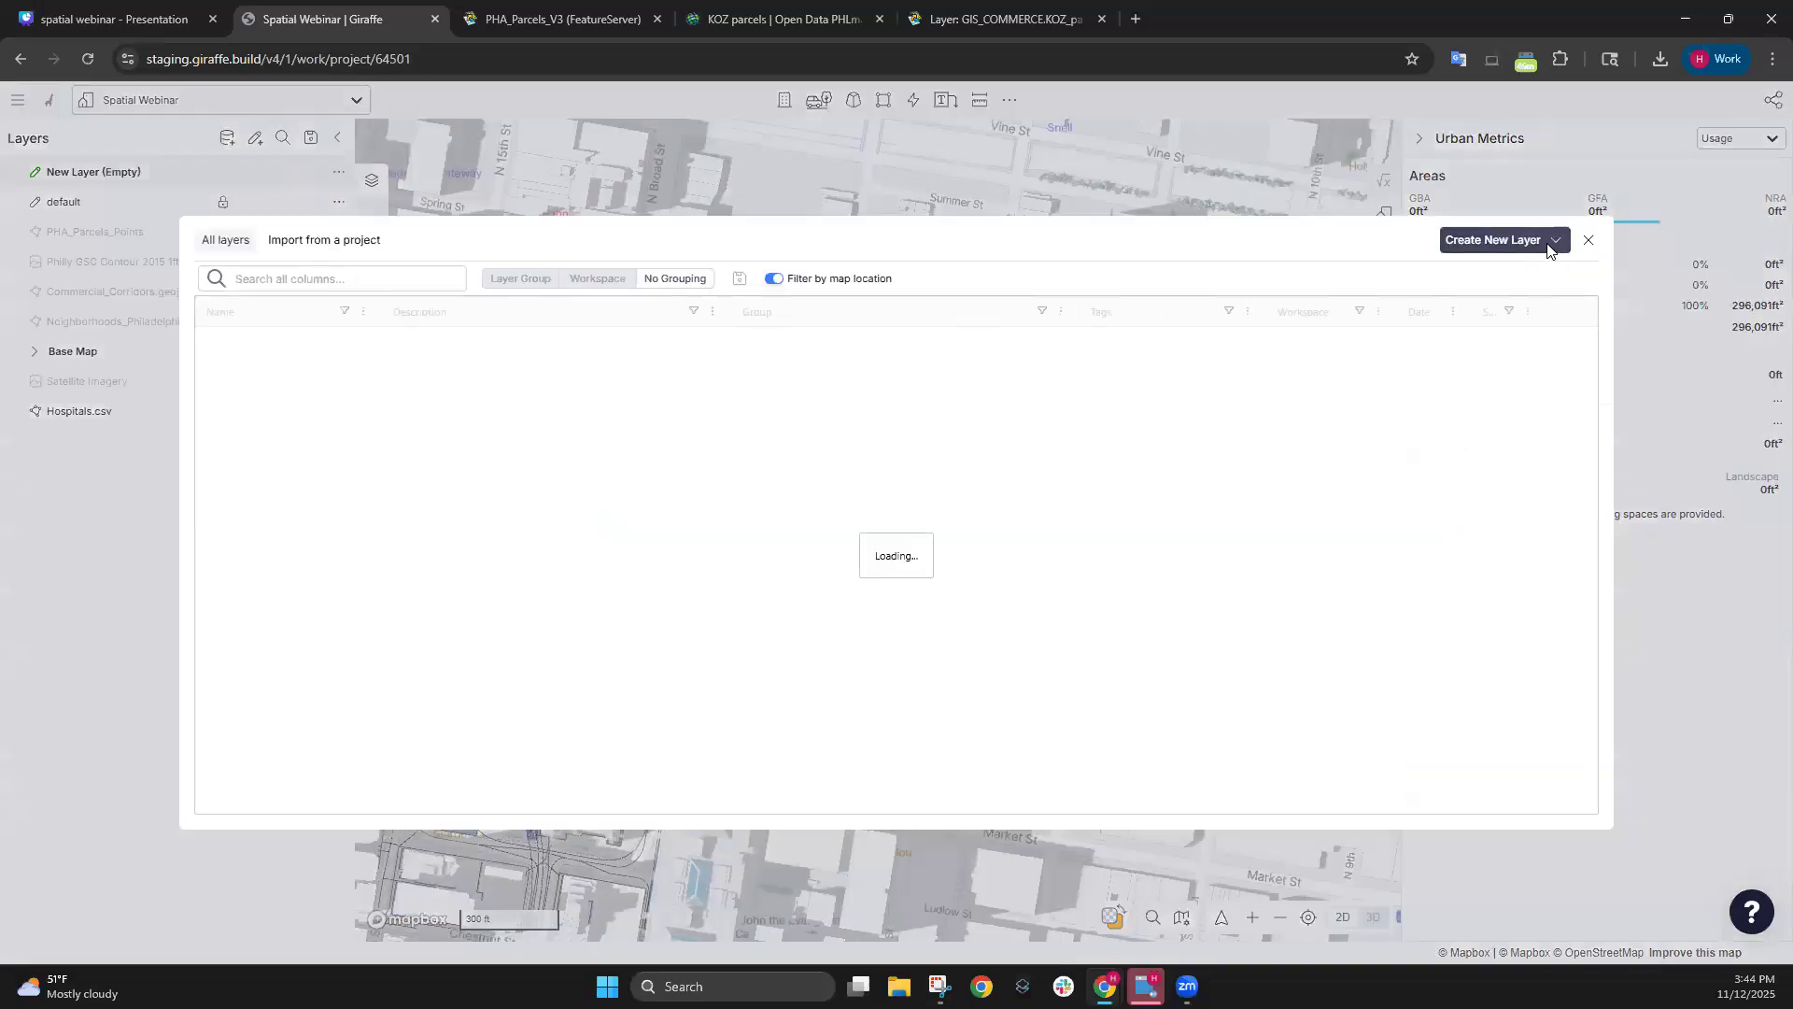
pyautogui.click(1553, 242)
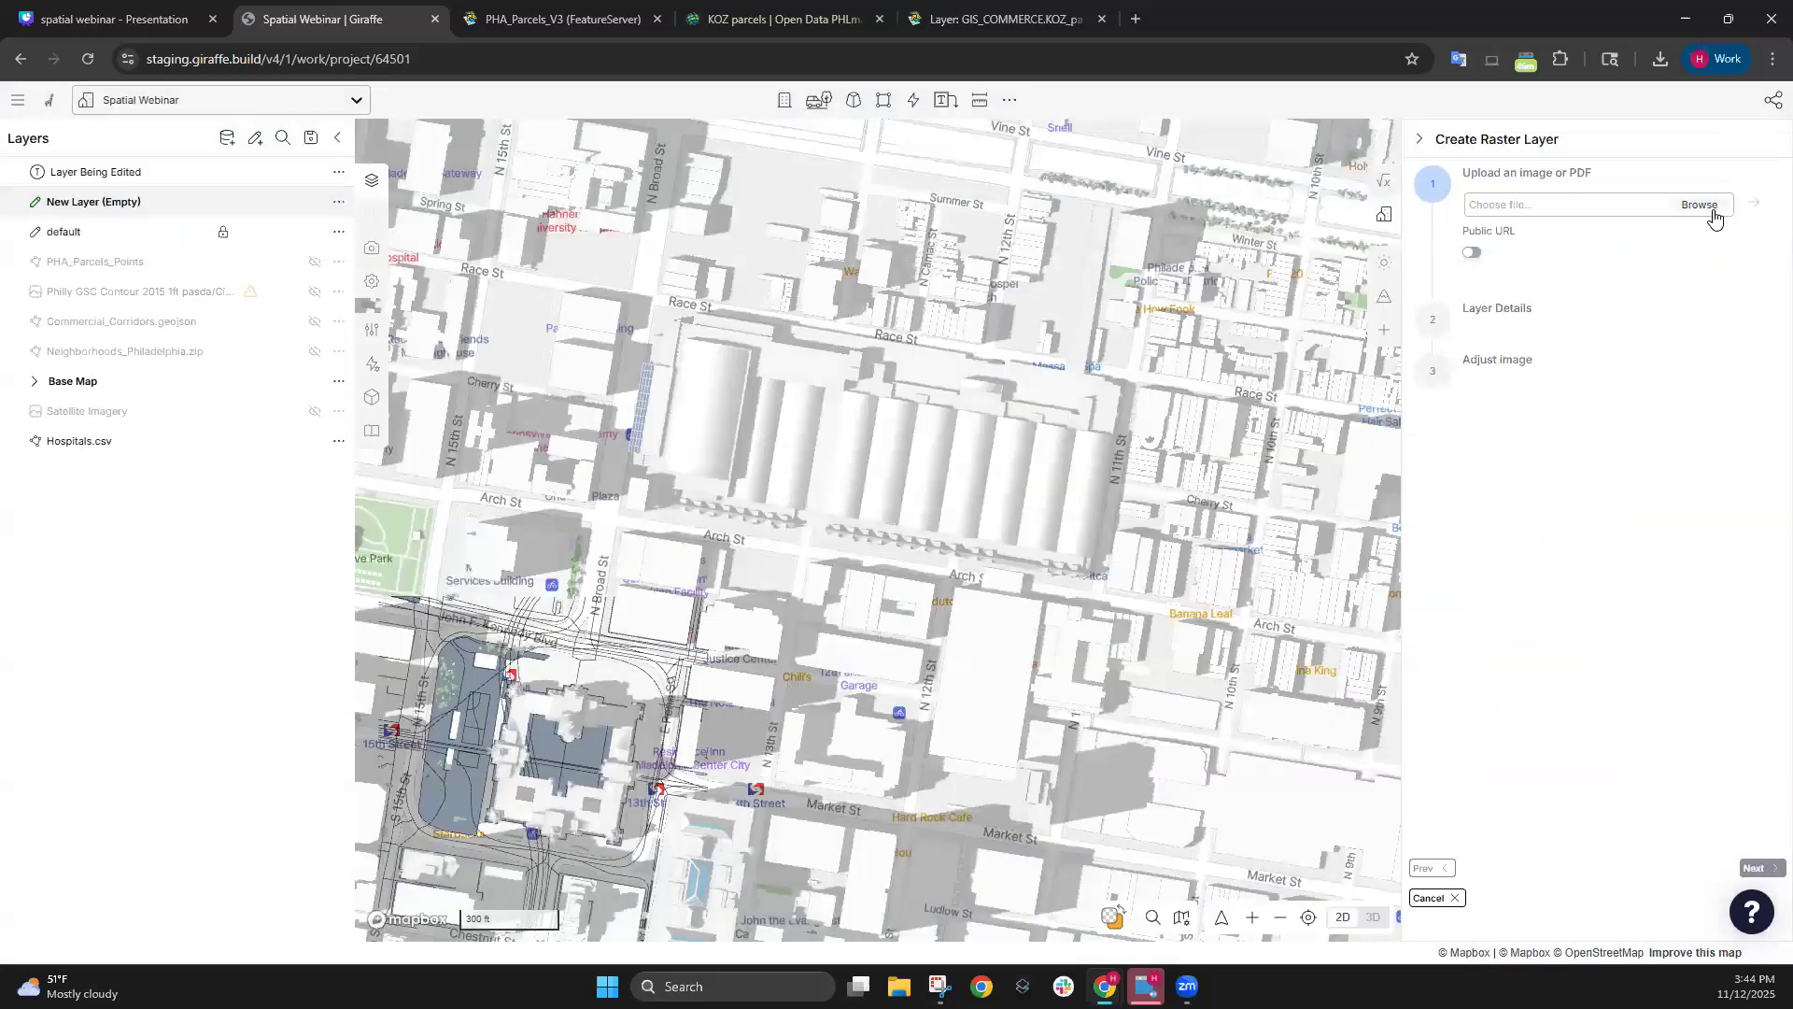
pyautogui.click(1701, 205)
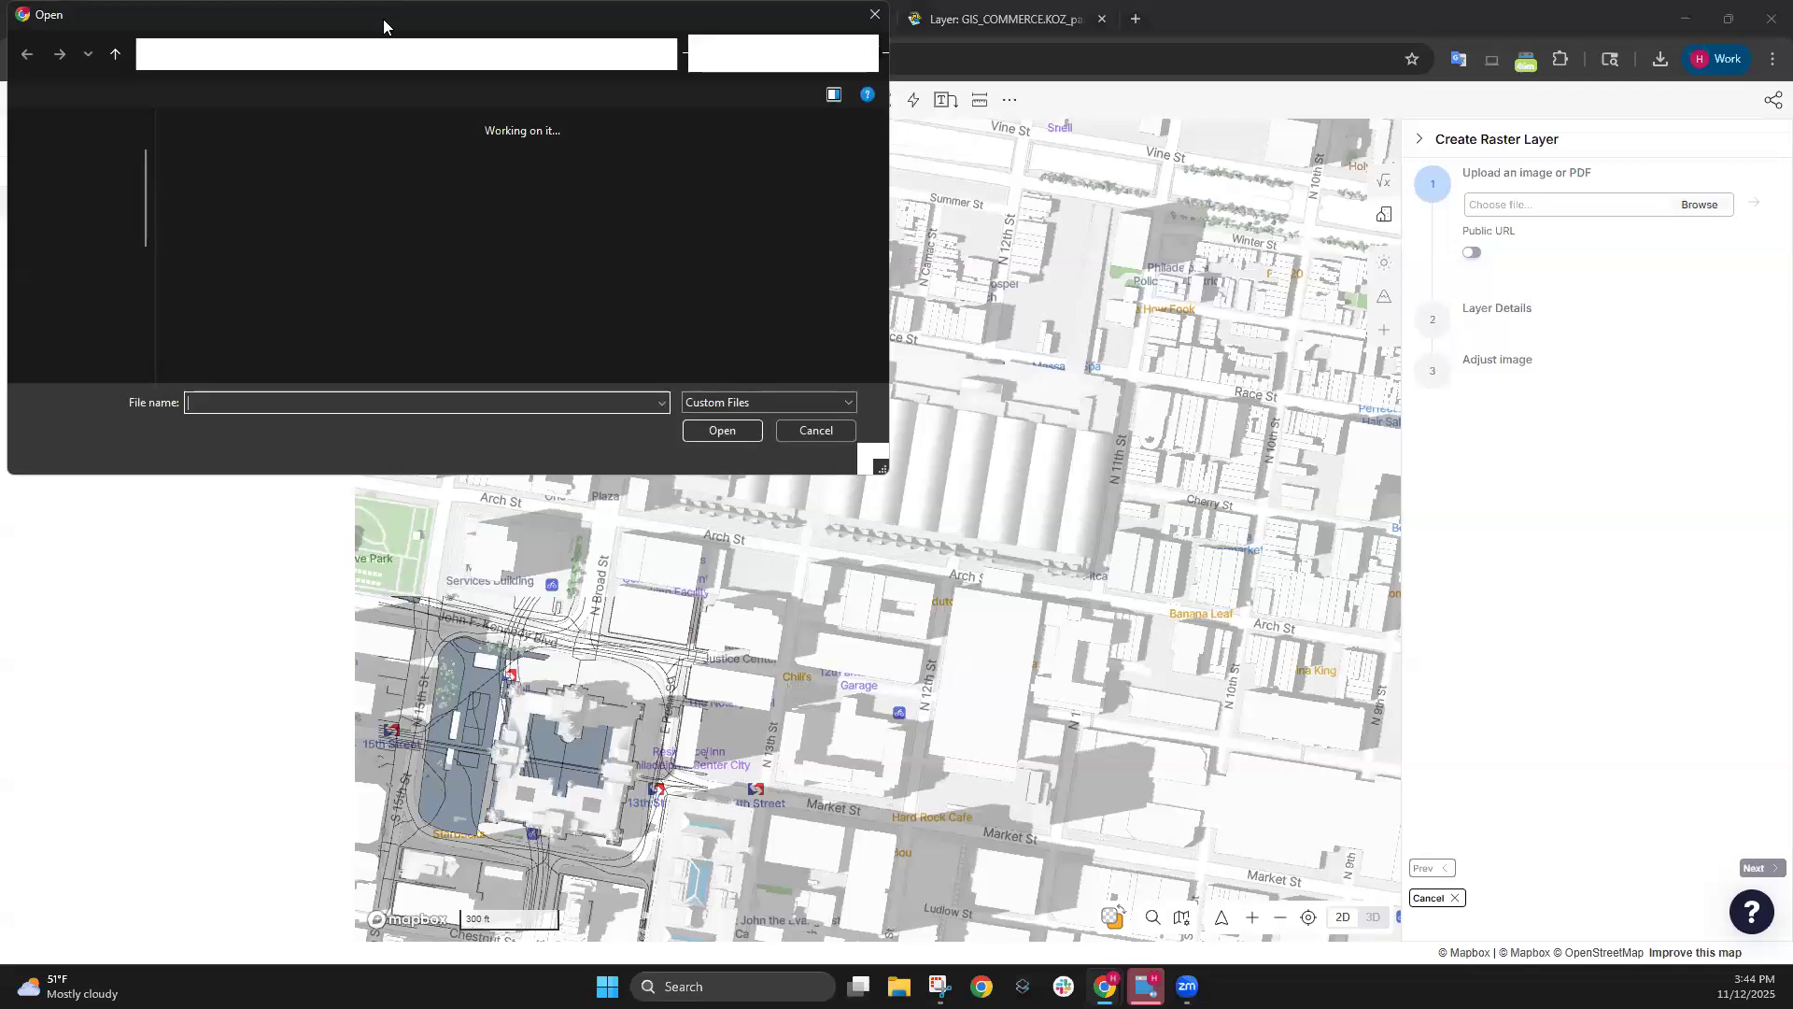
pyautogui.moveTo(368, 28); pyautogui.dragTo(0, 28)
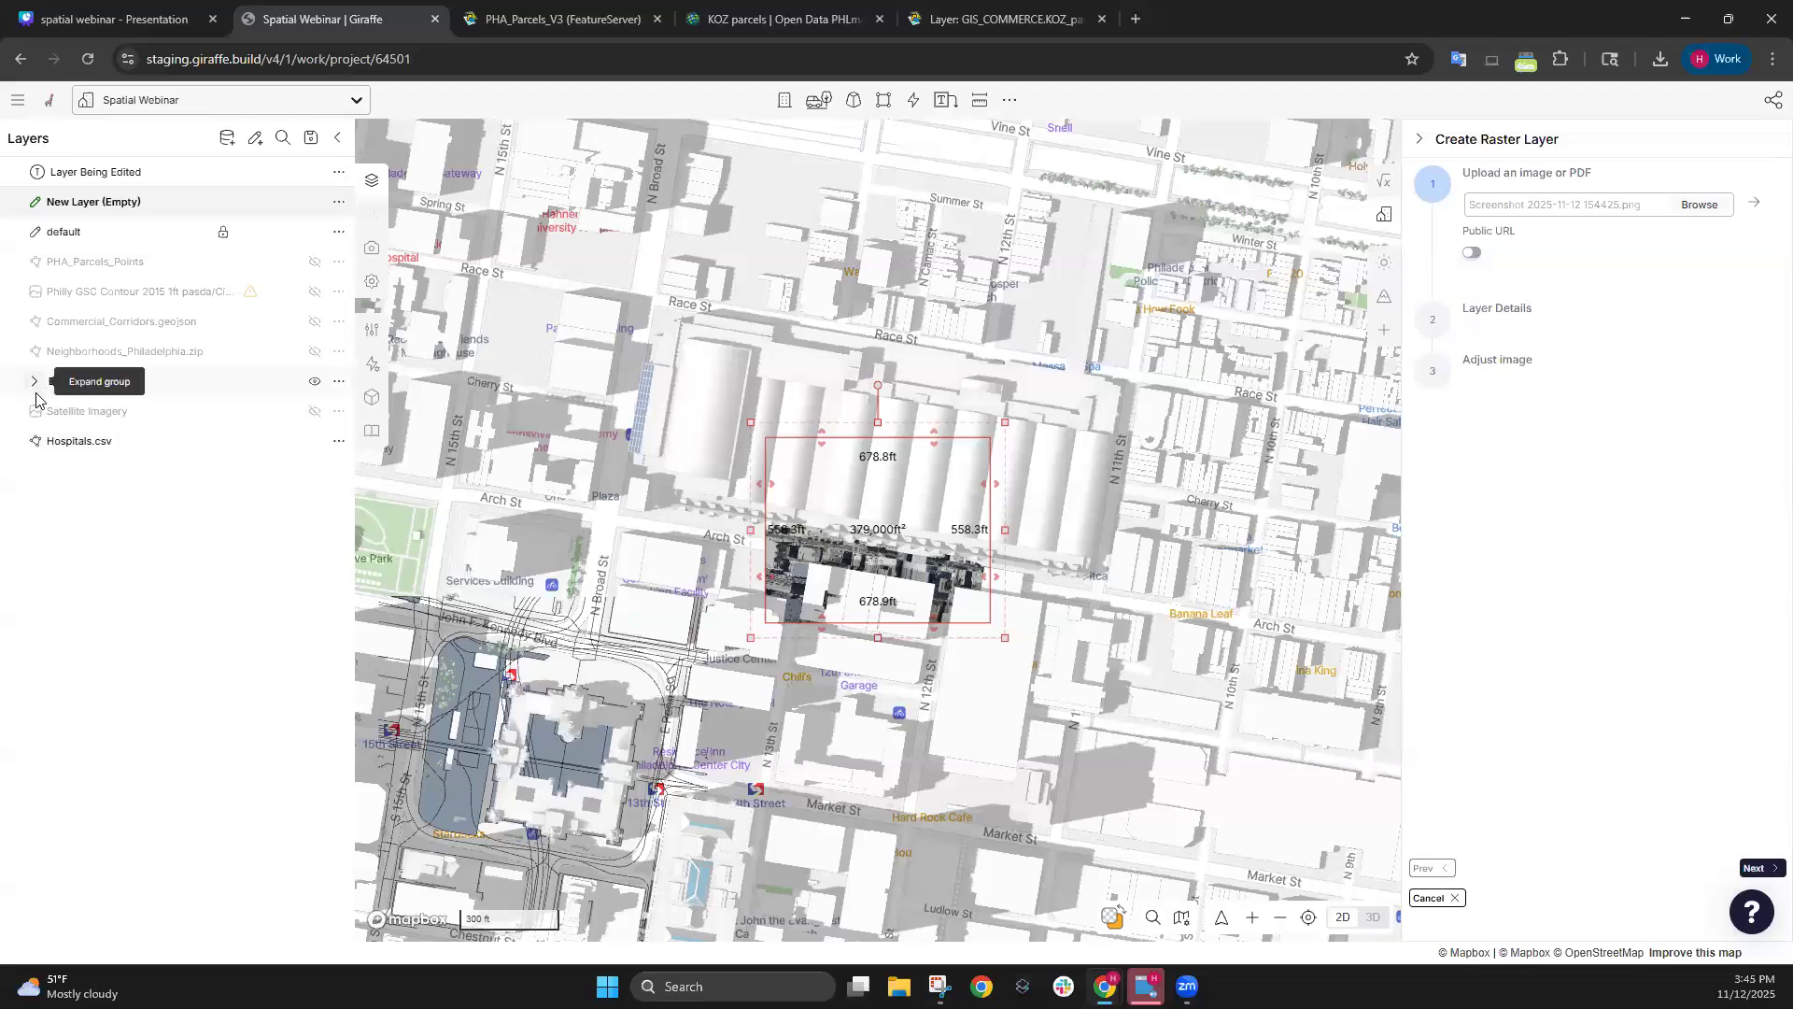
# Fade the landmark buildings and move the screenshot image between Race St and Arch St.
pyautogui.moveTo(268, 412); pyautogui.dragTo(233, 443)
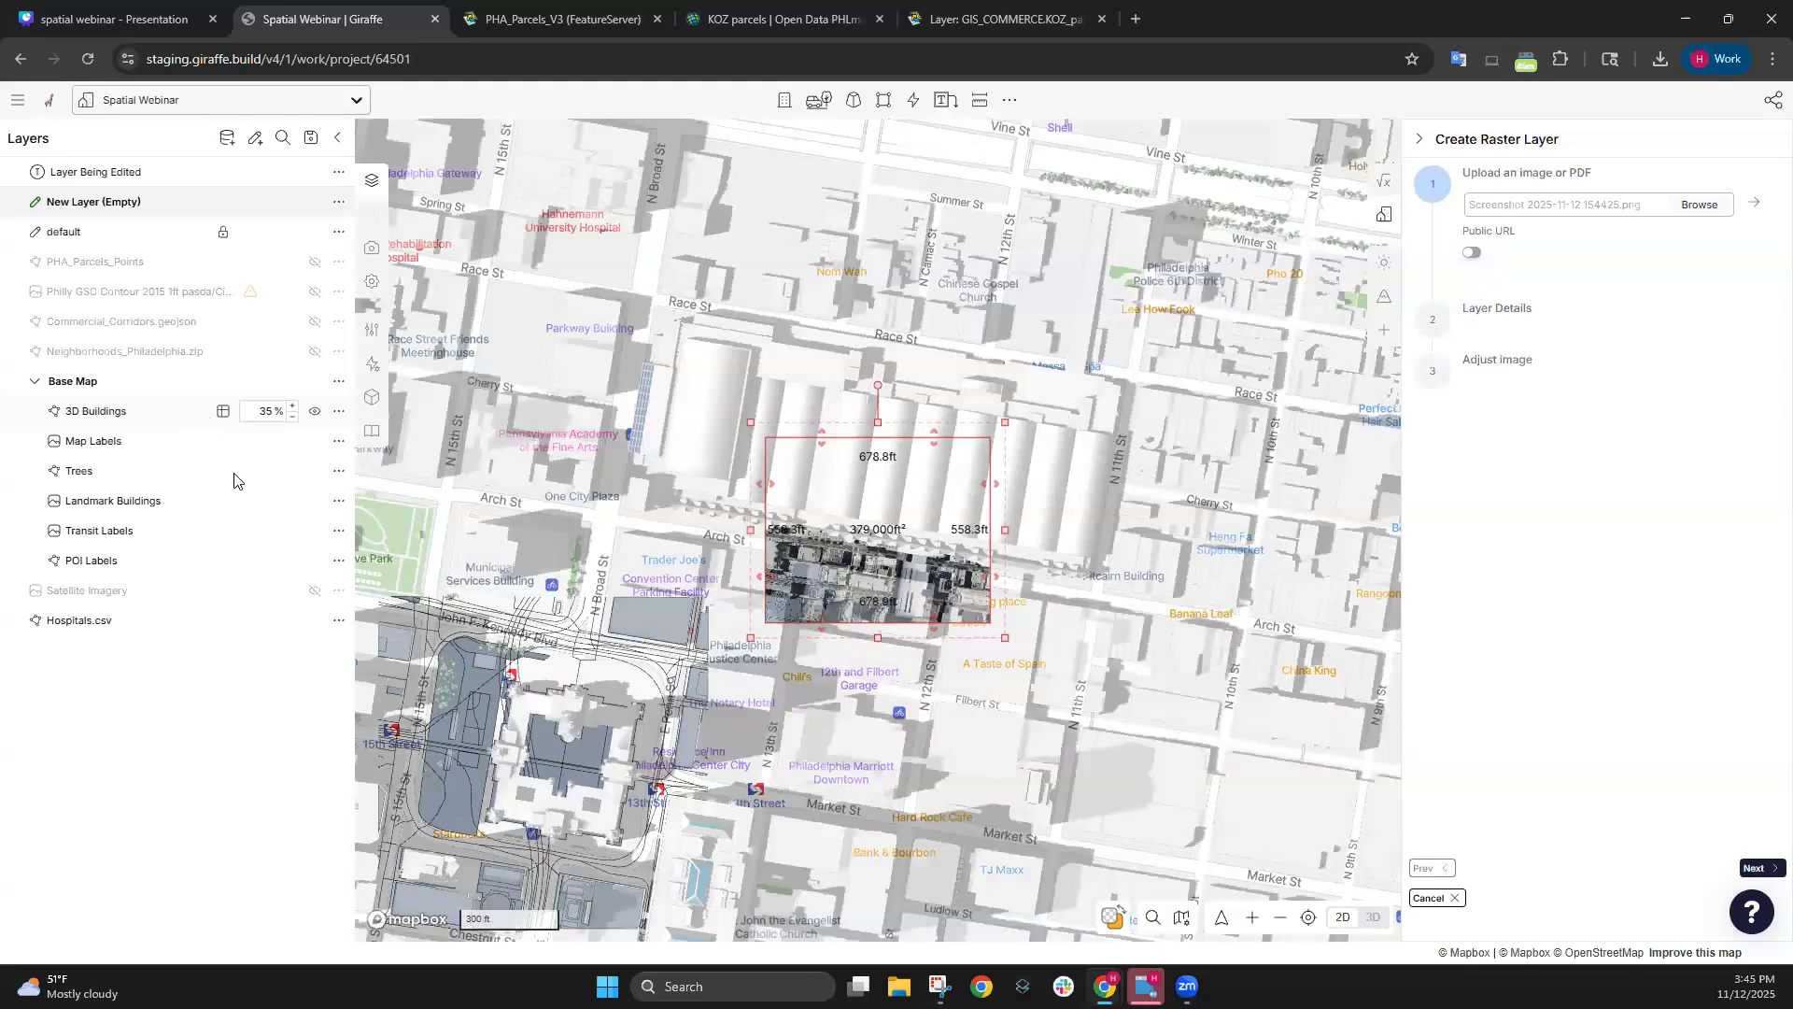
pyautogui.moveTo(281, 501); pyautogui.dragTo(224, 499)
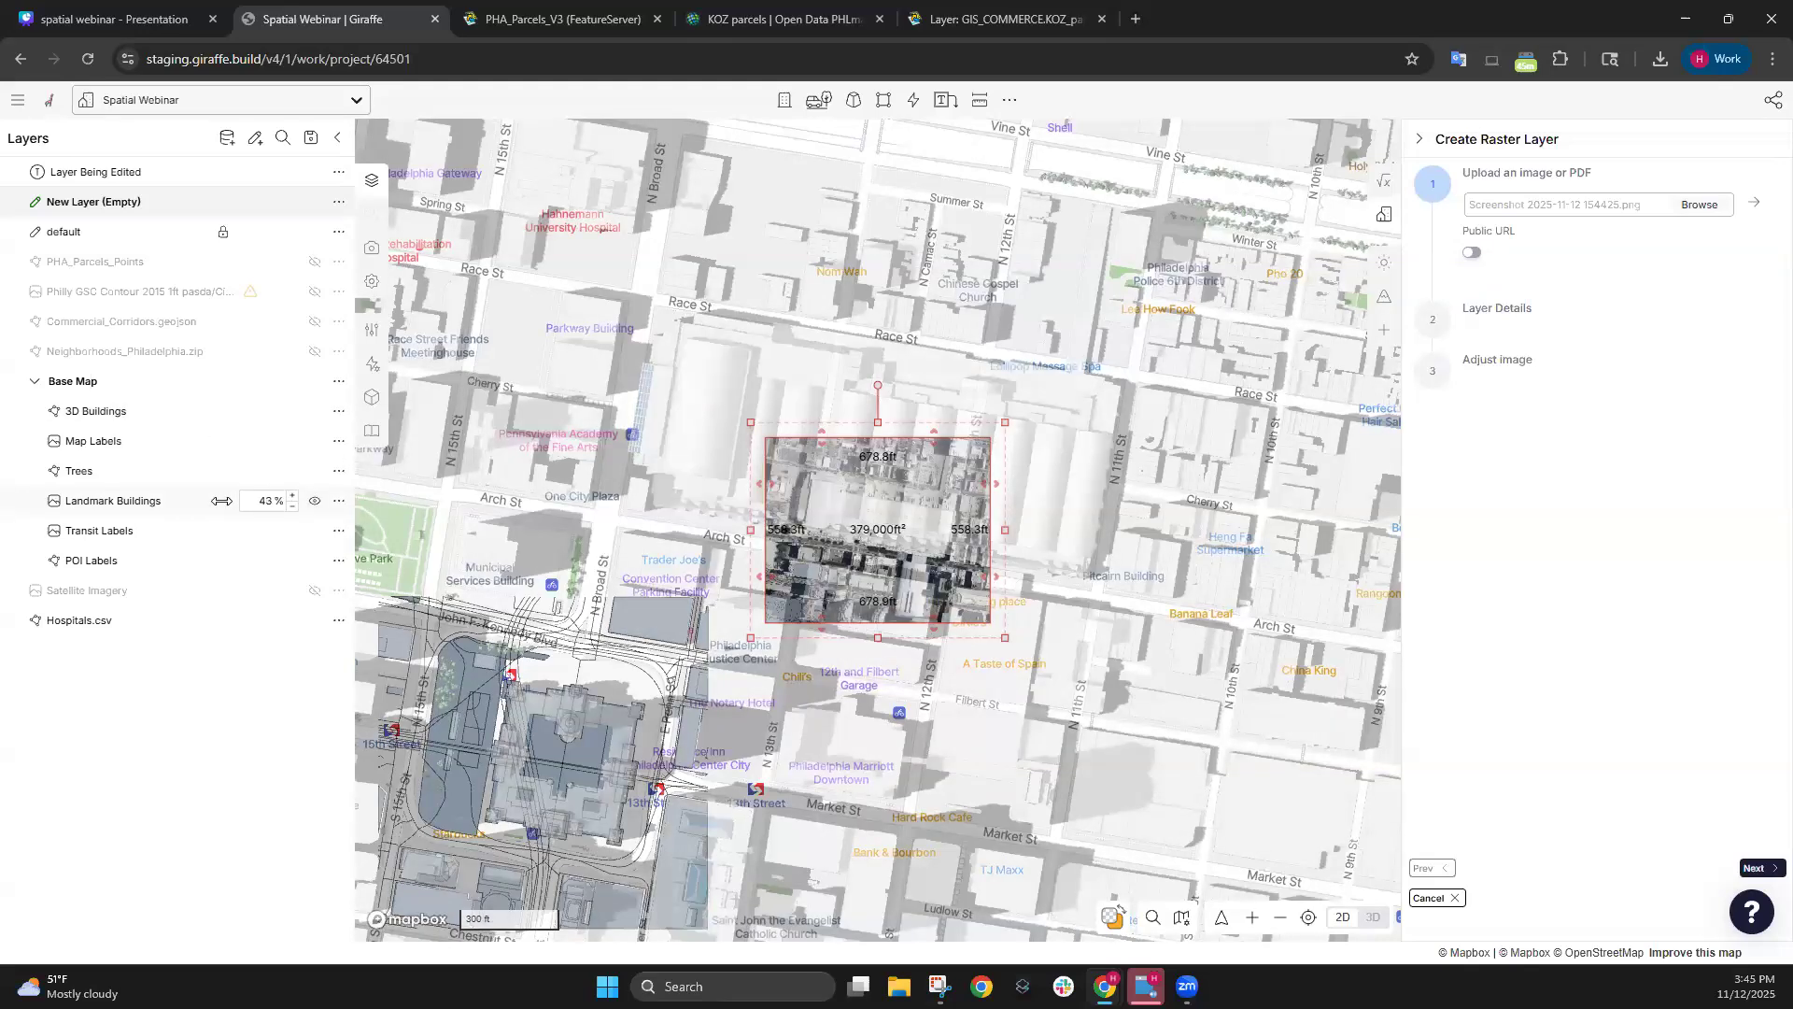
pyautogui.moveTo(792, 561); pyautogui.dragTo(666, 215)
pyautogui.scroll(5, 703, 239)
pyautogui.moveTo(1022, 327); pyautogui.dragTo(1028, 488)
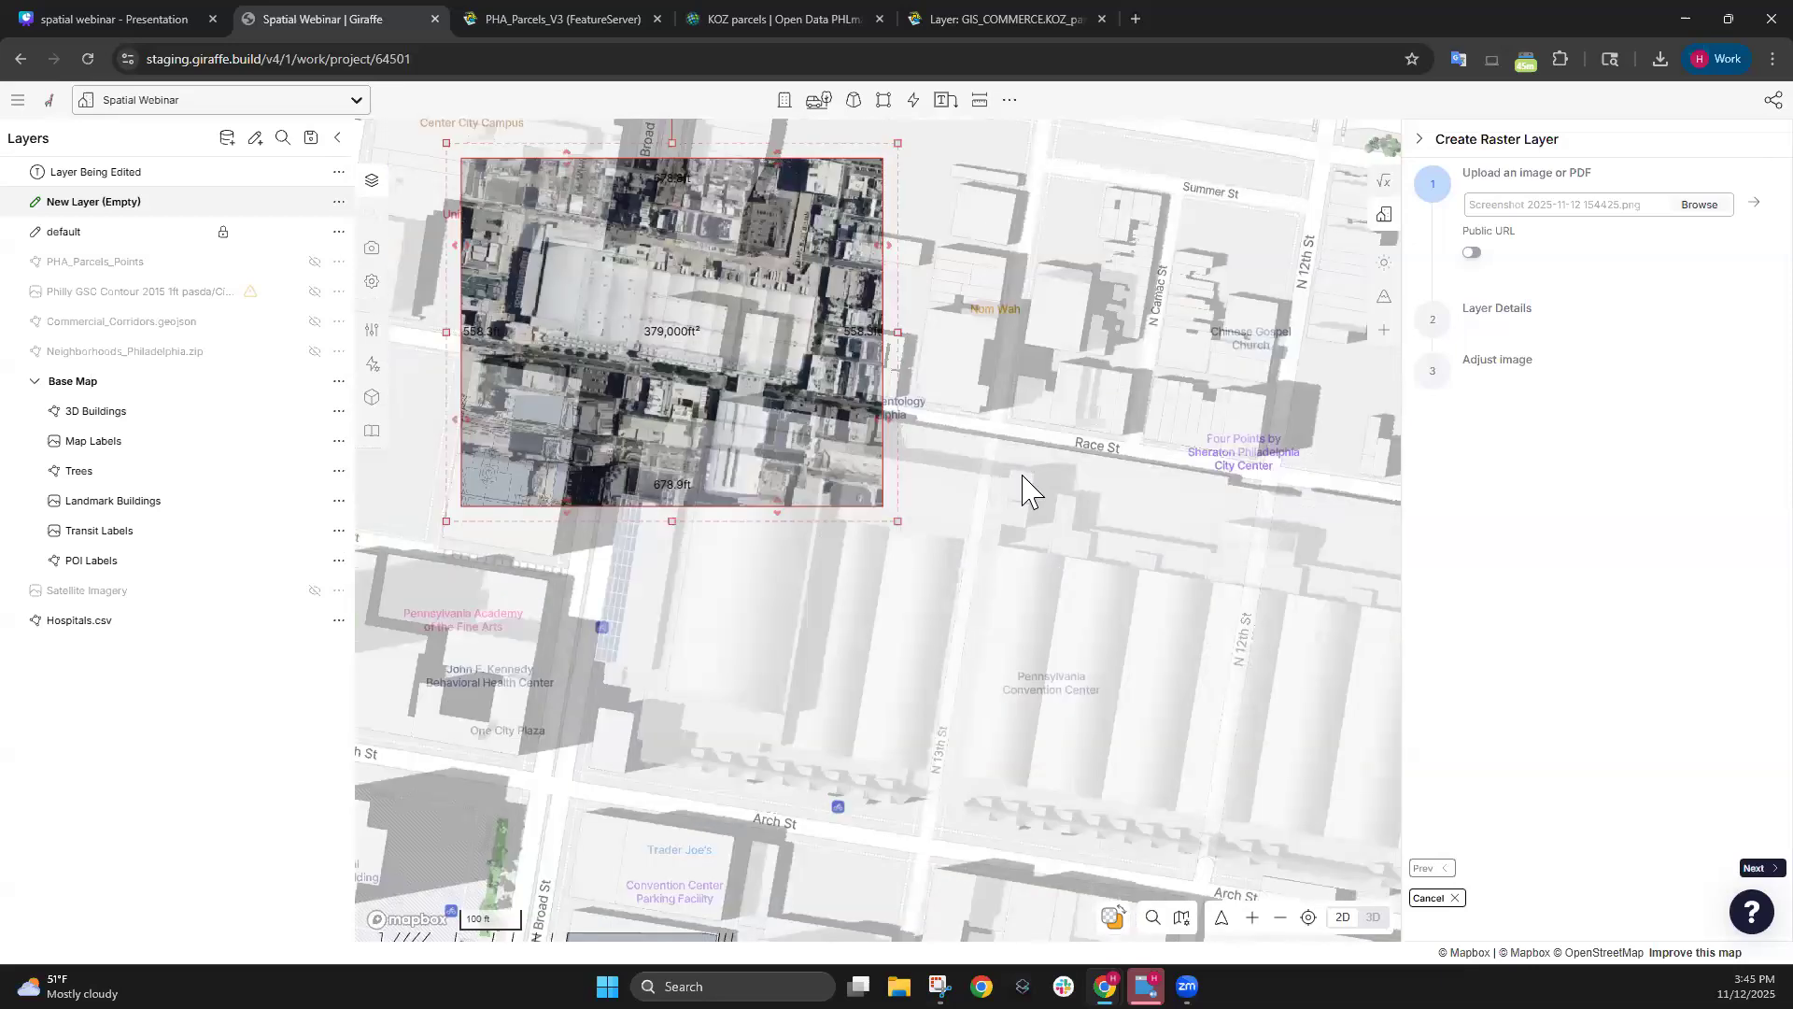
pyautogui.scroll(-3, 953, 293)
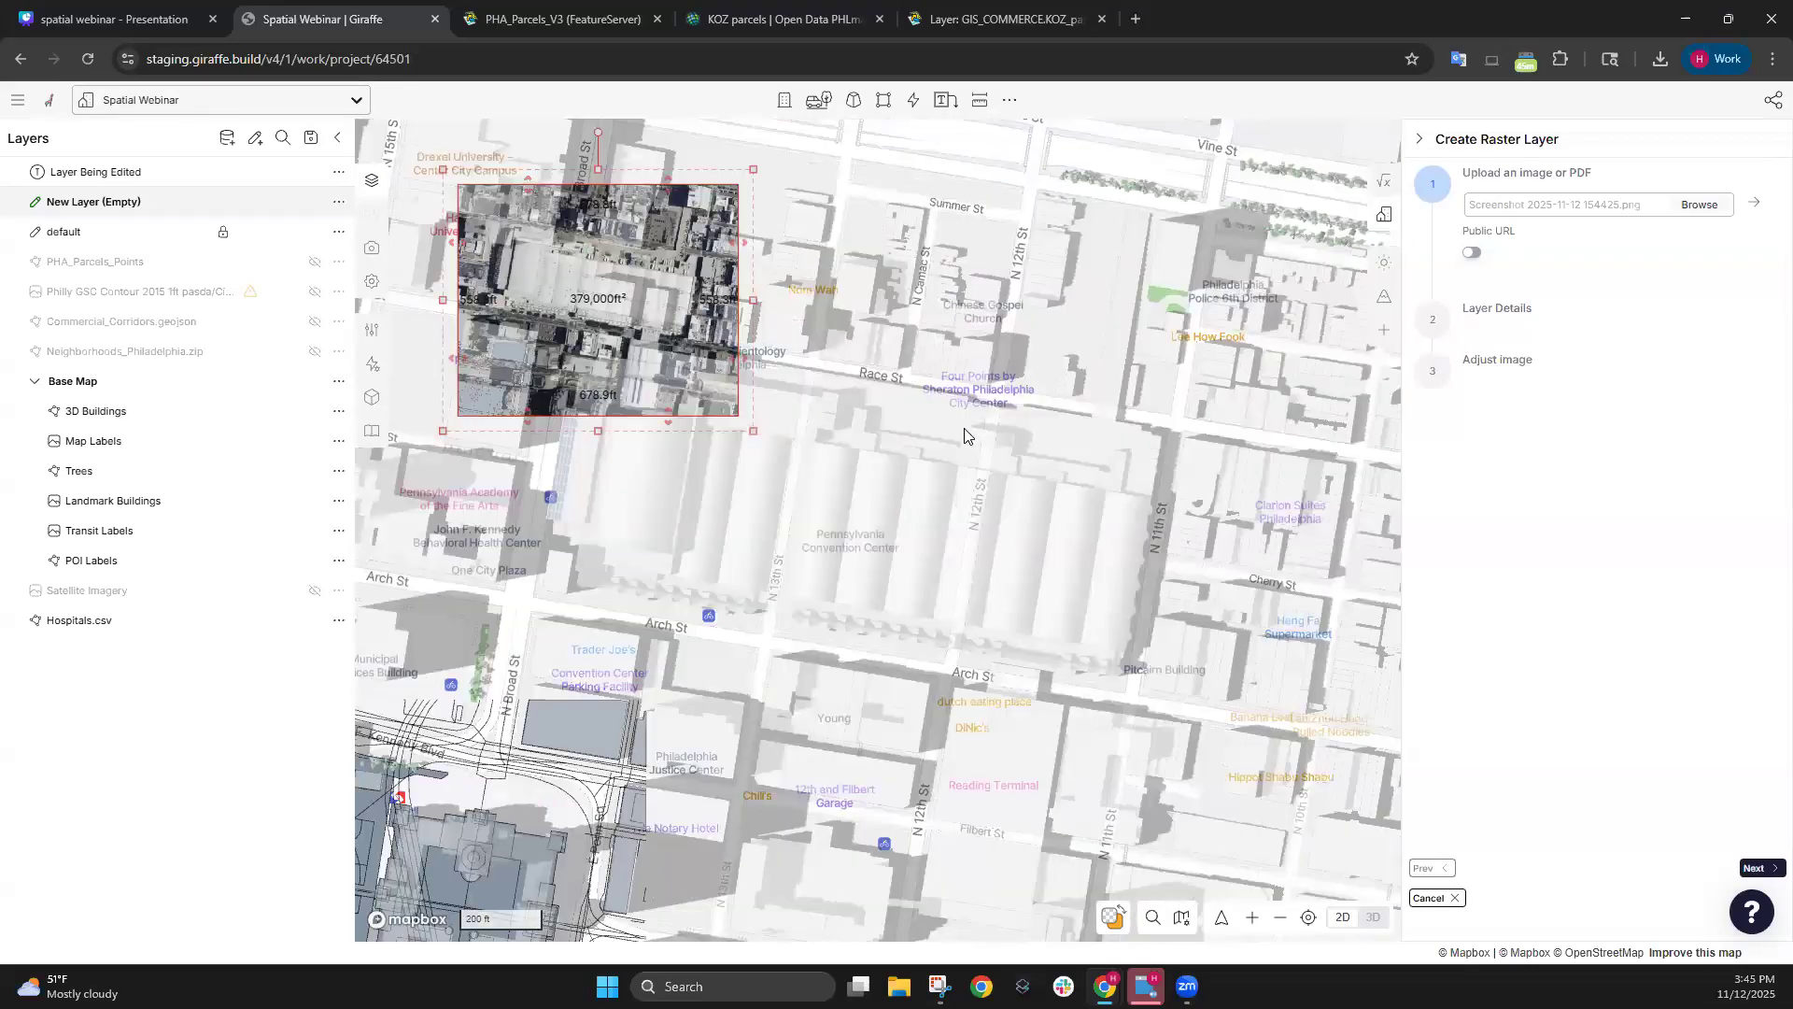
pyautogui.scroll(-3, 775, 362)
pyautogui.moveTo(774, 362); pyautogui.dragTo(885, 389)
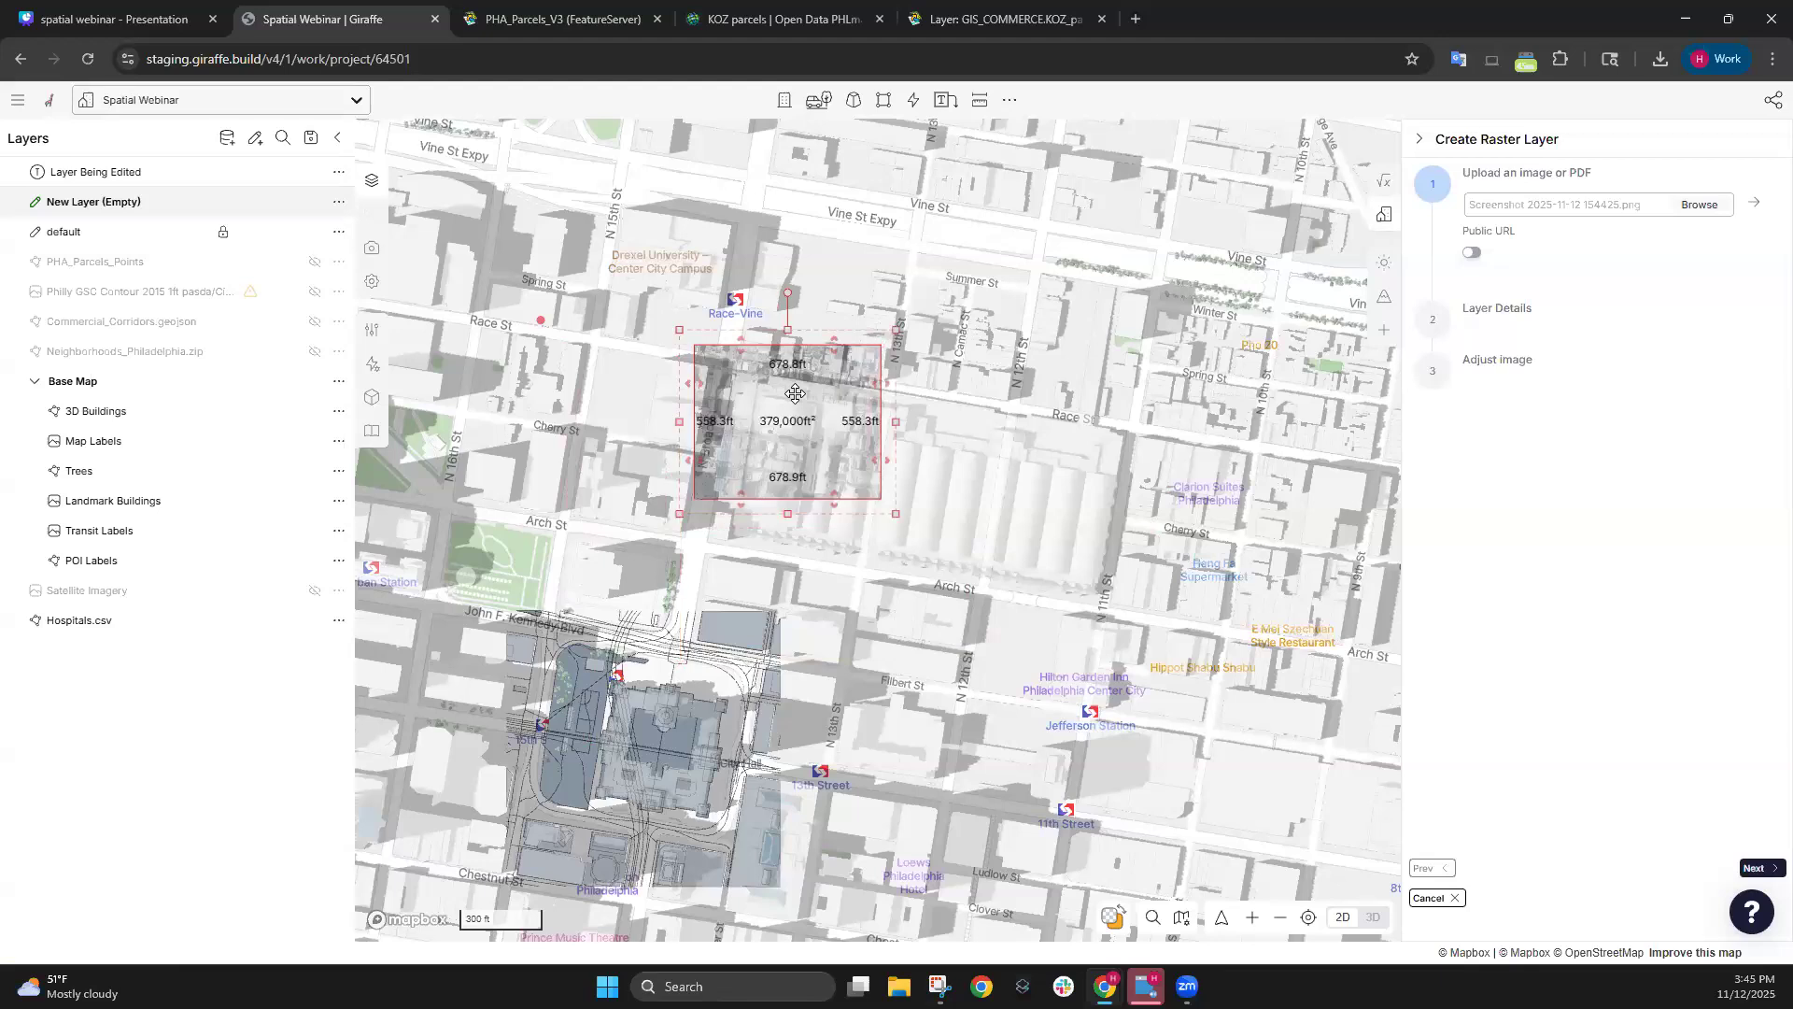
# Enlarge the image from both corners and nudge it into line with the streets.
pyautogui.moveTo(895, 514); pyautogui.dragTo(1250, 860)
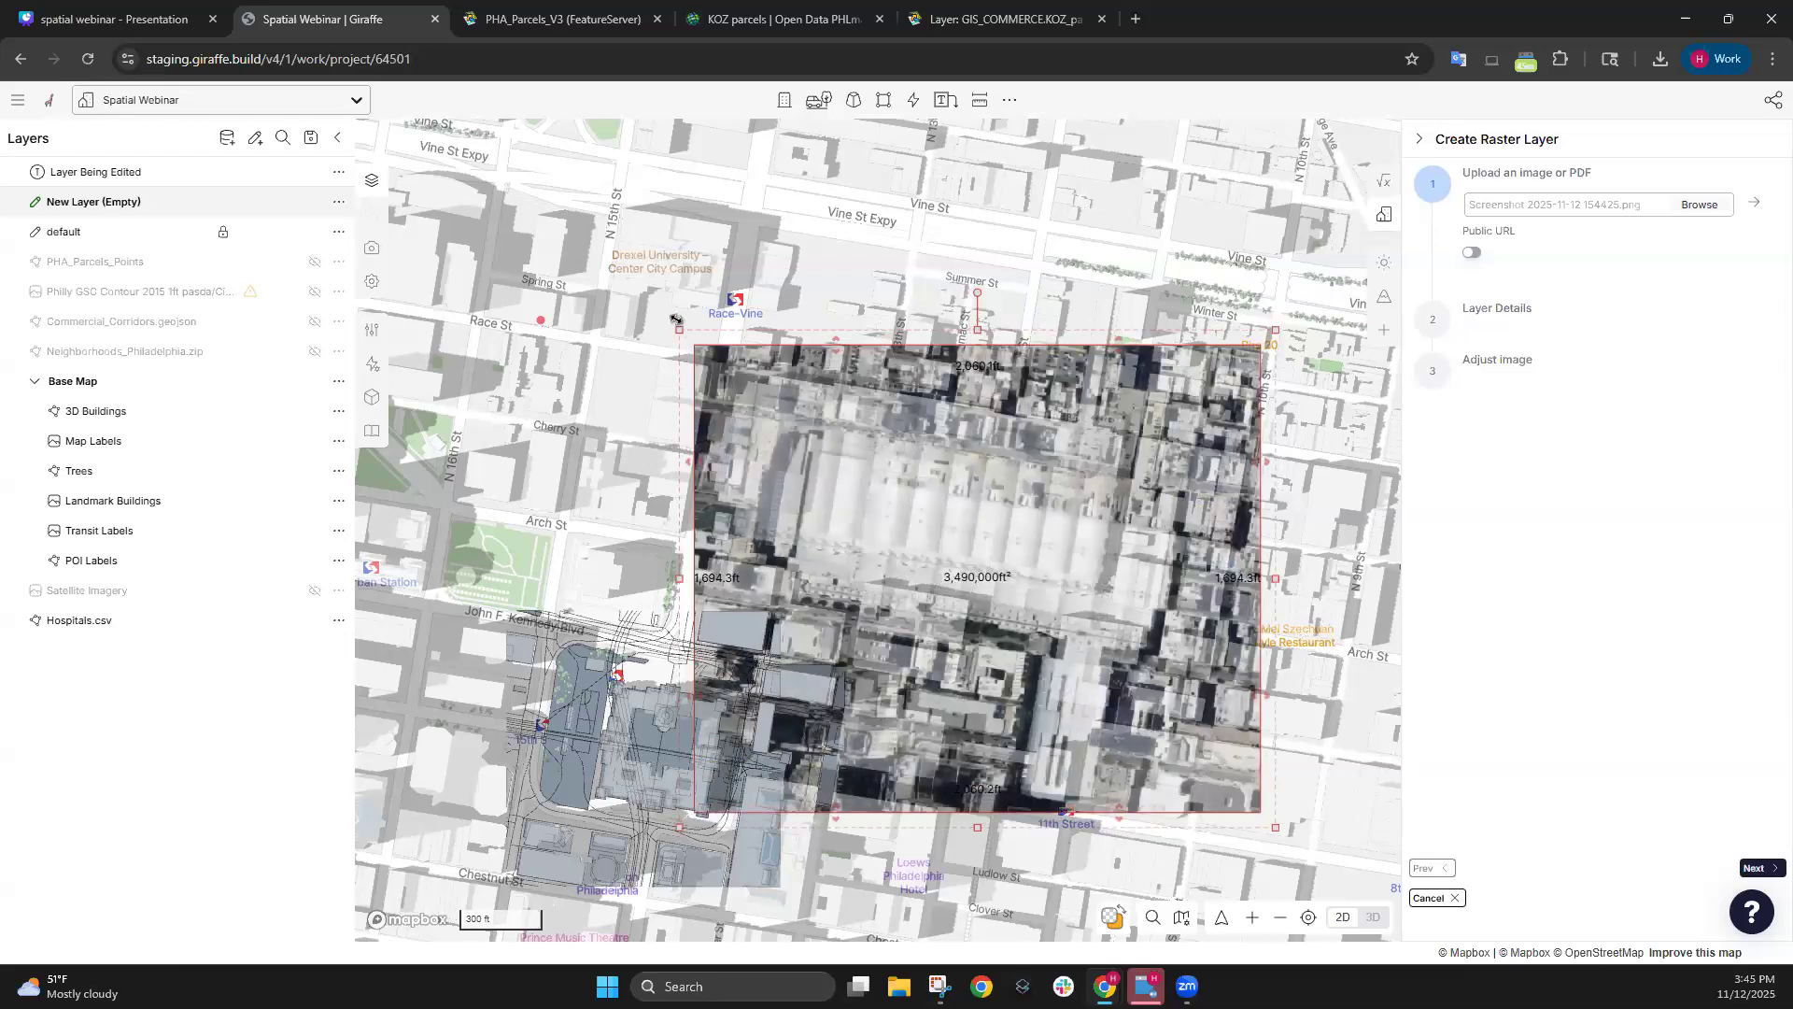
pyautogui.moveTo(611, 263); pyautogui.dragTo(572, 241)
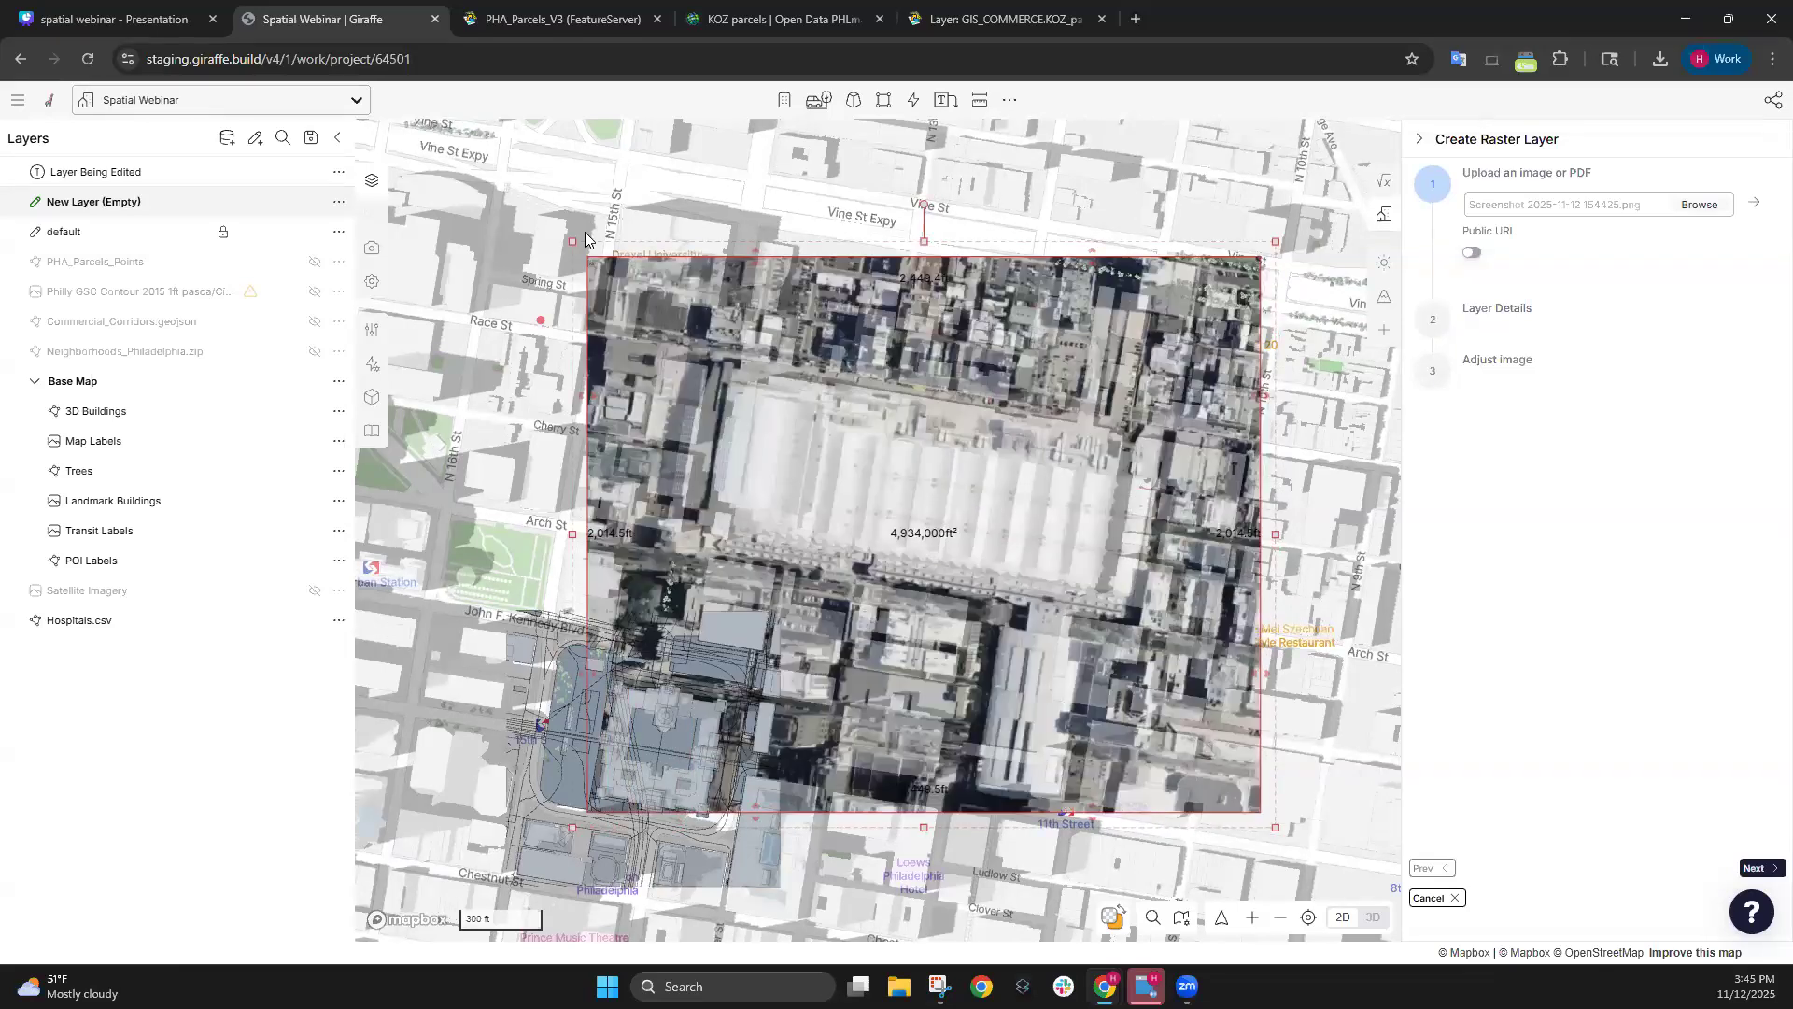
pyautogui.moveTo(1078, 531); pyautogui.dragTo(1014, 561)
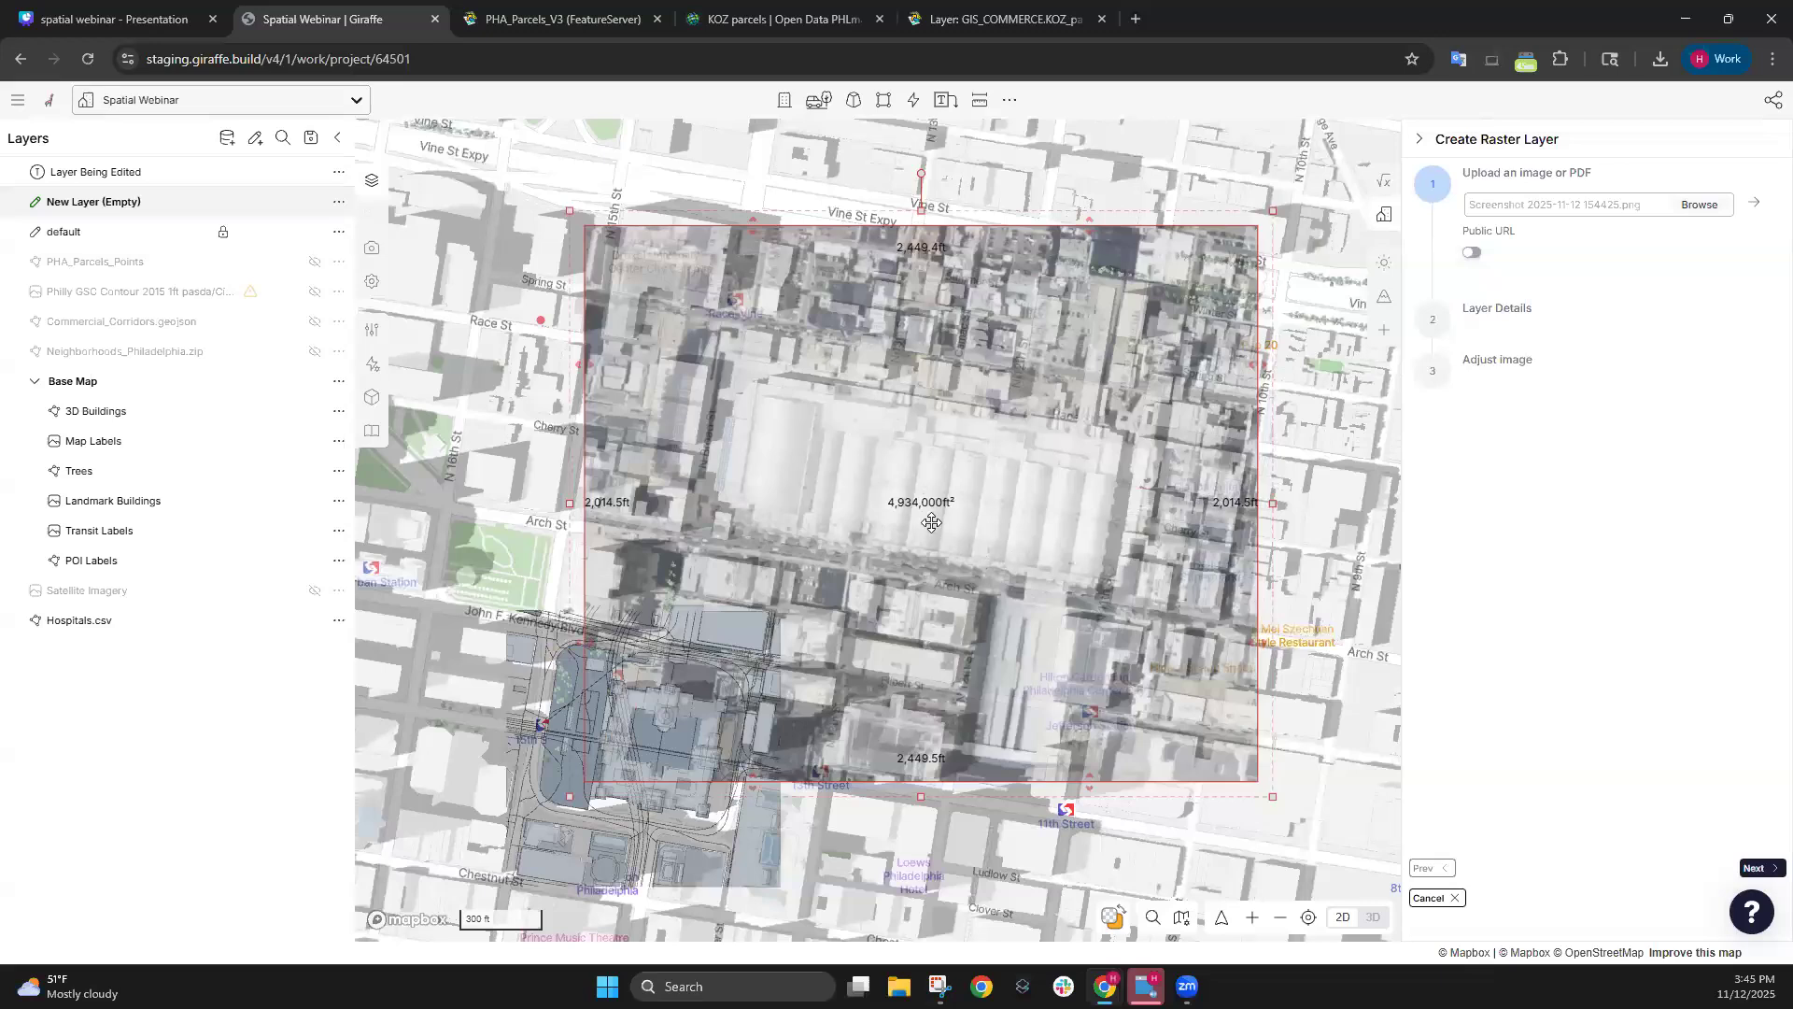
pyautogui.moveTo(931, 522); pyautogui.dragTo(910, 544)
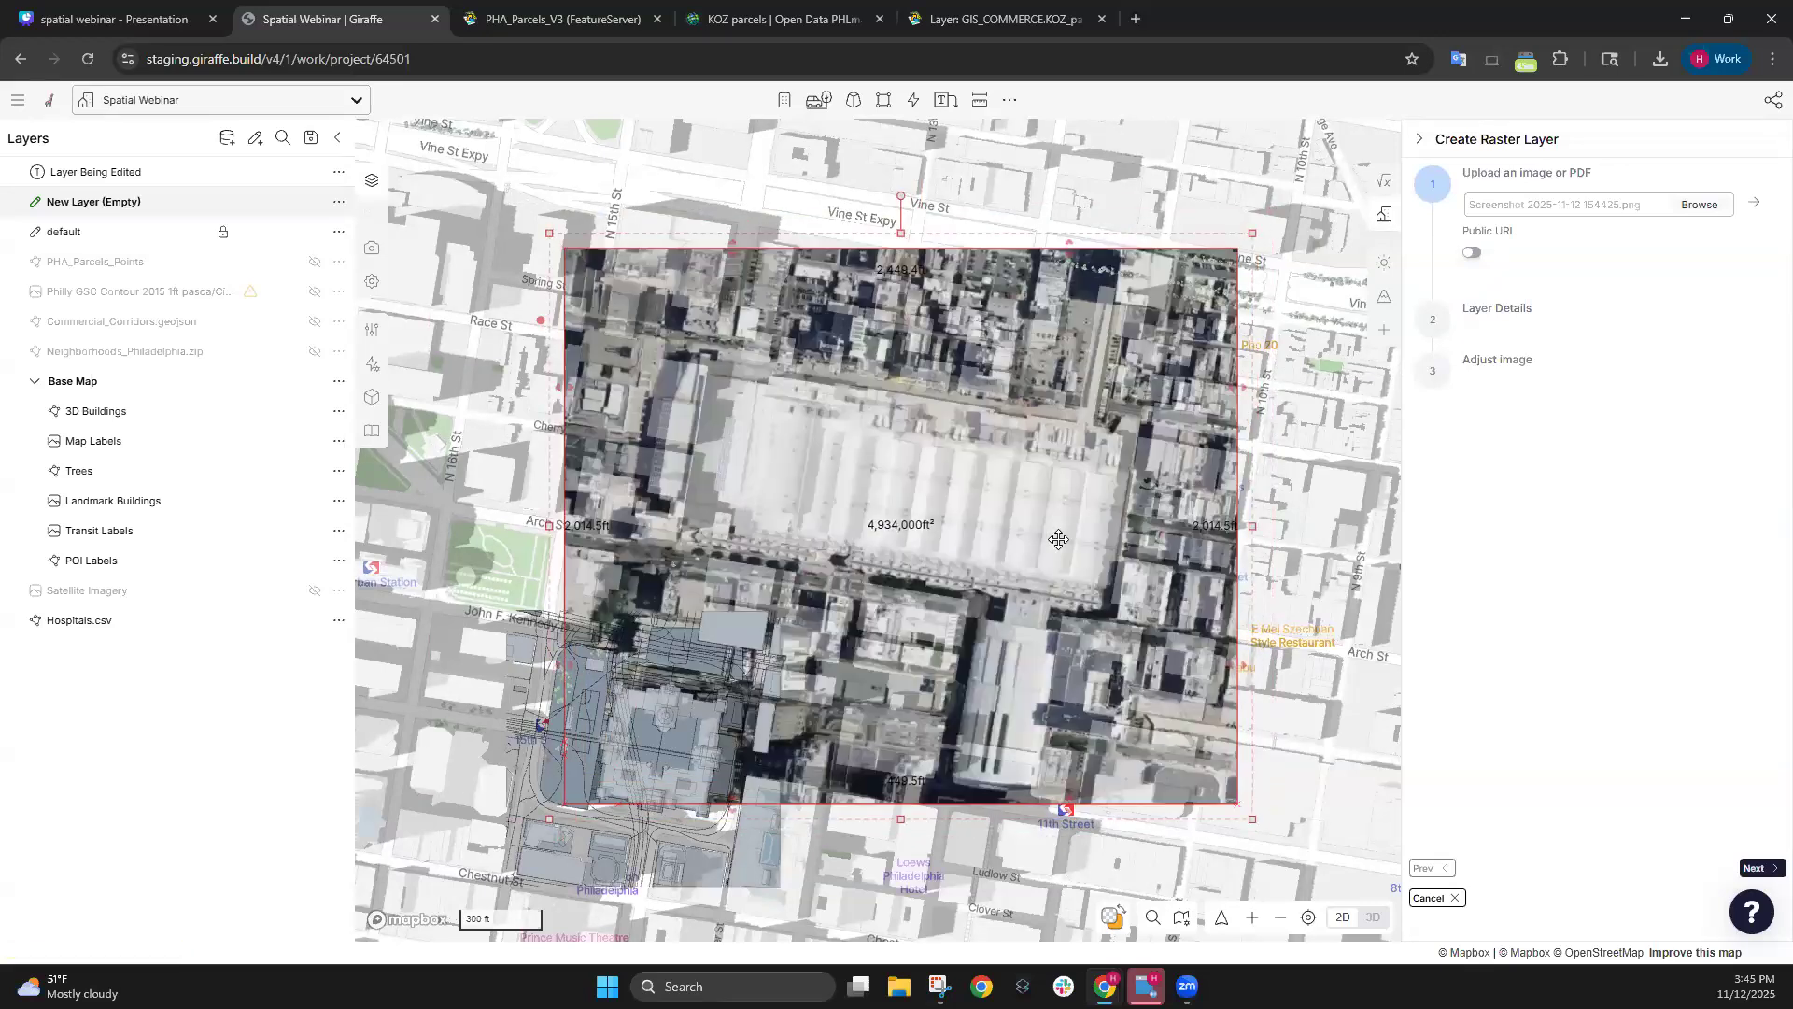
pyautogui.moveTo(1058, 539); pyautogui.dragTo(1057, 527)
# Lower the image opacity and enlarge it slightly to match the convention center streets.
pyautogui.moveTo(91, 177)
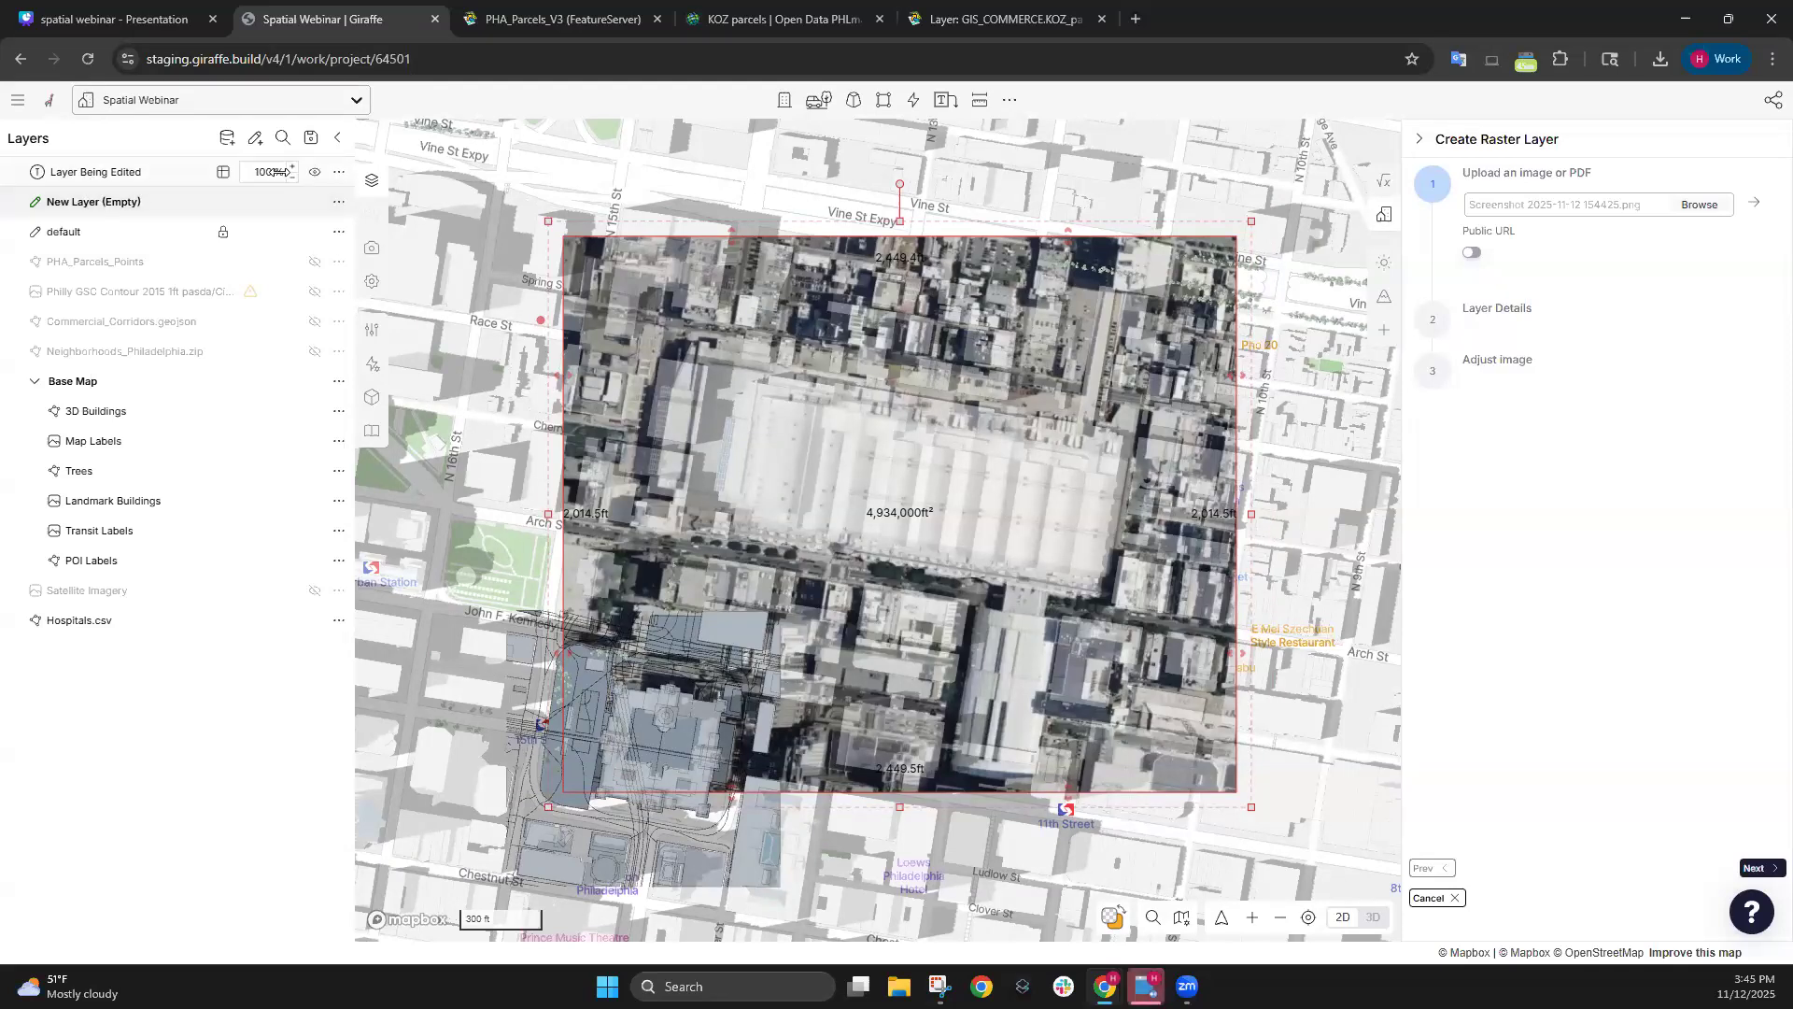
pyautogui.moveTo(261, 172); pyautogui.dragTo(219, 171)
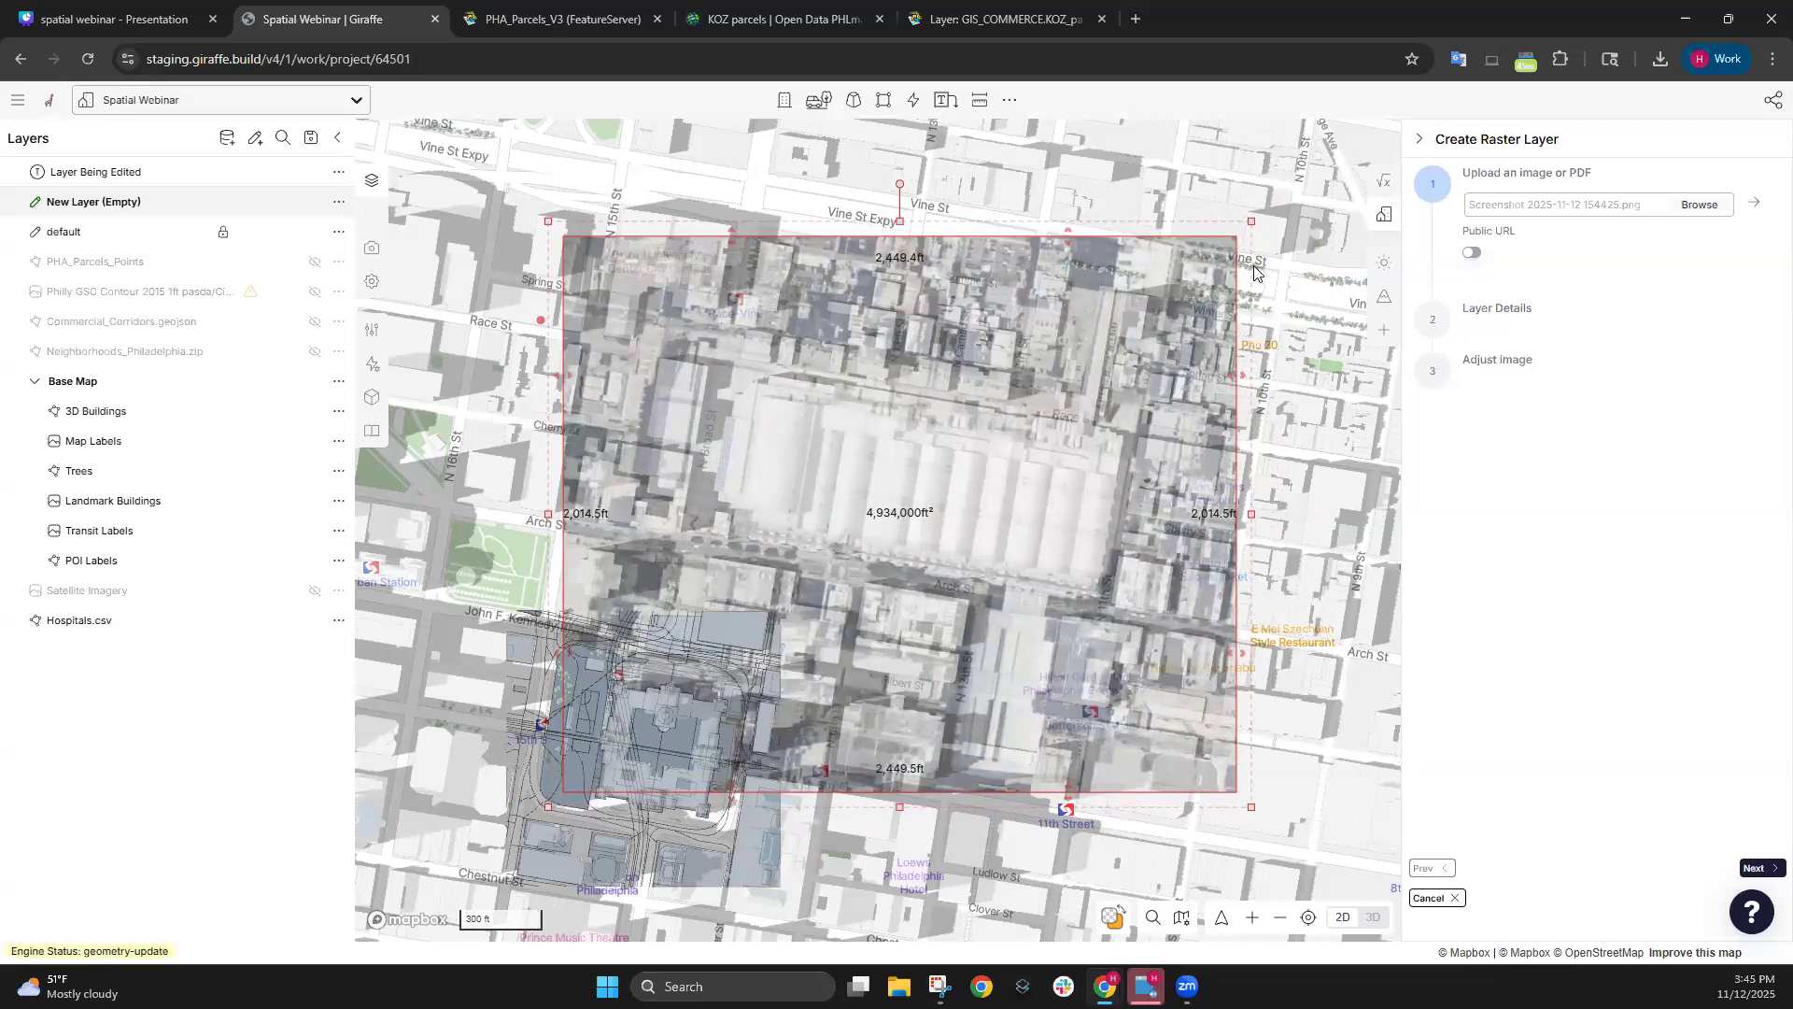
pyautogui.scroll(3, 902, 516)
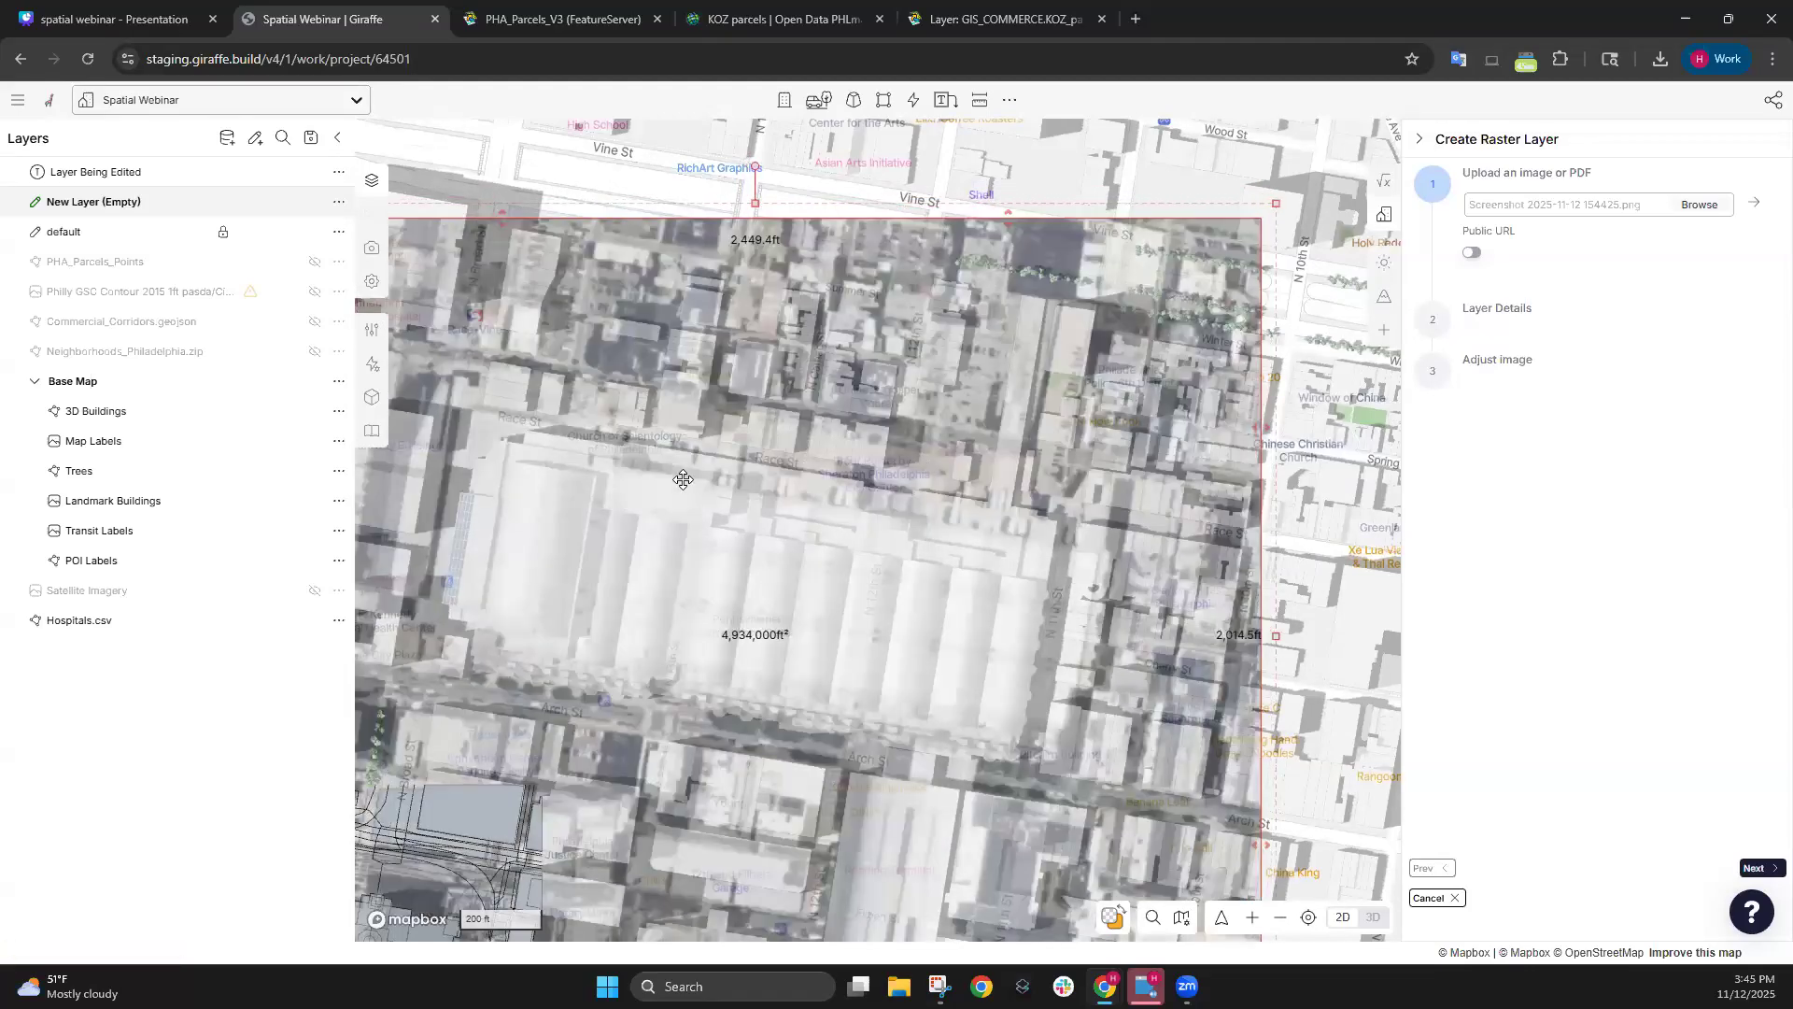
pyautogui.scroll(-5, 927, 504)
pyautogui.moveTo(649, 341); pyautogui.dragTo(643, 336)
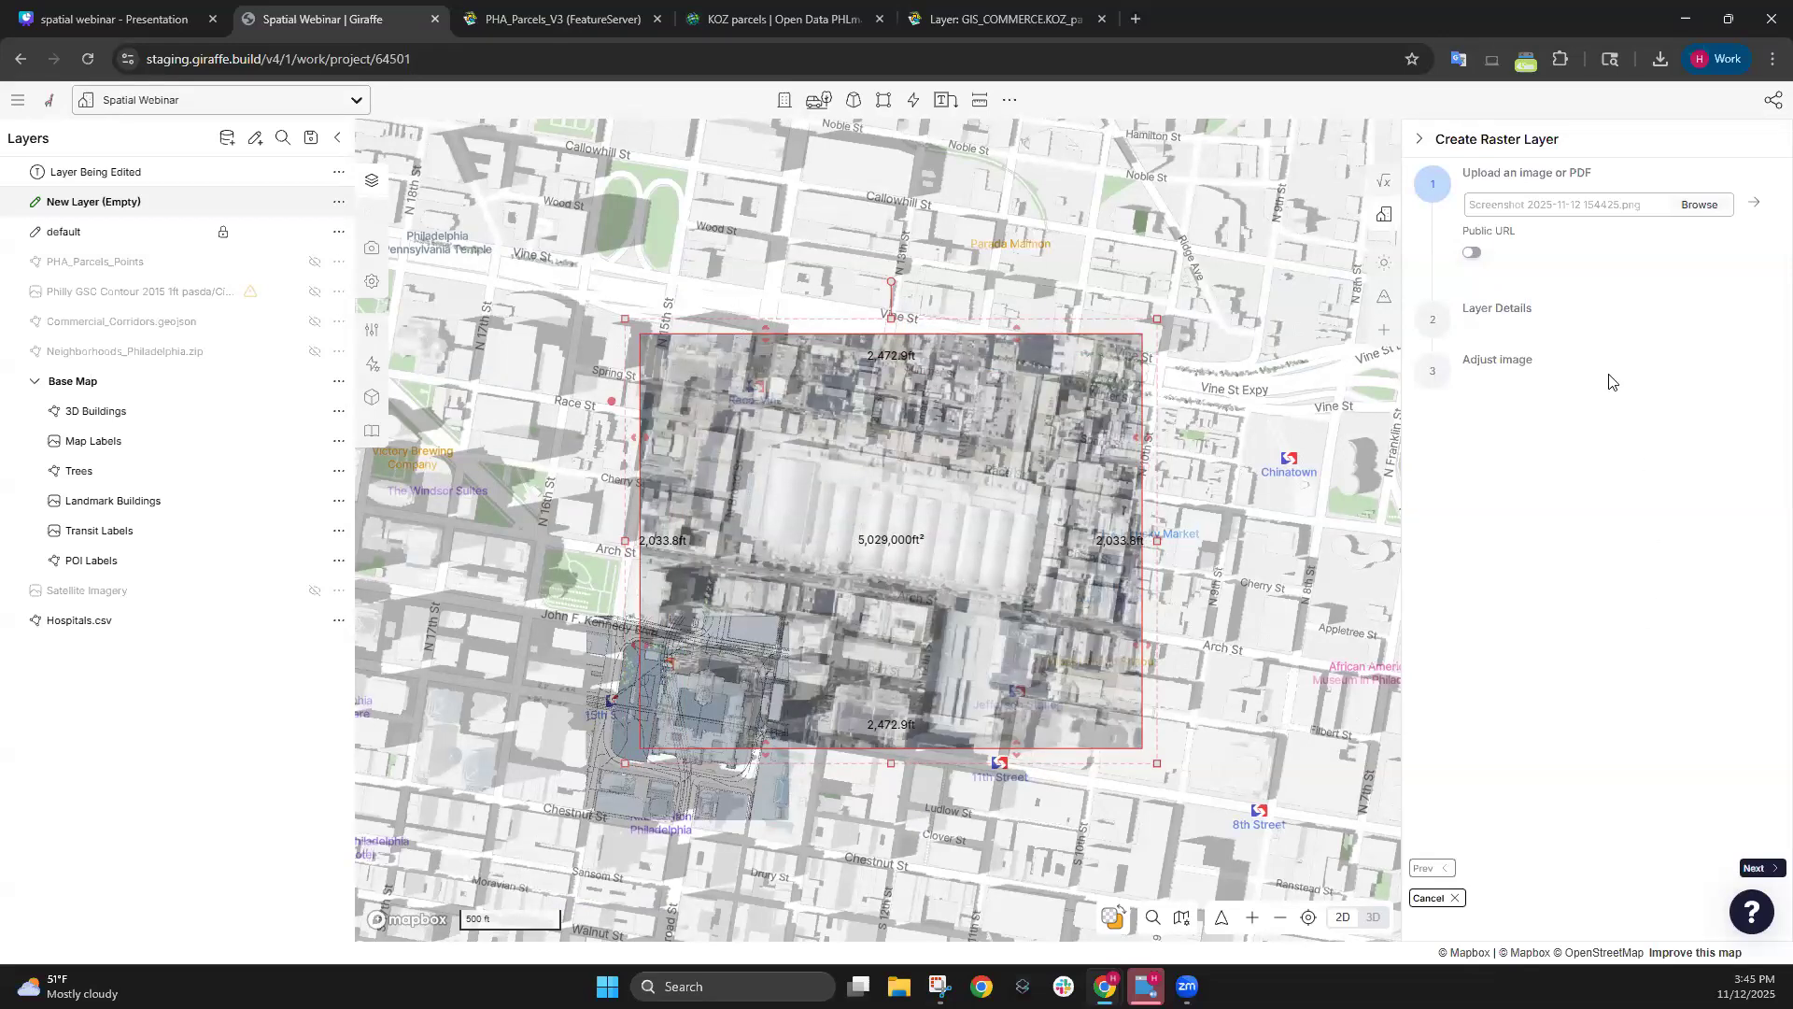
# Save the screenshot layer, then hide Base Map, the screenshot, default and New Layer.
pyautogui.click(1755, 868)
pyautogui.click(1760, 869)
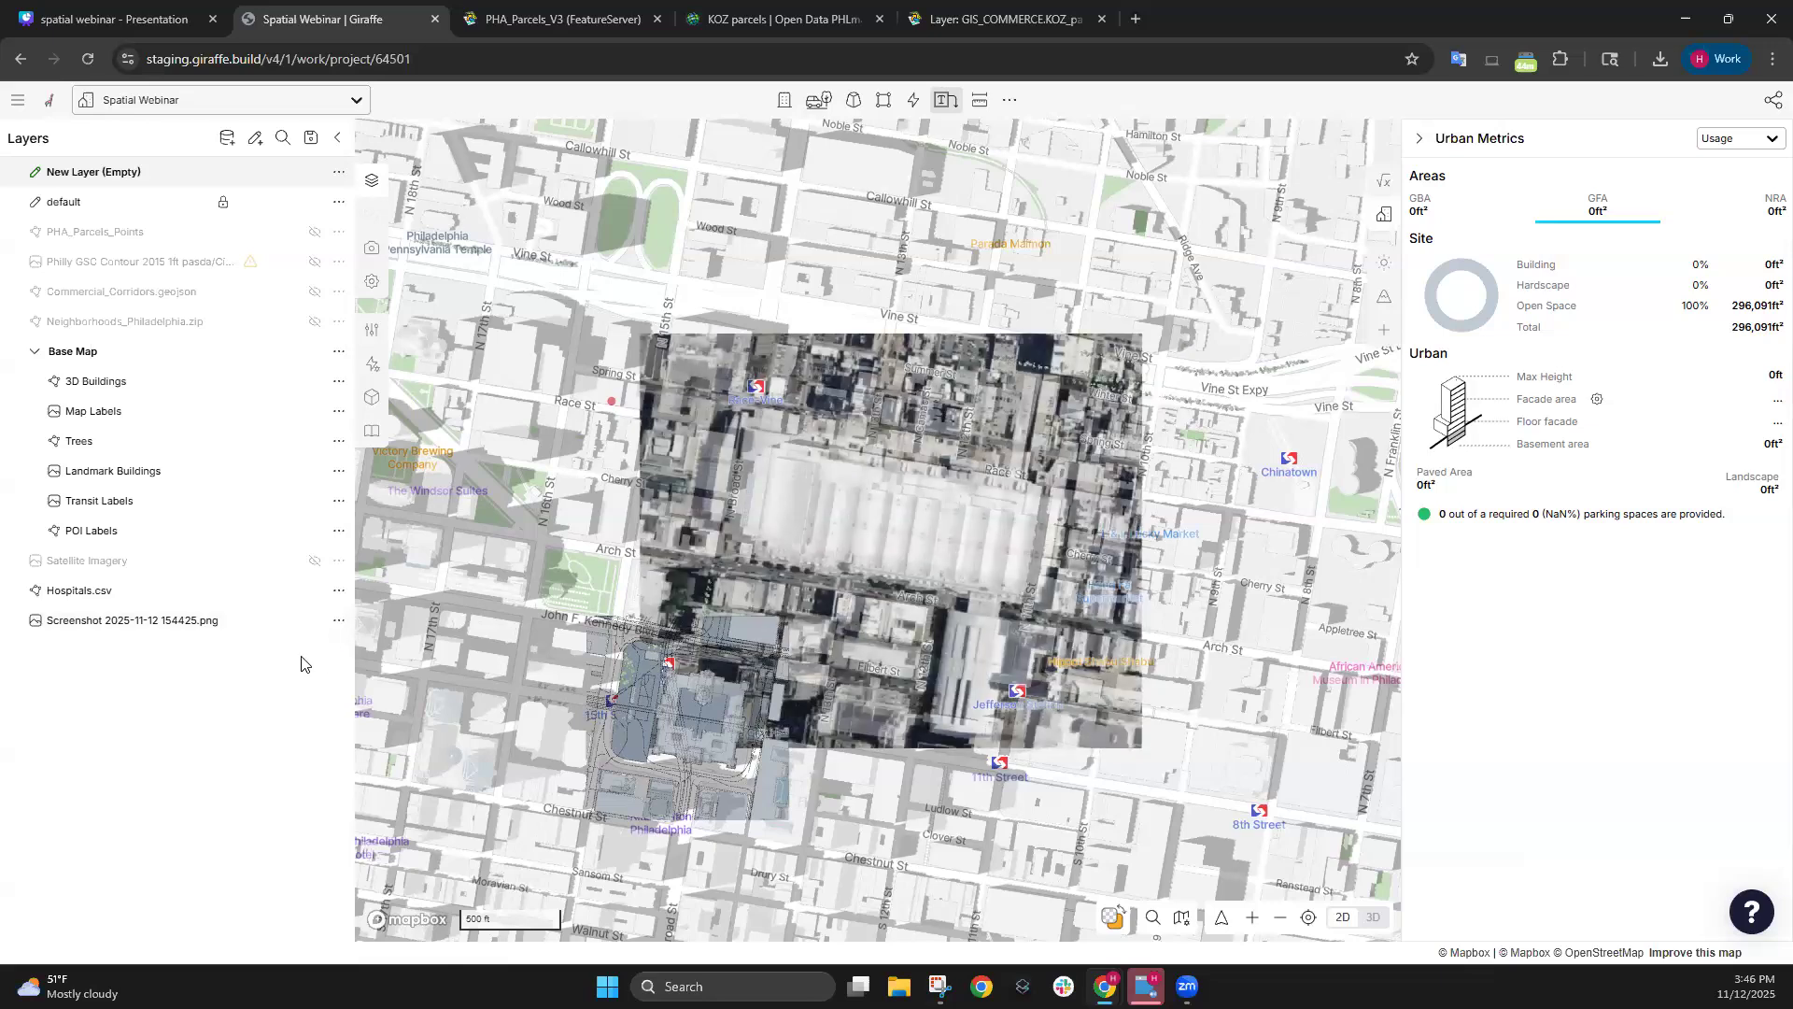
pyautogui.click(314, 351)
pyautogui.click(315, 621)
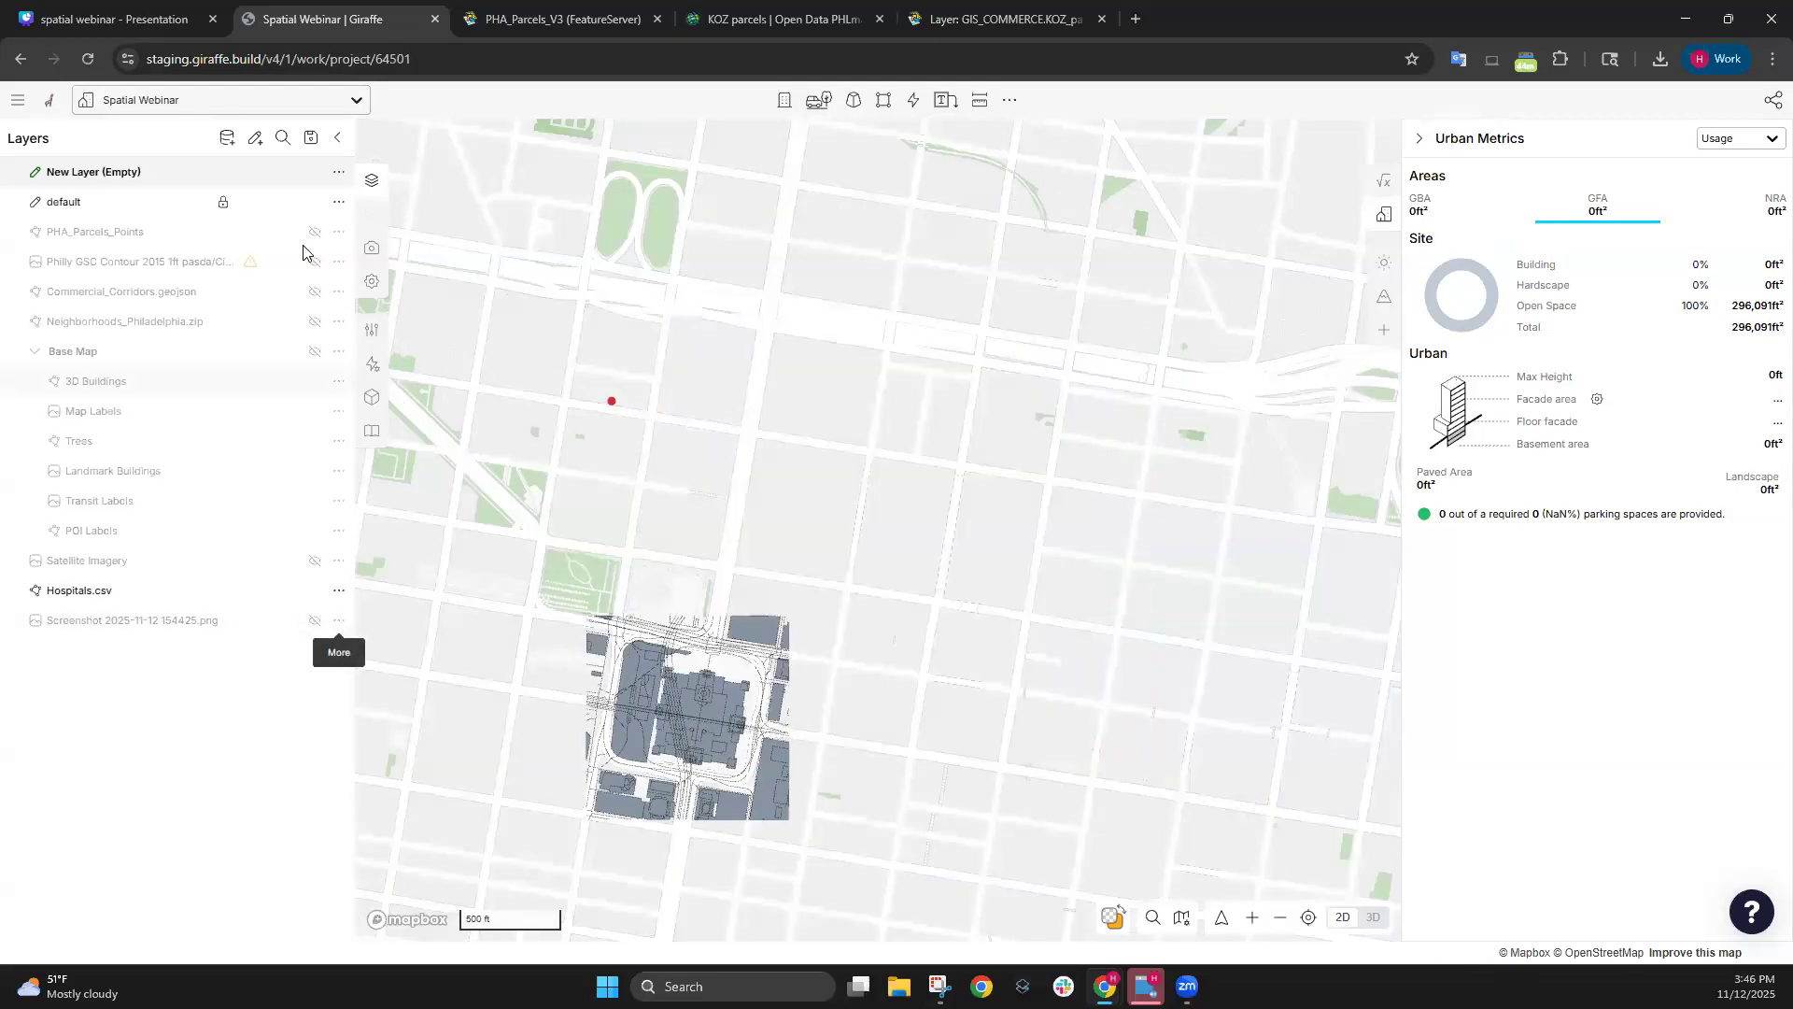
pyautogui.click(315, 203)
pyautogui.click(315, 173)
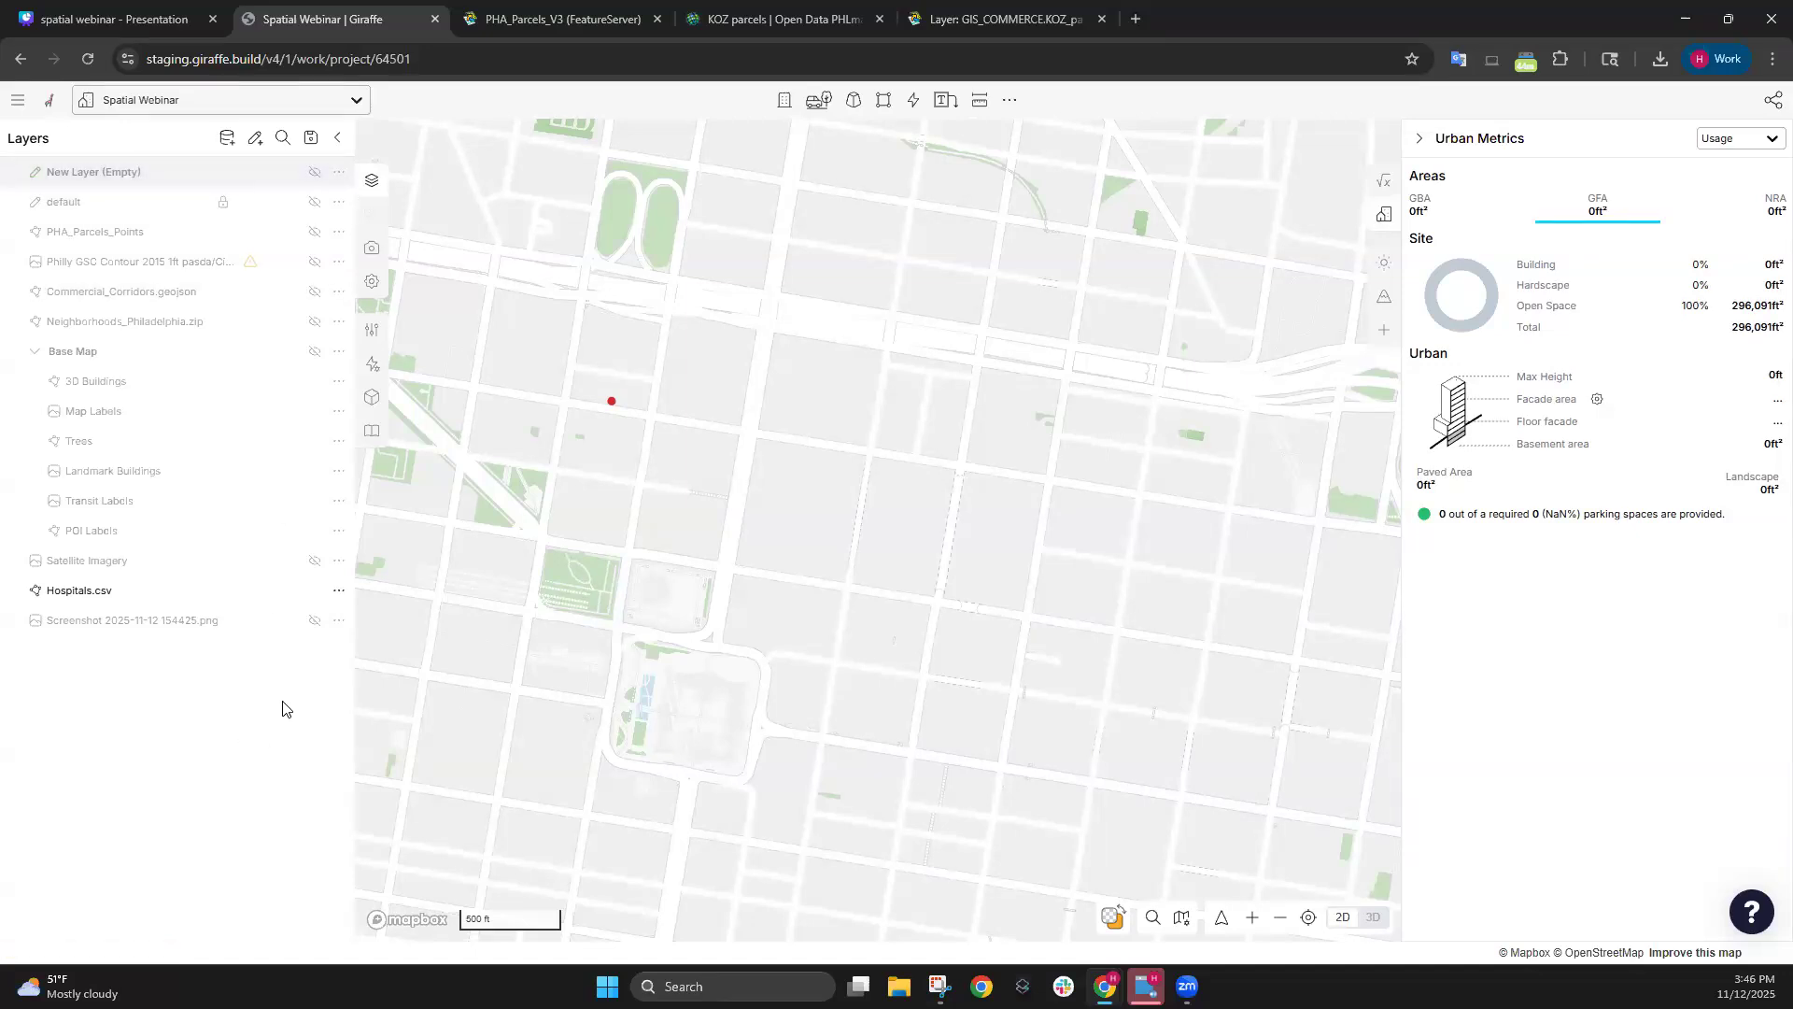